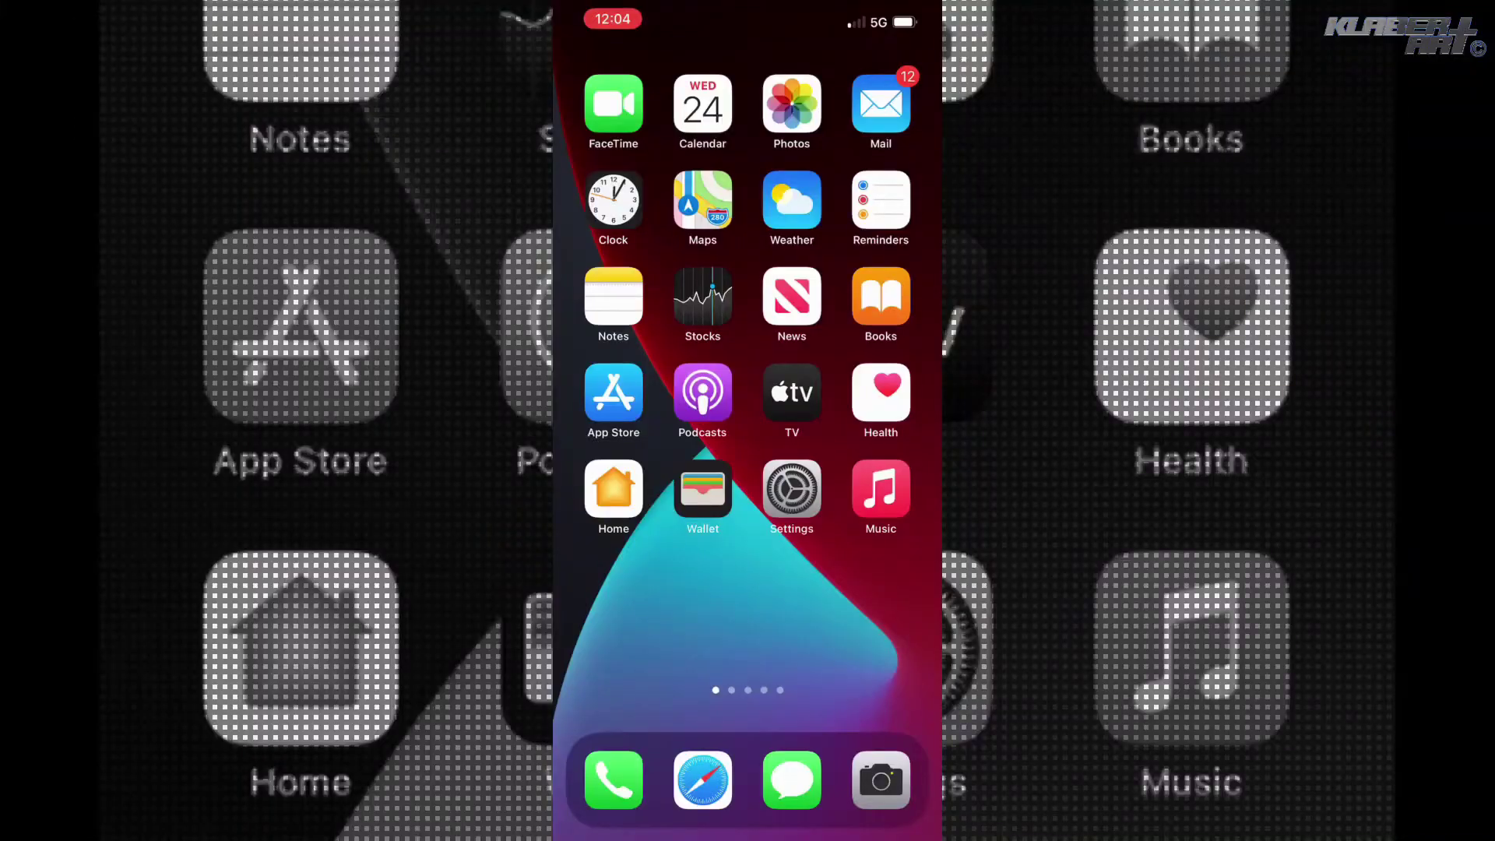
- Pair the AB Shutter3 device with the iPhone over Bluetooth in the phone's settings
left_click(792, 488)
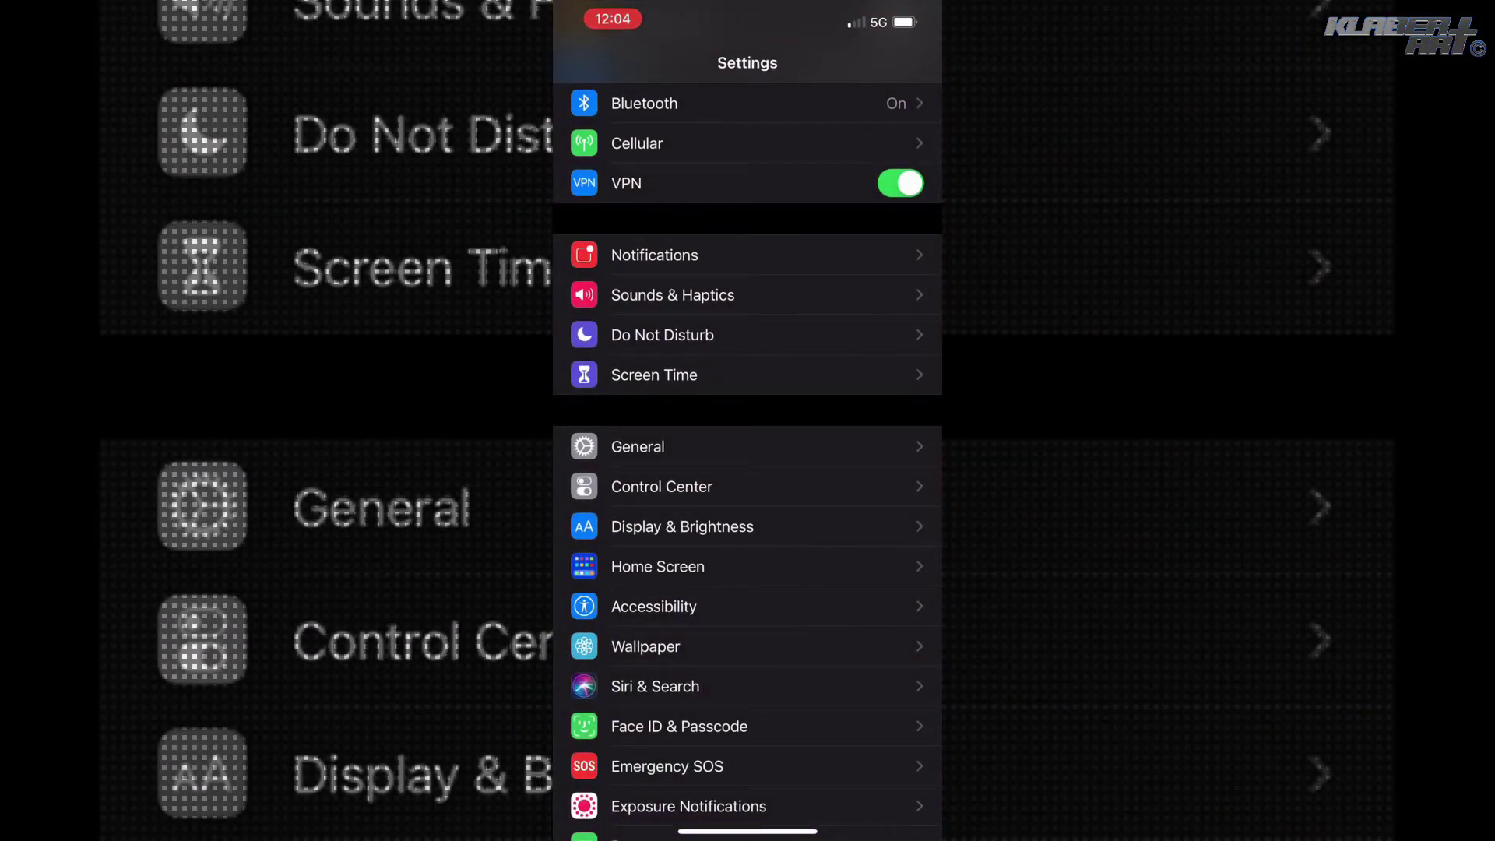
left_click(644, 103)
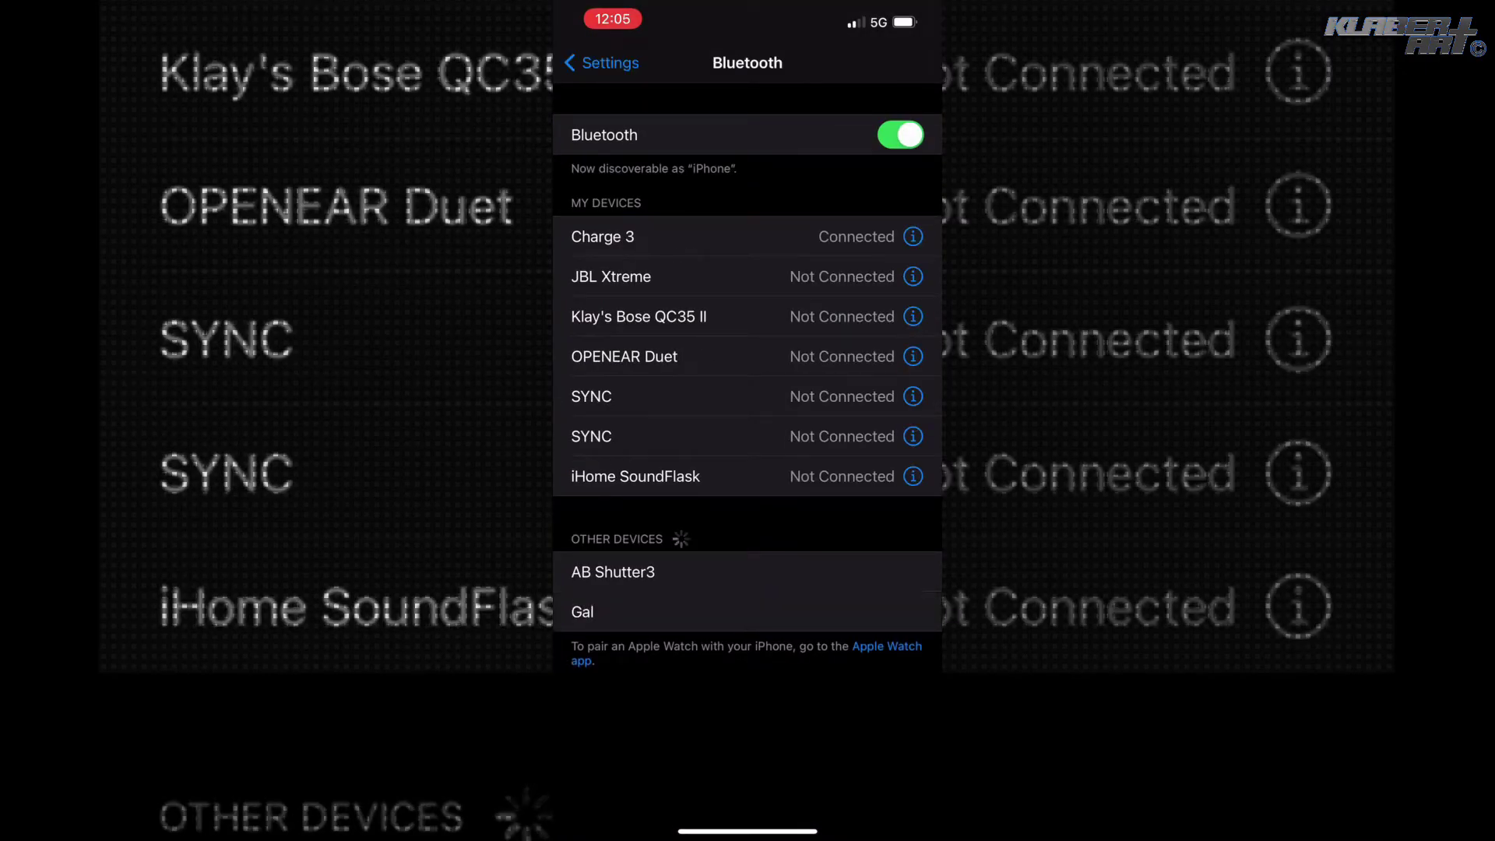
left_click(613, 572)
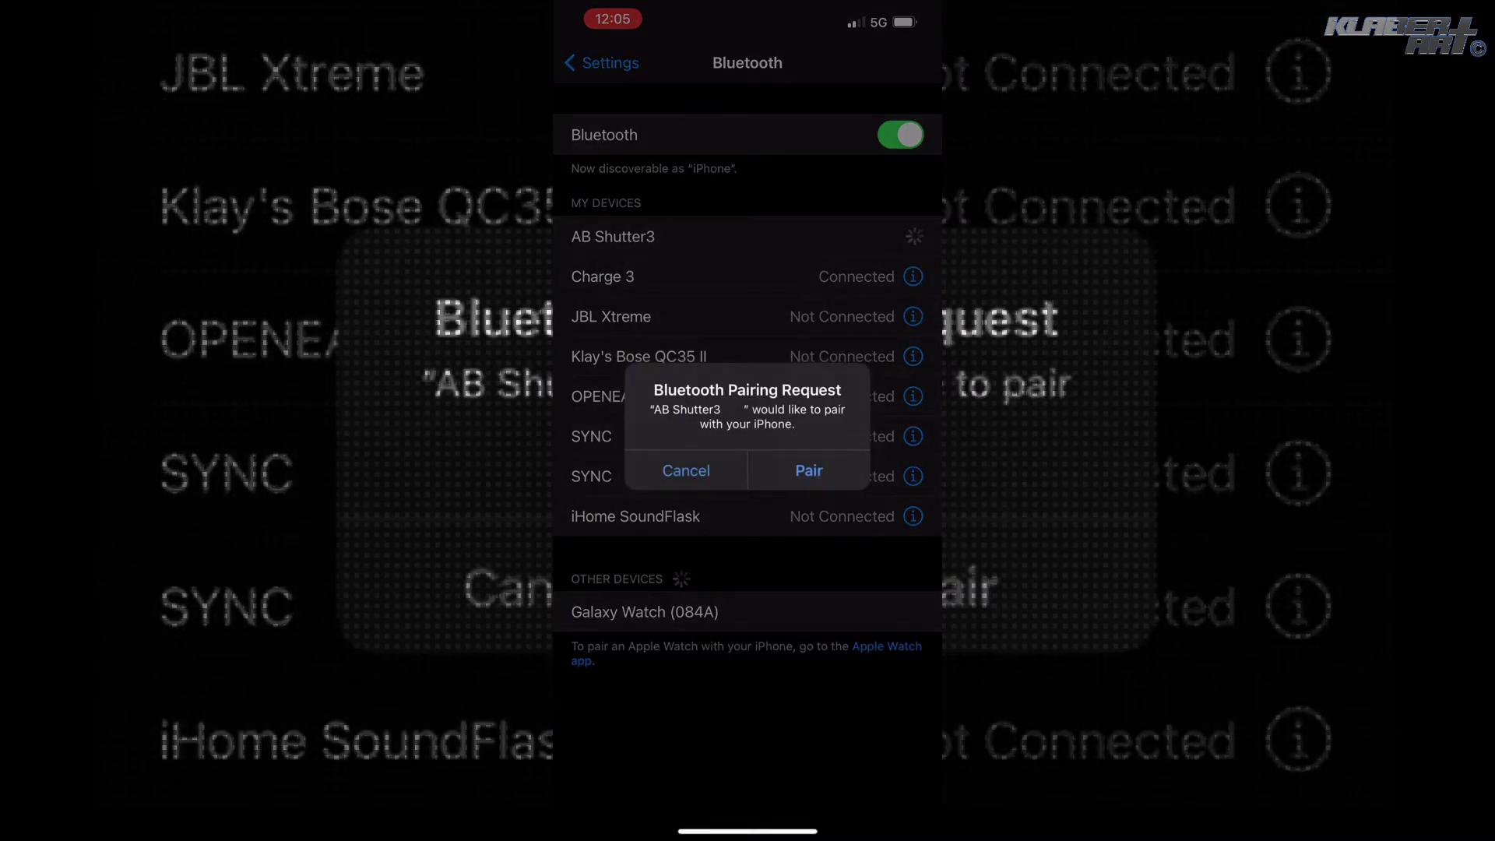
left_click(810, 471)
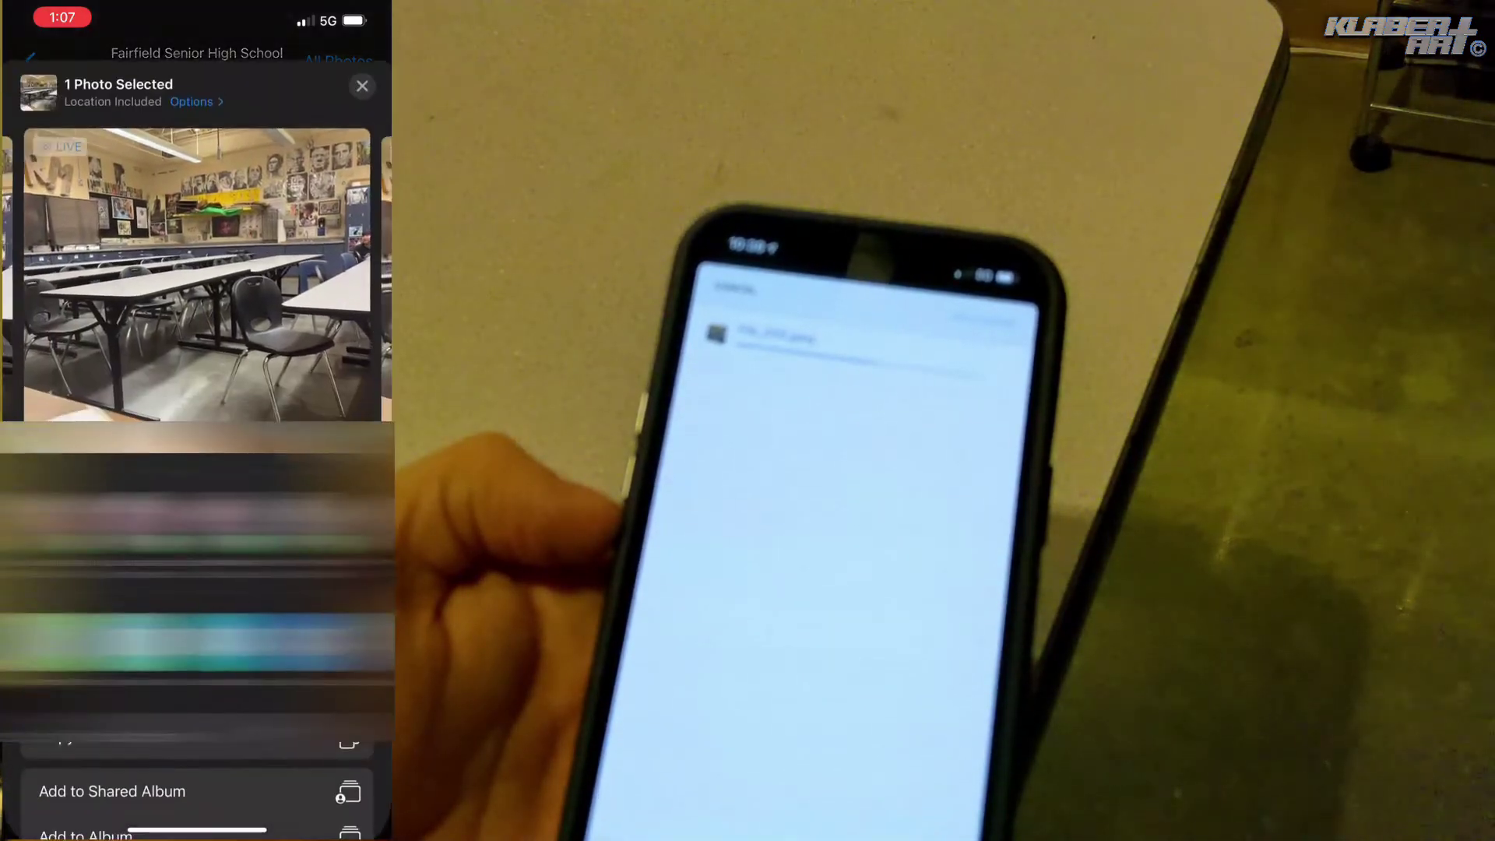
- Show the full list of sharing apps for the selected classroom photo and choose an app to send it to
scroll(195, 633, "right", 10)
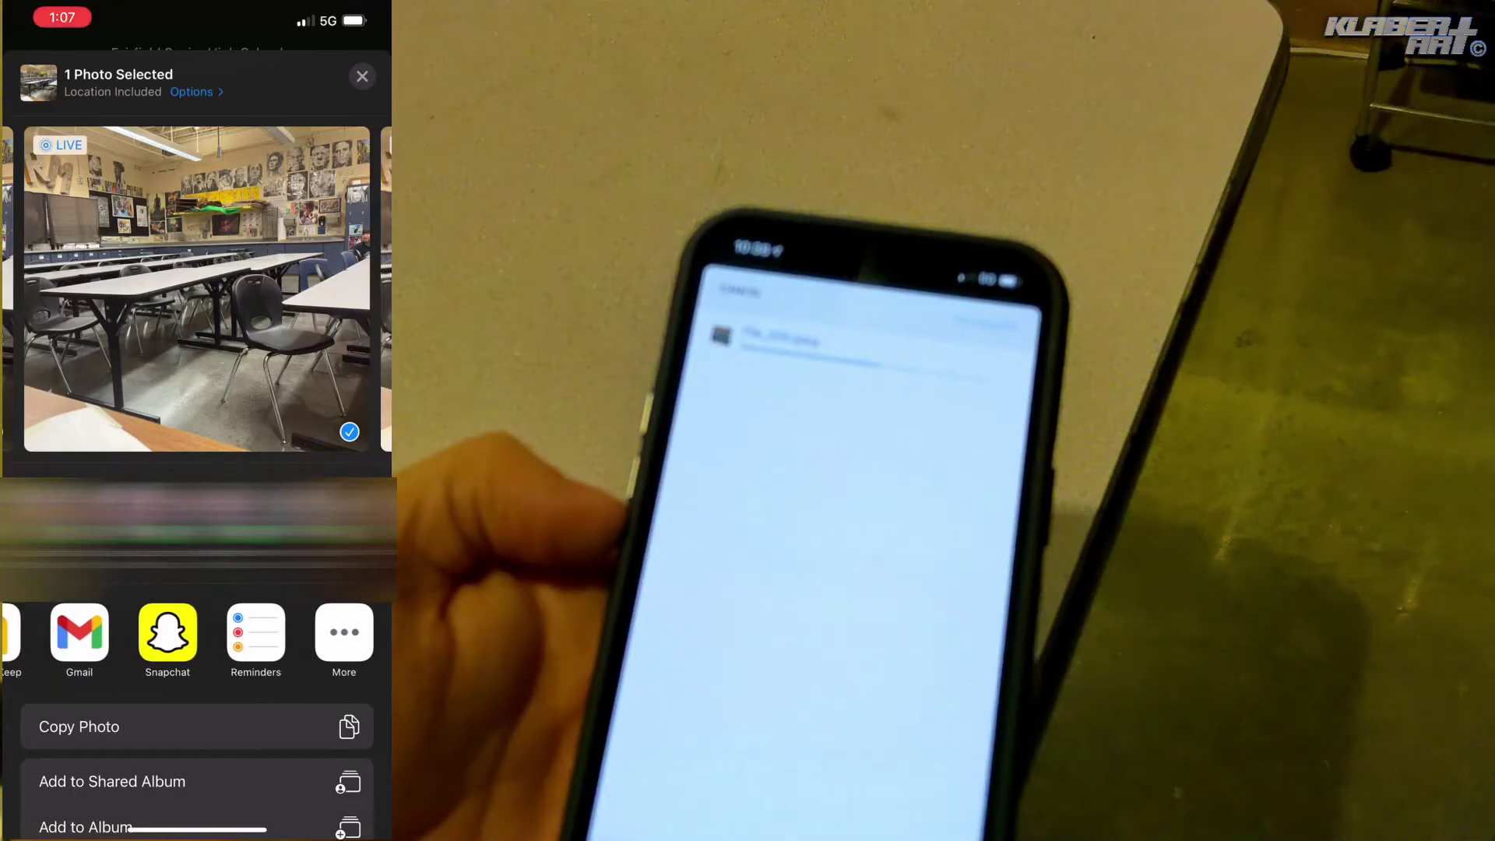
left_click(344, 633)
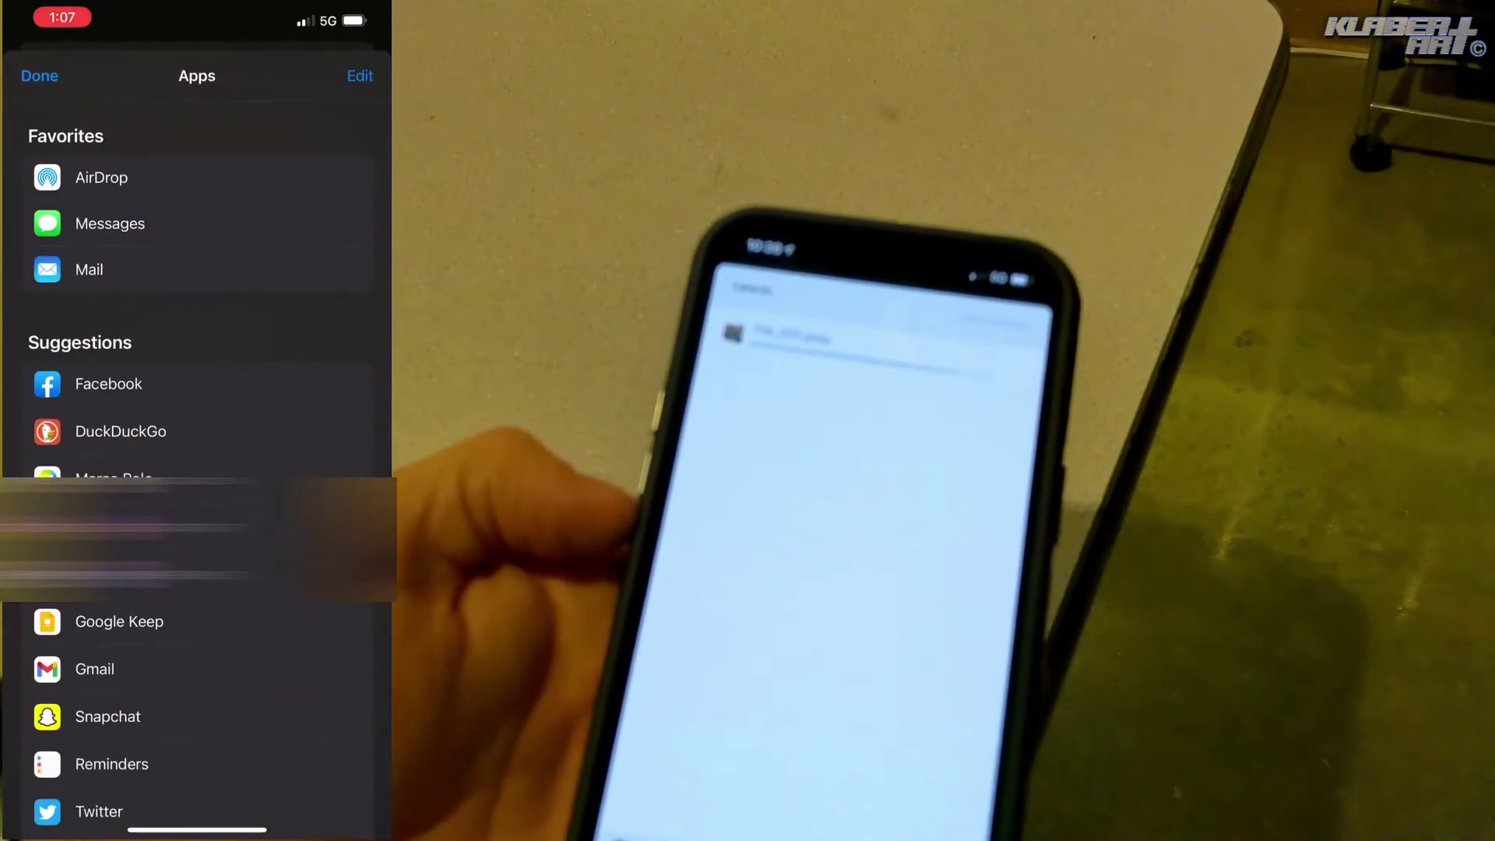
scroll(195, 467, "down", 5)
left_click(93, 527)
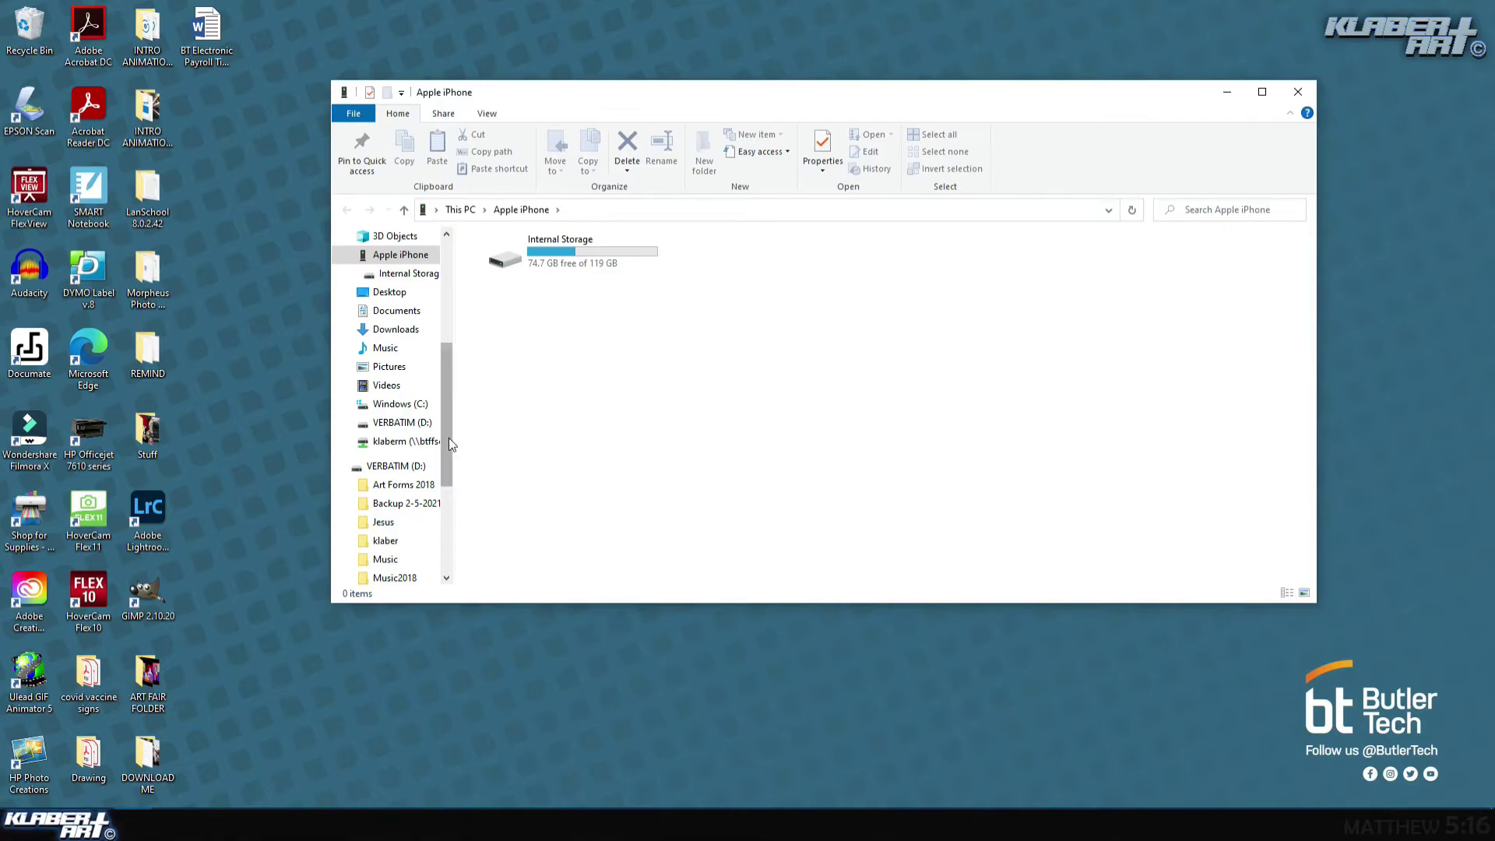
- In a new File Explorer window, open the 100APPLE folder inside DCIM on the Apple iPhone's internal storage
scroll(421, 327, "up", 5)
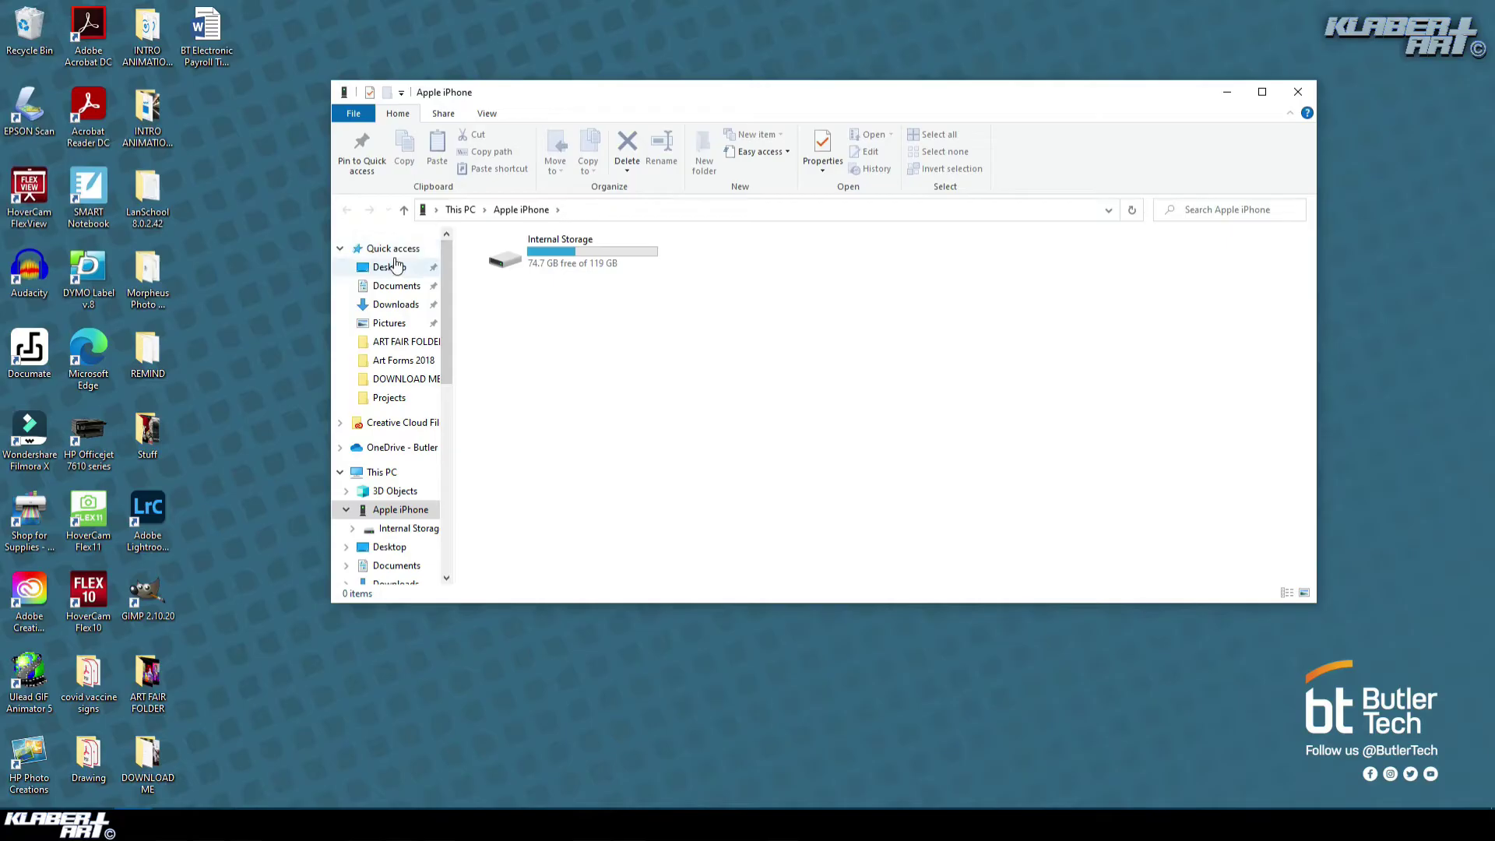
left_click(1299, 94)
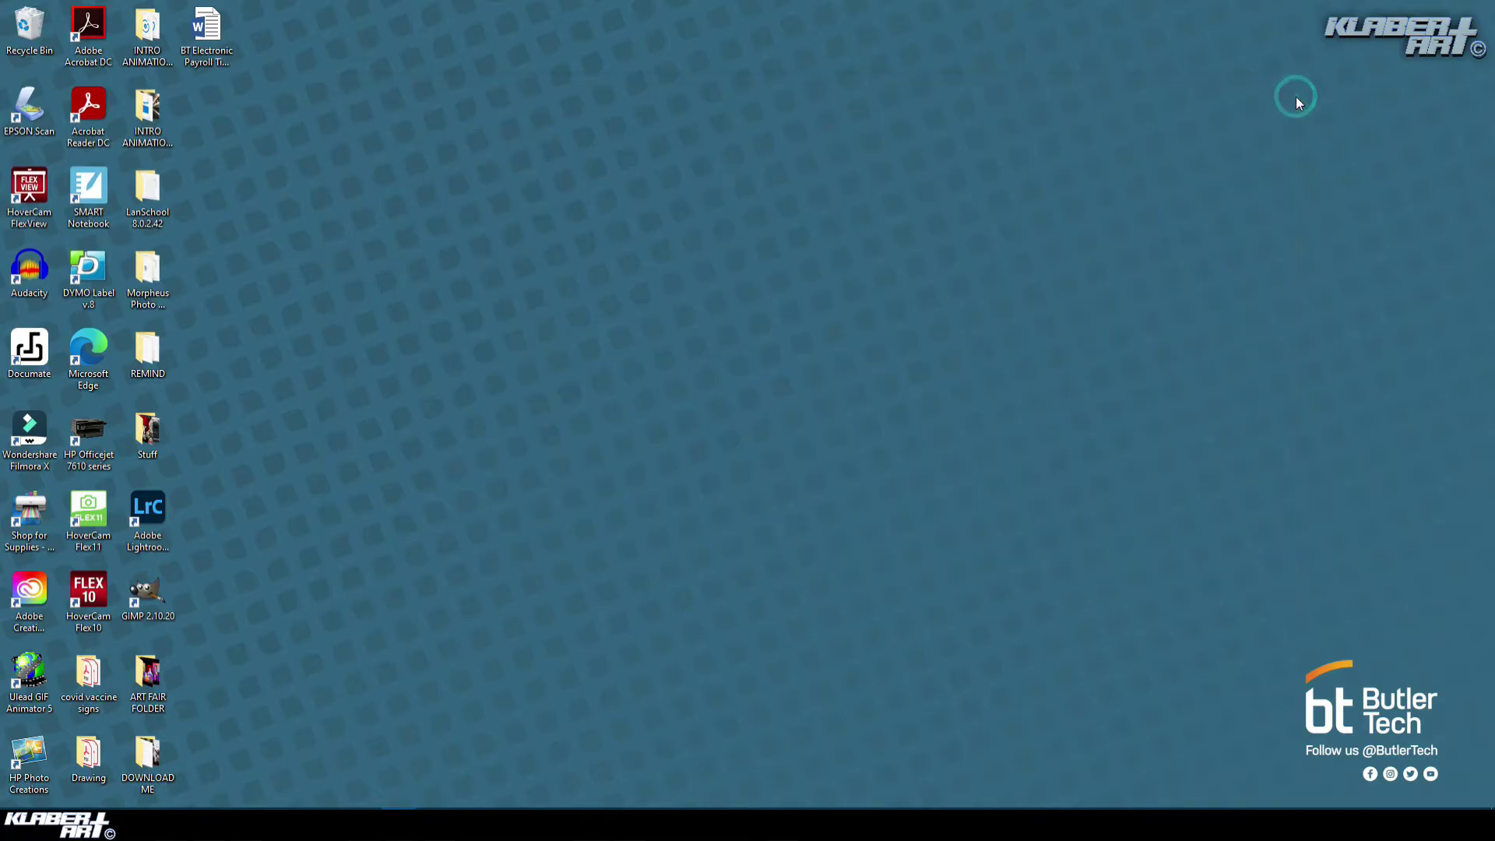
left_click(398, 824)
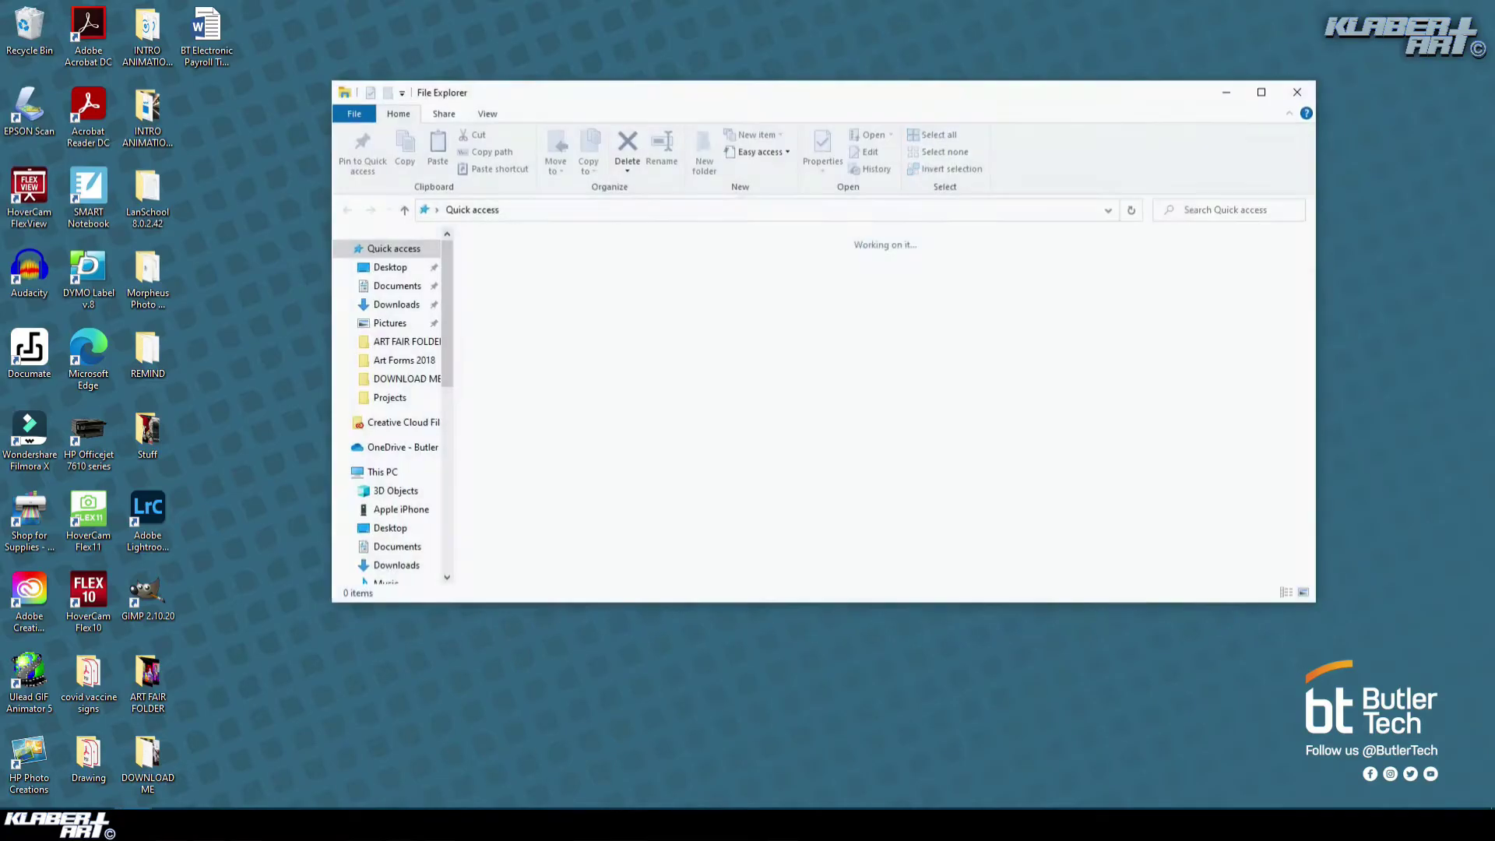
scroll(407, 505, "down", 1)
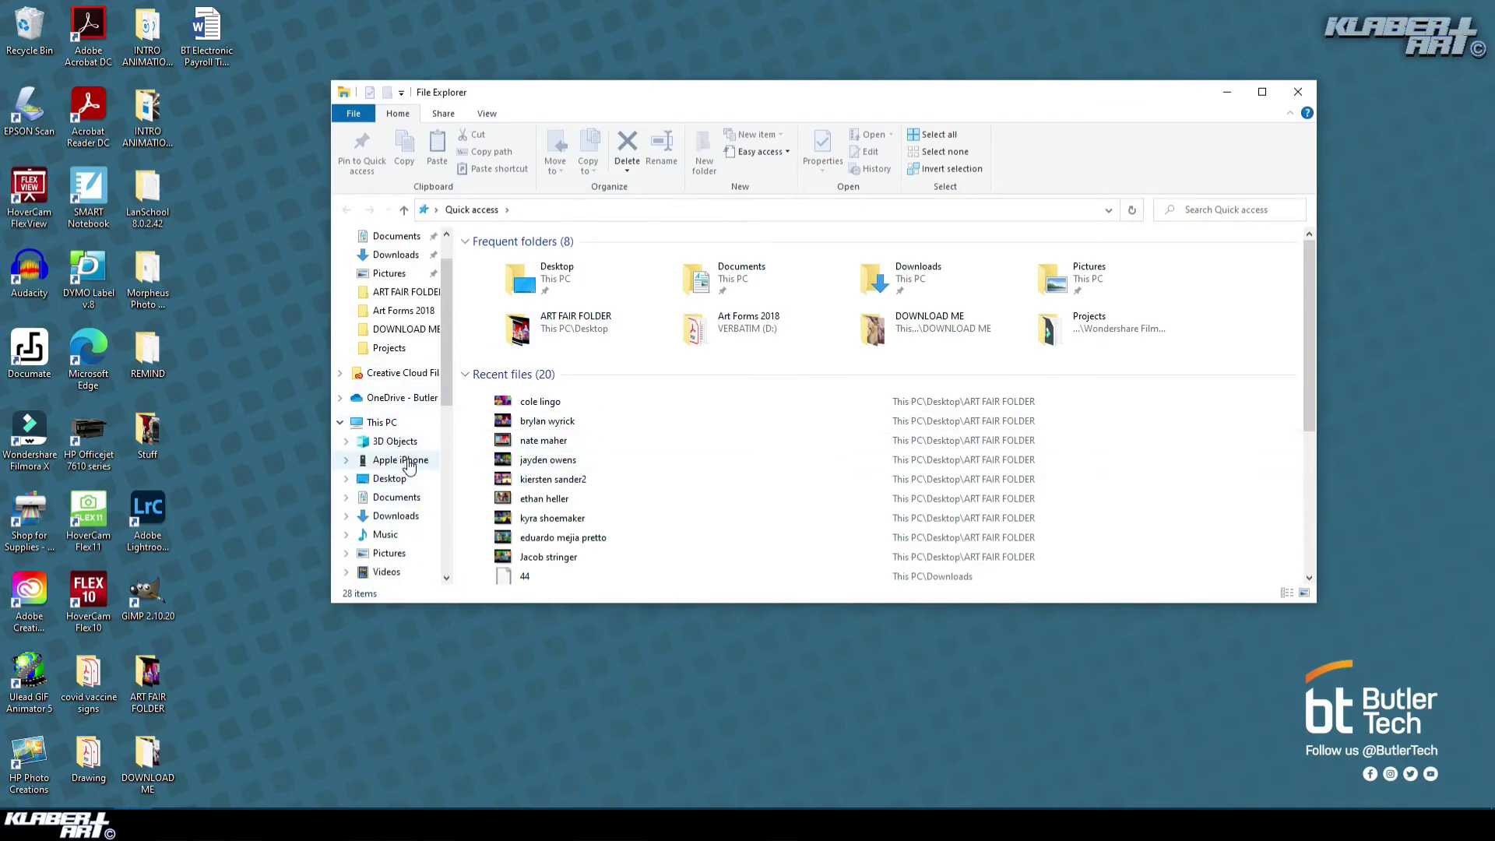
left_click(407, 461)
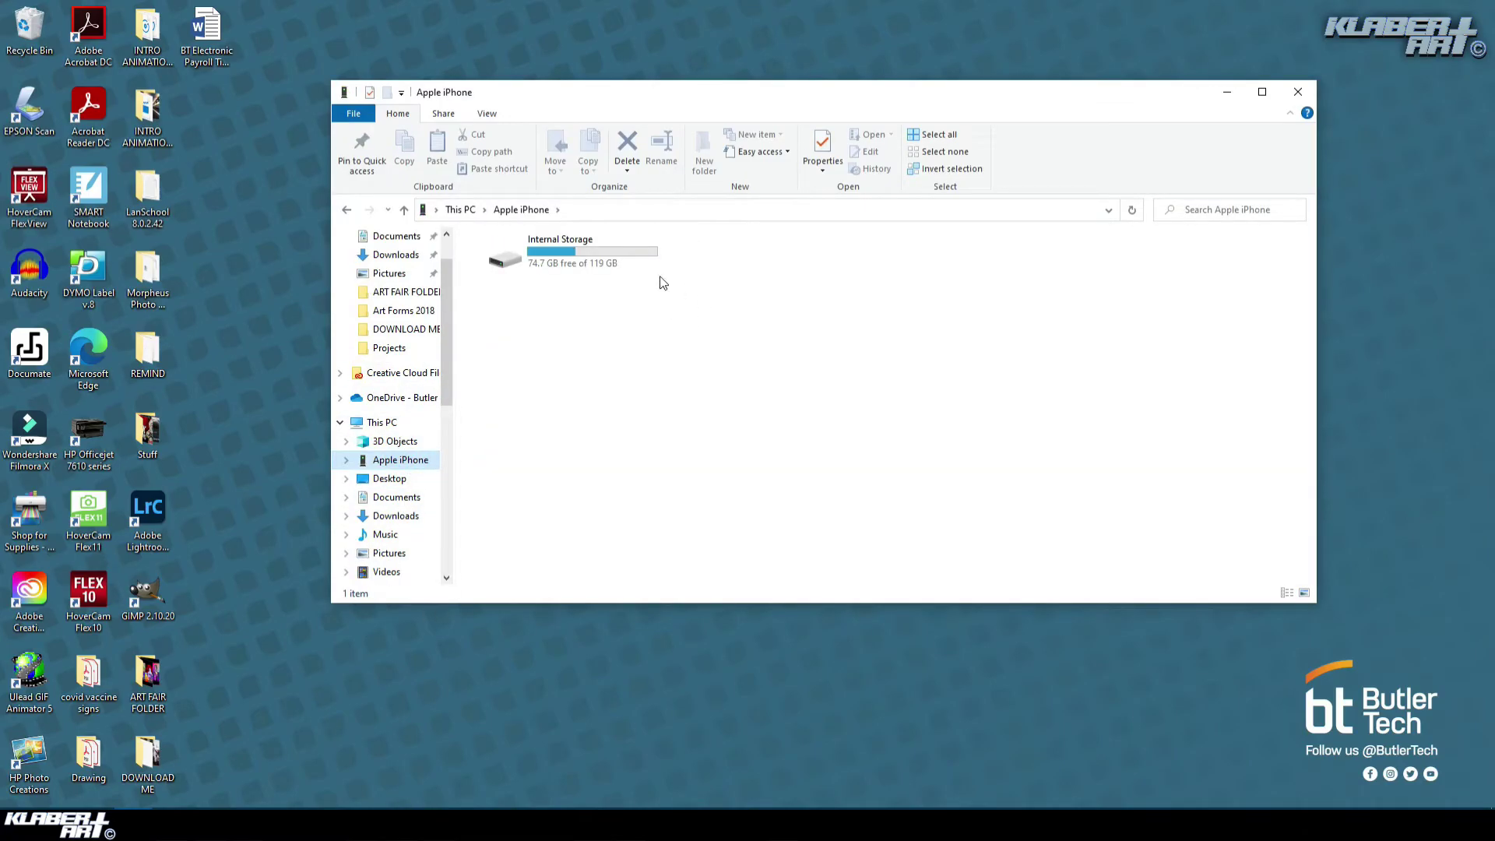
double_click(586, 264)
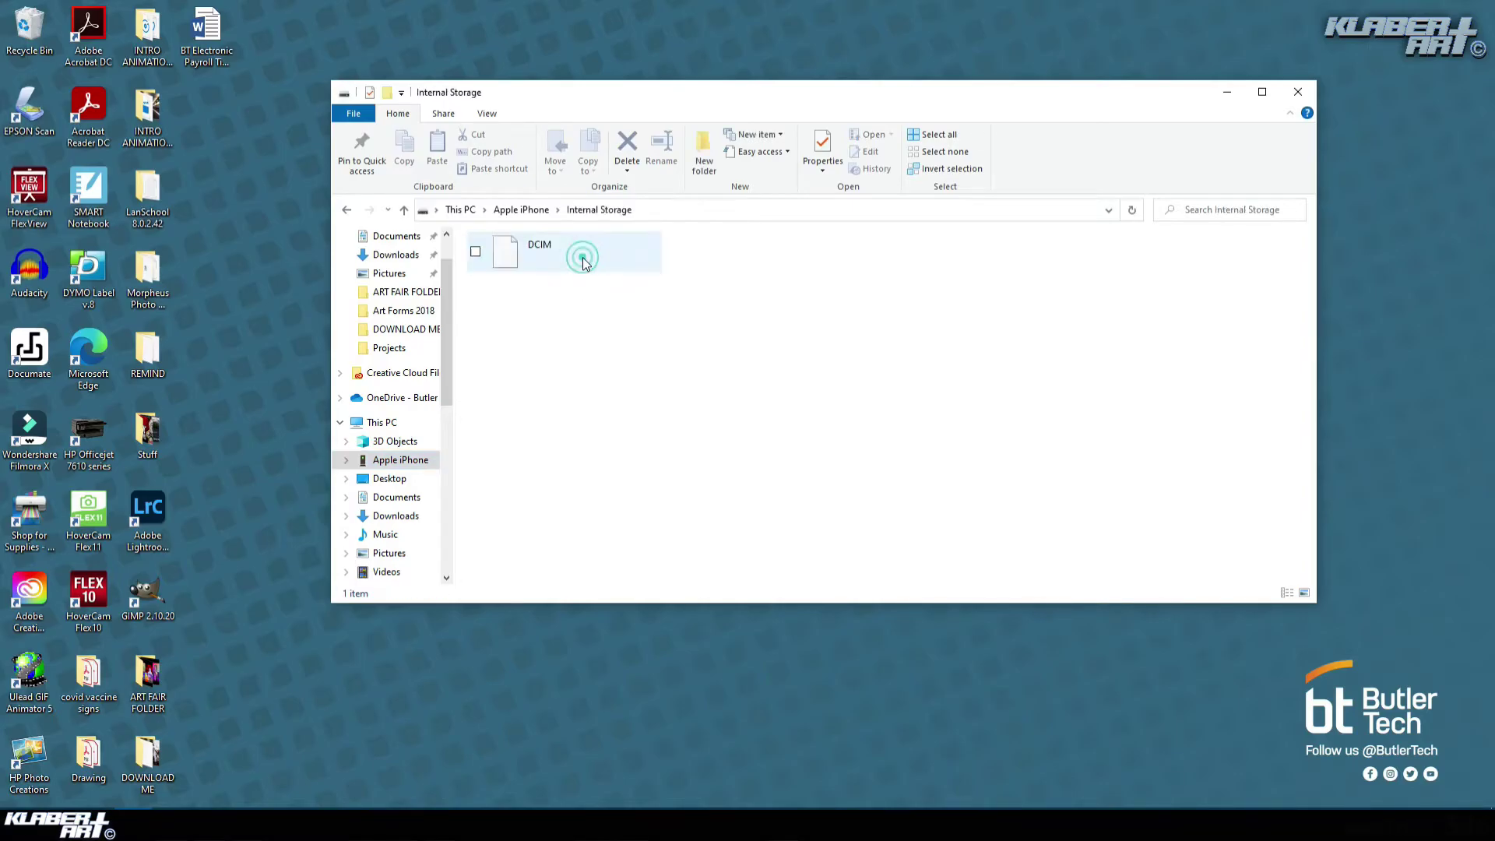
double_click(530, 261)
double_click(522, 259)
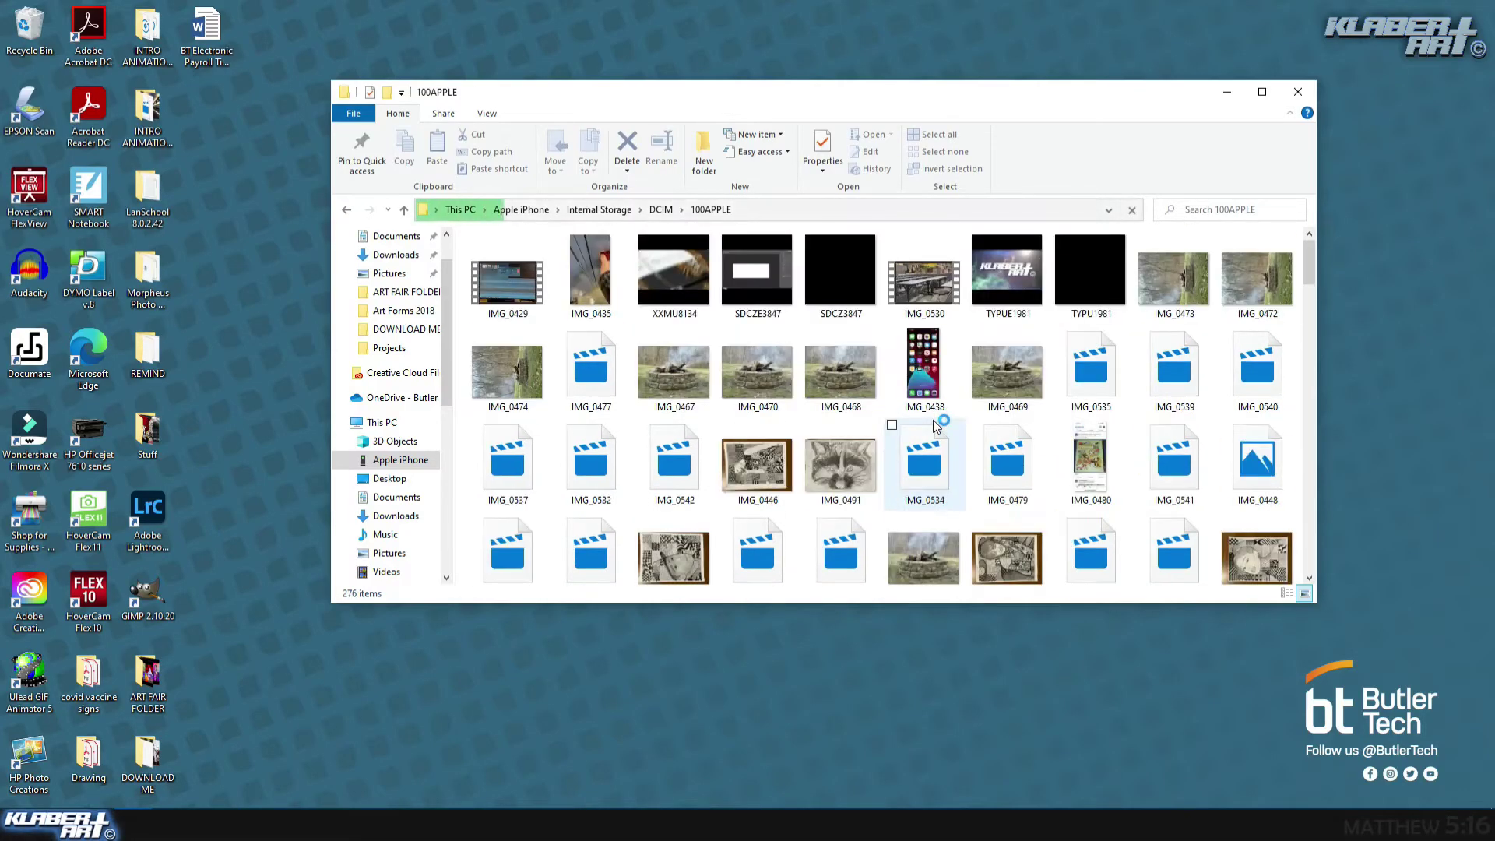
- Sort the files in the 100APPLE folder by modified date
left_click(484, 115)
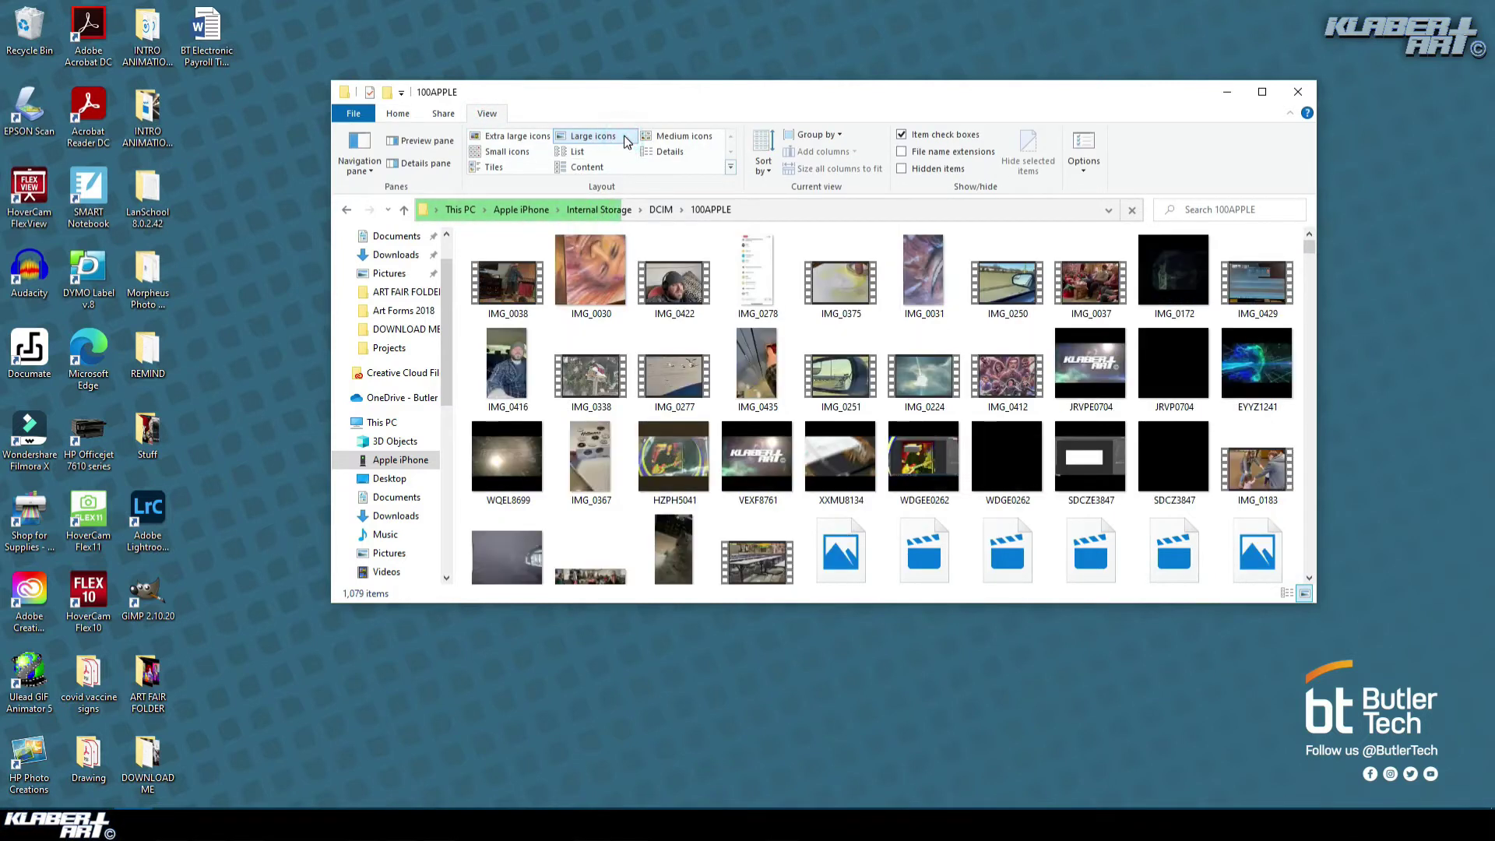
scroll(1170, 329, "down", 2)
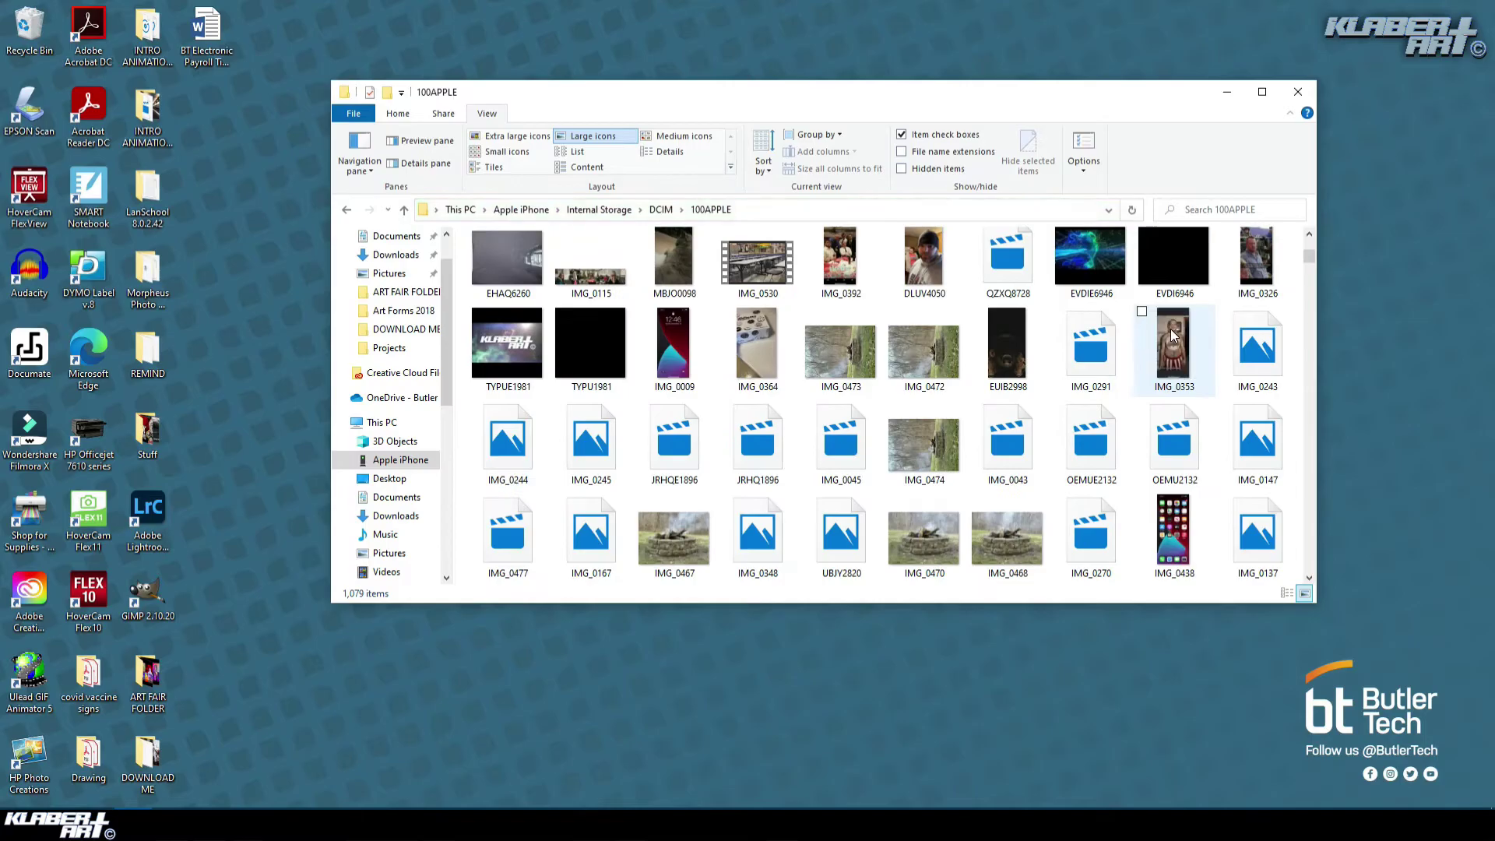
scroll(1170, 329, "down", 10)
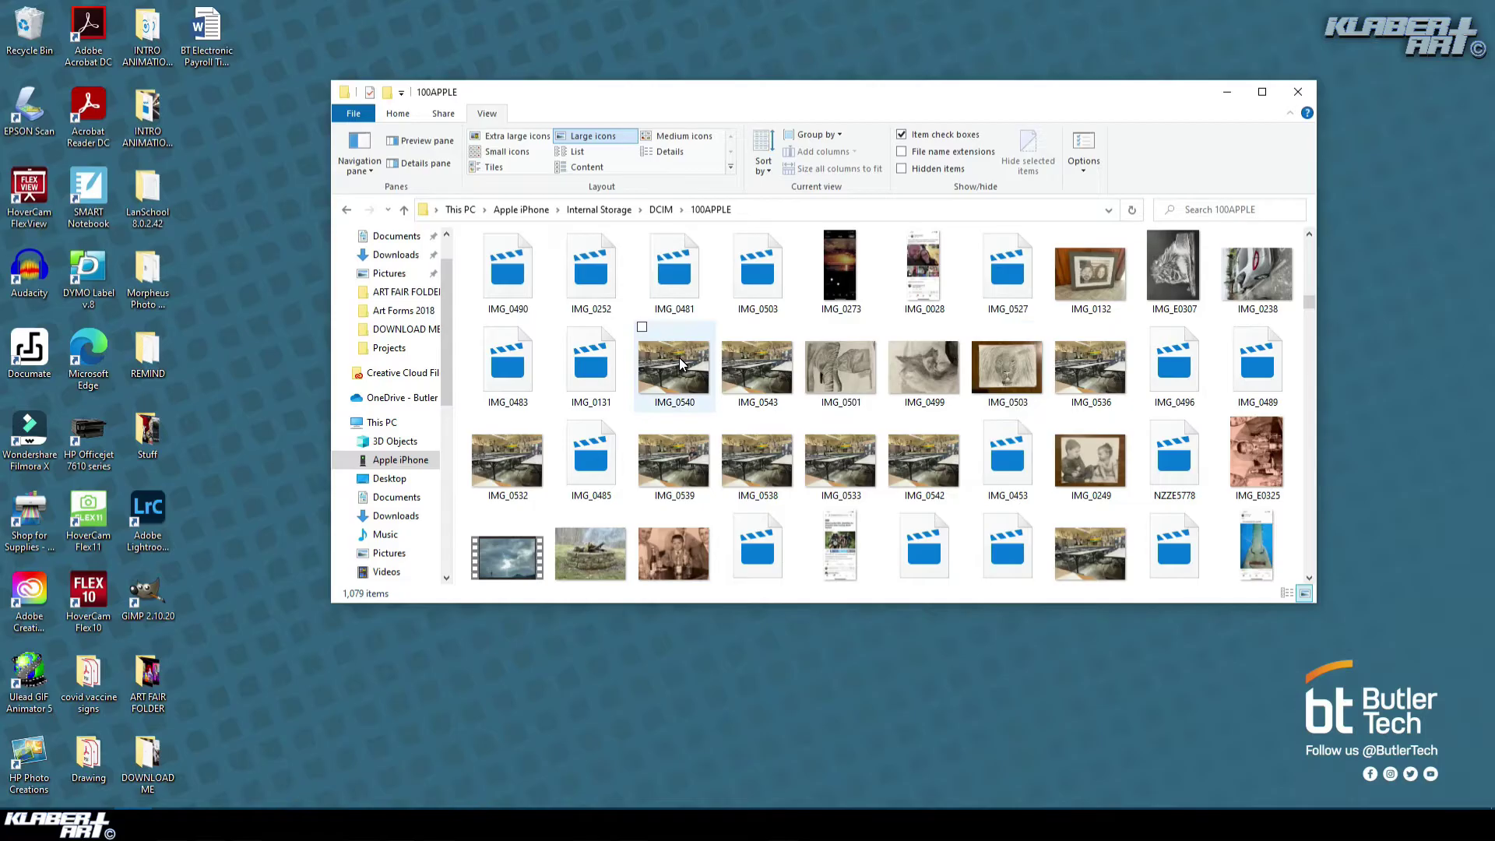
scroll(945, 348, "up", 2)
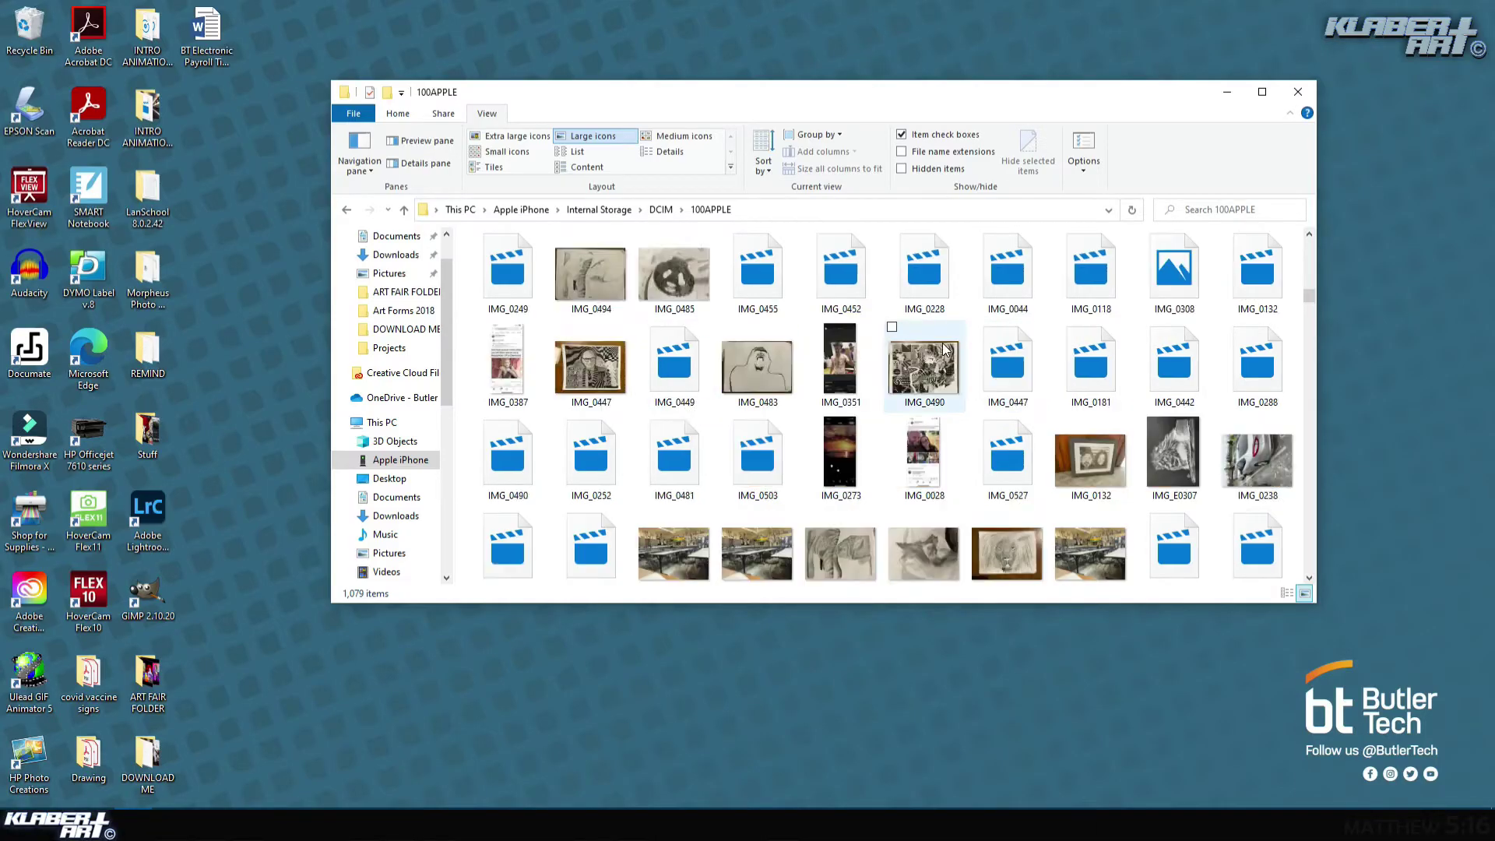
scroll(944, 348, "up", 10)
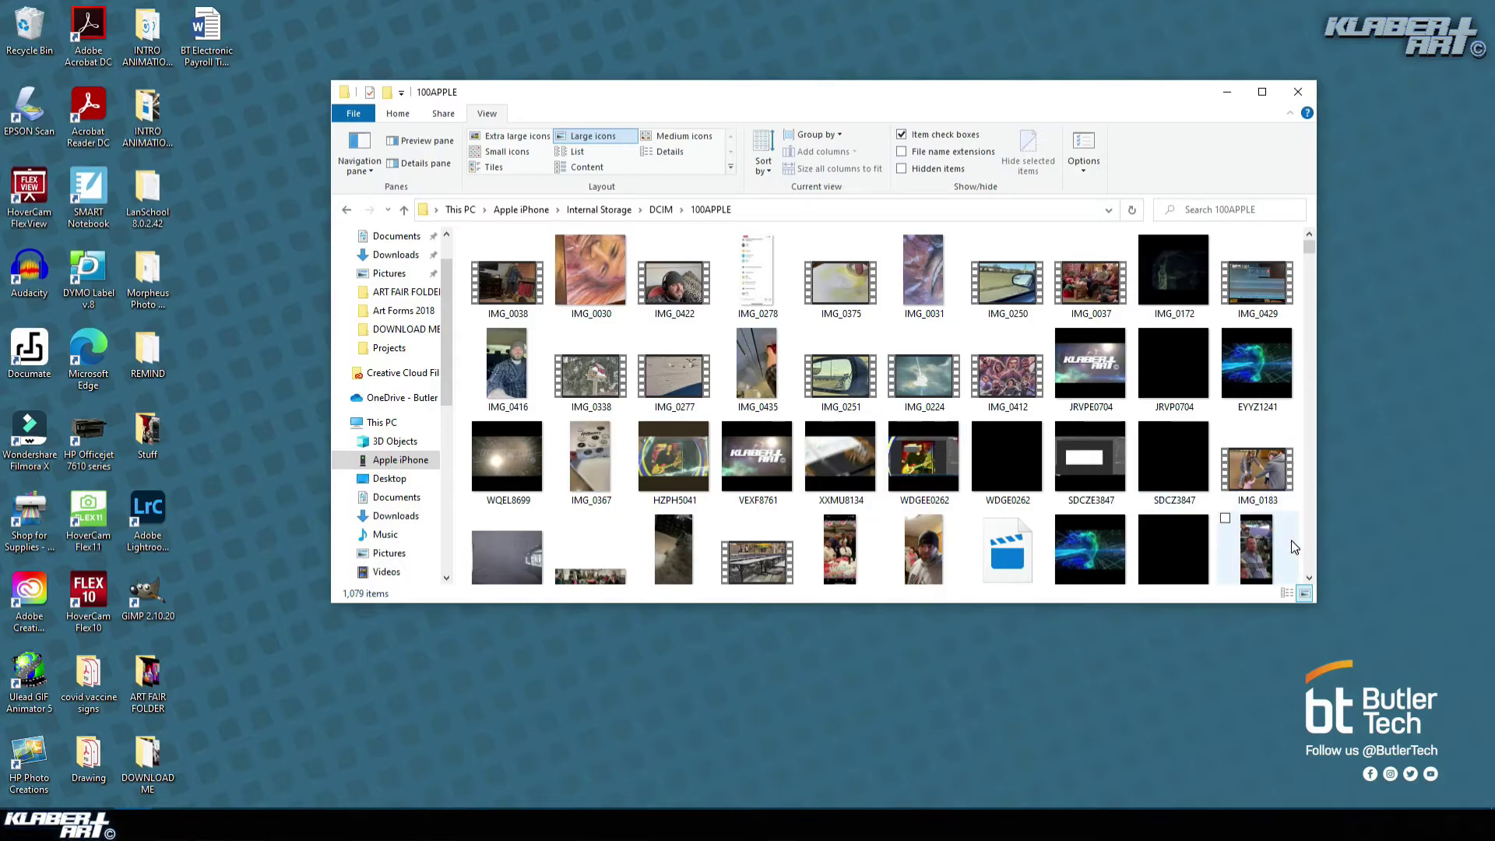
right_click(703, 253)
mouse_move(691, 280)
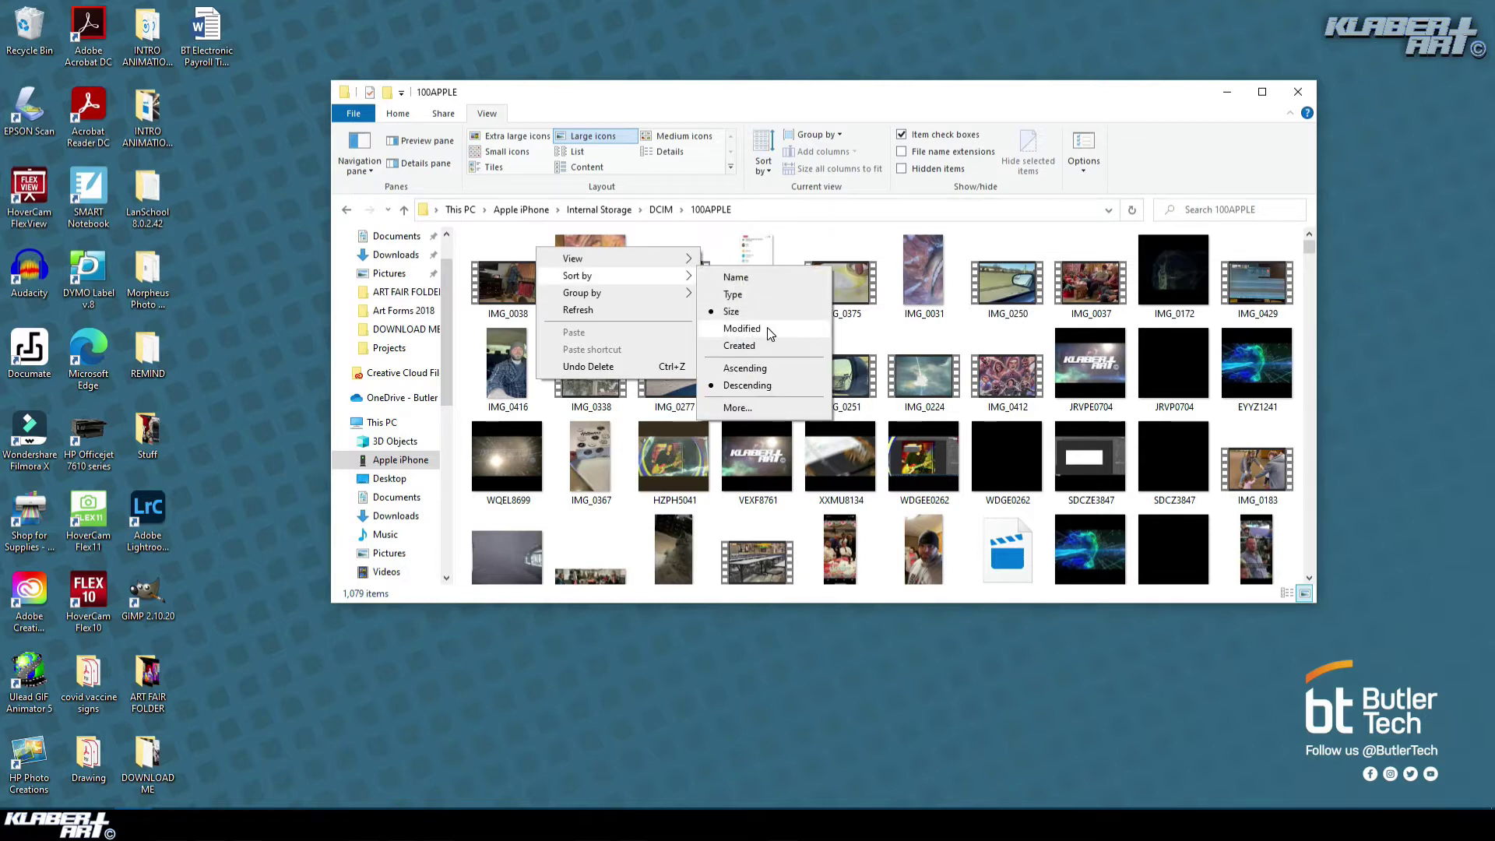
left_click(742, 329)
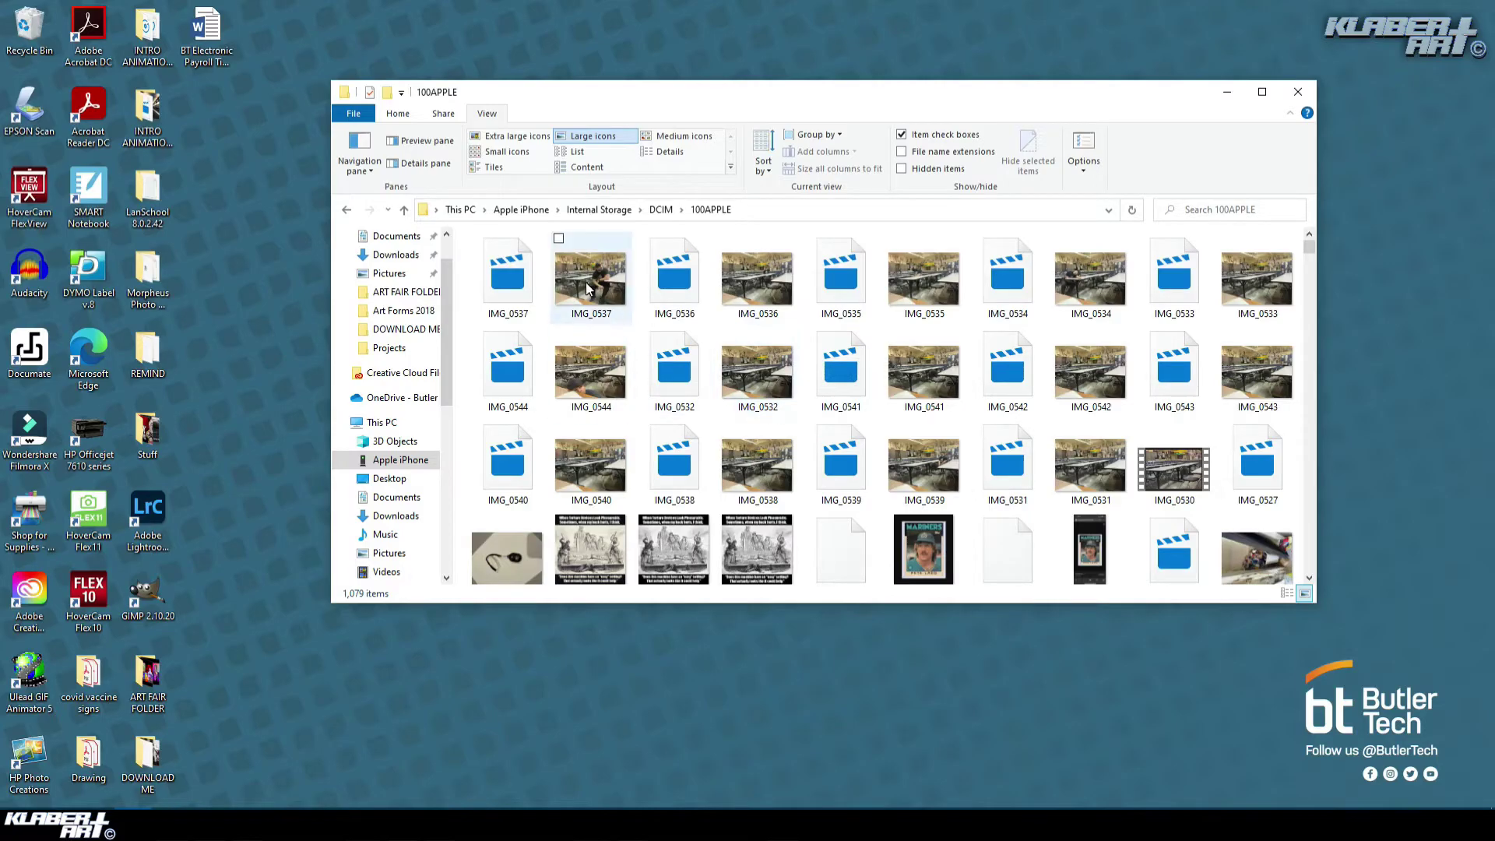
- Copy the 14 classroom JPG photos, IMG_0531 to IMG_0544, from the 100APPLE folder to the desktop and minimize the folder window
mouse_move(586, 289)
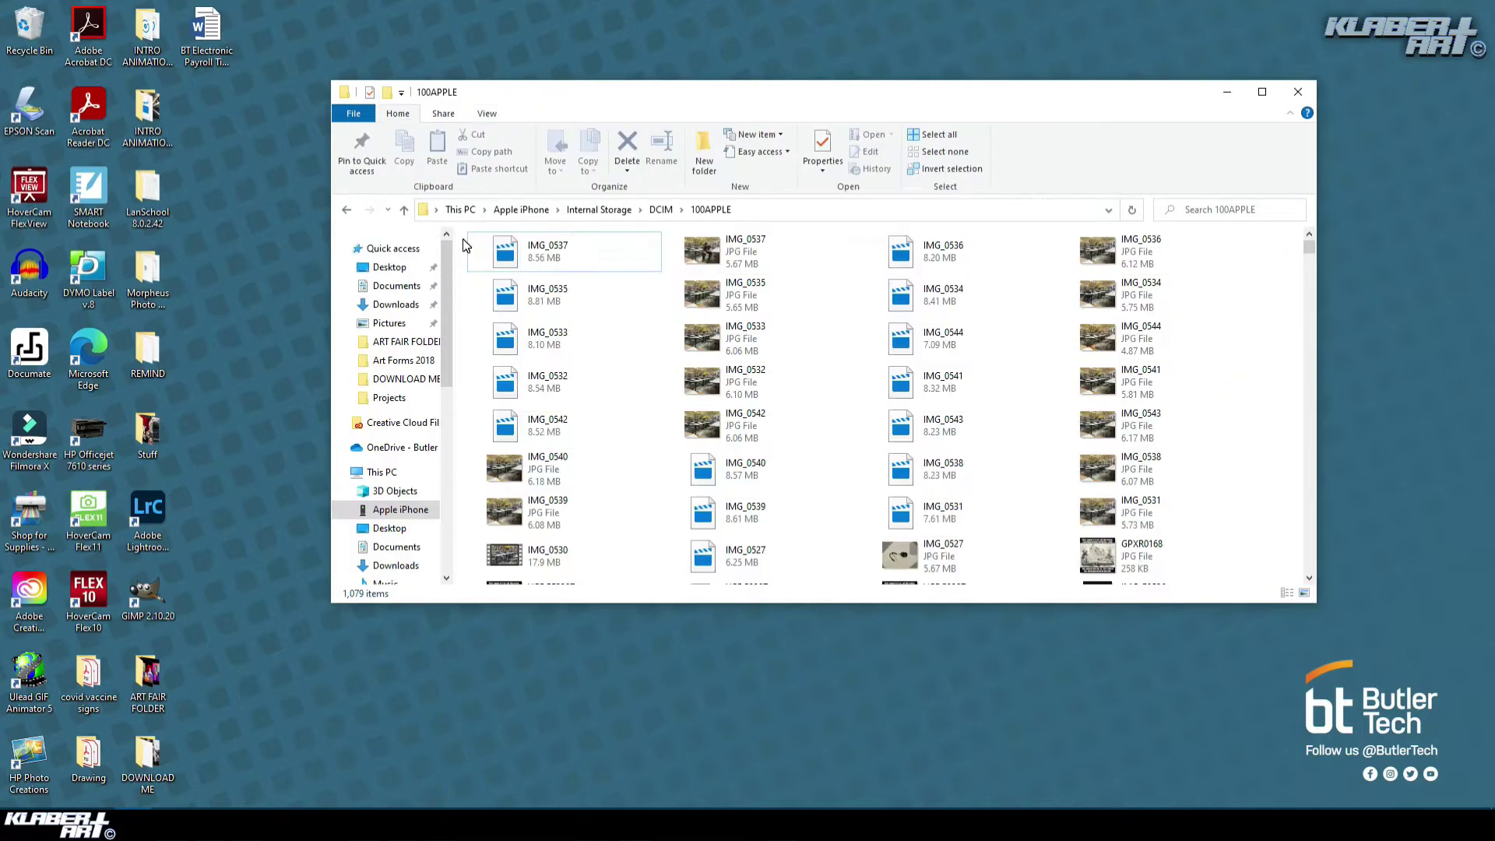
left_click_drag(465, 244, 483, 296)
left_click(806, 266)
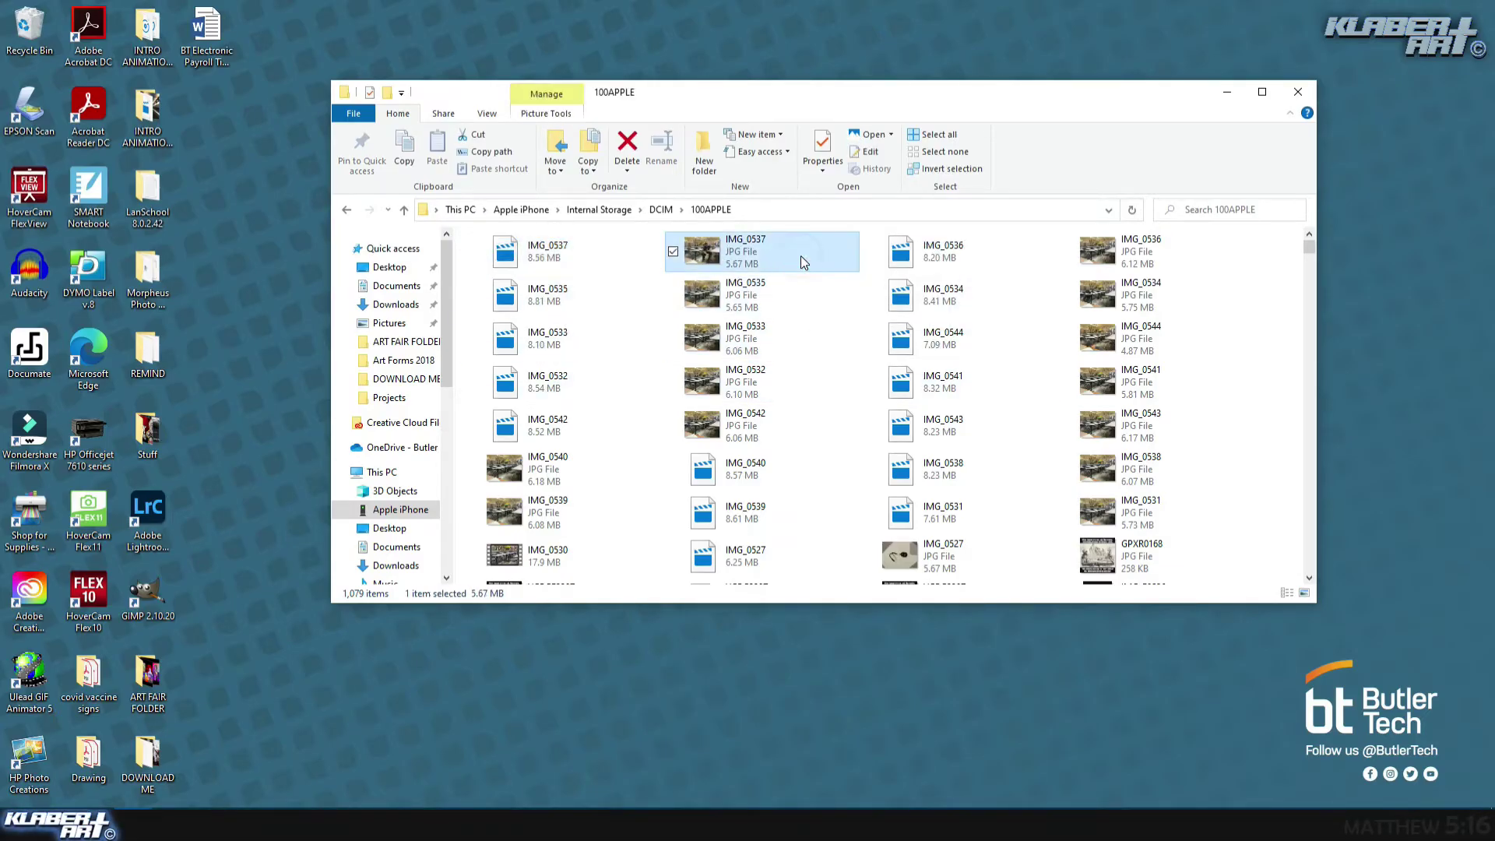
left_click(749, 297, "ctrl")
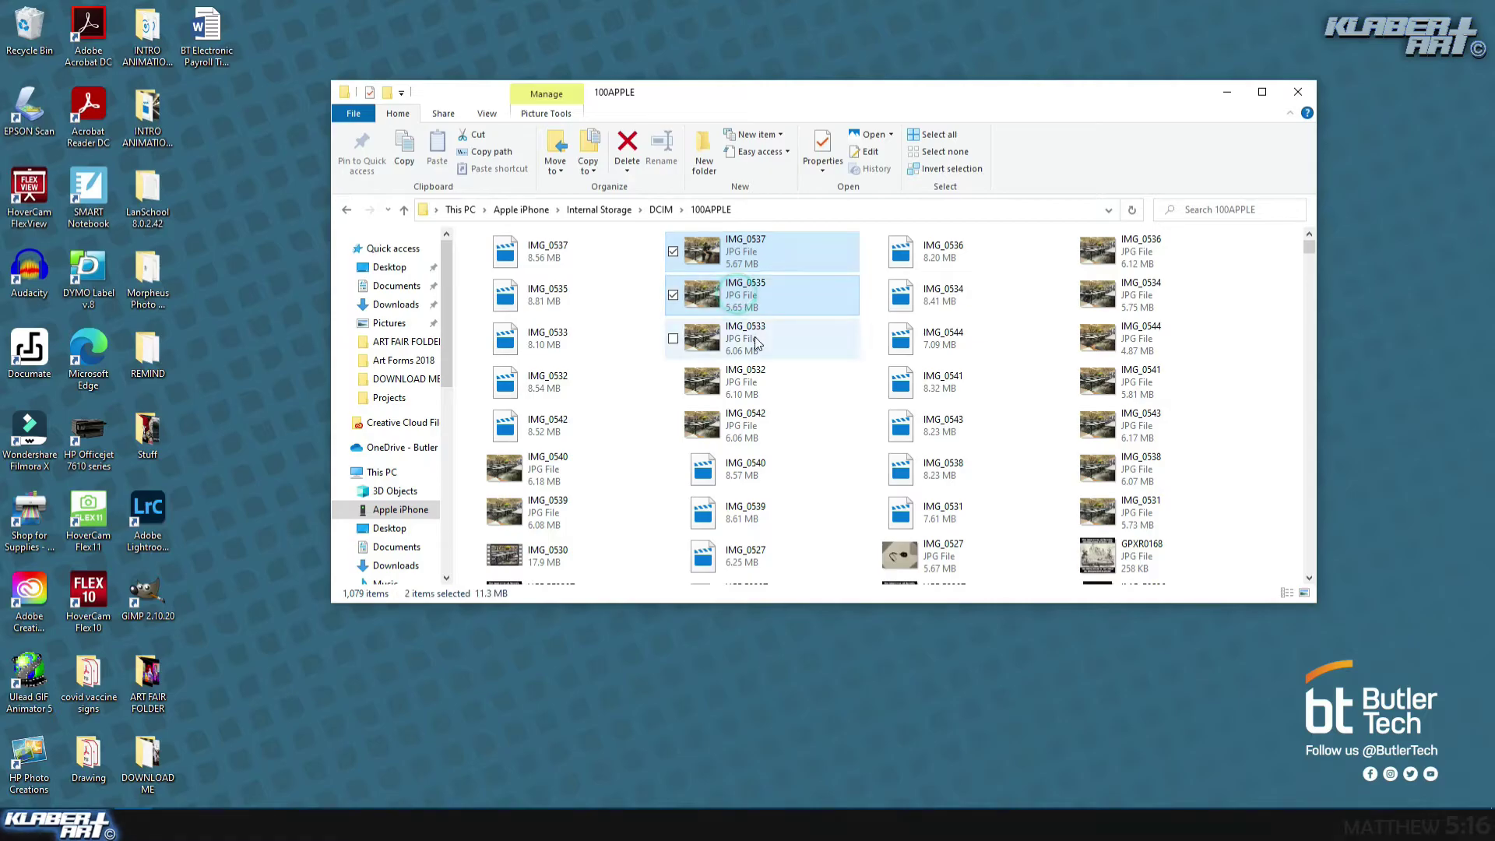
left_click(751, 335, "ctrl")
left_click(756, 381, "ctrl")
left_click(761, 423, "ctrl")
left_click(1110, 250, "ctrl")
left_click(1102, 296, "ctrl")
left_click(1104, 340, "ctrl")
left_click(1105, 382, "ctrl")
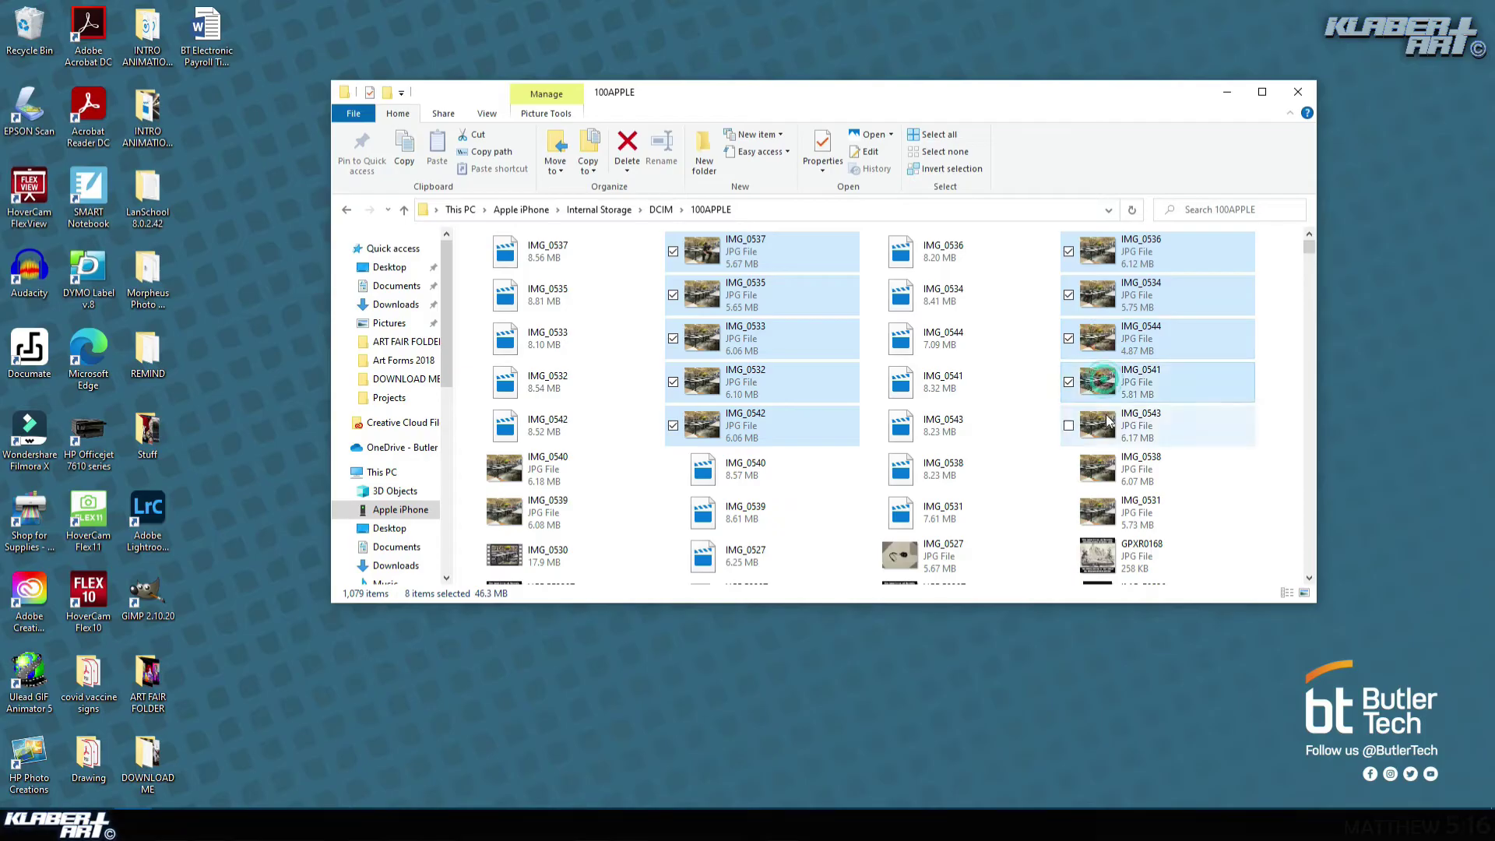
left_click(1105, 426, "ctrl")
left_click(1105, 466, "ctrl")
left_click(1105, 511, "ctrl")
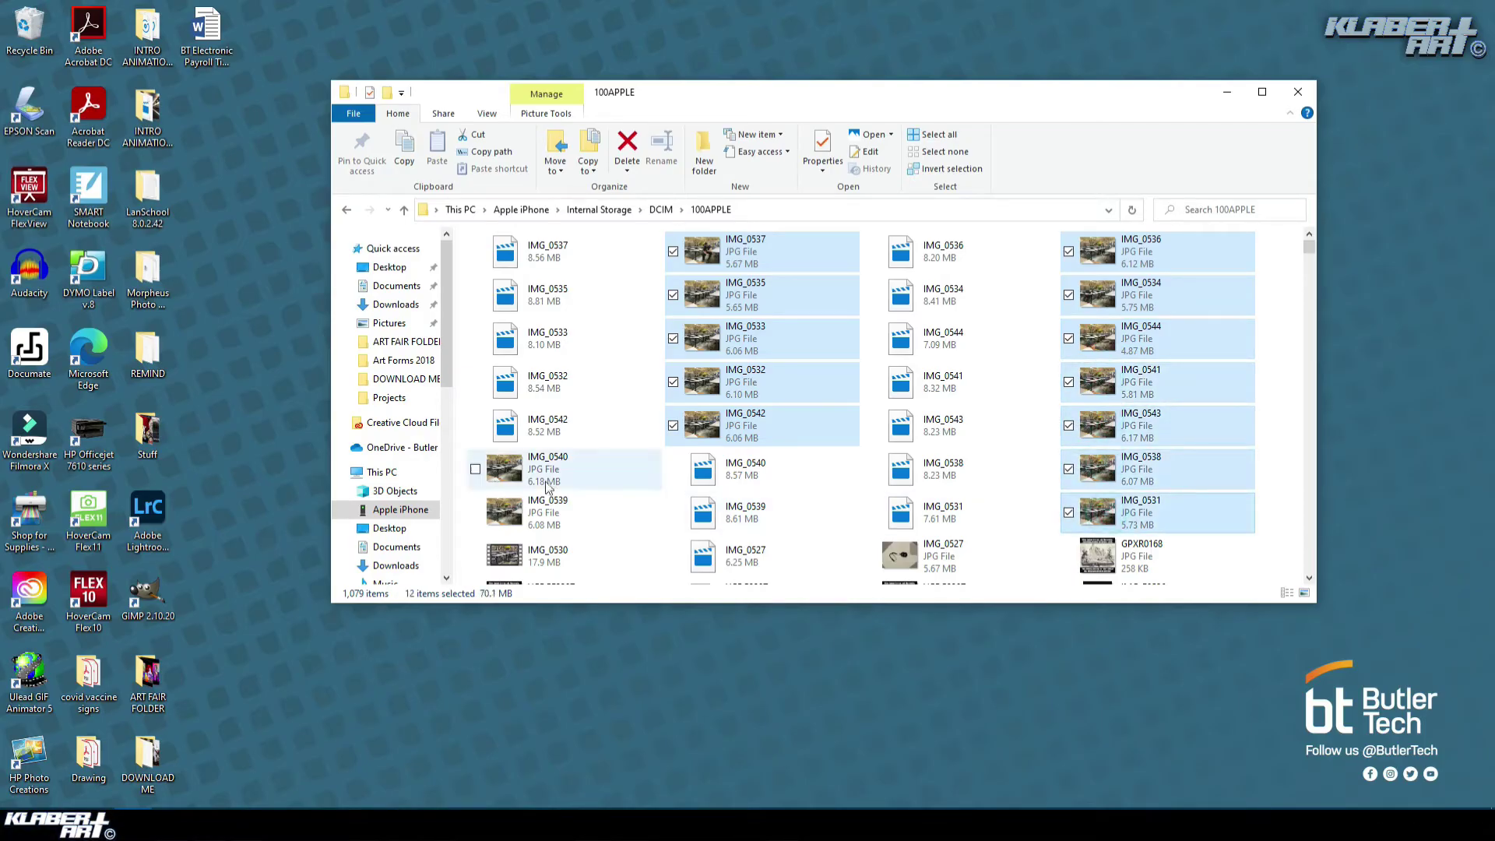
left_click(502, 472, "ctrl")
left_click(546, 513, "ctrl")
scroll(623, 439, "down", 1)
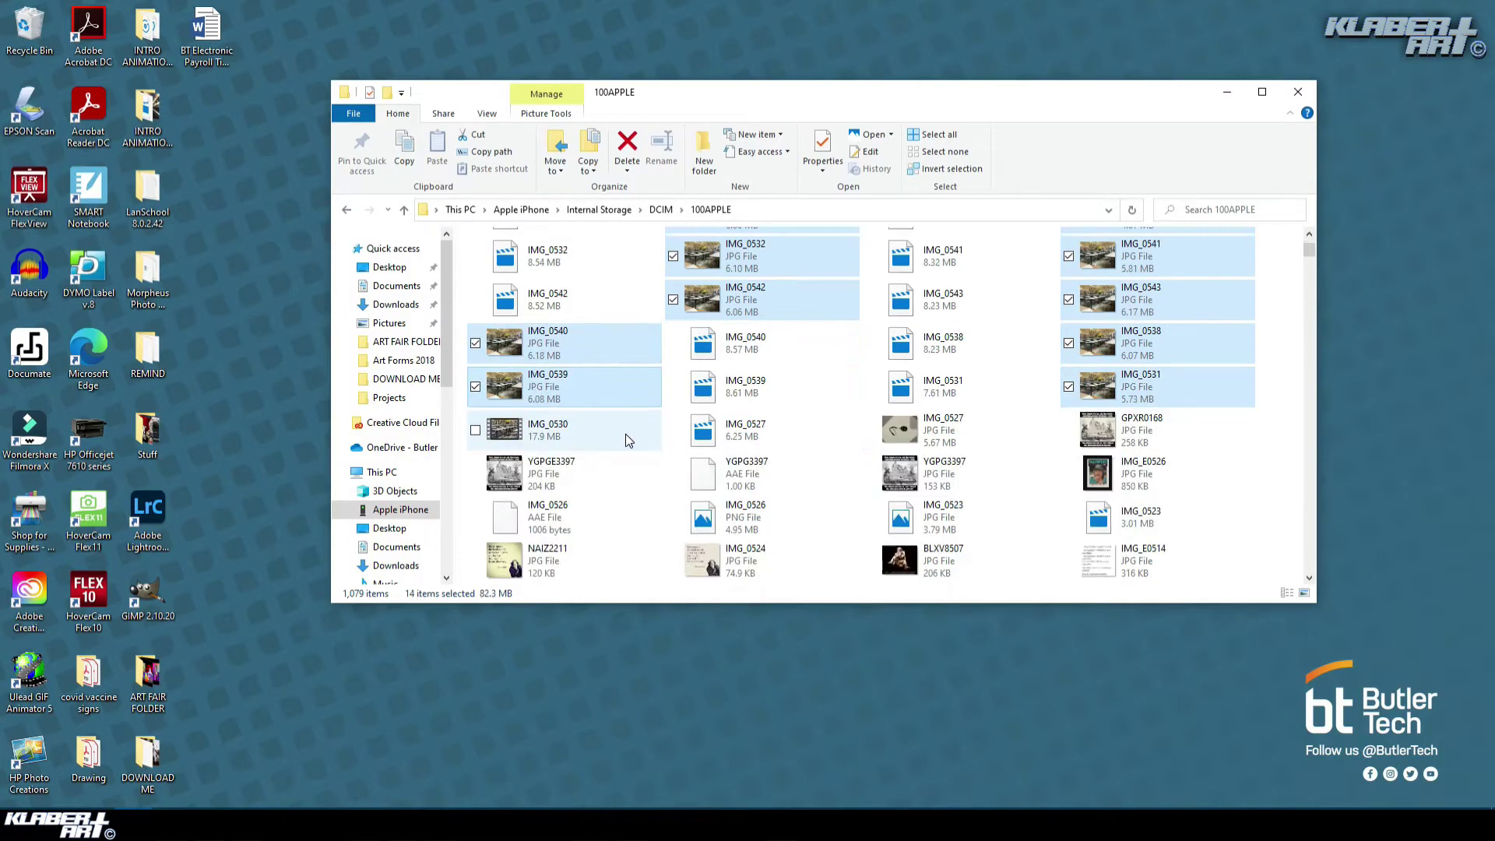
left_click_drag(725, 261, 789, 58)
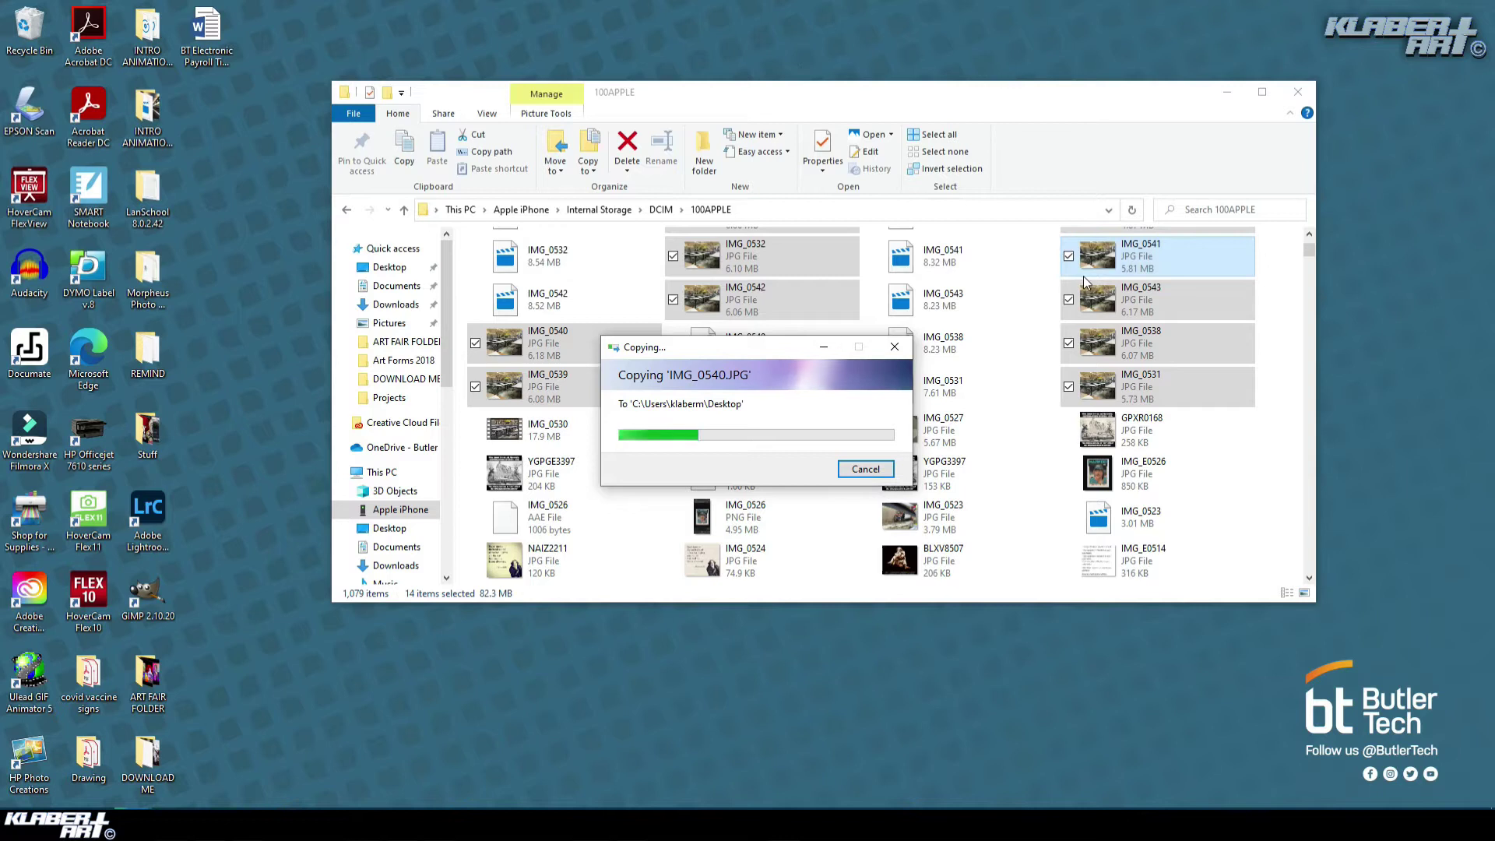
left_click(1226, 93)
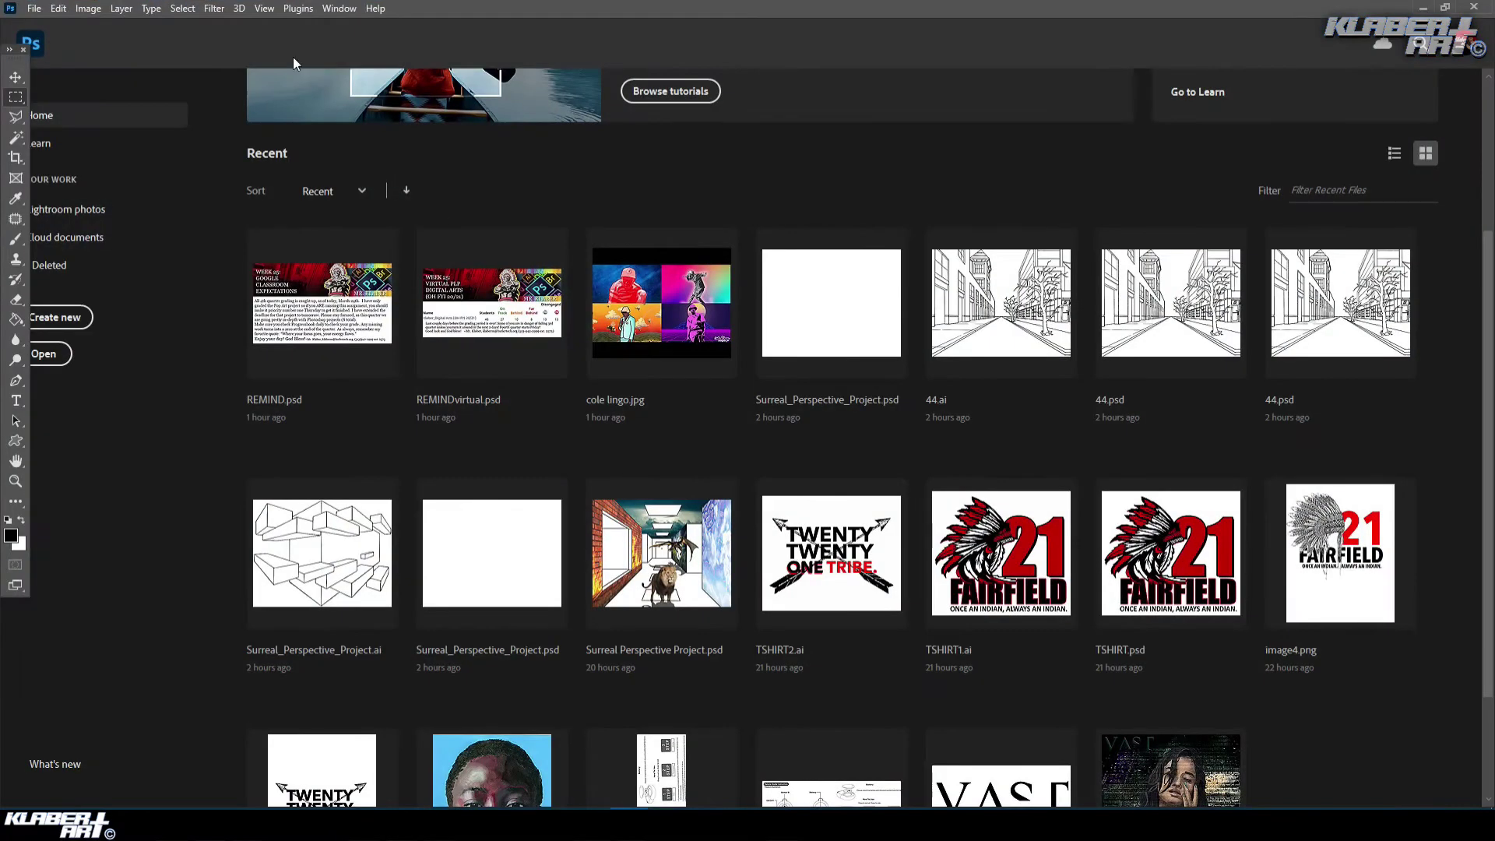
- In Photoshop, start Load Files into Stack and add the desktop photos IMG_0531 to IMG_0544 as source files
left_click(35, 9)
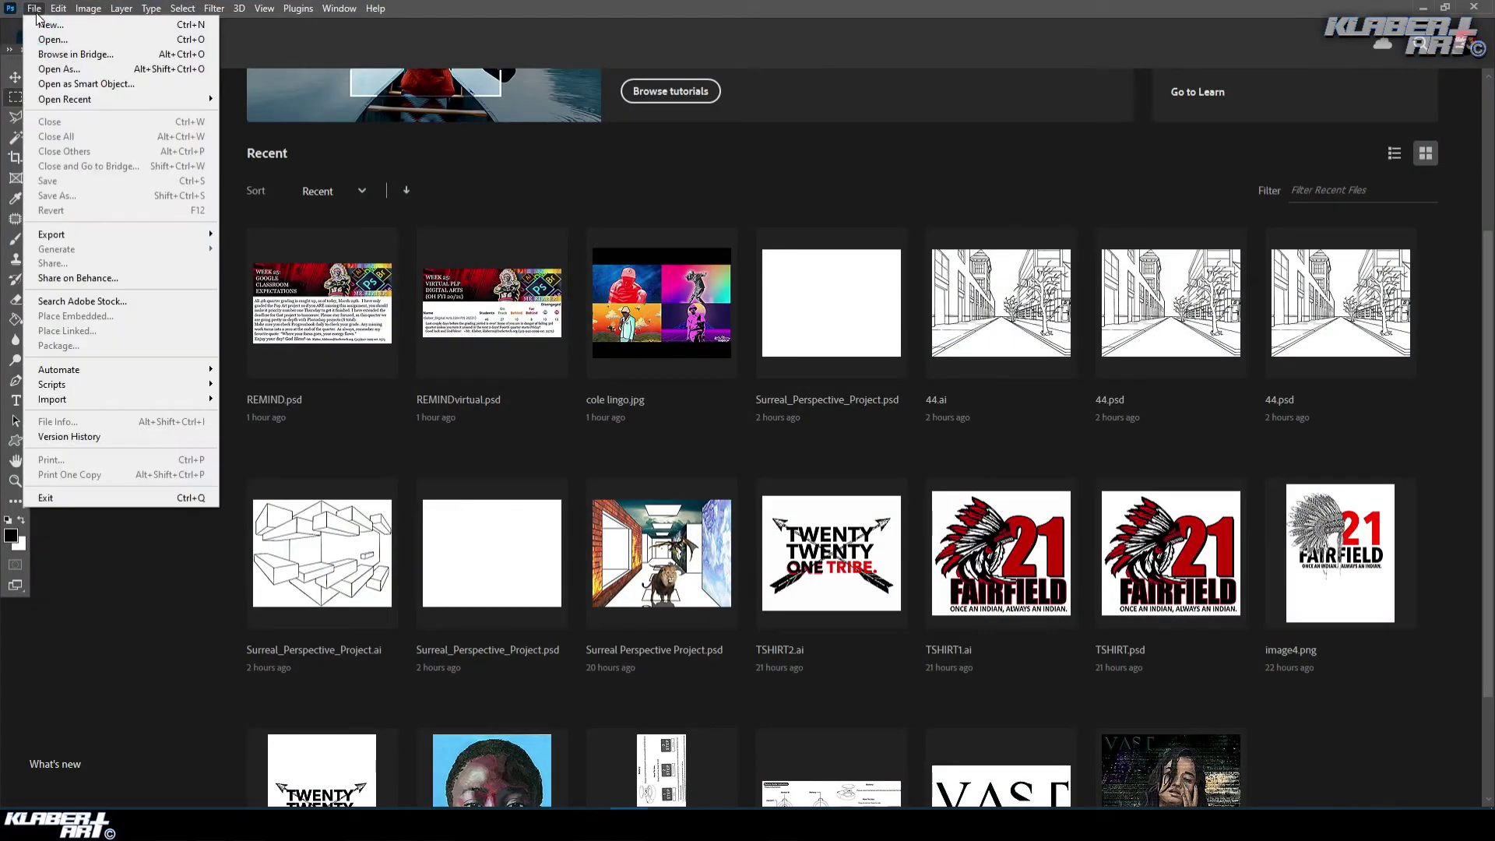
mouse_move(92, 392)
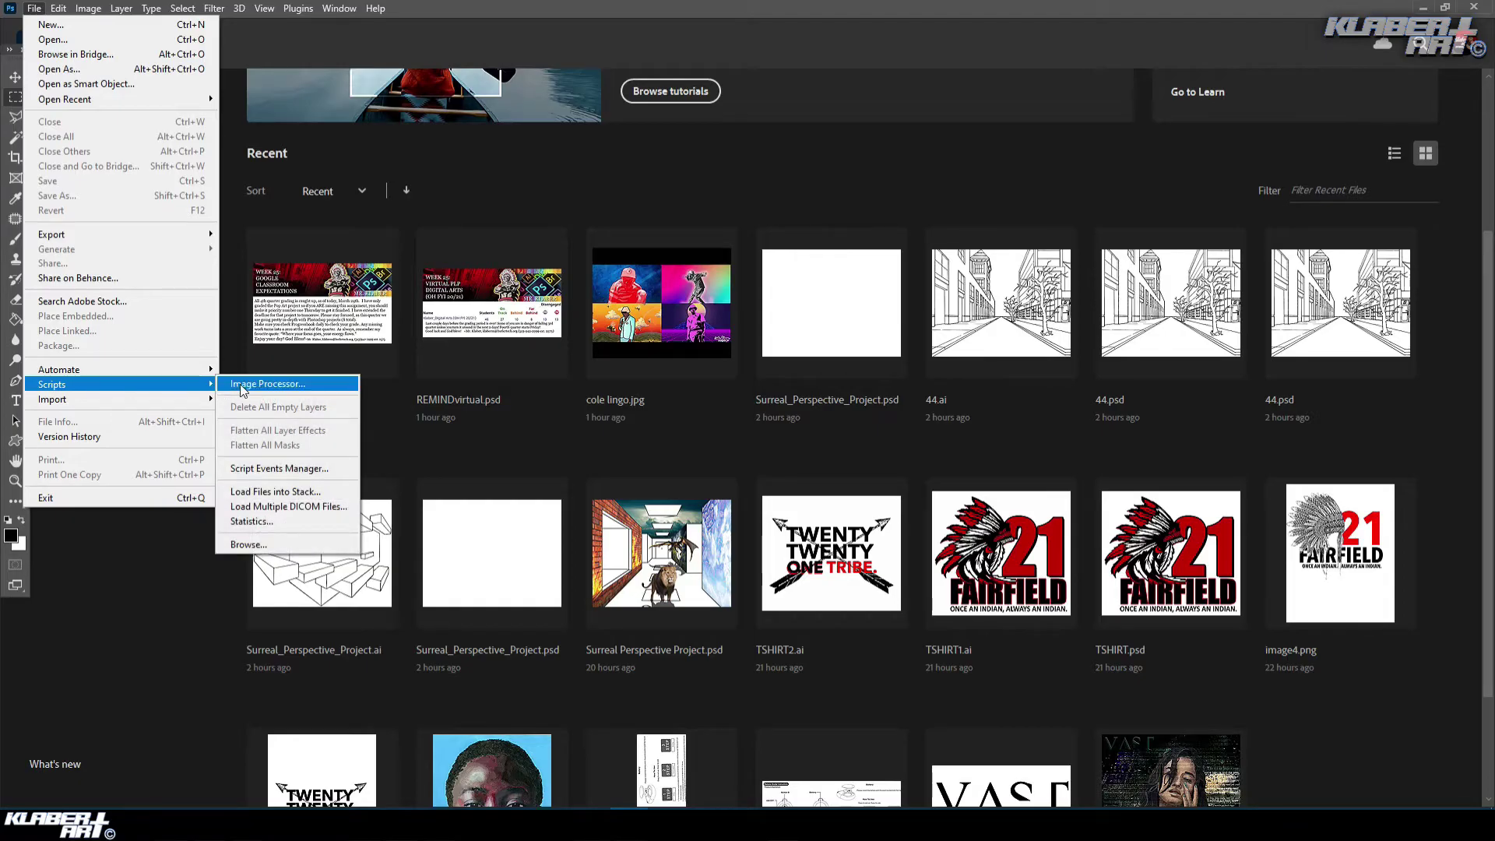
left_click(297, 494)
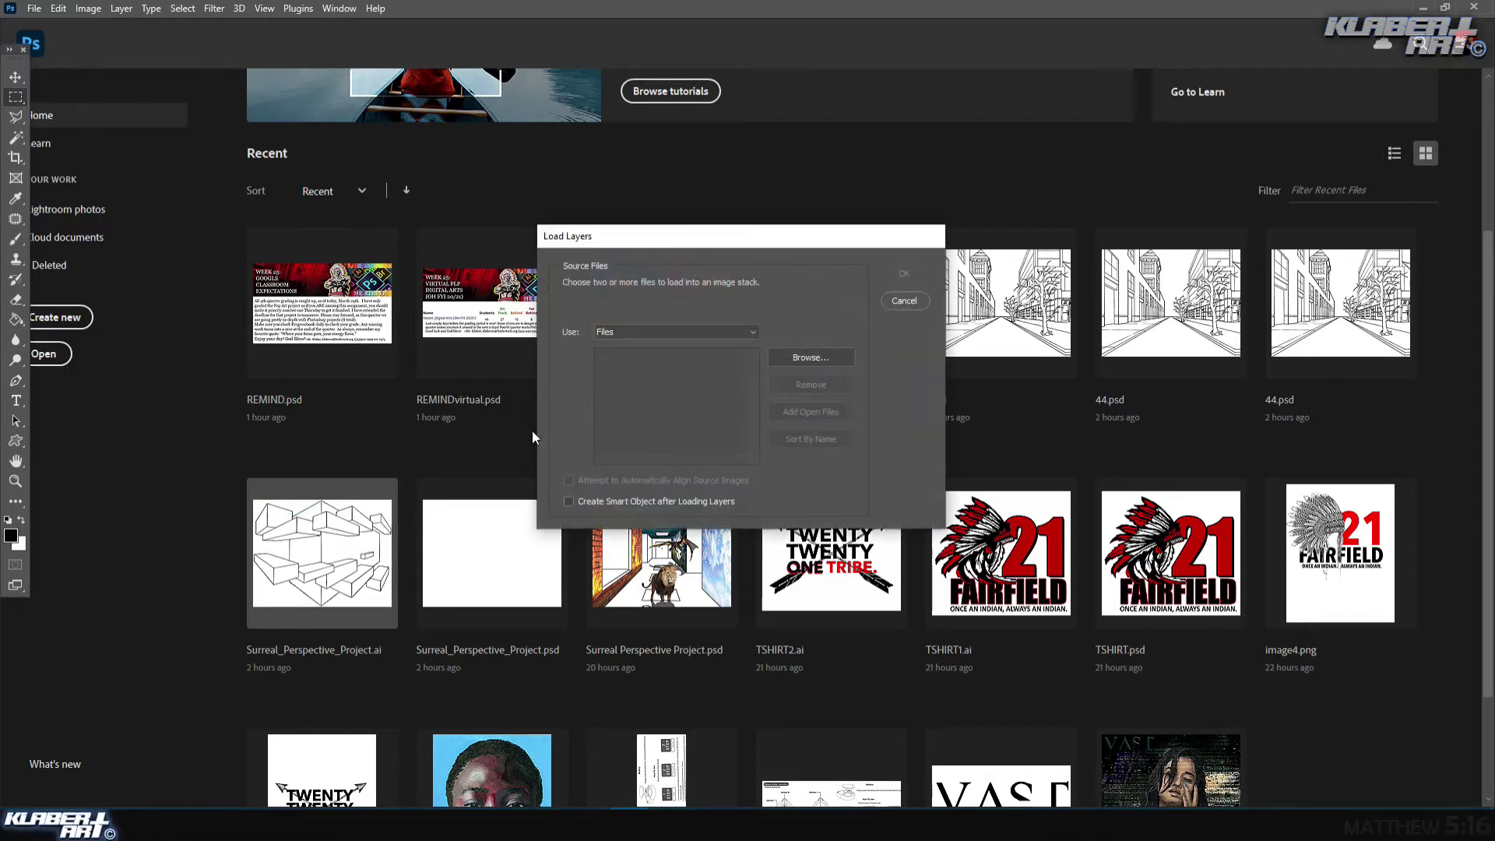
left_click(816, 360)
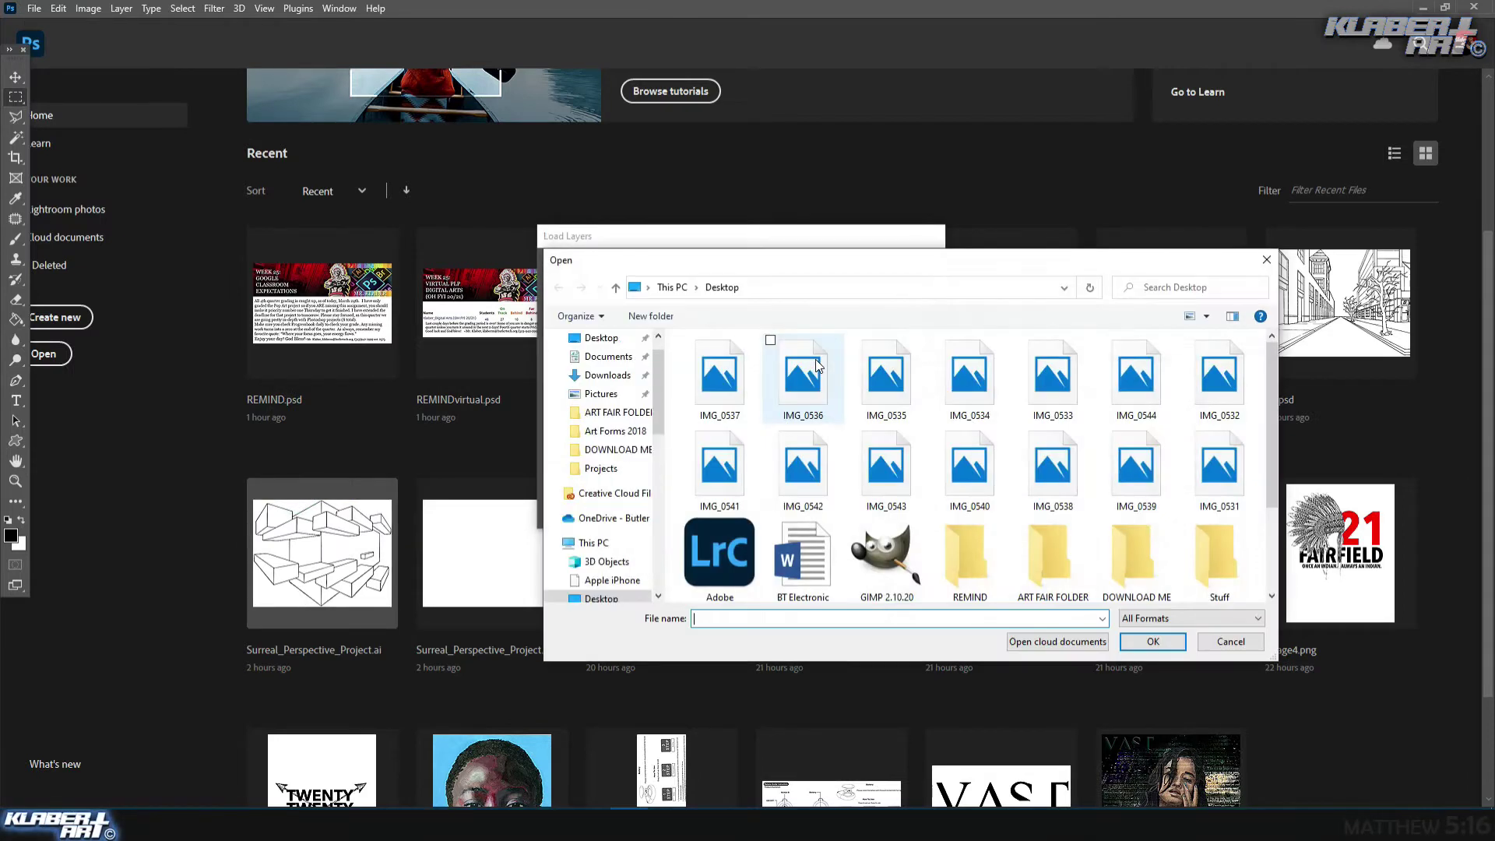
left_click(733, 393)
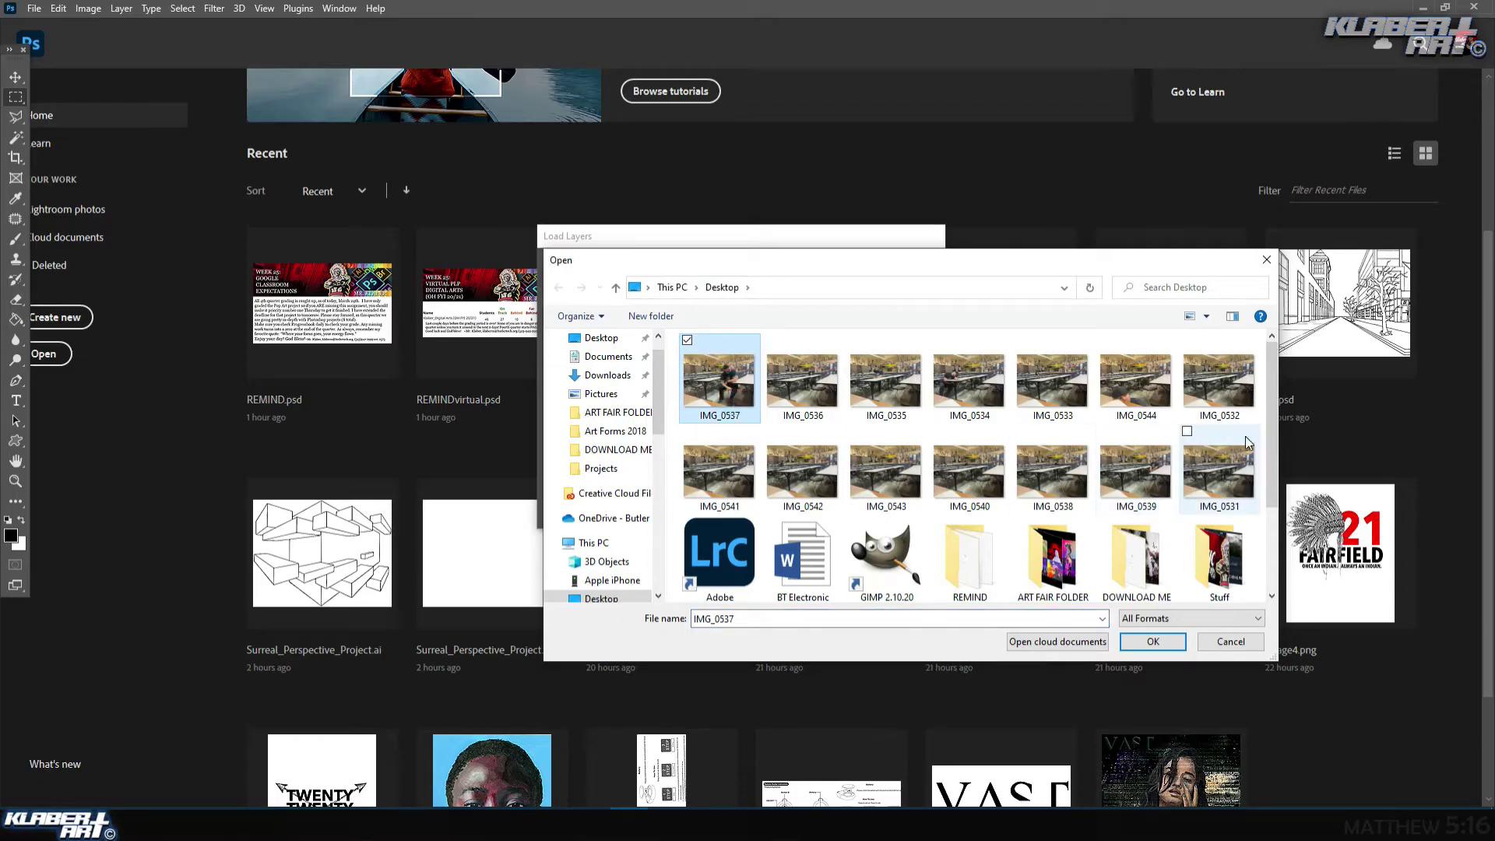
left_click(1242, 471, "shift")
left_click(1168, 641)
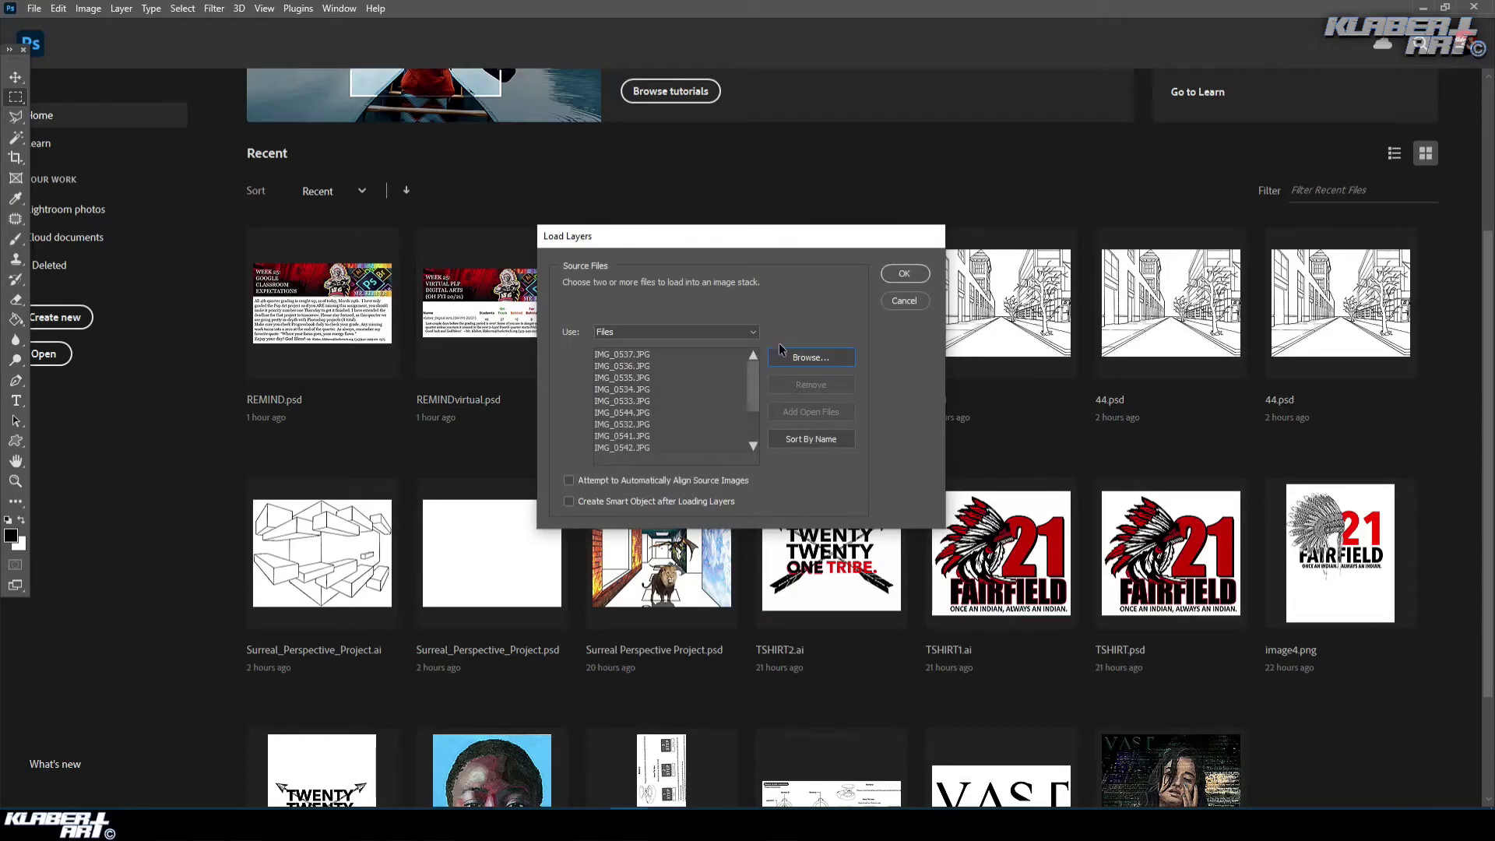
- Load the listed source photos into one document as a stack of layers
left_click(906, 274)
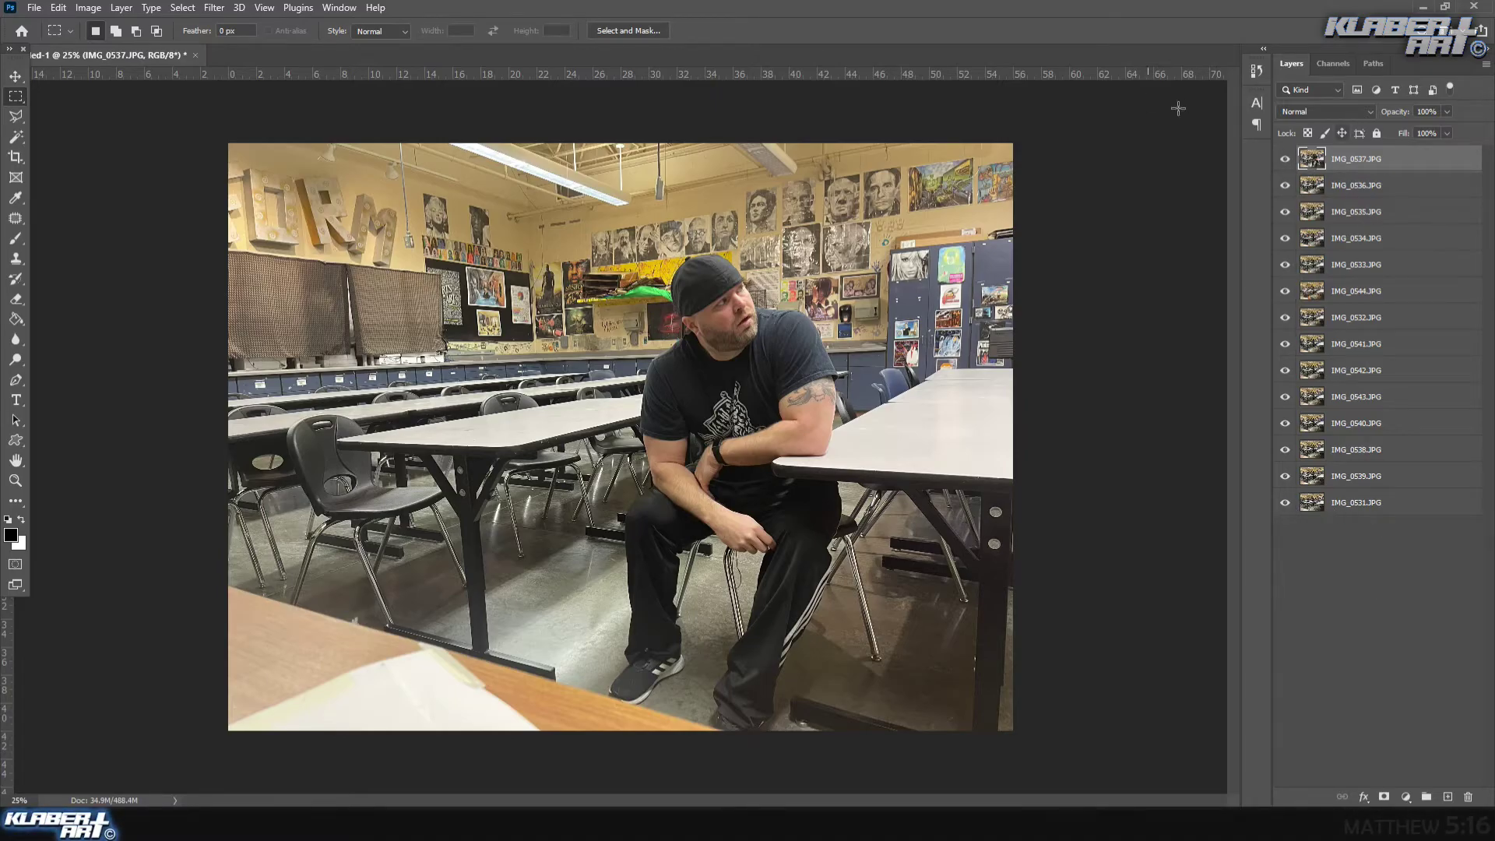
- Hide the IMG_0537.JPG layer after comparing it with the photo beneath, and delete the IMG_0536.JPG layer
left_click(1286, 160)
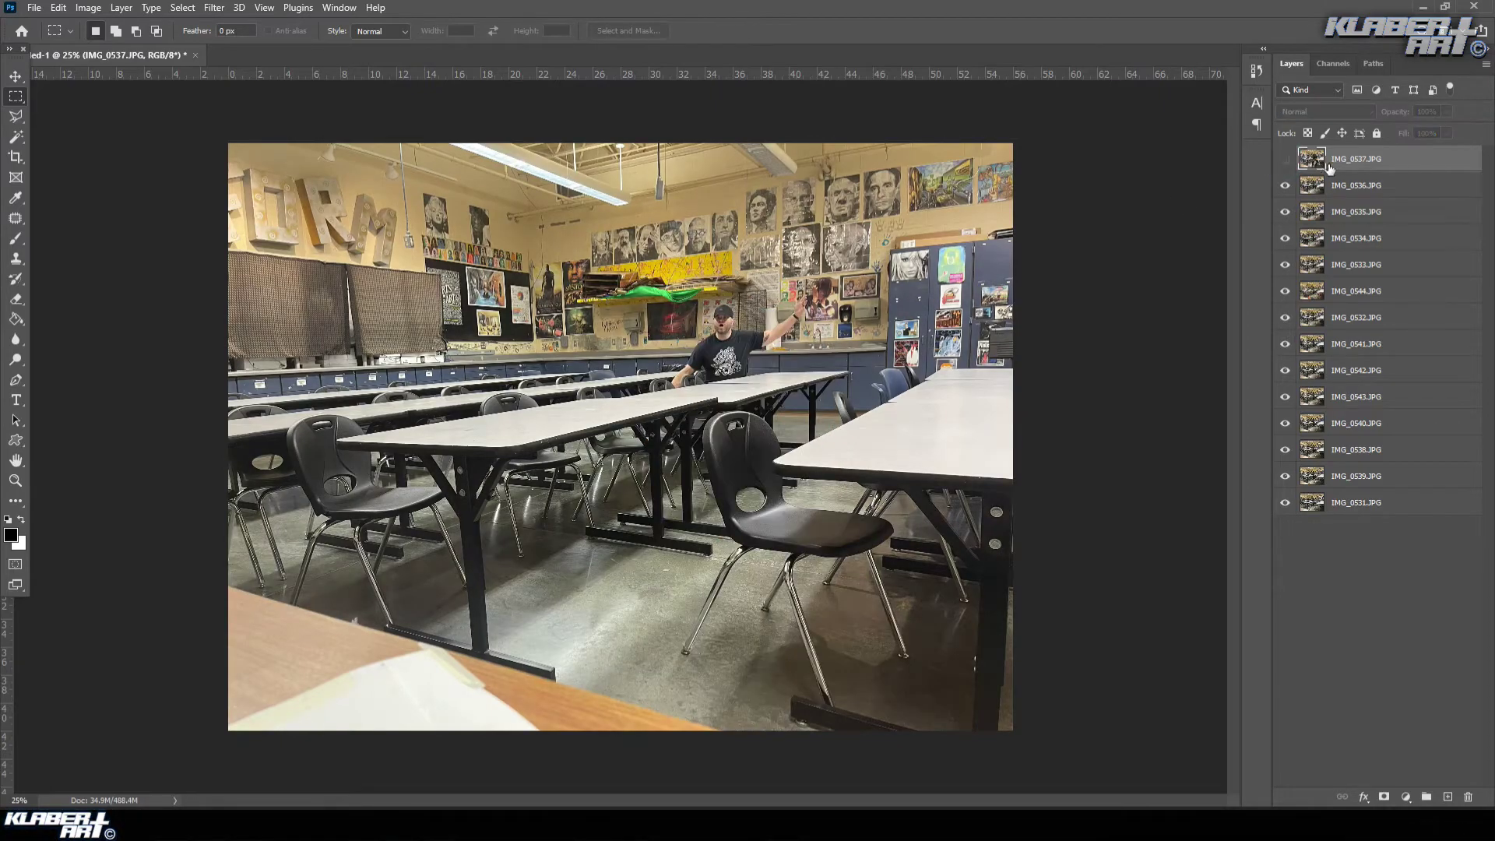
left_click(1355, 188)
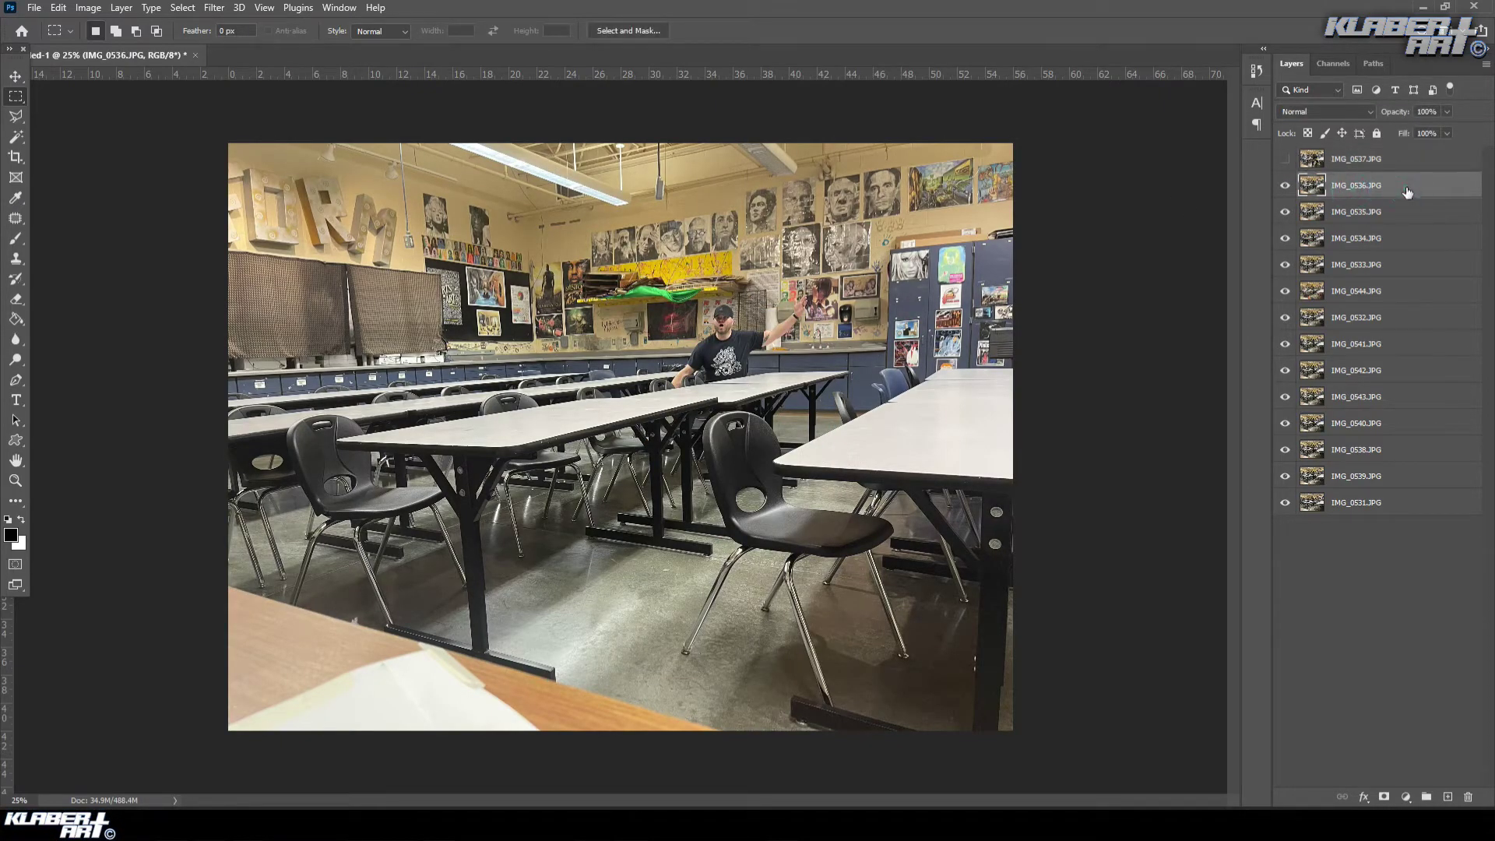
left_click(1283, 160)
left_click(1283, 160)
left_click(1283, 161)
left_click(1283, 160)
left_click(1283, 160)
left_click(1283, 160)
left_click(1283, 161)
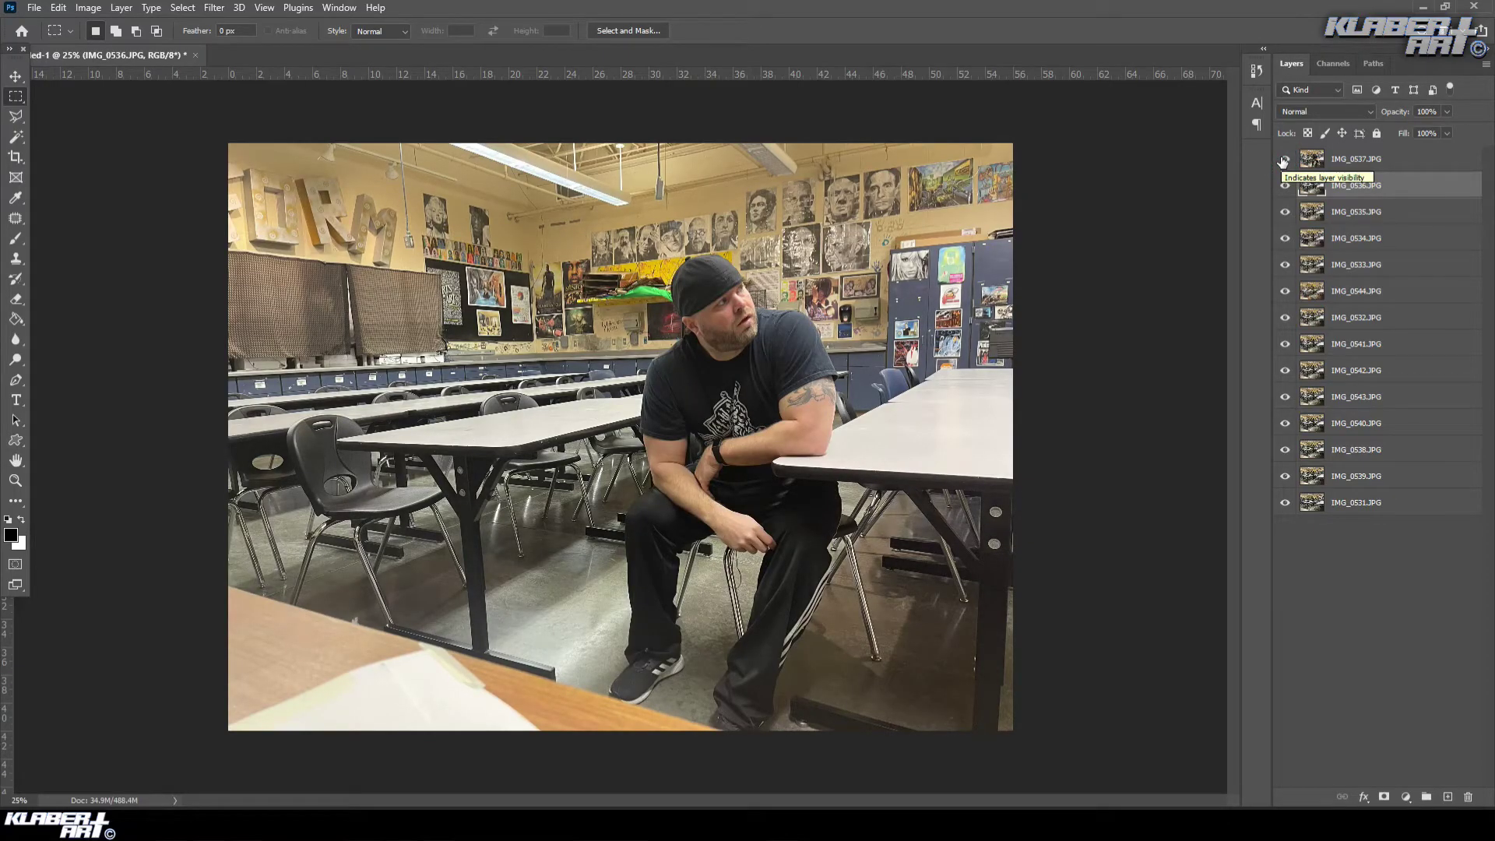
left_click(1283, 161)
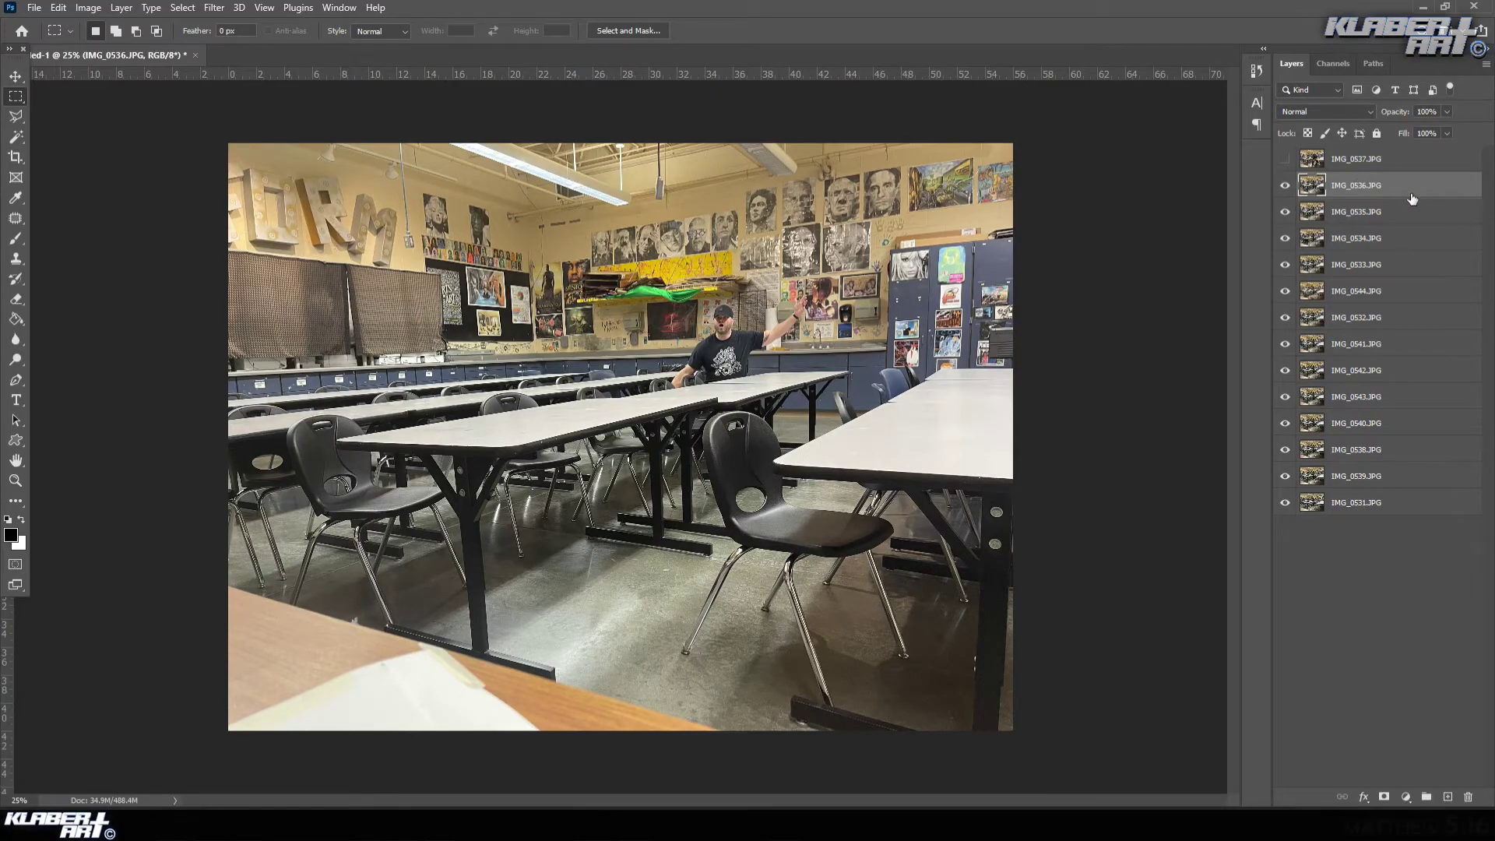
key("Delete")
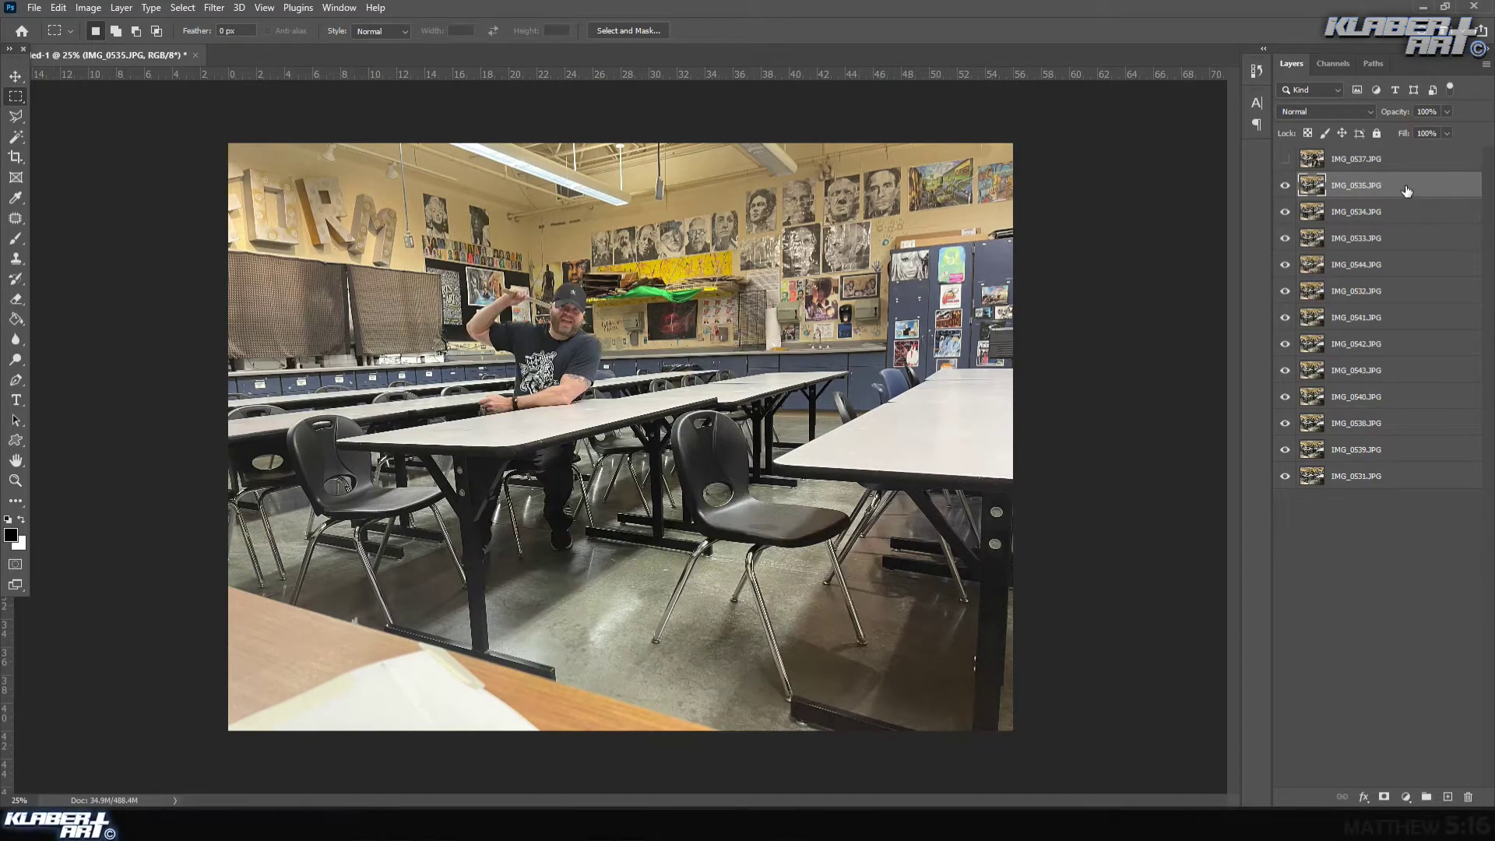
- Hide the layers IMG_0535, IMG_0534, IMG_0533 and IMG_0544, and delete the layers IMG_0532 and IMG_0541
left_click(1287, 162)
left_click(1287, 162)
left_click(1287, 161)
left_click(1287, 161)
left_click(1286, 189)
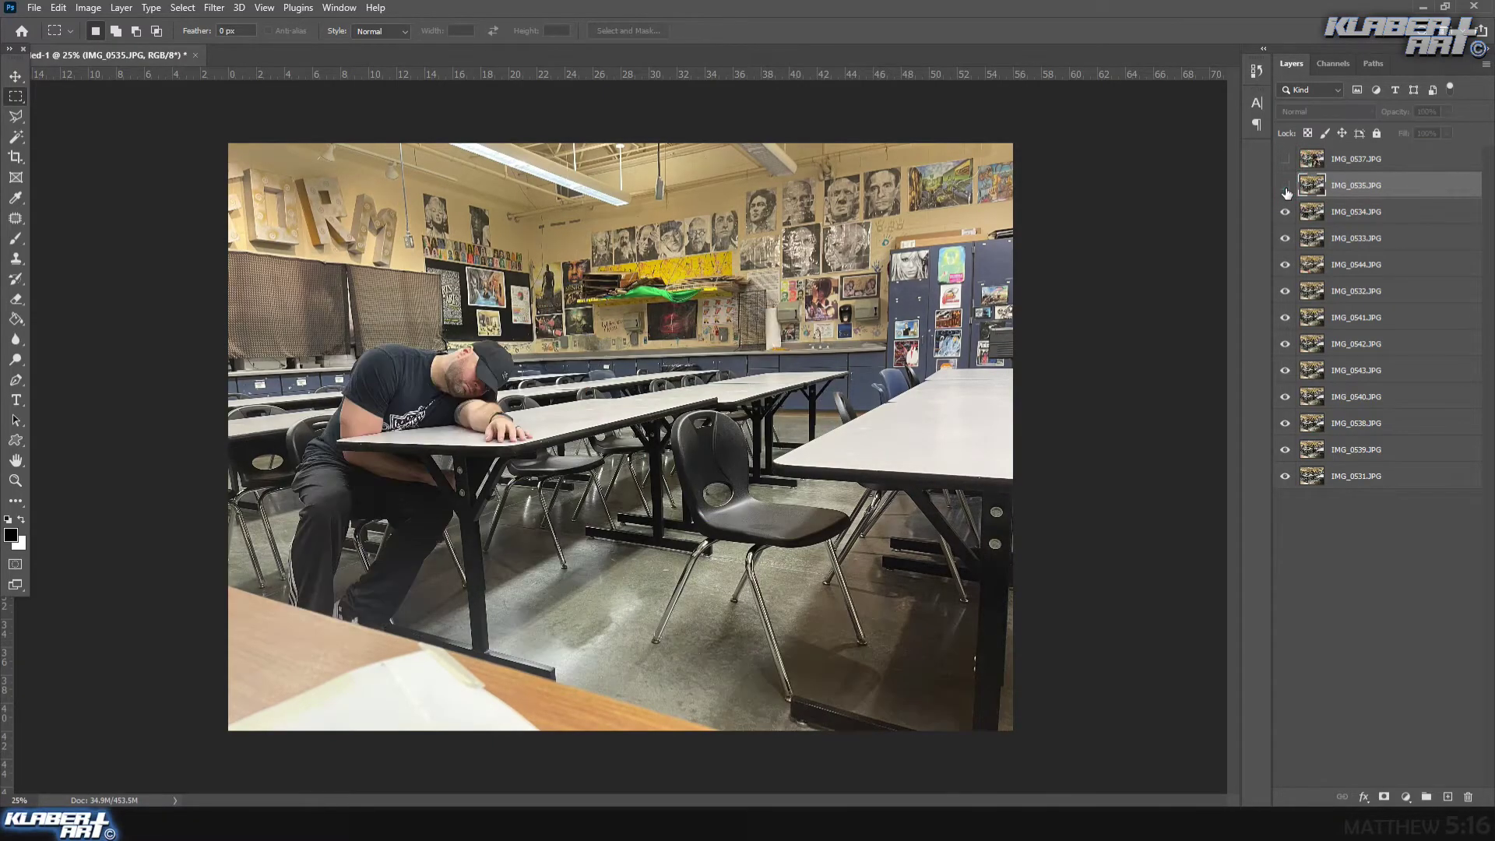
left_click(1286, 214)
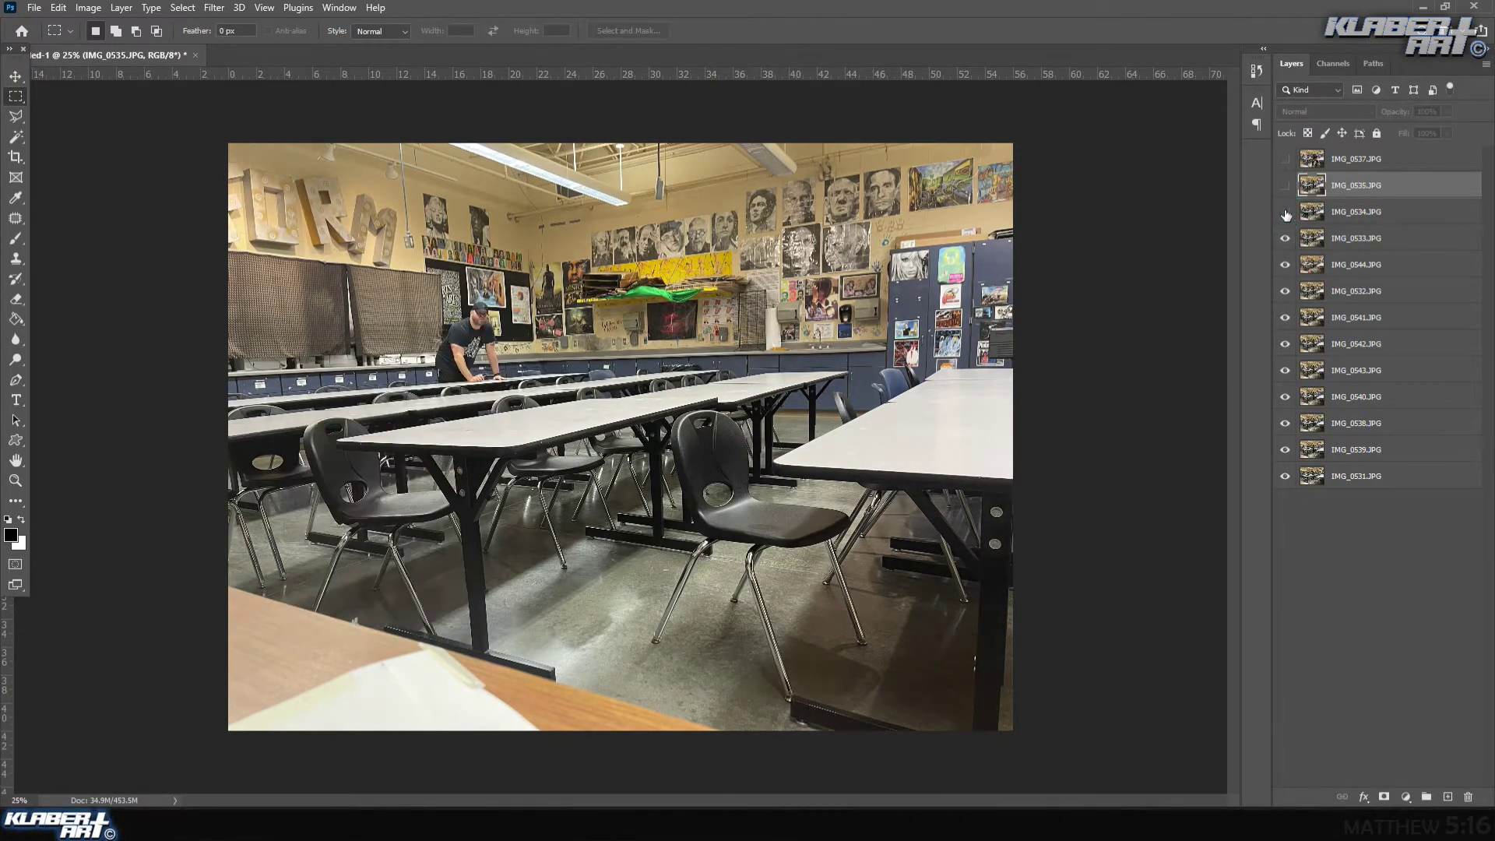
left_click(1286, 240)
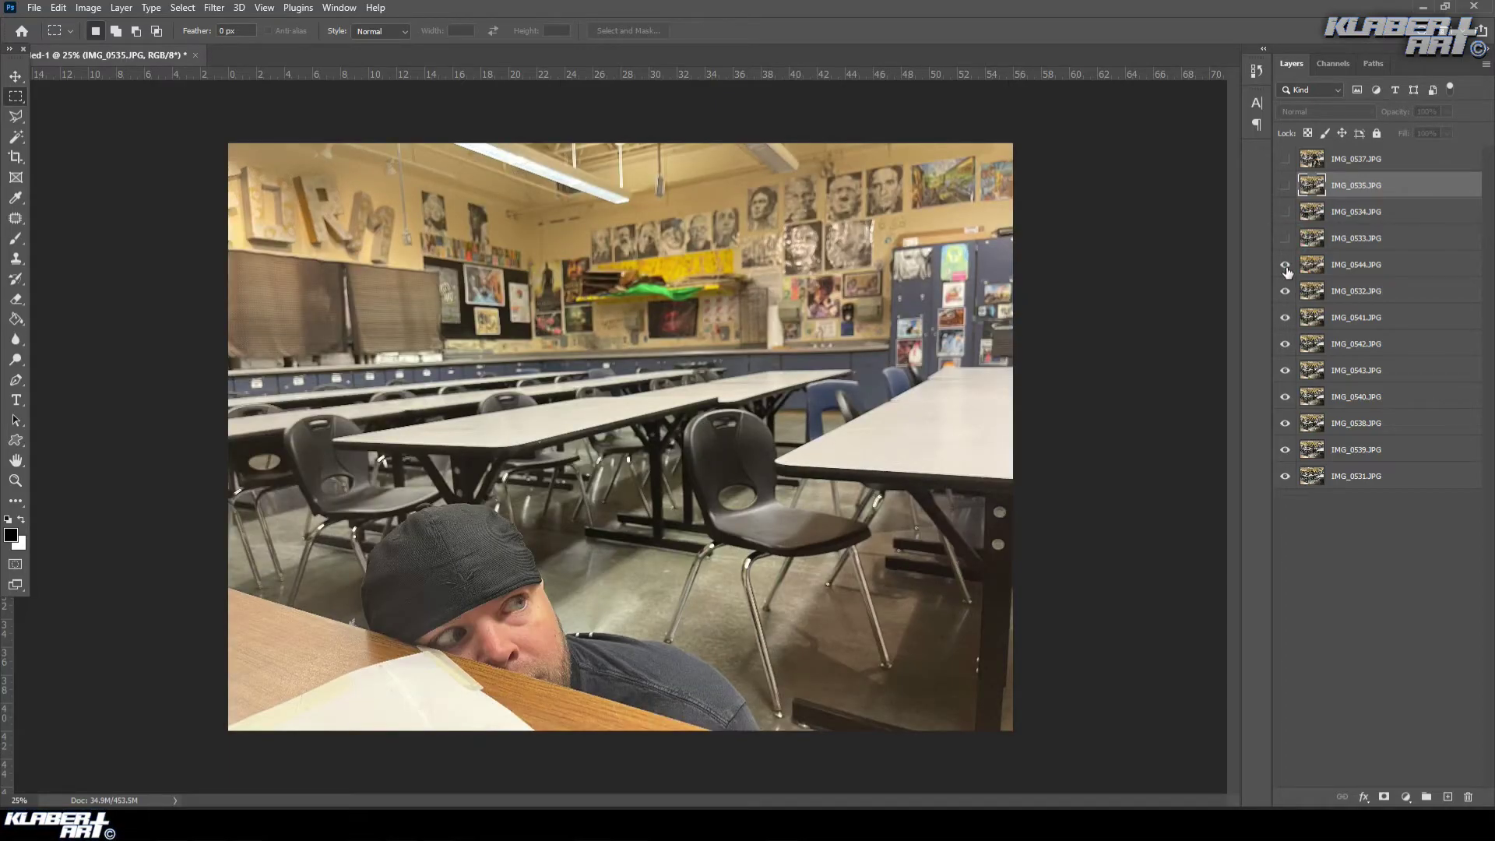
left_click(1287, 266)
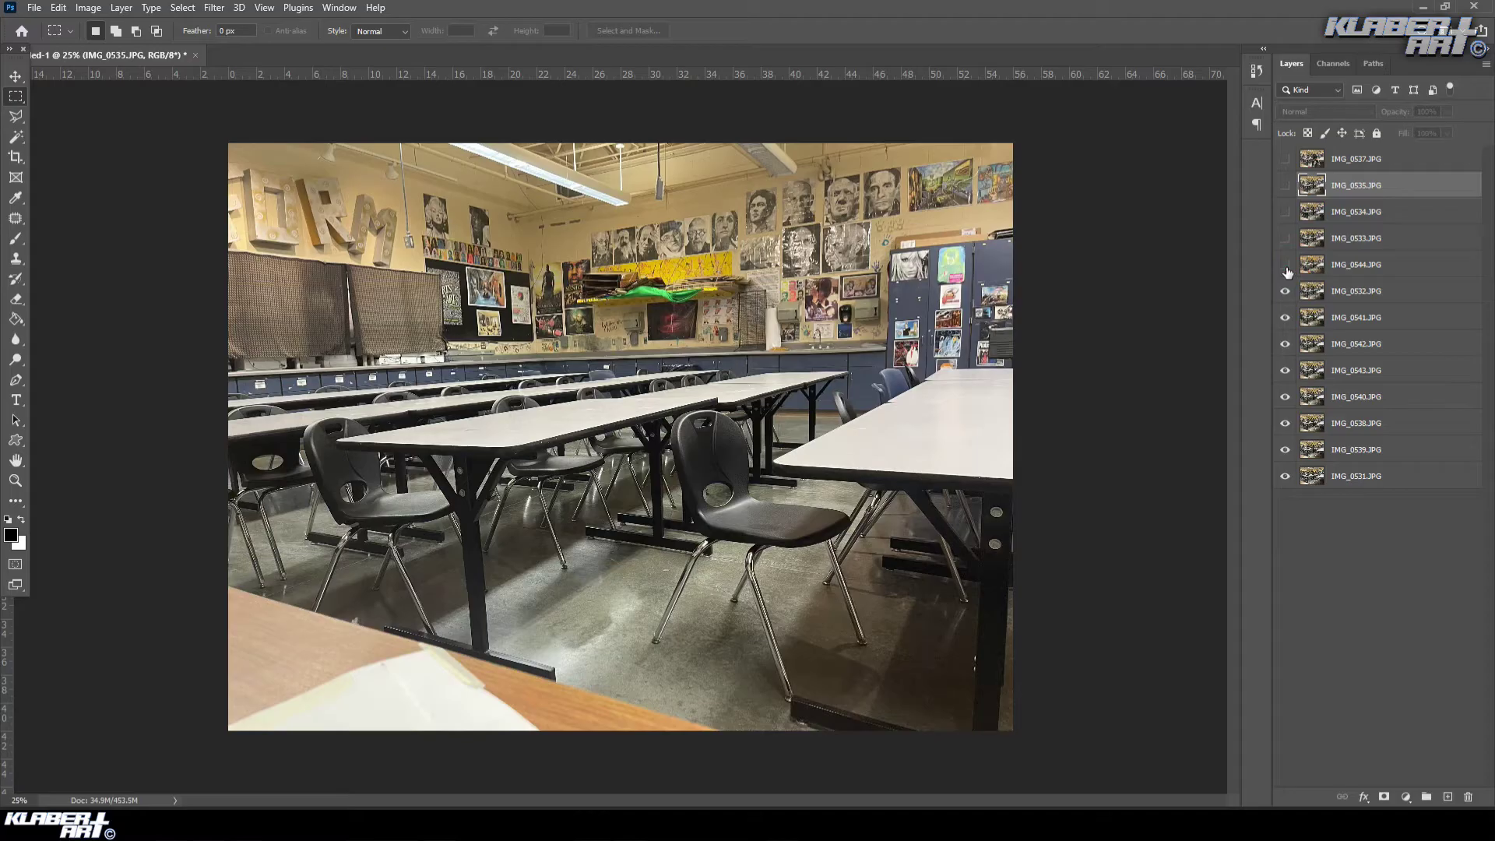
left_click(1400, 293)
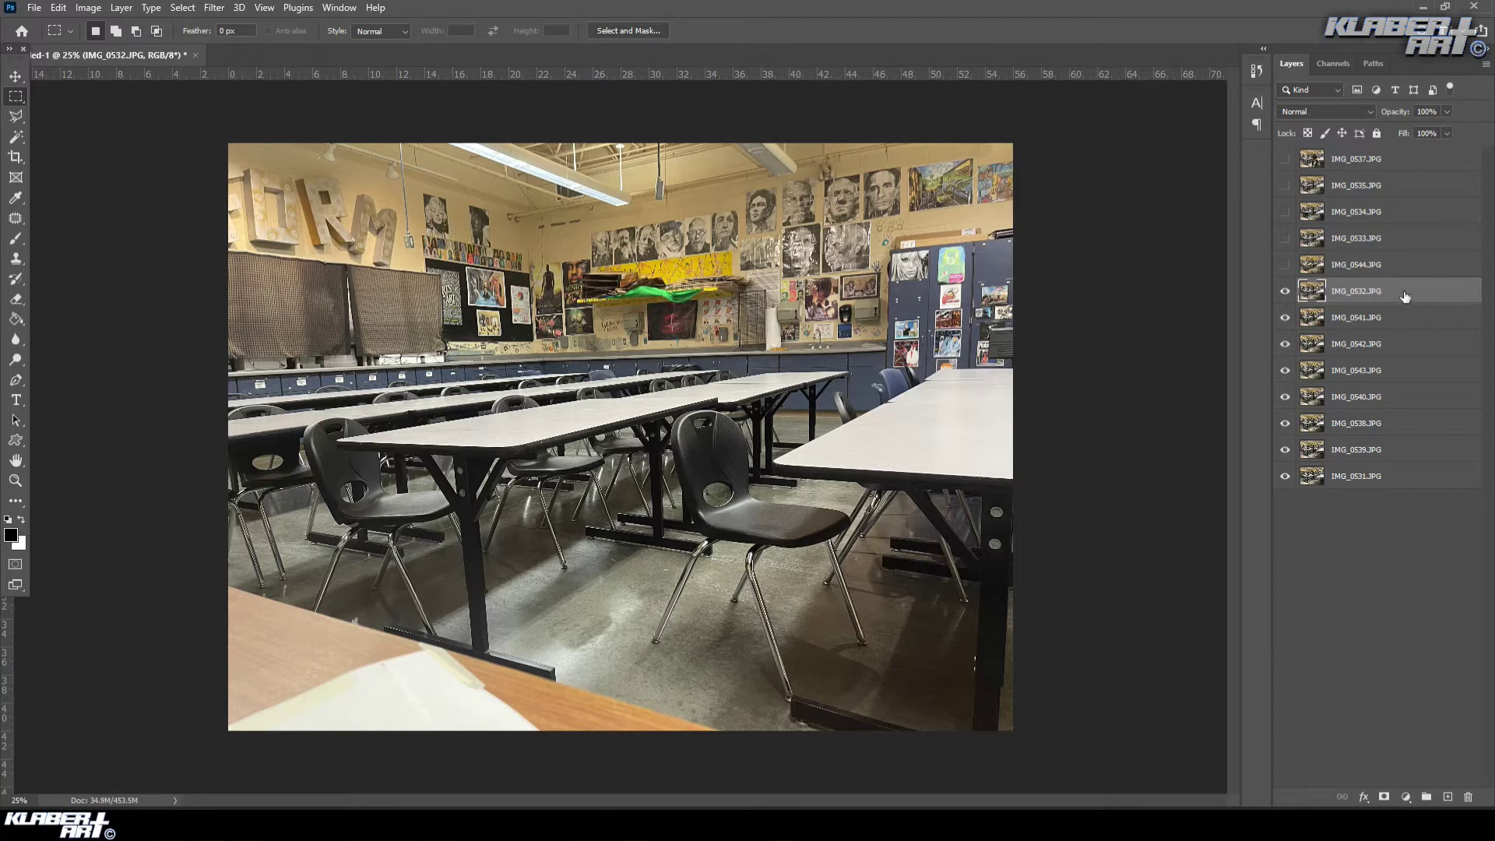
key("Delete")
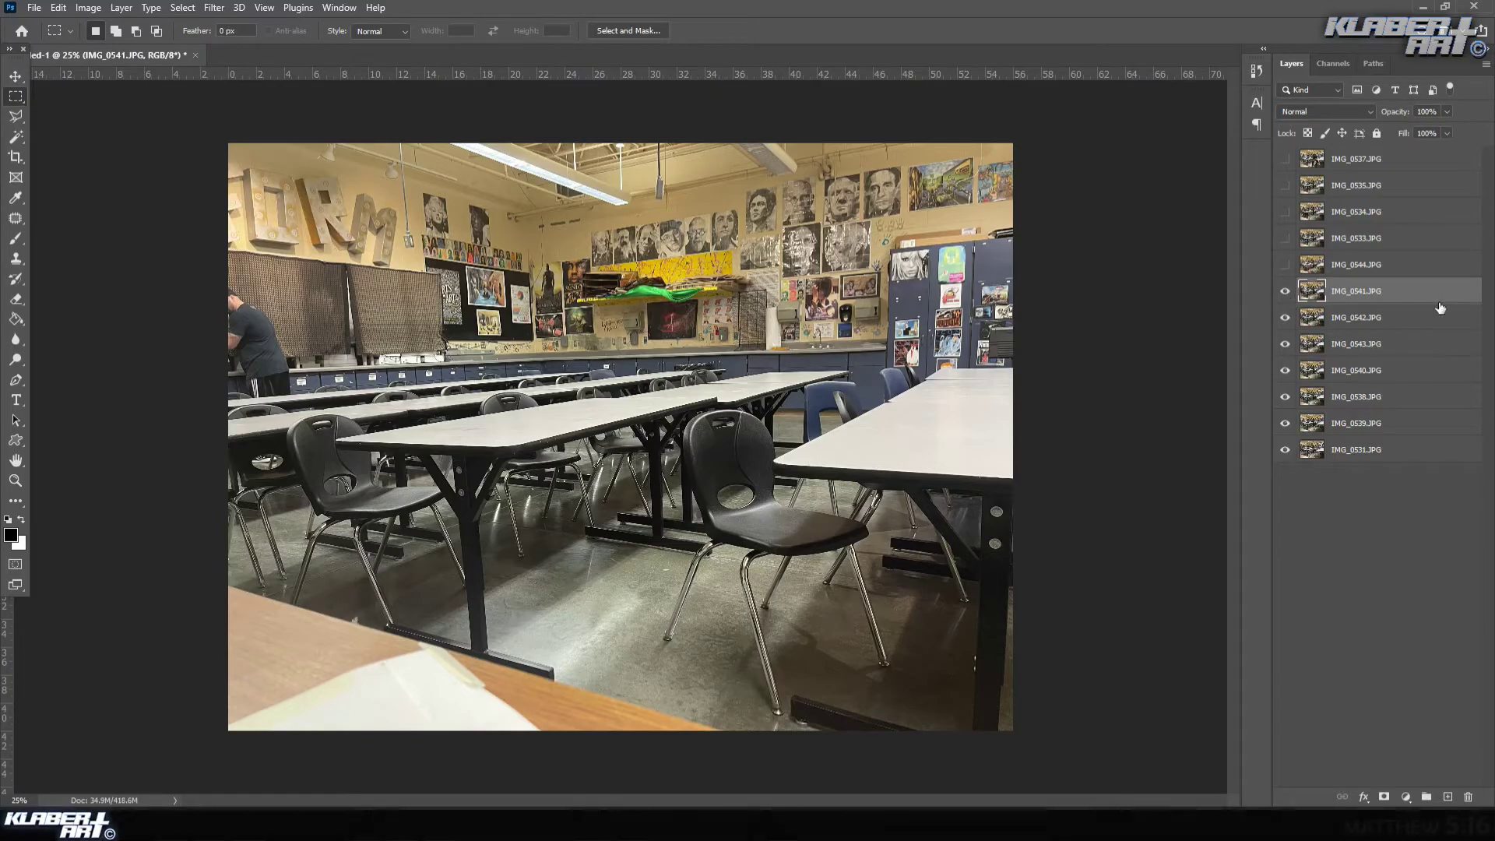
key("Delete")
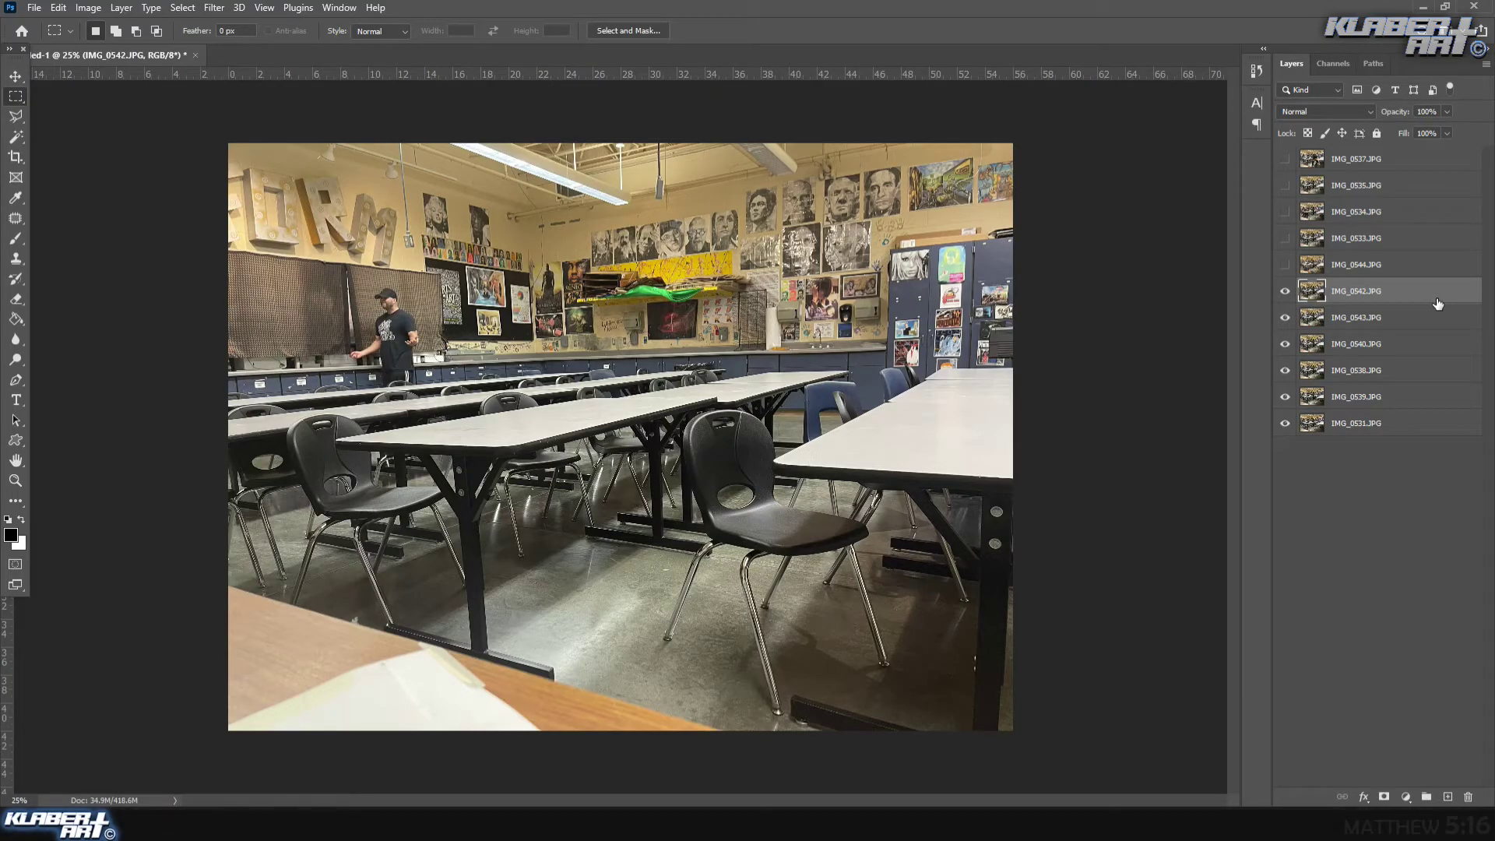
- Hide the layers IMG_0542, IMG_0543, IMG_0540, IMG_0538 and IMG_0539, and delete the empty-classroom layer IMG_0531
left_click(1285, 292)
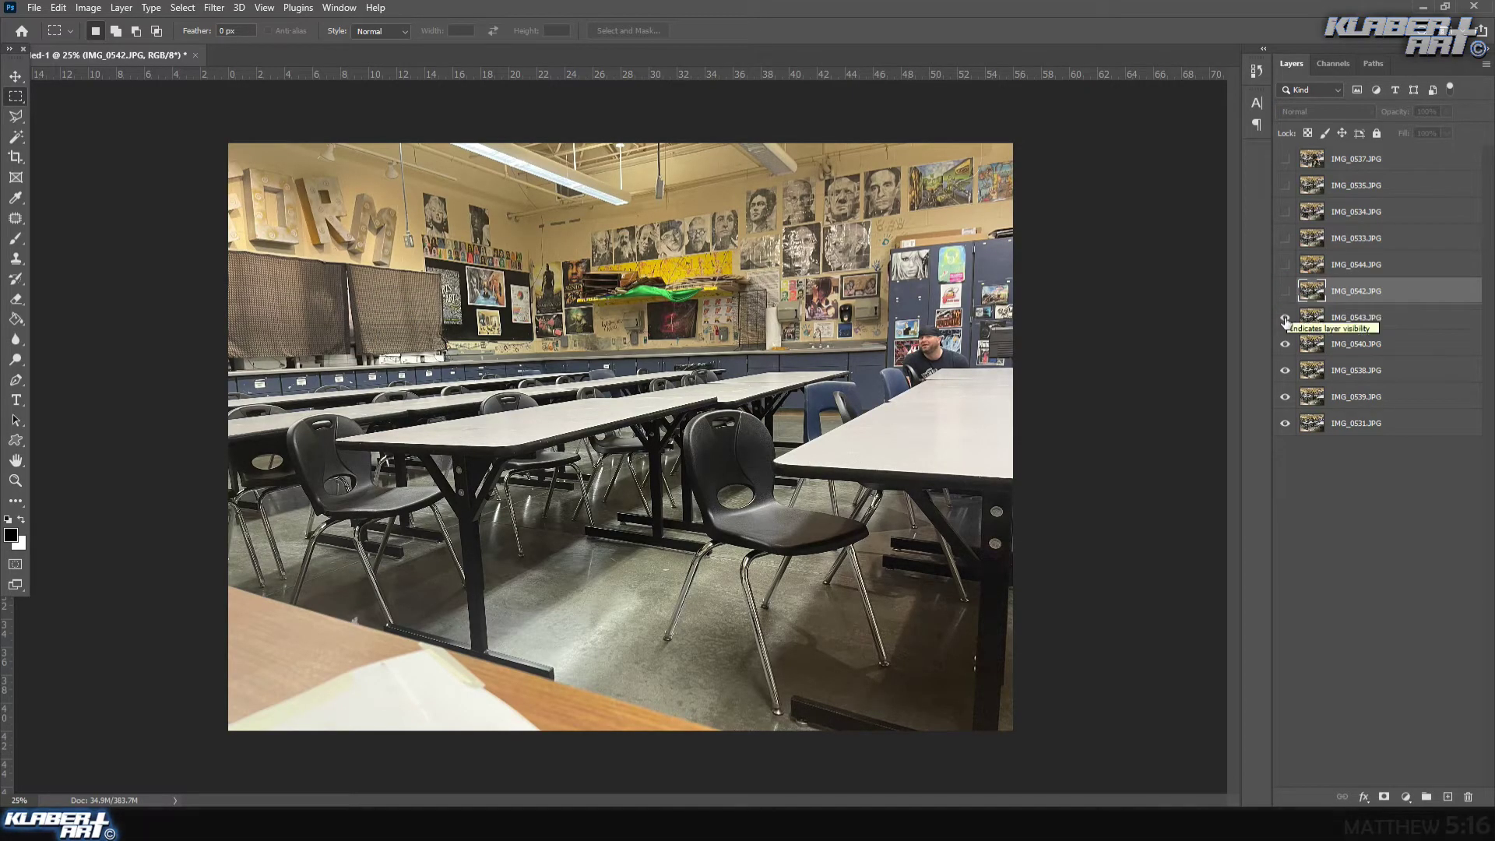
left_click(1286, 319)
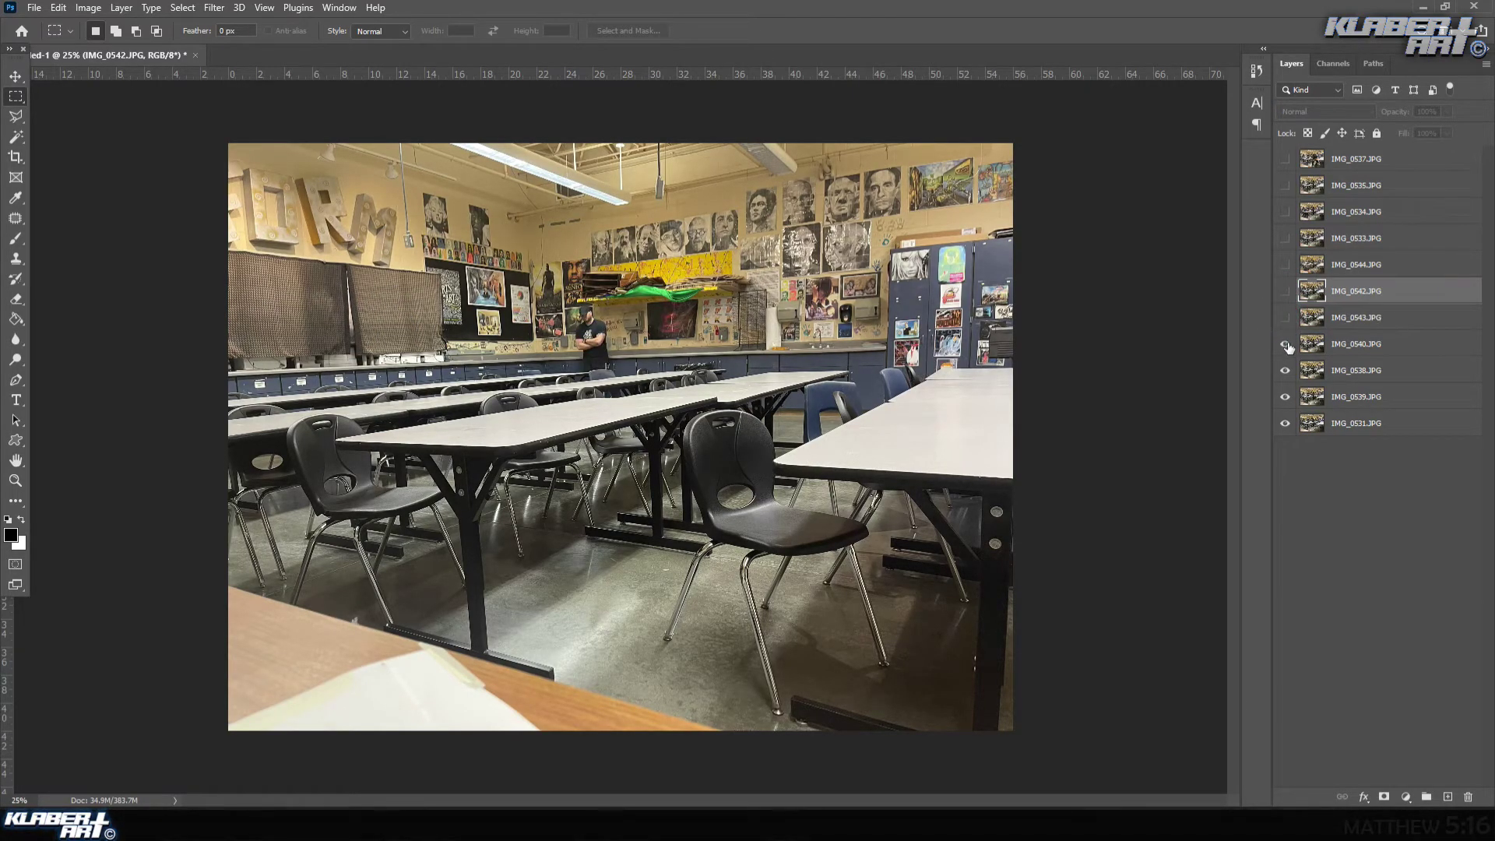
left_click(1288, 345)
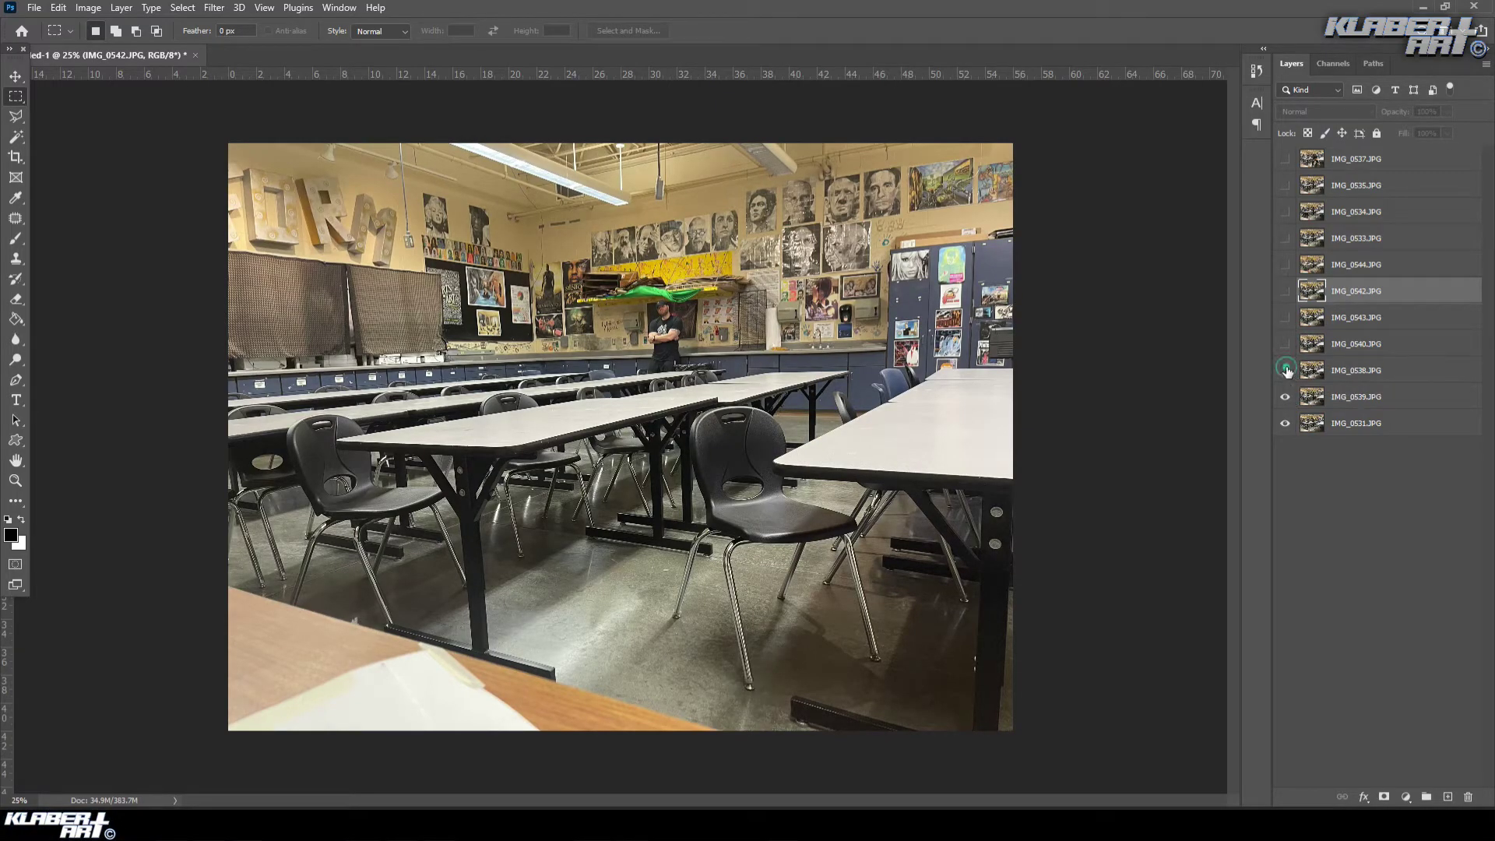
left_click(1287, 371)
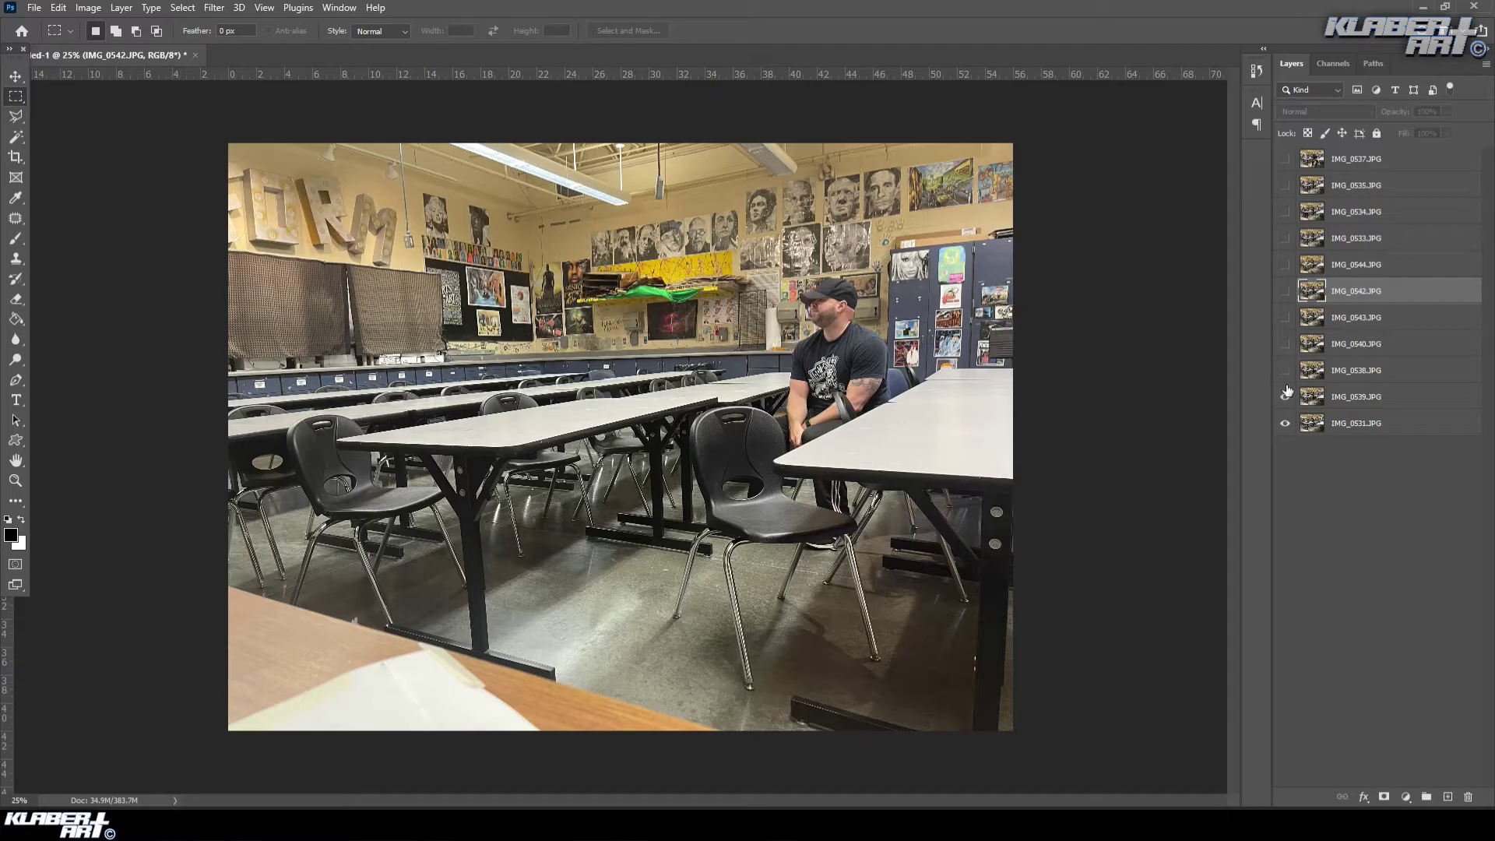
left_click(1286, 398)
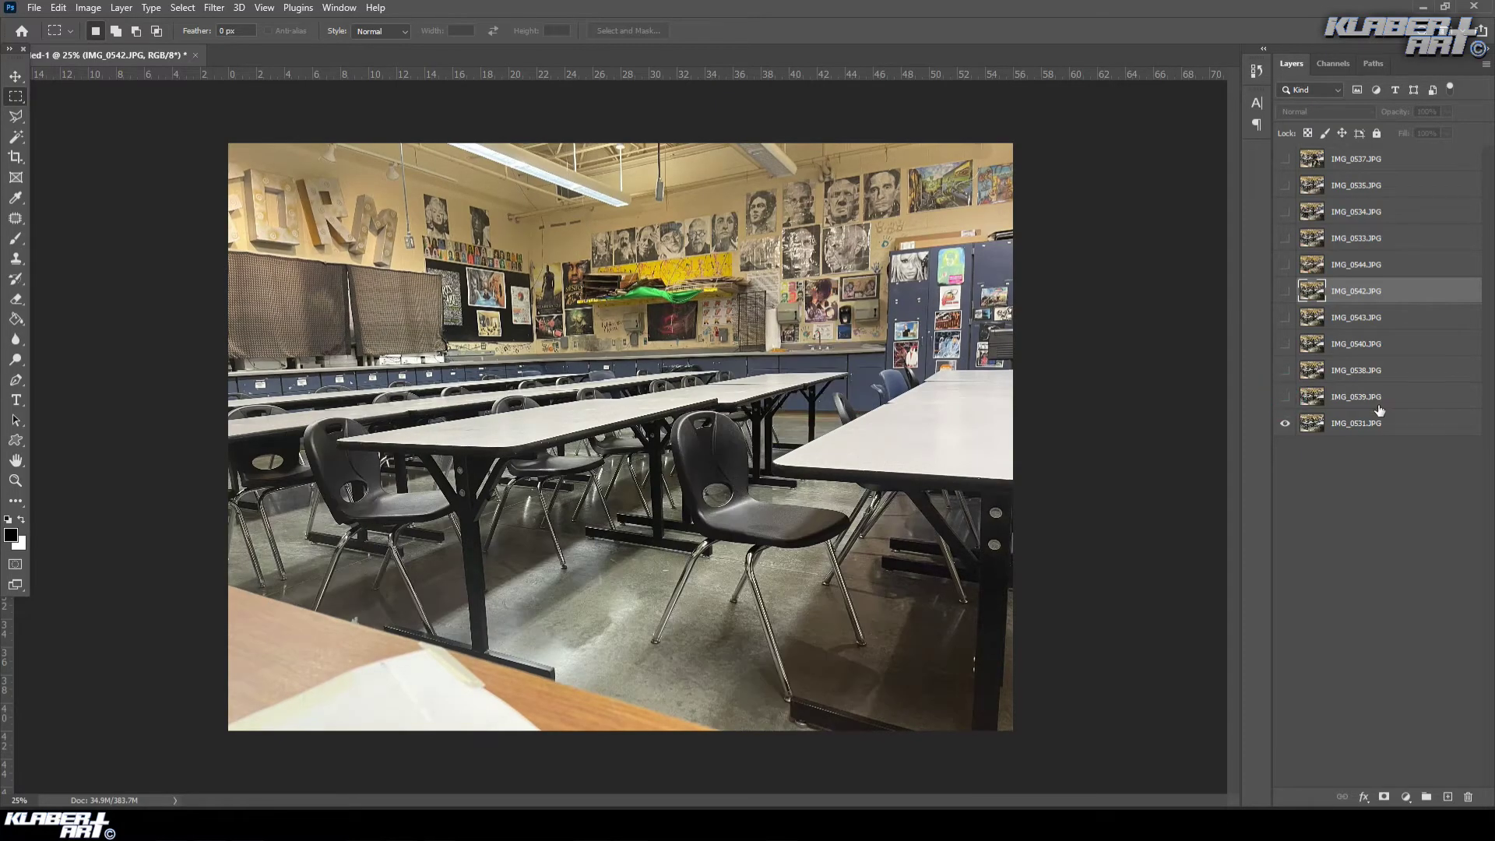
left_click(1412, 426)
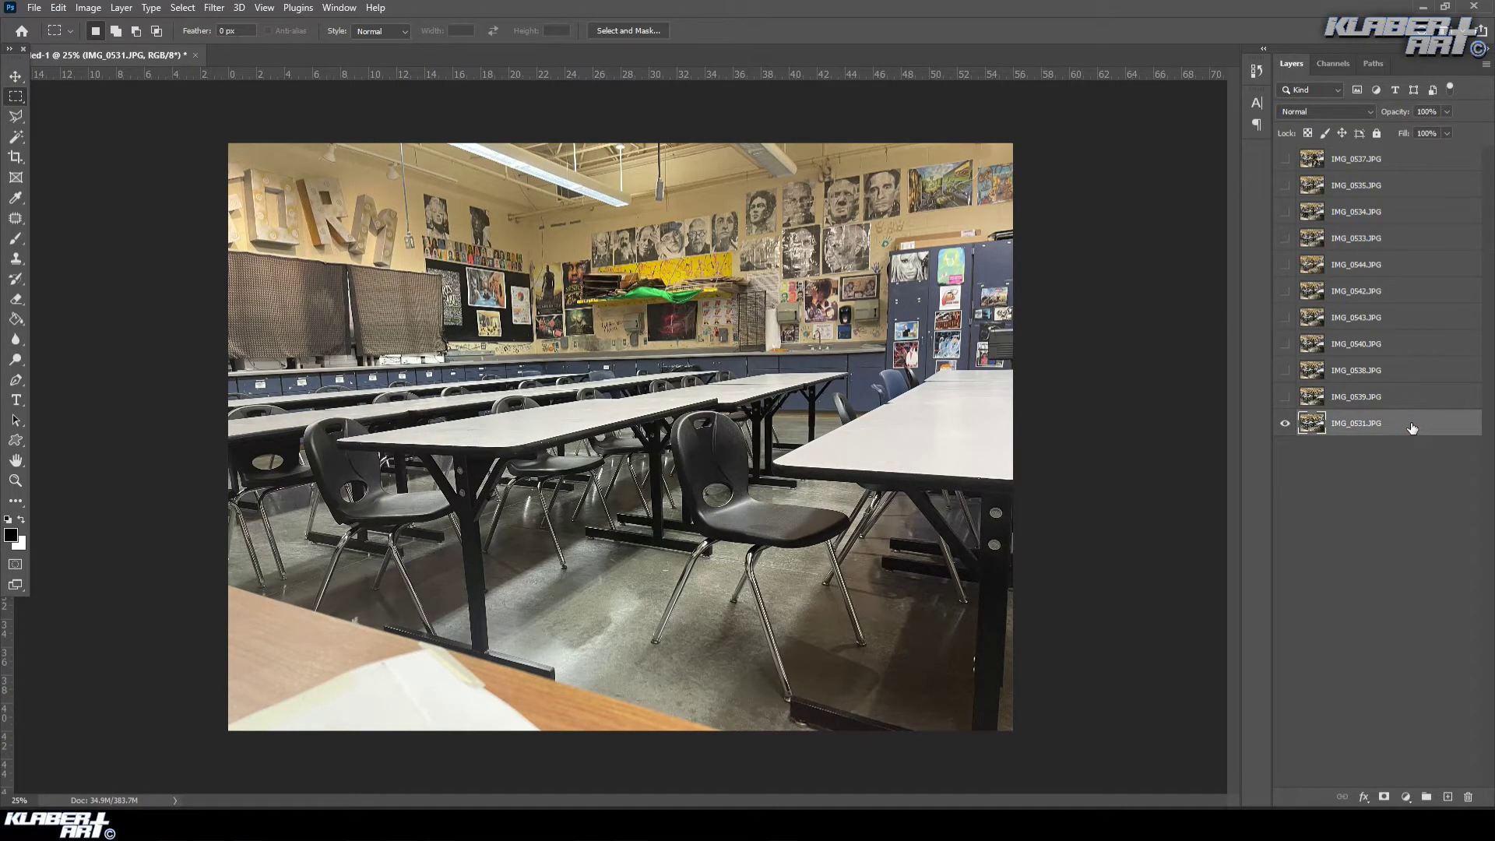
key("Delete")
- Compare the layers IMG_0539 and IMG_0538, hide IMG_0539, and move the visible IMG_0538 layer to the bottom of the stack
left_click(1286, 398)
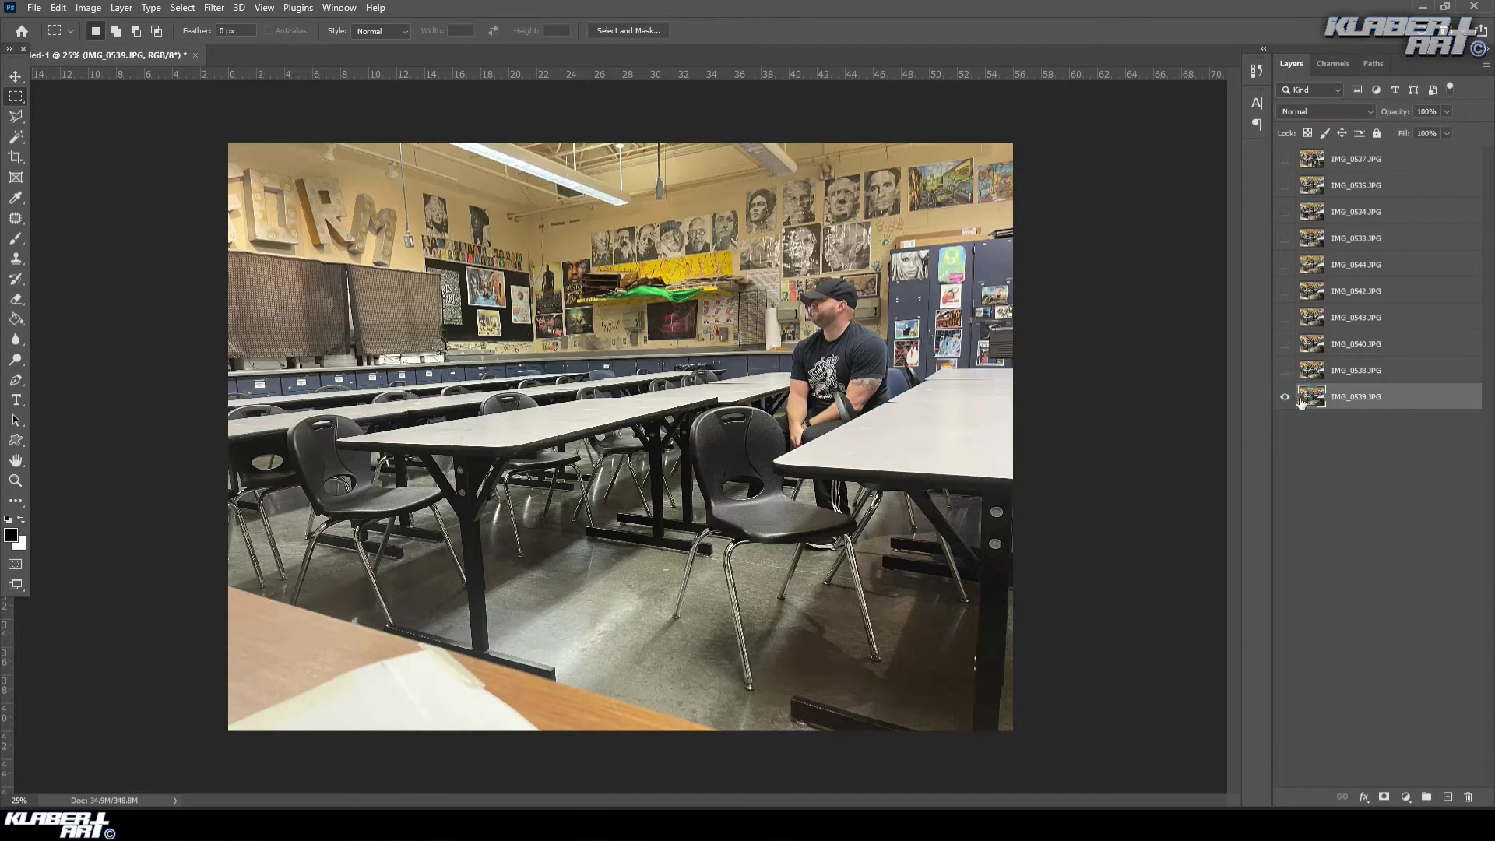
left_click(1286, 398)
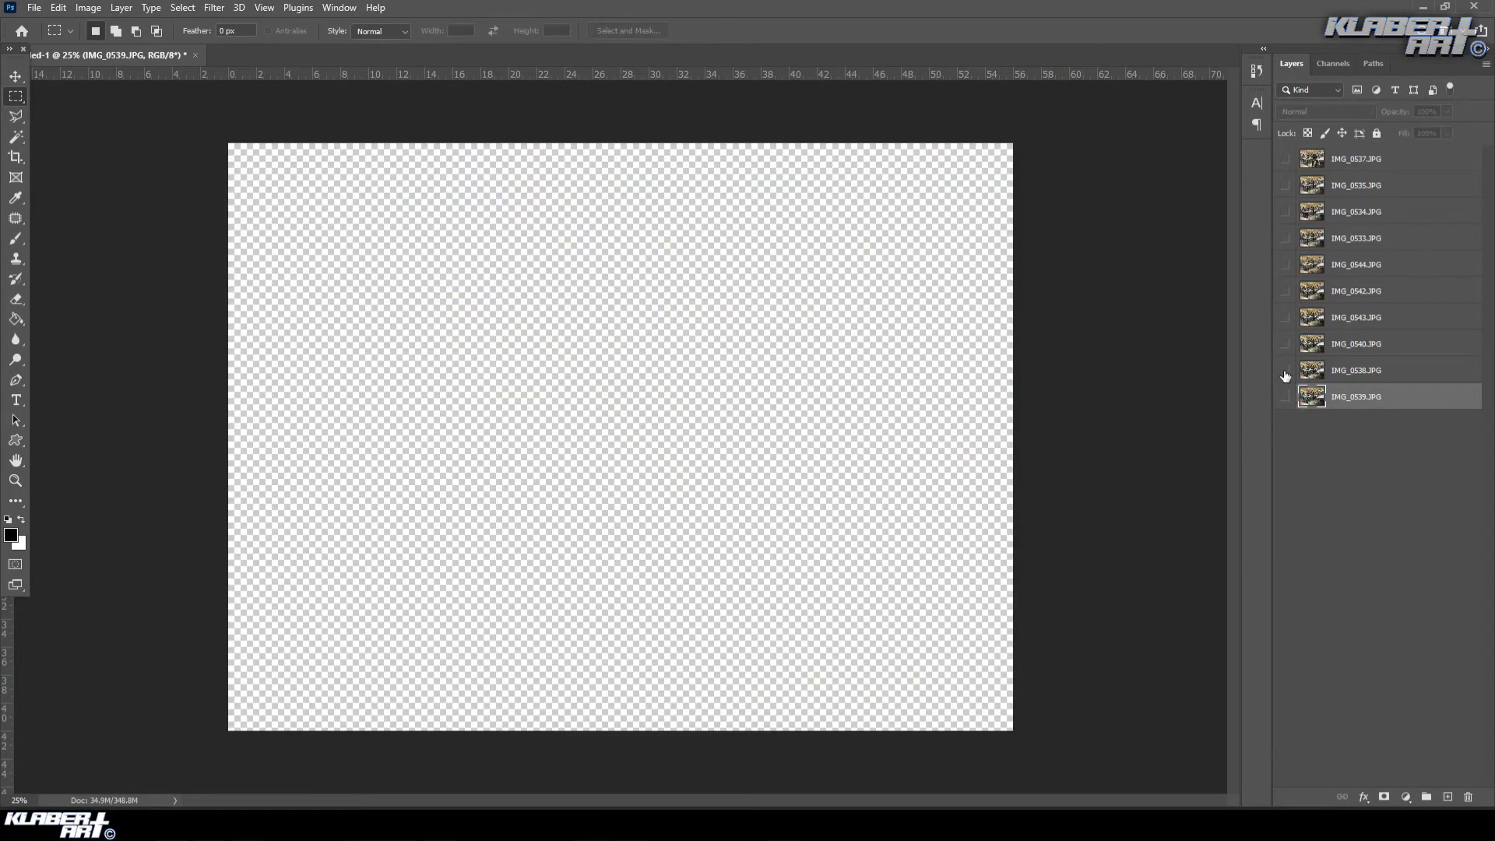
left_click(1286, 371)
left_click(1286, 371)
left_click(1286, 371)
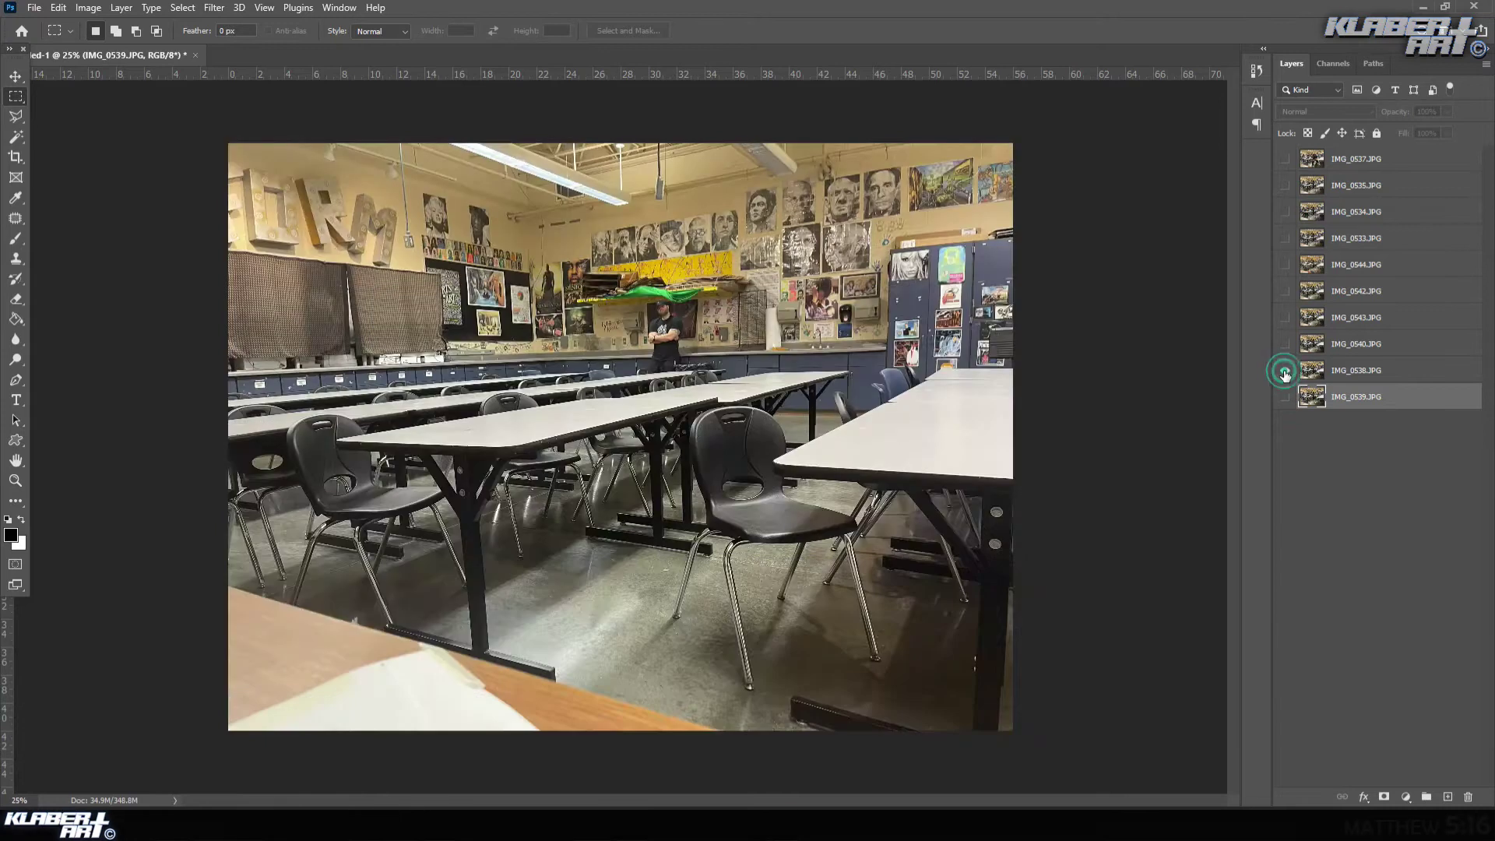
left_click_drag(1400, 371, 1400, 409)
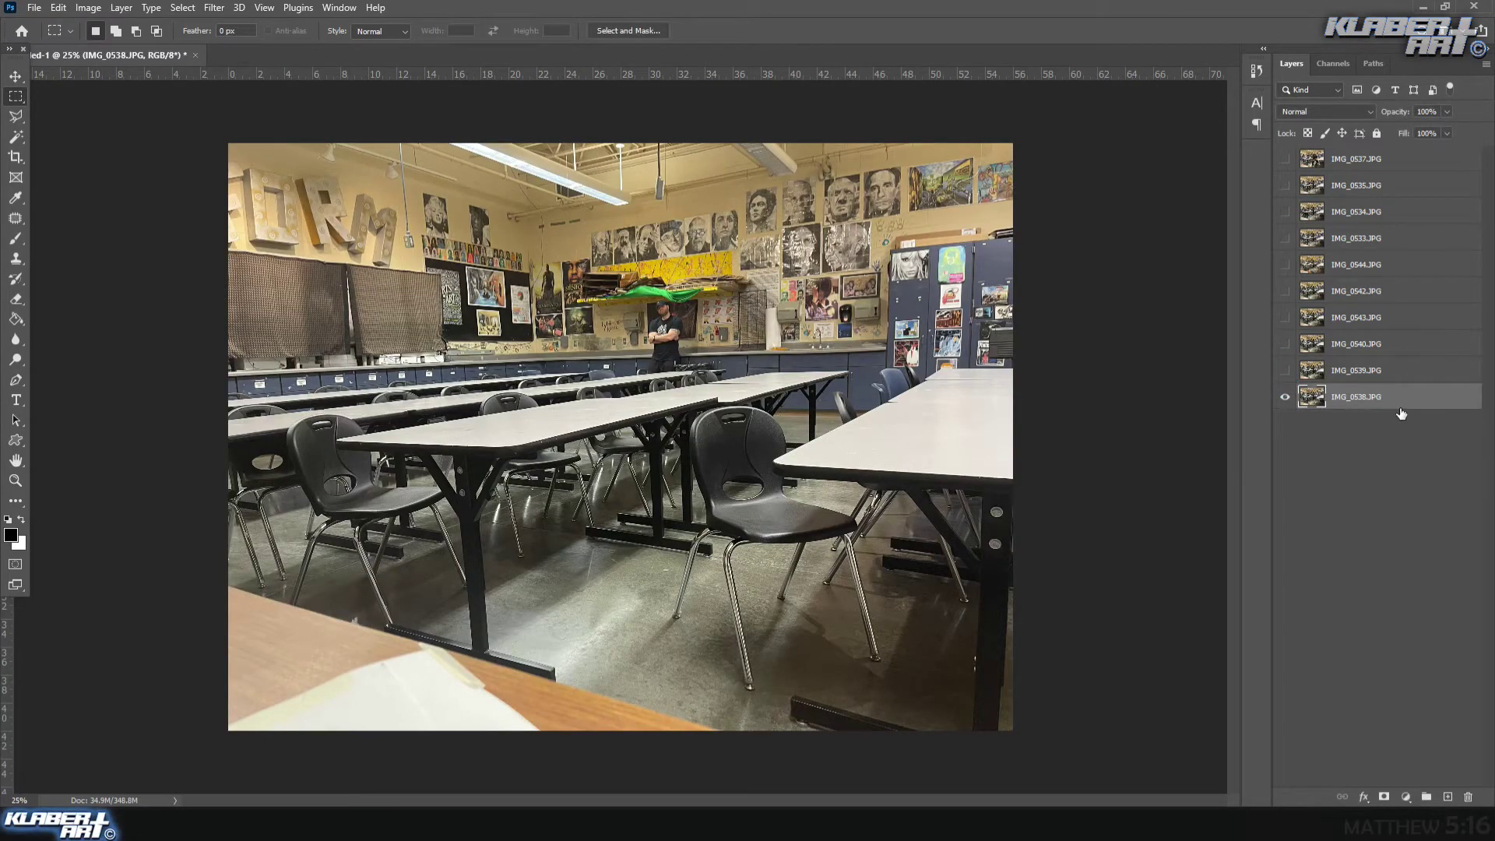
- Check the photo on the IMG_0539 layer and move that hidden layer up between IMG_0534 and IMG_0533
left_click(1286, 372)
left_click(1286, 372)
left_click_drag(1400, 373, 1403, 234)
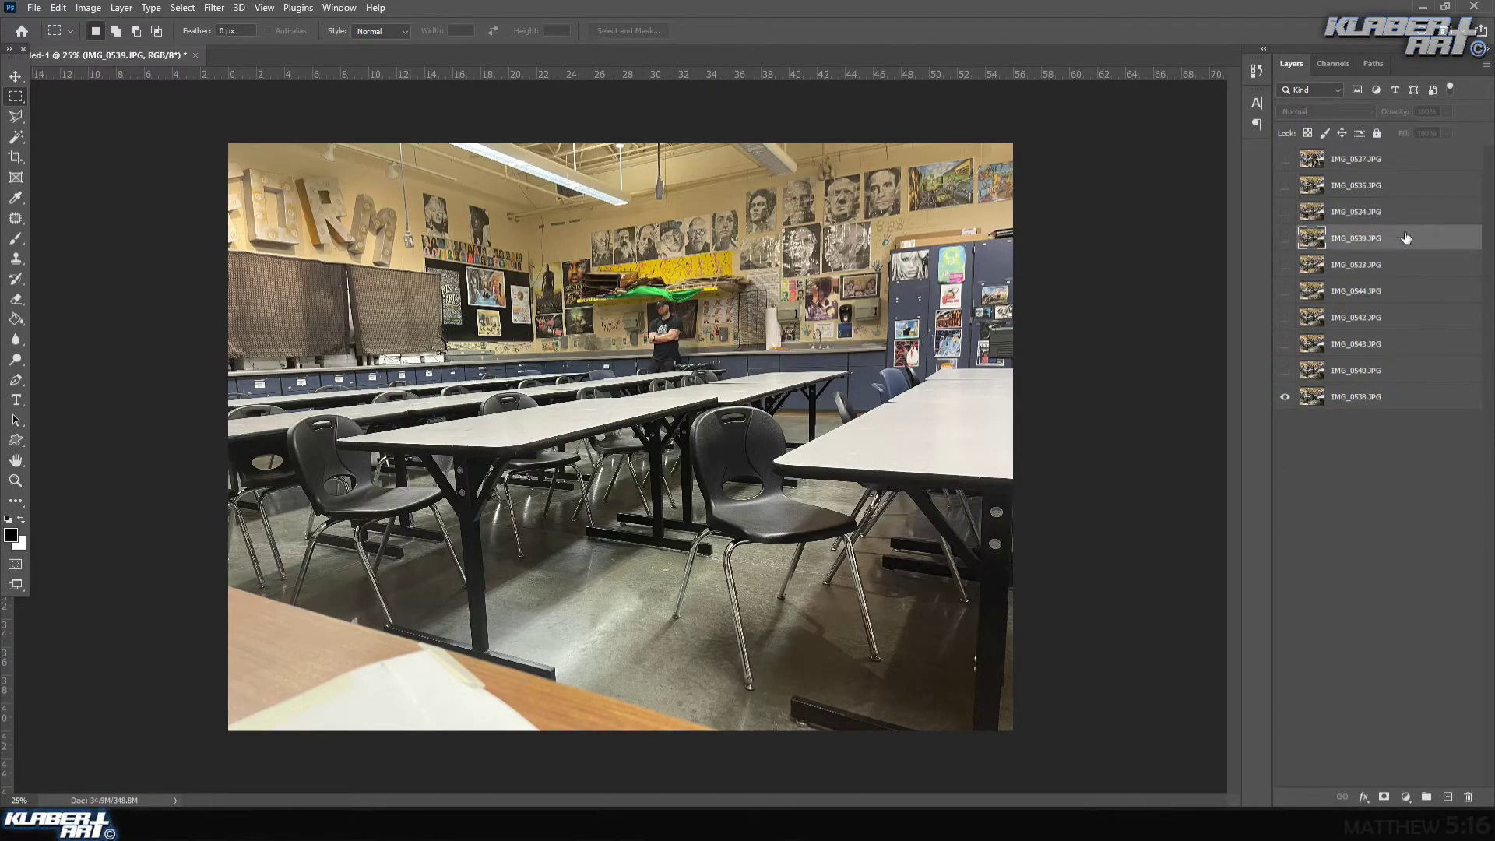
- Make the layers IMG_0540, IMG_0543, IMG_0542 and IMG_0544 visible one by one, working up the stack
left_click(1286, 372)
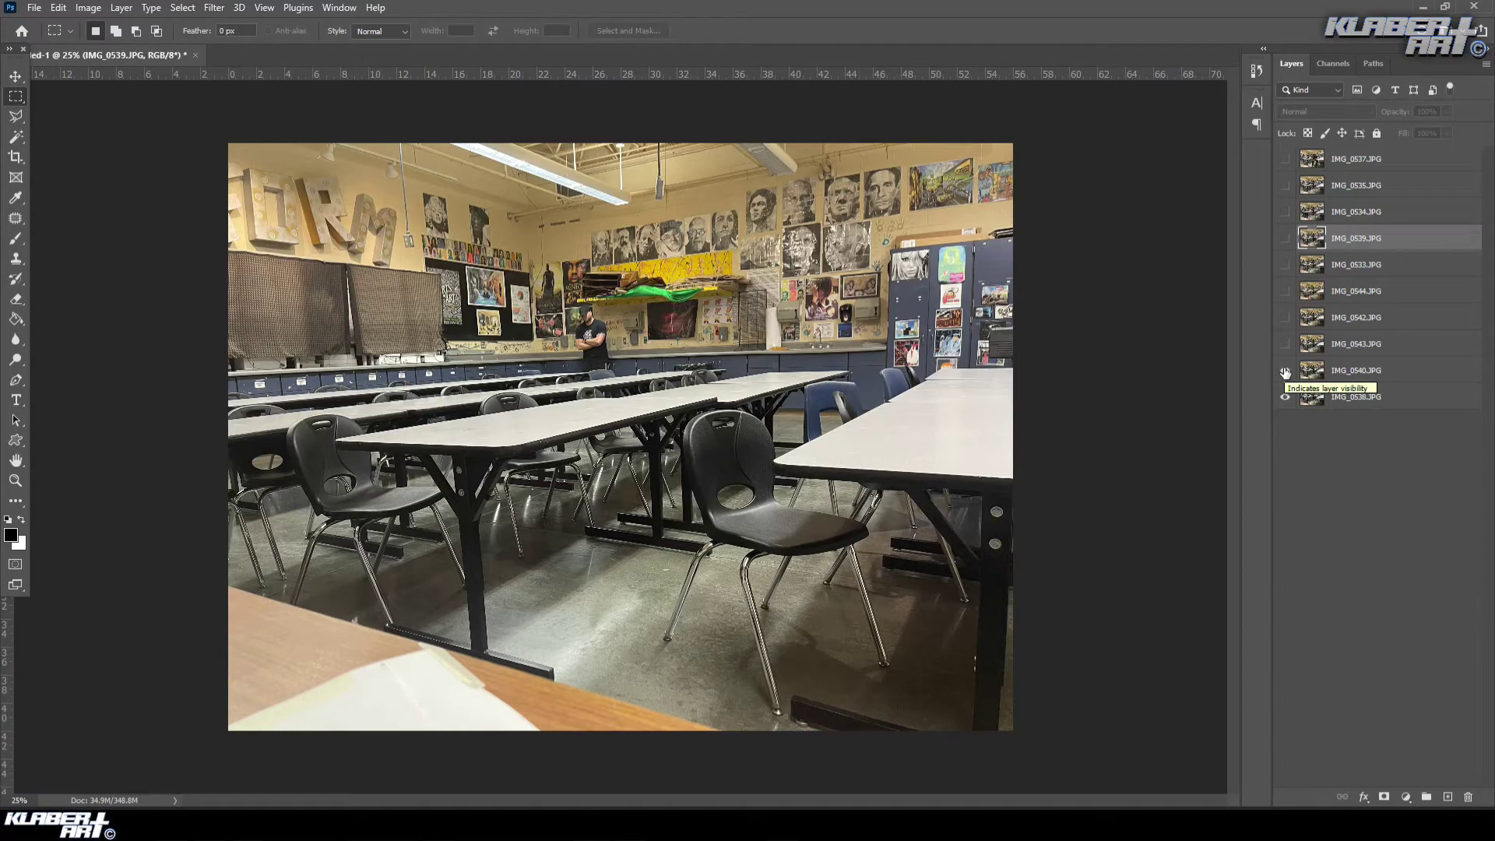
left_click(1285, 344)
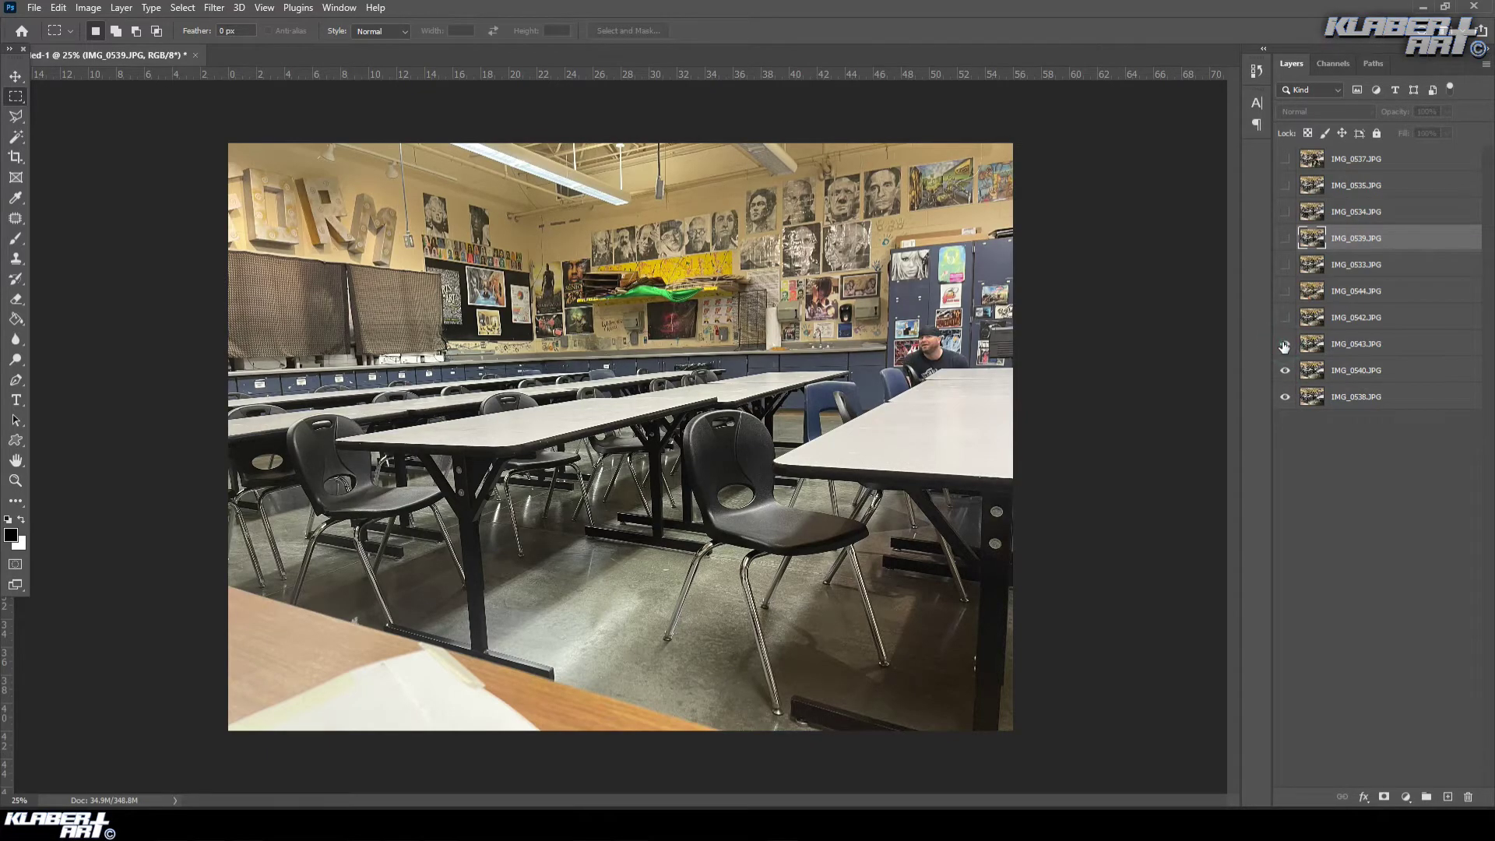
left_click(1286, 319)
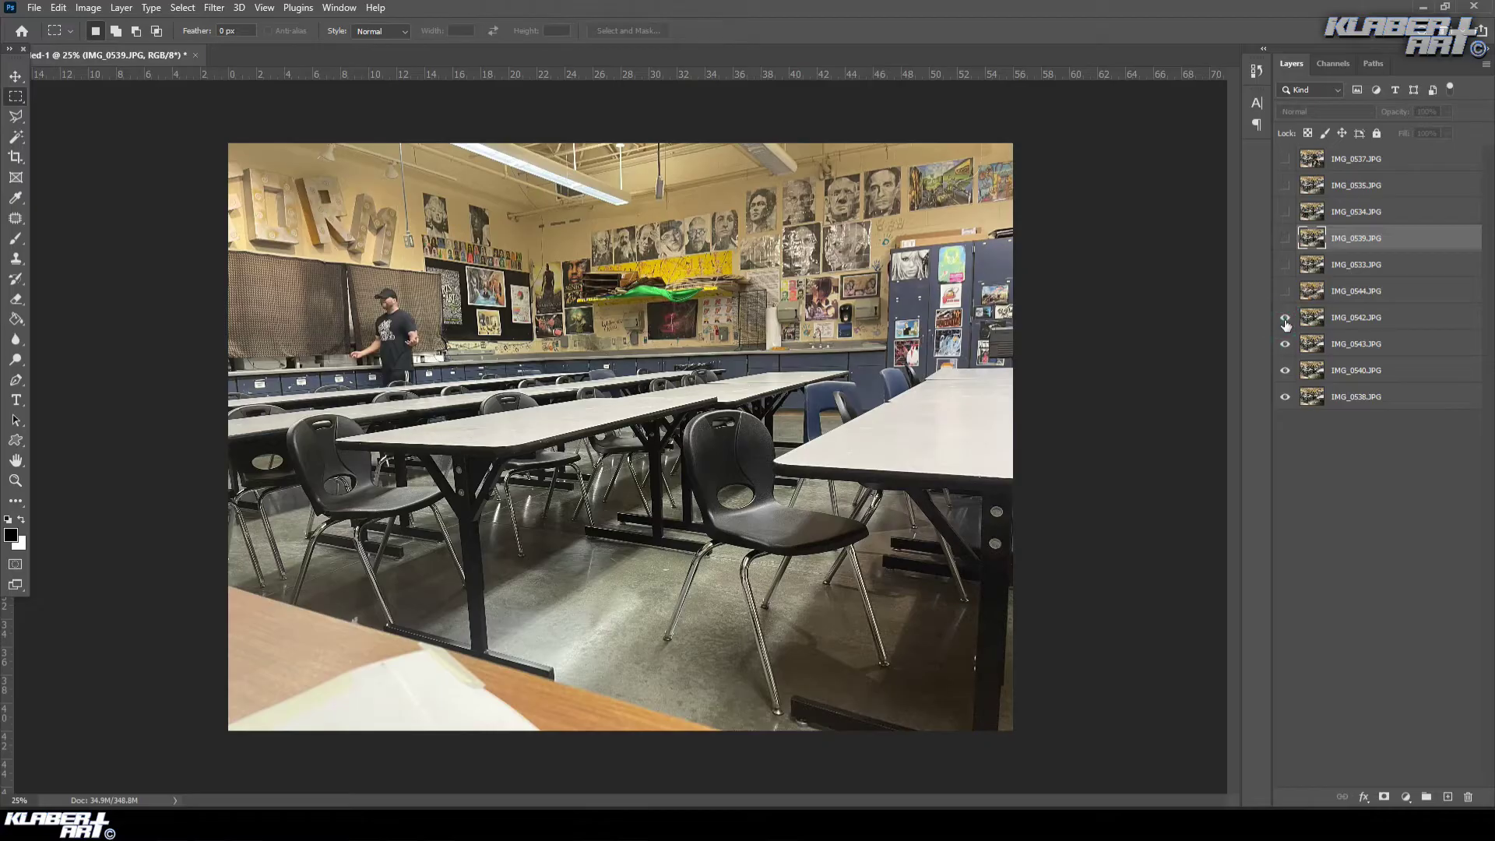
left_click(1285, 291)
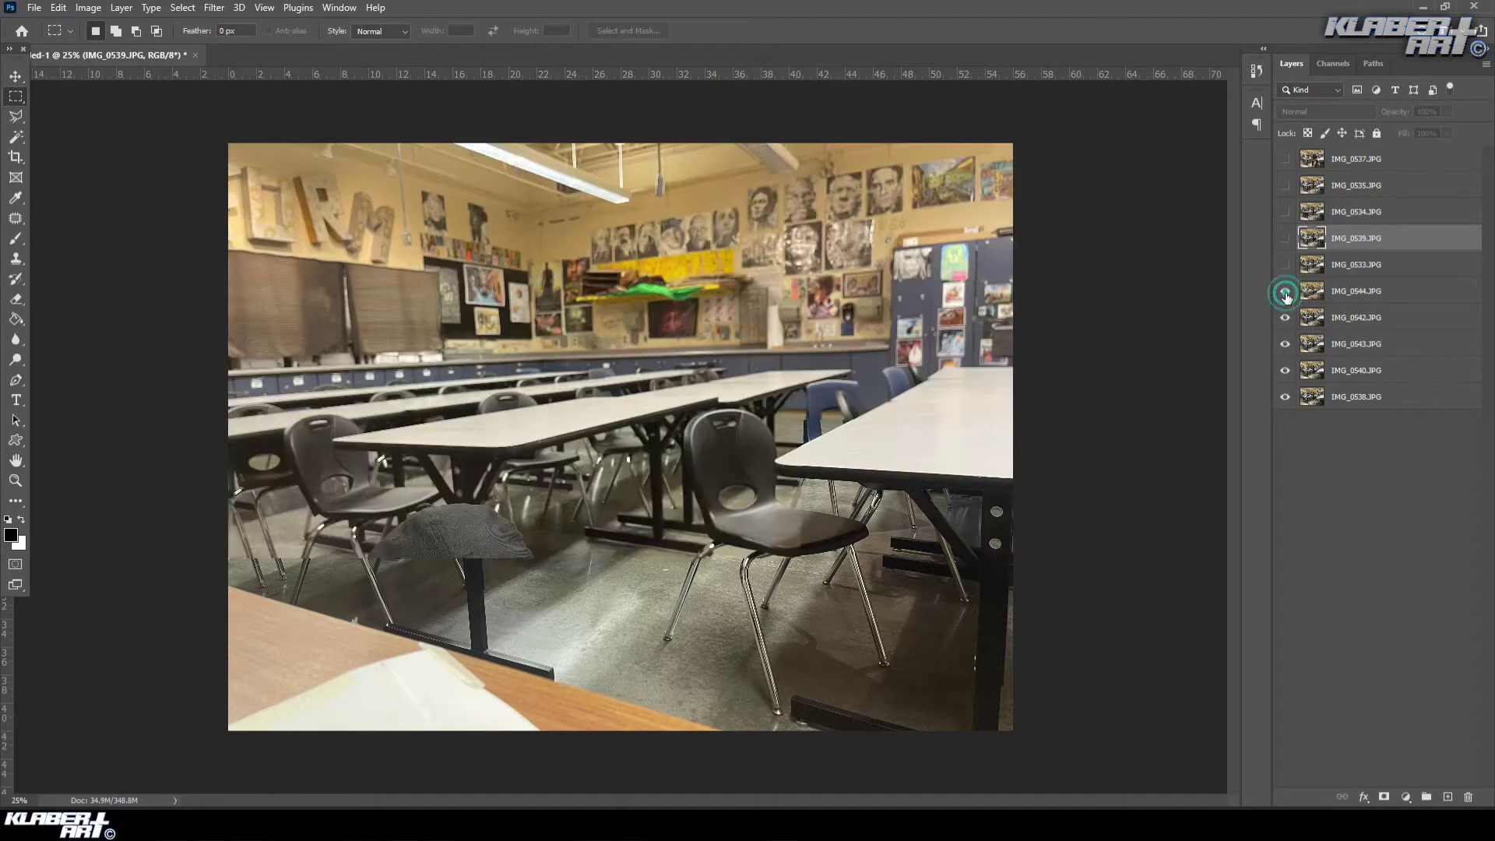
- Move the IMG_0544 layer to the top of the layer stack and hide it
left_click(1391, 294)
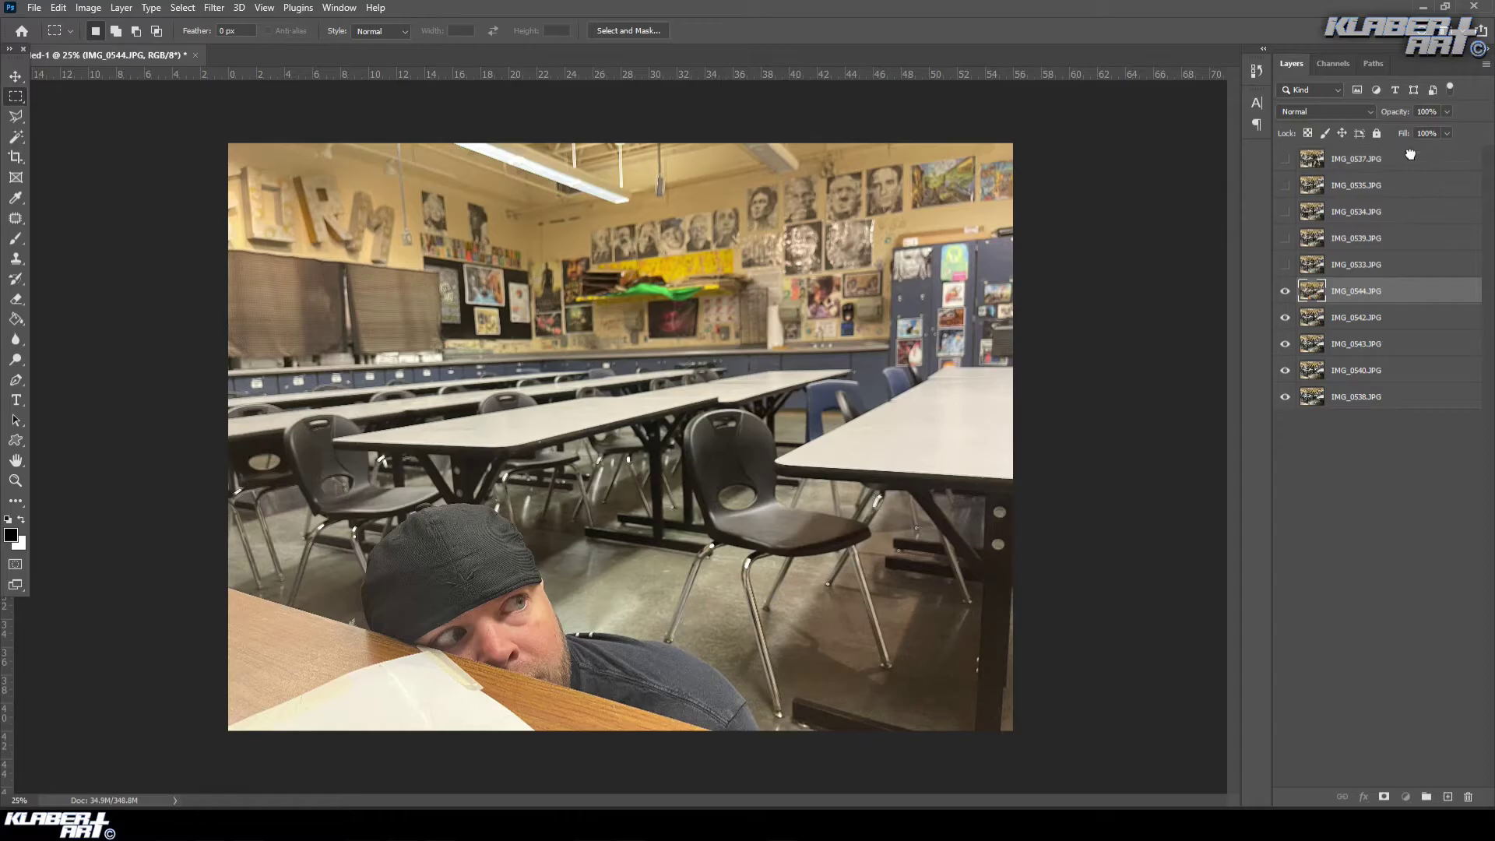
left_click_drag(1410, 154, 1410, 156)
left_click(1285, 159)
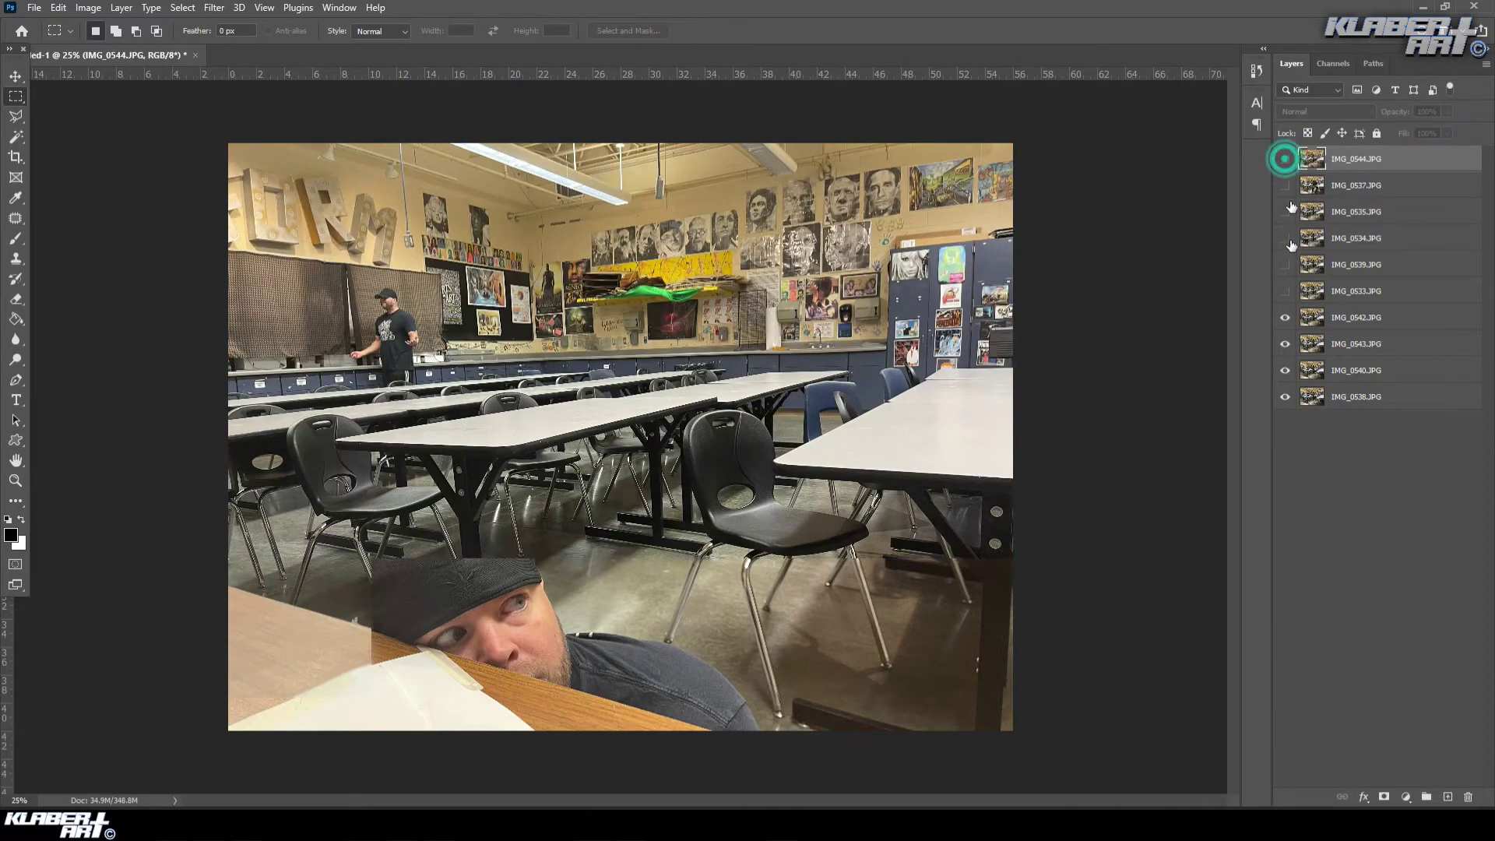
- Make the layers IMG_0533, IMG_0539, IMG_0534, IMG_0535, IMG_0537 and IMG_0544 visible, working up to the top of the stack
left_click(1285, 294)
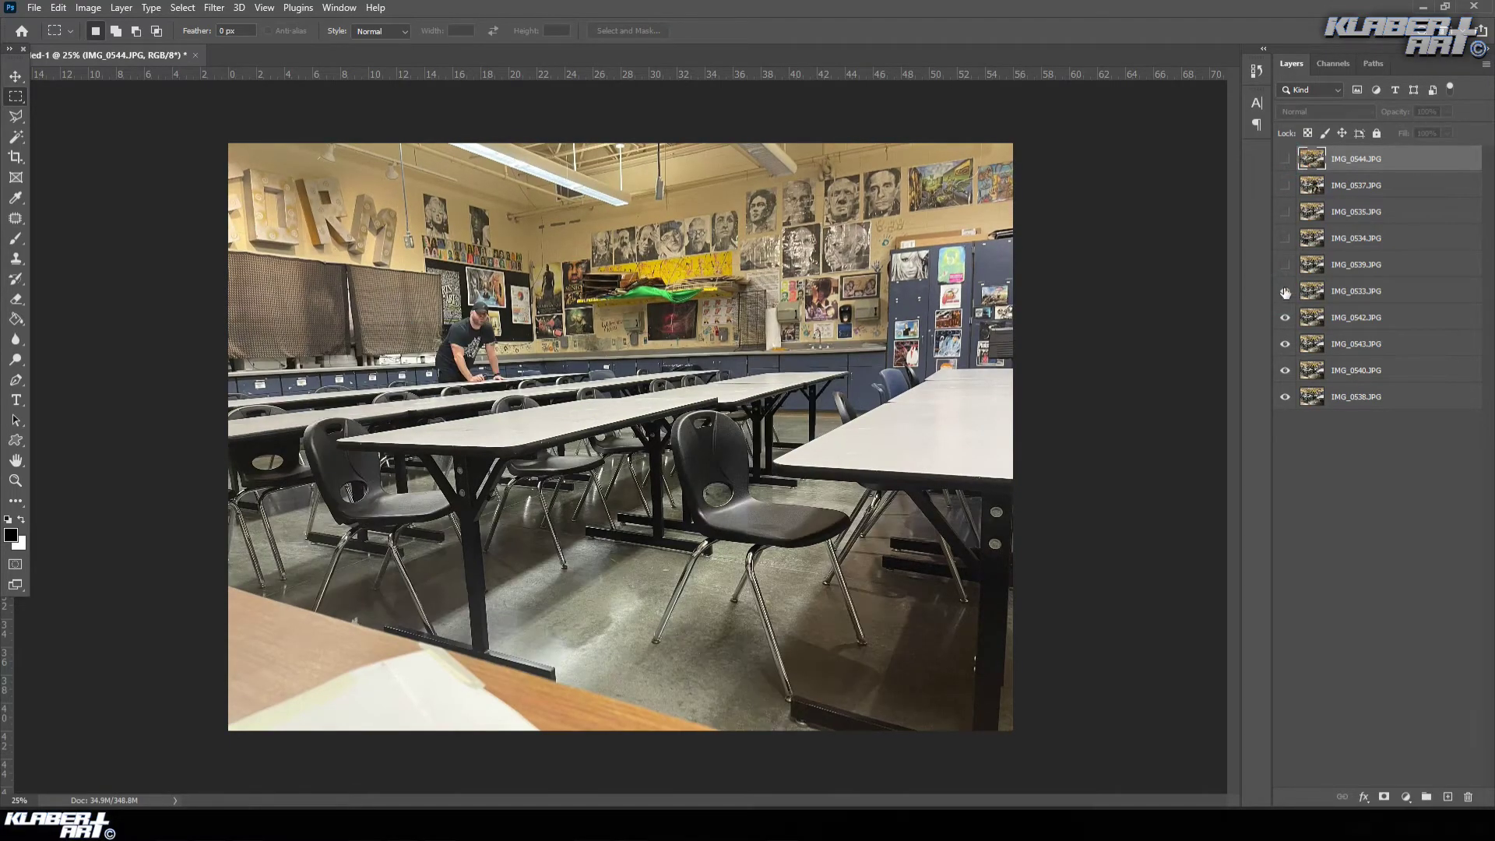
left_click(1285, 265)
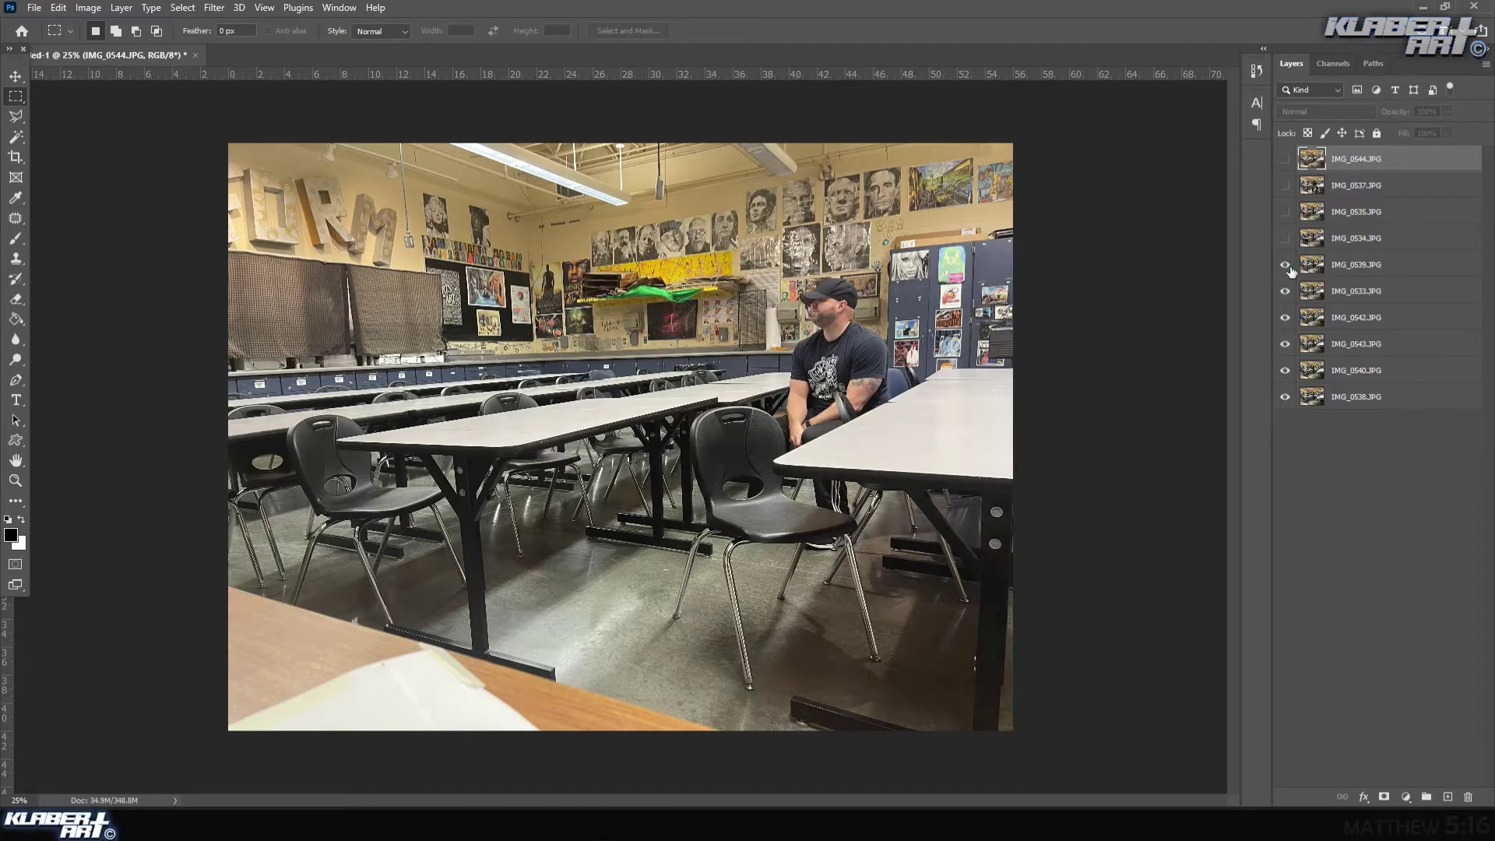
left_click(1285, 238)
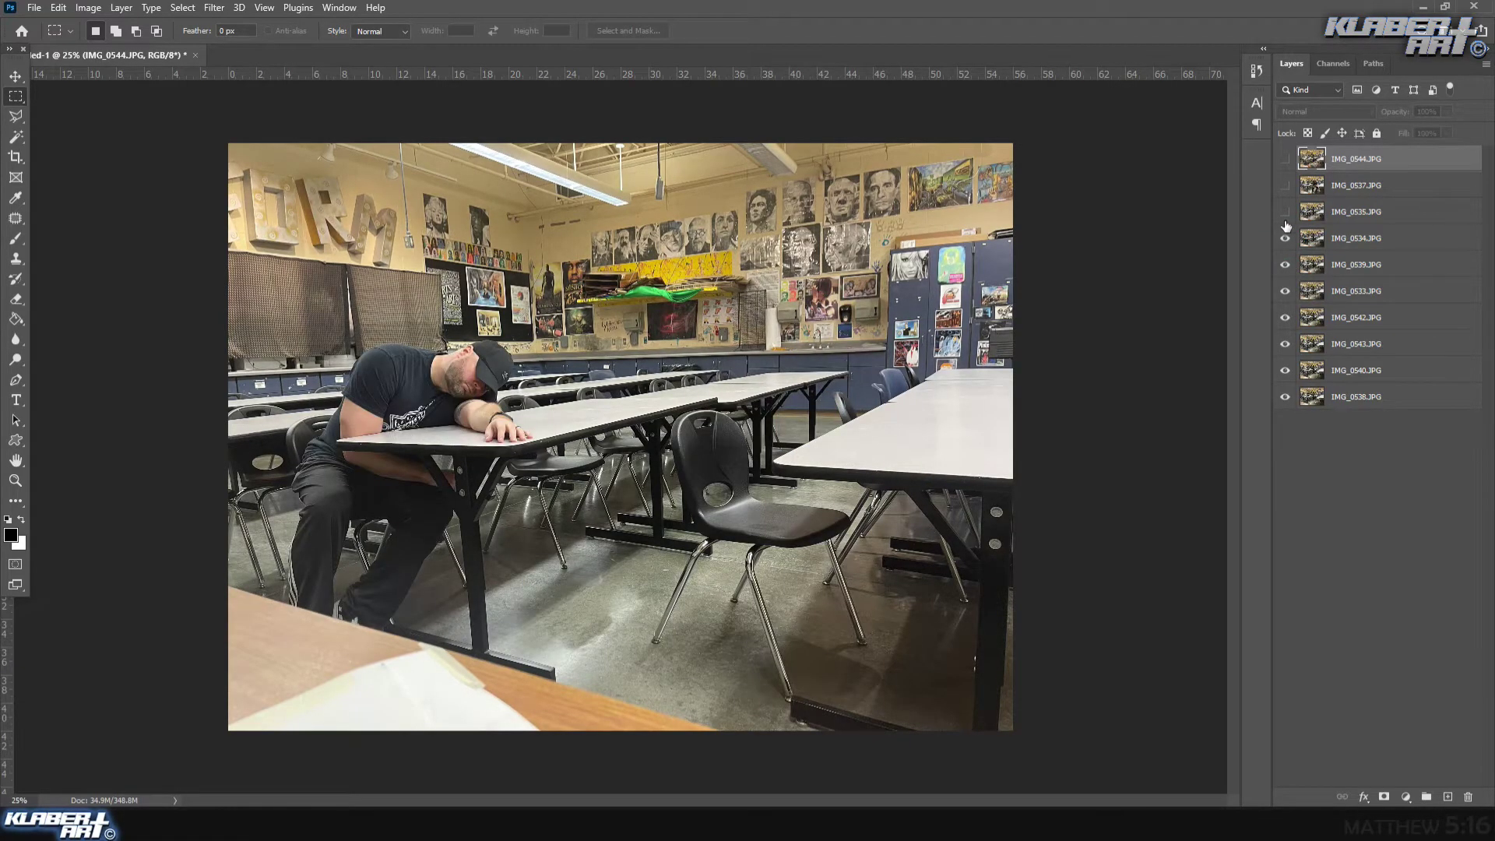
left_click(1285, 211)
left_click(1286, 186)
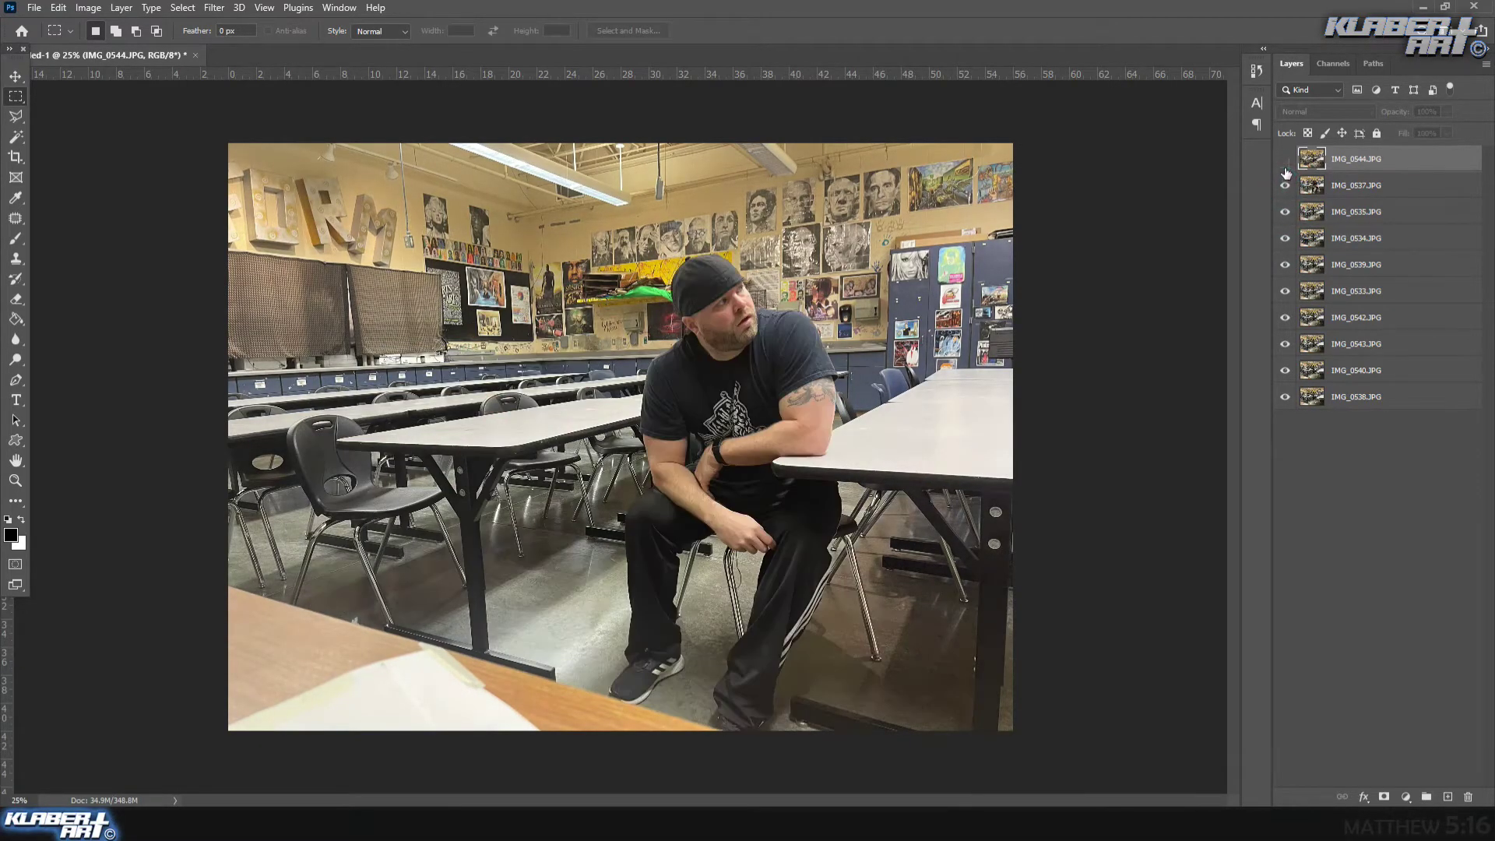
left_click(1285, 159)
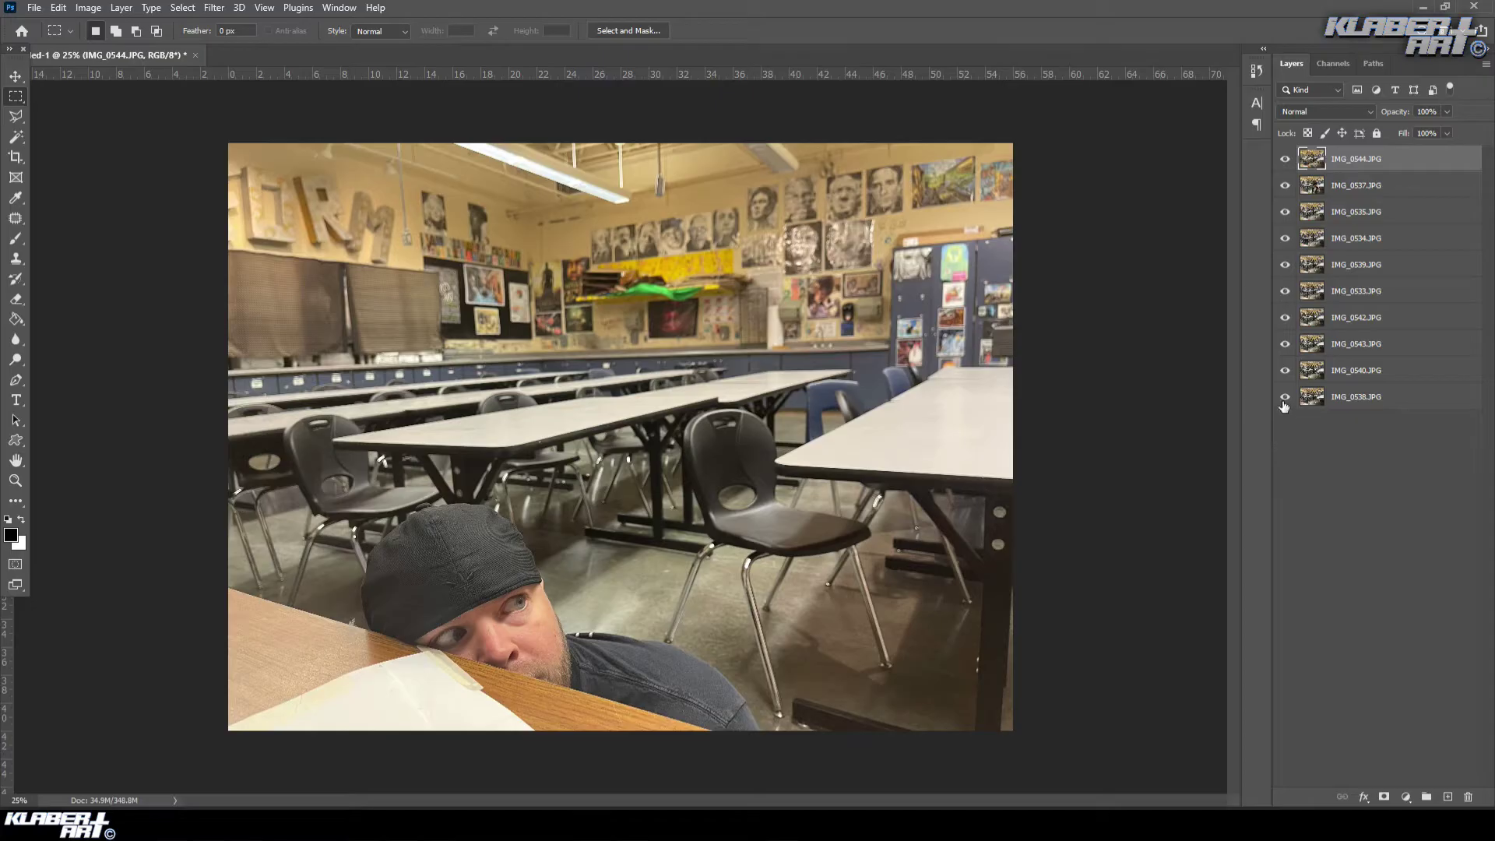
- Hide the photo layers one by one from IMG_0544 down to IMG_0540, leaving only IMG_0538 showing
left_click(1285, 159)
left_click(1285, 185)
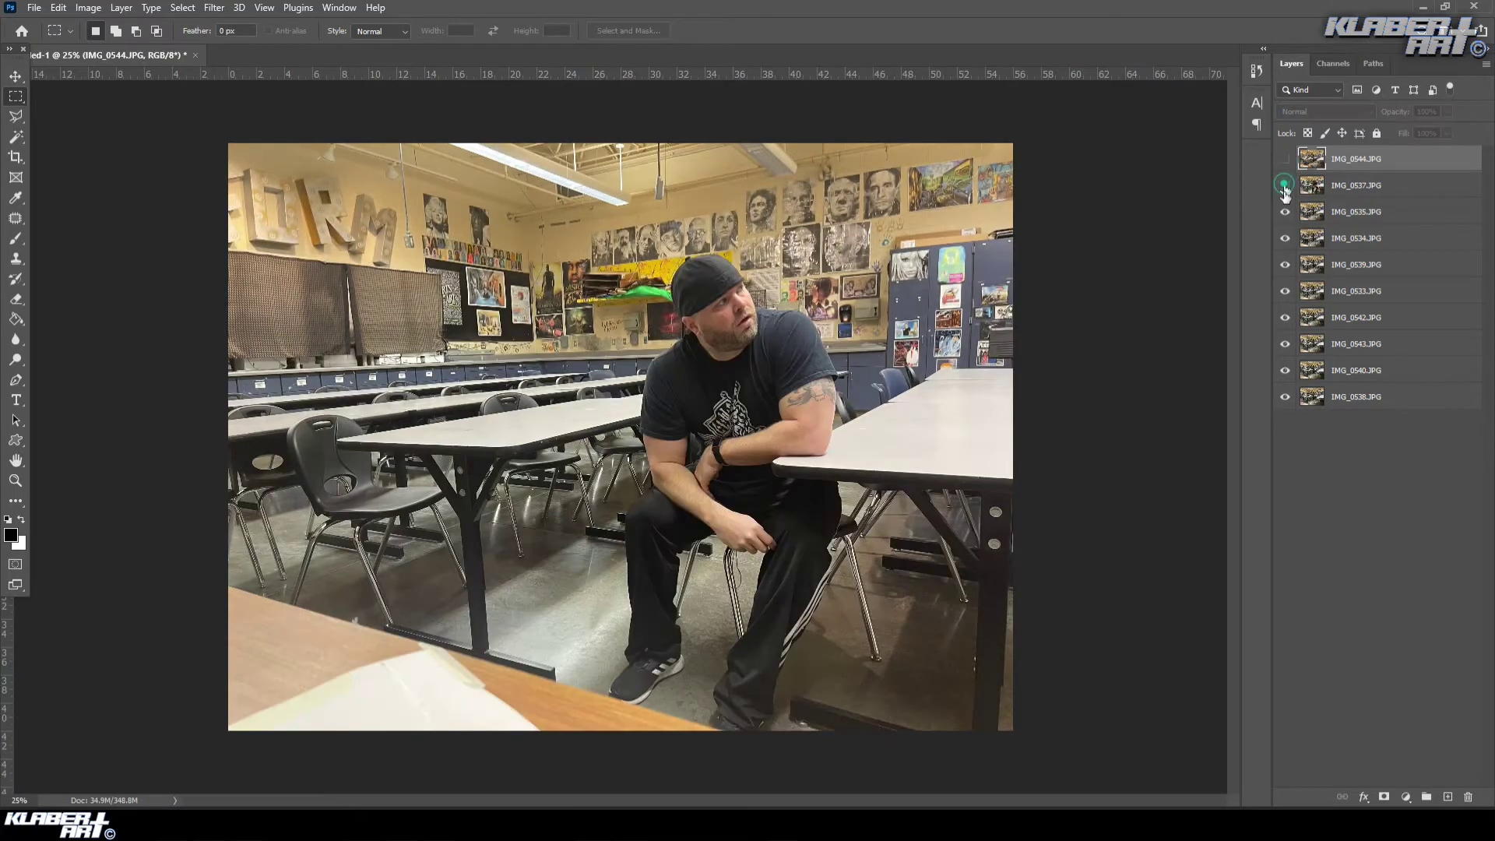
left_click(1286, 212)
left_click(1285, 238)
left_click(1286, 265)
left_click(1286, 292)
left_click(1285, 318)
left_click(1285, 344)
left_click(1285, 371)
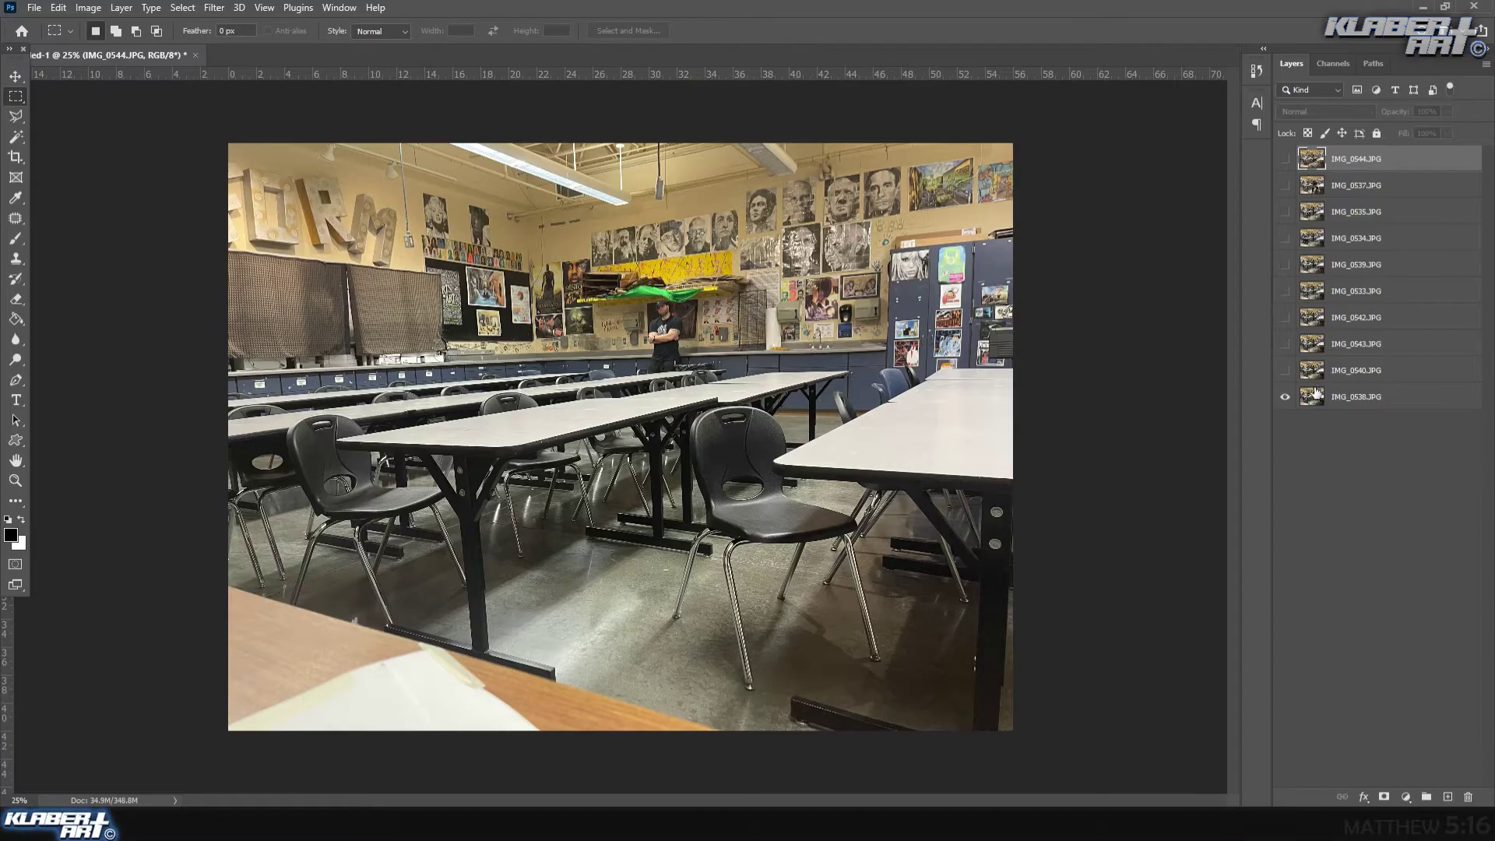
- Show the IMG_0540 layer, move it below IMG_0538 to the bottom of the stack, and hide IMG_0538
left_click(1285, 371)
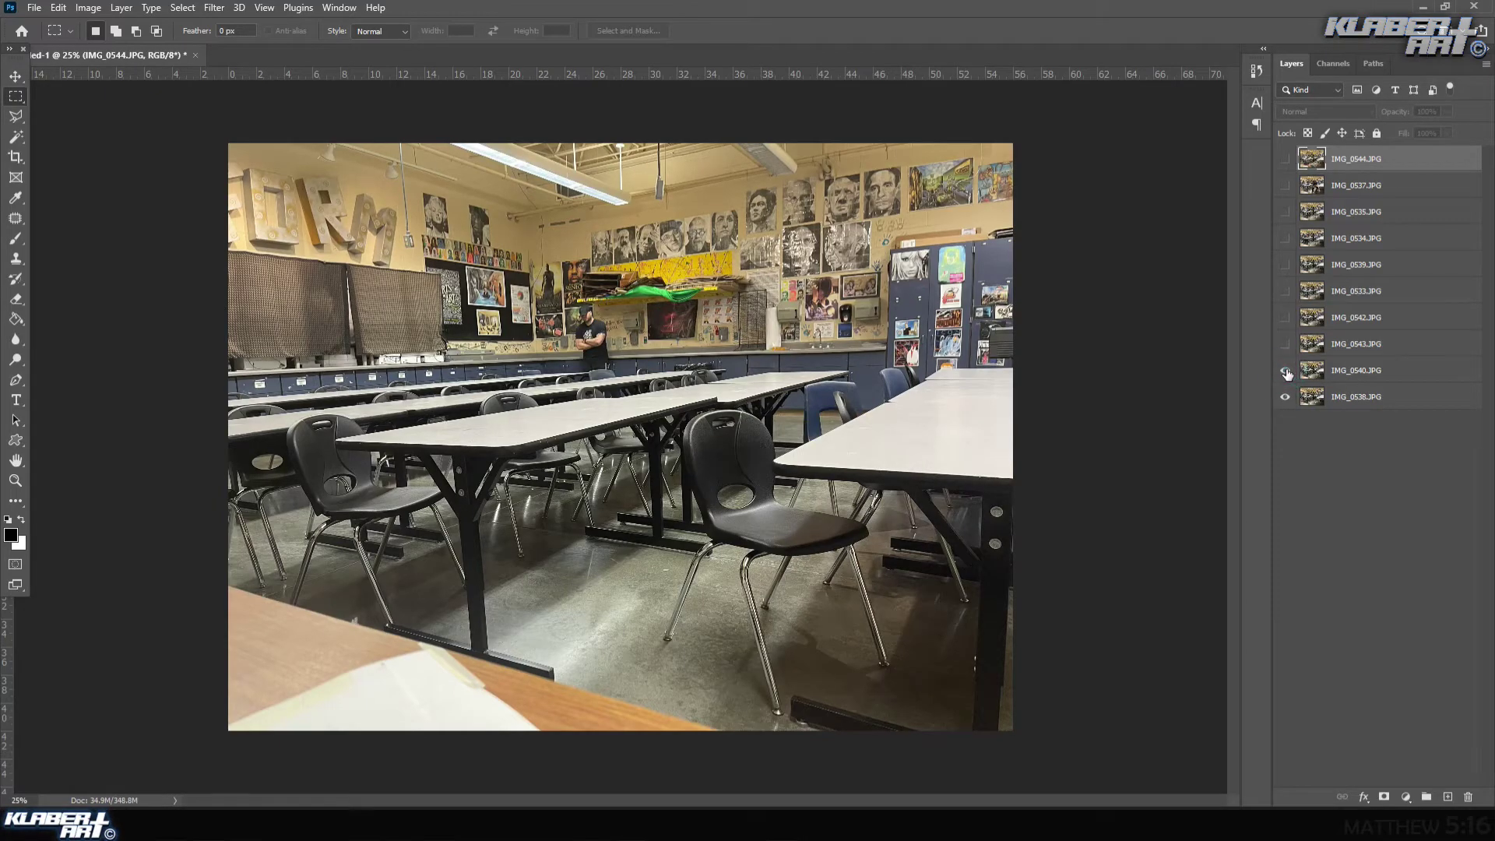
left_click_drag(1389, 368, 1390, 407)
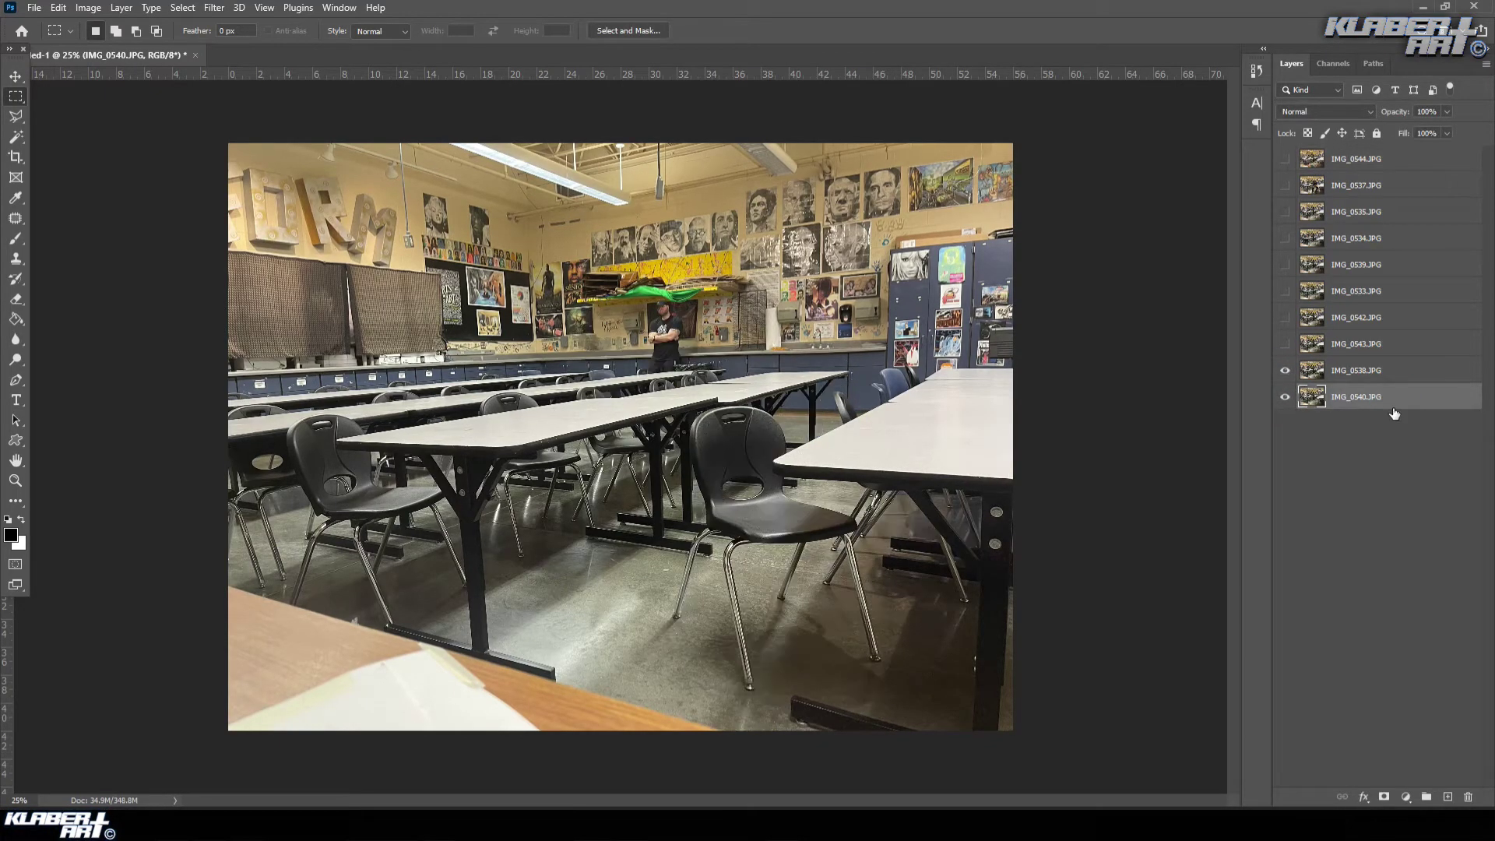
left_click(1285, 371)
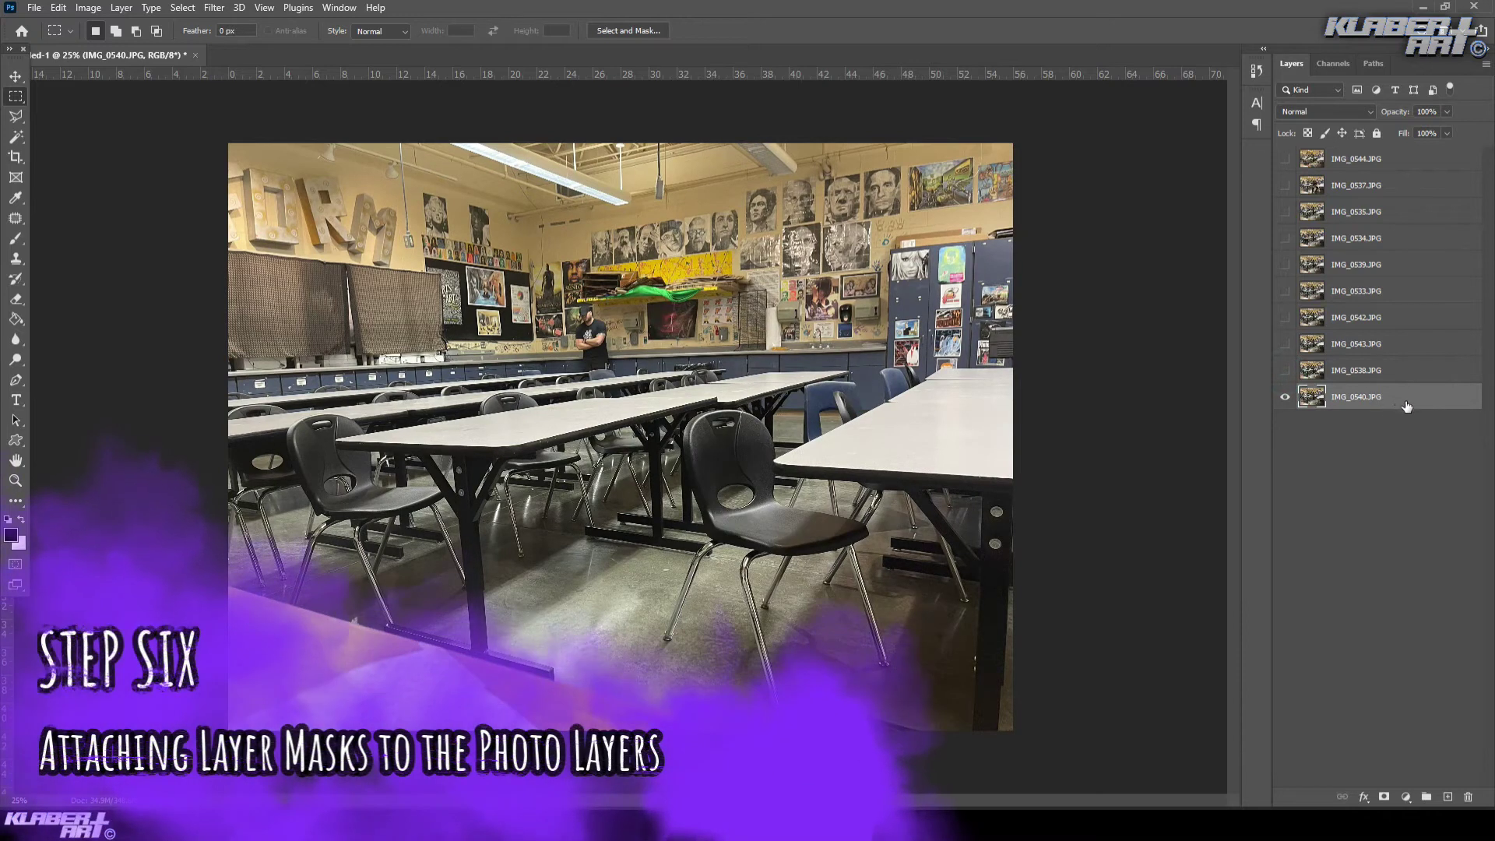
- Hide IMG_0540, show the IMG_0538 layer, add a layer mask to it and hide it again
left_click(1285, 398)
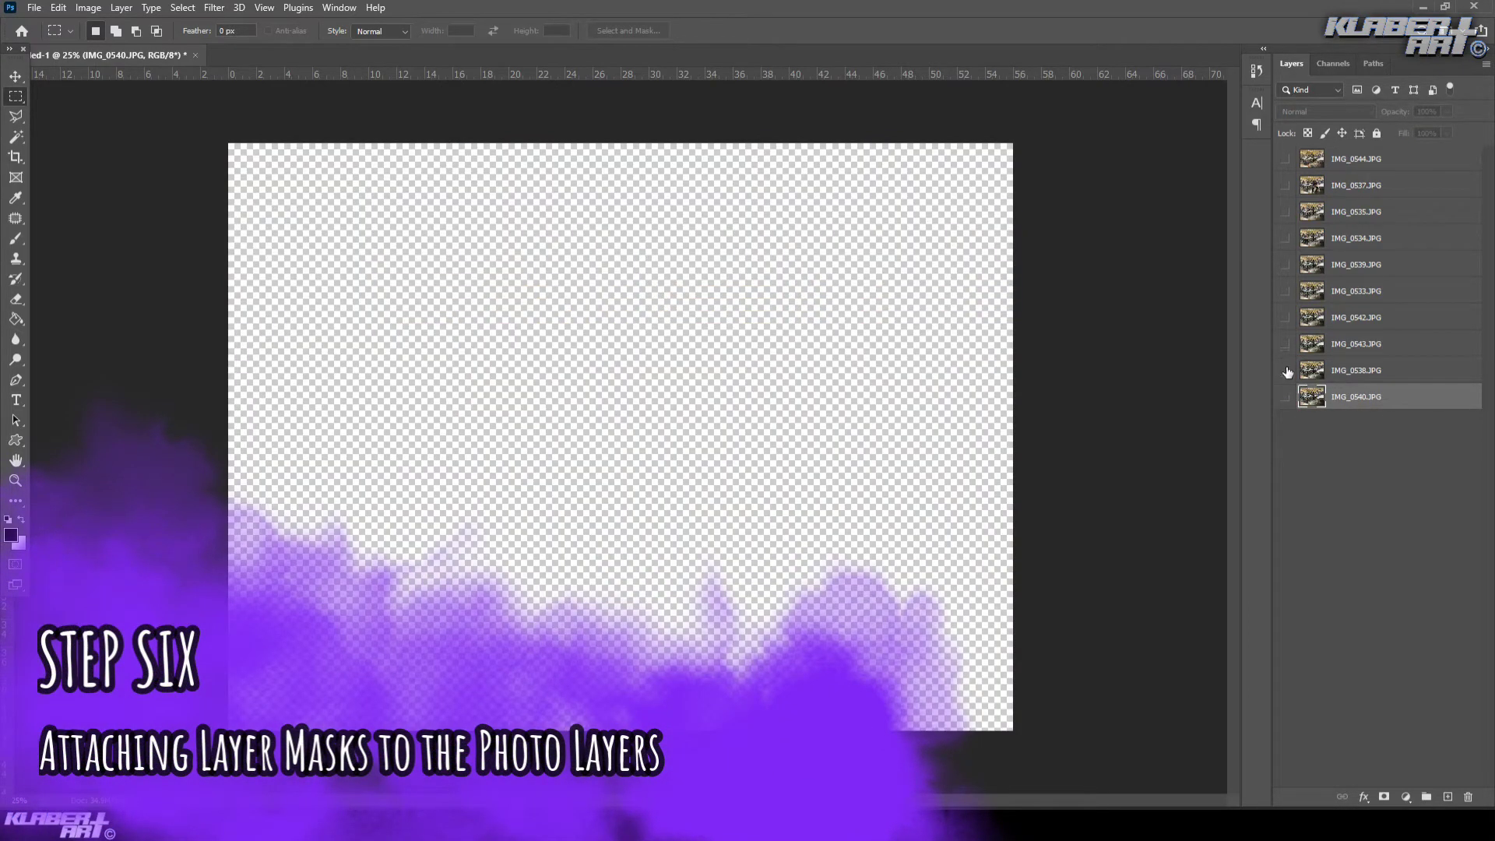
left_click(1285, 370)
left_click(1409, 373)
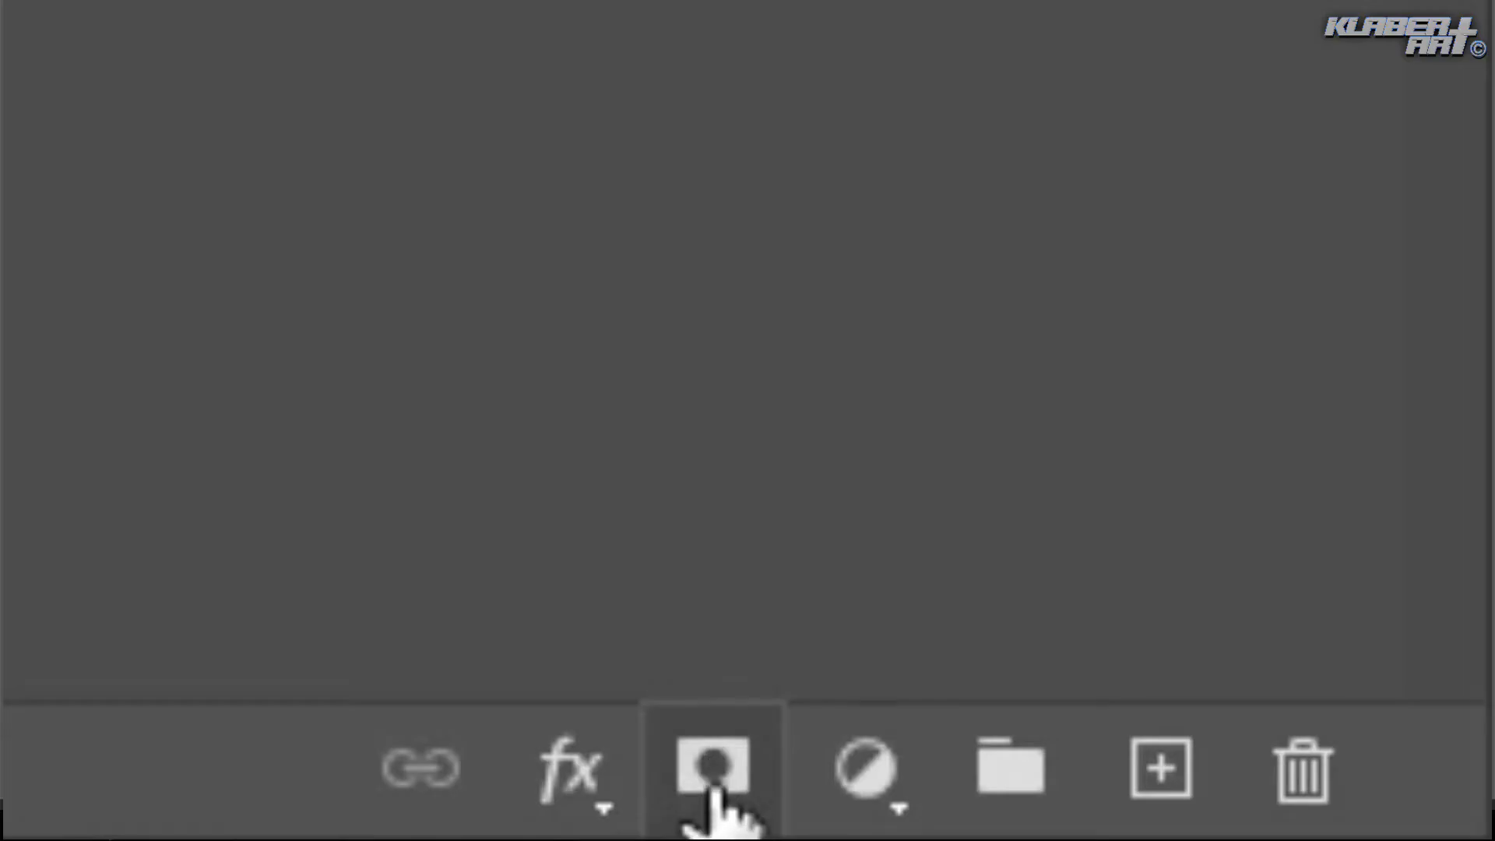
left_click(1385, 799)
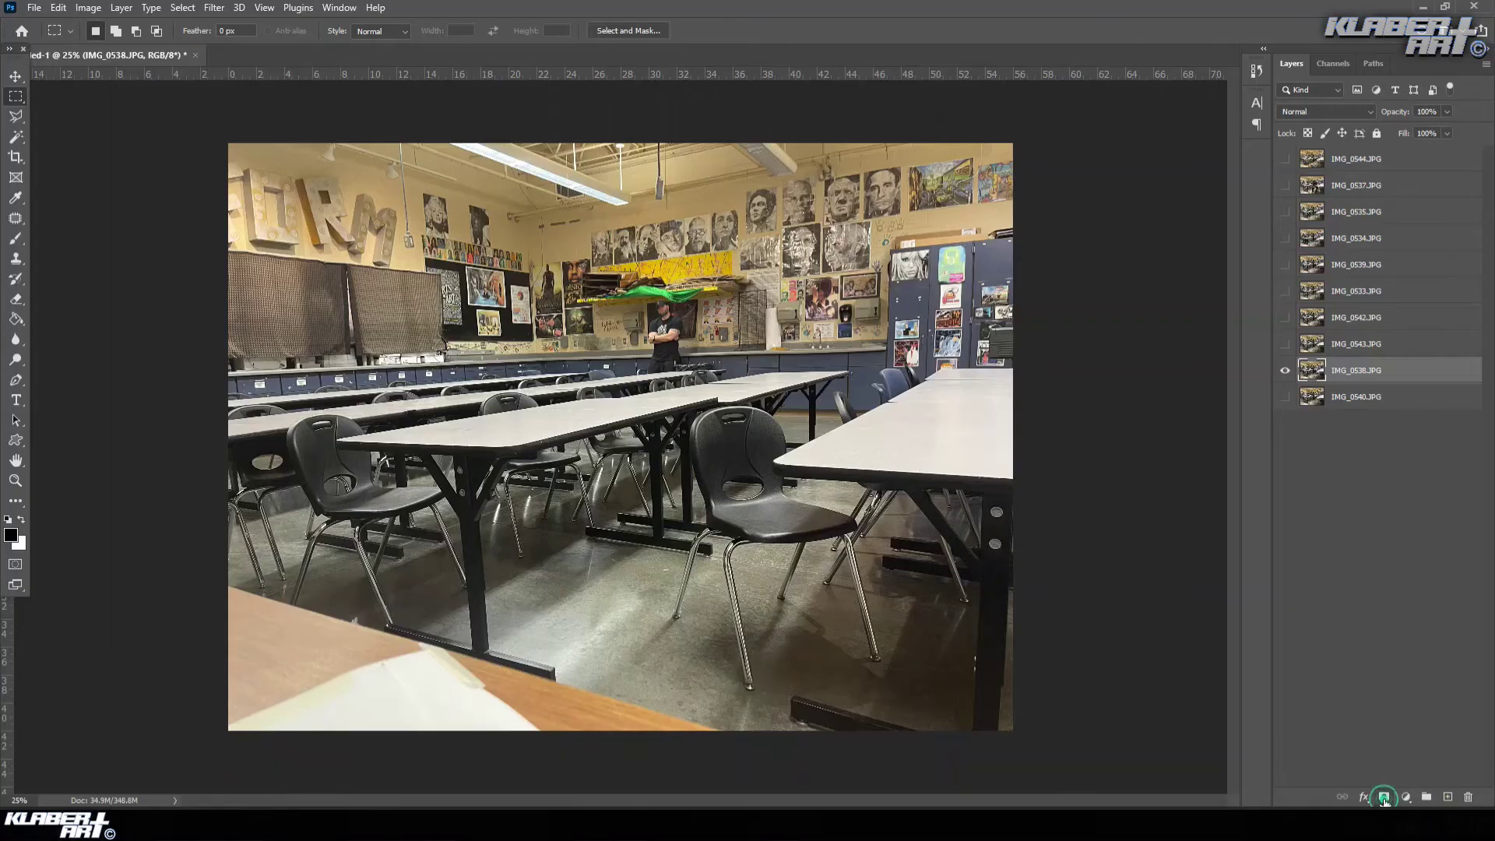
left_click(713, 771)
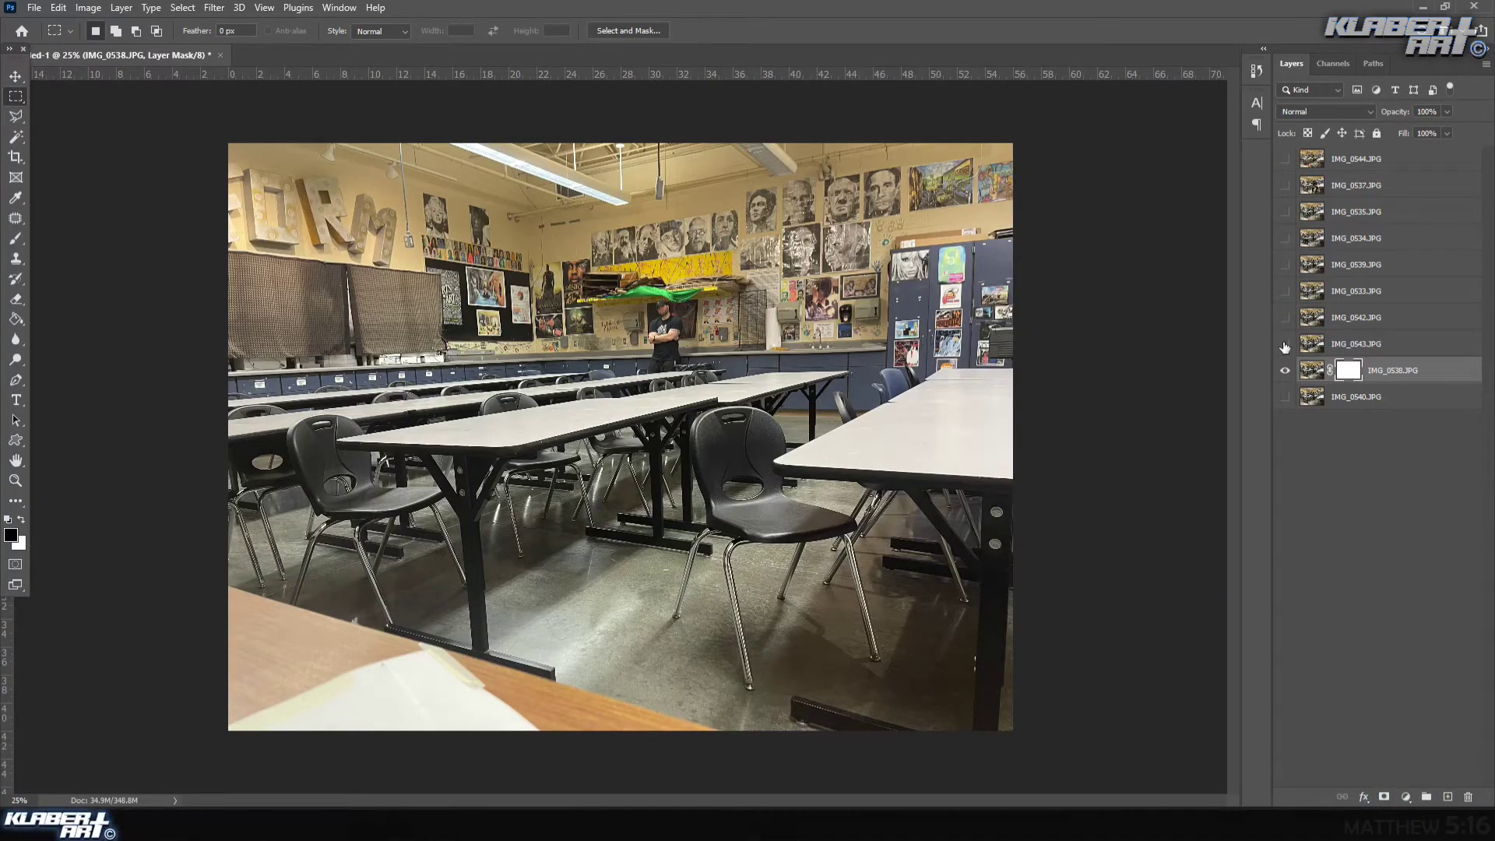
left_click(1285, 370)
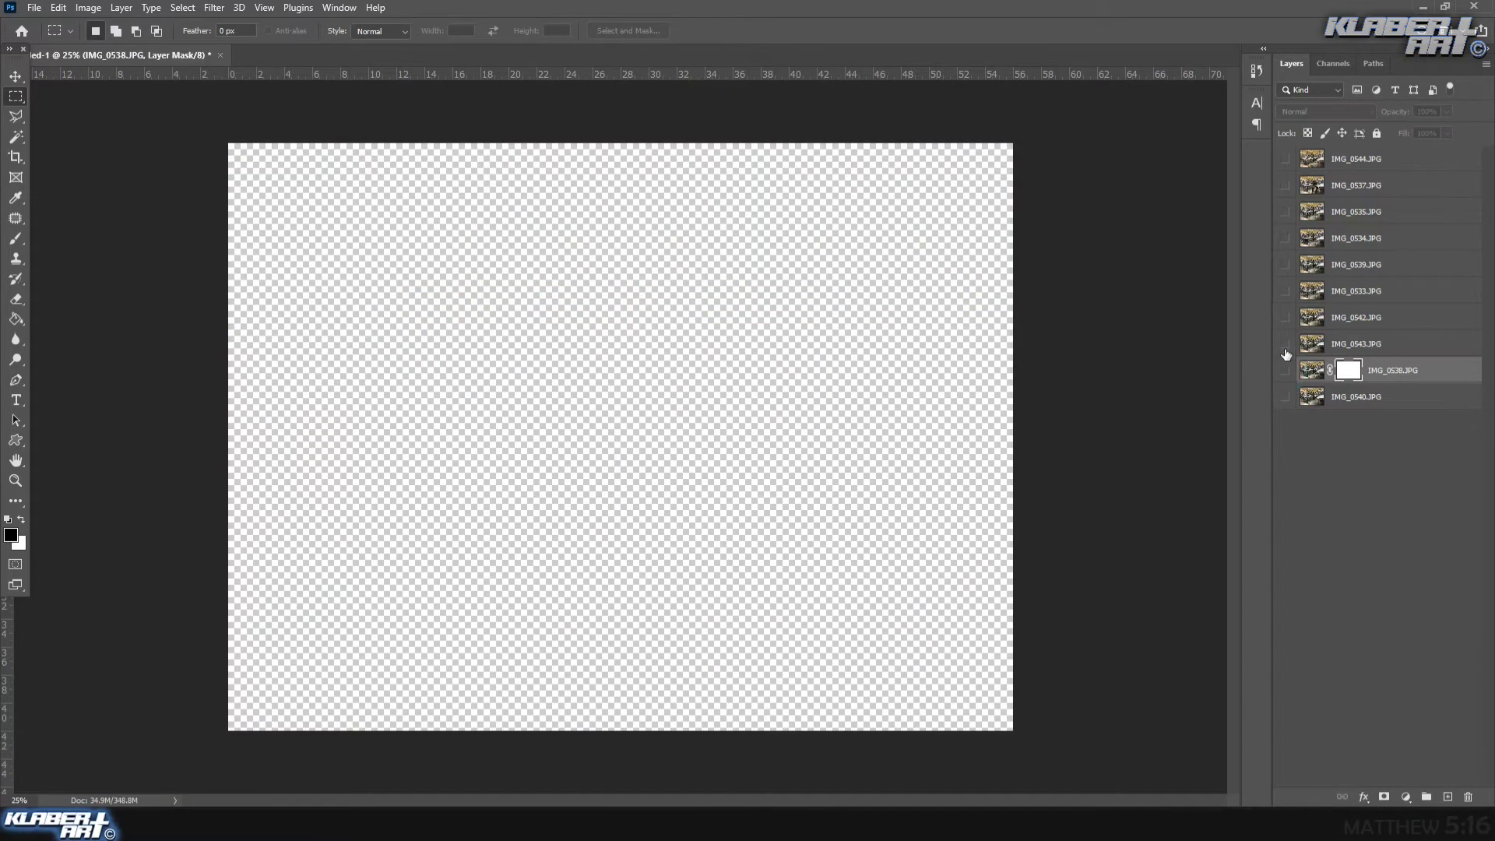
- Add a layer mask to IMG_0543 and to IMG_0542, showing each layer for masking and hiding it again
left_click(1285, 343)
left_click(1416, 345)
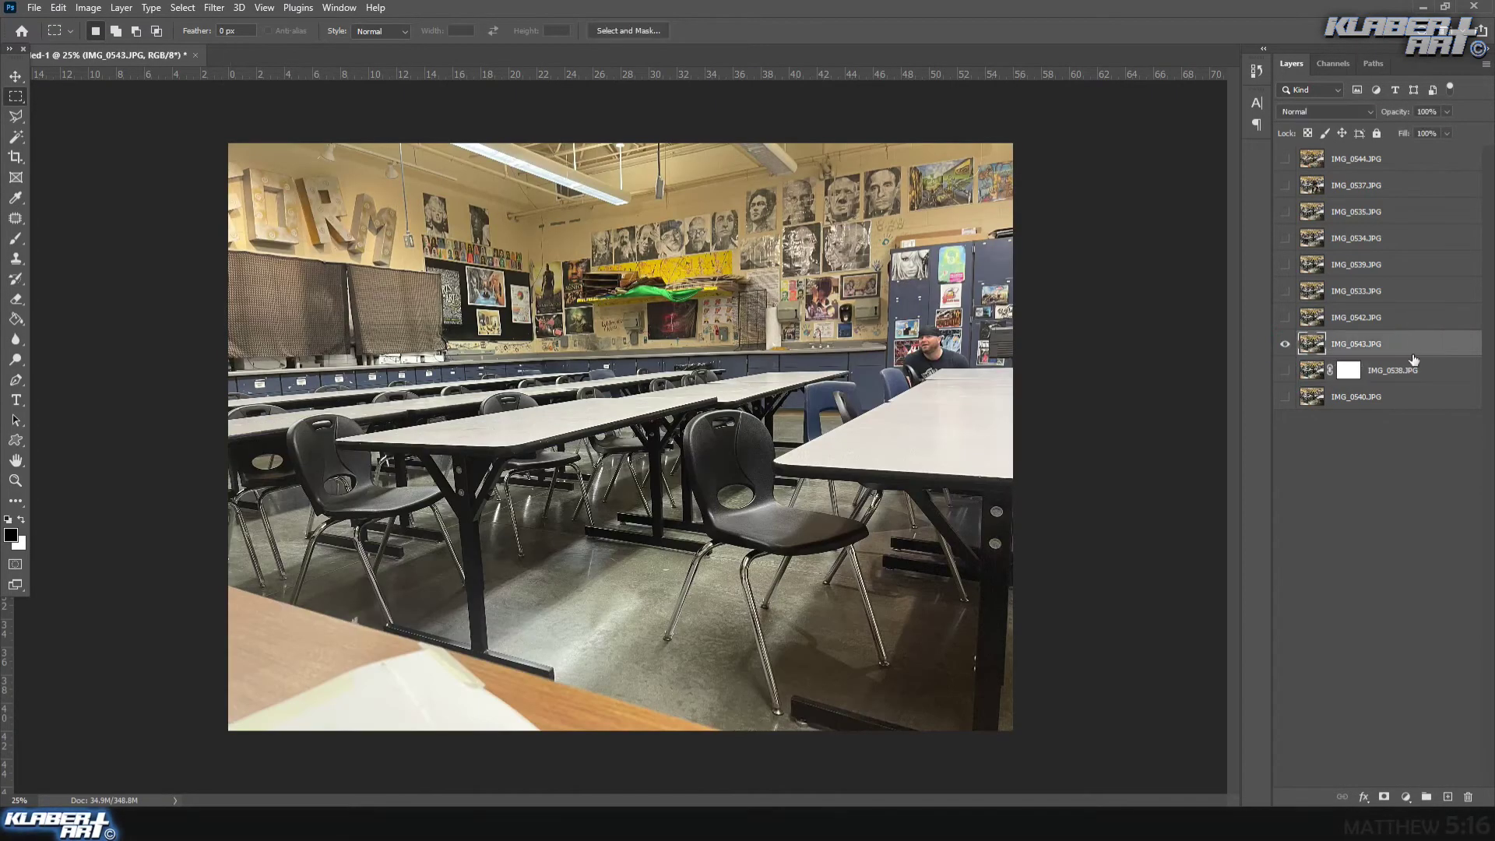
left_click(1384, 798)
left_click(1285, 343)
left_click(1285, 318)
left_click(1363, 318)
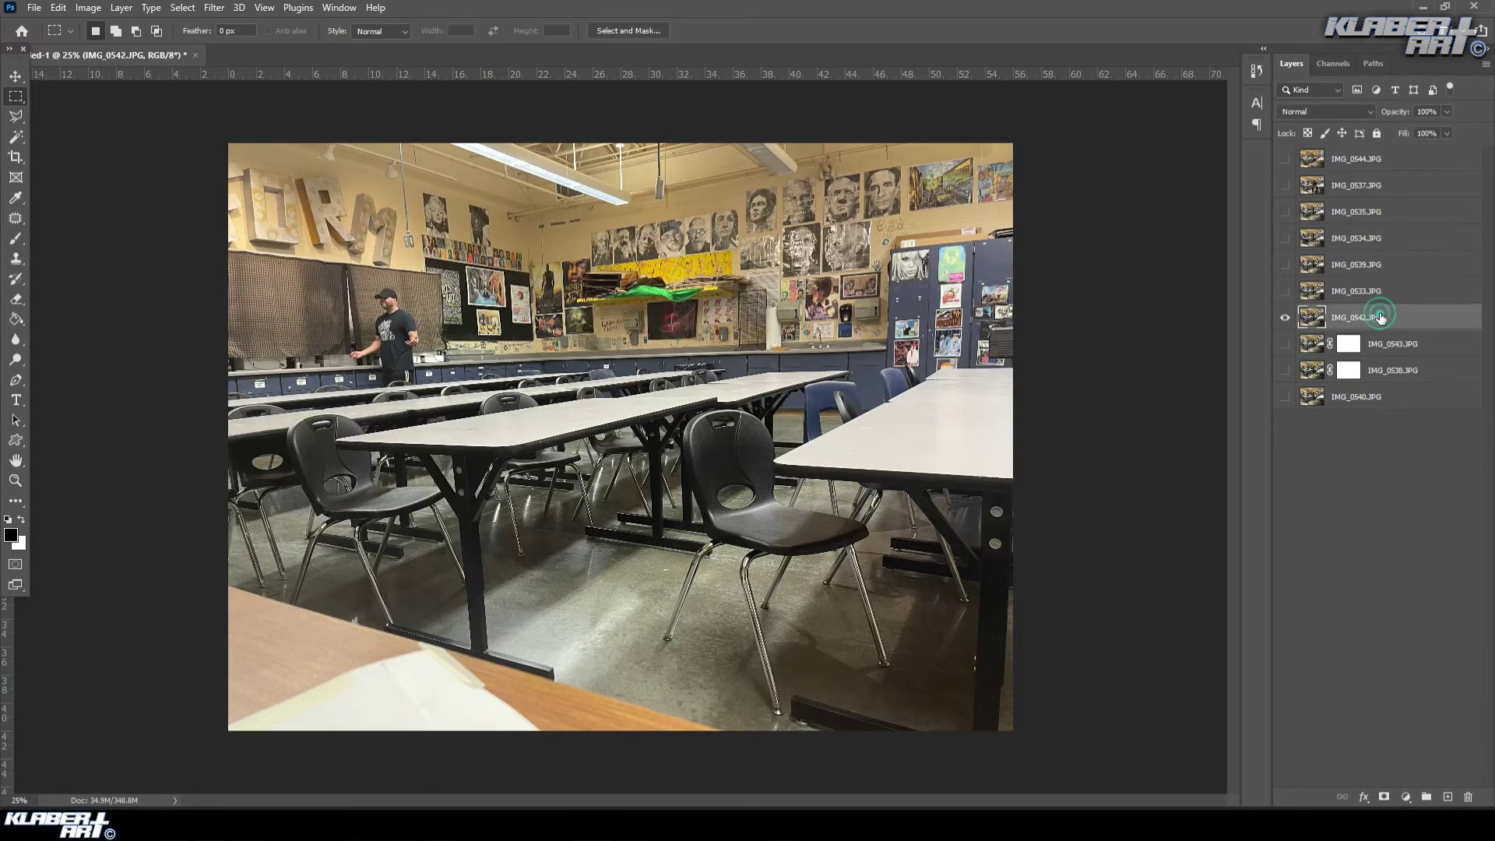
left_click(1384, 798)
left_click(1284, 317)
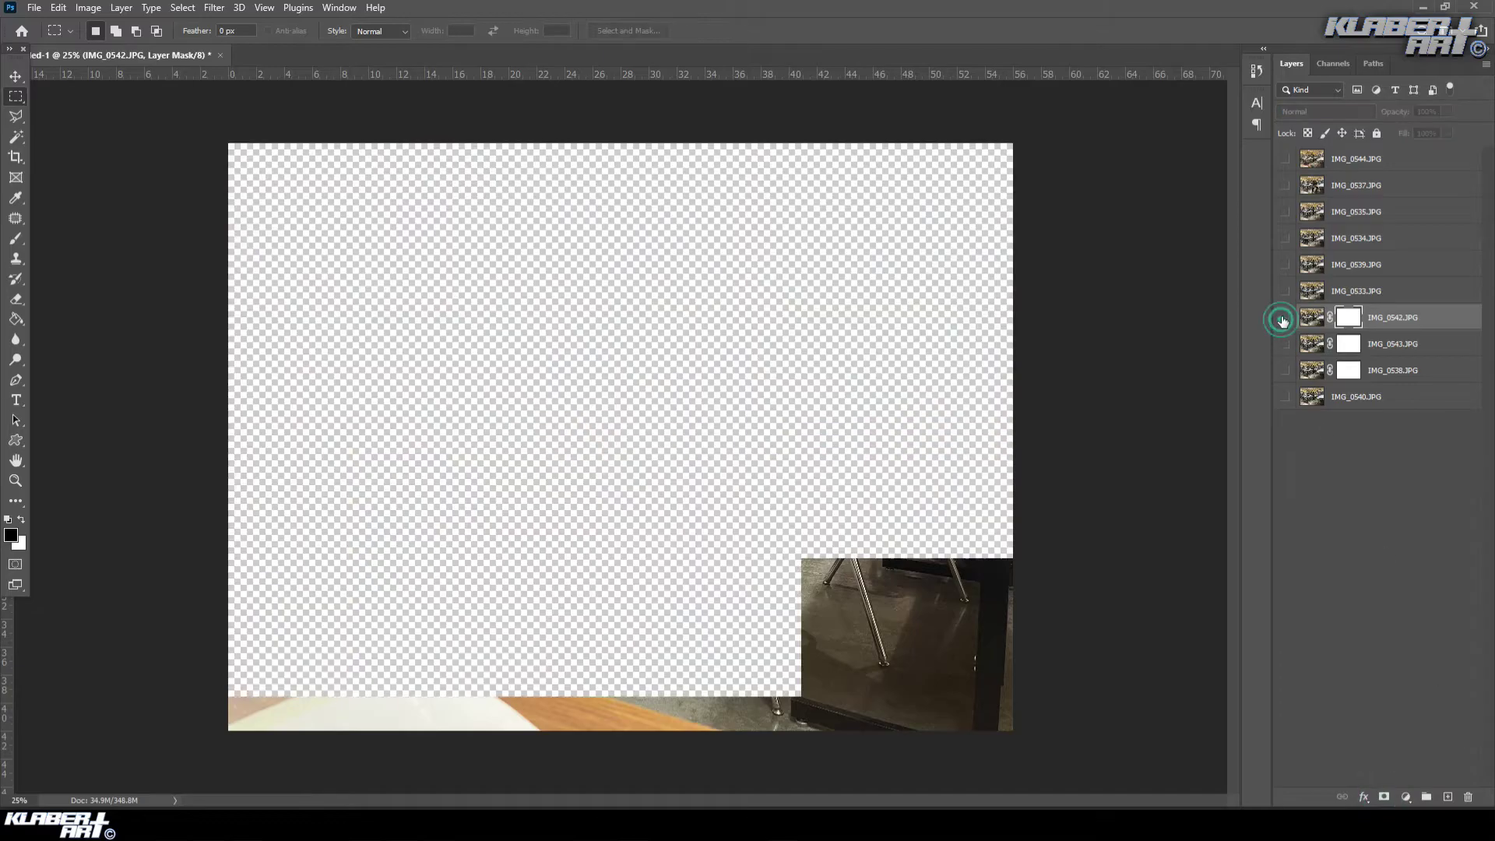
- Add a layer mask to IMG_0533 and to IMG_0539, showing each layer for masking and hiding it again
left_click(1285, 292)
left_click(1407, 290)
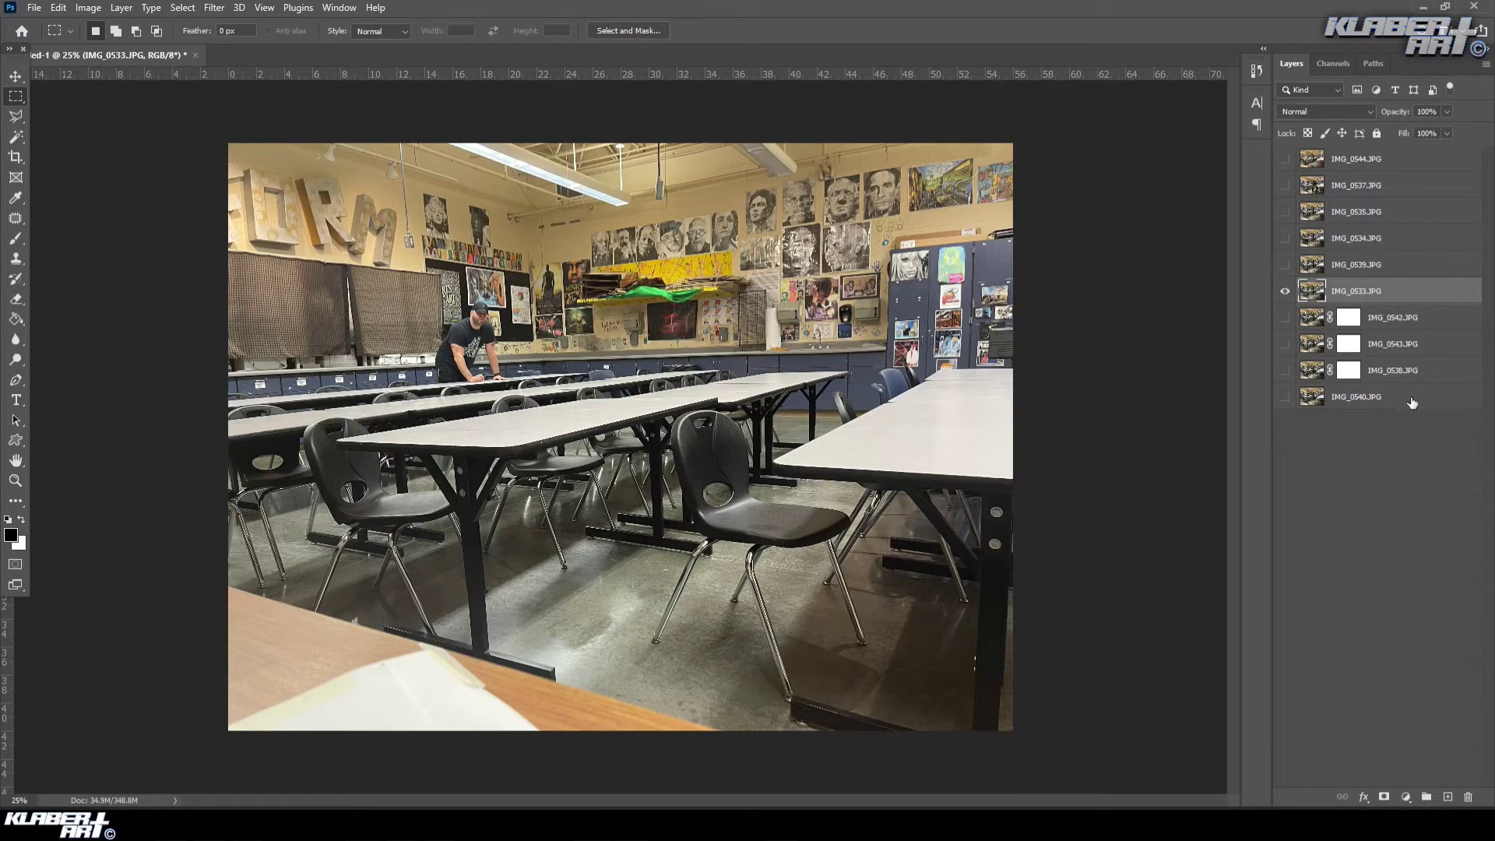
left_click(1384, 798)
left_click(1285, 292)
left_click(1286, 265)
left_click(1407, 265)
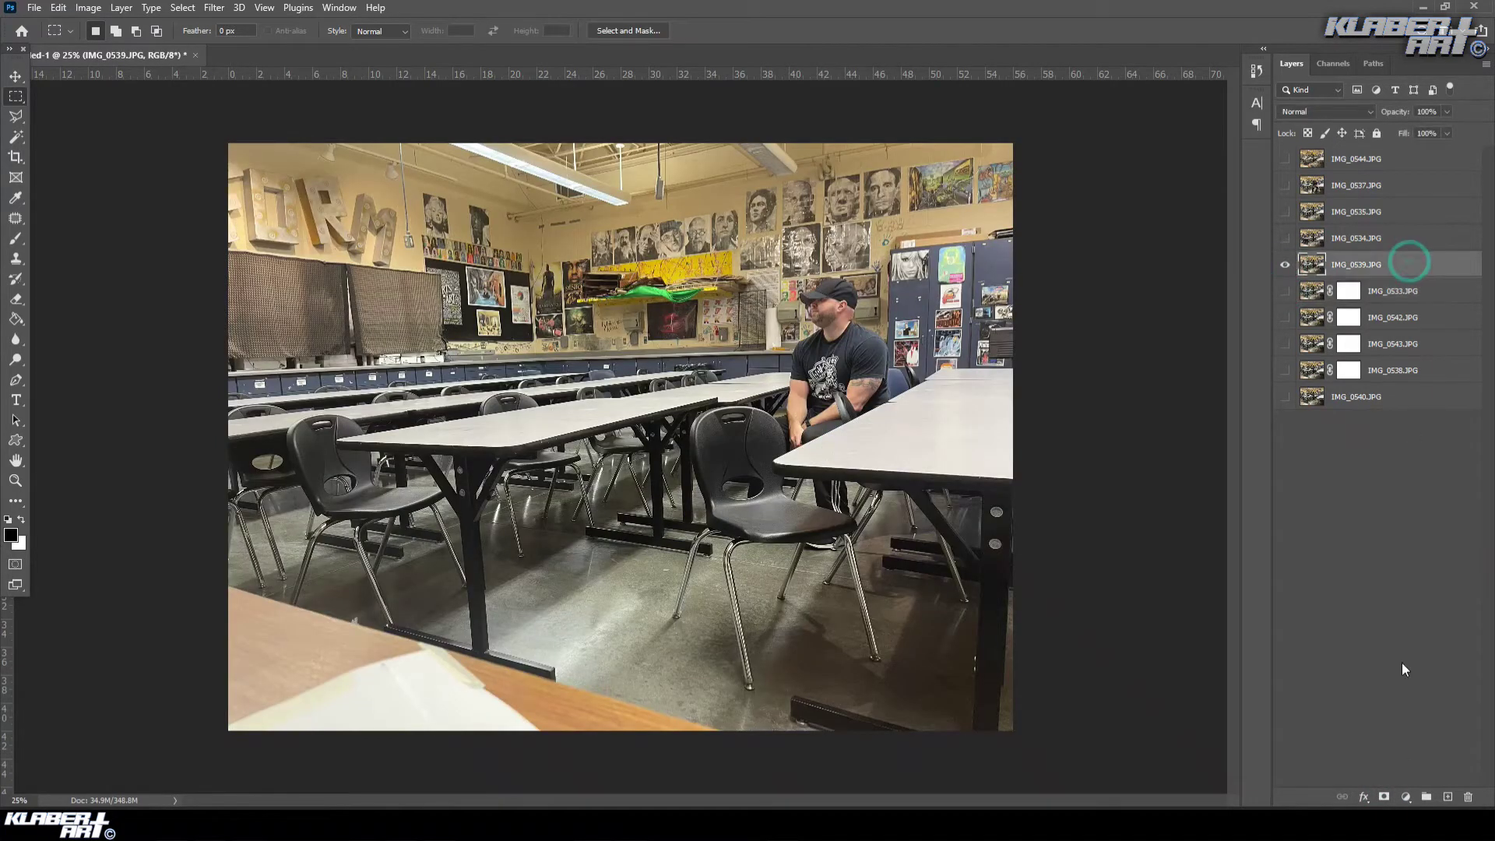
left_click(1384, 798)
left_click(1285, 266)
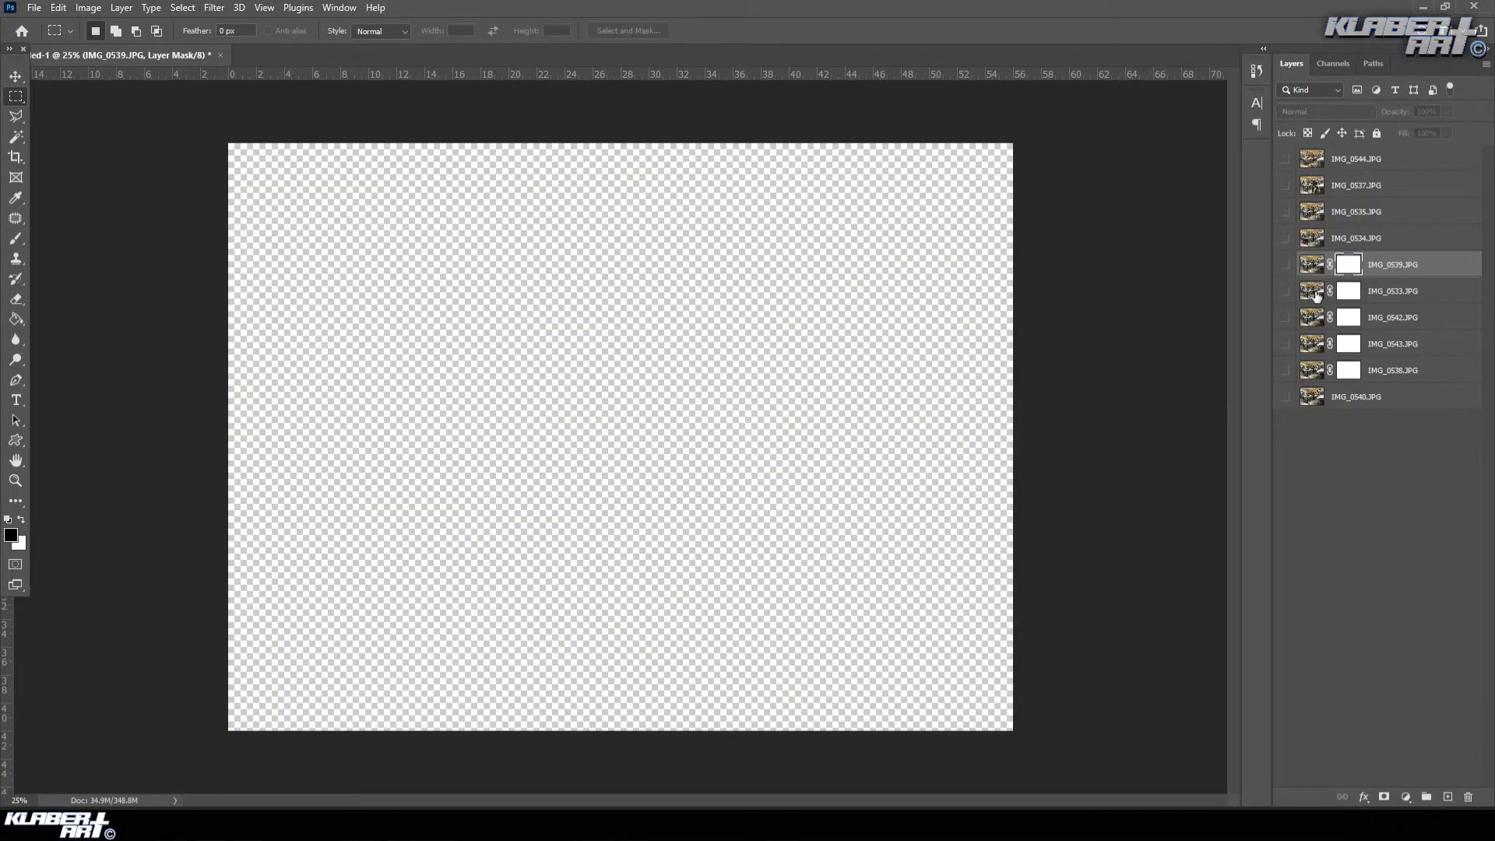
- Add a layer mask to IMG_0534 and to IMG_0535, showing each layer for masking and hiding it again
left_click(1286, 239)
left_click(1394, 240)
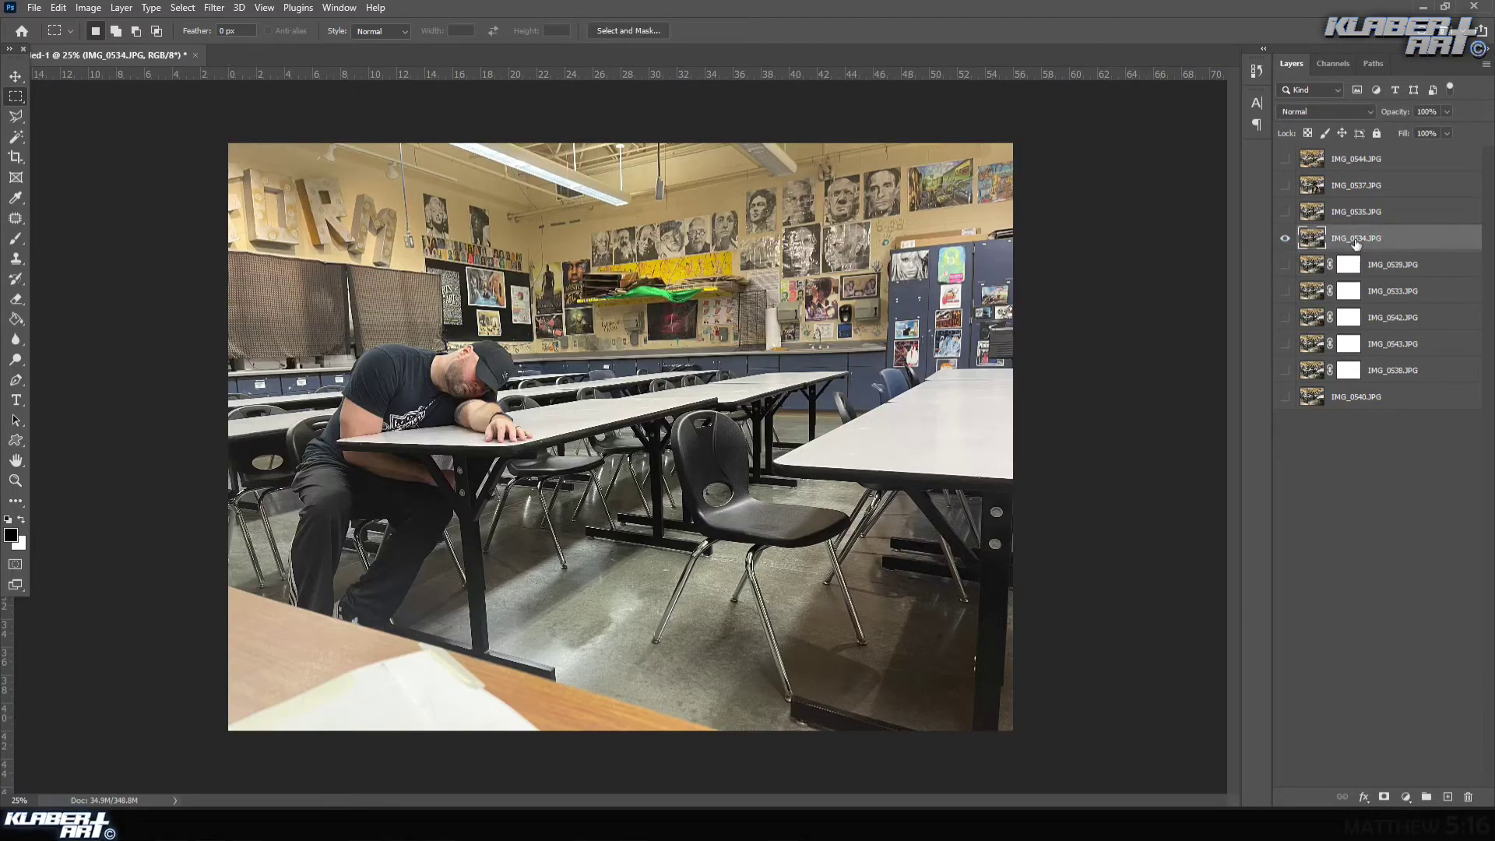
left_click(1384, 797)
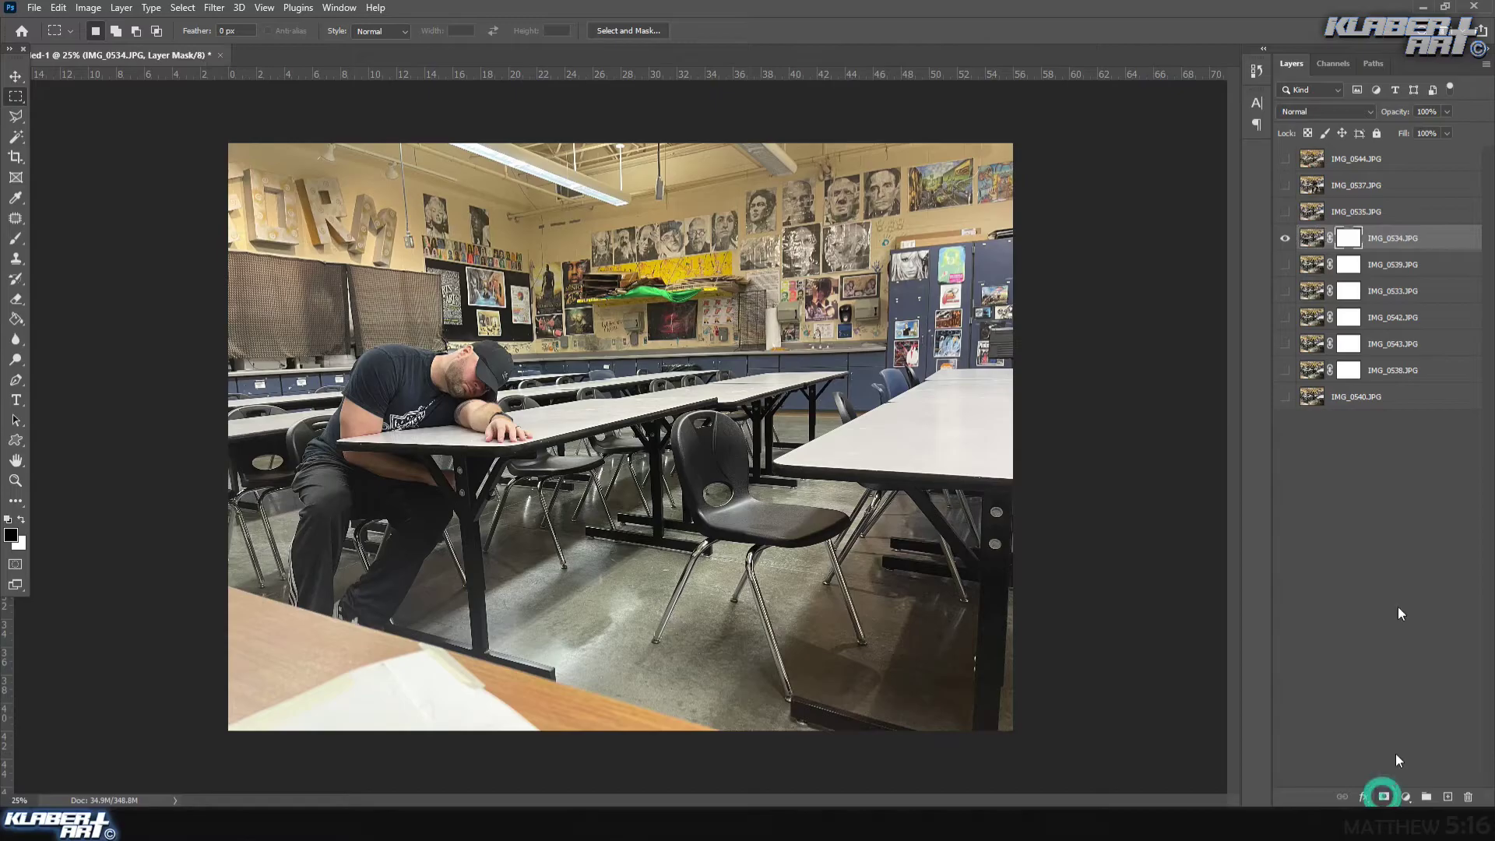
left_click(1286, 239)
left_click(1286, 212)
left_click(1398, 214)
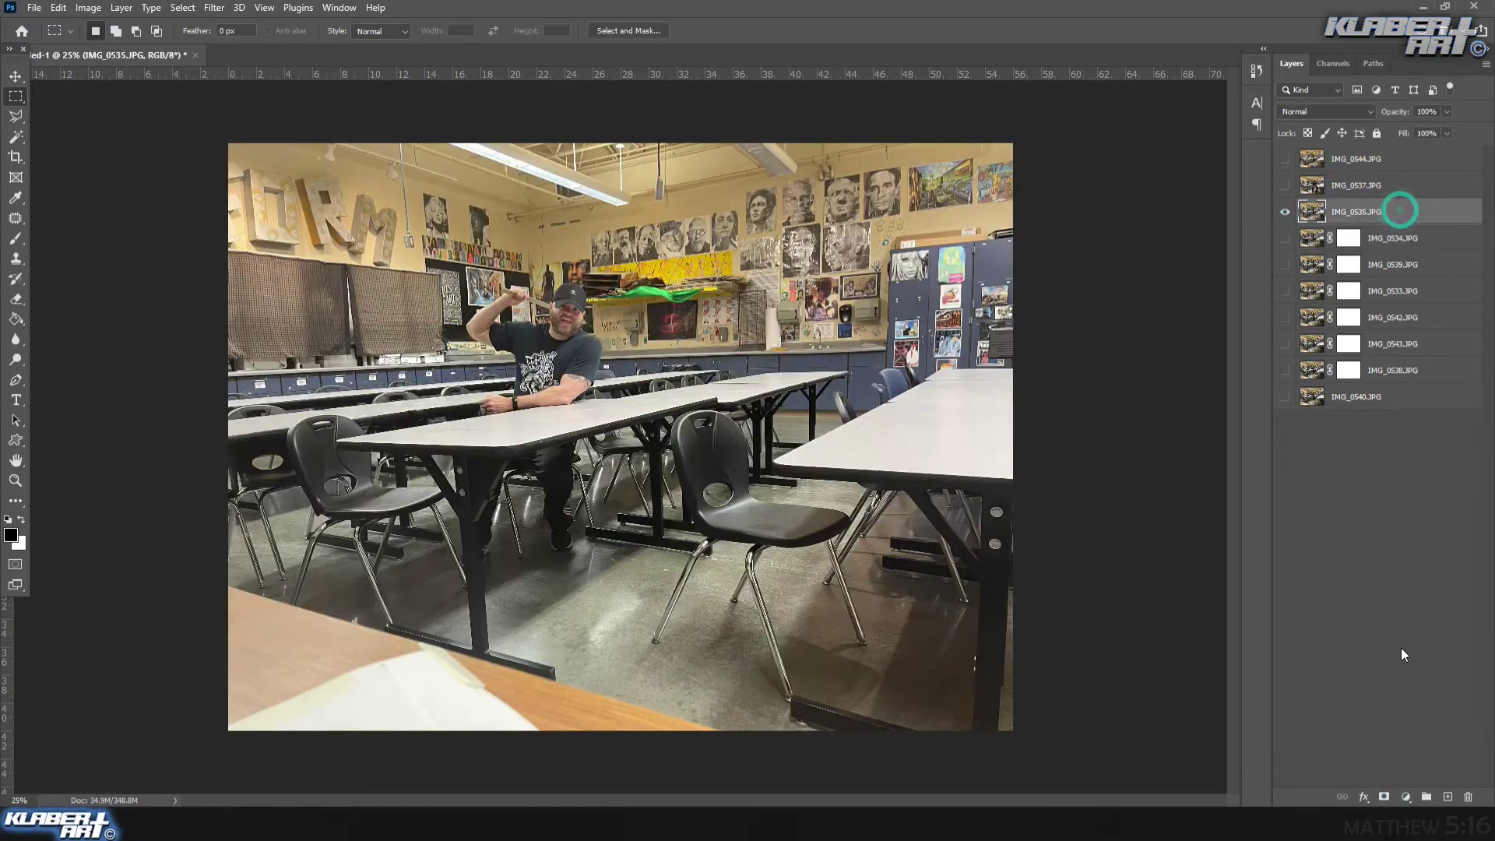
left_click(1384, 797)
left_click(1285, 211)
- Add a layer mask to IMG_0537 and hide it, and add a layer mask to IMG_0544, keeping that layer visible
left_click(1286, 186)
left_click(1407, 189)
left_click(1384, 797)
left_click(1285, 185)
left_click(1286, 159)
left_click(1410, 162)
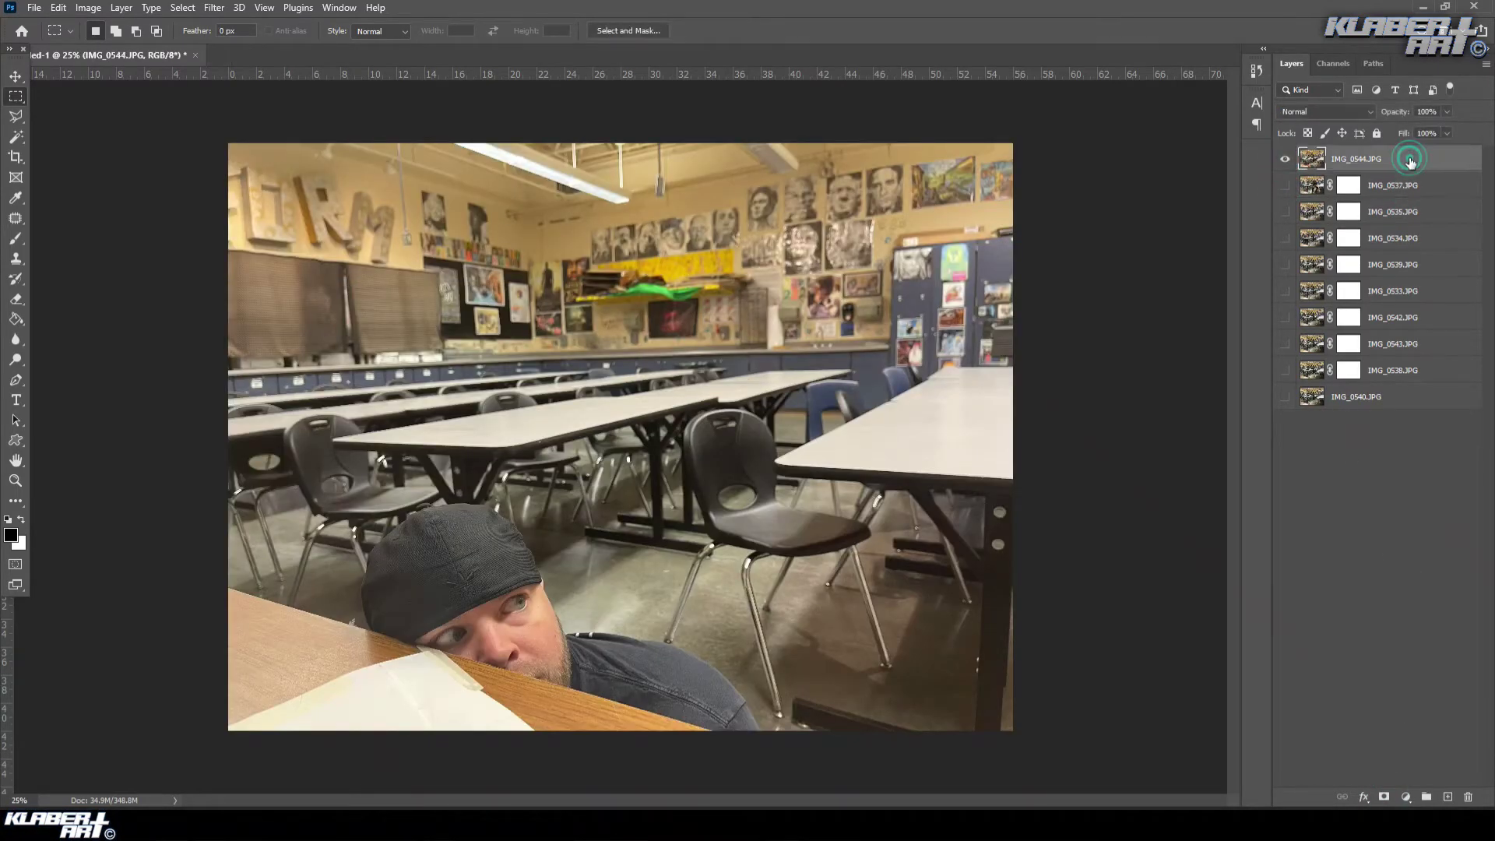
left_click(1385, 796)
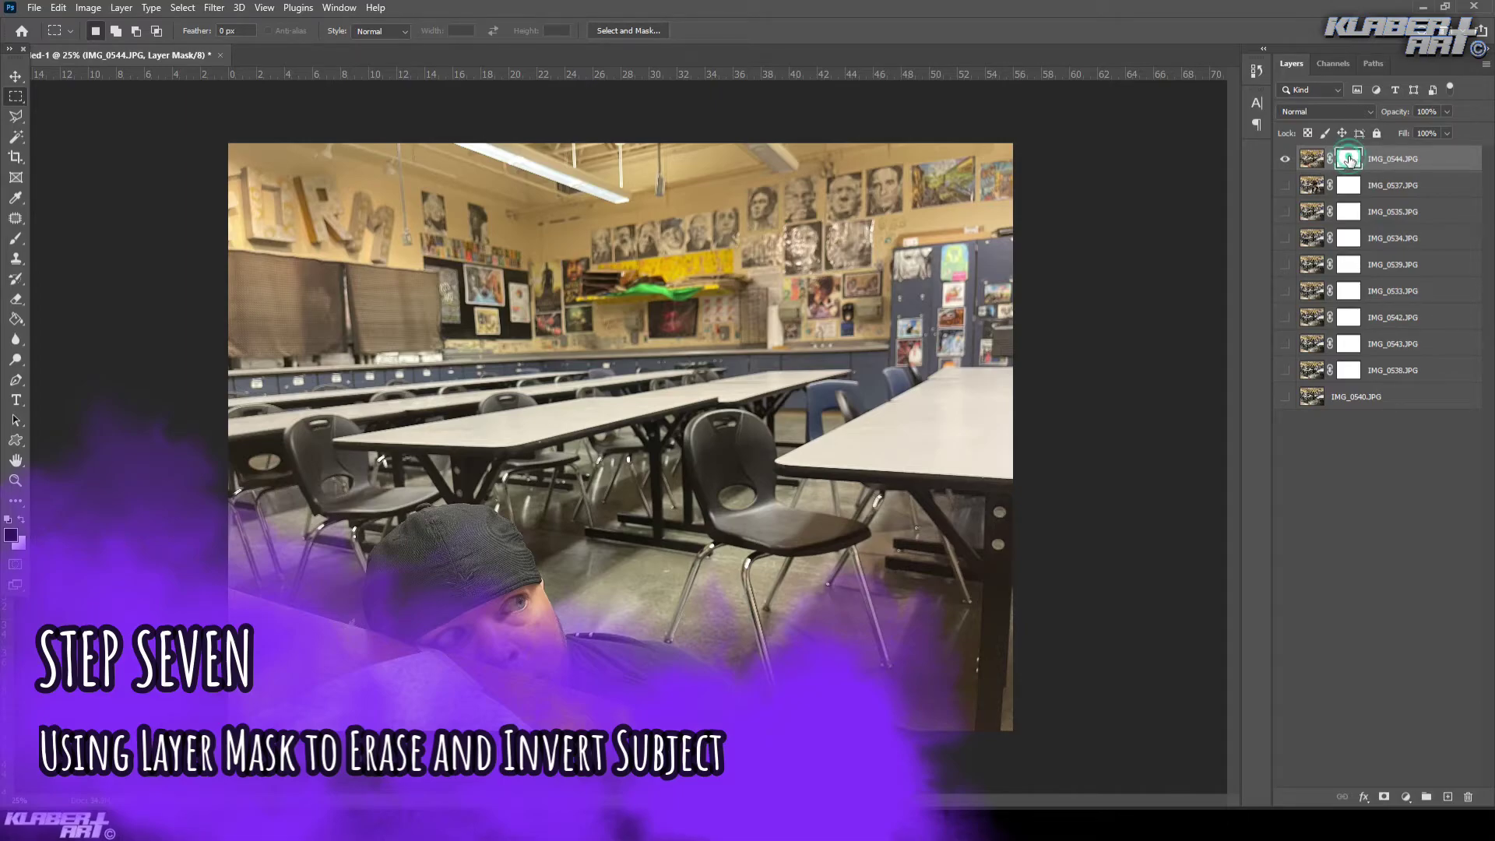
- Try painting black strokes directly on the IMG_0544 photo instead of its mask, and undo them
left_click(1313, 161)
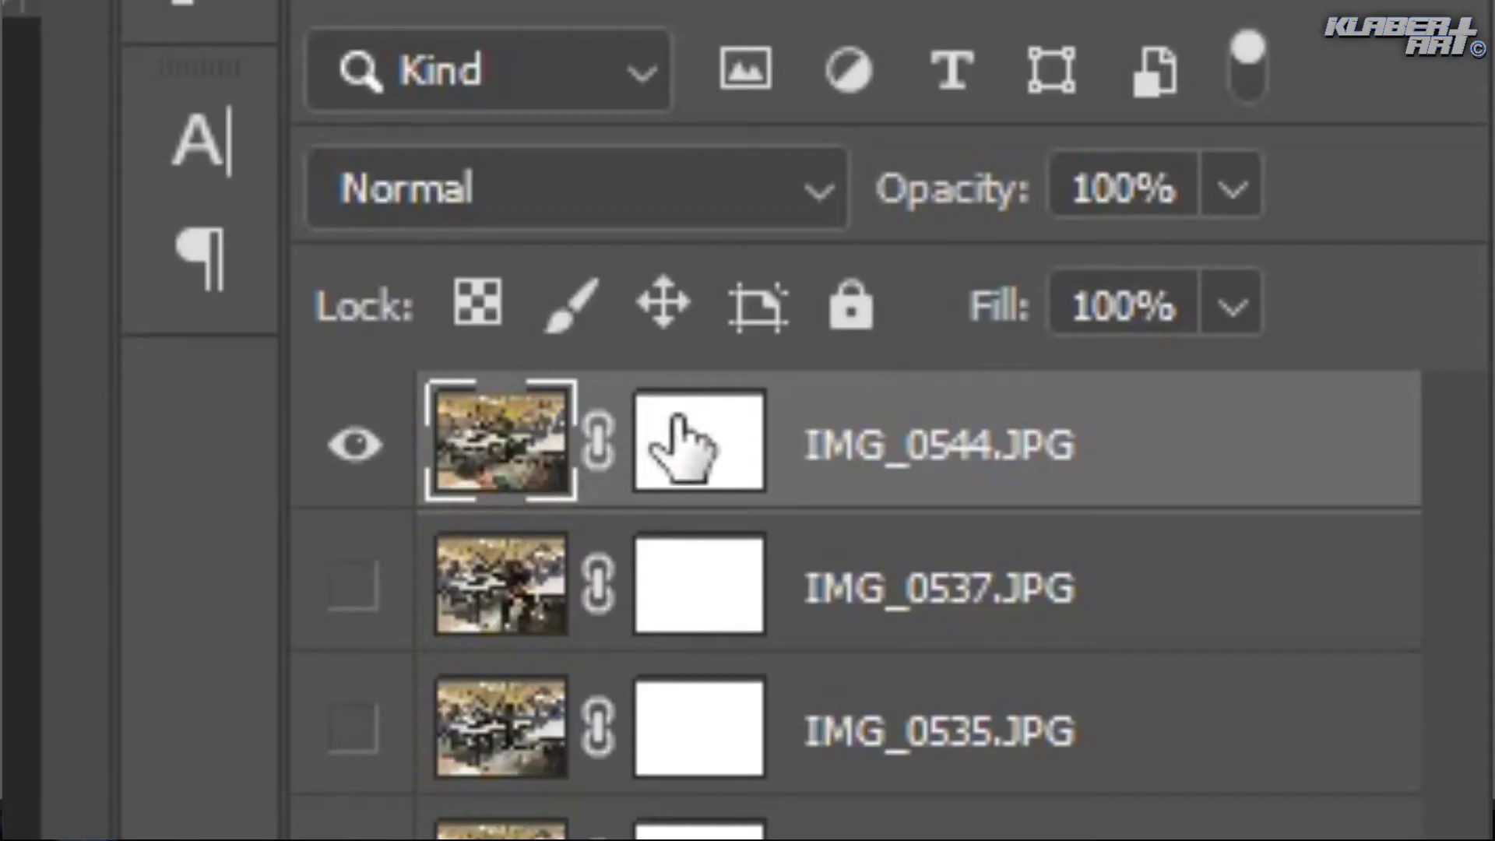
left_click(666, 460)
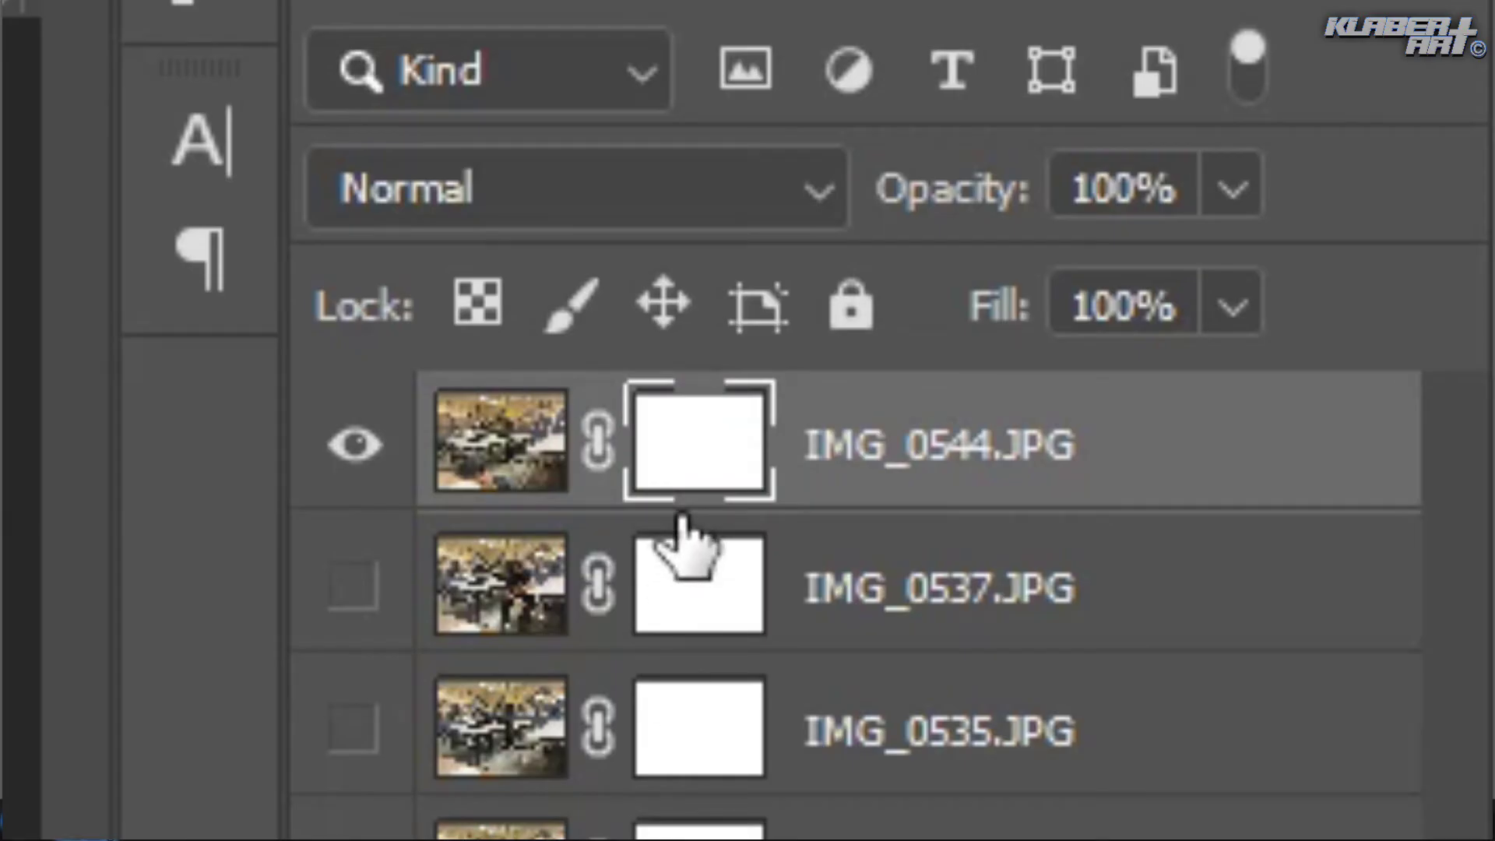
left_click(504, 472)
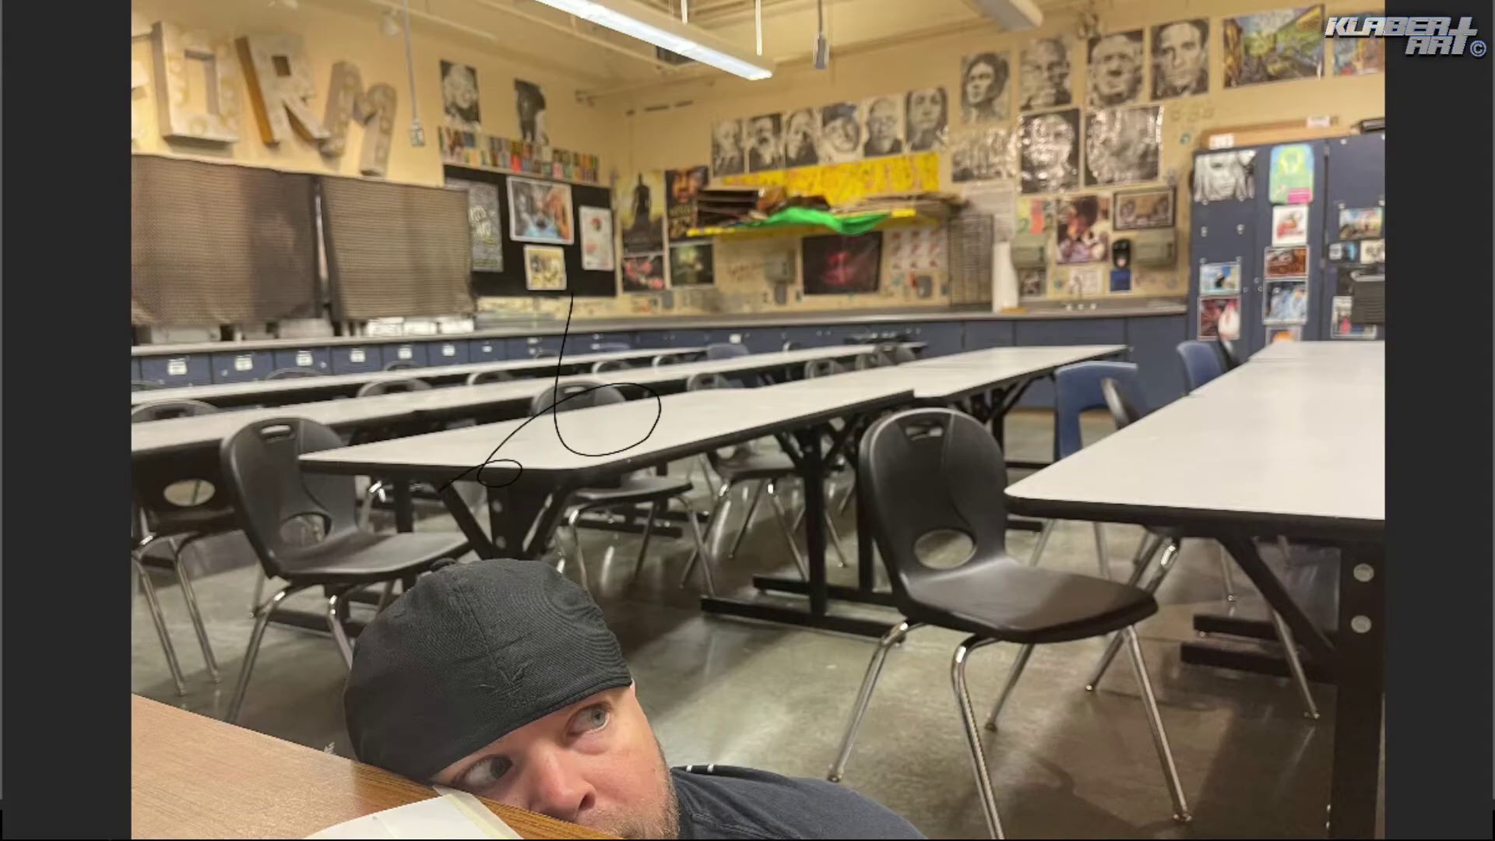
key("F5")
mouse_move(592, 375)
left_mouse_down()
mouse_move(533, 359)
mouse_move(551, 303)
mouse_move(571, 341)
left_mouse_up()
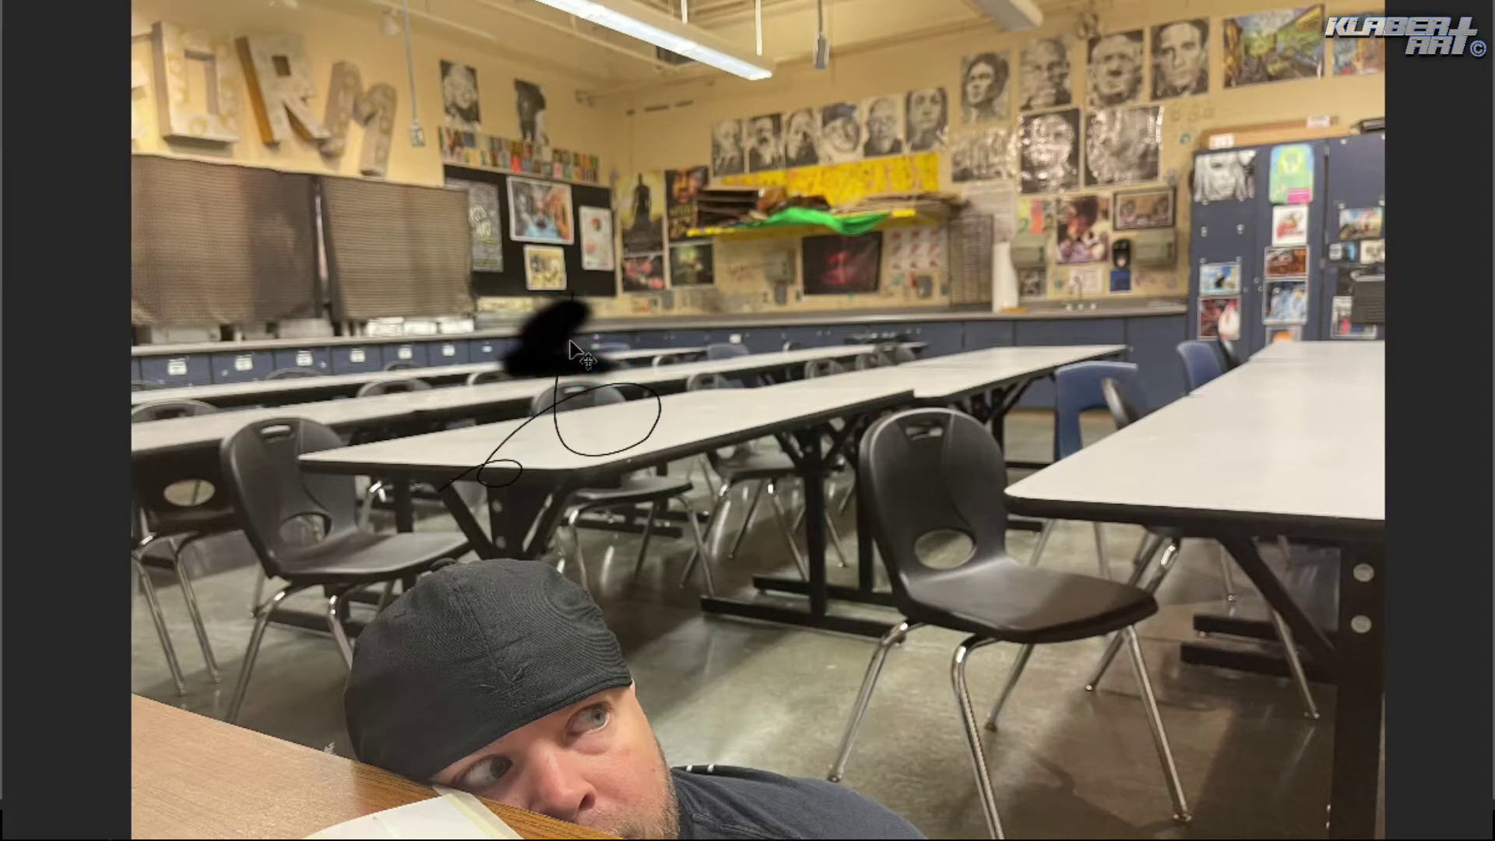
key("ctrl+z")
key("ctrl+z")
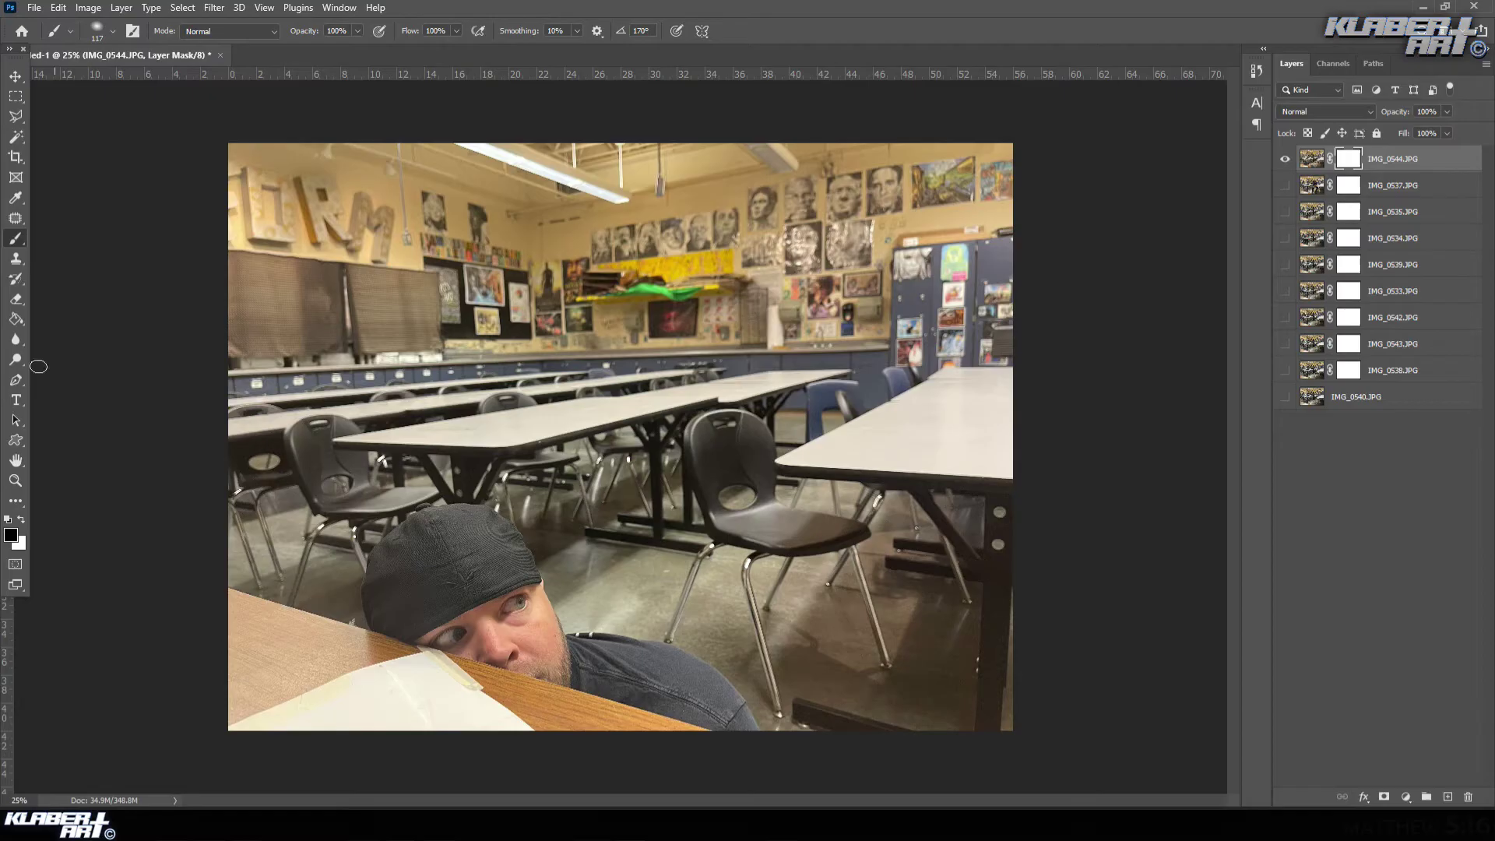
- Choose the Brush tool and set black as the foreground color and white as the background color
left_click(21, 243)
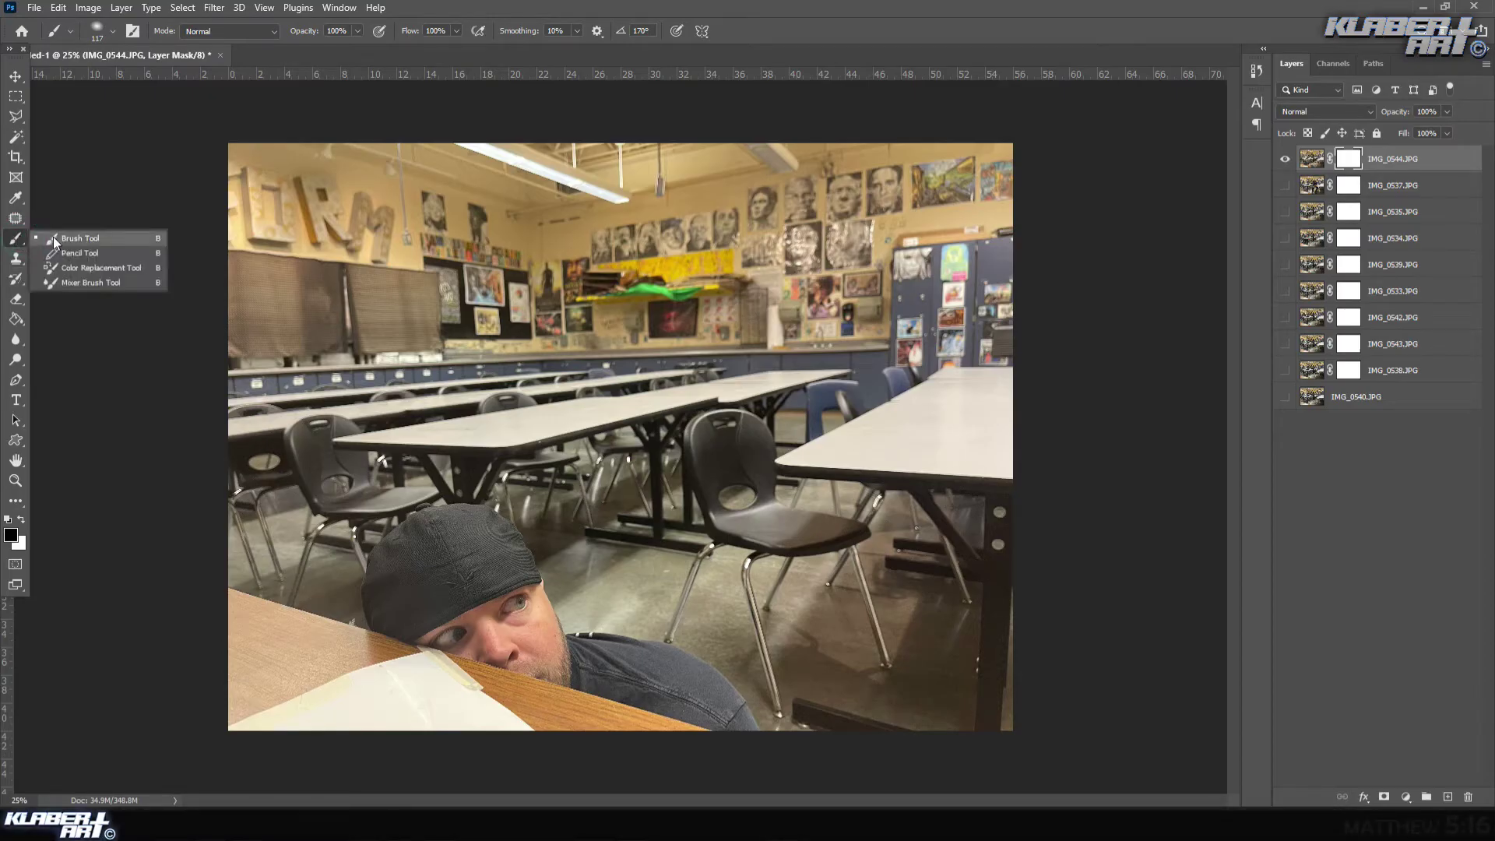
left_click(74, 233)
left_click(23, 521)
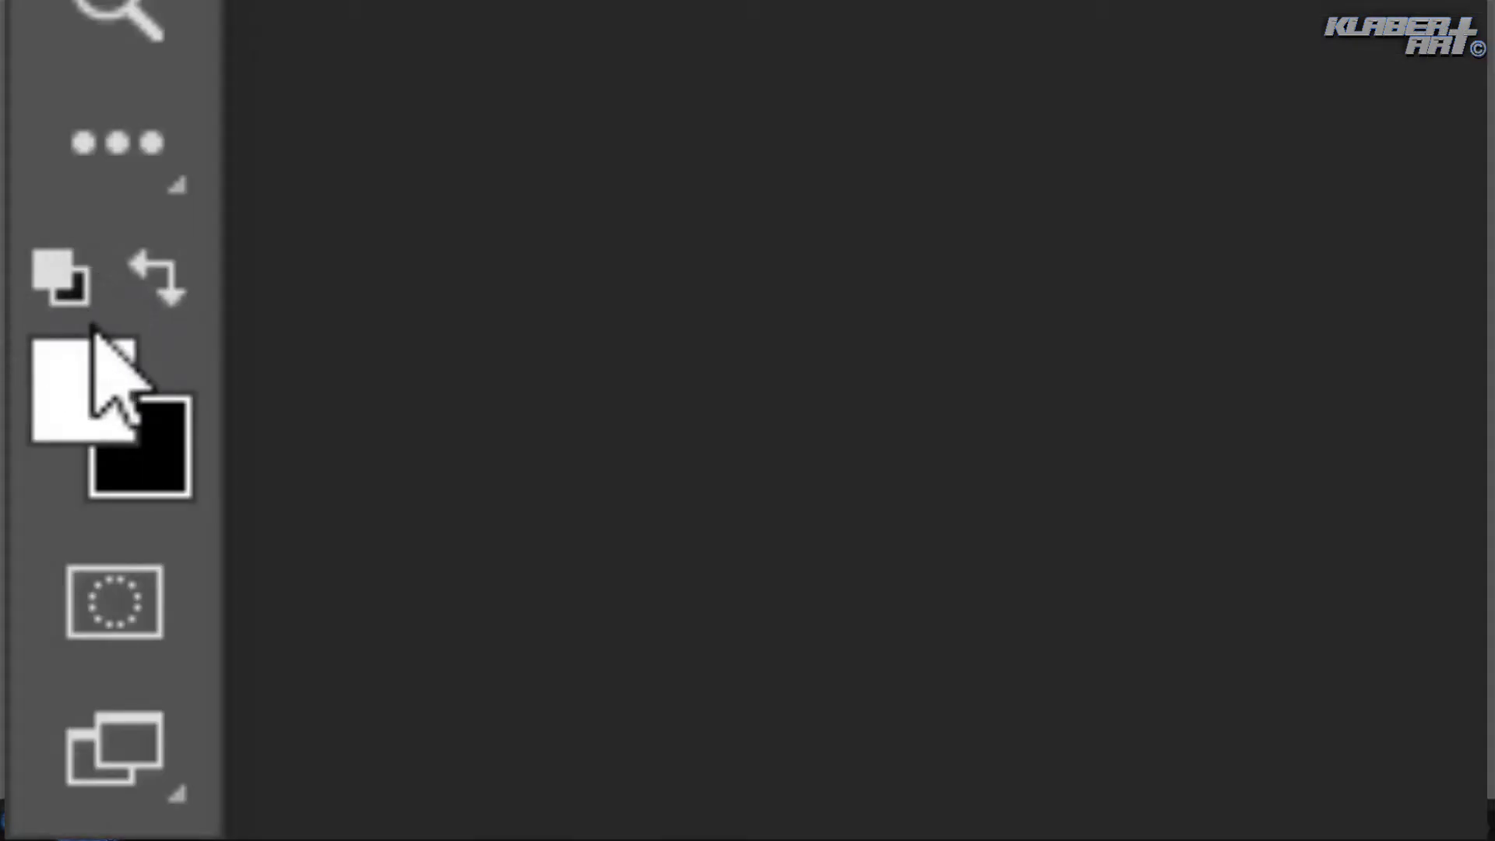
left_click(156, 291)
left_click(156, 290)
left_click(156, 274)
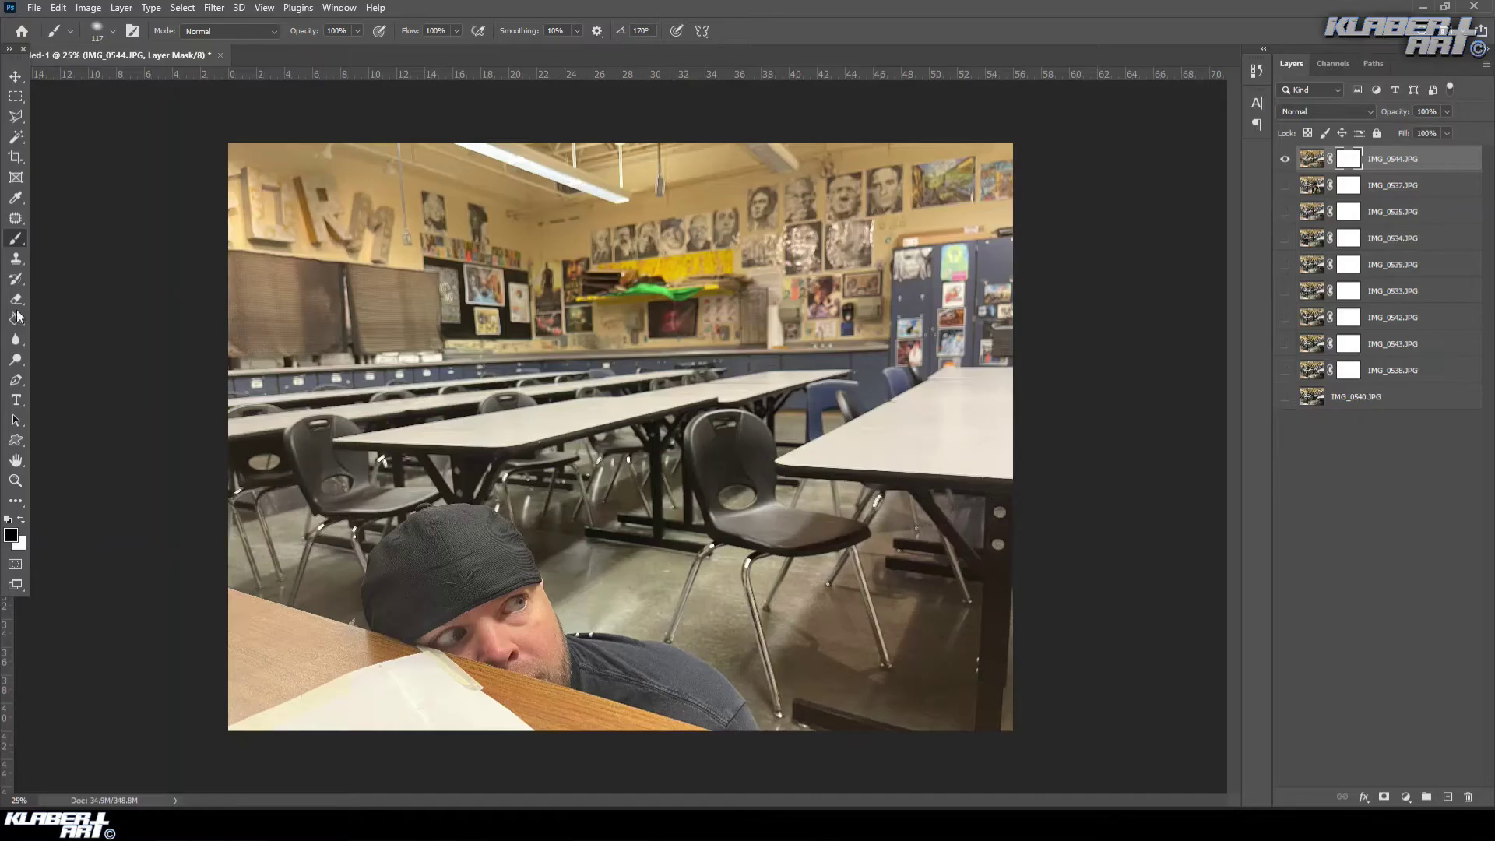
- Set the brush to 0% hardness and a size of 417 px
left_click(16, 241)
left_click(70, 31)
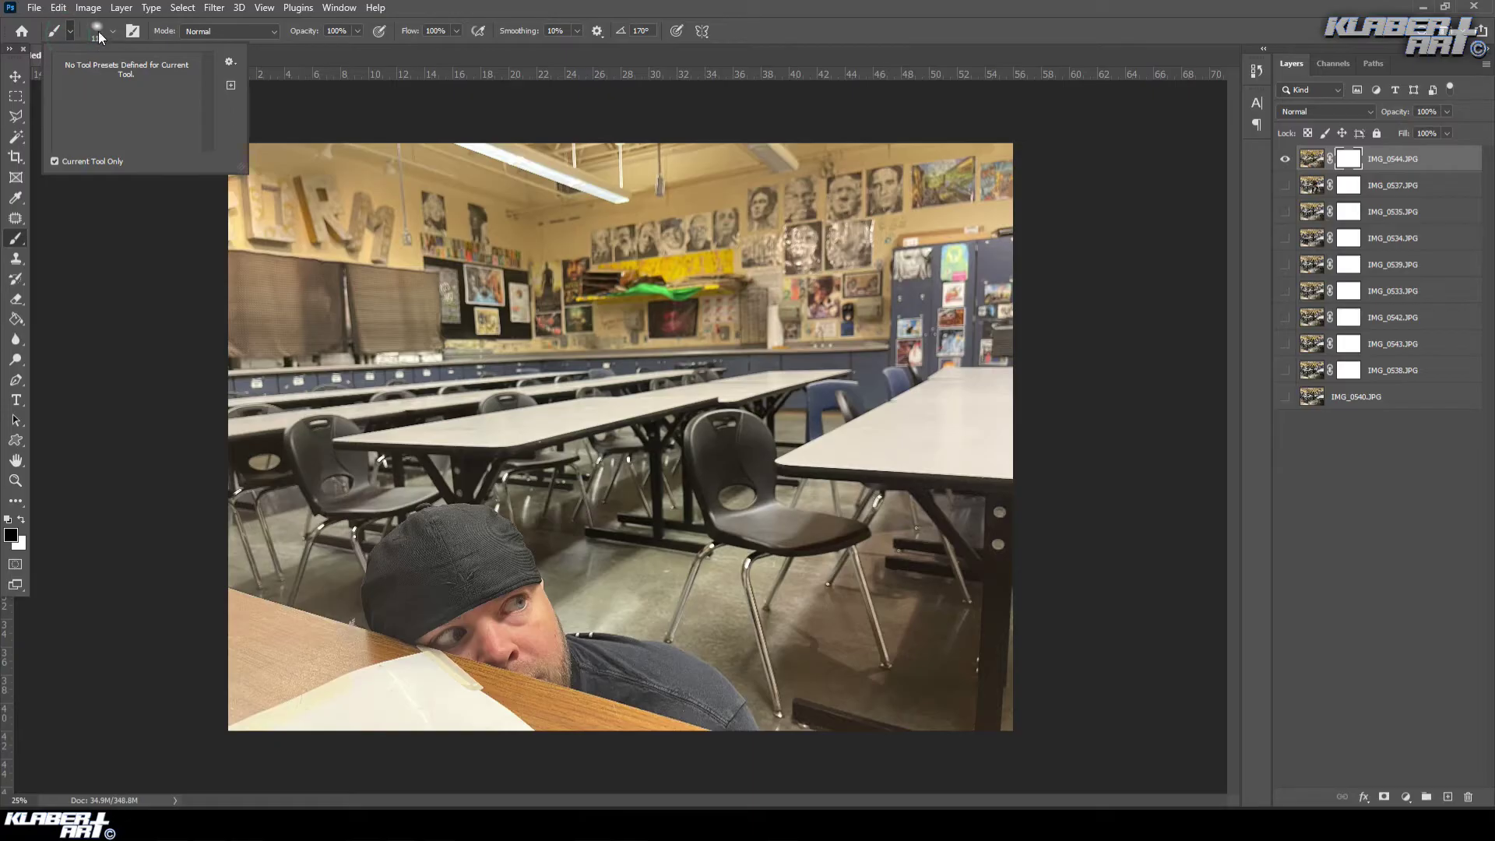
left_click(97, 31)
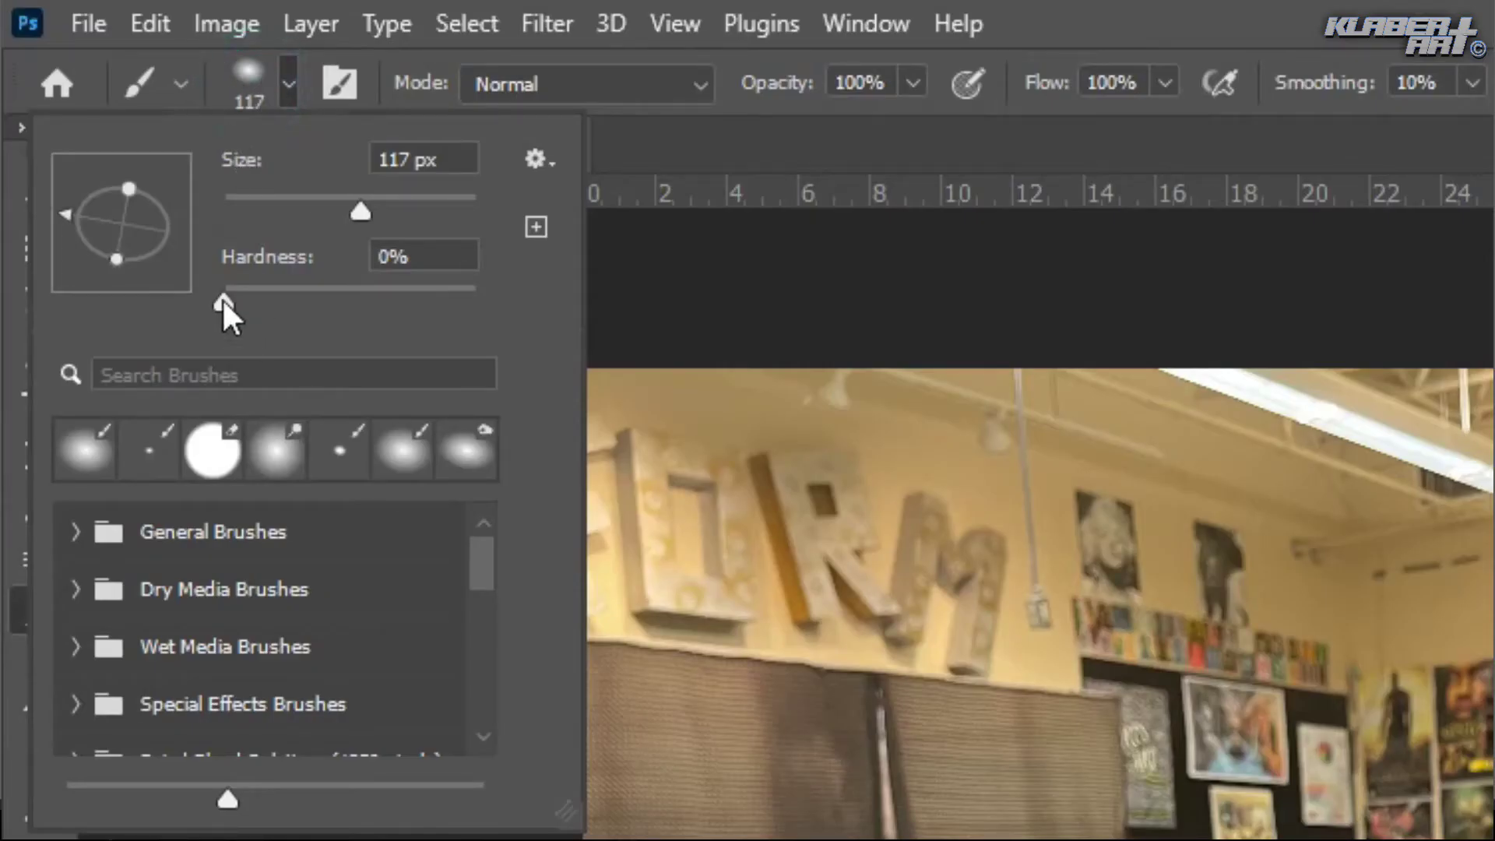
left_click_drag(224, 300, 197, 300)
left_click(219, 304)
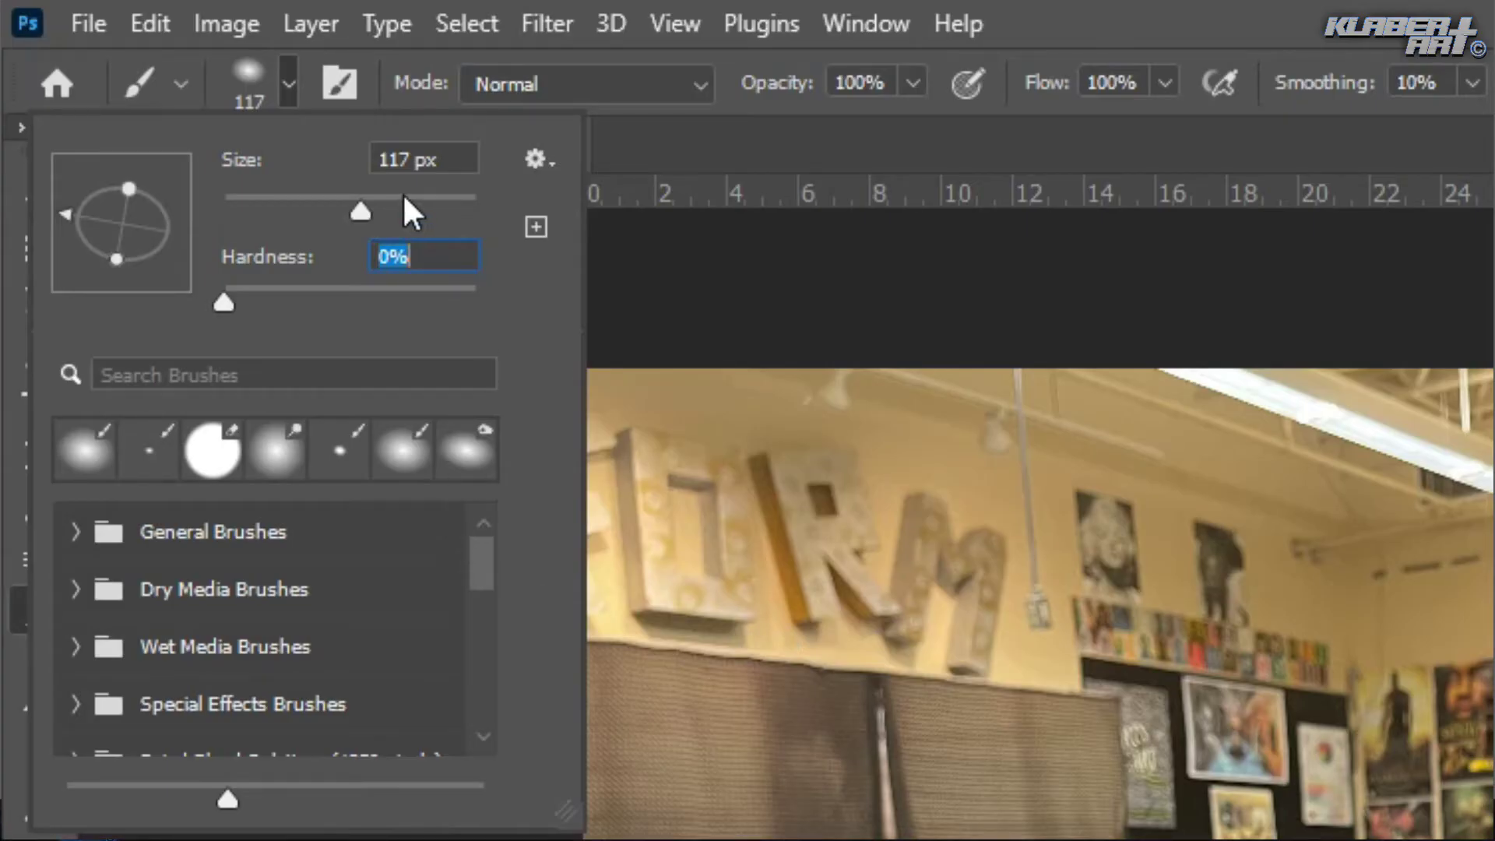
left_click_drag(358, 207, 428, 207)
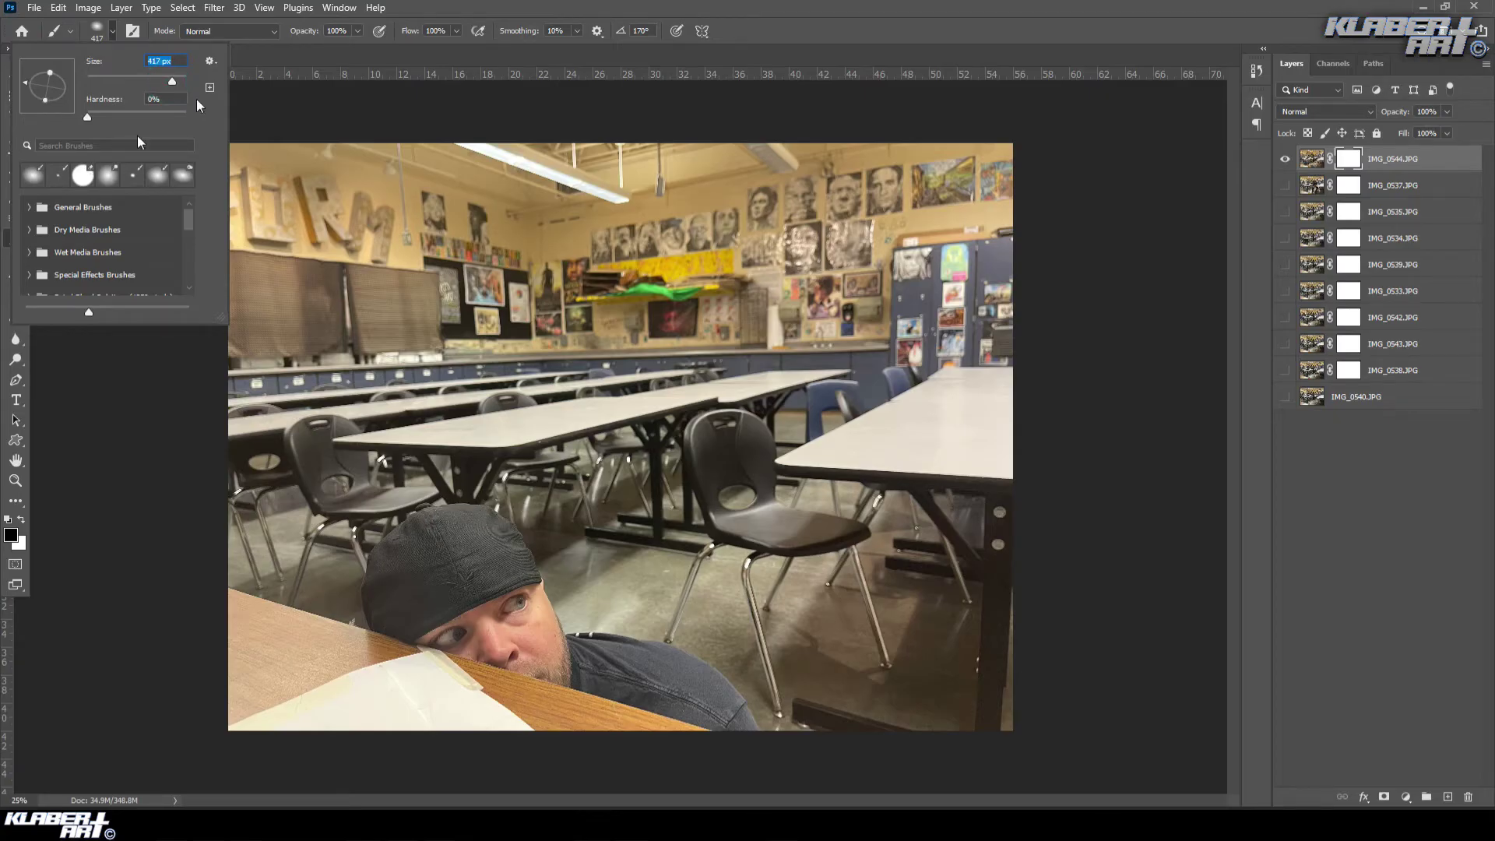
- Paint black on the IMG_0544 layer mask over the man's head, face and shoulder to erase him
left_click(434, 534)
mouse_move(433, 535)
left_mouse_down()
mouse_move(389, 567)
mouse_move(386, 611)
mouse_move(402, 635)
mouse_move(492, 661)
mouse_move(405, 654)
mouse_move(390, 670)
mouse_move(739, 721)
mouse_move(673, 666)
mouse_move(599, 650)
mouse_move(468, 515)
mouse_move(460, 592)
mouse_move(623, 681)
mouse_move(483, 592)
mouse_move(424, 592)
left_mouse_up()
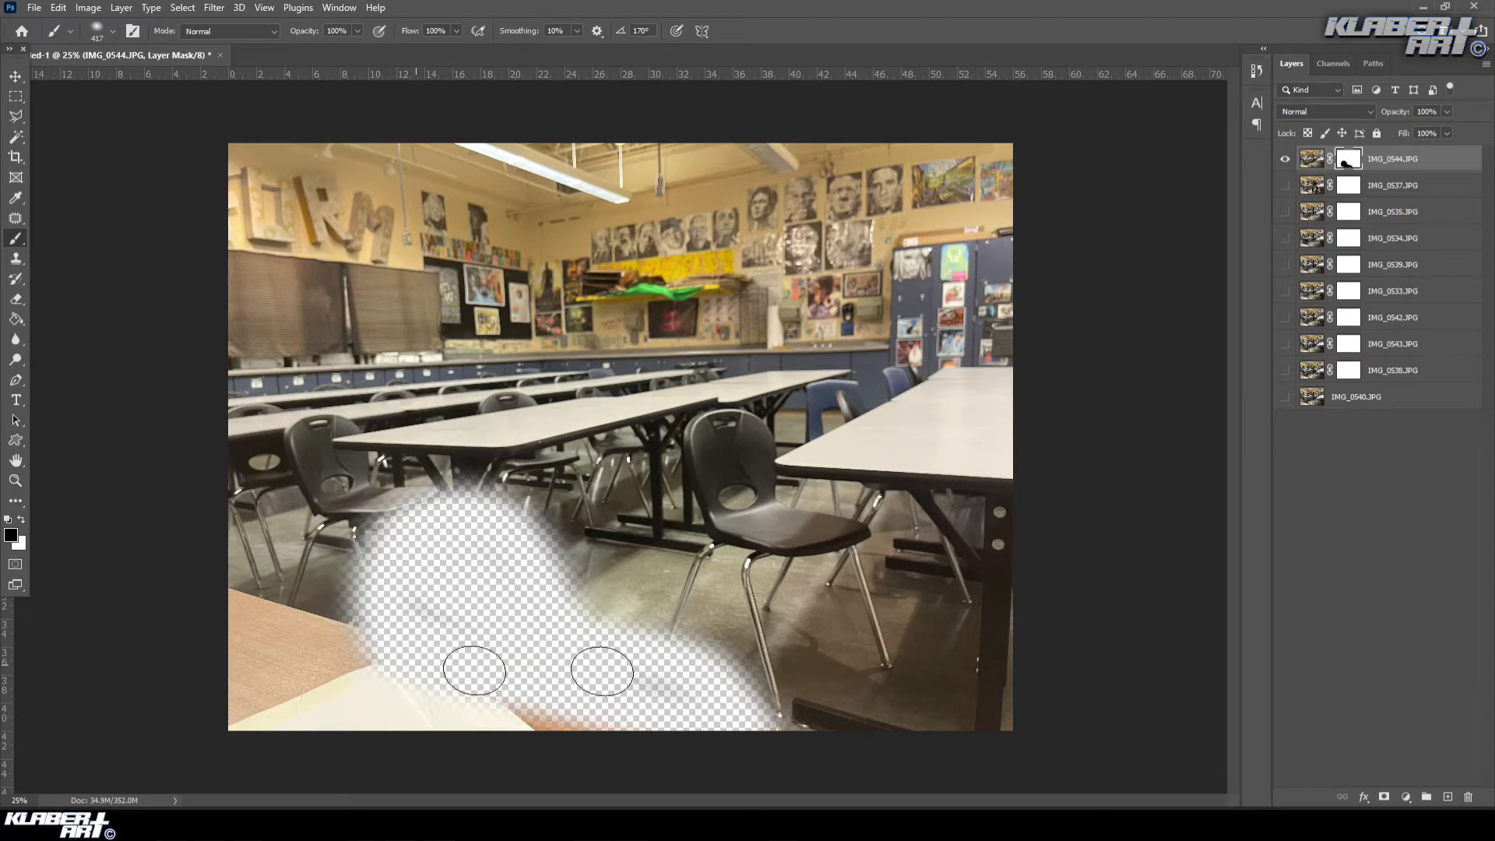
- Invert the IMG_0544 layer mask so only the painted area of the man remains visible
left_click(92, 9)
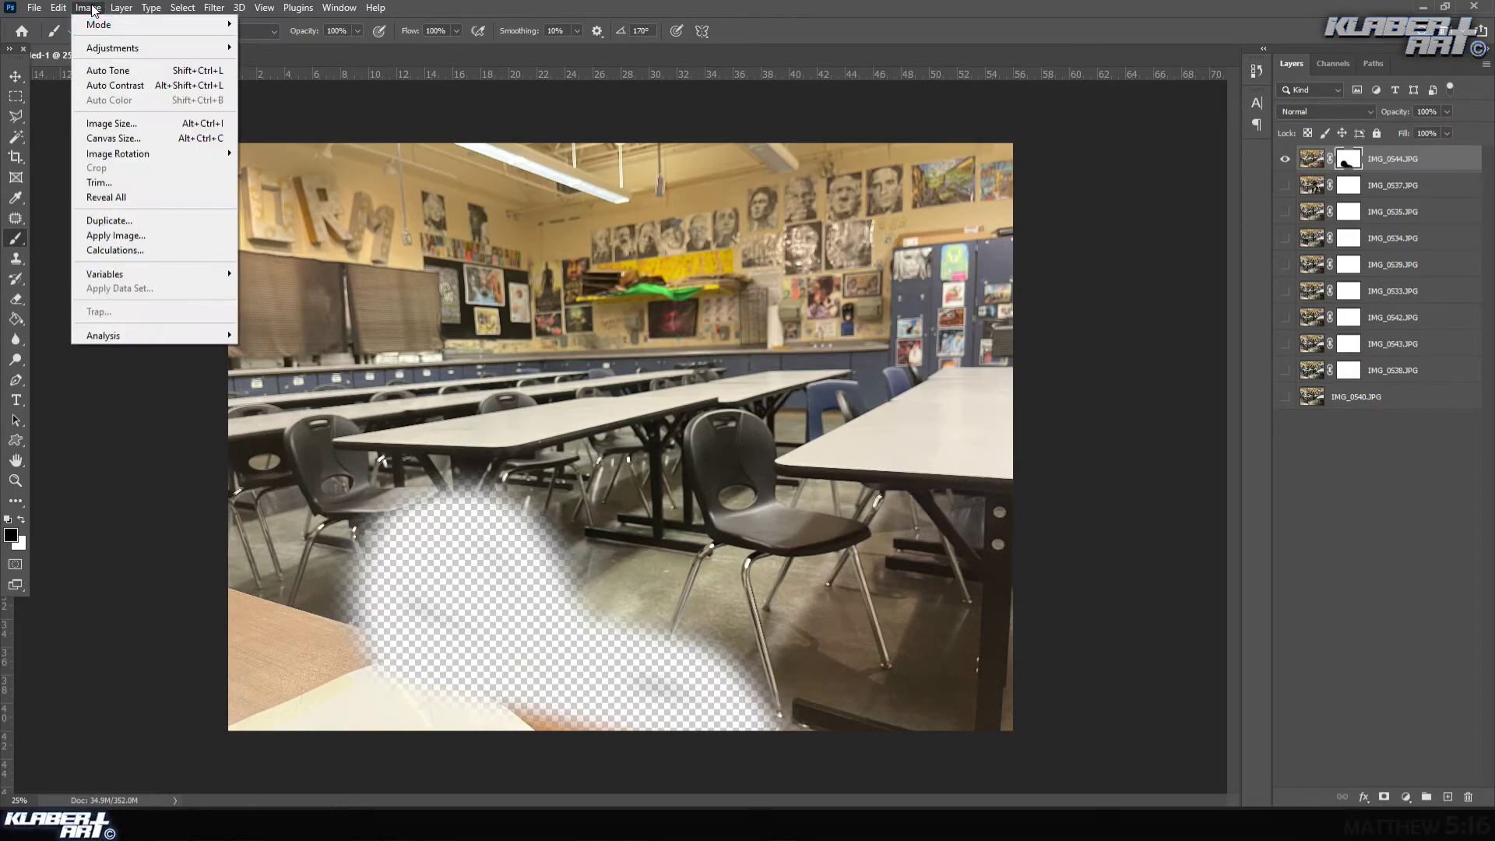
mouse_move(114, 51)
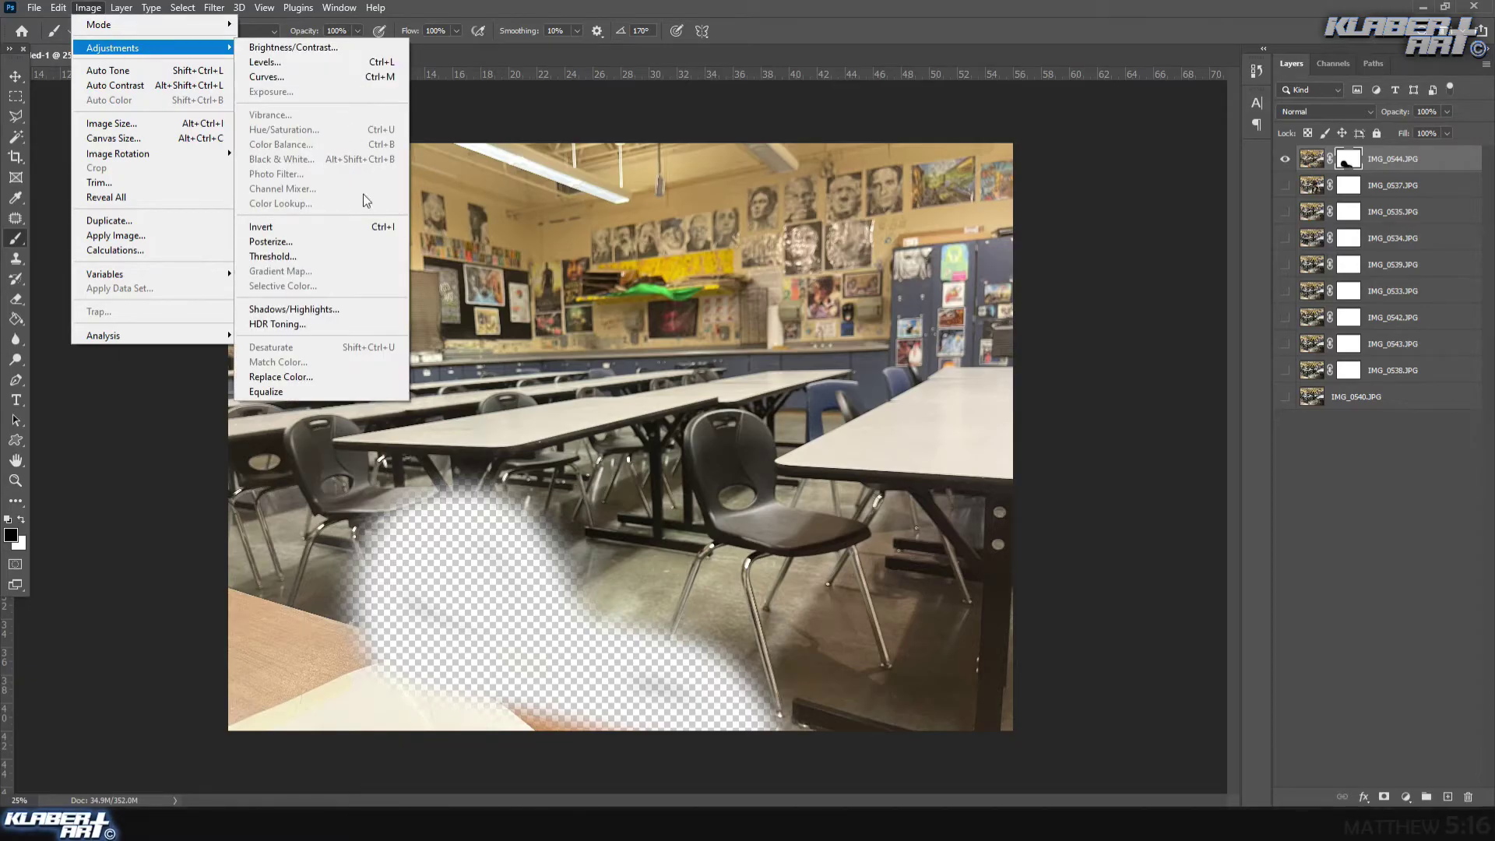
left_click(360, 227)
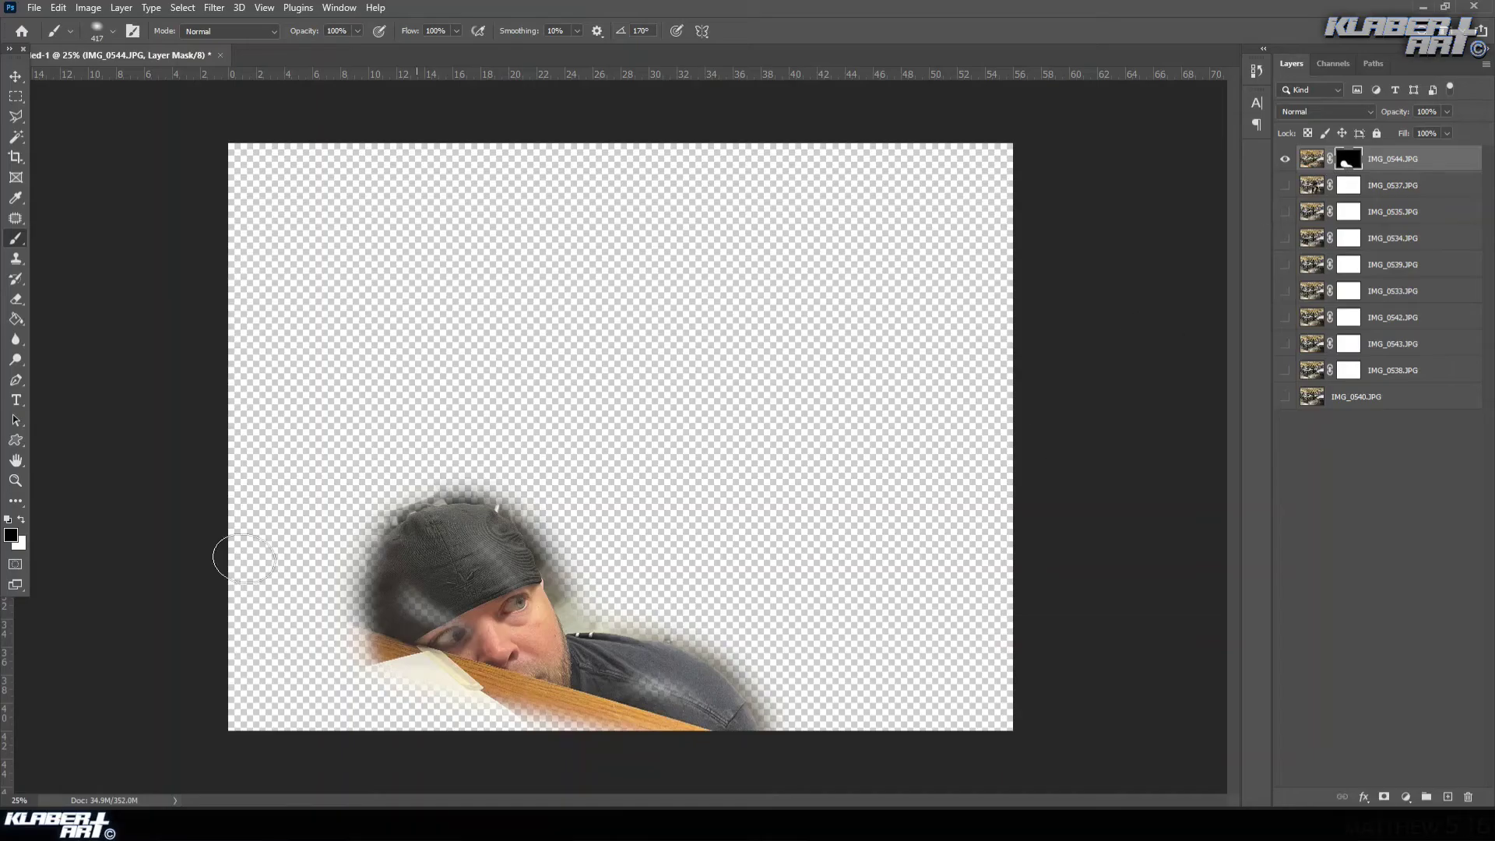
- Paint white with the Brush on the IMG_0544 mask over the faint patches of the man's hat and face
left_click(15, 481)
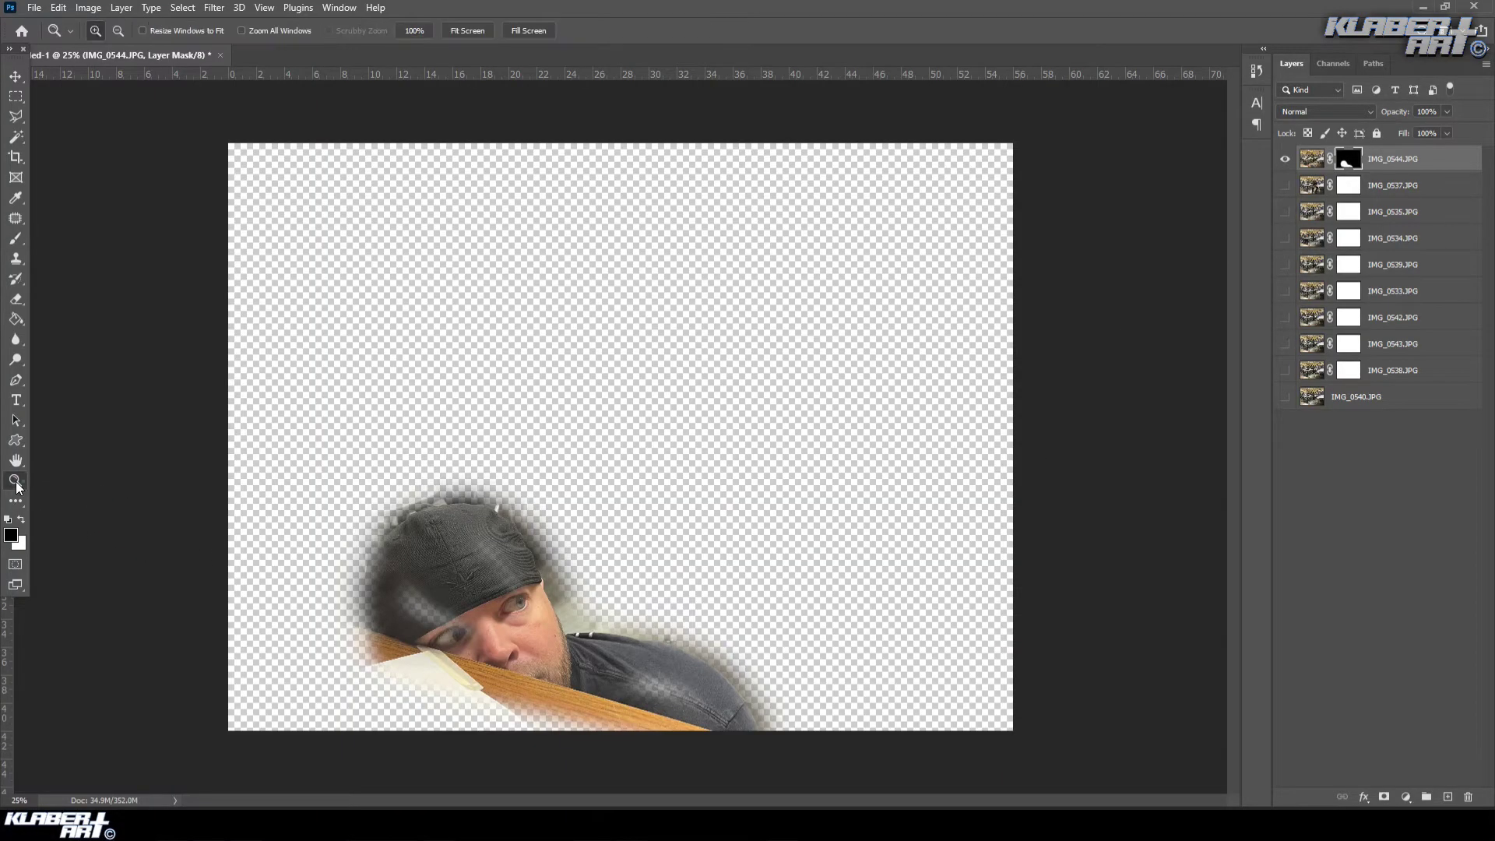
left_click_drag(373, 524, 510, 677)
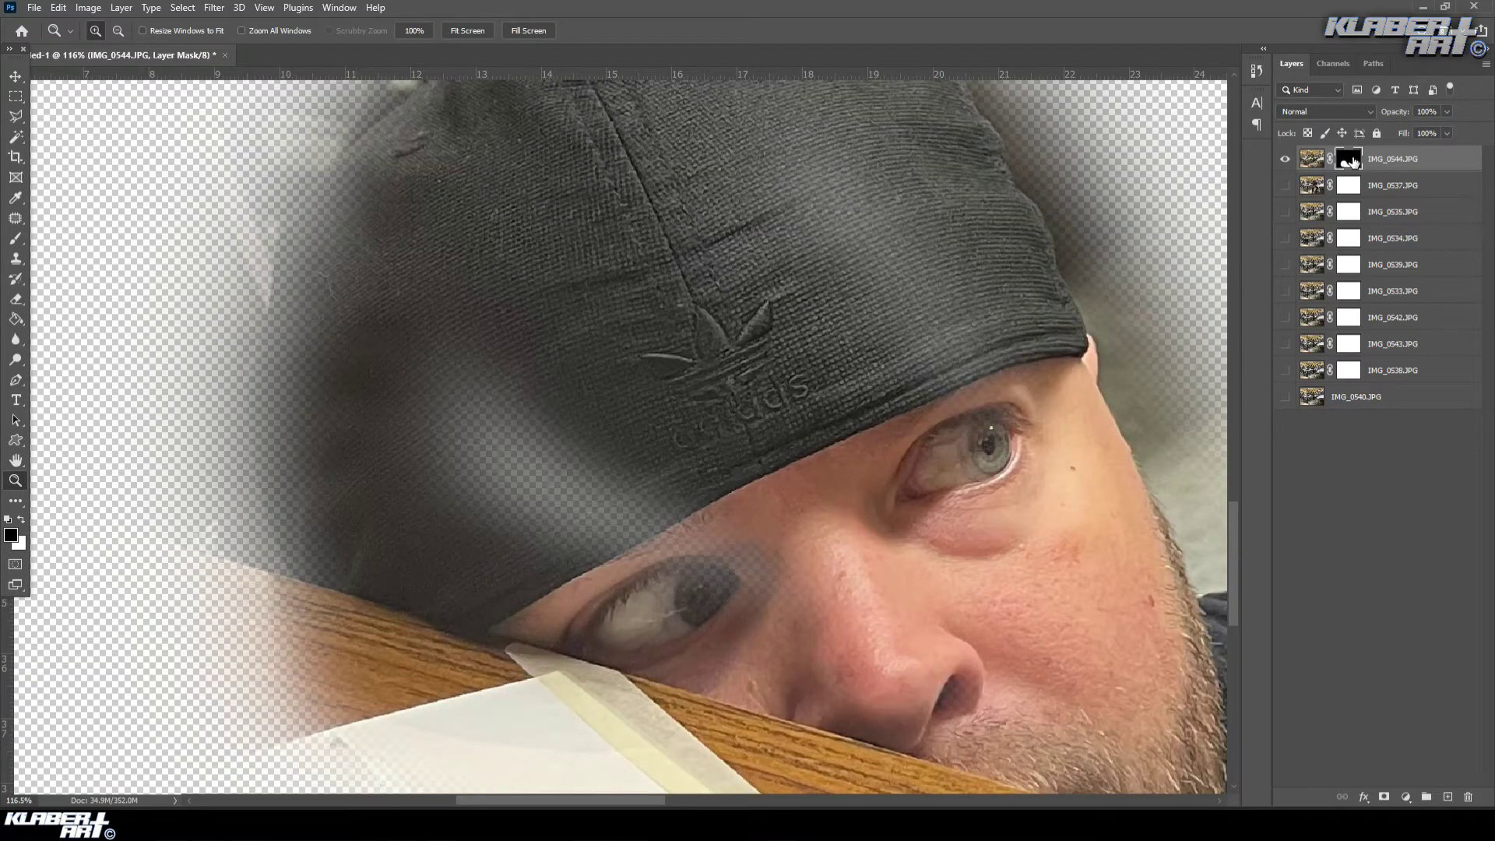
left_click(22, 519)
left_click(19, 244)
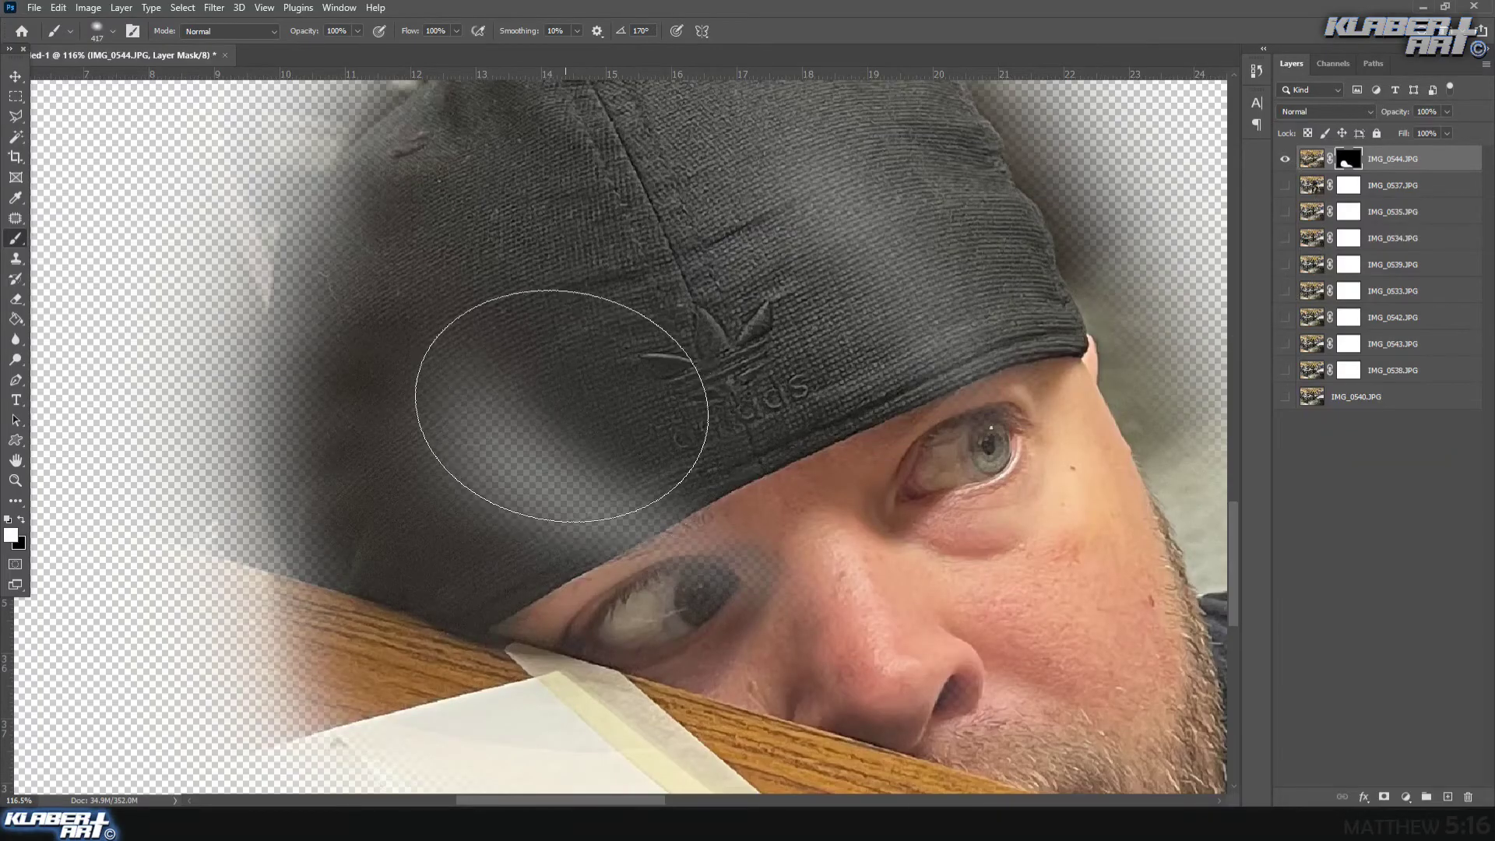
mouse_move(562, 405)
left_mouse_down()
mouse_move(606, 493)
mouse_move(685, 479)
mouse_move(553, 527)
mouse_move(360, 525)
mouse_move(297, 546)
mouse_move(341, 370)
mouse_move(383, 290)
mouse_move(317, 395)
mouse_move(462, 401)
left_mouse_up()
scroll(461, 401, "up", 3)
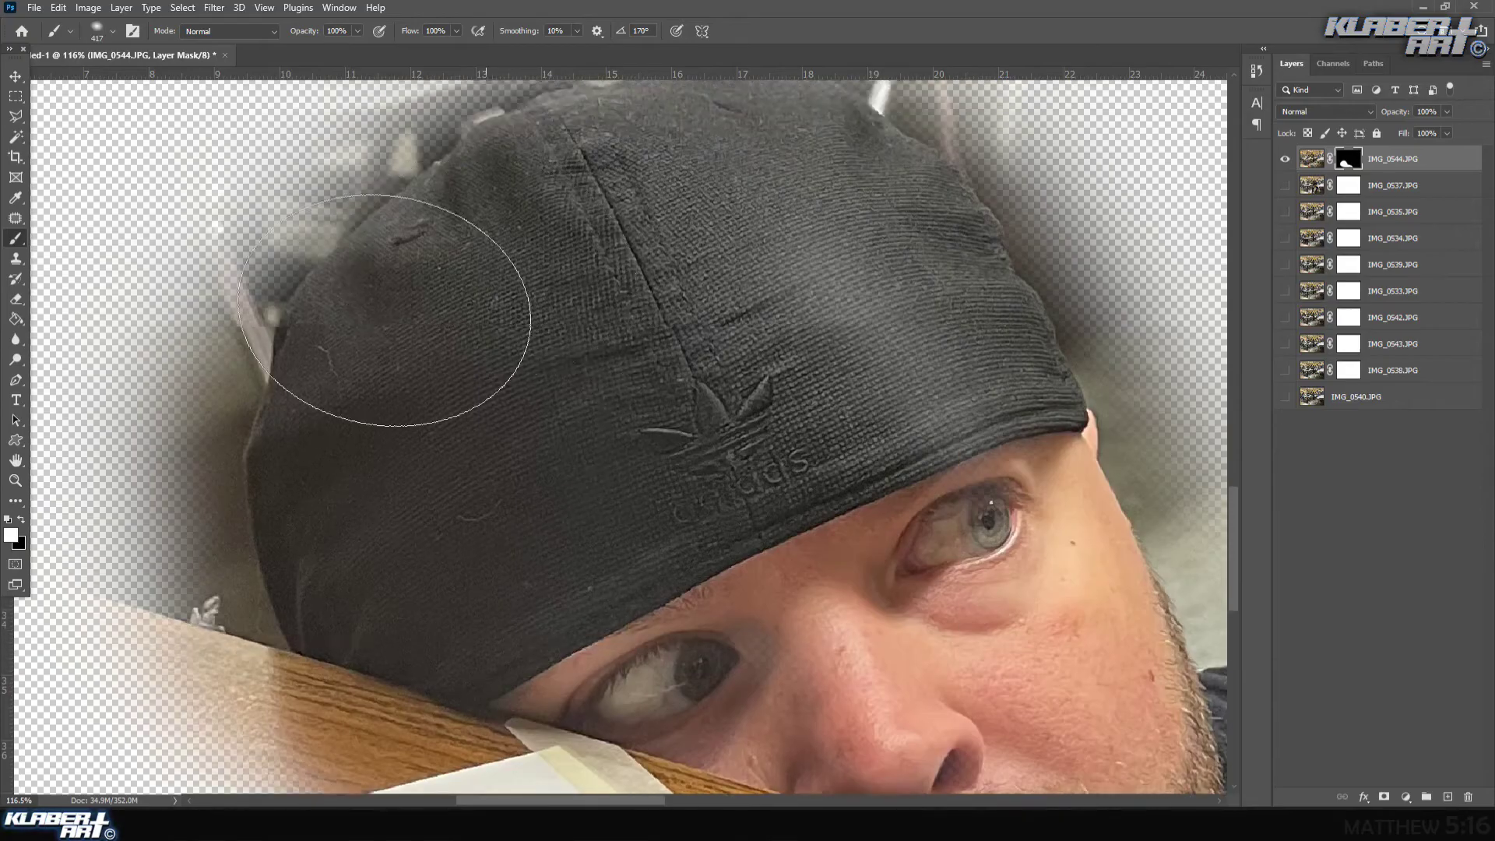
mouse_move(865, 254)
left_mouse_down()
mouse_move(1064, 529)
mouse_move(1049, 578)
mouse_move(993, 605)
mouse_move(1022, 625)
mouse_move(862, 334)
left_mouse_up()
mouse_move(437, 493)
left_mouse_down()
mouse_move(658, 444)
mouse_move(679, 462)
left_mouse_up()
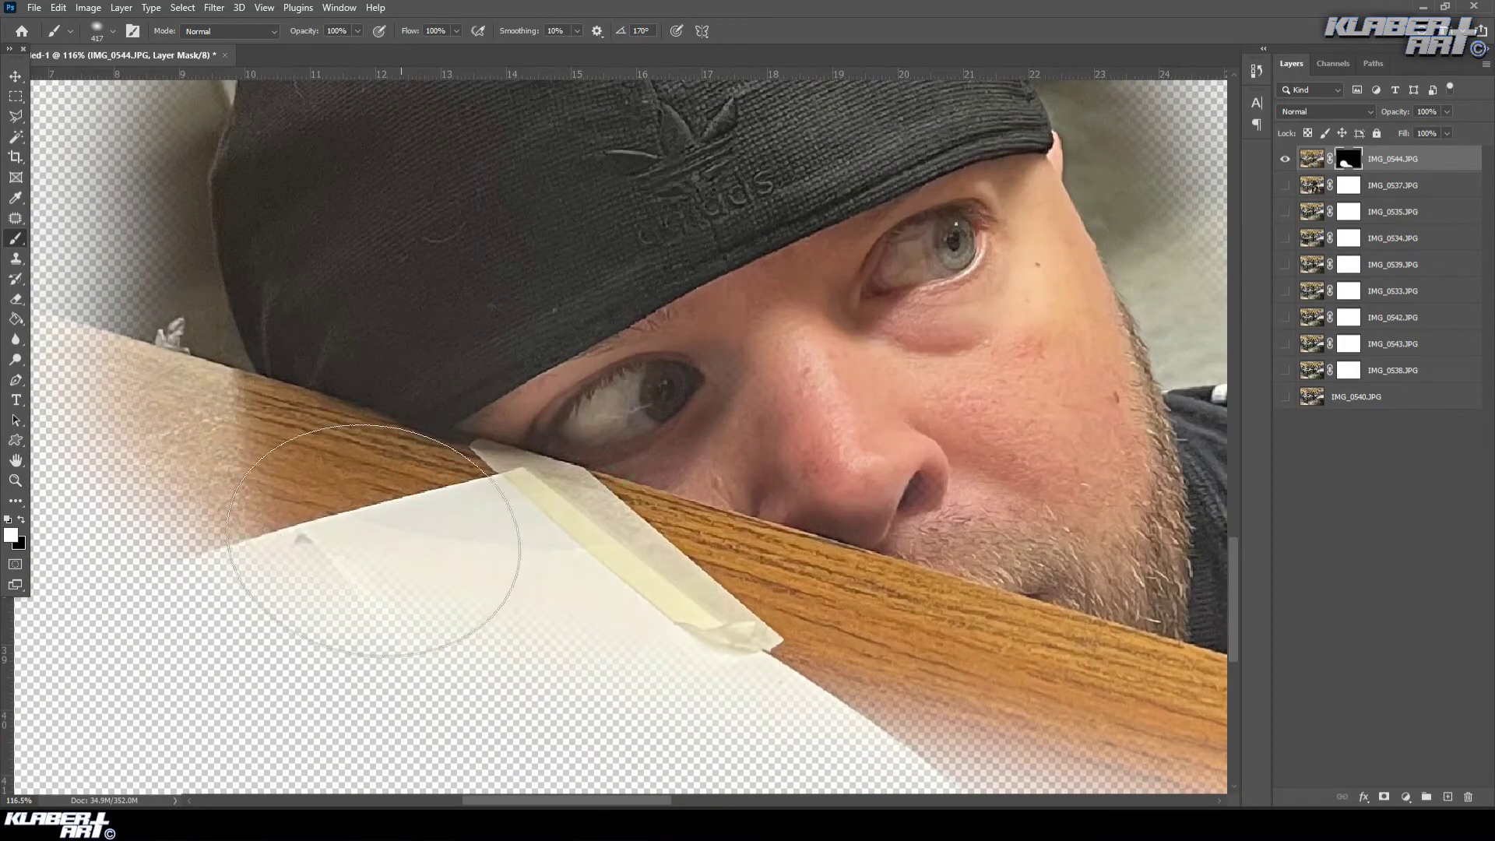
- Paint white on the IMG_0544 mask over the faint parts of the shoulder and desk edge, and fit the image on screen
left_click_drag(1039, 623, 410, 309)
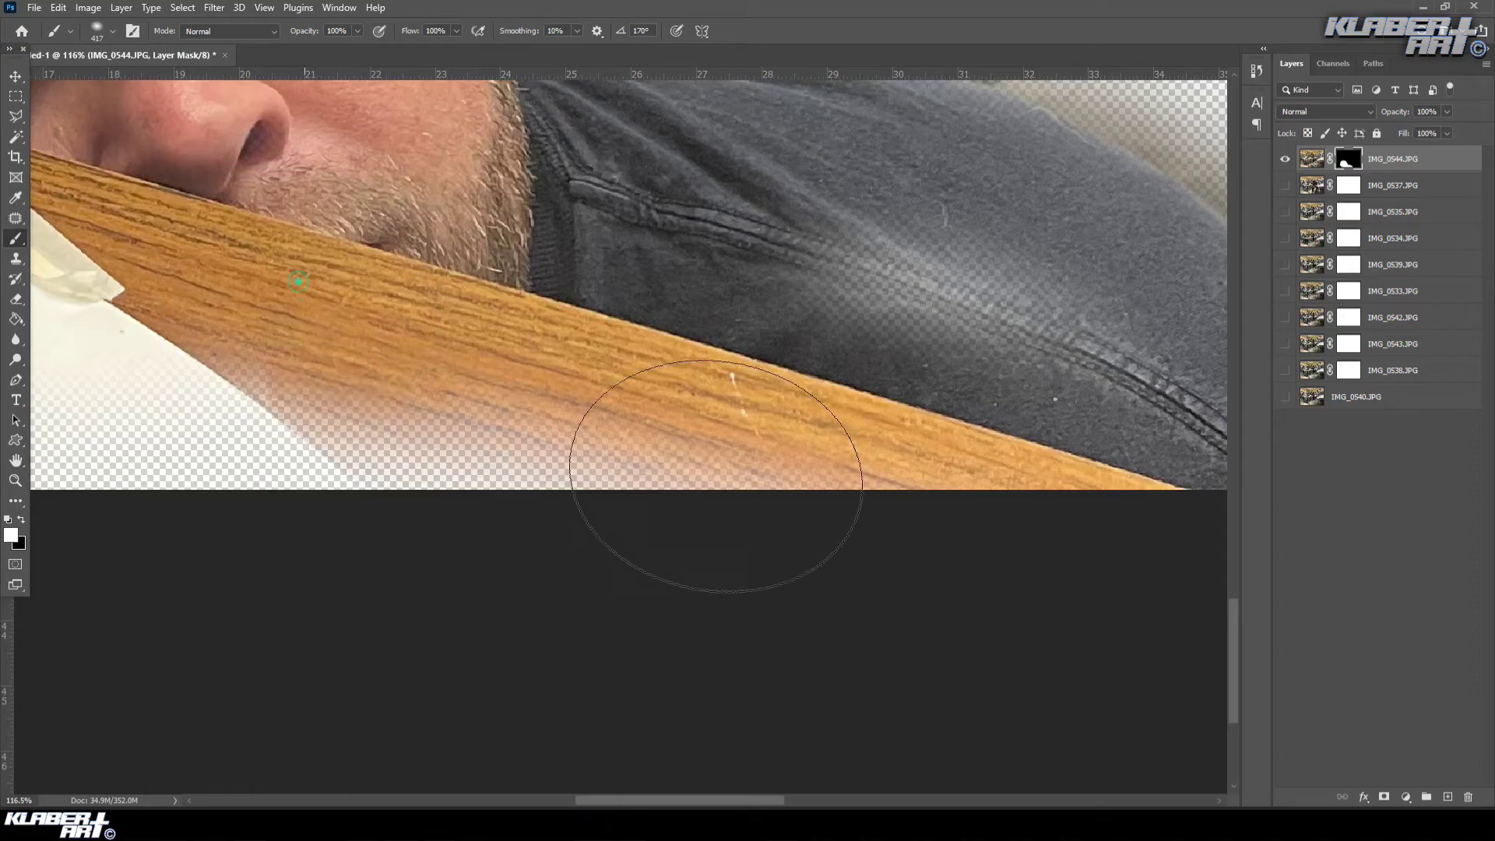
mouse_move(884, 292)
left_mouse_down()
mouse_move(549, 381)
mouse_move(493, 327)
left_mouse_up()
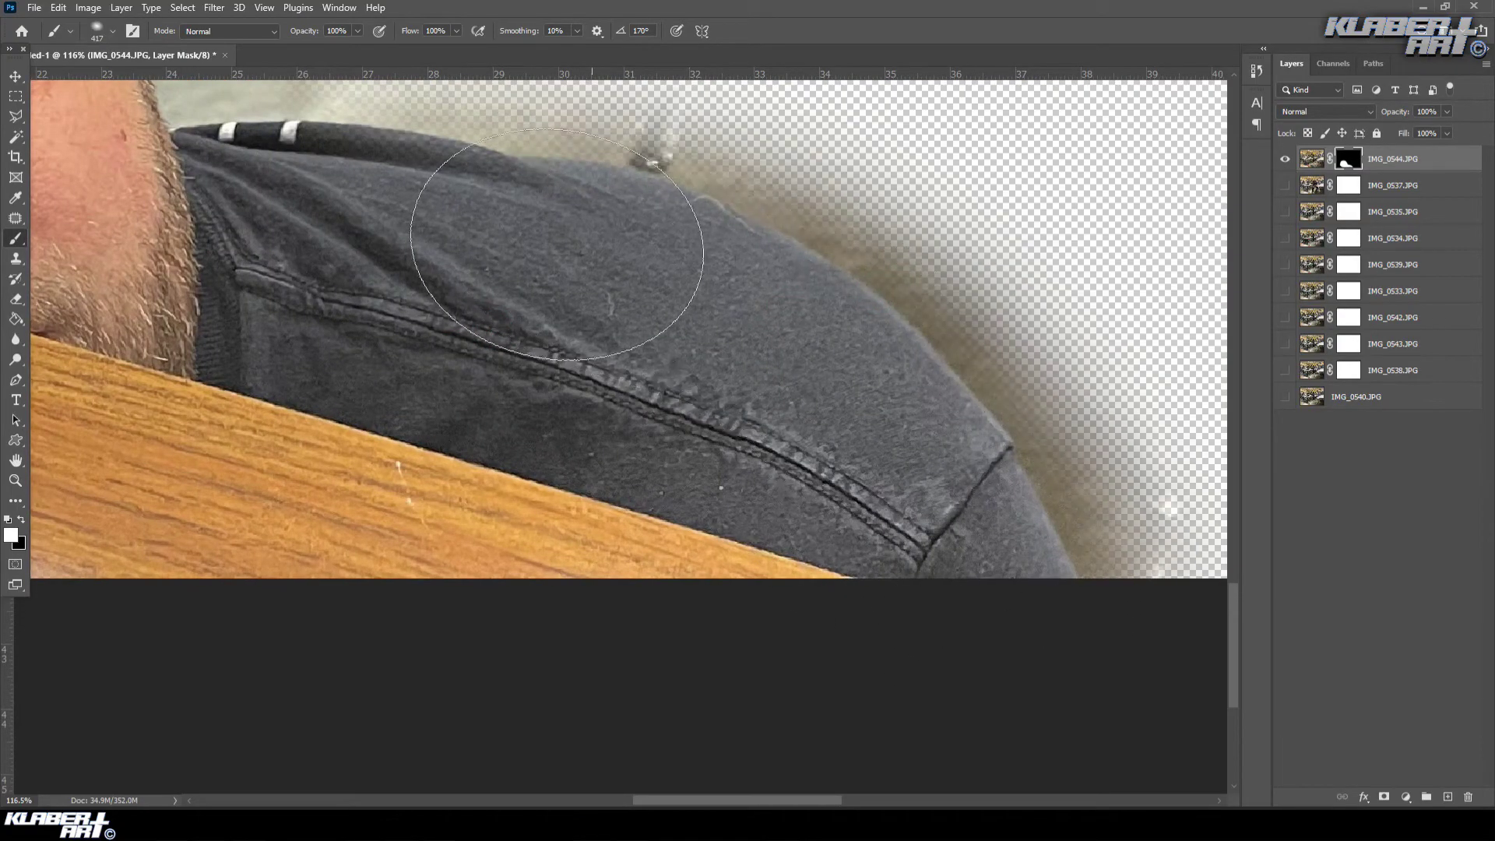
left_click_drag(421, 246, 718, 471)
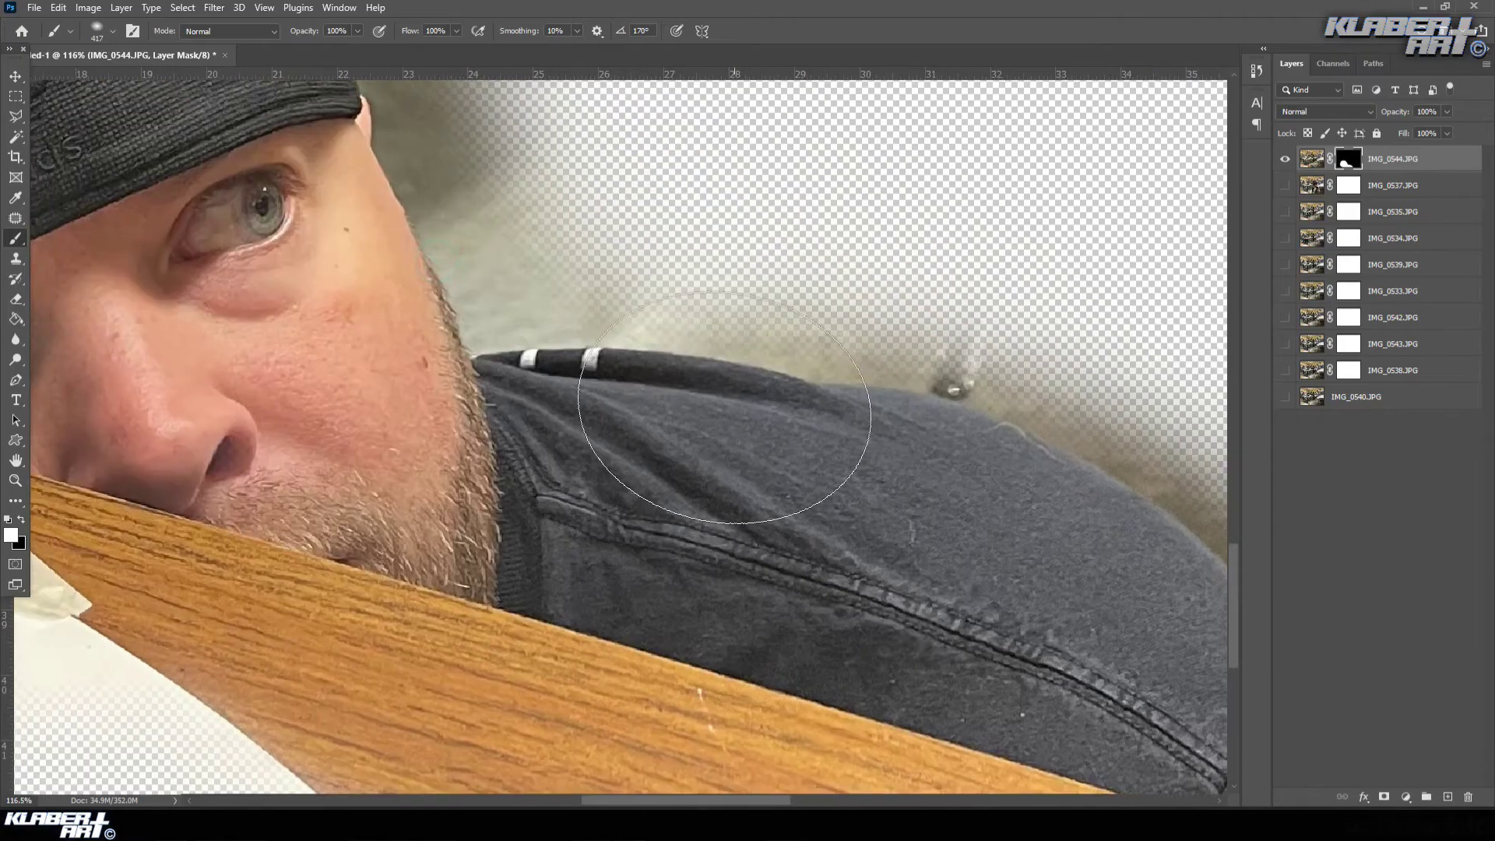
left_click_drag(344, 282, 699, 449)
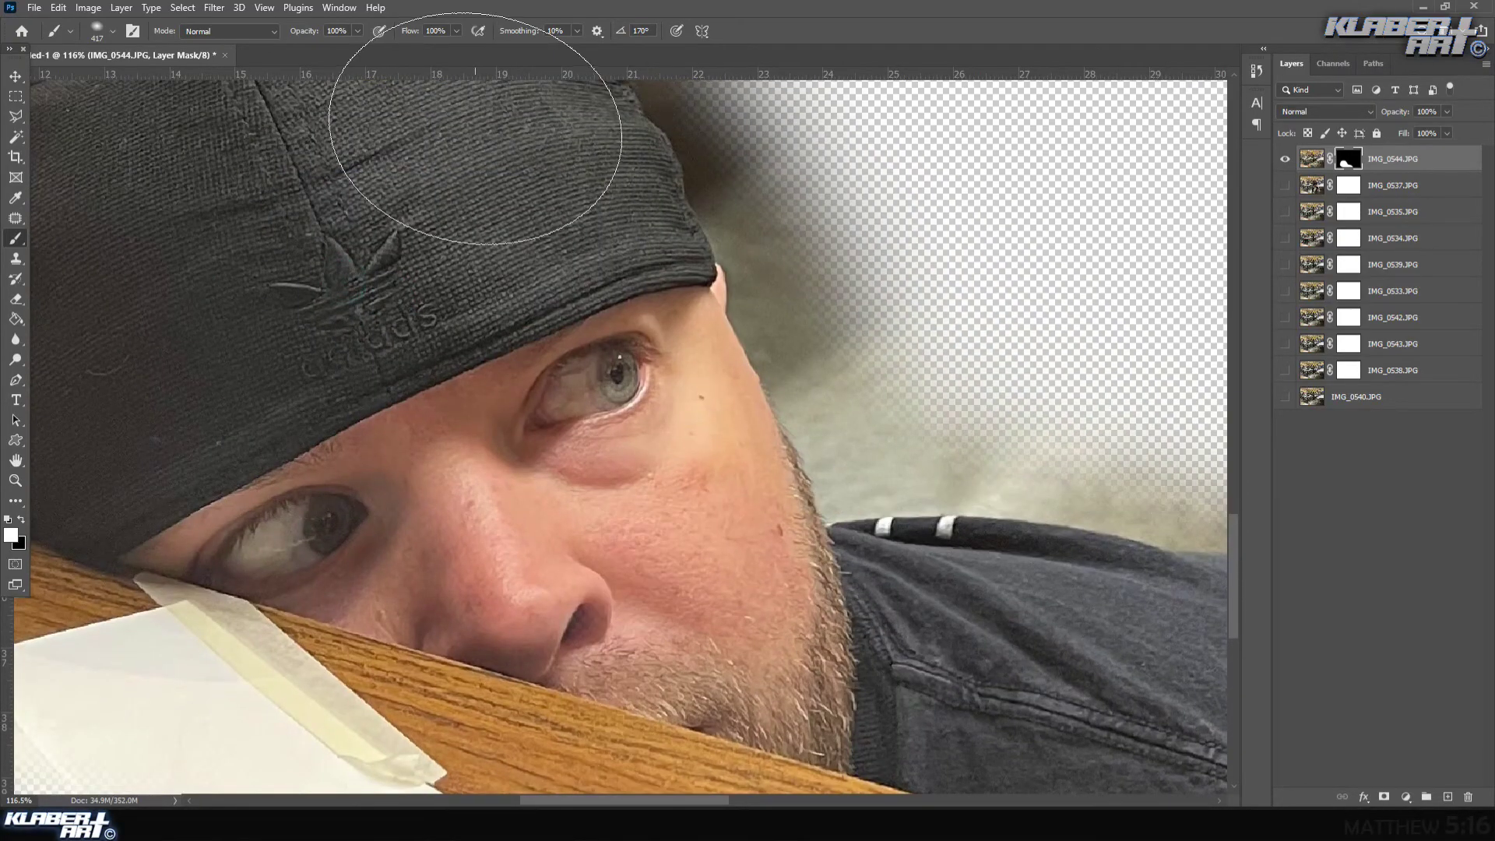
left_click(264, 7)
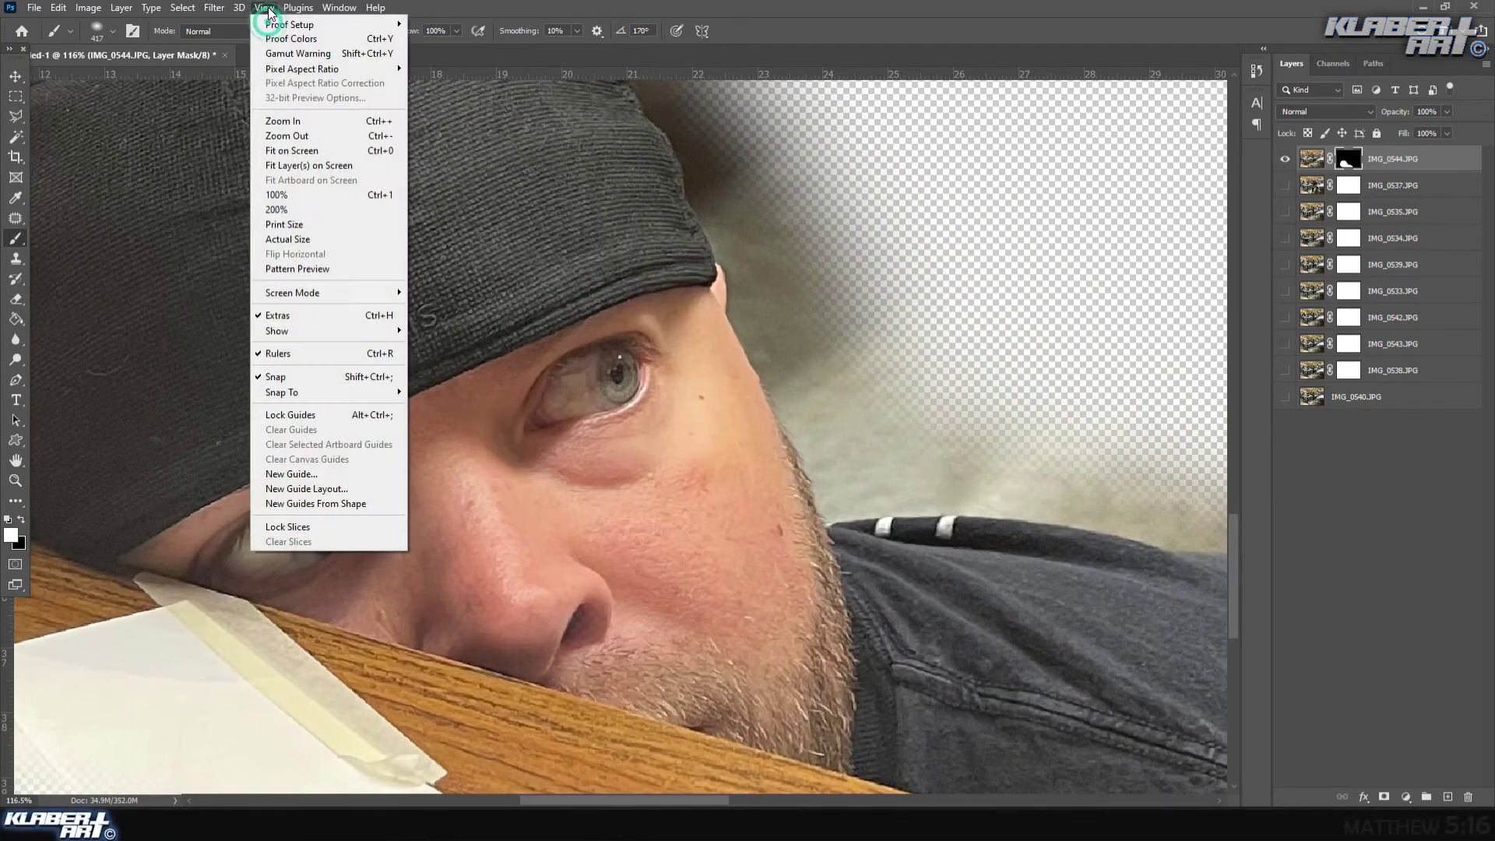
left_click(295, 150)
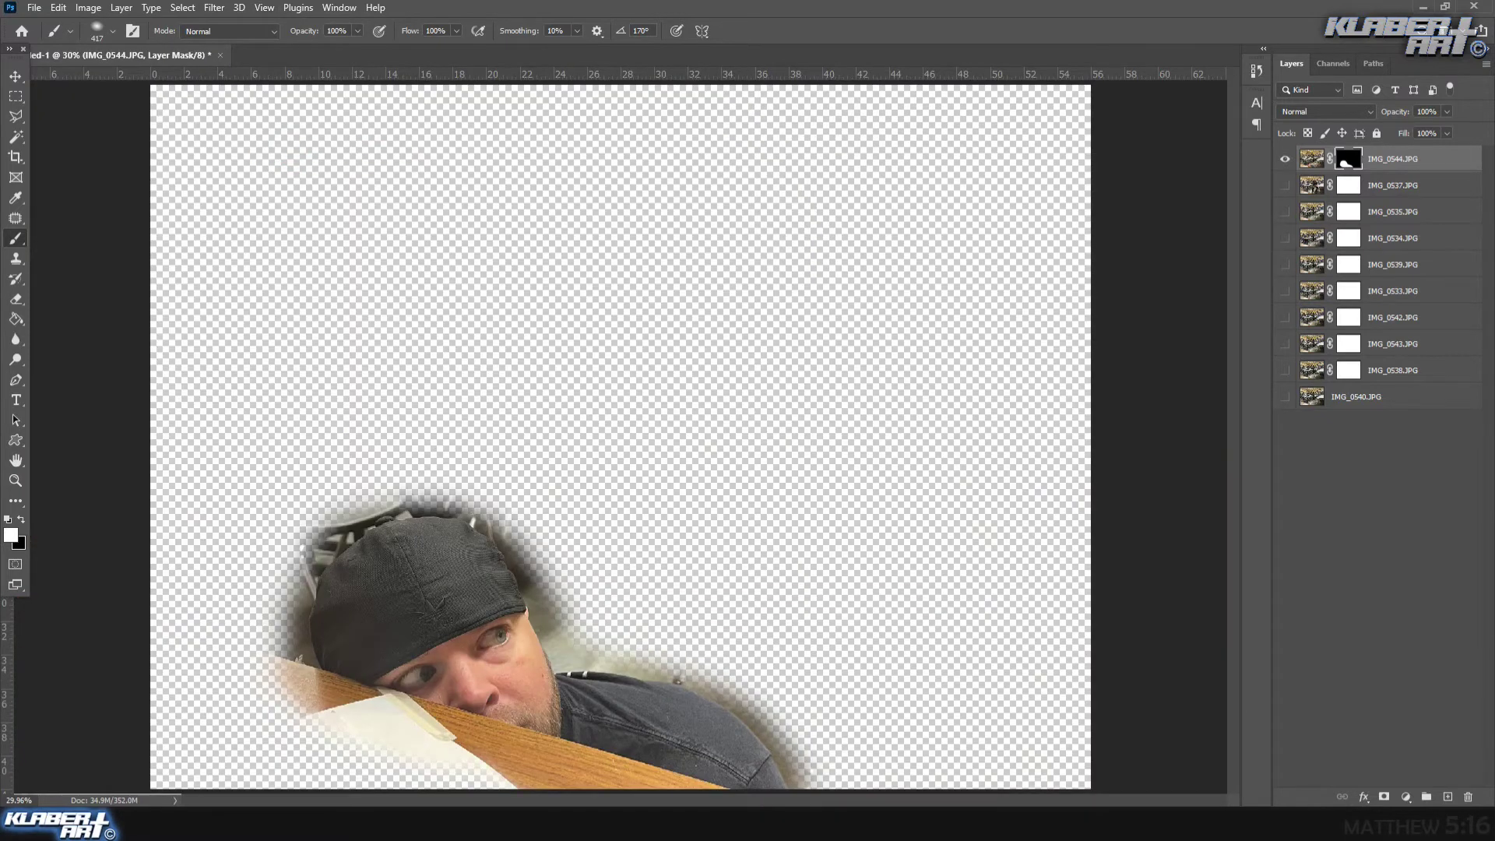
- Check the IMG_0544 cutout against the IMG_0540 background, and hide both layers
left_click(1286, 398)
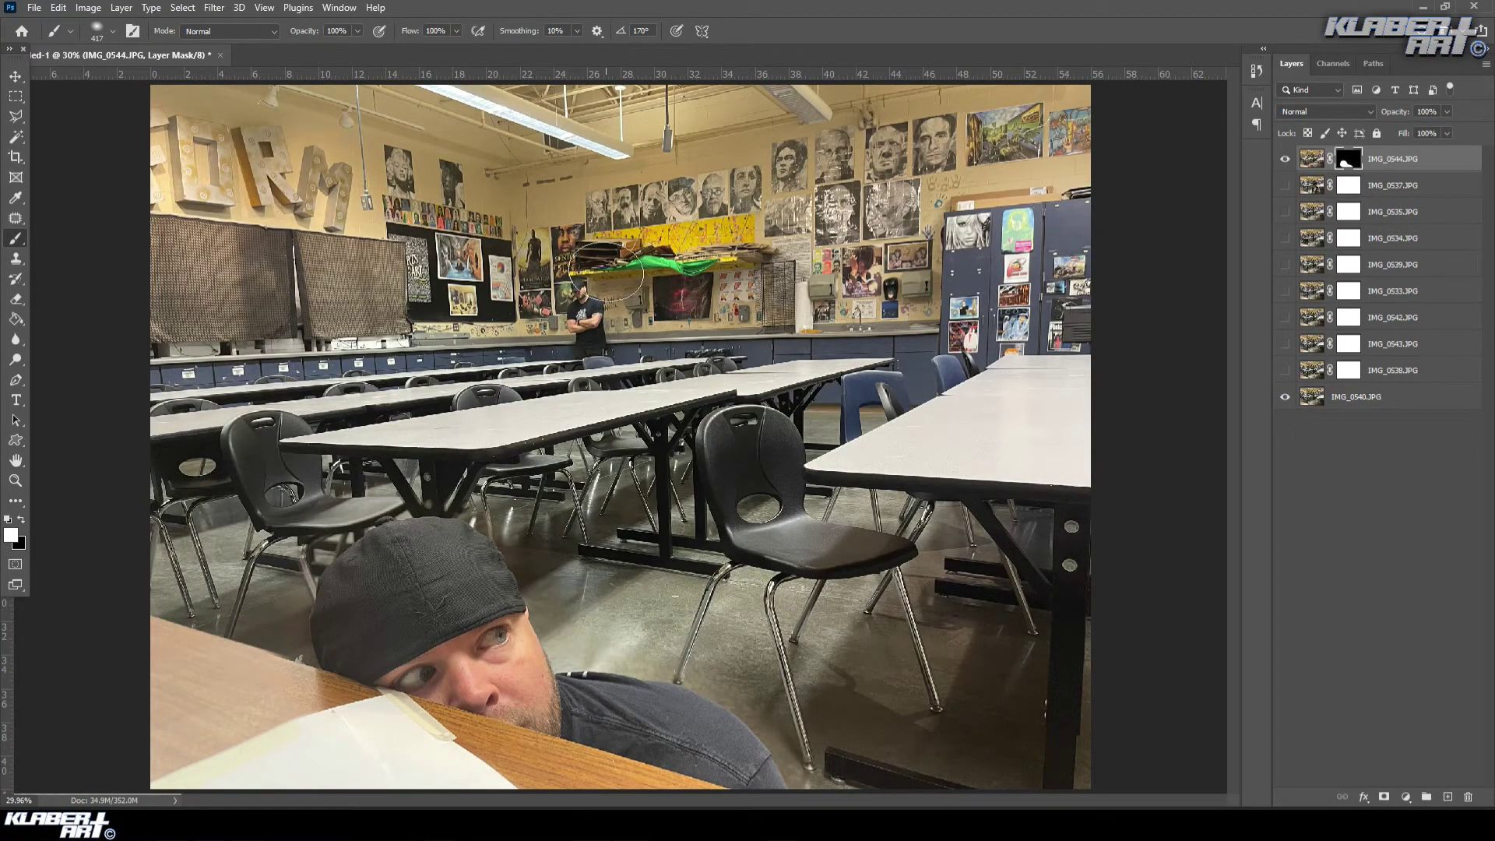
left_click(1286, 161)
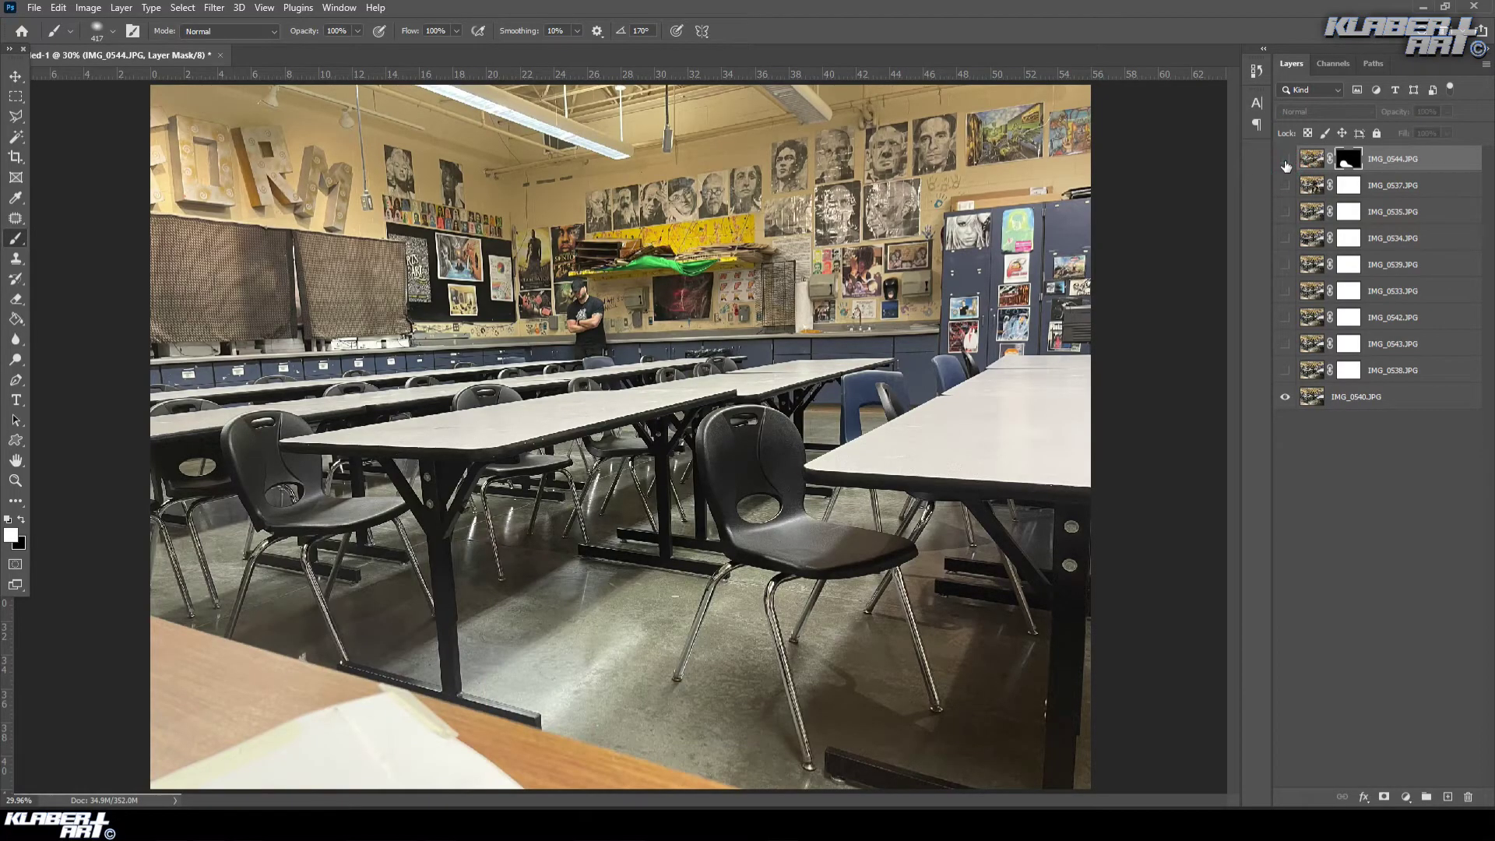
left_click(1286, 398)
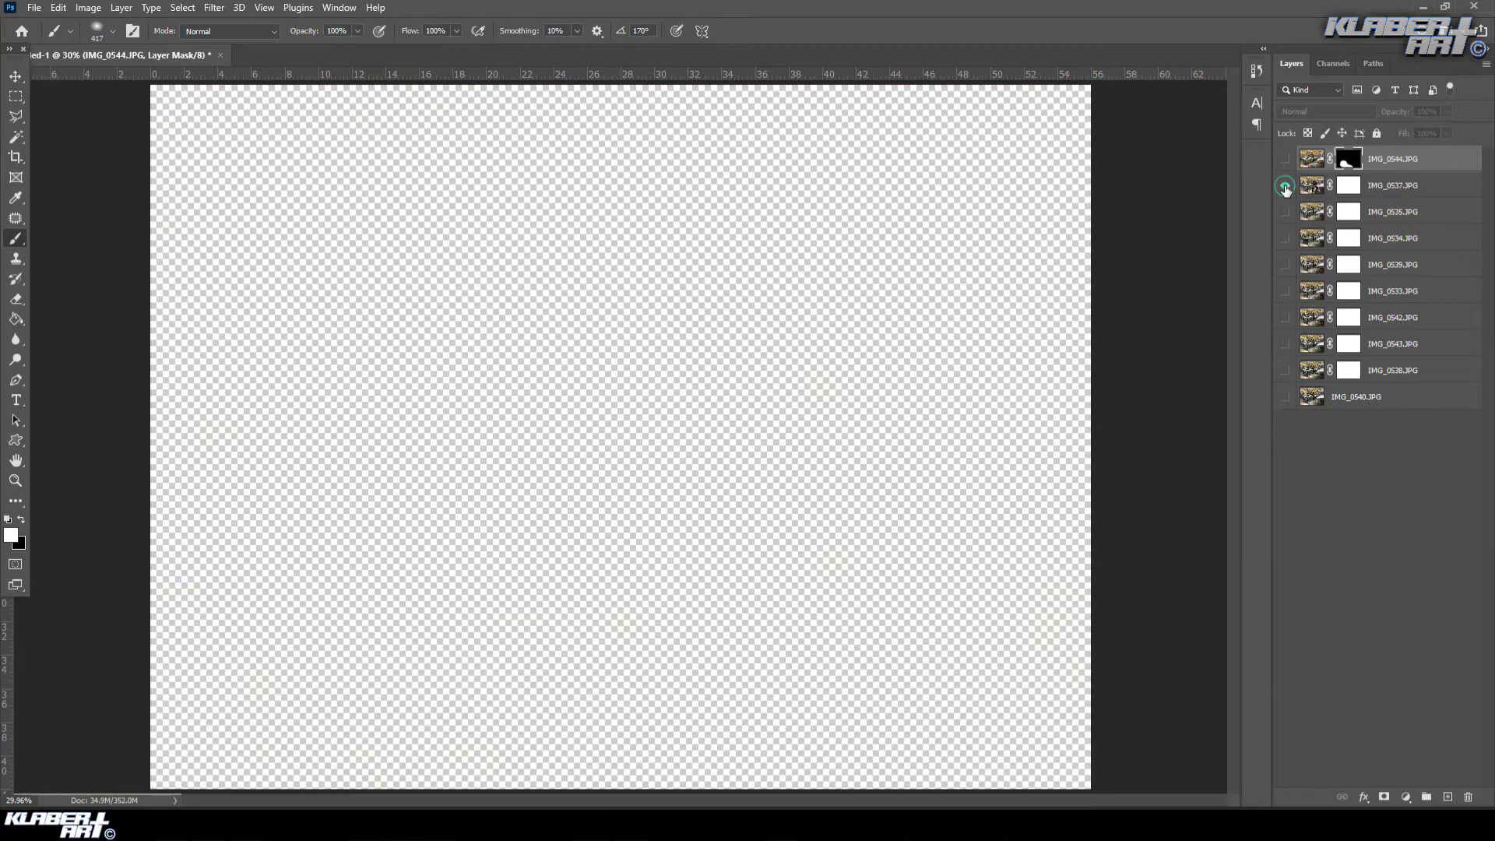
- Show the IMG_0537 layer and paint black on its mask over the whole seated man and his chair
left_click(1286, 187)
left_click(1452, 196)
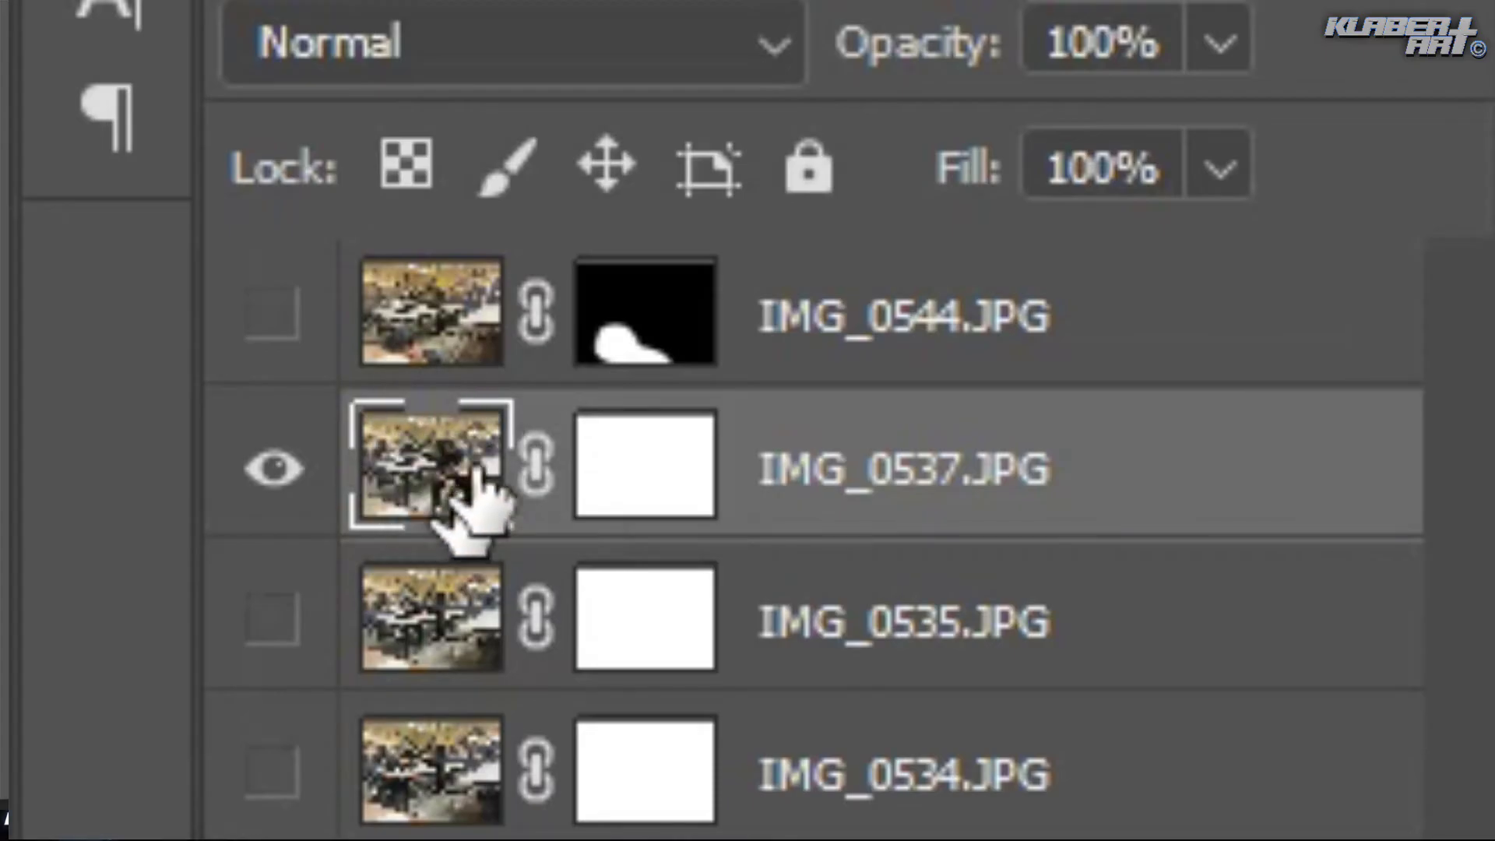
left_click(645, 477)
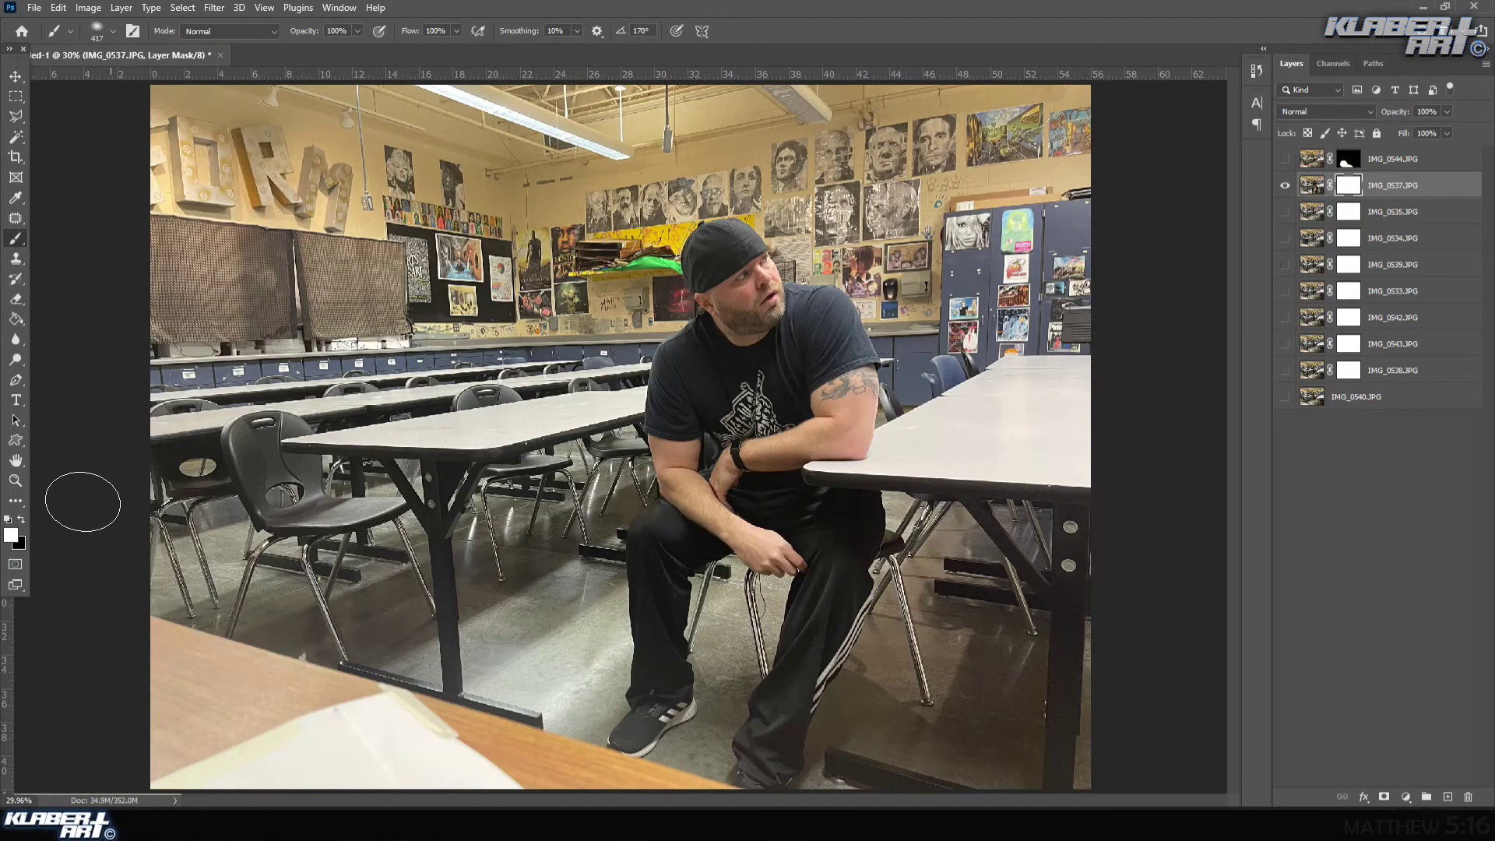
mouse_move(732, 255)
left_mouse_down()
mouse_move(732, 300)
mouse_move(671, 380)
mouse_move(688, 497)
mouse_move(651, 546)
mouse_move(659, 625)
mouse_move(622, 738)
mouse_move(718, 709)
mouse_move(736, 758)
mouse_move(758, 758)
mouse_move(784, 698)
mouse_move(841, 668)
mouse_move(912, 730)
mouse_move(834, 680)
mouse_move(858, 547)
mouse_move(914, 715)
mouse_move(856, 525)
mouse_move(853, 341)
mouse_move(770, 288)
mouse_move(752, 256)
mouse_move(720, 267)
mouse_move(793, 422)
mouse_move(831, 413)
mouse_move(726, 422)
mouse_move(733, 398)
mouse_move(696, 613)
mouse_move(724, 700)
mouse_move(729, 654)
mouse_move(768, 650)
mouse_move(777, 573)
mouse_move(817, 600)
mouse_move(770, 498)
left_mouse_up()
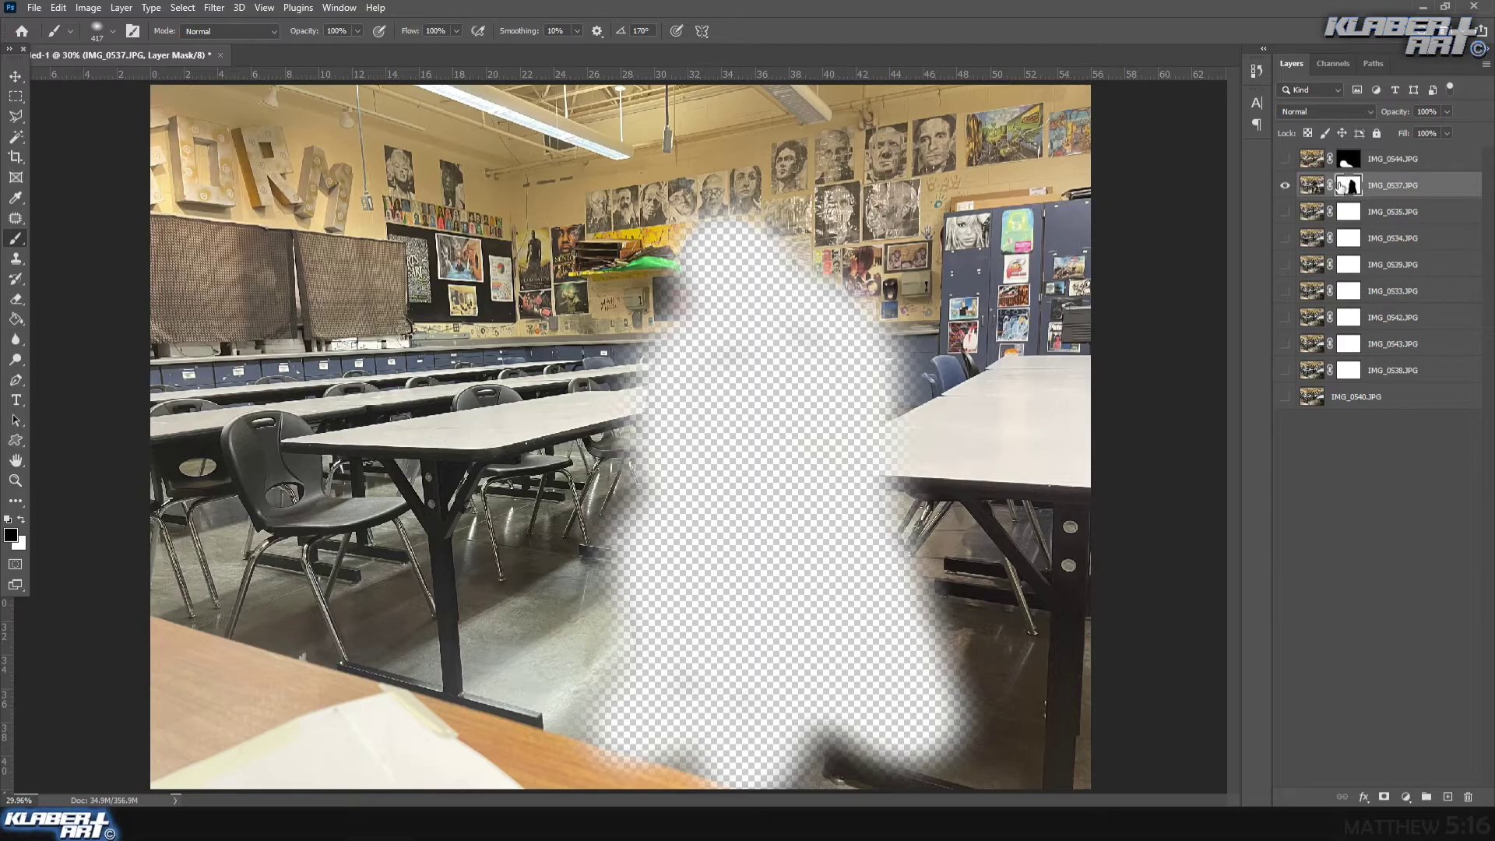
- Invert the IMG_0537 layer mask so only the seated man's painted area shows
left_click(84, 8)
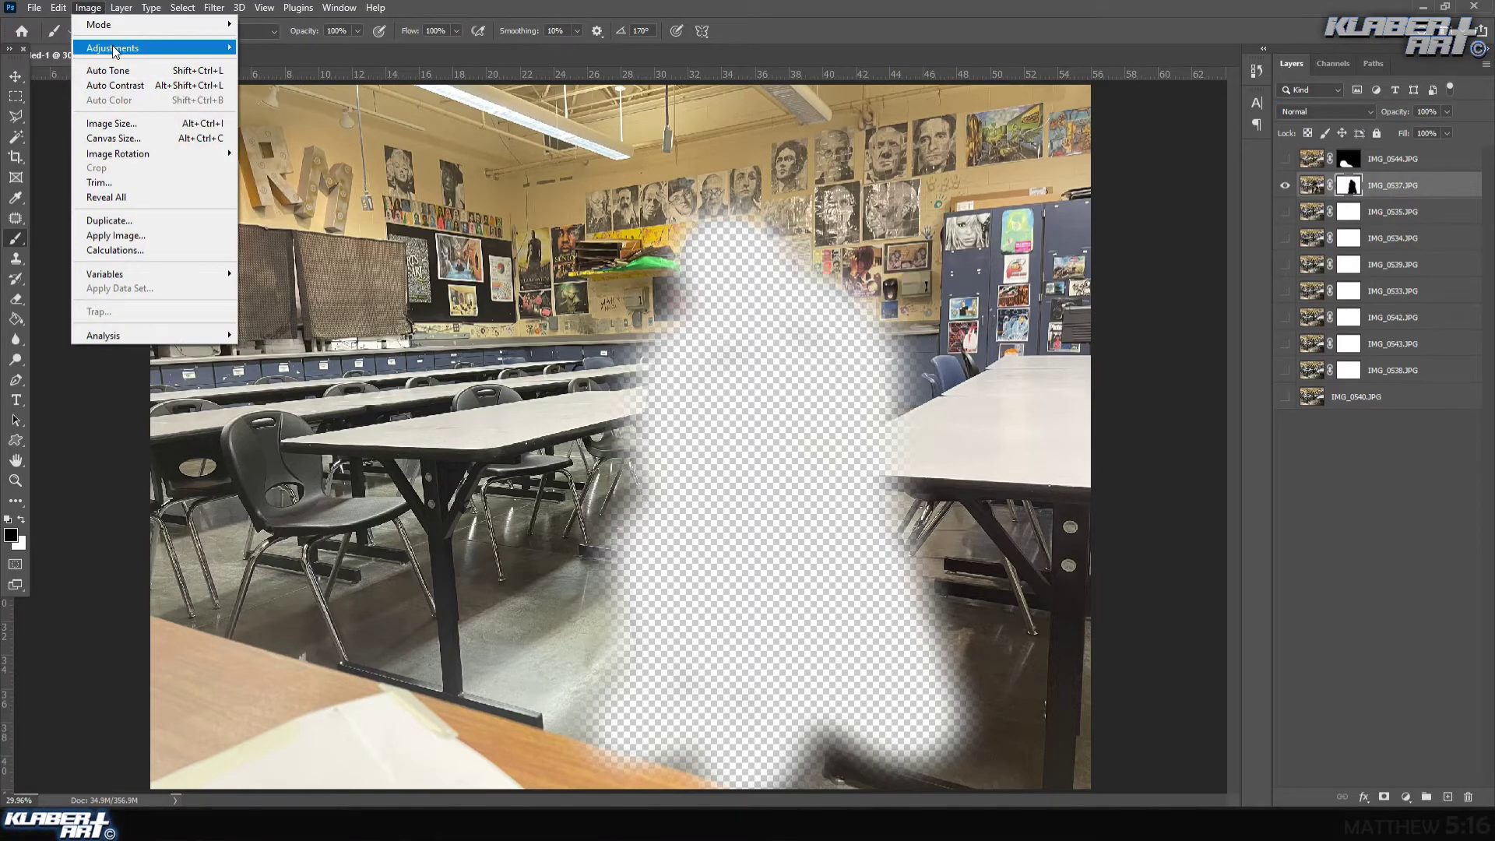
mouse_move(113, 51)
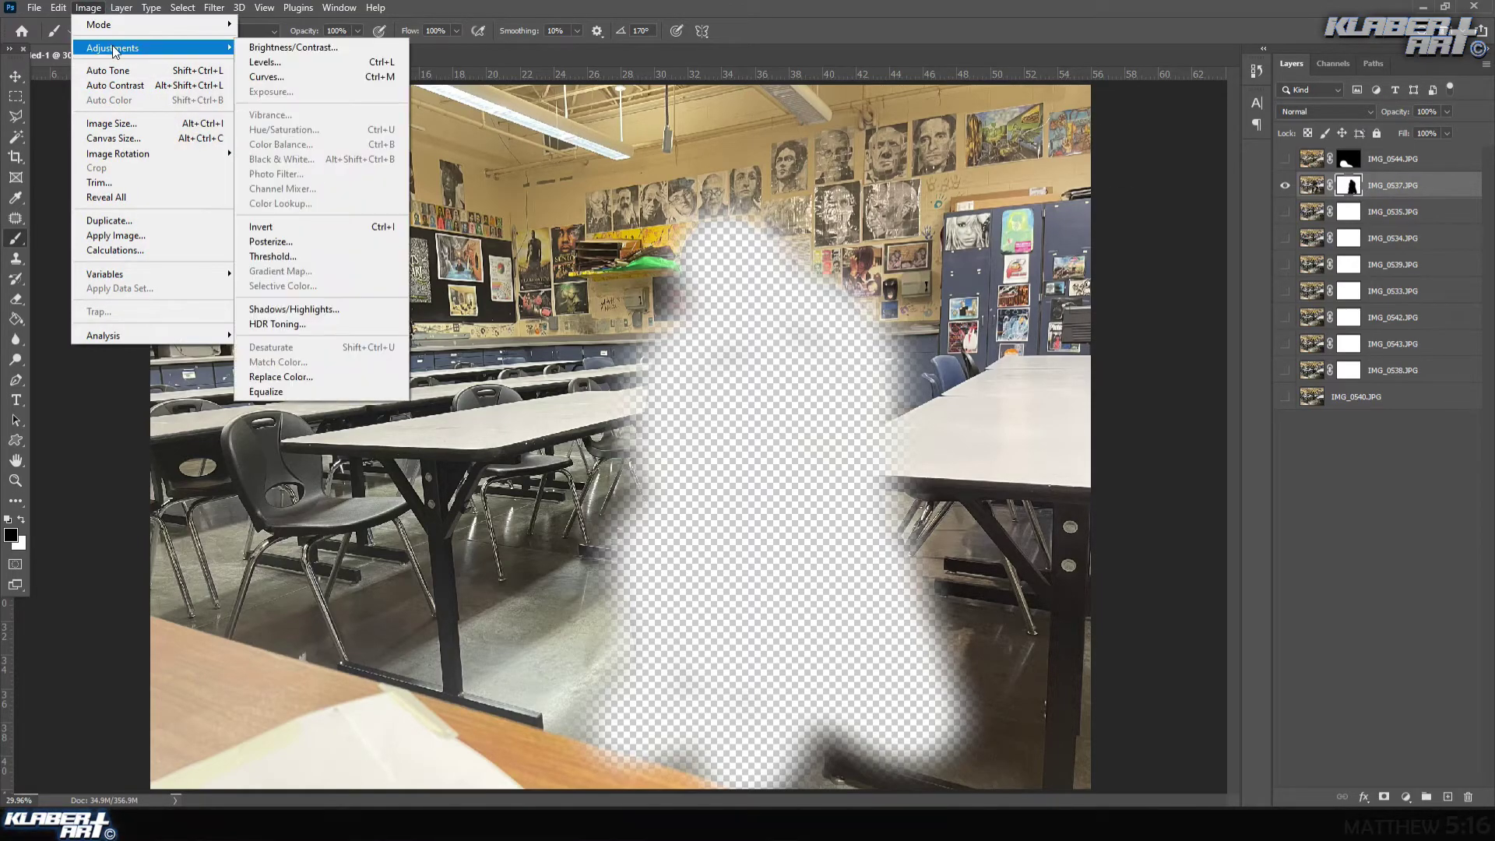
left_click(261, 226)
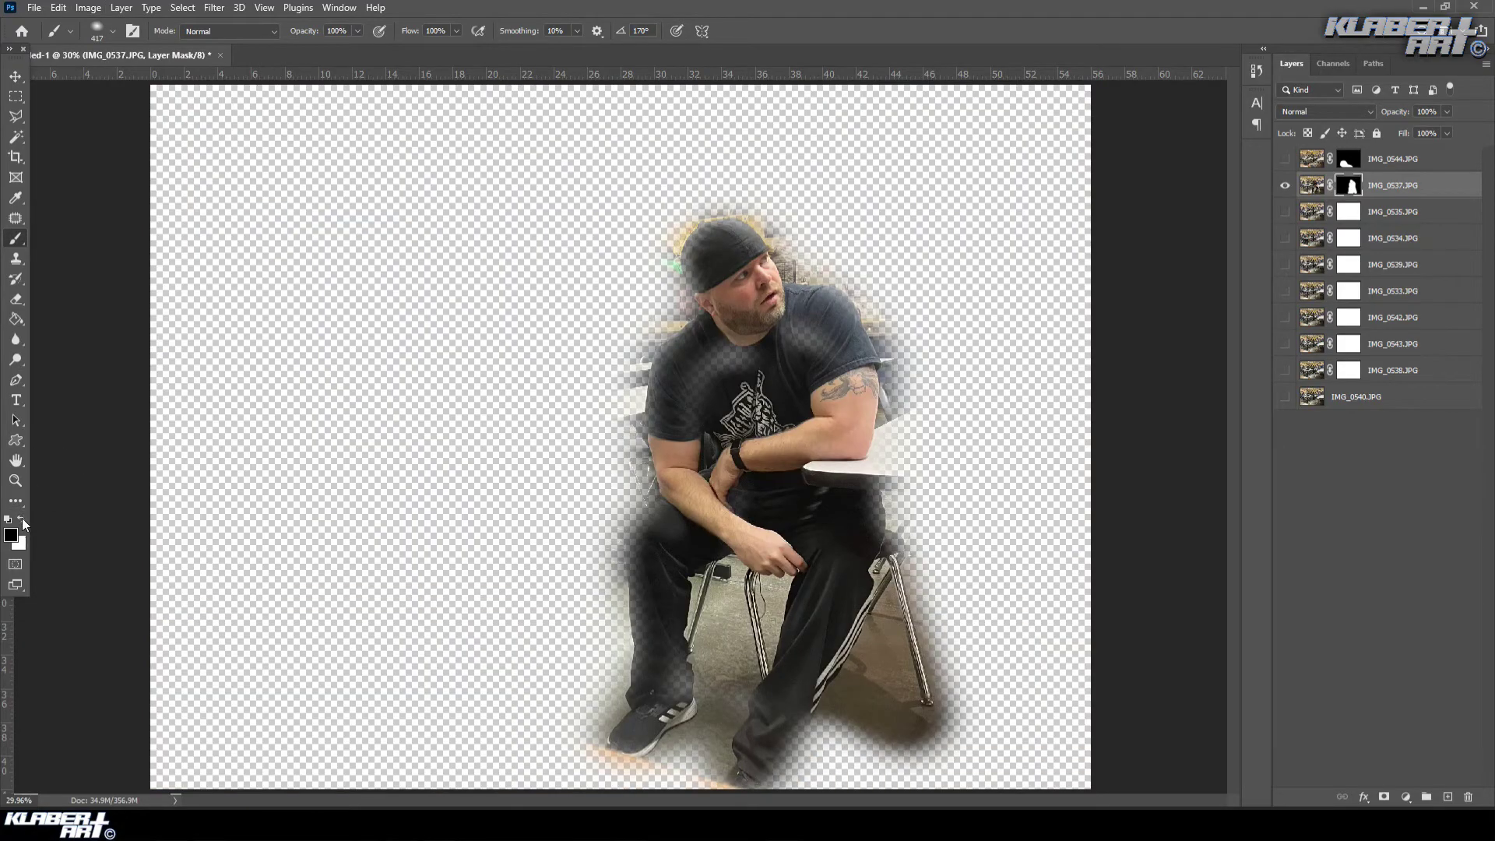
- Paint white on the IMG_0537 mask with a 0% hardness brush over the seated man's faint legs, feet and torso and the floor beside him
left_click(21, 519)
left_click(100, 29)
left_click_drag(91, 115, 73, 118)
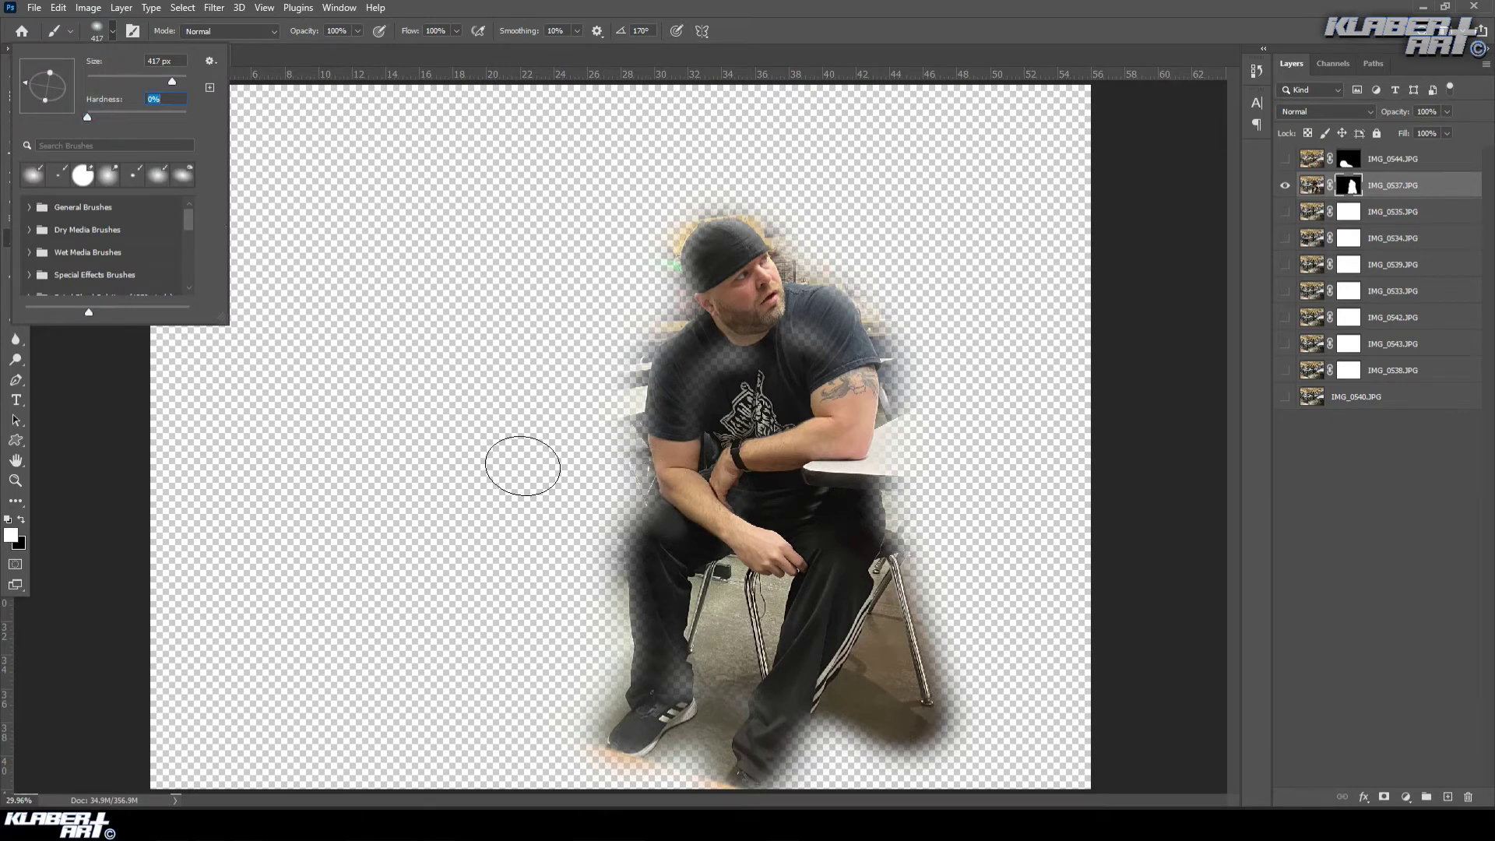
mouse_move(701, 543)
left_mouse_down()
mouse_move(635, 542)
mouse_move(651, 543)
mouse_move(623, 563)
mouse_move(679, 674)
left_mouse_up()
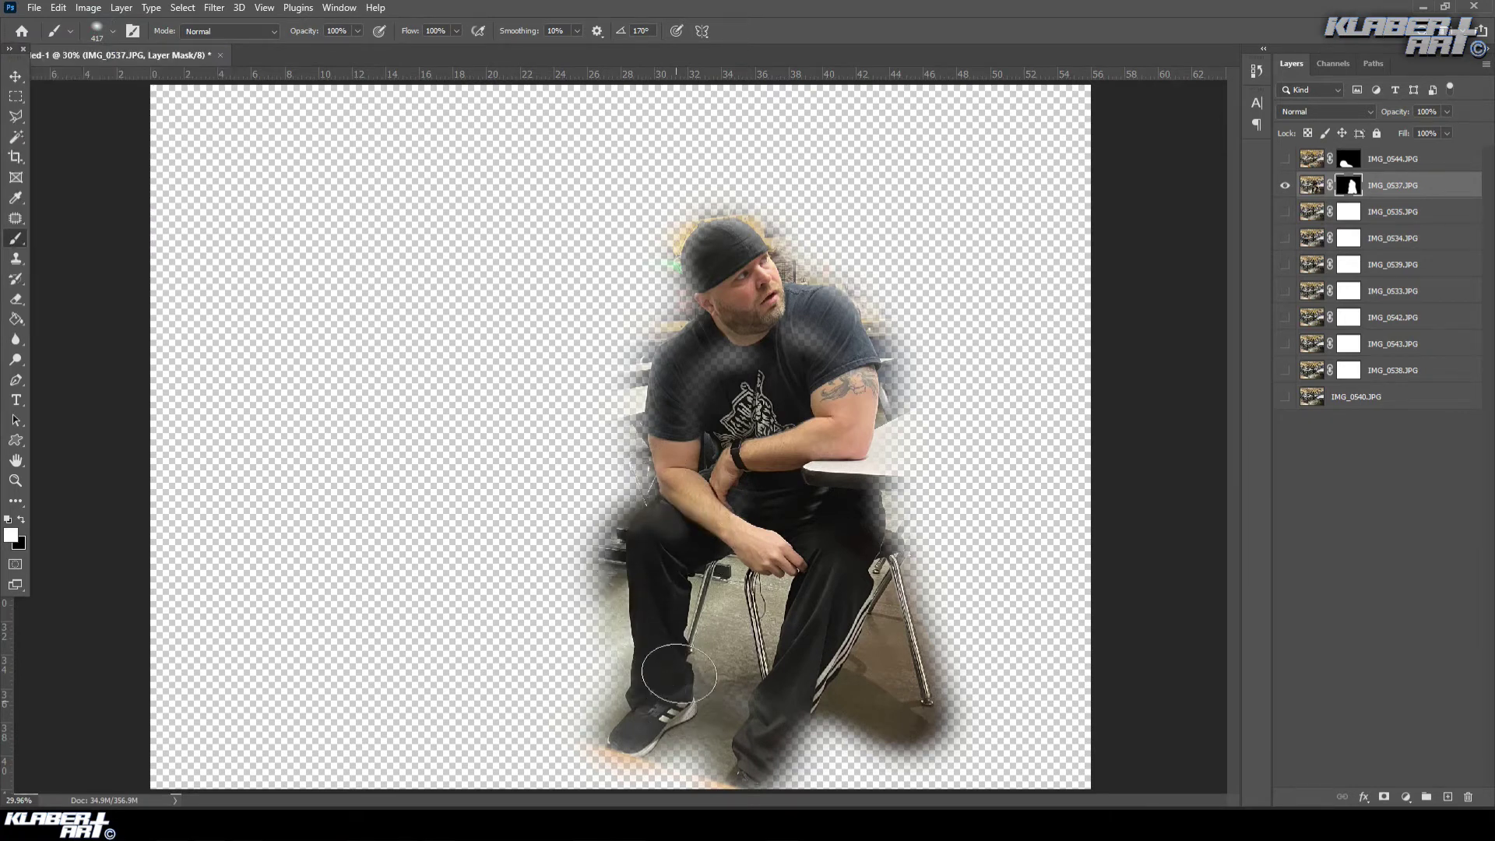
mouse_move(641, 739)
left_mouse_down()
mouse_move(733, 740)
mouse_move(708, 768)
mouse_move(802, 776)
mouse_move(831, 680)
mouse_move(759, 697)
left_mouse_up()
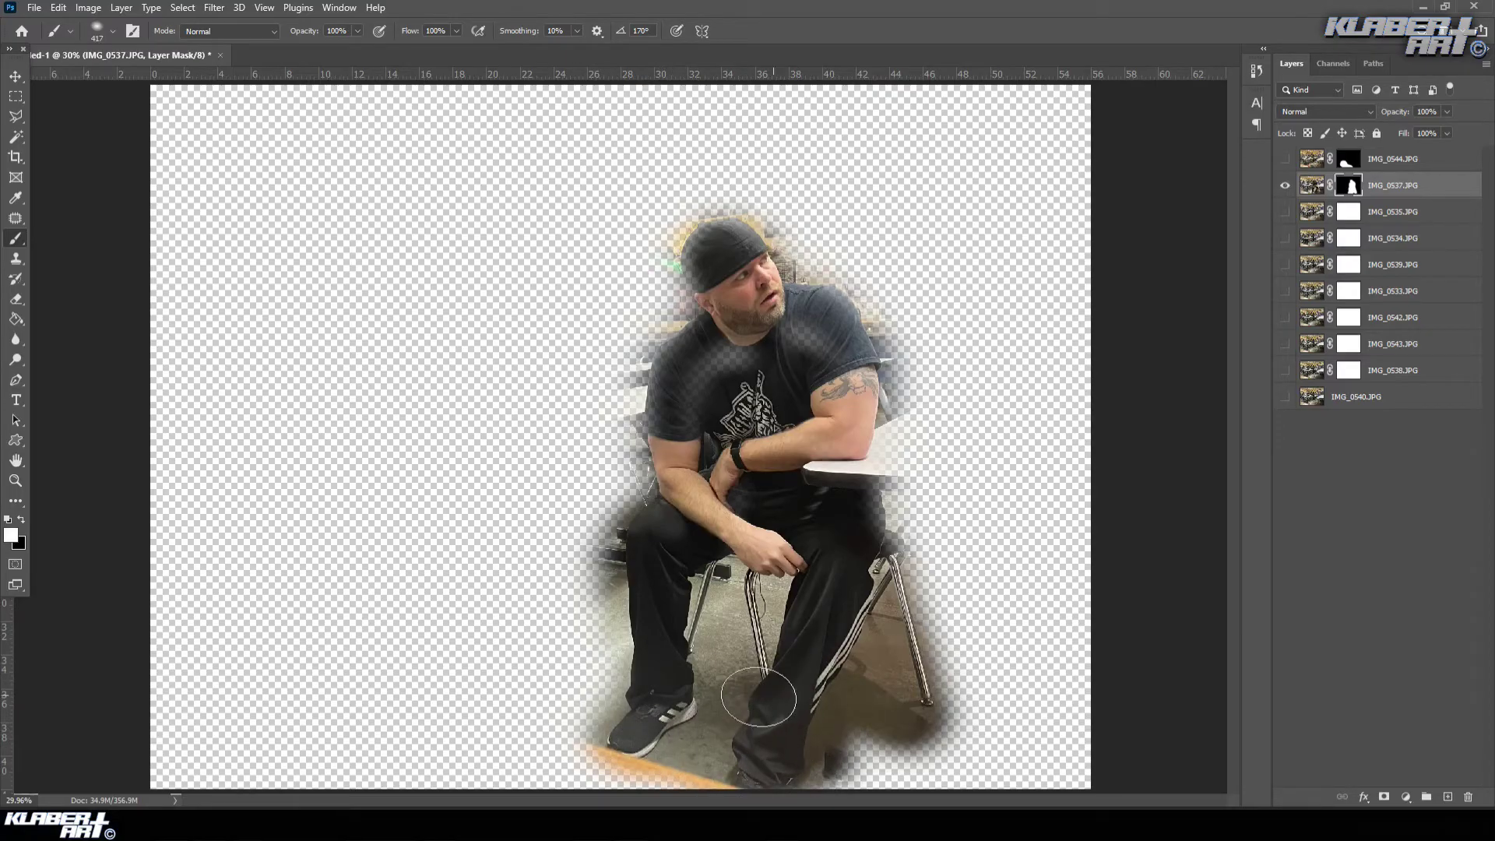
mouse_move(840, 579)
left_mouse_down()
mouse_move(865, 545)
mouse_move(870, 439)
mouse_move(860, 370)
mouse_move(806, 304)
mouse_move(796, 348)
mouse_move(734, 350)
mouse_move(699, 465)
mouse_move(662, 459)
mouse_move(665, 493)
mouse_move(666, 421)
mouse_move(739, 262)
mouse_move(708, 270)
mouse_move(722, 293)
mouse_move(705, 254)
mouse_move(744, 251)
mouse_move(828, 314)
left_mouse_up()
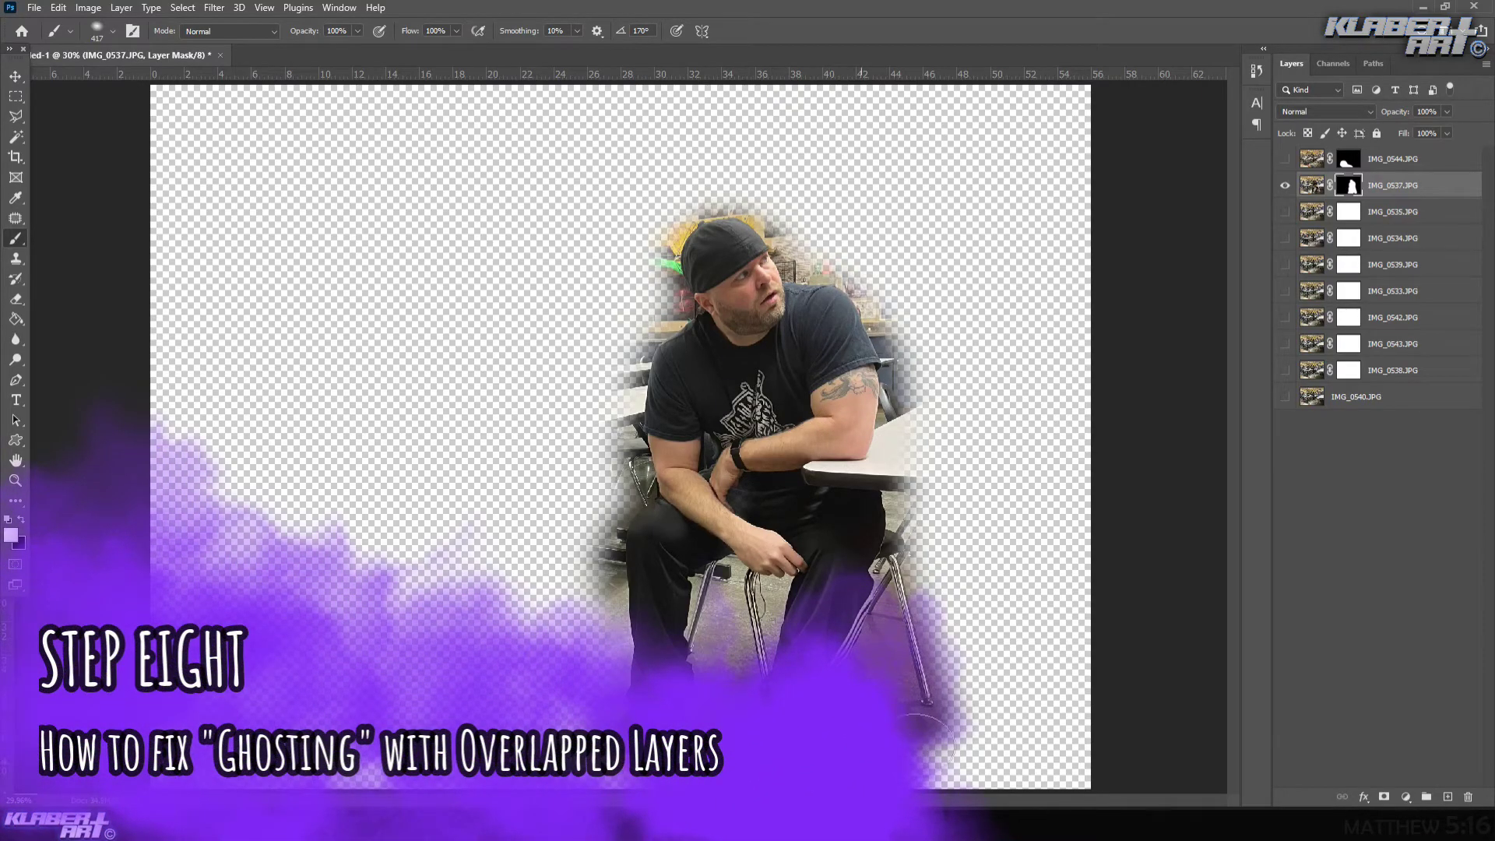
mouse_move(938, 758)
left_mouse_down()
mouse_move(919, 721)
mouse_move(996, 789)
mouse_move(880, 699)
left_mouse_up()
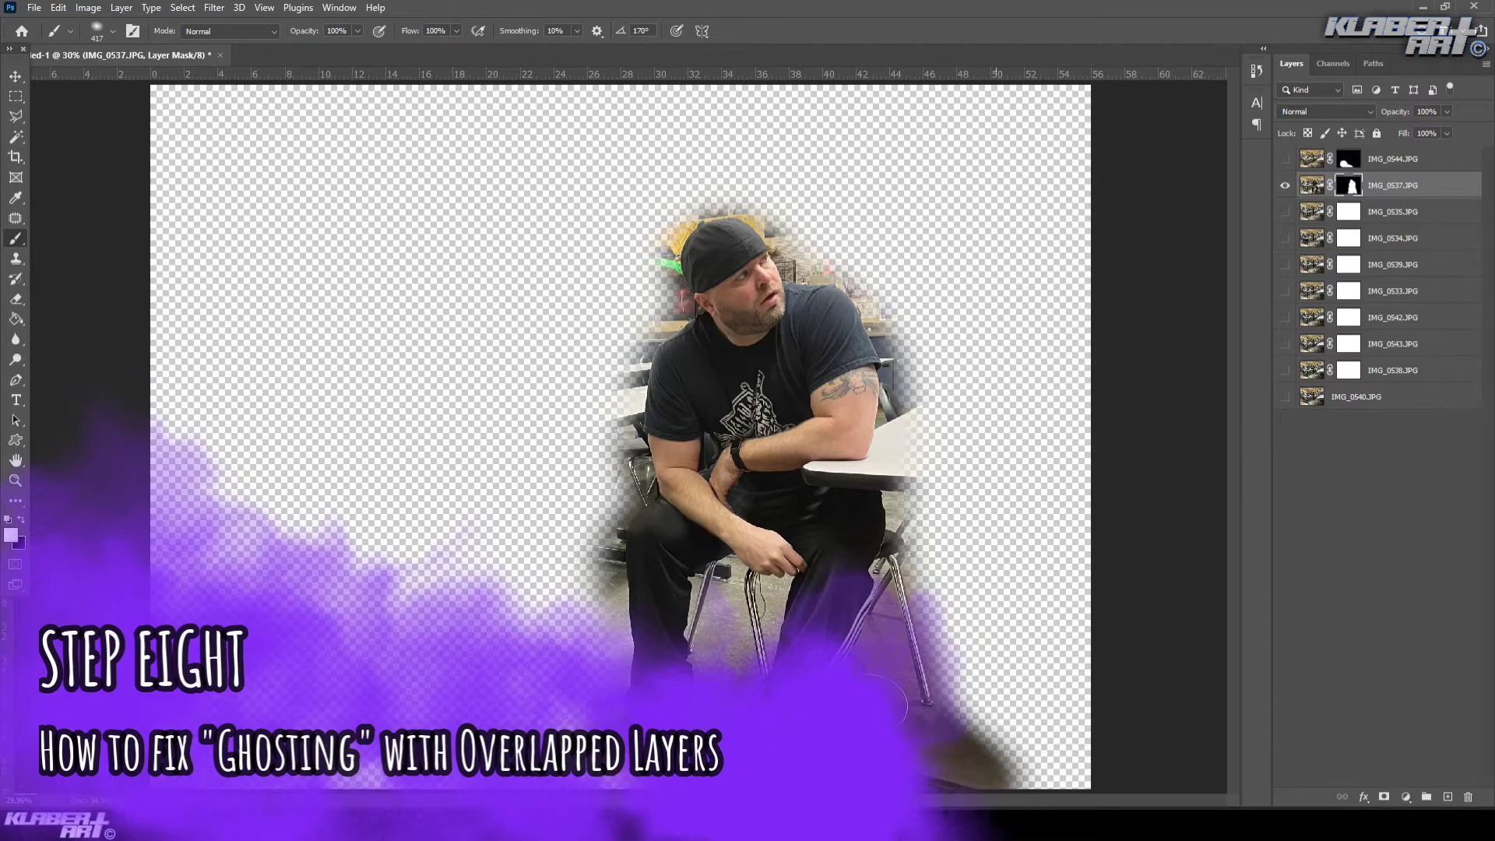
- Show the IMG_0544 and IMG_0540 layers and examine the overlap between the front man's shoulder and the seated man's feet
left_click(1286, 161)
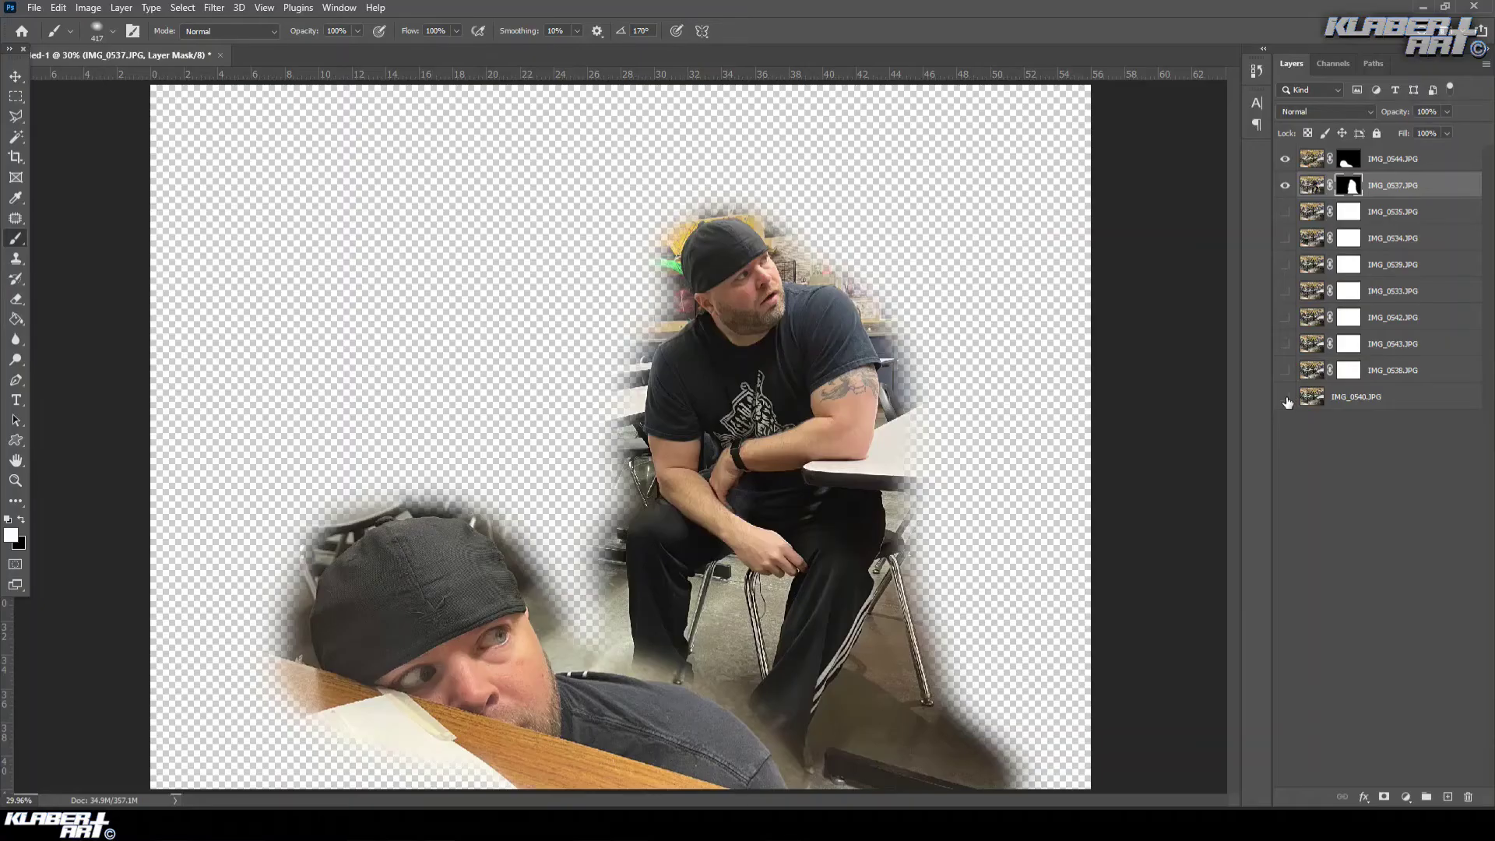
left_click(1285, 396)
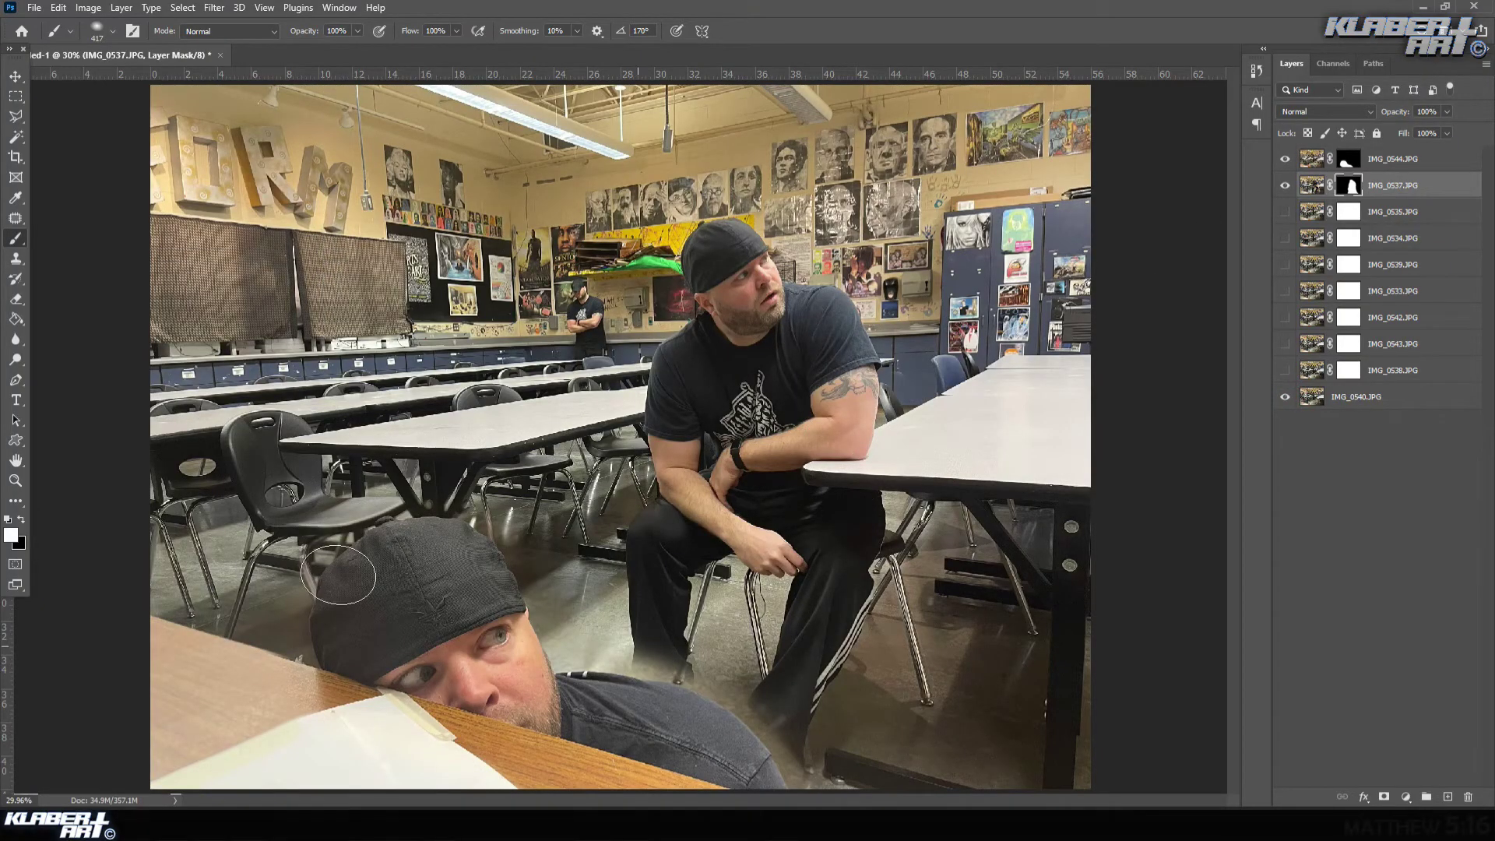
left_click(17, 481)
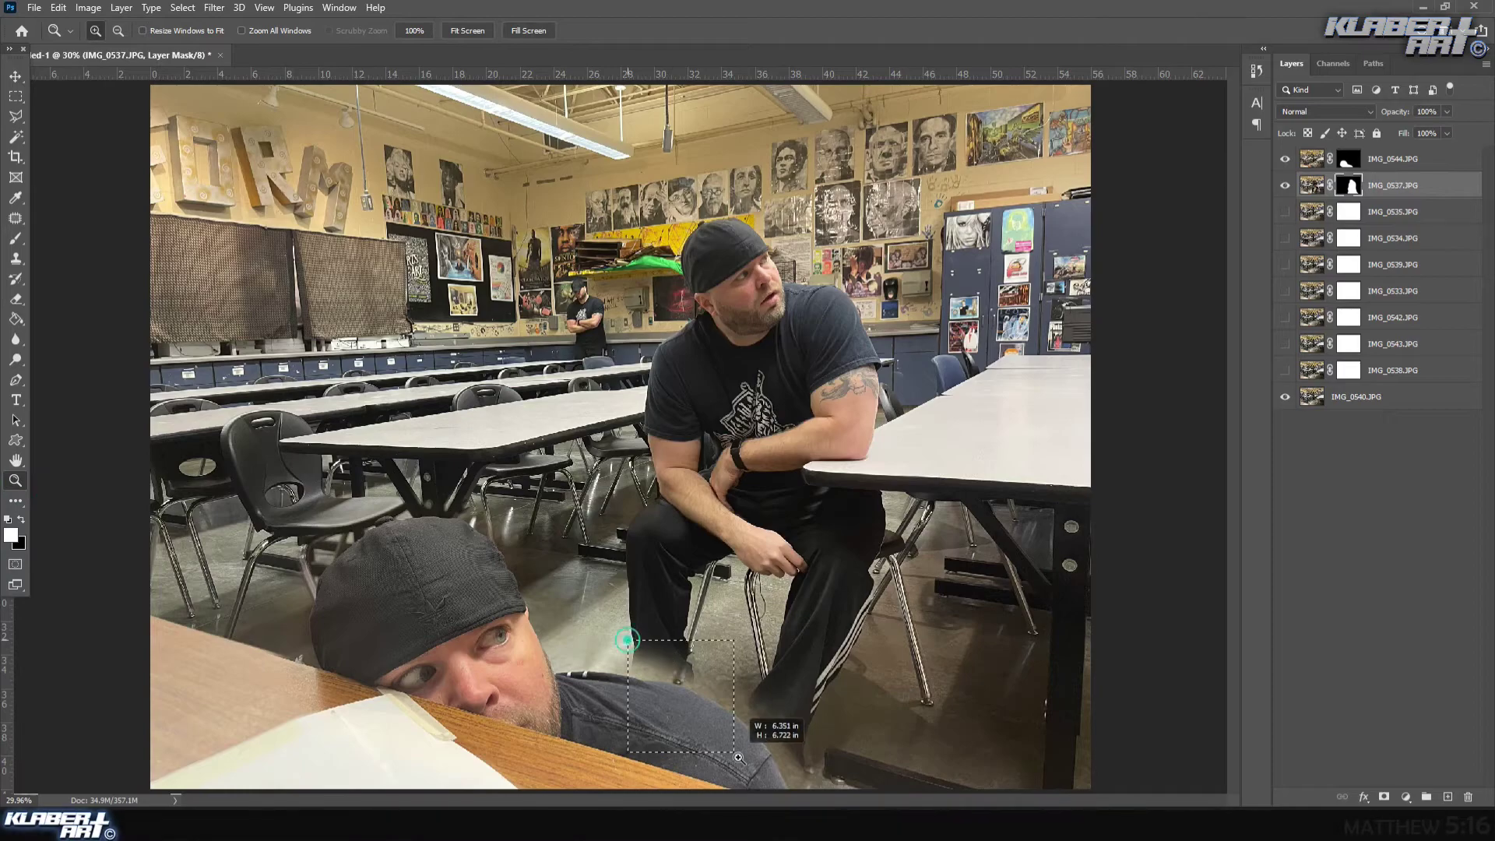
left_click(670, 658)
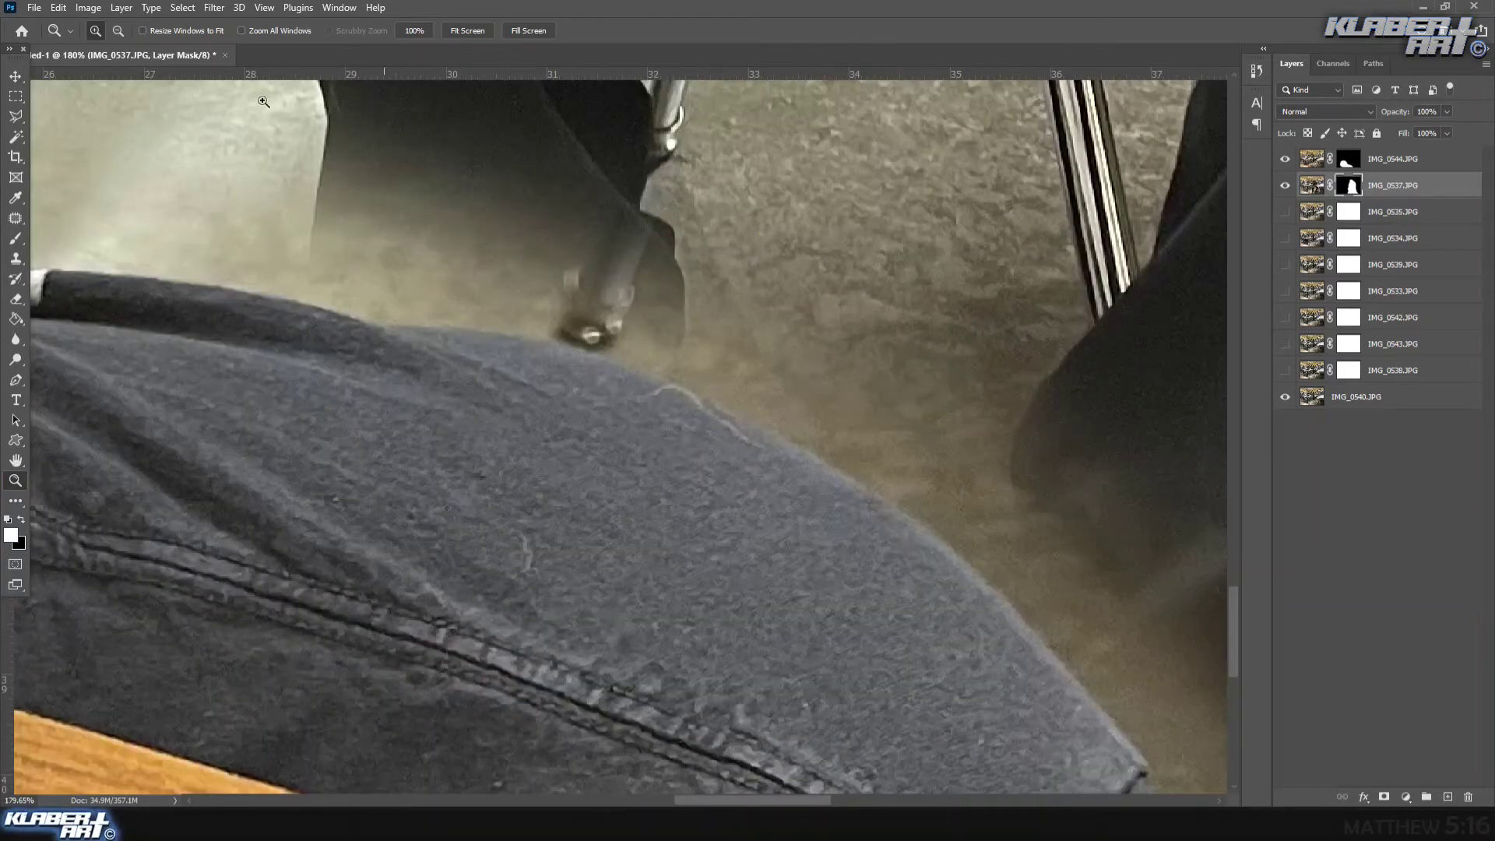
left_click(277, 10)
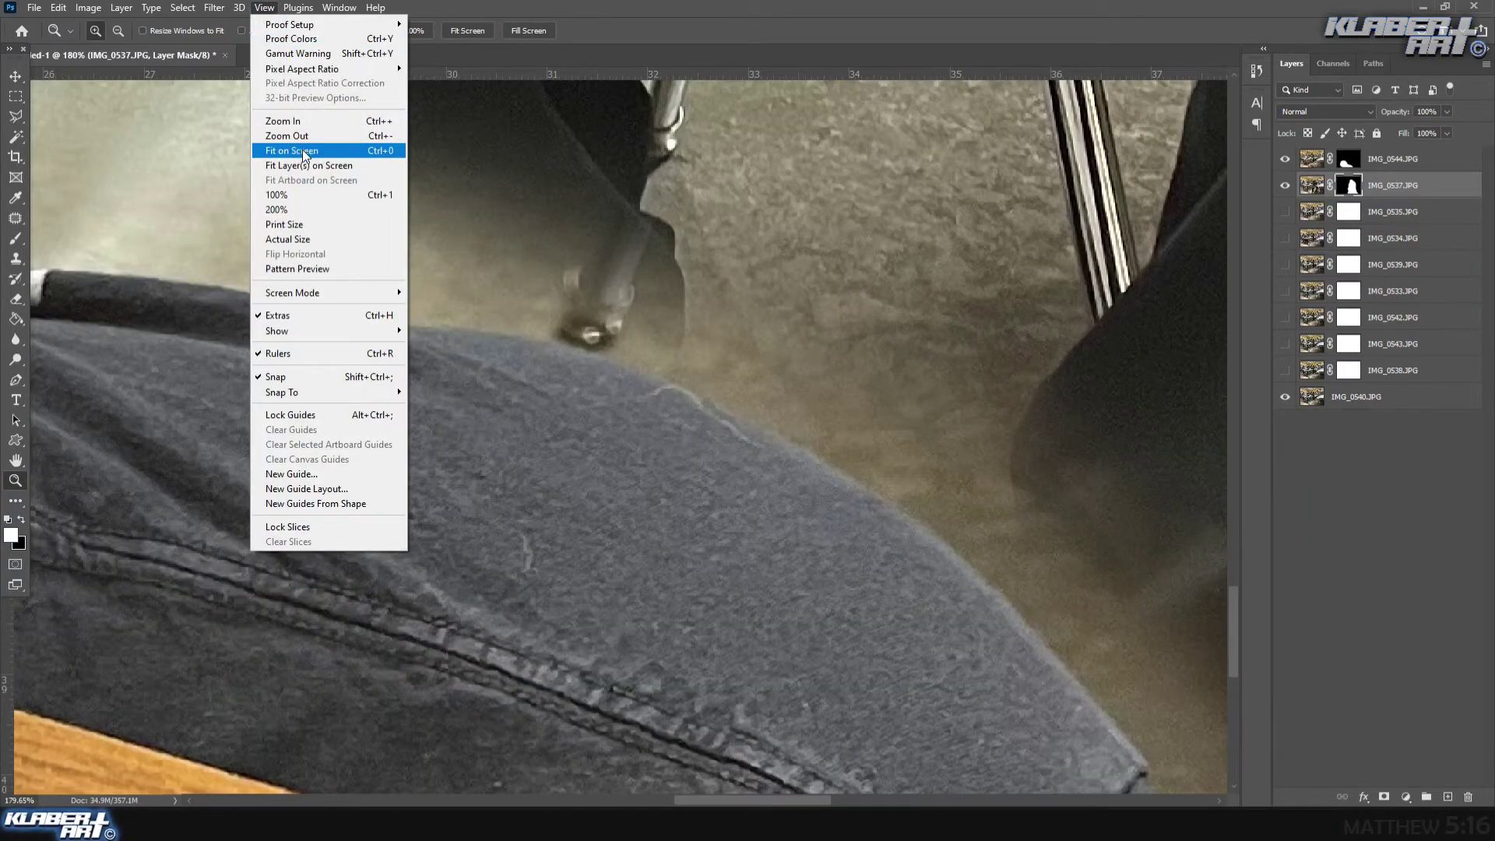
left_click(302, 150)
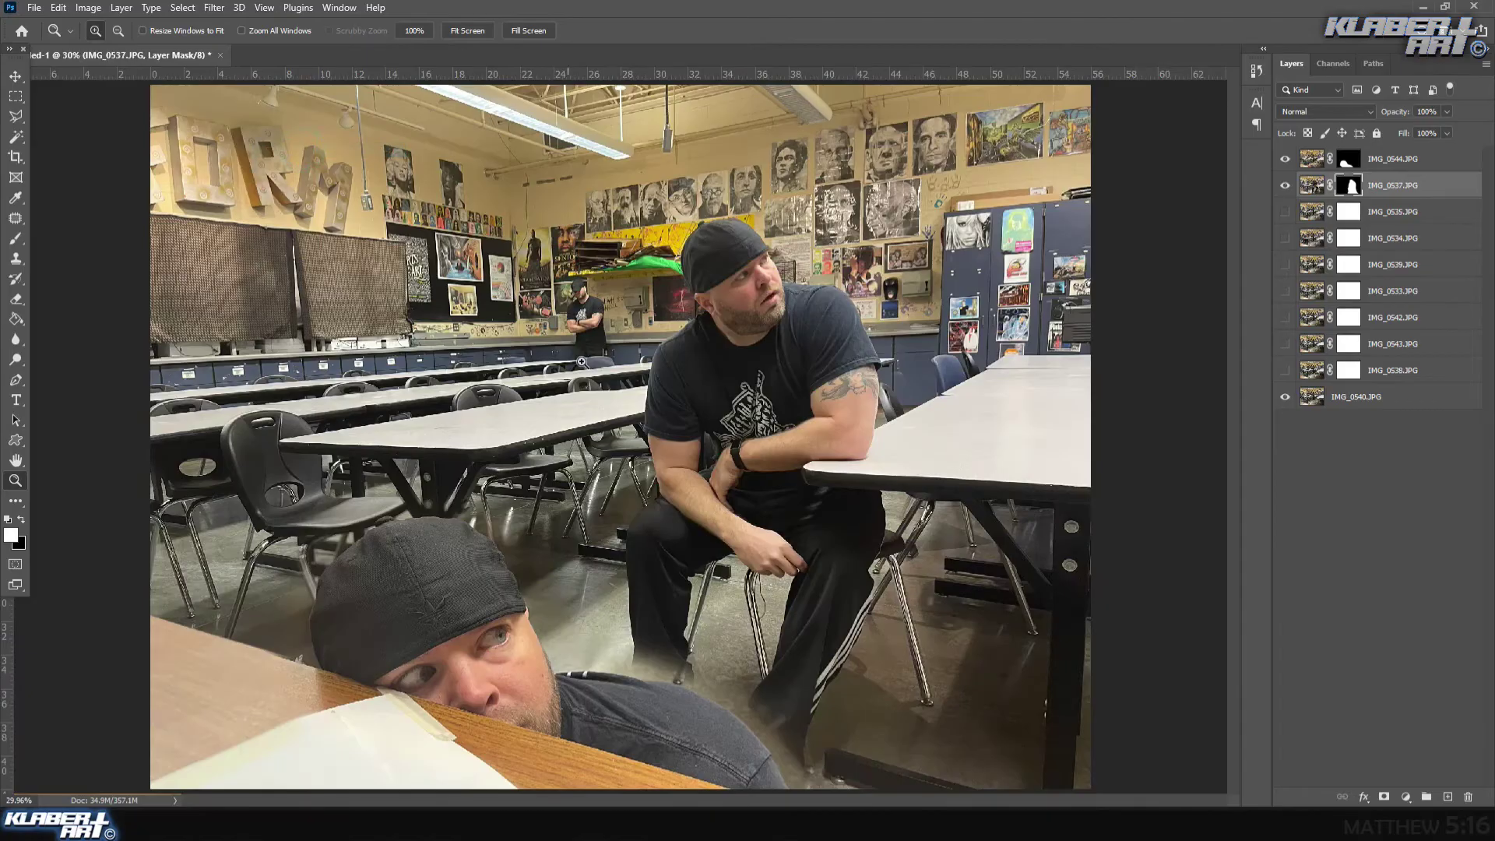
- Paint black on the IMG_0544 mask with a 40 px, 80% hardness brush along the front man's shoulder to uncover the seated man's lower trouser leg
left_click(1349, 162)
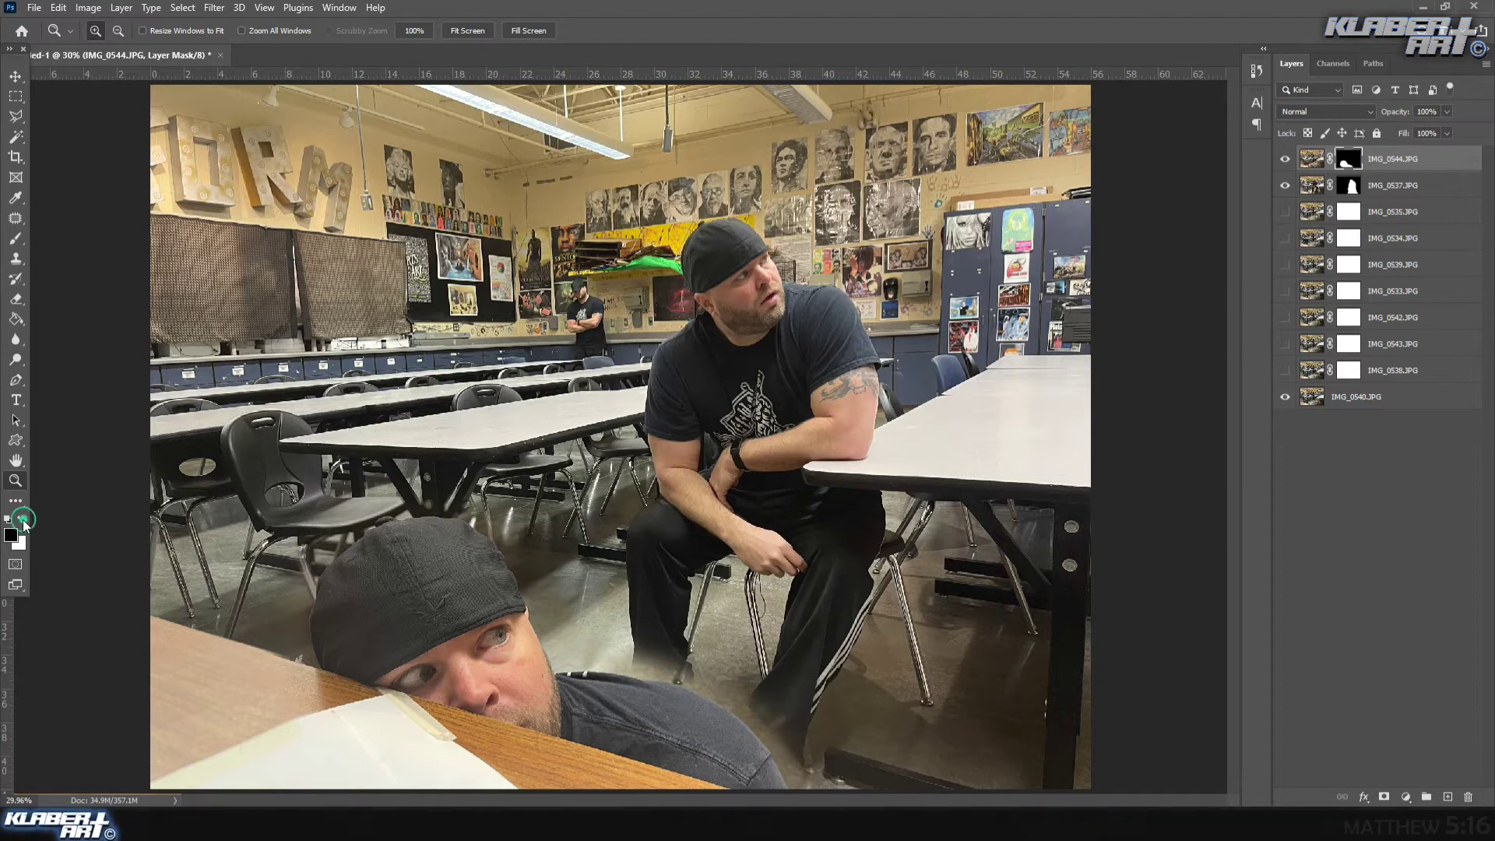
left_click_drag(622, 650, 779, 718)
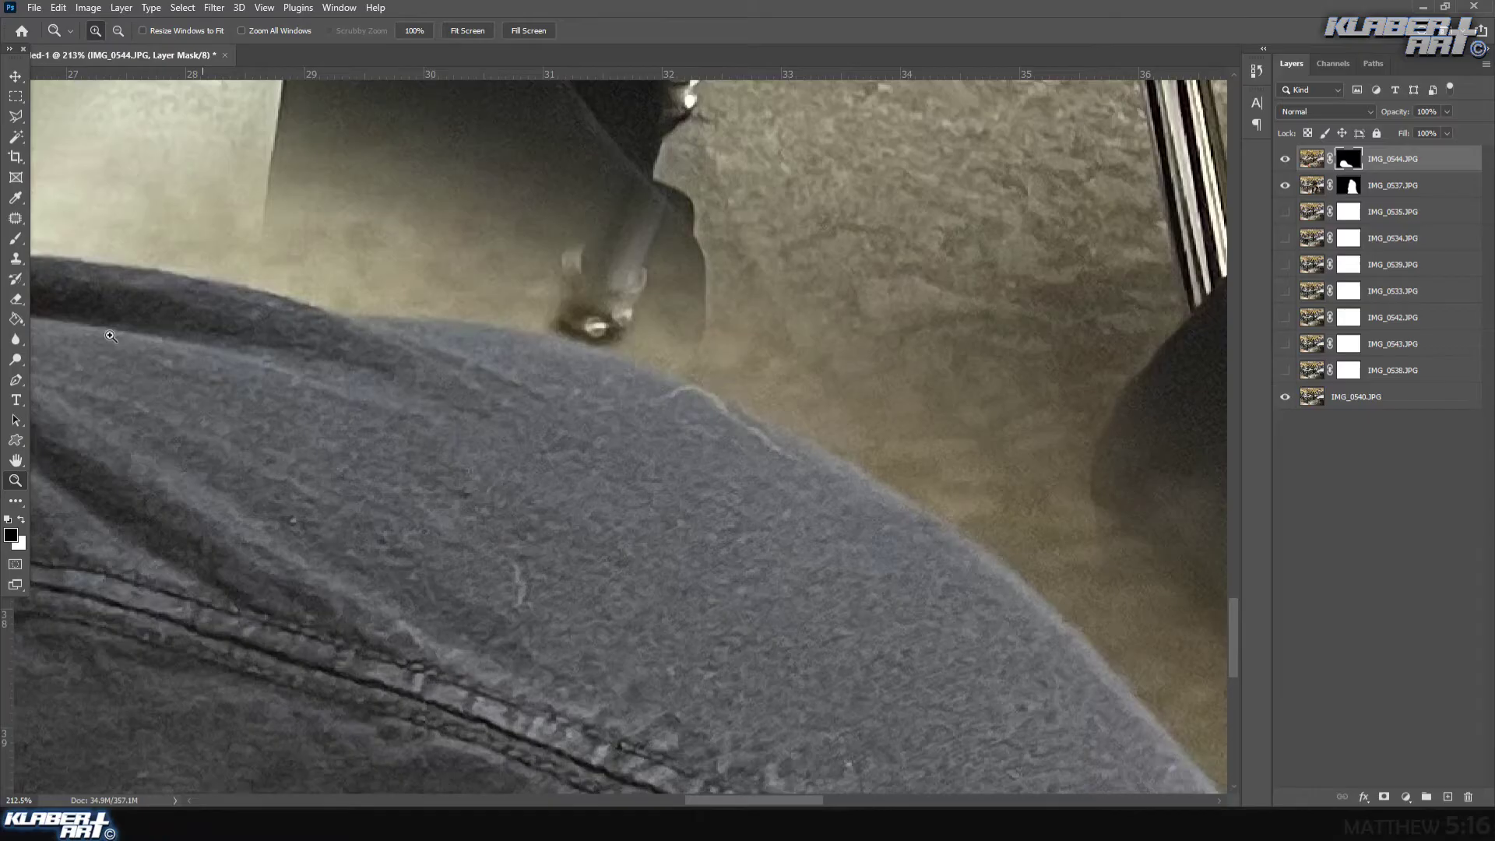
left_click(16, 240)
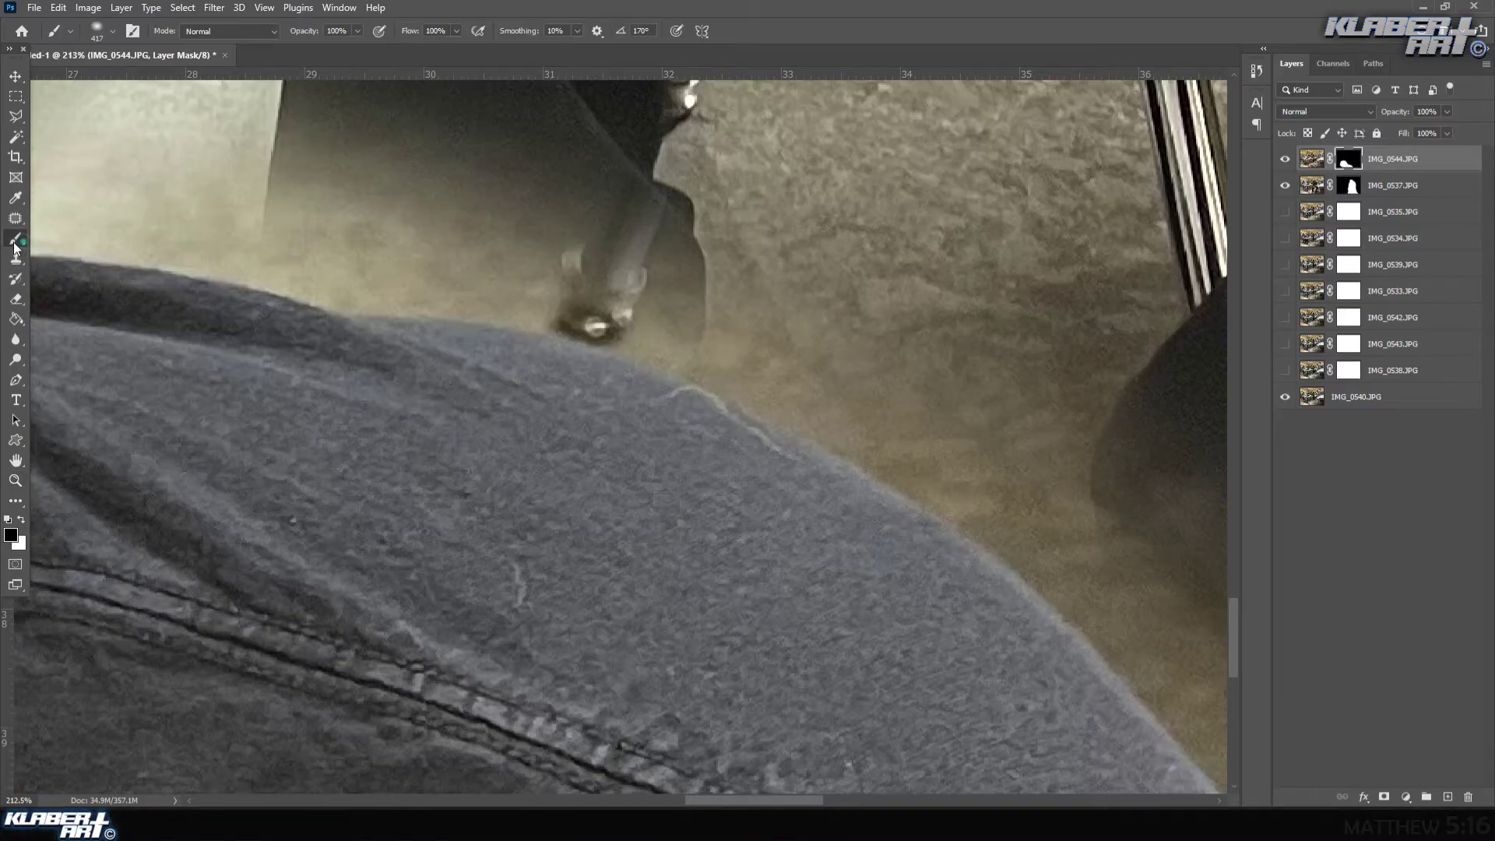
left_click(95, 28)
left_click_drag(385, 291, 415, 297)
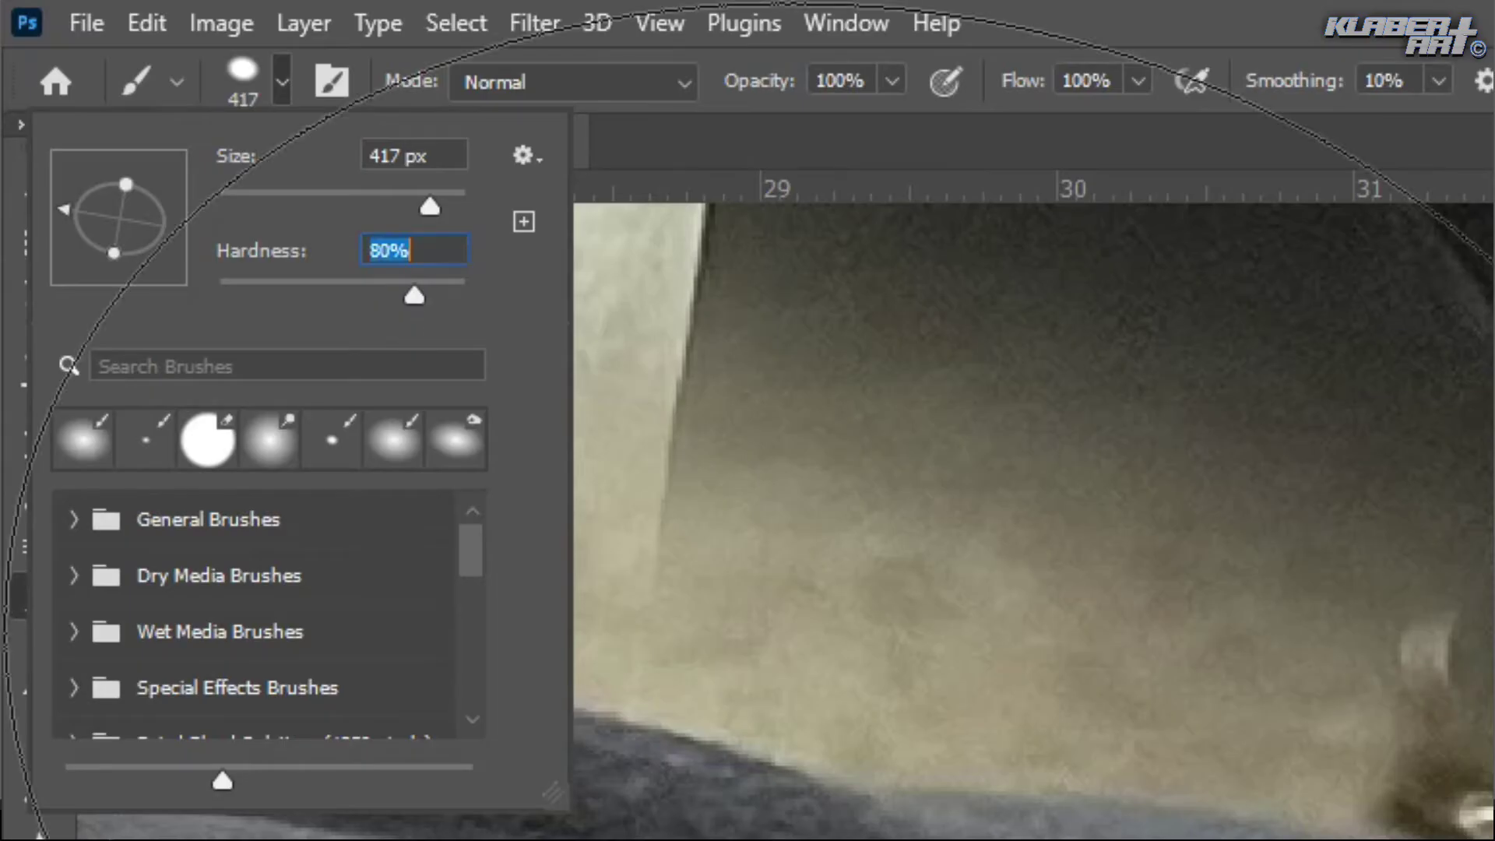
left_click_drag(274, 200, 267, 201)
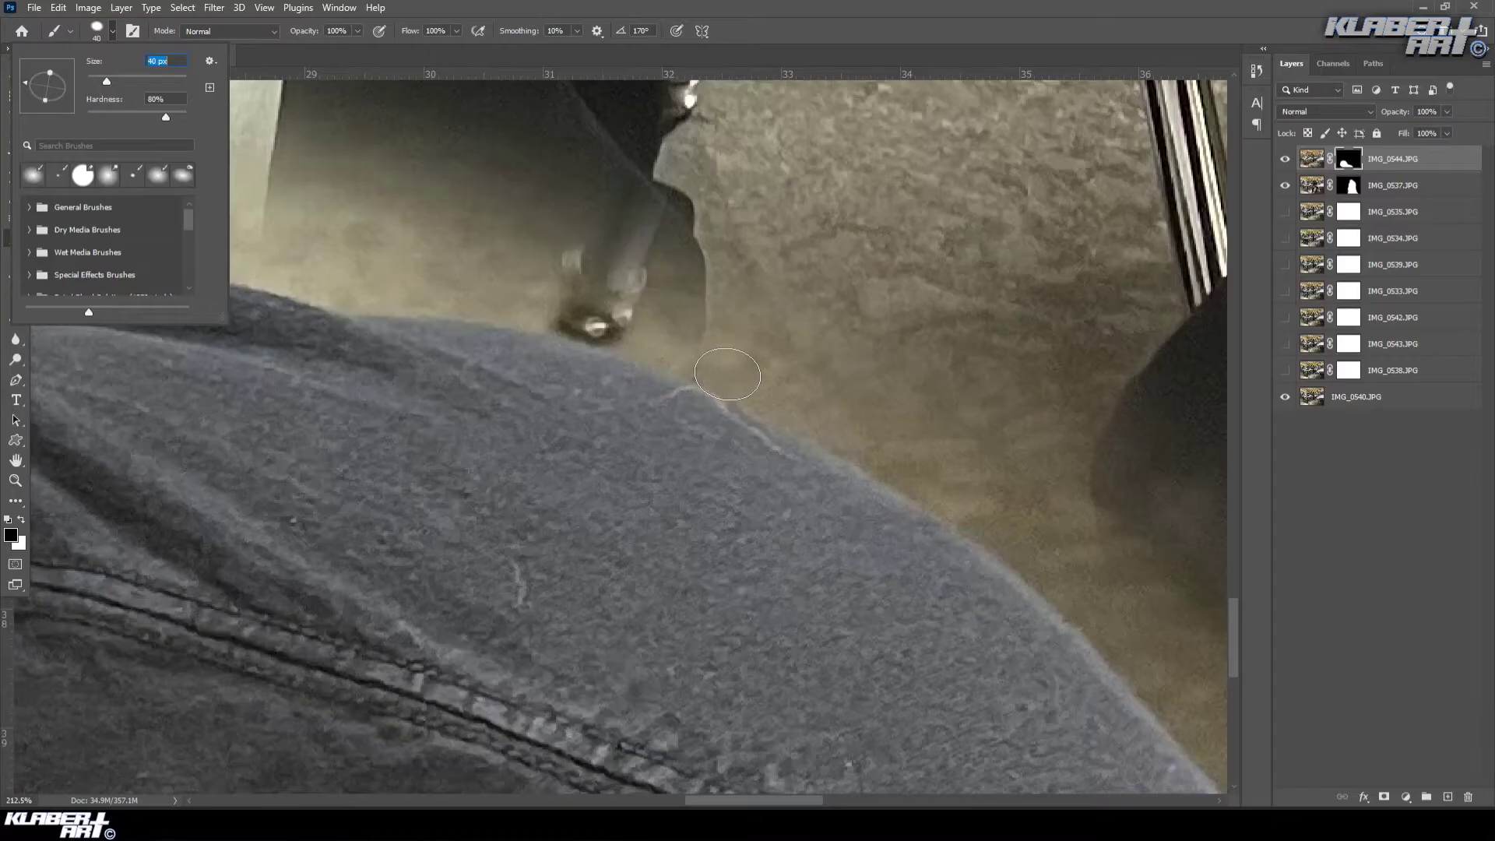
mouse_move(732, 372)
left_mouse_down()
mouse_move(581, 321)
mouse_move(260, 265)
left_mouse_up()
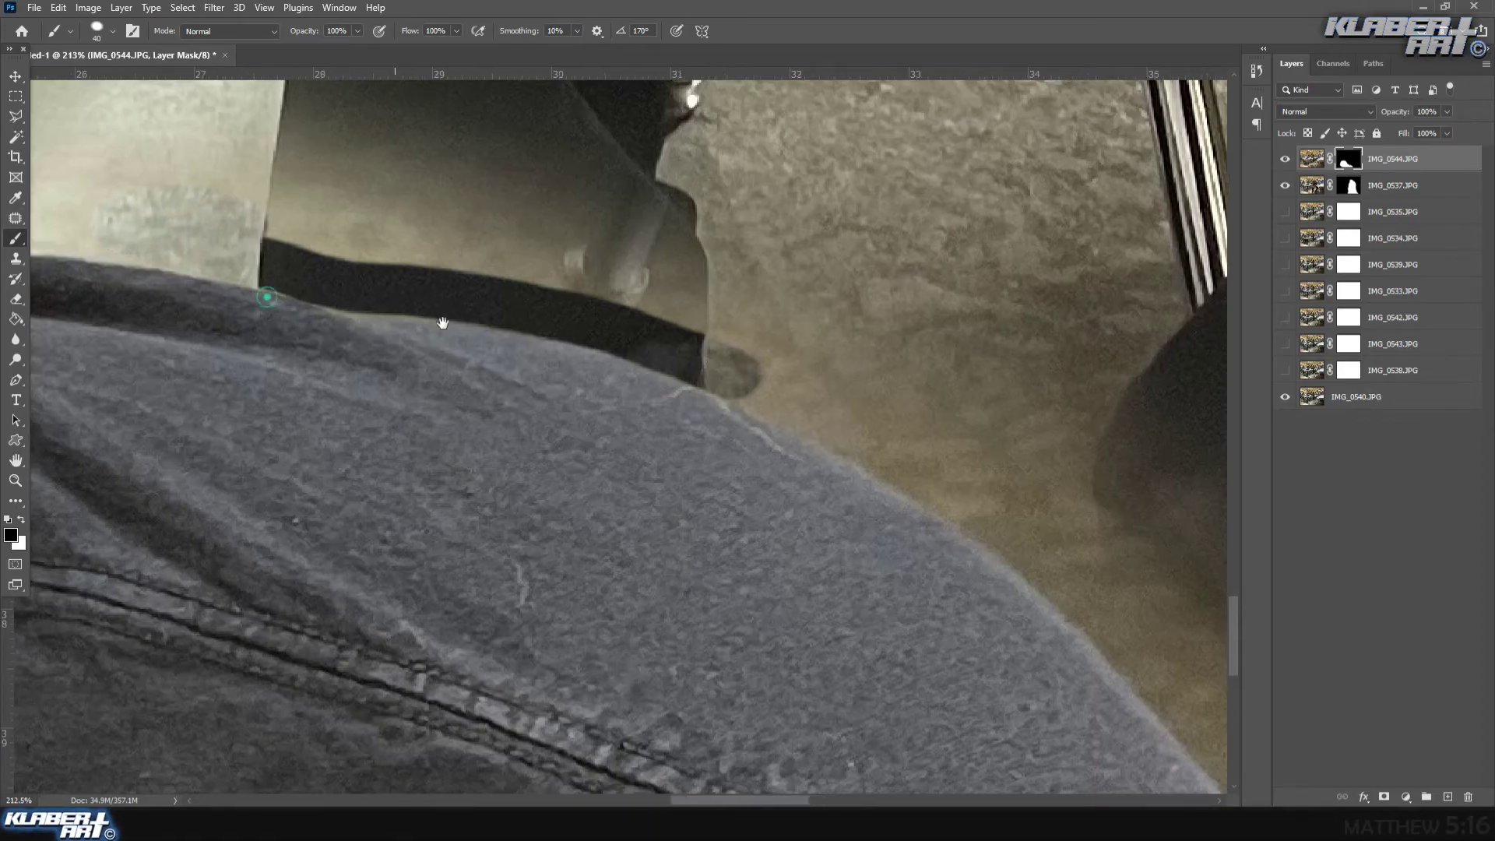
left_click_drag(254, 317, 560, 322)
mouse_move(485, 269)
left_mouse_down()
mouse_move(721, 283)
mouse_move(779, 303)
mouse_move(622, 284)
mouse_move(914, 334)
mouse_move(1048, 382)
mouse_move(993, 386)
mouse_move(1063, 416)
mouse_move(1057, 376)
mouse_move(875, 290)
mouse_move(764, 269)
mouse_move(1047, 301)
mouse_move(936, 285)
mouse_move(1051, 333)
mouse_move(890, 252)
mouse_move(869, 225)
mouse_move(934, 213)
mouse_move(923, 222)
mouse_move(970, 239)
mouse_move(942, 249)
mouse_move(687, 174)
mouse_move(753, 209)
mouse_move(715, 253)
mouse_move(585, 228)
mouse_move(587, 176)
mouse_move(616, 176)
mouse_move(712, 291)
mouse_move(757, 307)
left_mouse_up()
mouse_move(671, 227)
left_mouse_down()
mouse_move(755, 212)
mouse_move(712, 201)
mouse_move(846, 215)
left_mouse_up()
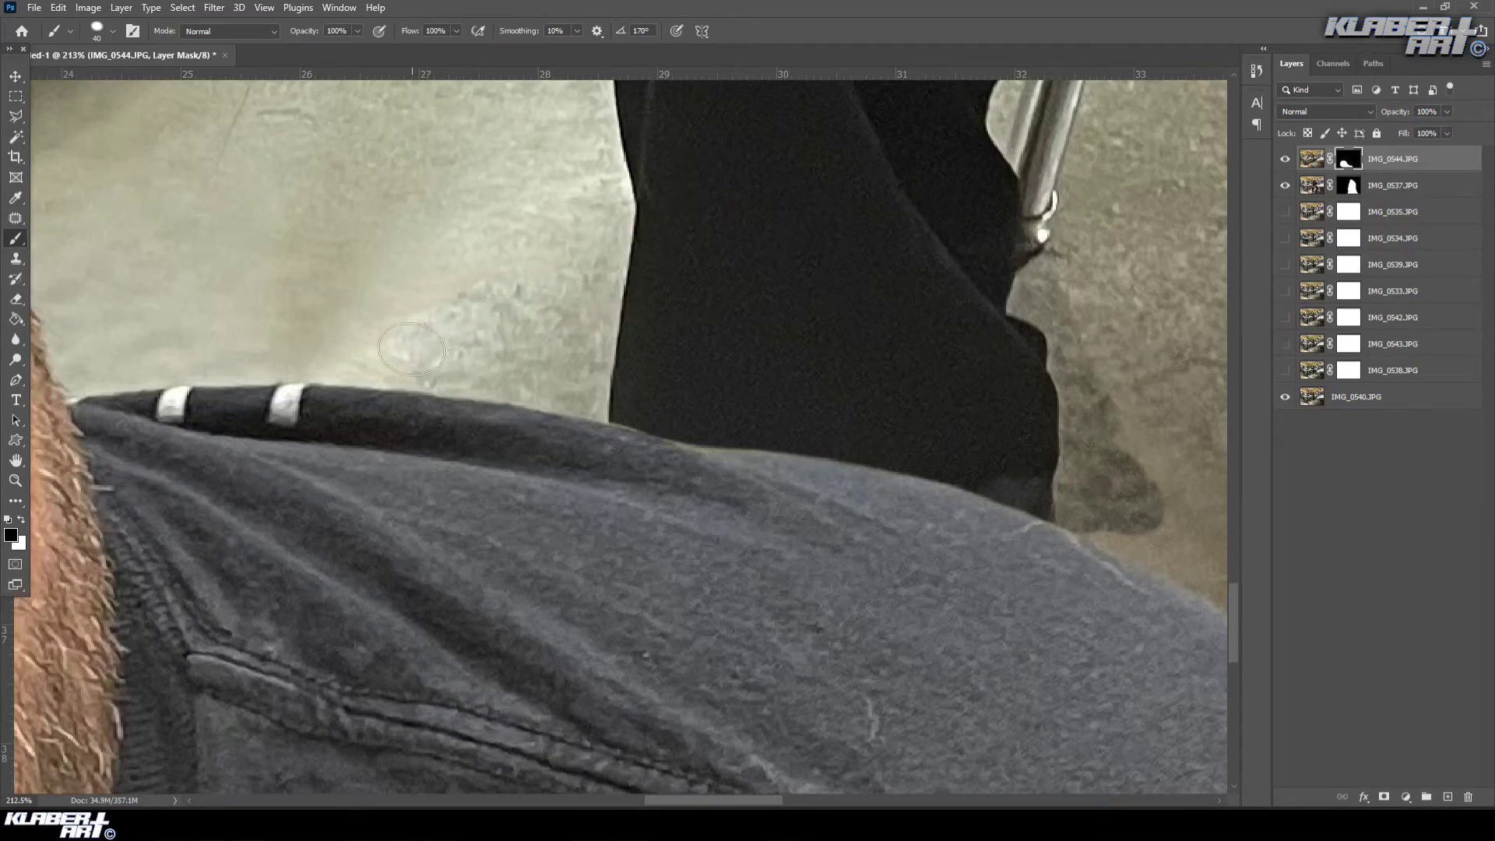
- Paint black on the IMG_0544 mask with a 62 px brush beyond the shoulder to uncover the seated man's other leg, foot and surrounding floor
mouse_move(1097, 445)
left_mouse_down()
mouse_move(654, 260)
mouse_move(691, 347)
mouse_move(757, 374)
mouse_move(738, 325)
mouse_move(664, 274)
mouse_move(732, 305)
mouse_move(795, 391)
mouse_move(766, 374)
mouse_move(811, 401)
mouse_move(773, 386)
mouse_move(982, 516)
mouse_move(1020, 522)
mouse_move(1012, 457)
mouse_move(1000, 441)
mouse_move(976, 467)
mouse_move(980, 439)
mouse_move(919, 419)
mouse_move(887, 367)
mouse_move(901, 339)
left_mouse_up()
left_click(97, 31)
left_click_drag(113, 78, 118, 77)
left_click(1036, 384)
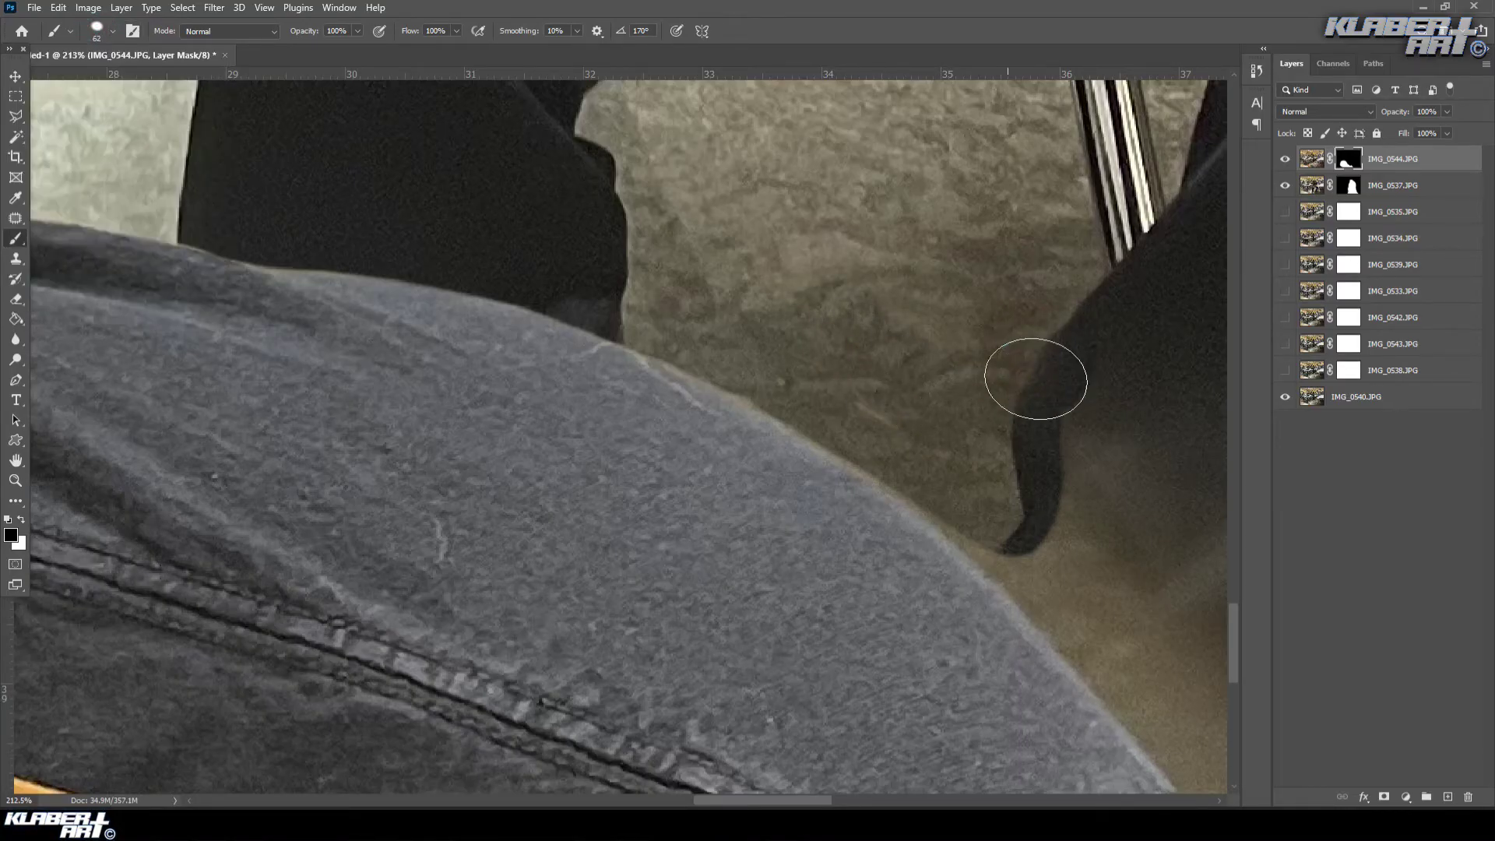
left_click_drag(1091, 475, 743, 222)
left_click_drag(618, 207, 856, 491)
mouse_move(761, 286)
left_mouse_down()
mouse_move(719, 137)
mouse_move(906, 321)
mouse_move(921, 250)
left_mouse_up()
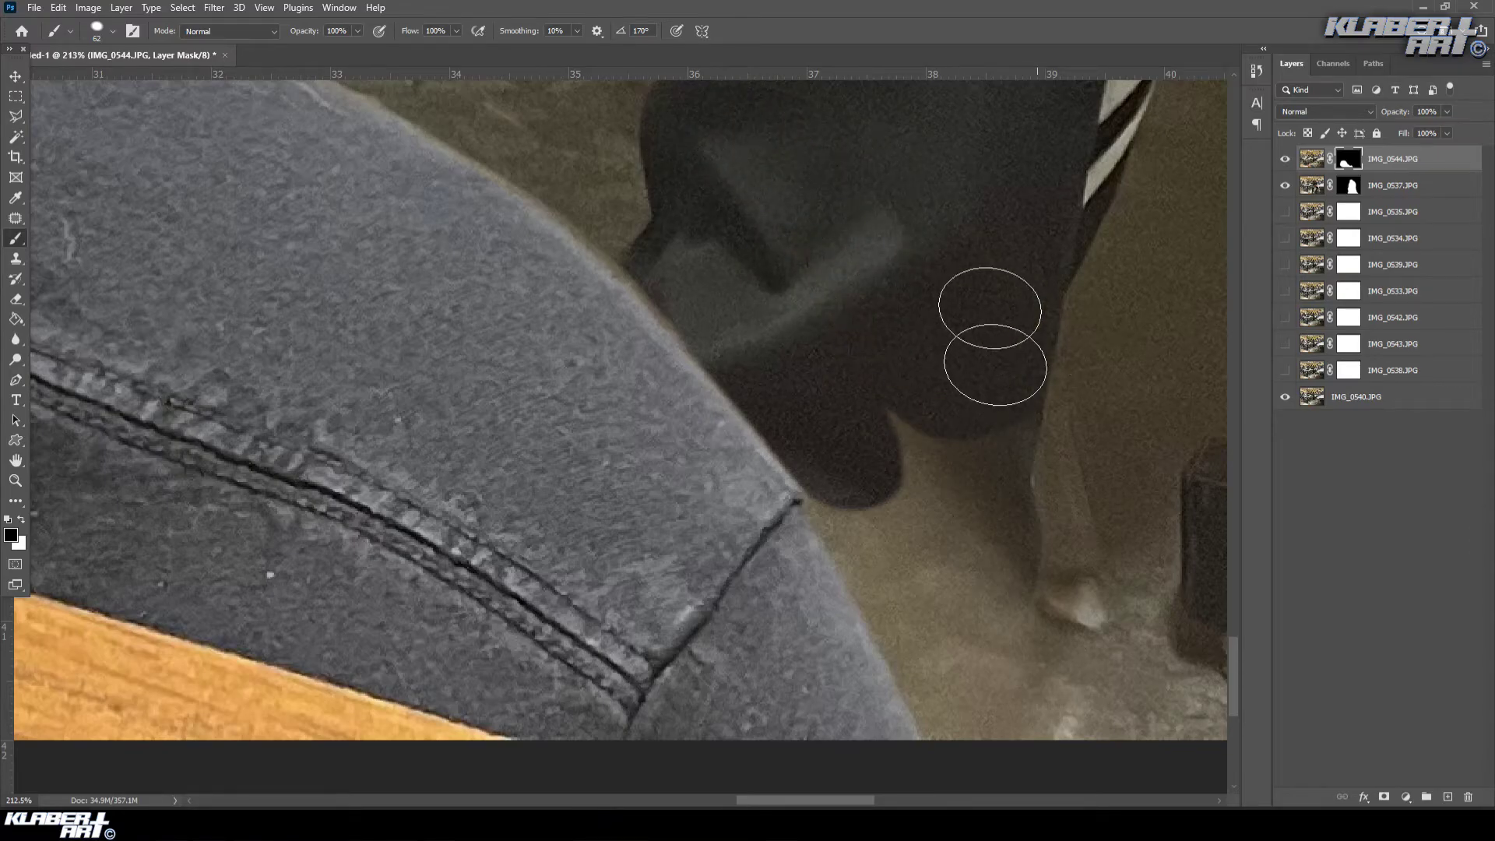
left_click_drag(1052, 518, 841, 200)
mouse_move(652, 179)
left_mouse_down()
mouse_move(674, 231)
mouse_move(652, 191)
mouse_move(762, 409)
mouse_move(822, 416)
mouse_move(835, 365)
mouse_move(941, 339)
mouse_move(810, 304)
mouse_move(829, 261)
mouse_move(956, 234)
left_mouse_up()
left_click_drag(865, 187, 856, 335)
mouse_move(774, 307)
left_mouse_down()
mouse_move(716, 310)
mouse_move(791, 461)
mouse_move(862, 332)
mouse_move(927, 317)
mouse_move(905, 231)
left_mouse_up()
mouse_move(798, 153)
left_mouse_down()
mouse_move(799, 372)
mouse_move(829, 508)
left_mouse_up()
left_click_drag(678, 234, 816, 474)
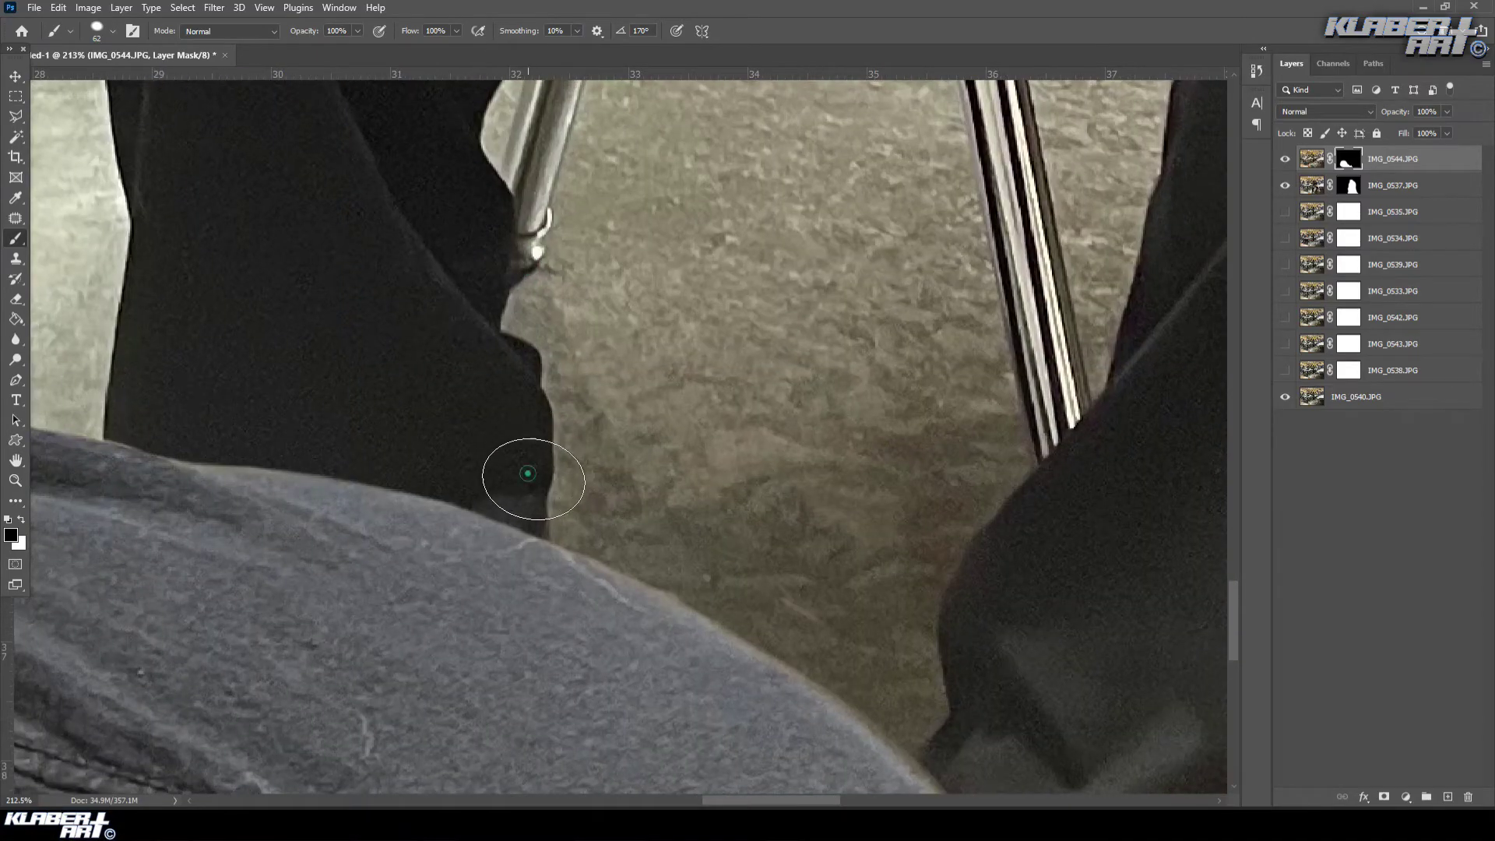
left_click(264, 8)
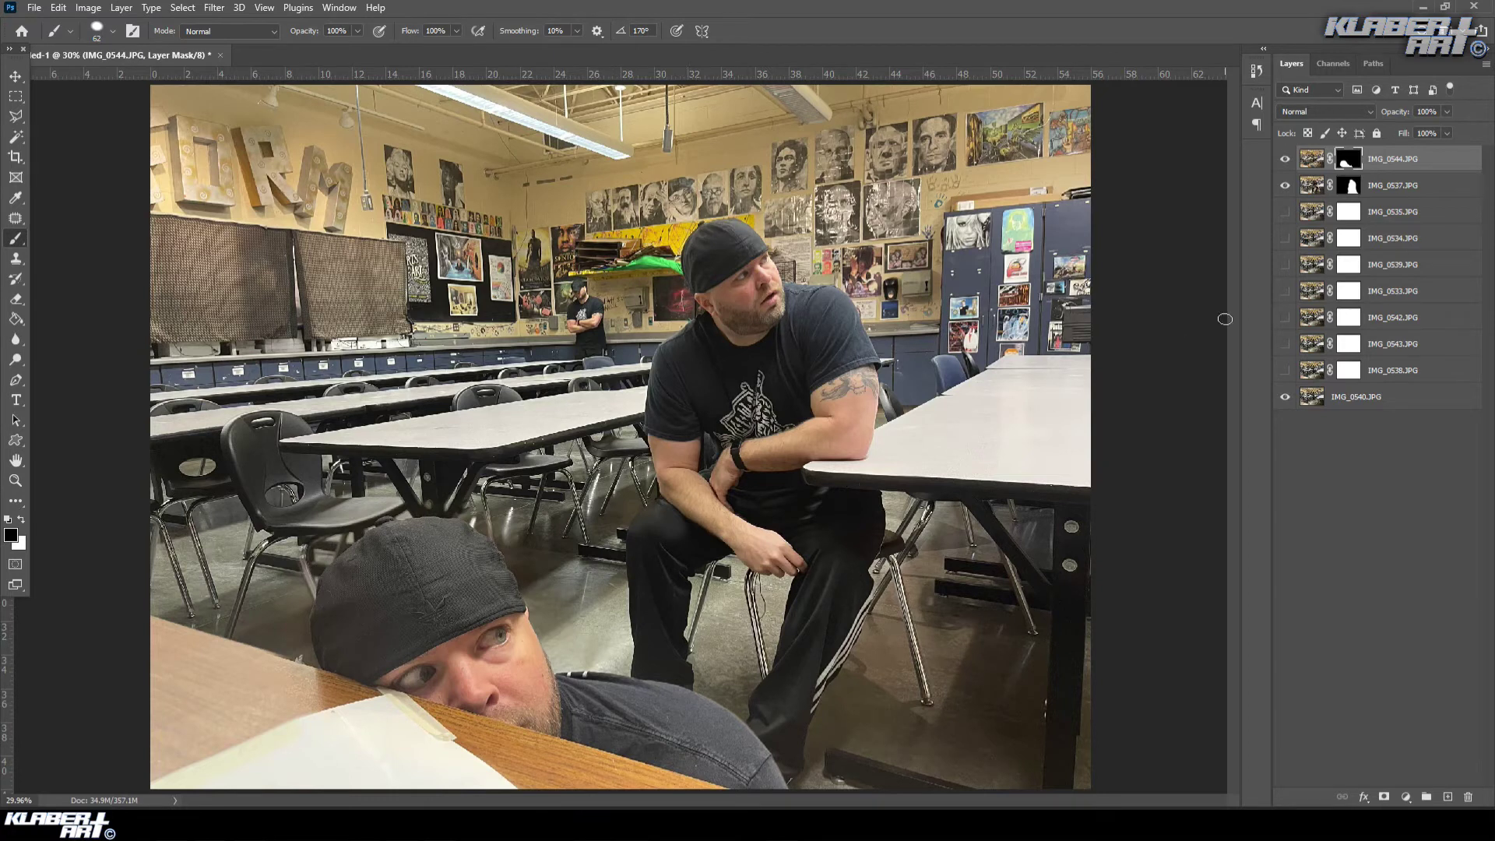
- Hide the IMG_0544, IMG_0537 and IMG_0540 layers, then show and select only the IMG_0535 layer
left_click(1289, 161)
left_click(1286, 185)
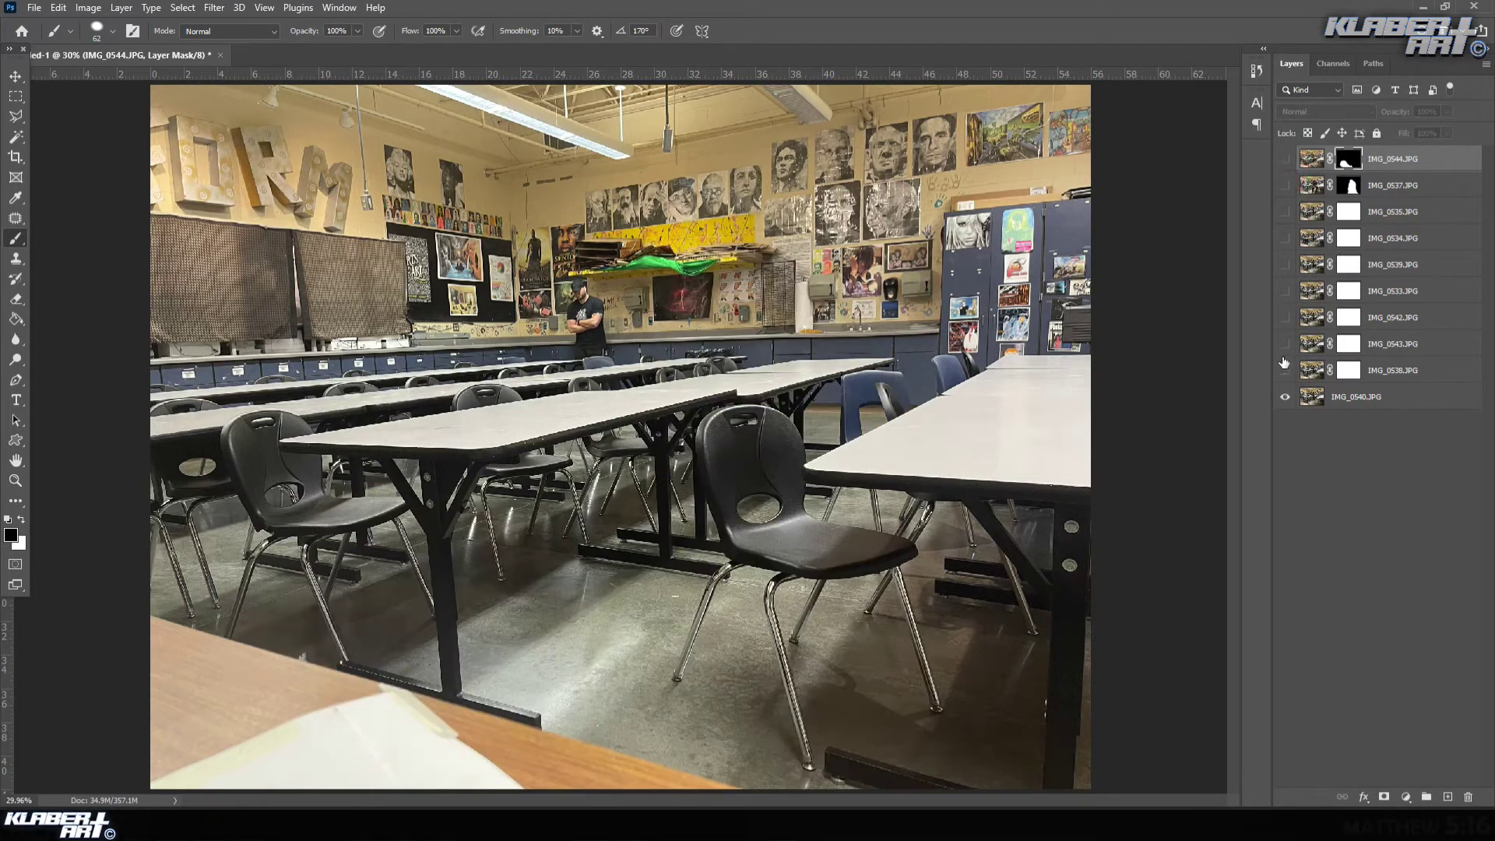
left_click(1286, 398)
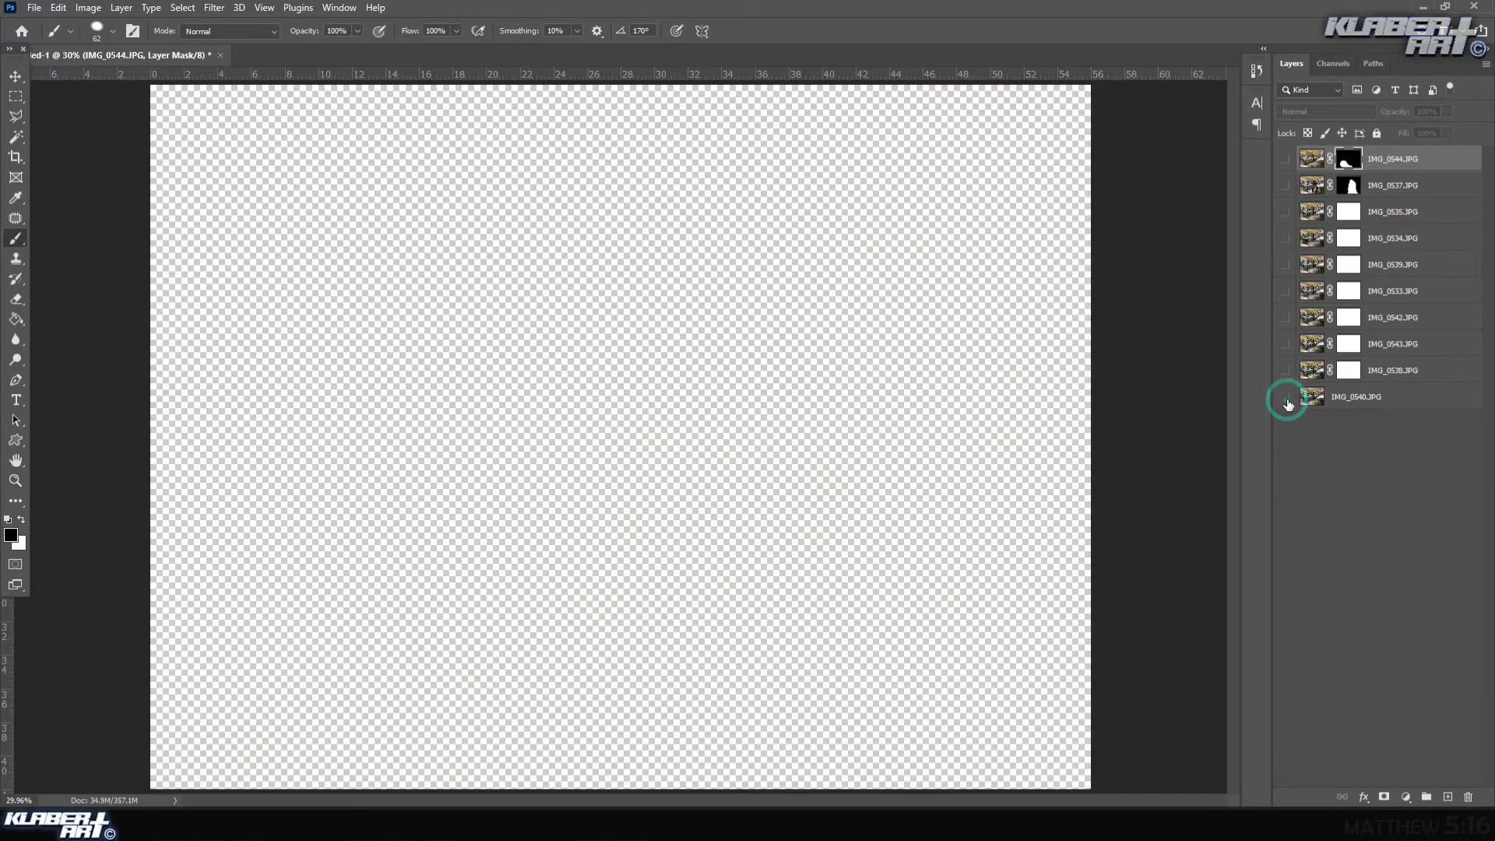
left_click(1285, 213)
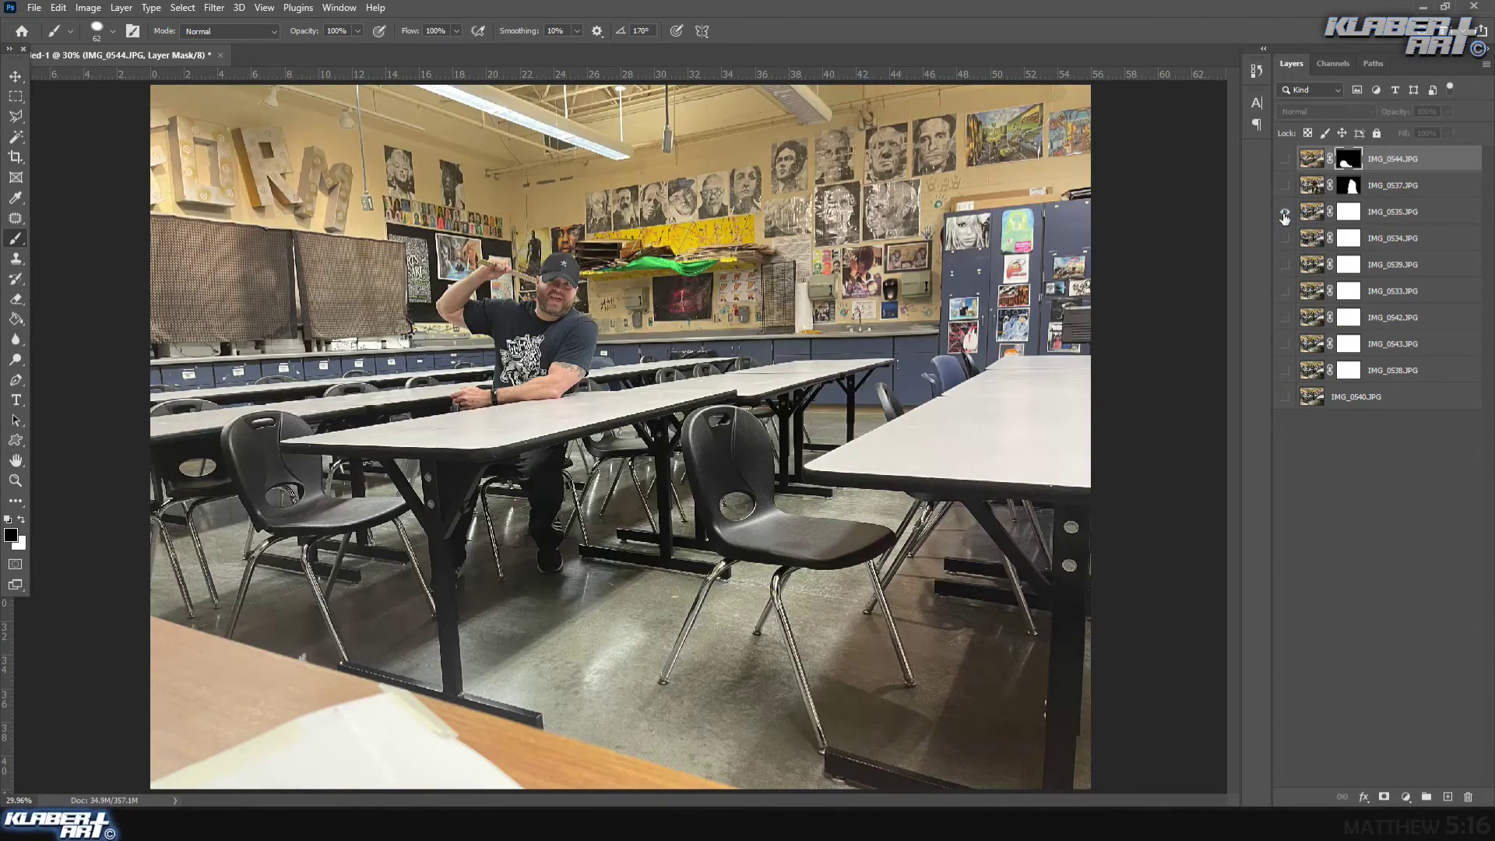
left_click(1431, 214)
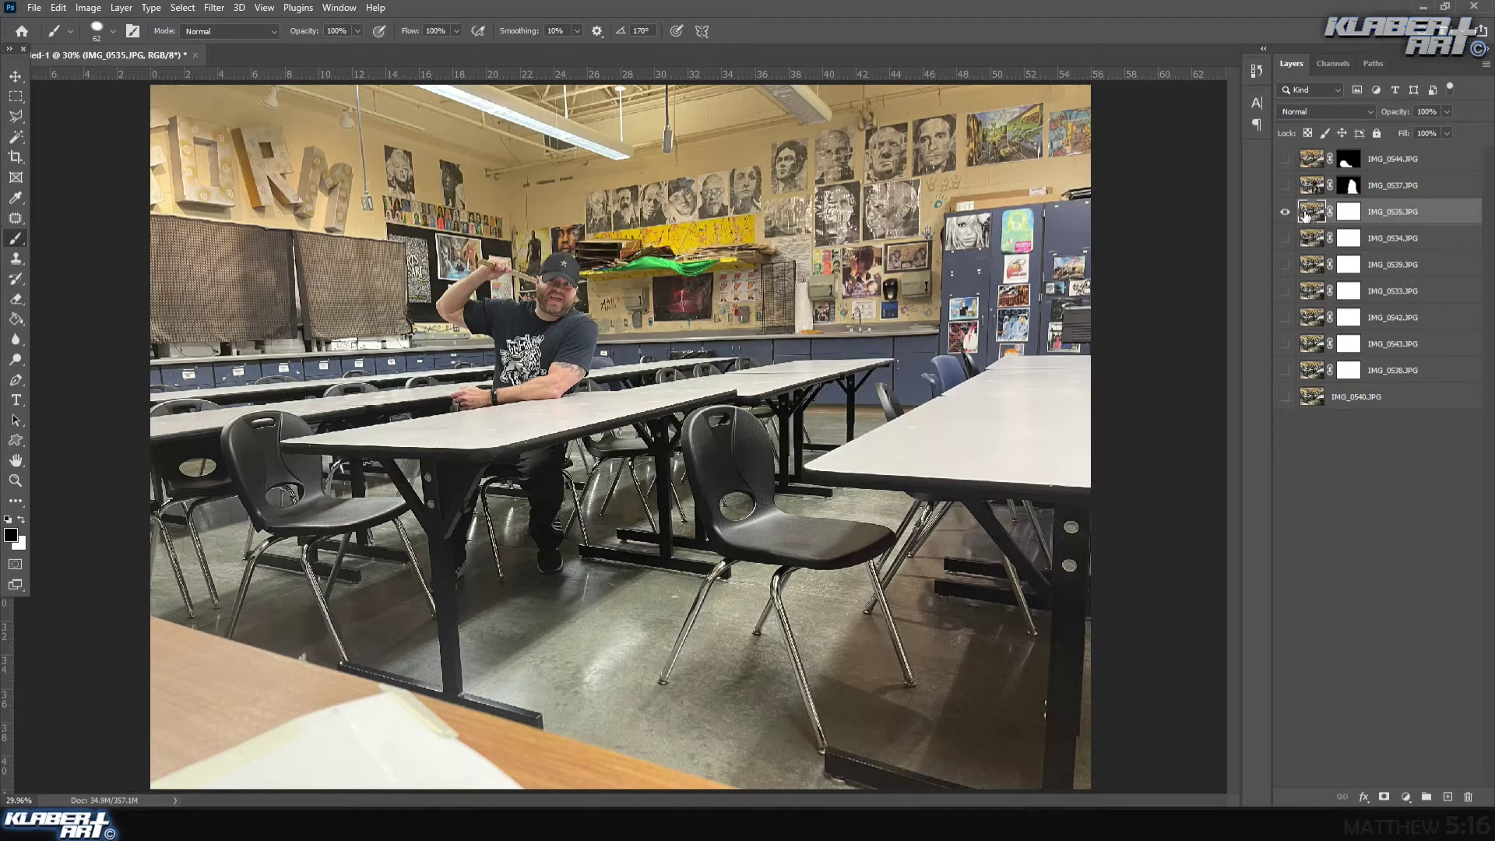
- Paint black on the IMG_0535 mask with a 91 px, 14% hardness brush over the man holding the ruler, including his legs and chair
left_click(1349, 213)
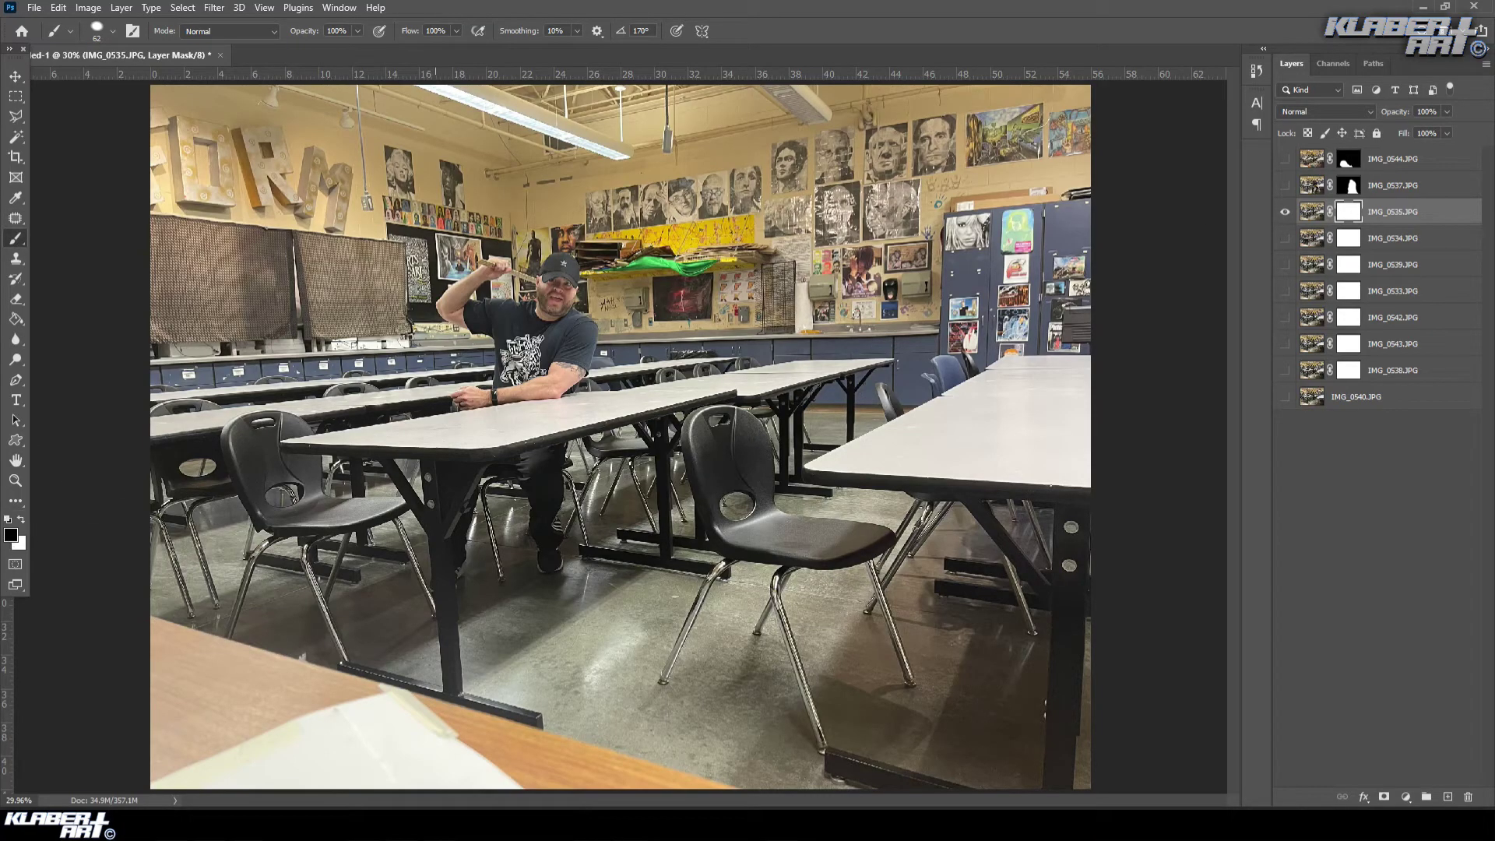
left_click(98, 31)
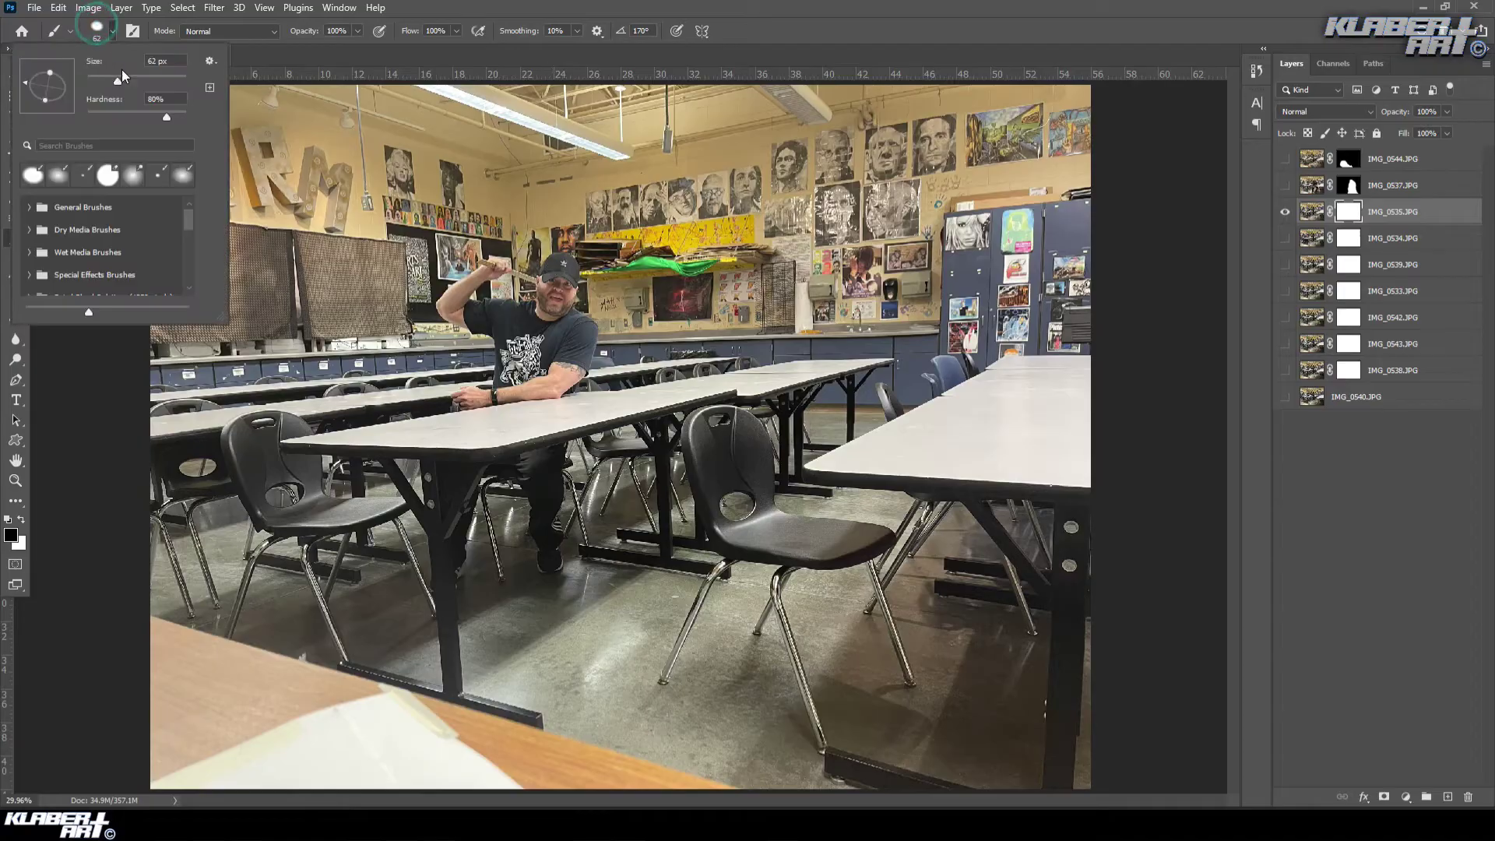
left_click_drag(564, 273, 561, 269)
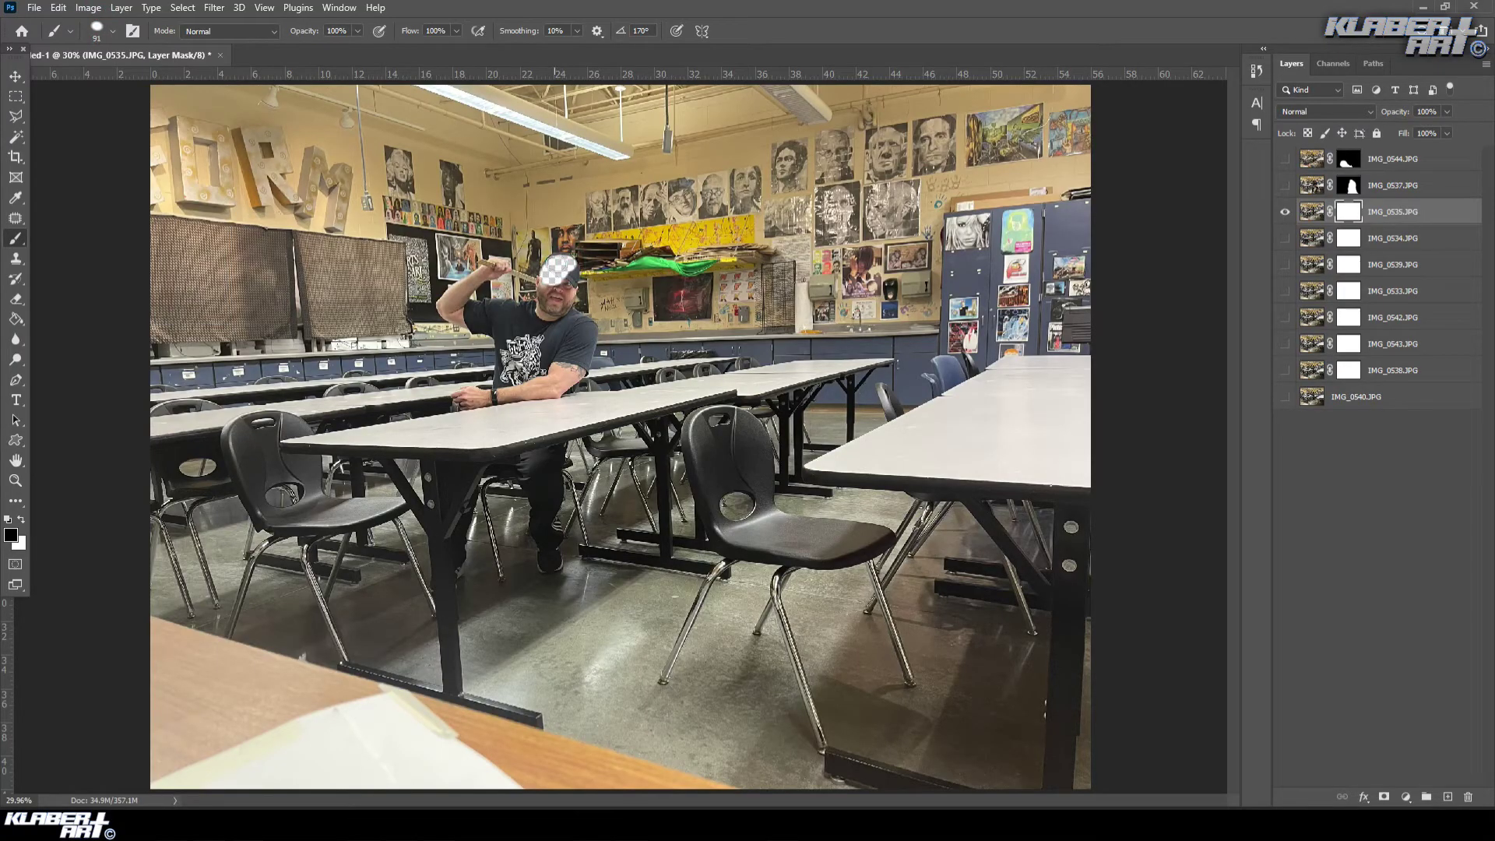
left_click(98, 30)
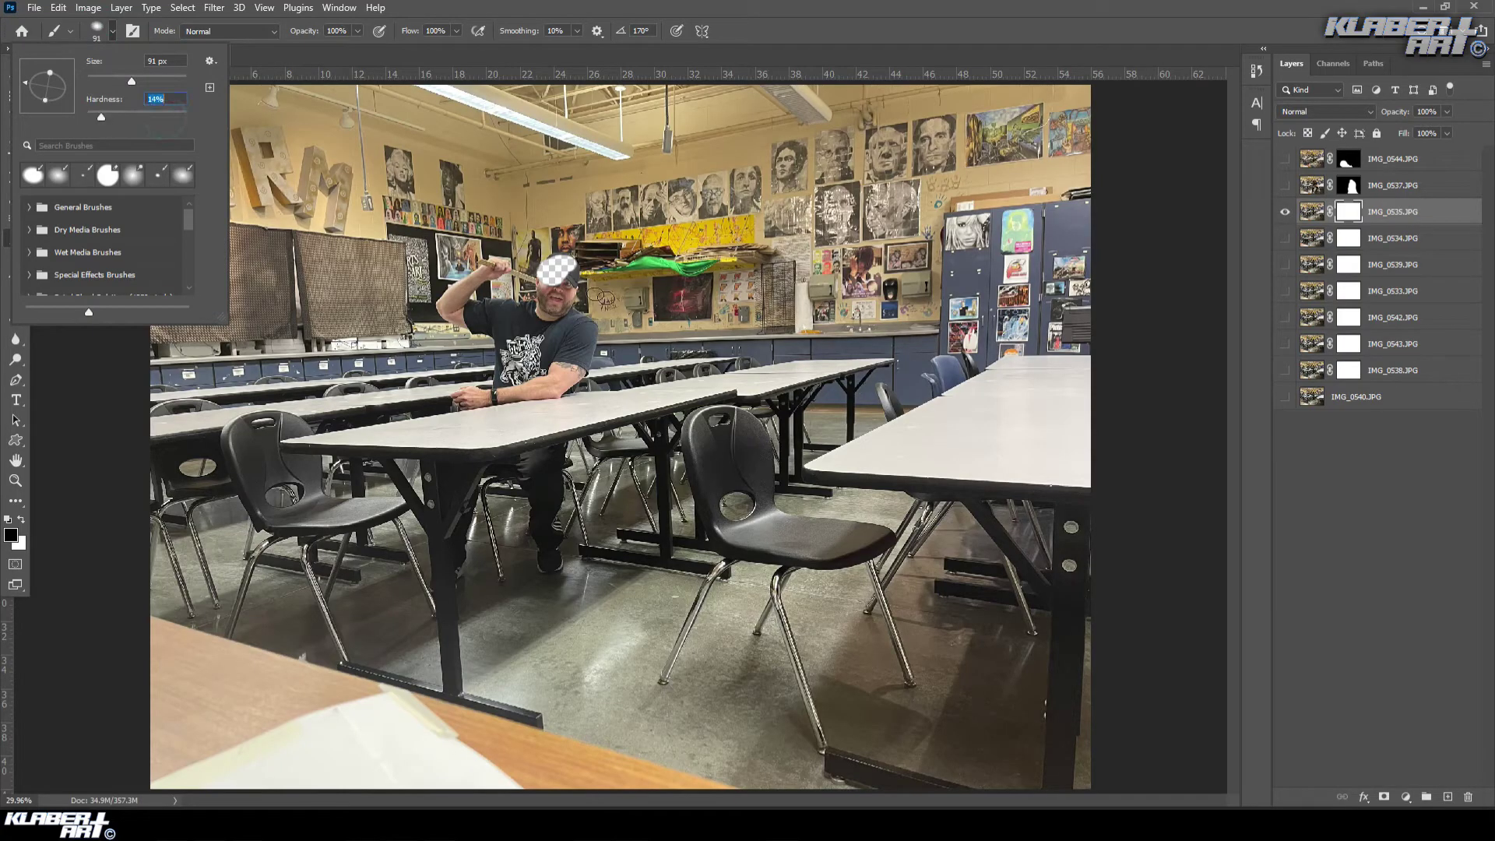
left_click_drag(561, 261, 537, 303)
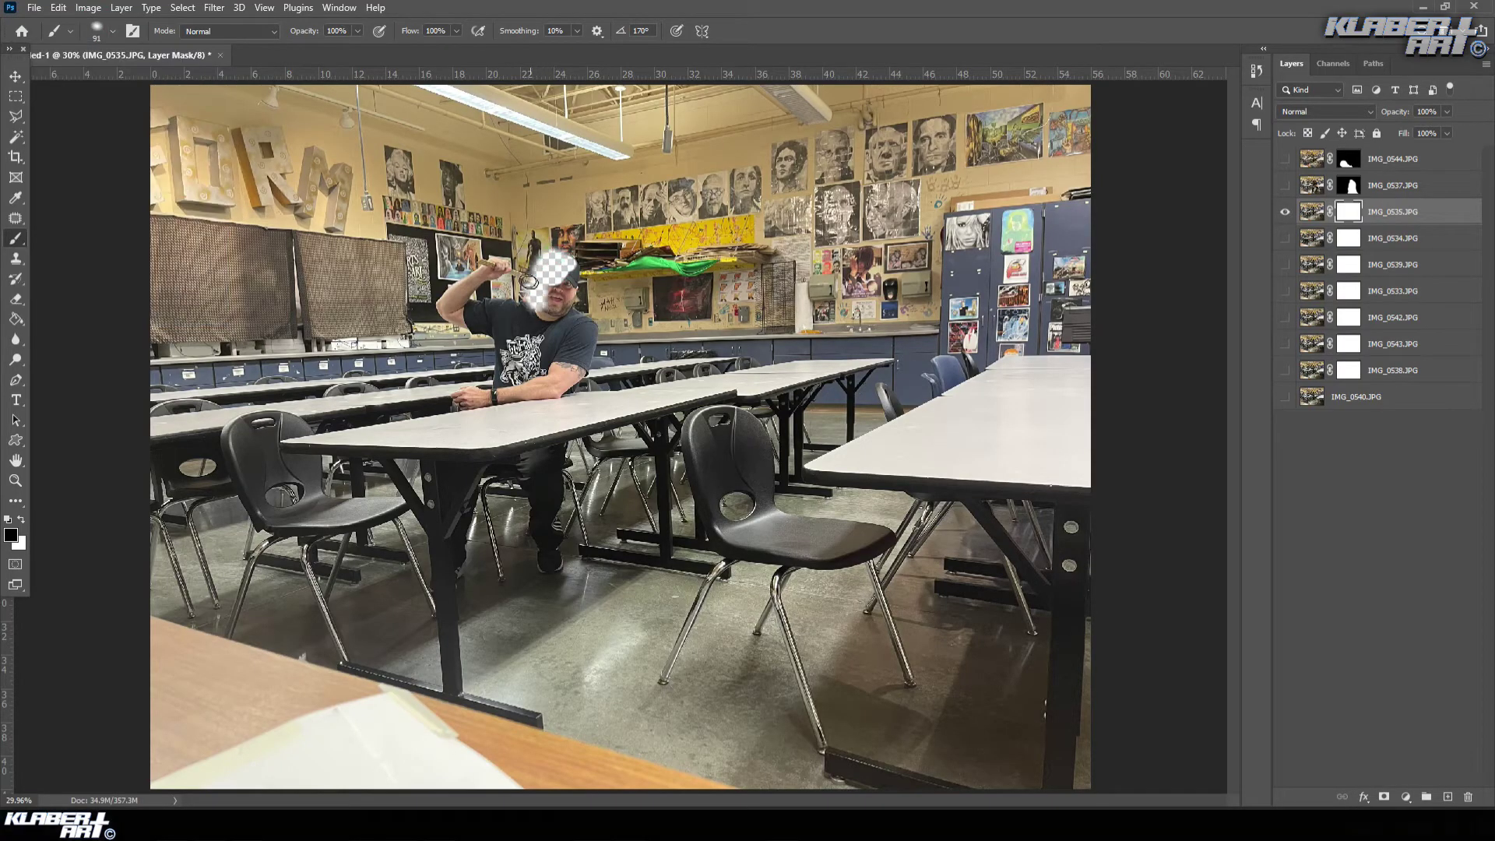
mouse_move(455, 287)
left_mouse_down()
mouse_move(451, 317)
mouse_move(499, 351)
mouse_move(503, 410)
mouse_move(459, 397)
mouse_move(487, 399)
mouse_move(494, 422)
mouse_move(461, 572)
mouse_move(437, 590)
mouse_move(550, 546)
left_mouse_up()
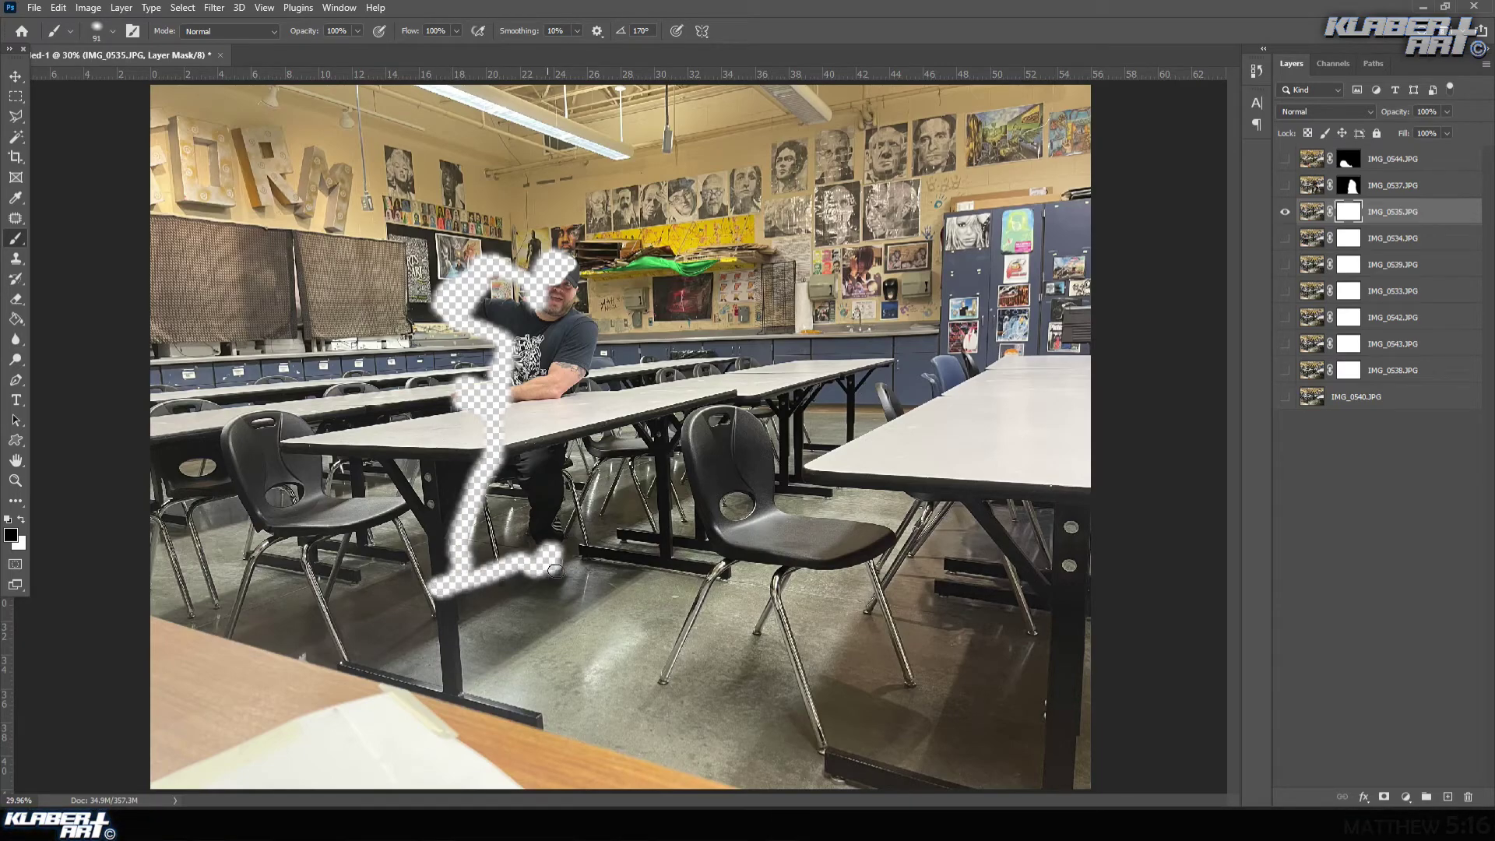
mouse_move(551, 597)
left_mouse_down()
mouse_move(535, 517)
mouse_move(560, 445)
left_mouse_up()
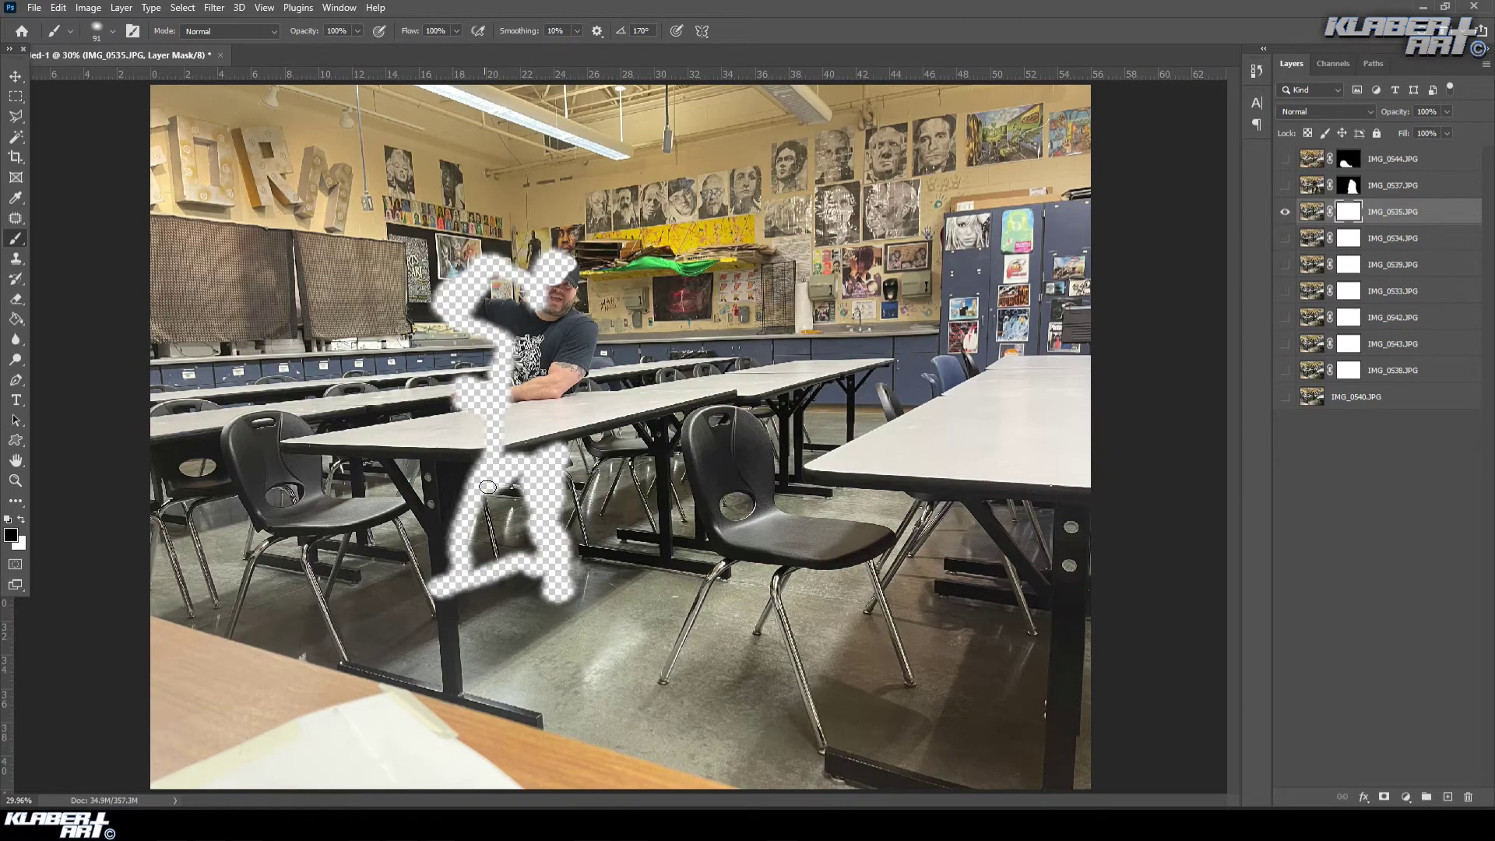
left_click_drag(488, 487, 502, 580)
left_click_drag(586, 520, 590, 554)
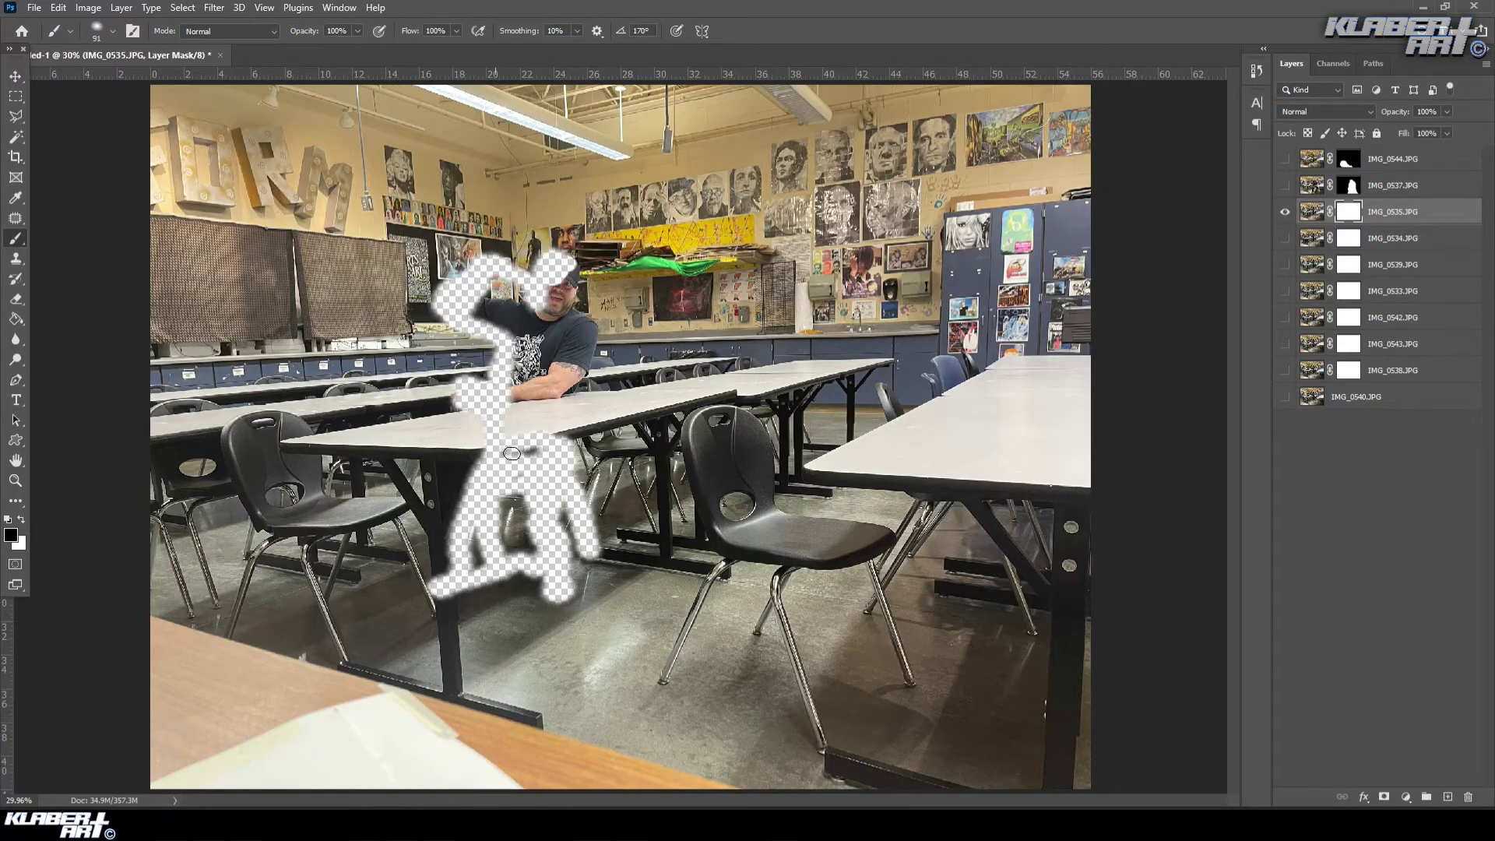
left_click(508, 402)
left_click_drag(588, 350, 584, 312)
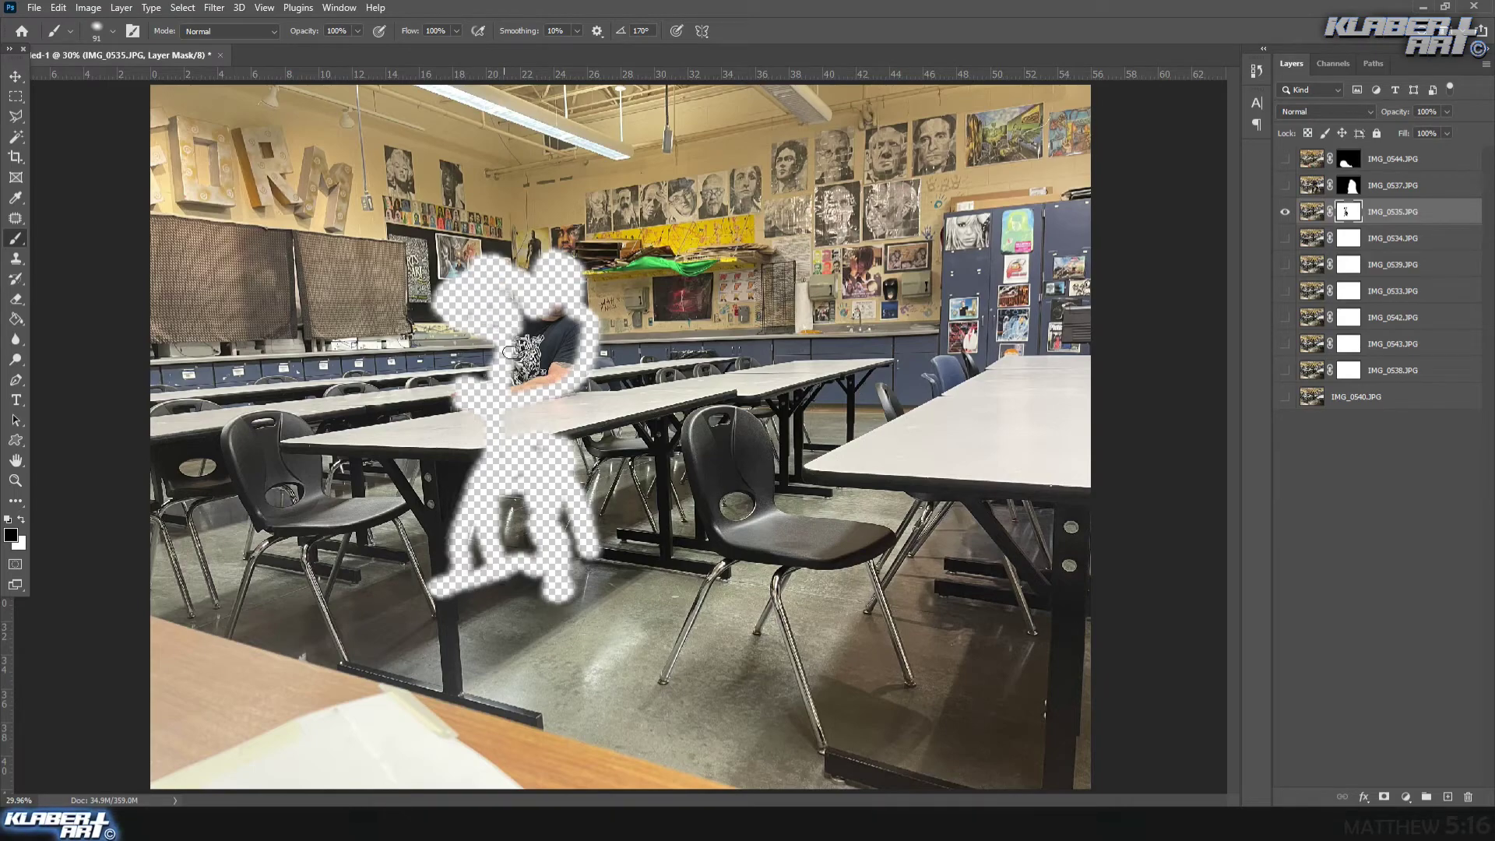
mouse_move(509, 391)
left_mouse_down()
mouse_move(525, 362)
mouse_move(541, 380)
mouse_move(566, 367)
mouse_move(548, 308)
left_mouse_up()
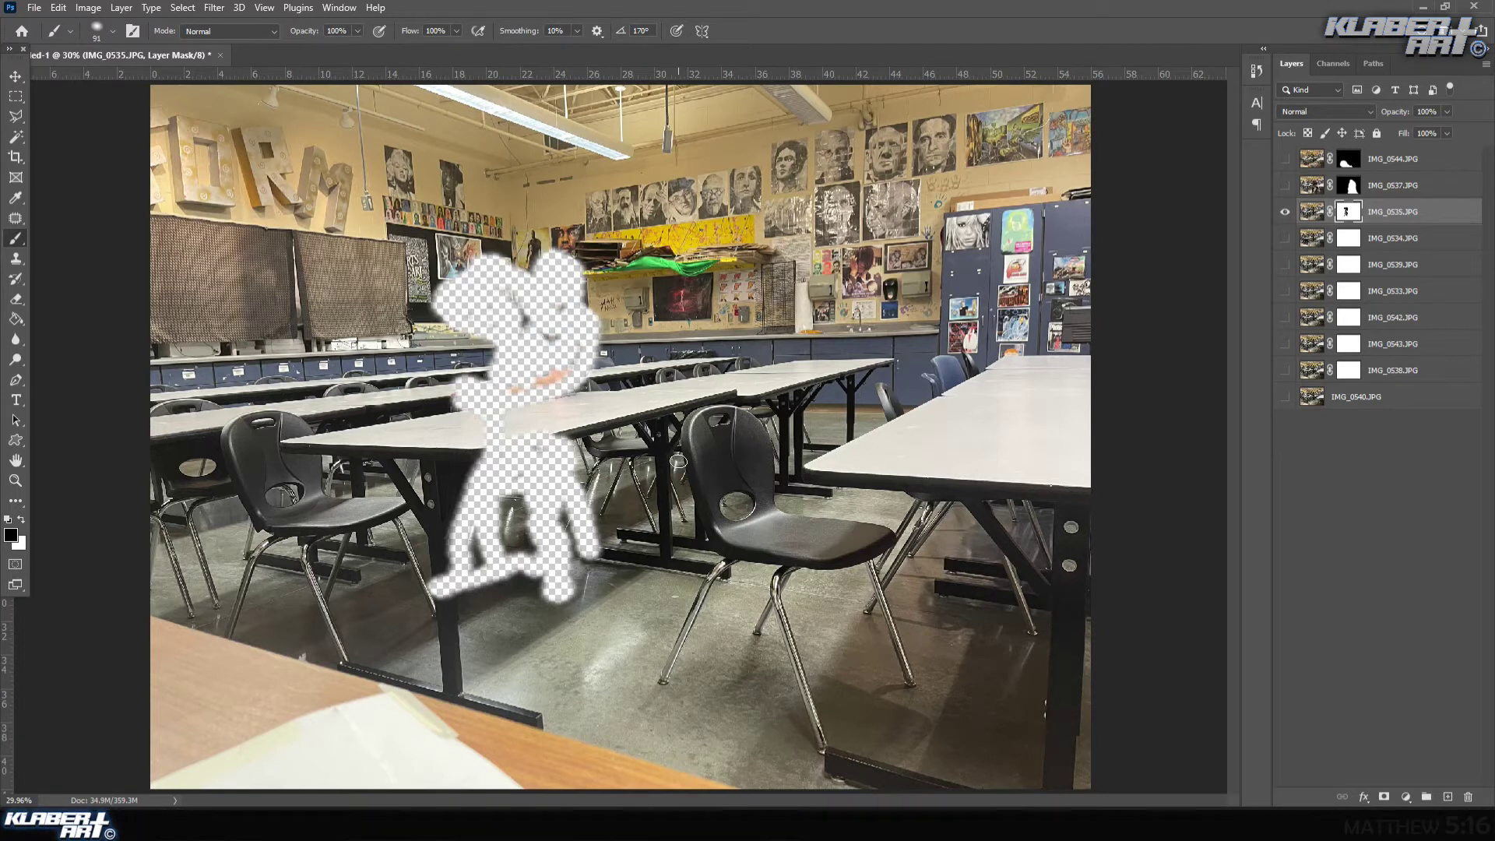
- Invert the IMG_0535 layer mask so only the painted man with the ruler shows
left_click(88, 8)
mouse_move(124, 49)
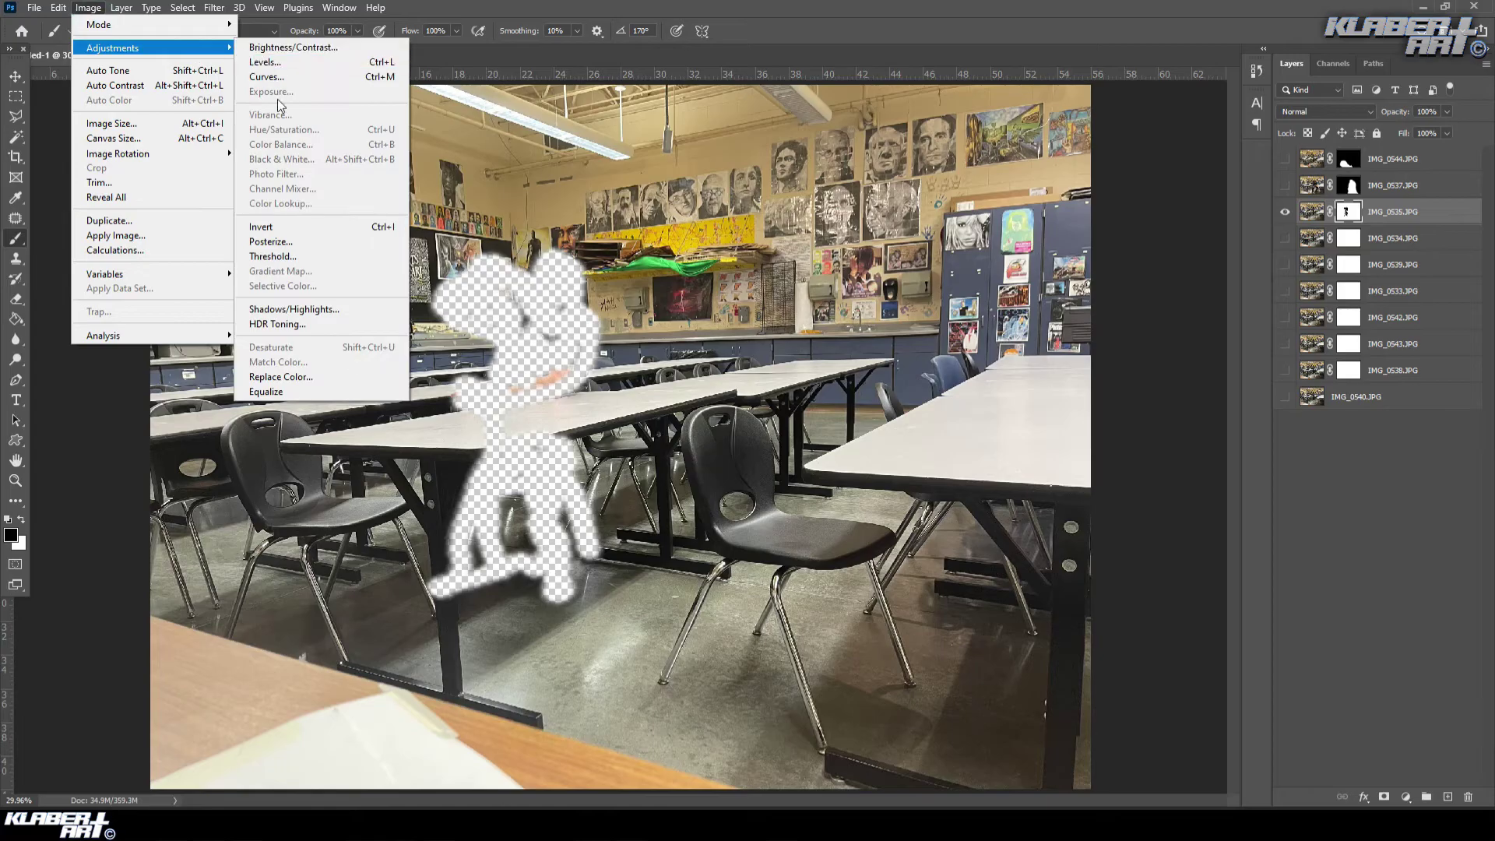
left_click(274, 226)
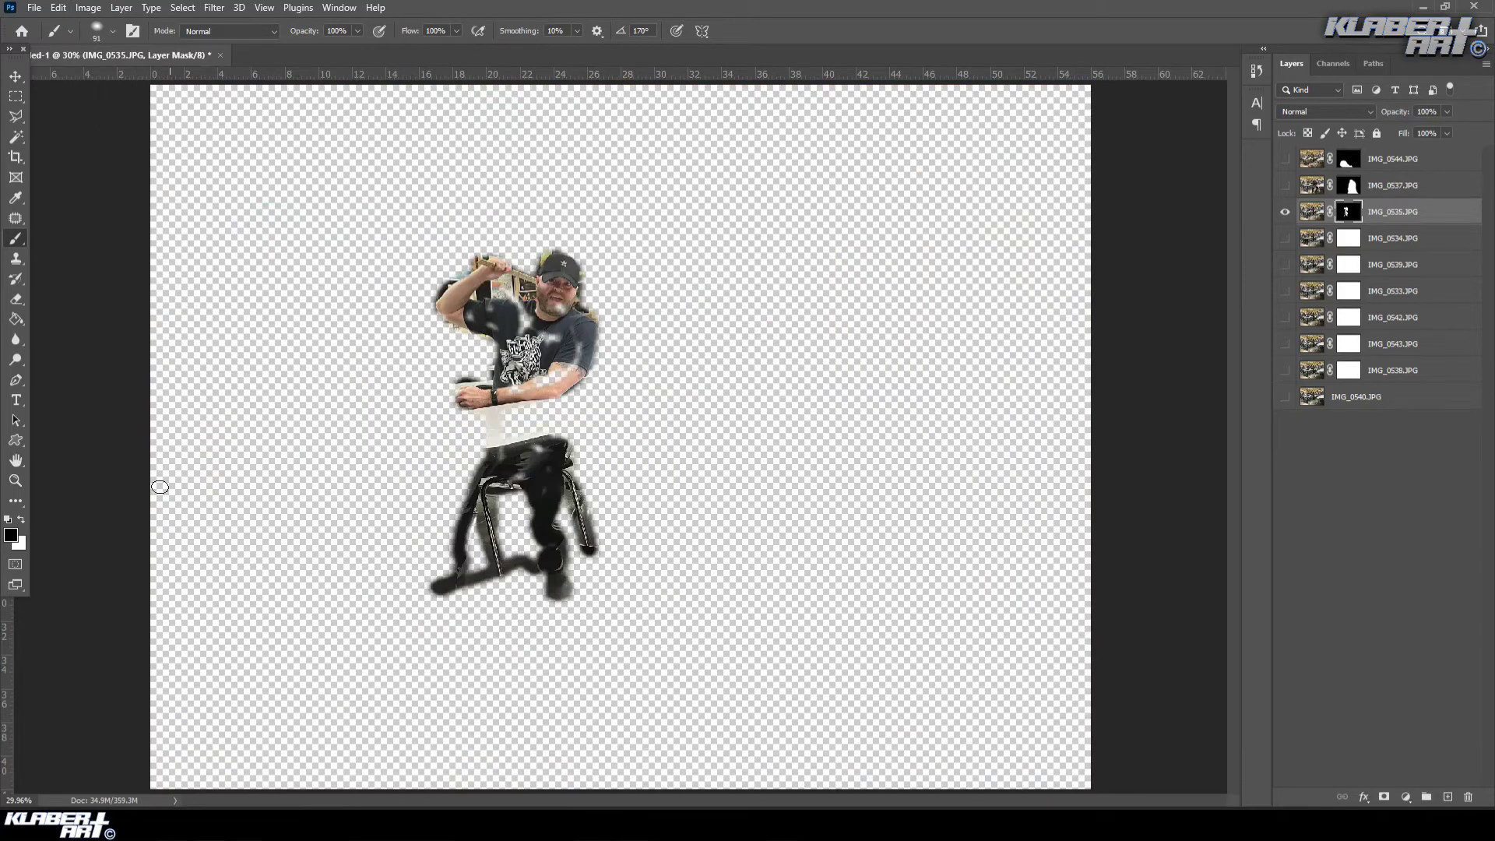
- Paint white on the IMG_0535 mask over the man's faint face, shirt, arms and hand and the tabletop in front of him
left_click(16, 481)
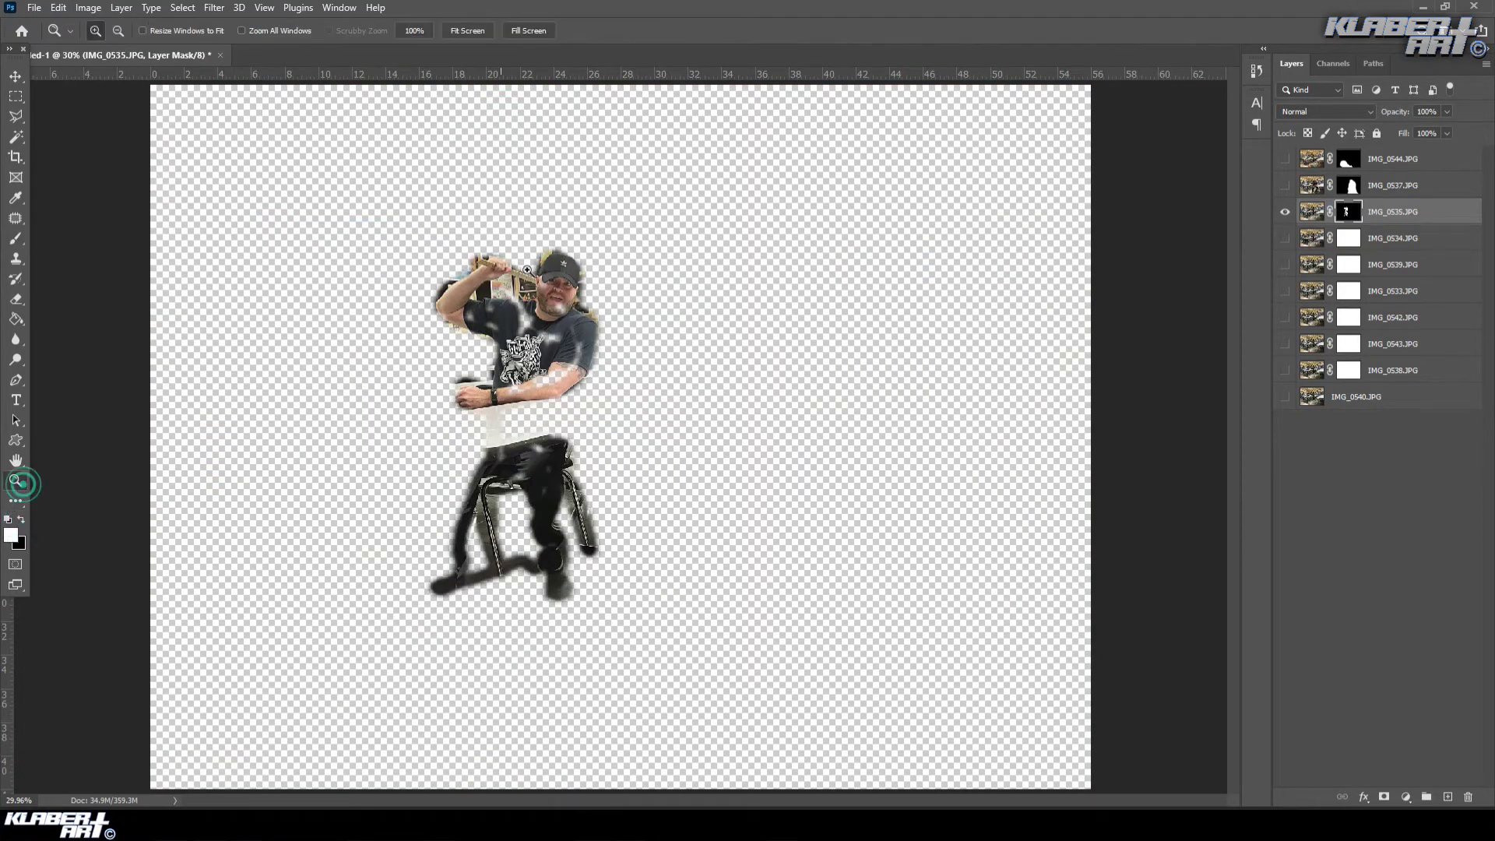
left_click(588, 429)
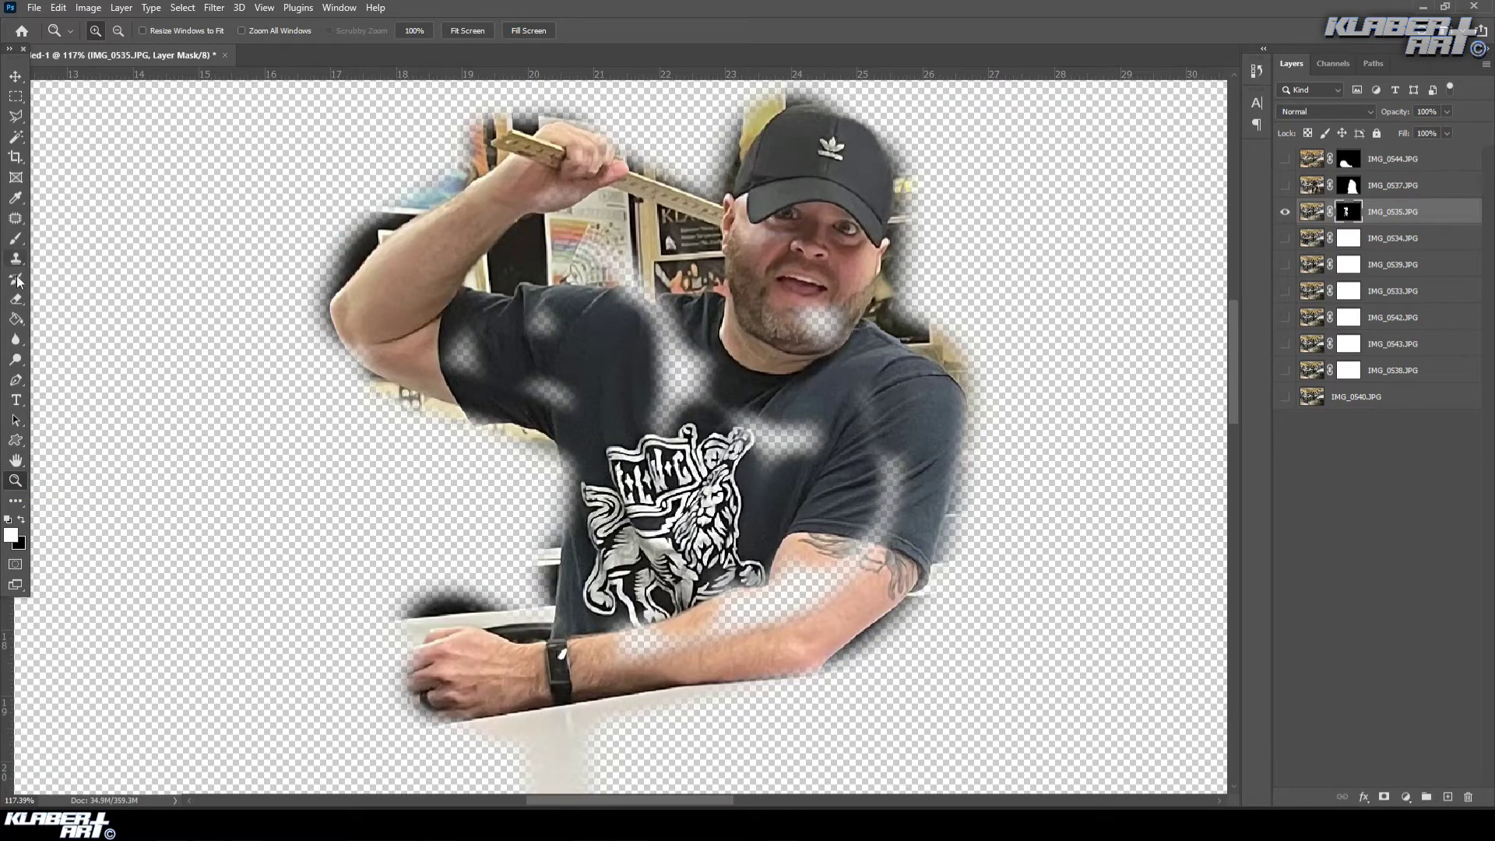
left_click(15, 238)
mouse_move(860, 240)
left_mouse_down()
mouse_move(865, 155)
mouse_move(826, 117)
mouse_move(865, 187)
left_mouse_up()
mouse_move(746, 247)
left_mouse_down()
mouse_move(566, 159)
mouse_move(553, 211)
mouse_move(506, 210)
mouse_move(439, 265)
mouse_move(406, 326)
mouse_move(535, 366)
mouse_move(540, 334)
mouse_move(639, 304)
mouse_move(745, 357)
mouse_move(534, 395)
mouse_move(407, 365)
mouse_move(344, 320)
mouse_move(342, 340)
mouse_move(624, 497)
mouse_move(579, 539)
mouse_move(571, 644)
mouse_move(517, 670)
mouse_move(459, 668)
mouse_move(441, 685)
mouse_move(416, 673)
mouse_move(456, 695)
mouse_move(433, 695)
mouse_move(715, 636)
mouse_move(821, 589)
mouse_move(799, 577)
mouse_move(716, 616)
mouse_move(729, 612)
mouse_move(727, 537)
mouse_move(767, 485)
mouse_move(795, 400)
mouse_move(860, 424)
mouse_move(873, 578)
mouse_move(890, 583)
mouse_move(887, 536)
mouse_move(923, 479)
mouse_move(932, 507)
mouse_move(930, 386)
mouse_move(873, 336)
mouse_move(865, 237)
left_mouse_up()
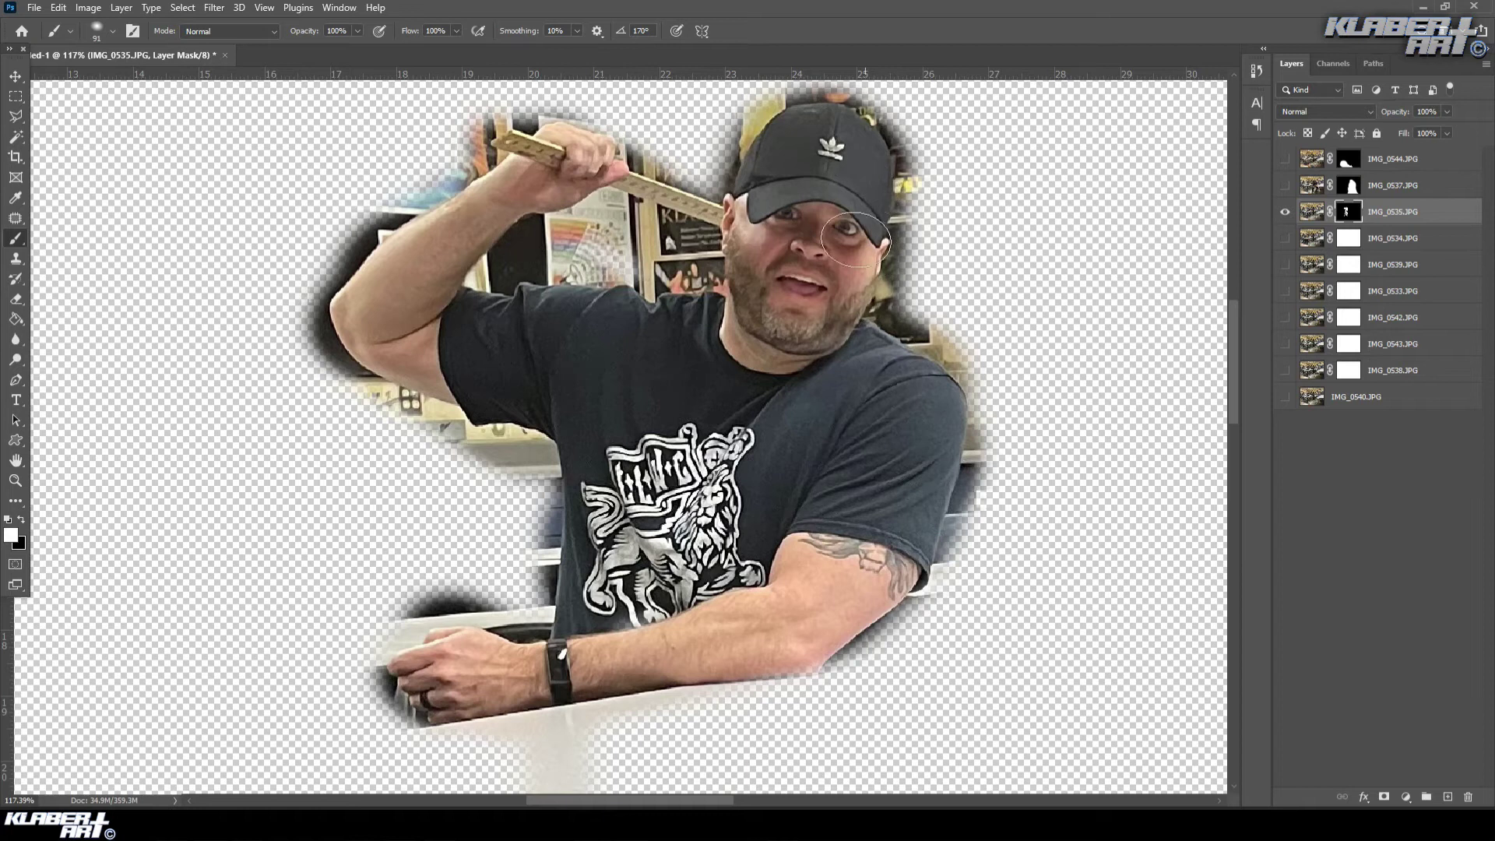
scroll(908, 516, "down", 2)
scroll(907, 516, "down", 2)
mouse_move(908, 516)
left_mouse_down()
mouse_move(804, 585)
mouse_move(832, 594)
mouse_move(794, 627)
mouse_move(865, 633)
mouse_move(758, 659)
mouse_move(613, 663)
mouse_move(889, 696)
mouse_move(631, 708)
mouse_move(664, 740)
mouse_move(624, 753)
mouse_move(670, 727)
mouse_move(606, 656)
mouse_move(418, 645)
mouse_move(849, 674)
mouse_move(788, 642)
mouse_move(723, 712)
mouse_move(746, 641)
mouse_move(839, 571)
mouse_move(819, 483)
mouse_move(874, 413)
mouse_move(815, 522)
mouse_move(761, 734)
mouse_move(735, 654)
mouse_move(588, 726)
left_mouse_up()
- Paint white on the IMG_0535 mask over the man's faint legs and feet, the chair legs and the floor between them
scroll(732, 668, "down", 8)
scroll(588, 725, "down", 10)
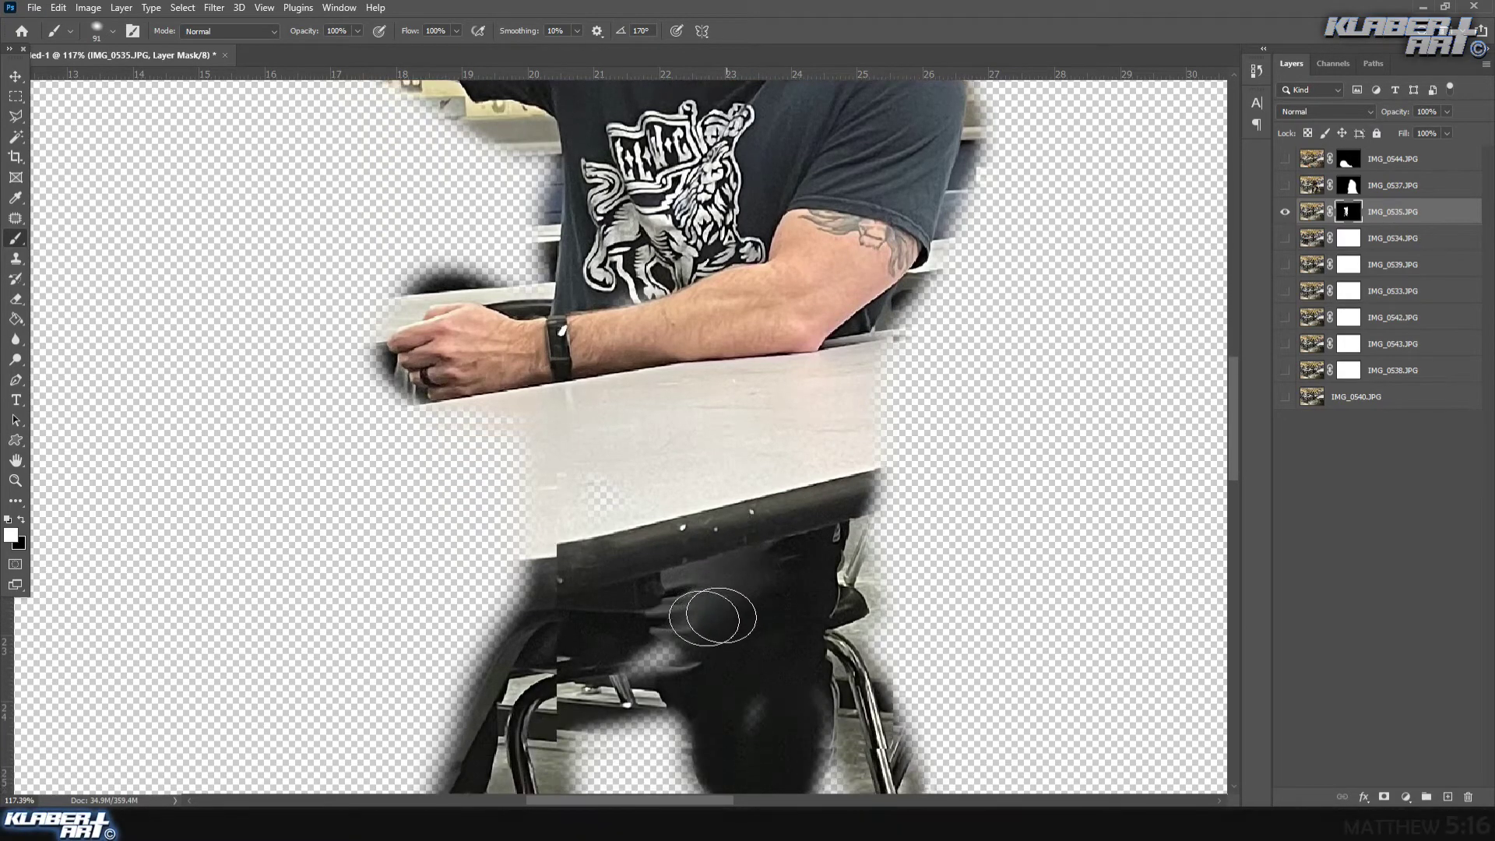
mouse_move(672, 571)
left_mouse_down()
mouse_move(748, 684)
mouse_move(701, 740)
mouse_move(758, 651)
left_mouse_up()
scroll(759, 646, "down", 10)
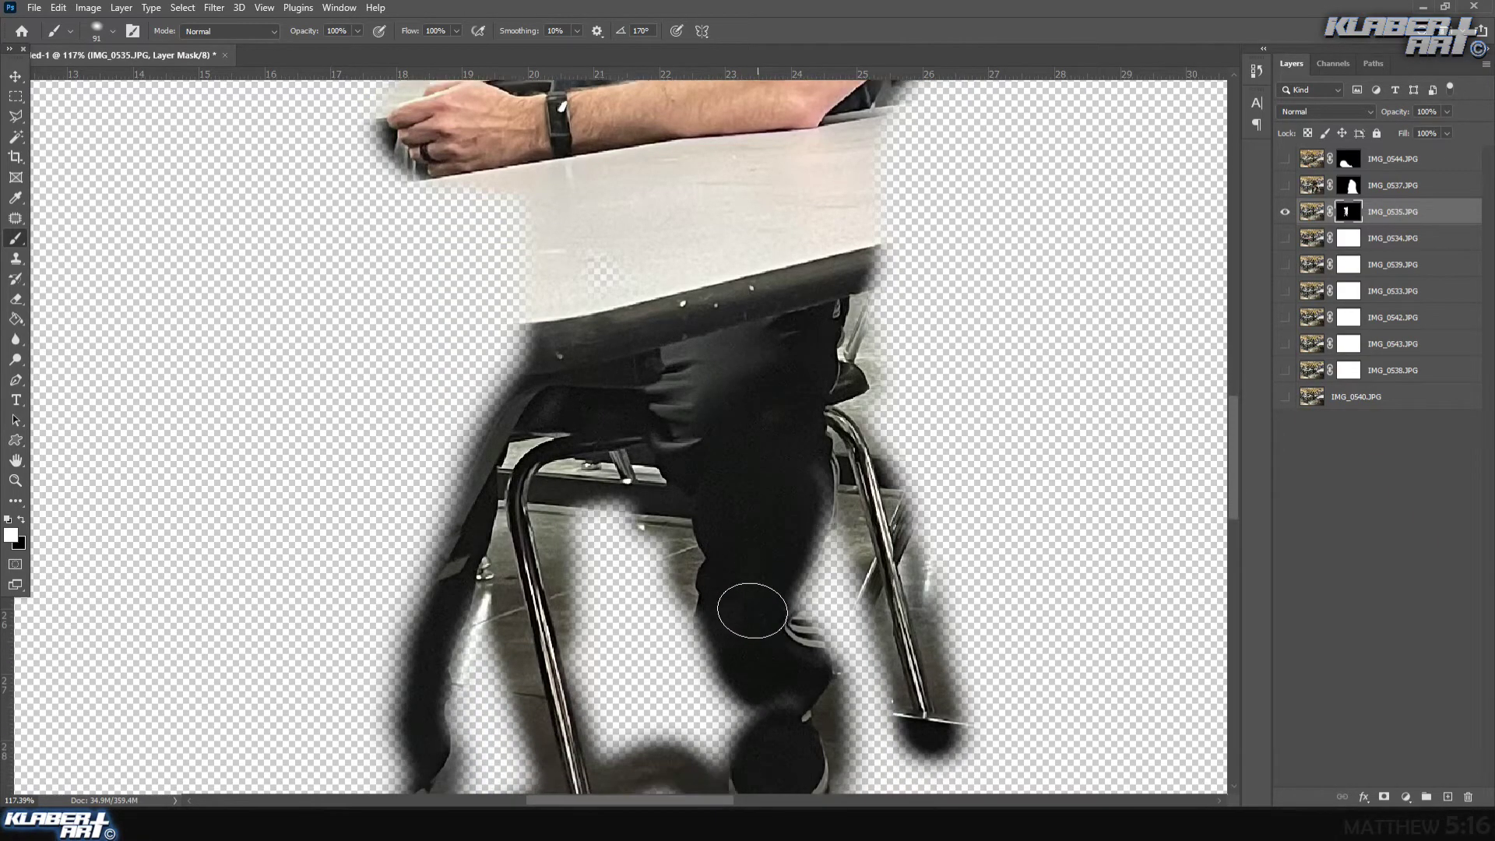
mouse_move(741, 501)
left_mouse_down()
mouse_move(718, 717)
mouse_move(768, 744)
mouse_move(824, 685)
mouse_move(833, 453)
mouse_move(603, 569)
mouse_move(623, 467)
mouse_move(643, 546)
mouse_move(581, 623)
mouse_move(639, 662)
mouse_move(678, 561)
mouse_move(670, 681)
mouse_move(420, 692)
mouse_move(416, 740)
left_mouse_up()
scroll(459, 662, "down", 3)
mouse_move(423, 651)
left_mouse_down()
mouse_move(375, 701)
mouse_move(334, 683)
mouse_move(357, 653)
mouse_move(382, 652)
mouse_move(384, 677)
mouse_move(352, 687)
mouse_move(348, 720)
mouse_move(377, 696)
mouse_move(355, 702)
mouse_move(382, 706)
mouse_move(357, 743)
mouse_move(365, 764)
mouse_move(428, 675)
mouse_move(416, 592)
mouse_move(458, 522)
mouse_move(477, 401)
mouse_move(522, 279)
mouse_move(351, 630)
left_mouse_up()
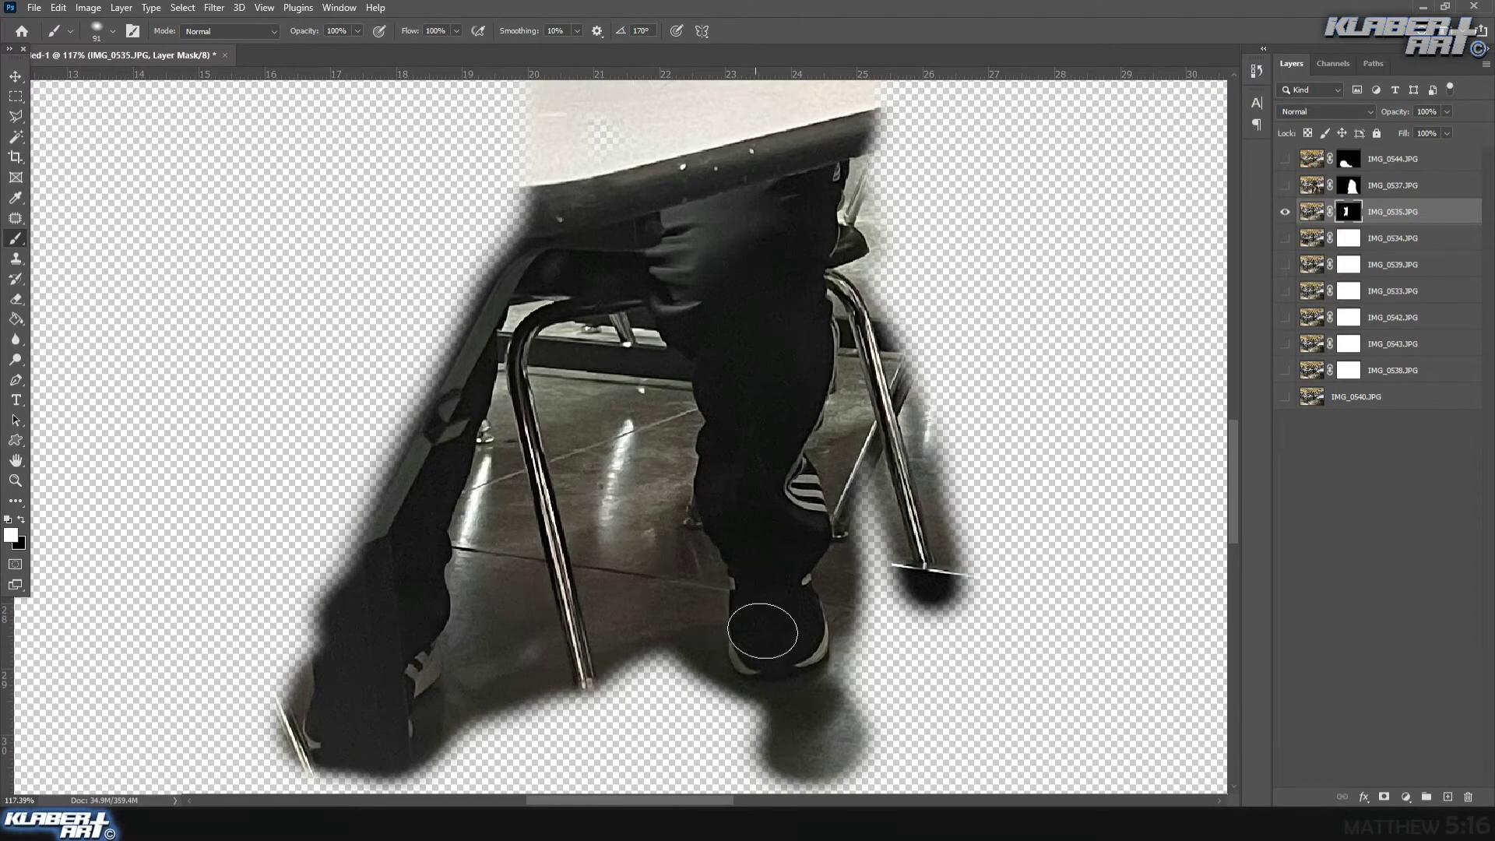
mouse_move(833, 506)
left_mouse_down()
mouse_move(869, 413)
mouse_move(816, 465)
mouse_move(749, 239)
mouse_move(648, 214)
mouse_move(629, 263)
left_mouse_up()
scroll(600, 218, "up", 3)
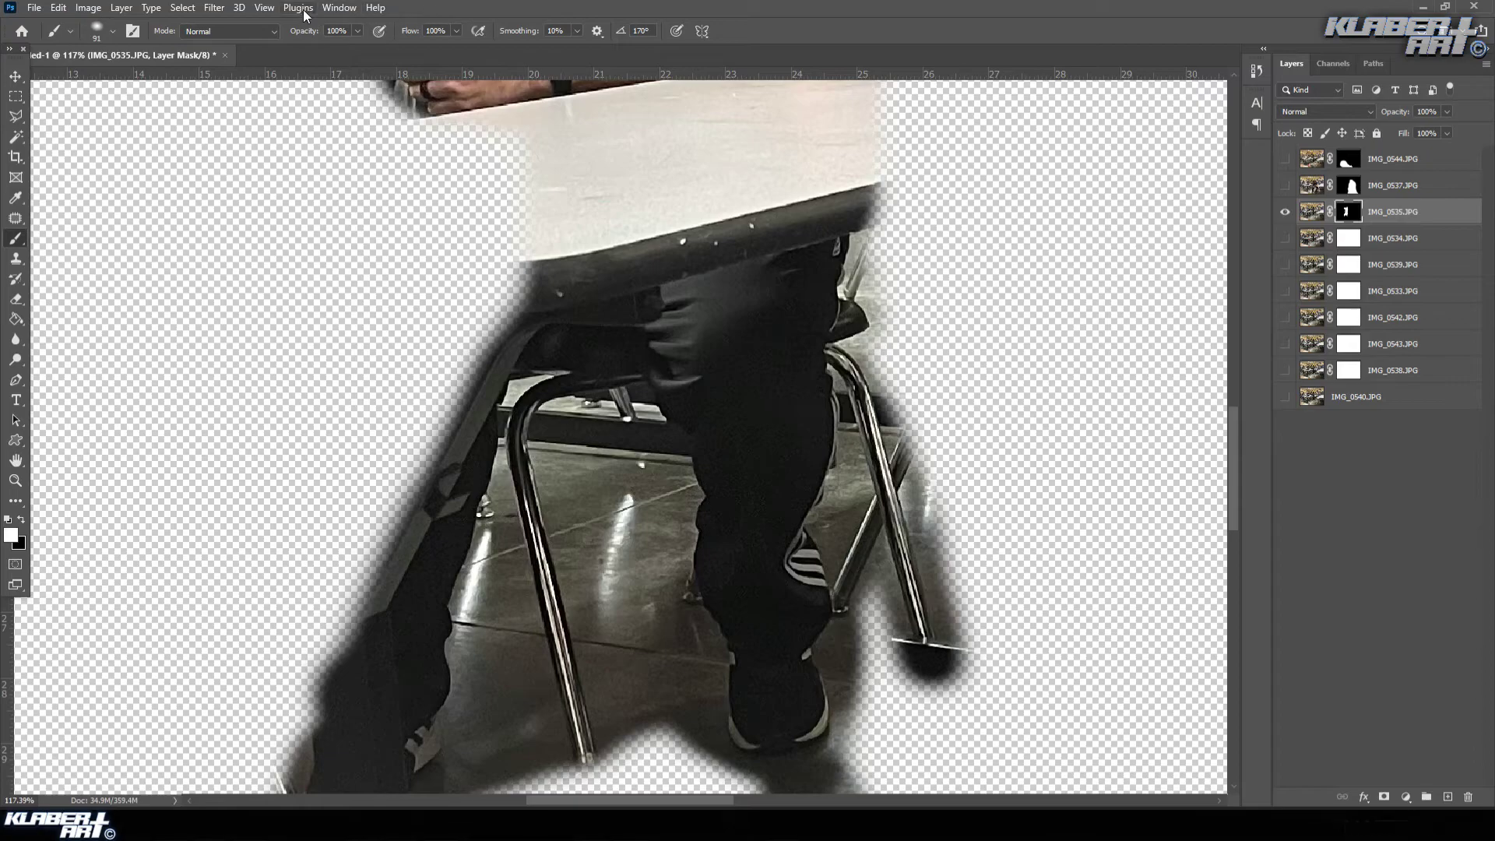
left_click(264, 8)
left_click(296, 151)
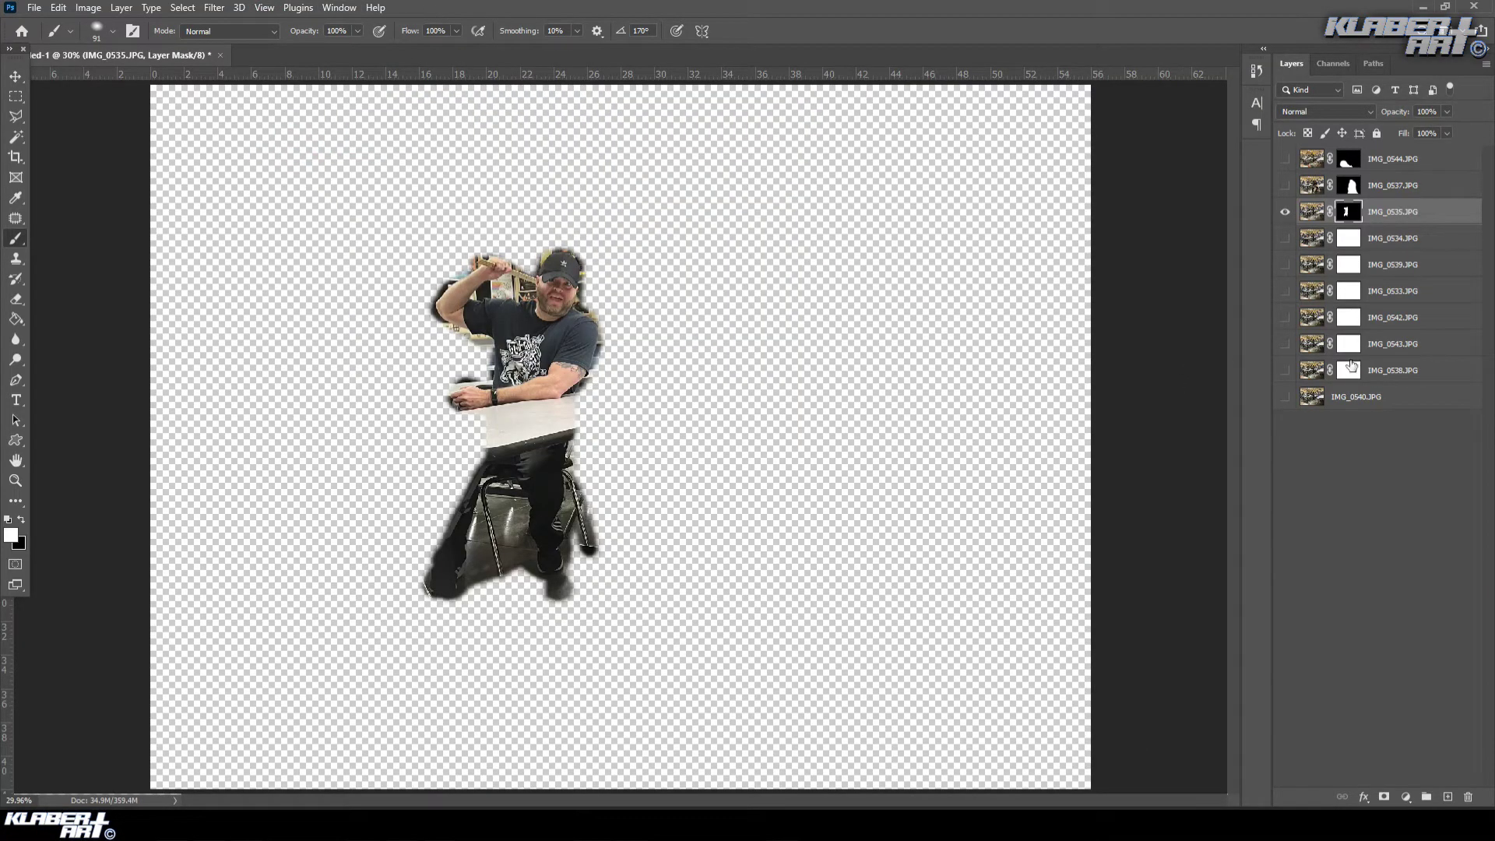
- Show the IMG_0544, IMG_0537 and IMG_0540 layers together with IMG_0535
left_click(1286, 159)
left_click(1286, 185)
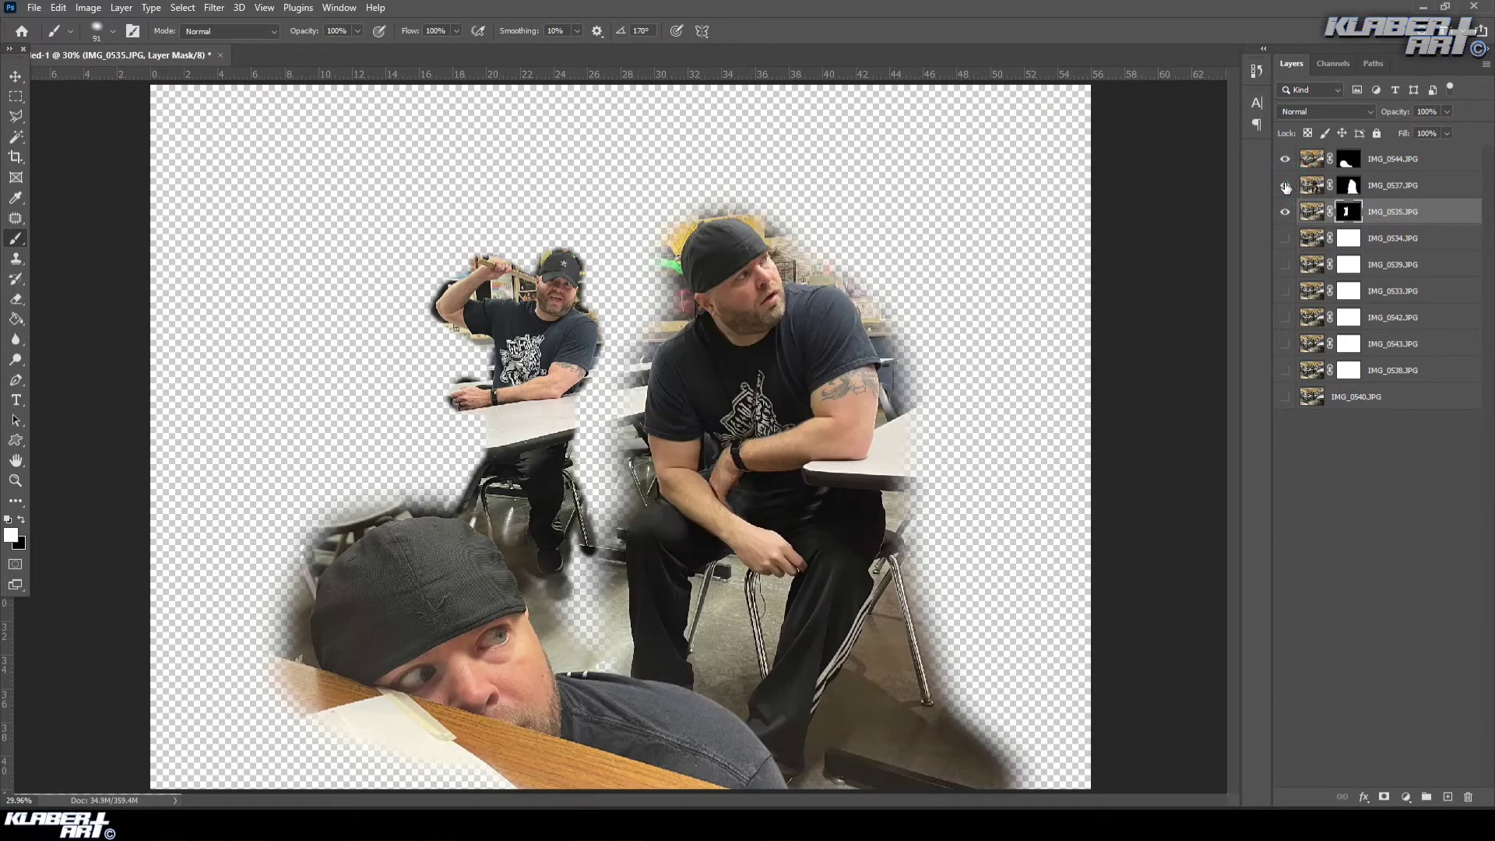
left_click(1285, 398)
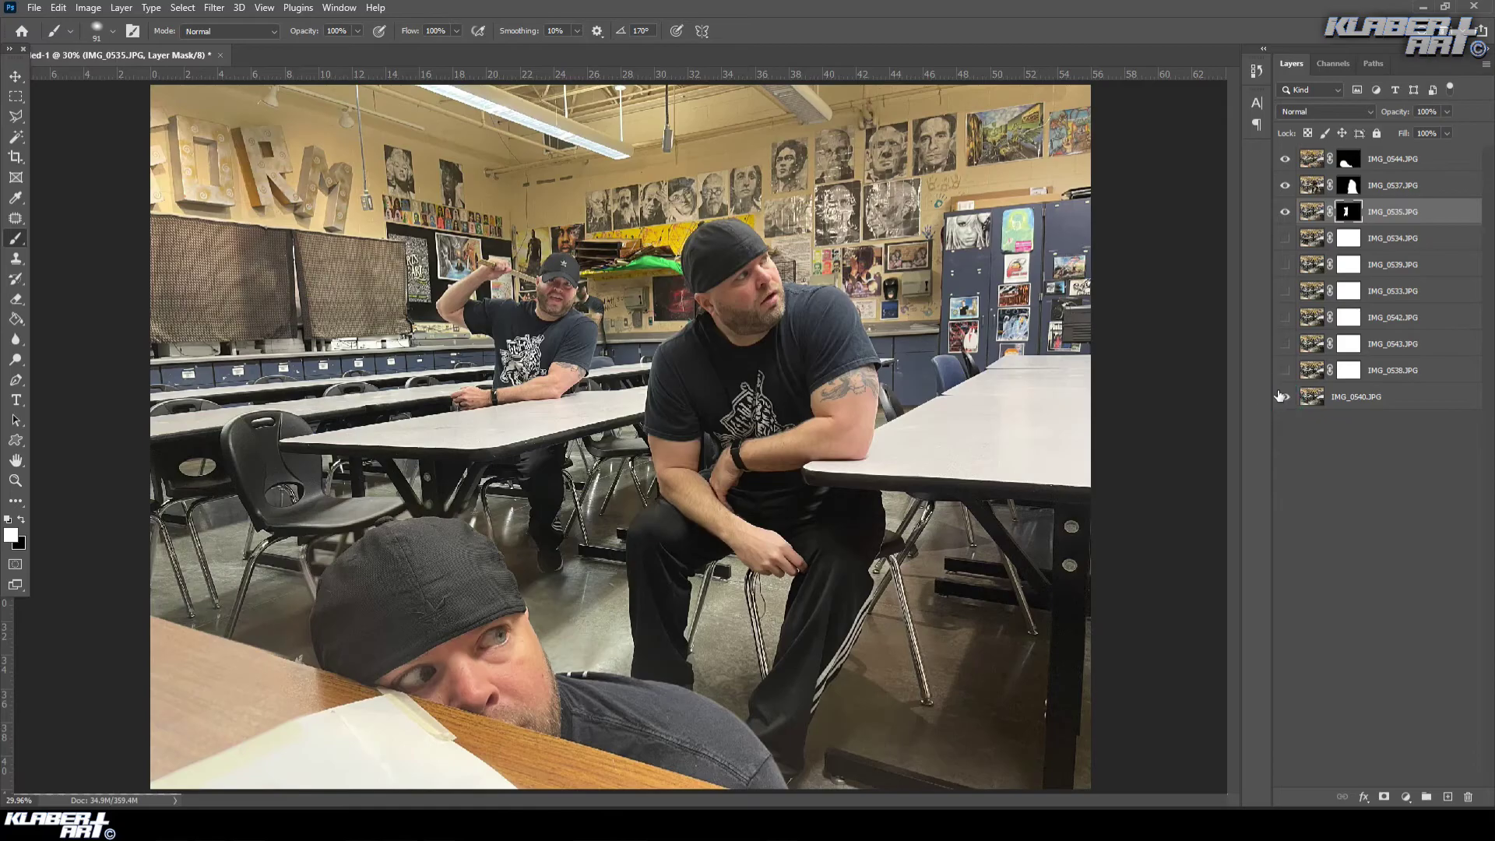
- Examine the ghosted area above the foreground man's cap by comparing the image with IMG_0544 hidden and shown
left_click(15, 481)
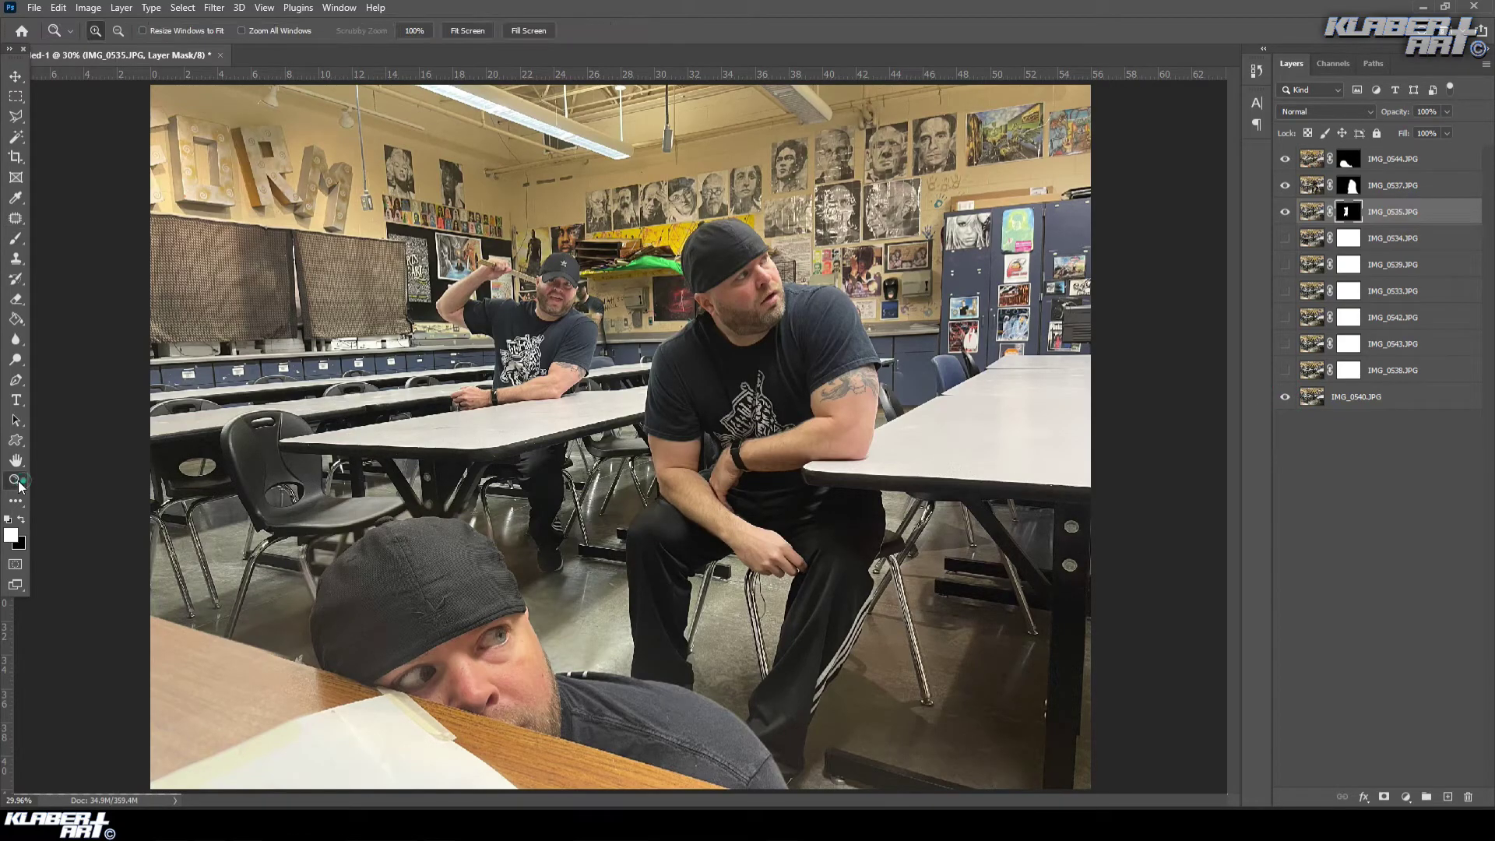
left_click_drag(405, 468, 516, 576)
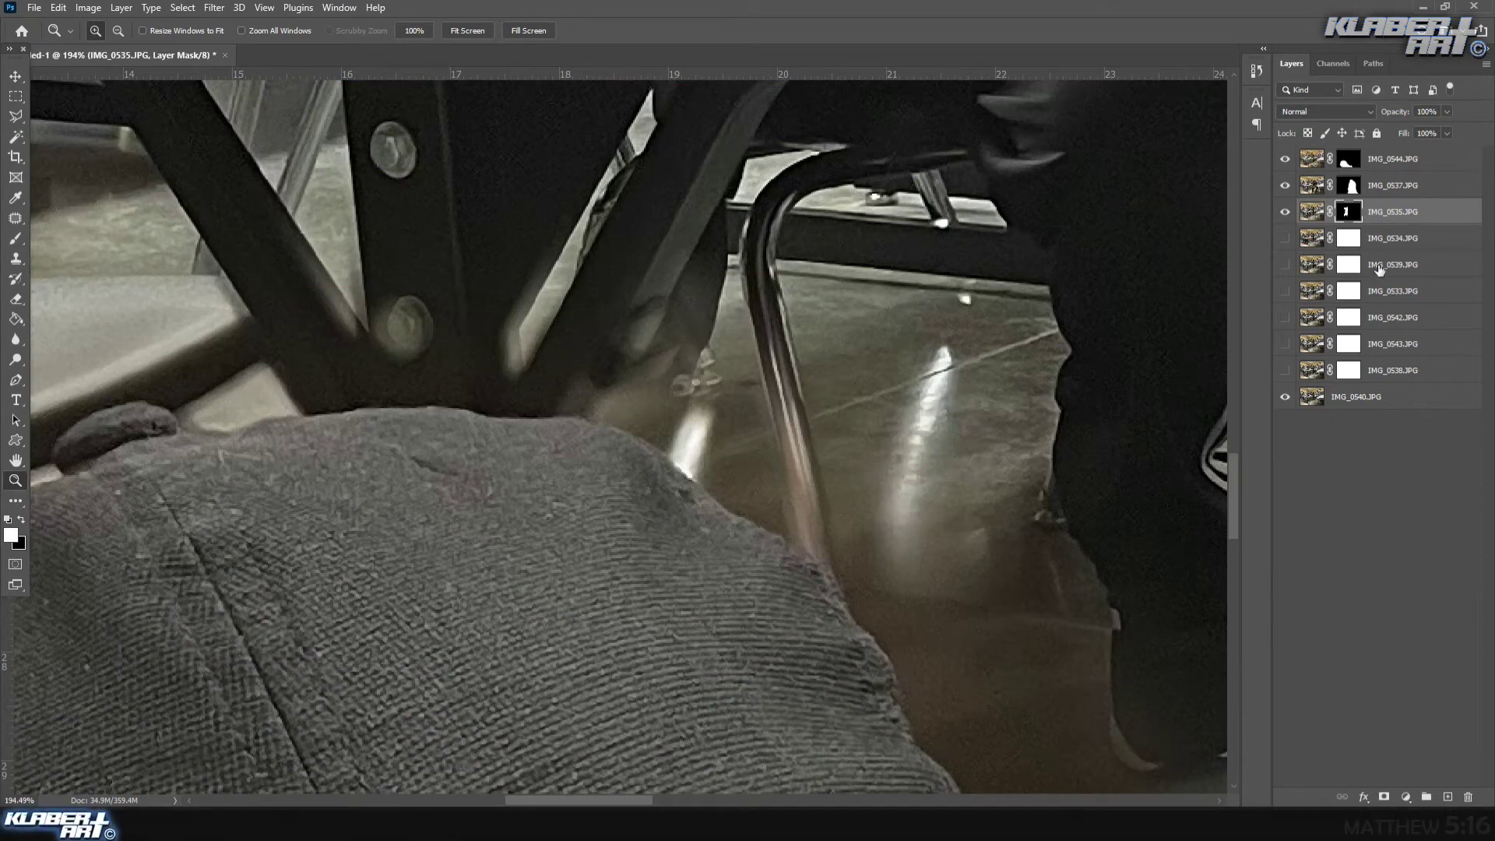
left_click(1286, 160)
left_click(1286, 161)
left_click(1286, 161)
left_click(1286, 161)
left_click(1286, 161)
left_click(1286, 161)
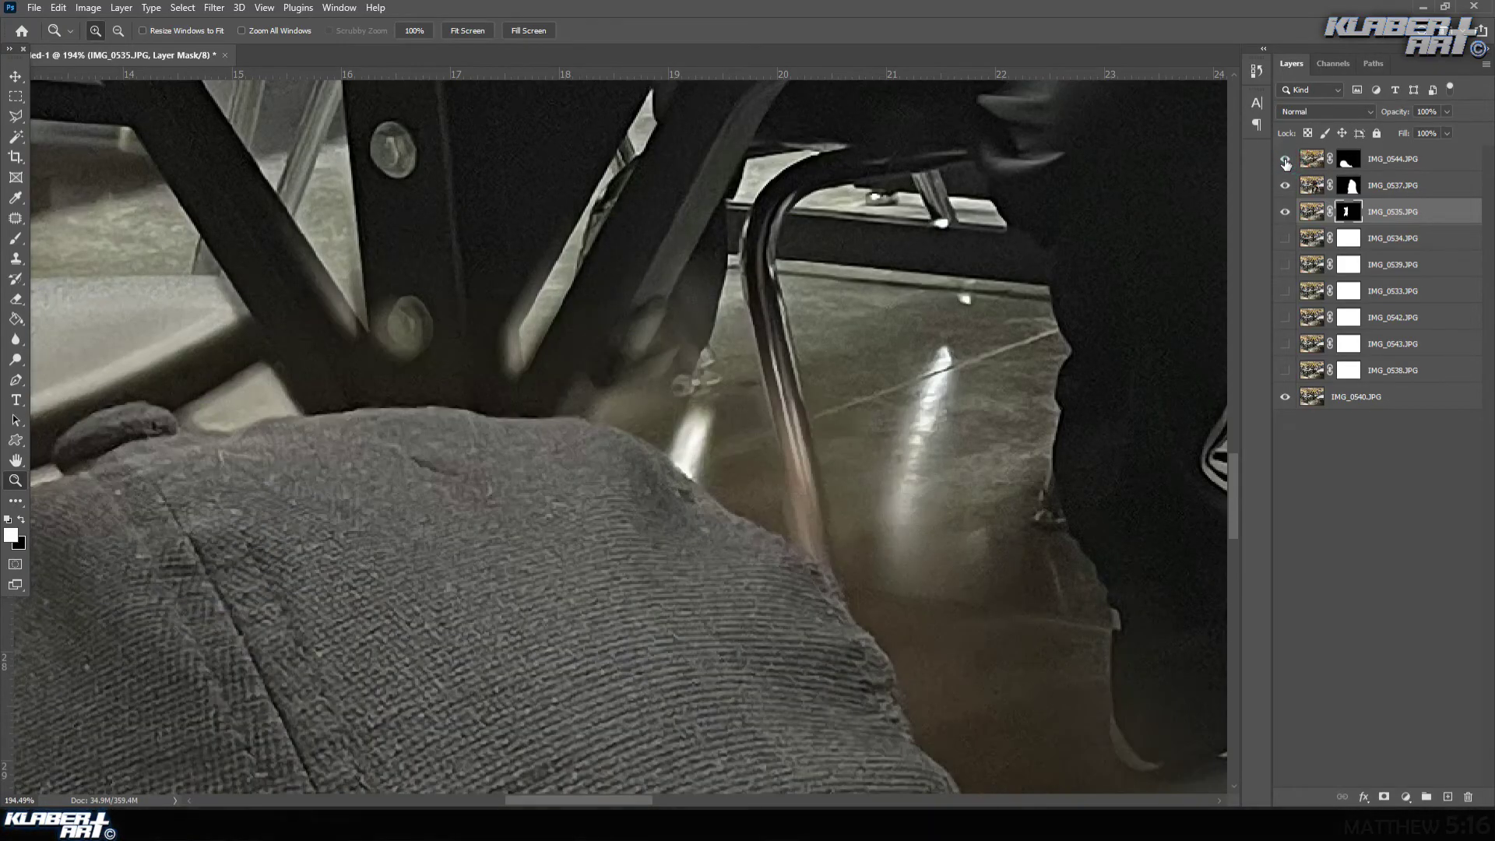
left_click(1286, 160)
left_click(1286, 161)
left_click(1286, 160)
left_click(1285, 160)
left_click(1286, 161)
left_click(1286, 161)
left_click(1286, 161)
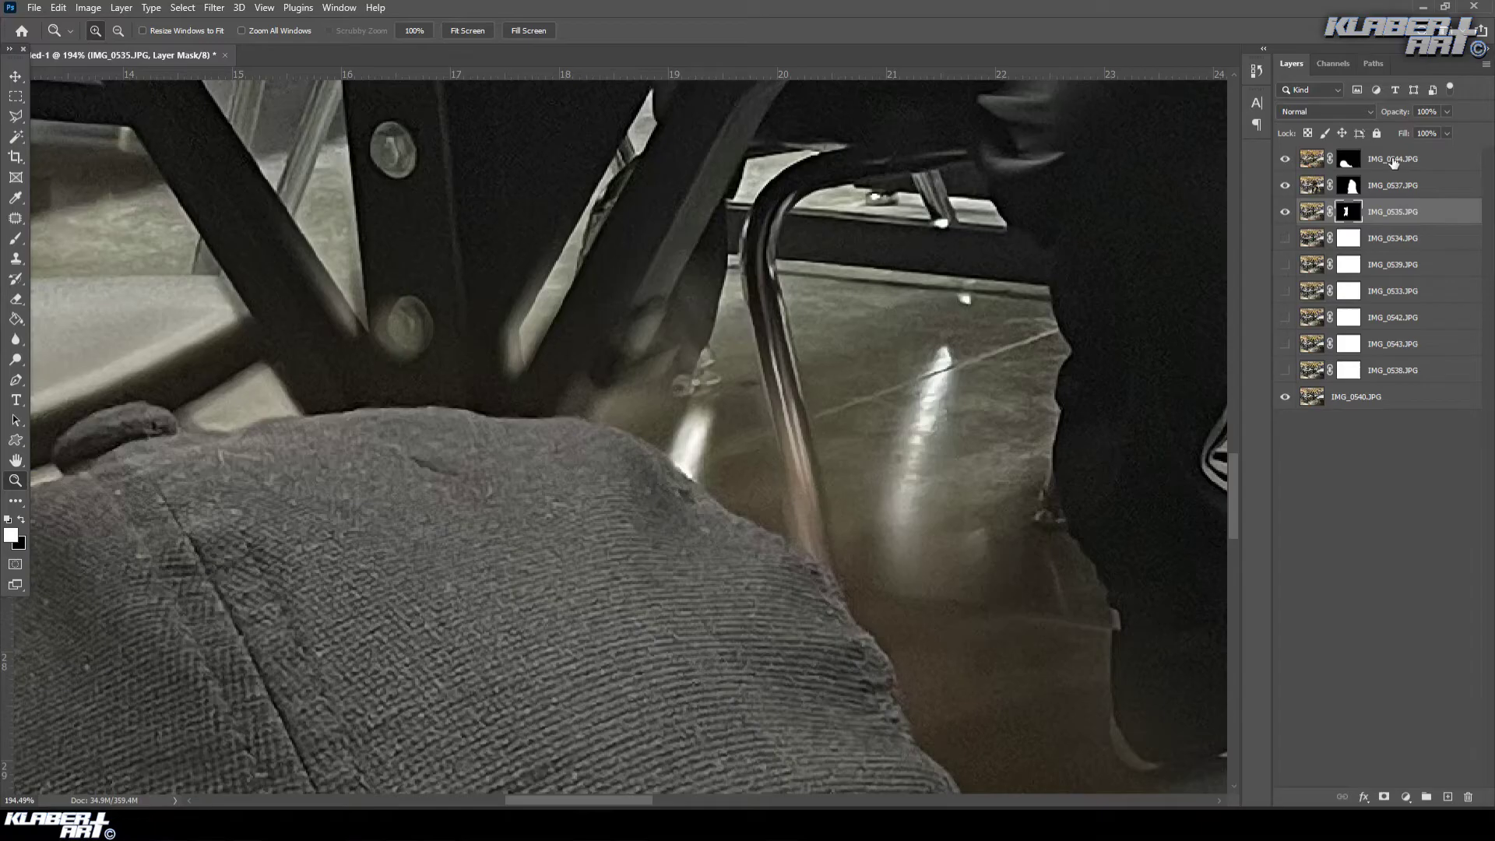
- Paint black on the IMG_0544 mask with a 51 px, 80% hardness brush over the ghosting along the cap's upper edge
left_click(1394, 161)
left_click(1343, 161)
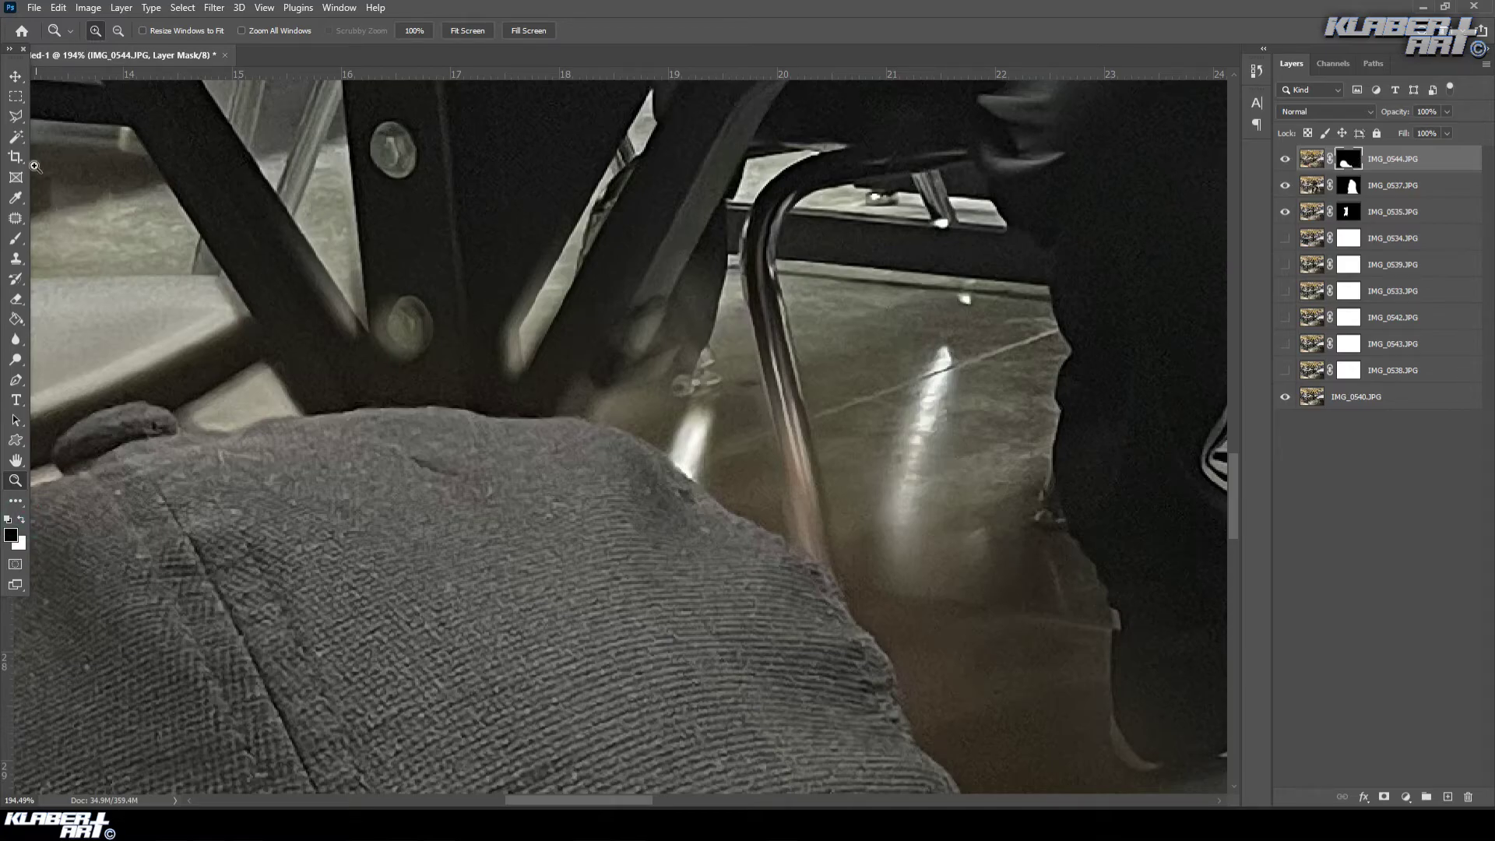
left_click(14, 246)
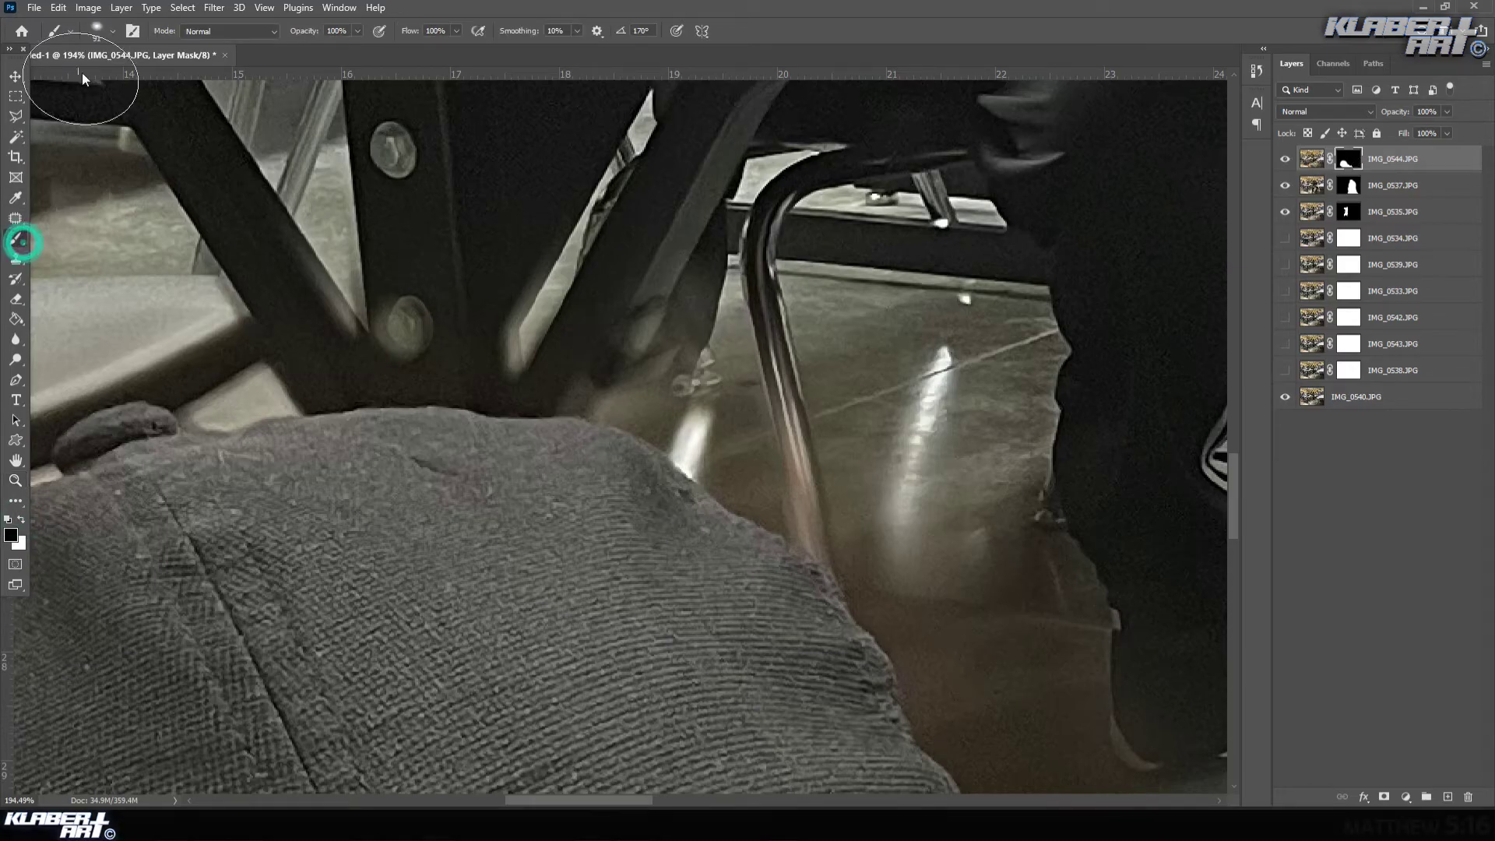
left_click(96, 35)
mouse_move(129, 80)
left_mouse_down()
mouse_move(111, 80)
mouse_move(117, 117)
mouse_move(161, 116)
left_mouse_up()
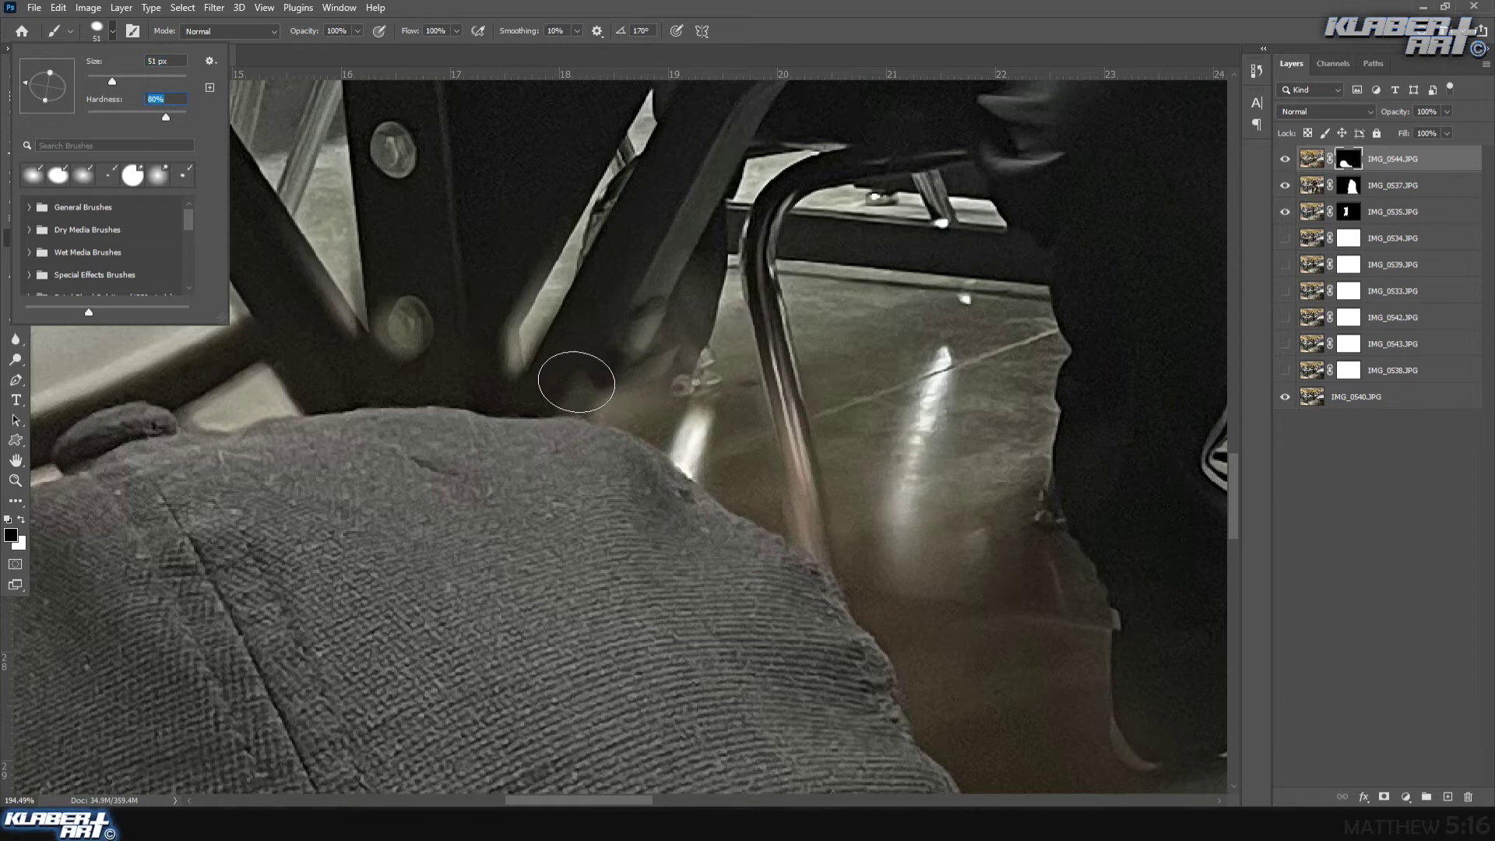
left_click(575, 381)
mouse_move(620, 396)
left_mouse_down()
mouse_move(800, 507)
mouse_move(772, 443)
mouse_move(638, 368)
mouse_move(782, 420)
mouse_move(744, 257)
mouse_move(782, 405)
mouse_move(706, 216)
mouse_move(668, 309)
mouse_move(700, 338)
mouse_move(525, 384)
mouse_move(565, 357)
mouse_move(519, 353)
mouse_move(627, 196)
mouse_move(723, 326)
mouse_move(781, 440)
mouse_move(825, 458)
mouse_move(759, 422)
mouse_move(723, 446)
mouse_move(890, 565)
left_mouse_up()
- Paint black on the IMG_0544 mask over the brownish floor between the cap and the seated man's shoe, including the shoe's faded edge
mouse_move(884, 579)
left_mouse_down()
mouse_move(896, 595)
mouse_move(923, 574)
mouse_move(863, 507)
mouse_move(876, 416)
mouse_move(1038, 648)
mouse_move(1033, 668)
mouse_move(727, 411)
left_mouse_up()
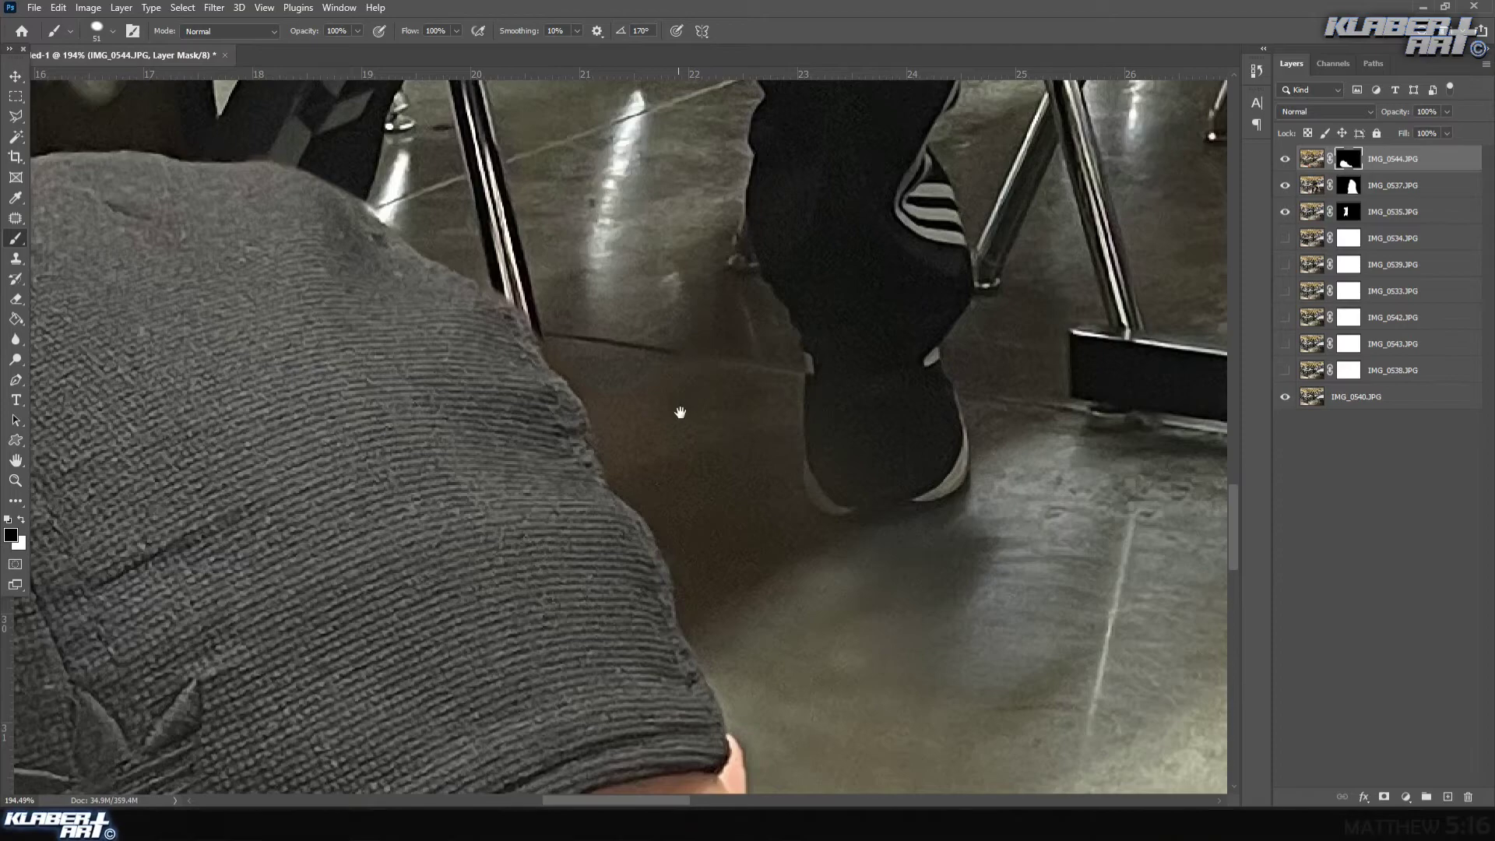
mouse_move(725, 456)
left_mouse_down()
mouse_move(641, 334)
mouse_move(685, 478)
left_mouse_up()
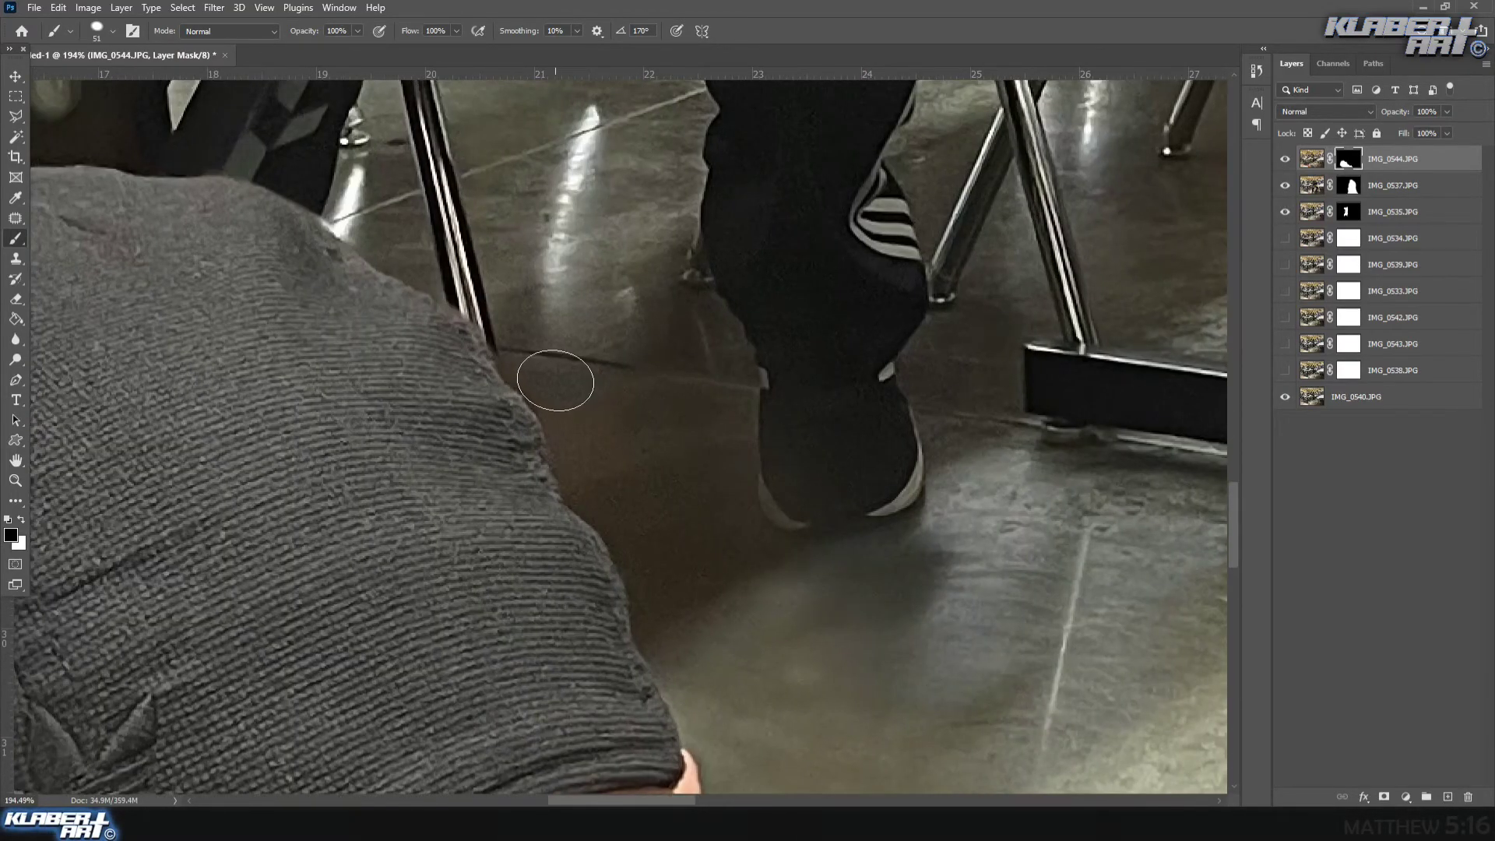
mouse_move(518, 334)
left_mouse_down()
mouse_move(549, 375)
mouse_move(623, 386)
mouse_move(725, 348)
mouse_move(766, 377)
mouse_move(782, 345)
mouse_move(769, 293)
mouse_move(895, 433)
mouse_move(757, 527)
mouse_move(782, 569)
mouse_move(708, 517)
mouse_move(754, 451)
mouse_move(658, 438)
mouse_move(685, 420)
mouse_move(592, 429)
mouse_move(573, 414)
mouse_move(681, 632)
mouse_move(918, 597)
mouse_move(898, 579)
mouse_move(957, 624)
mouse_move(891, 654)
mouse_move(743, 436)
mouse_move(724, 464)
mouse_move(515, 462)
mouse_move(534, 493)
mouse_move(610, 511)
mouse_move(794, 489)
mouse_move(684, 534)
mouse_move(536, 514)
mouse_move(574, 597)
left_mouse_up()
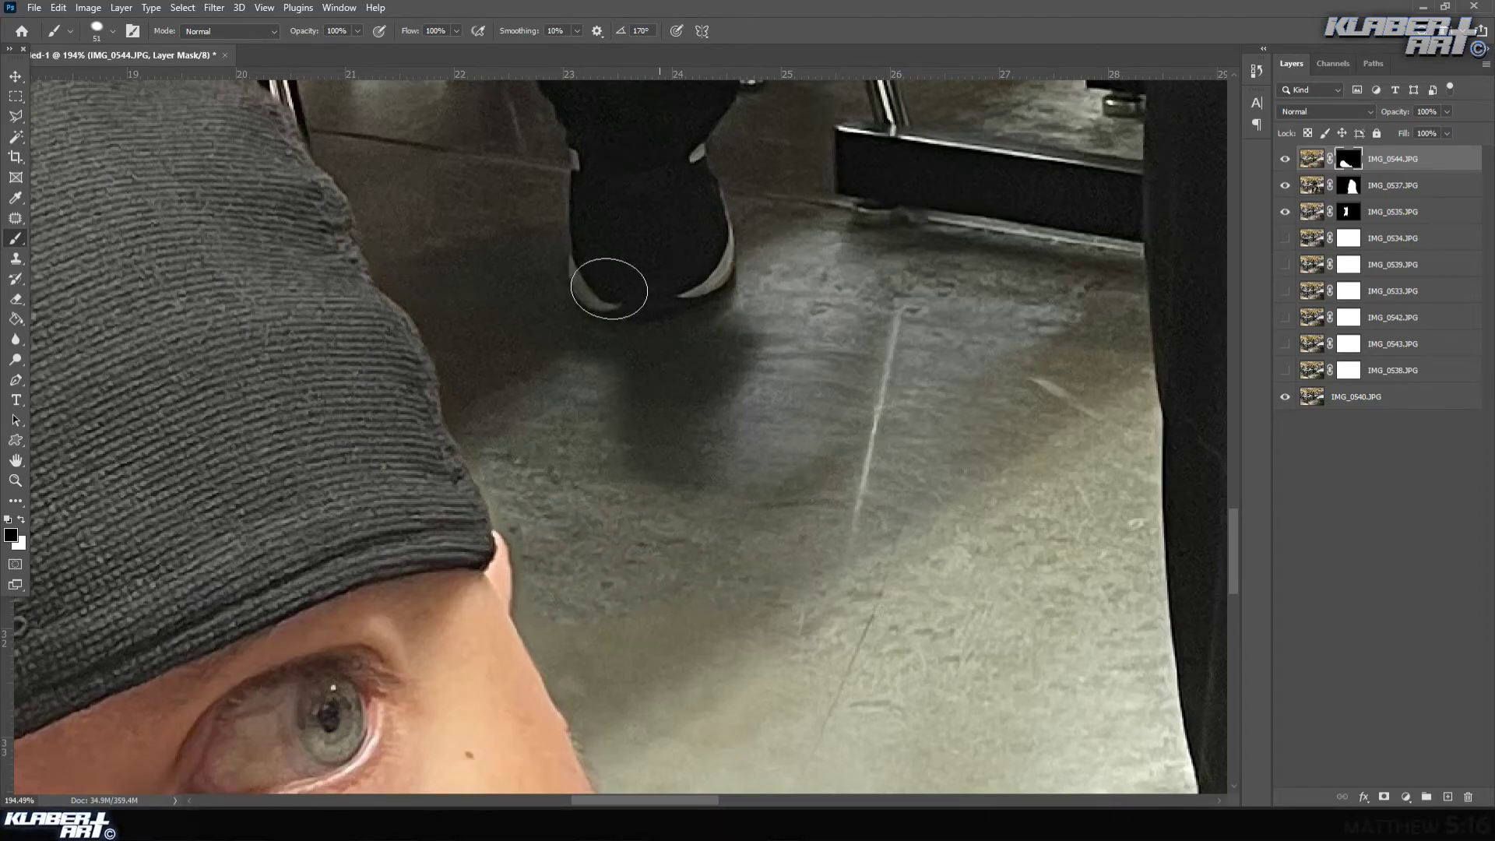
left_click_drag(607, 337, 660, 586)
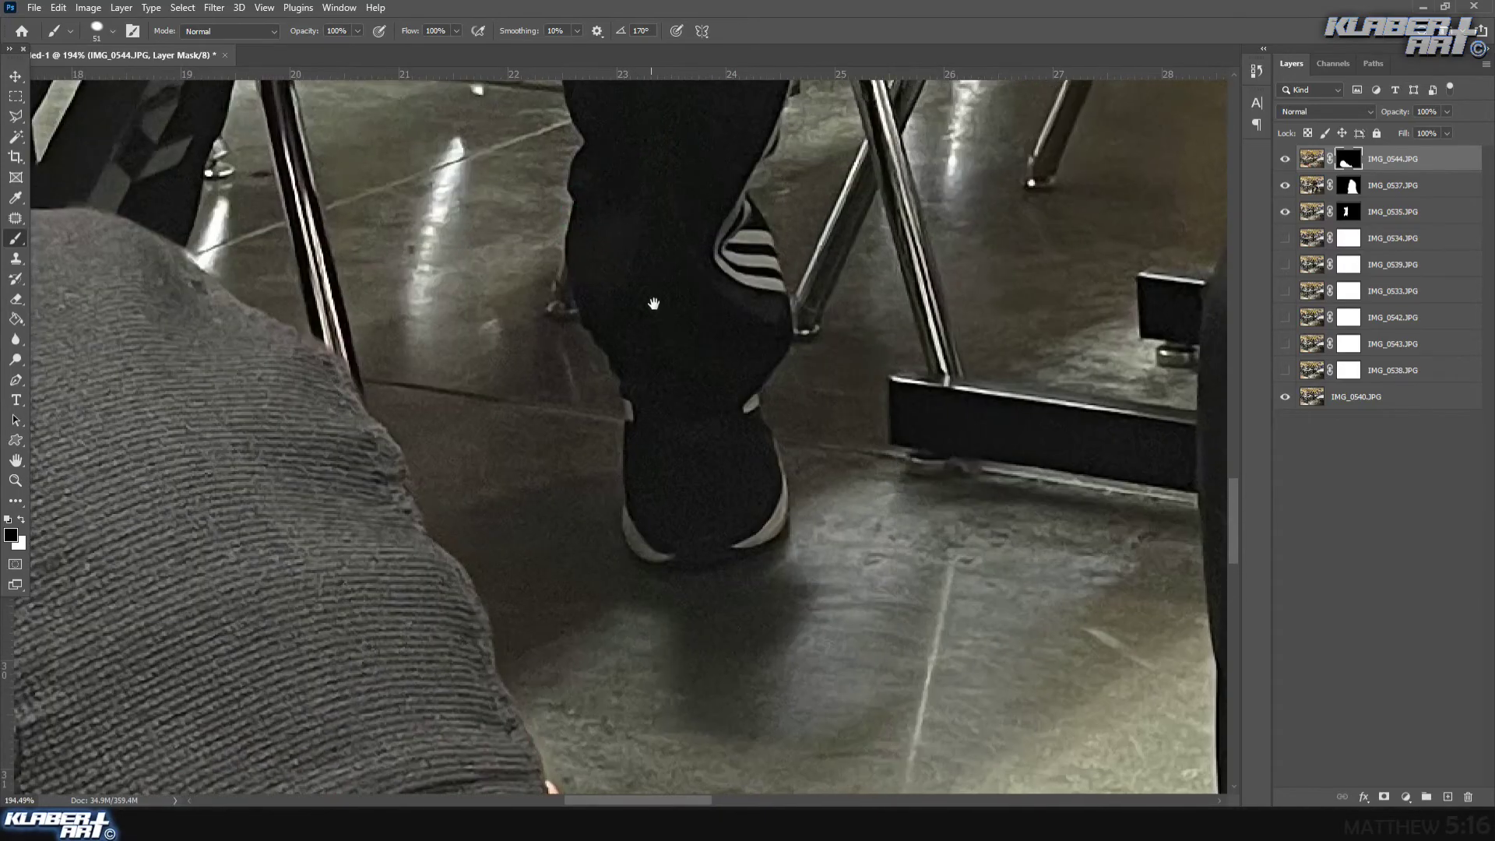
- Paint black on the IMG_0544 mask over the blurred chair edge and table leg behind the cap, and fit the whole image in view
left_click_drag(655, 304, 711, 381)
left_click_drag(448, 341, 704, 437)
mouse_move(312, 343)
left_mouse_down()
mouse_move(165, 296)
mouse_move(140, 334)
mouse_move(151, 355)
mouse_move(79, 292)
mouse_move(89, 285)
mouse_move(155, 392)
mouse_move(179, 398)
mouse_move(367, 393)
mouse_move(301, 340)
mouse_move(356, 301)
mouse_move(223, 265)
mouse_move(266, 297)
mouse_move(391, 290)
mouse_move(317, 339)
mouse_move(689, 345)
left_mouse_up()
mouse_move(484, 367)
left_mouse_down()
mouse_move(478, 408)
mouse_move(444, 419)
mouse_move(482, 396)
mouse_move(453, 387)
left_mouse_up()
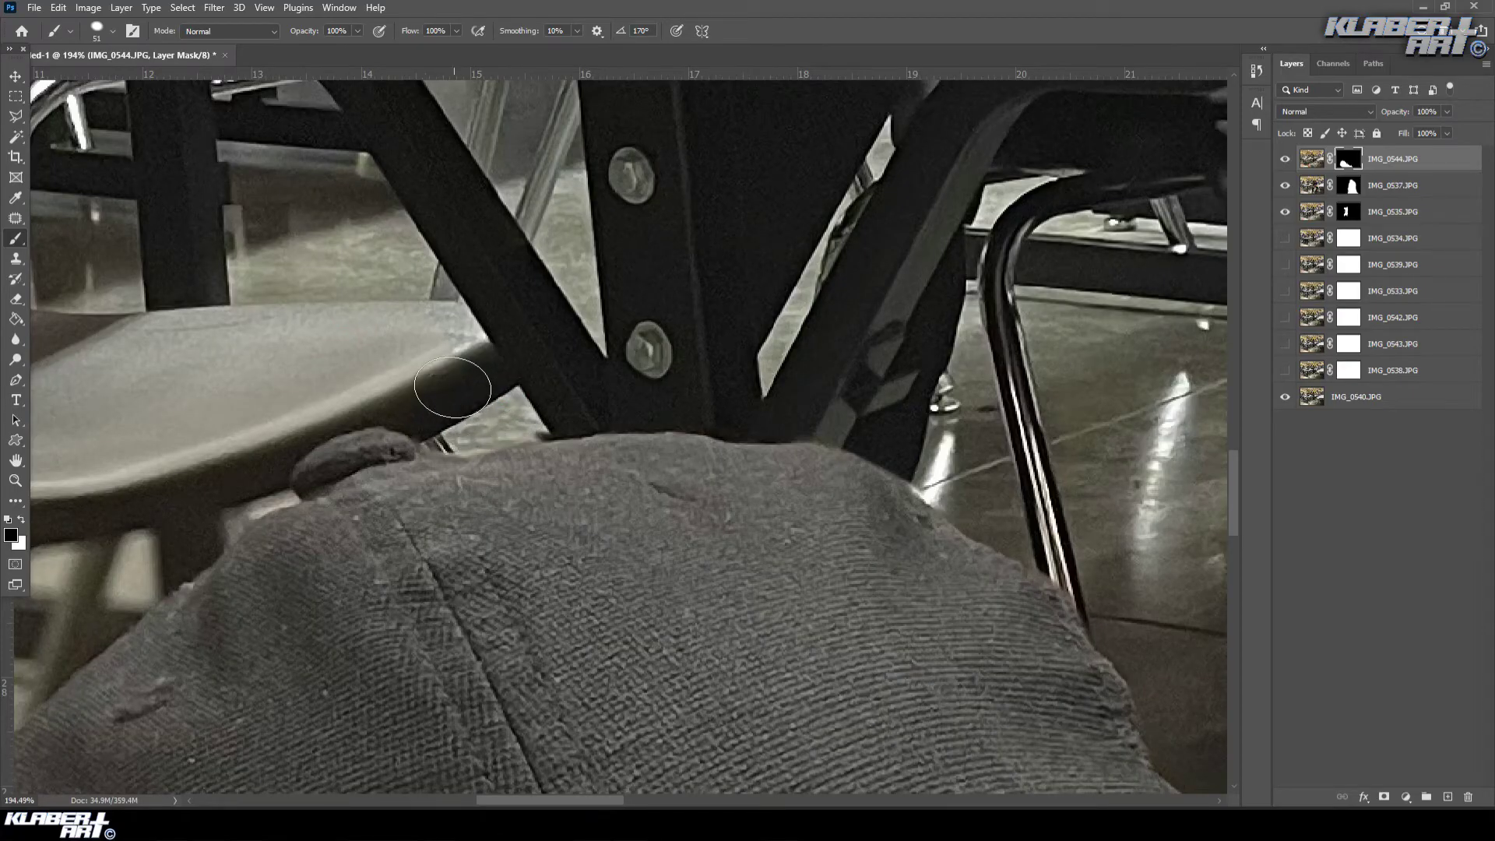
left_click(264, 7)
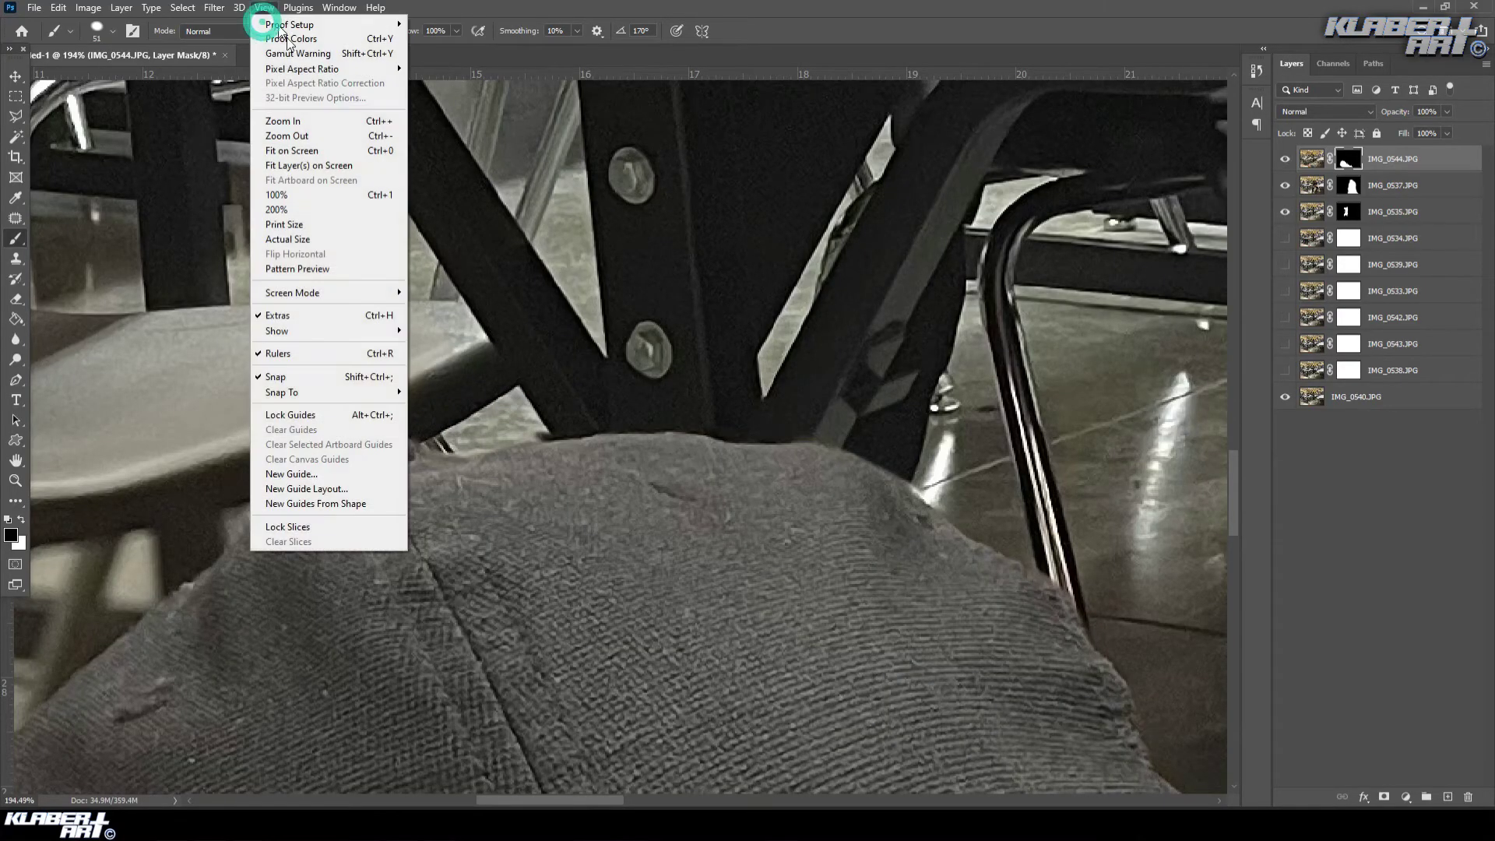
left_click(296, 150)
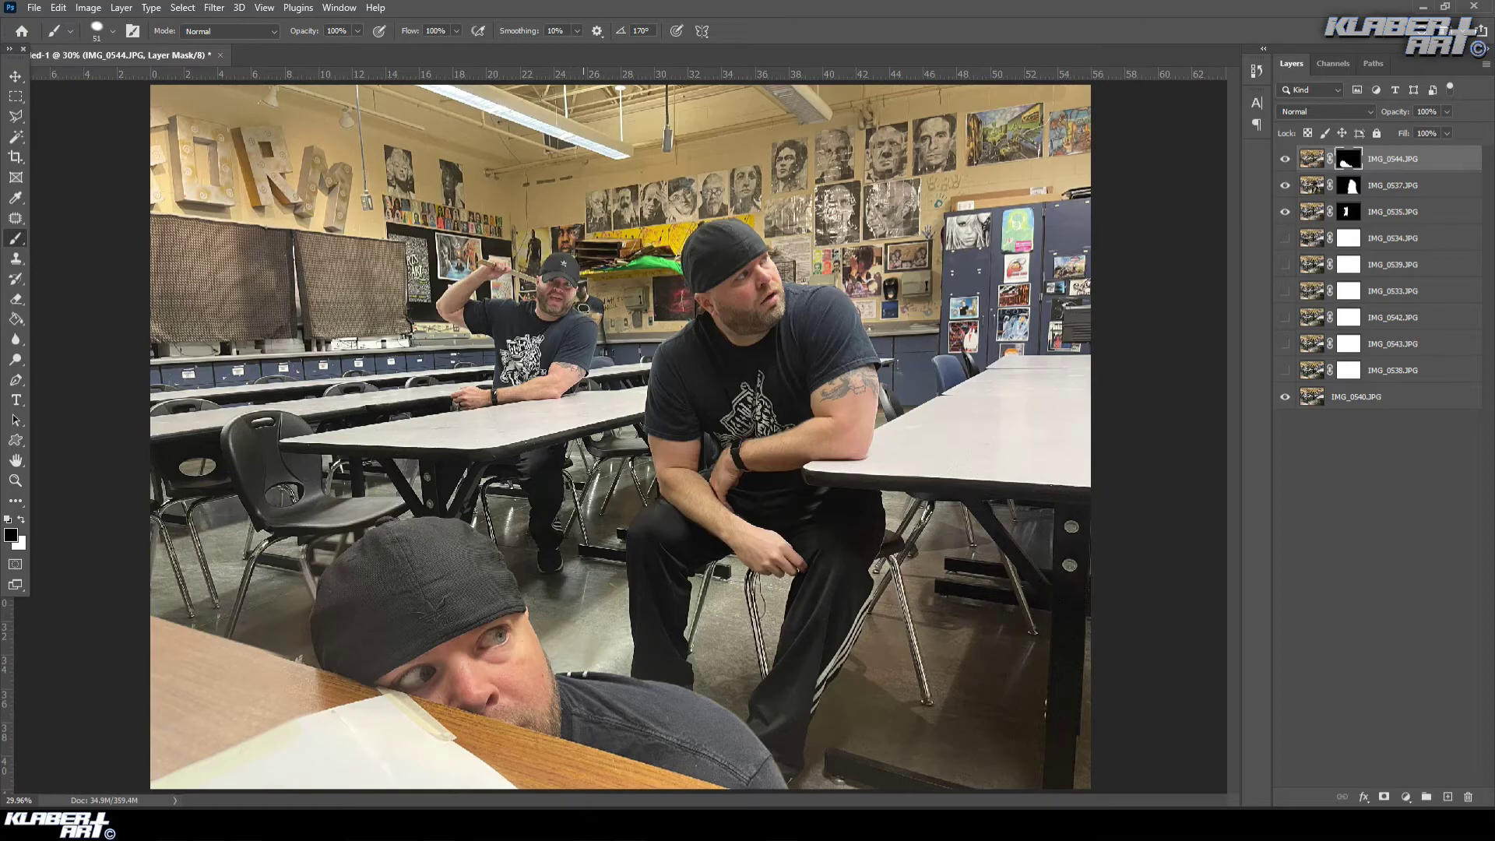
- Select the IMG_0535 layer mask and compare the image with that layer hidden and shown
left_click(1348, 213)
left_click(1286, 214)
left_click(1286, 213)
left_click(1286, 214)
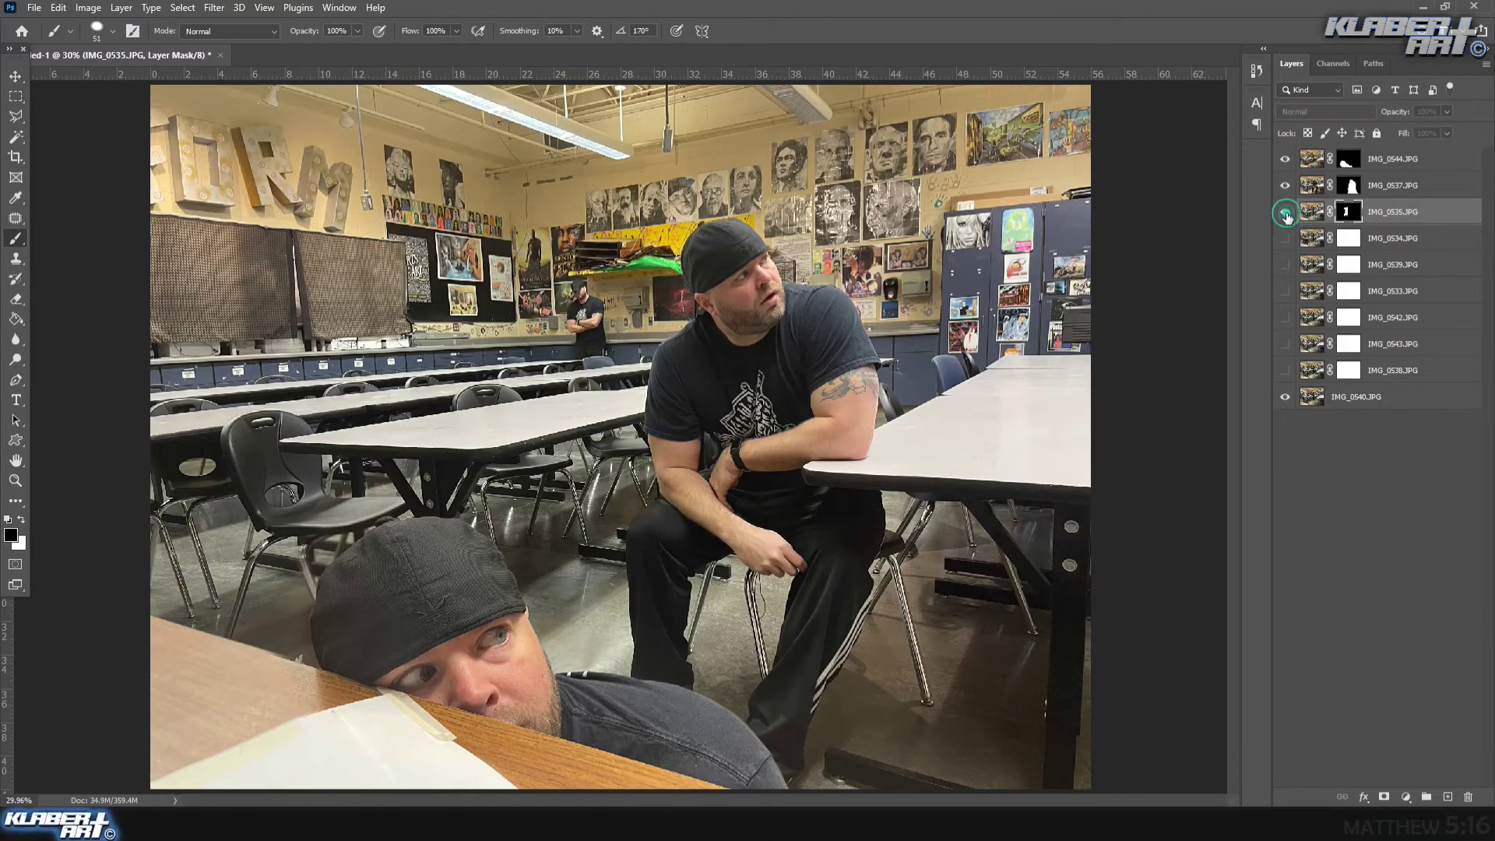
left_click(1286, 213)
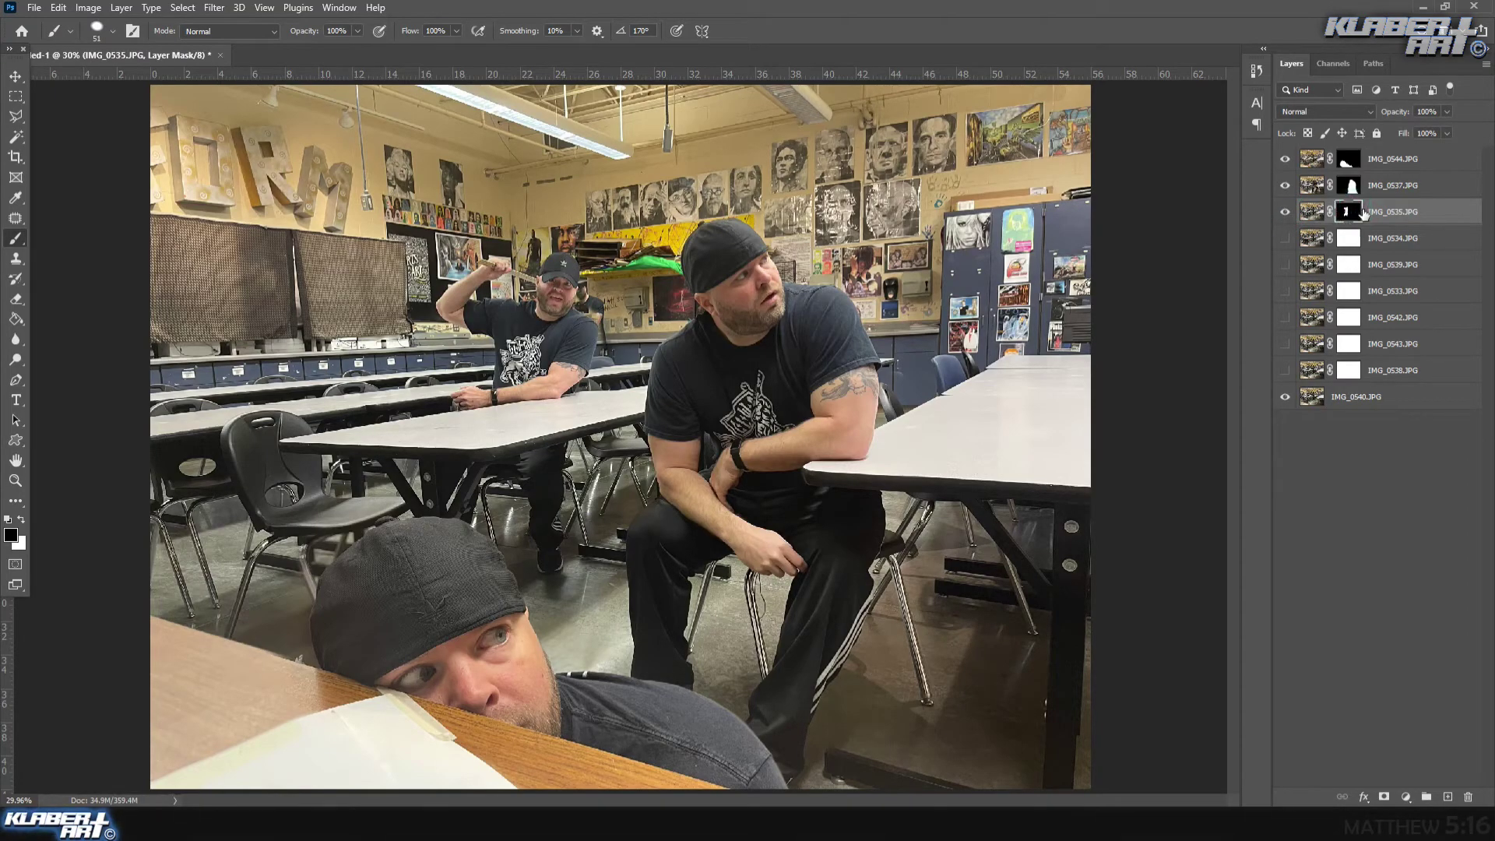
- Paint black on the IMG_0535 mask with a 20 px, 80% hardness brush over the background man's ghosted cap, face and shirt
left_click(15, 481)
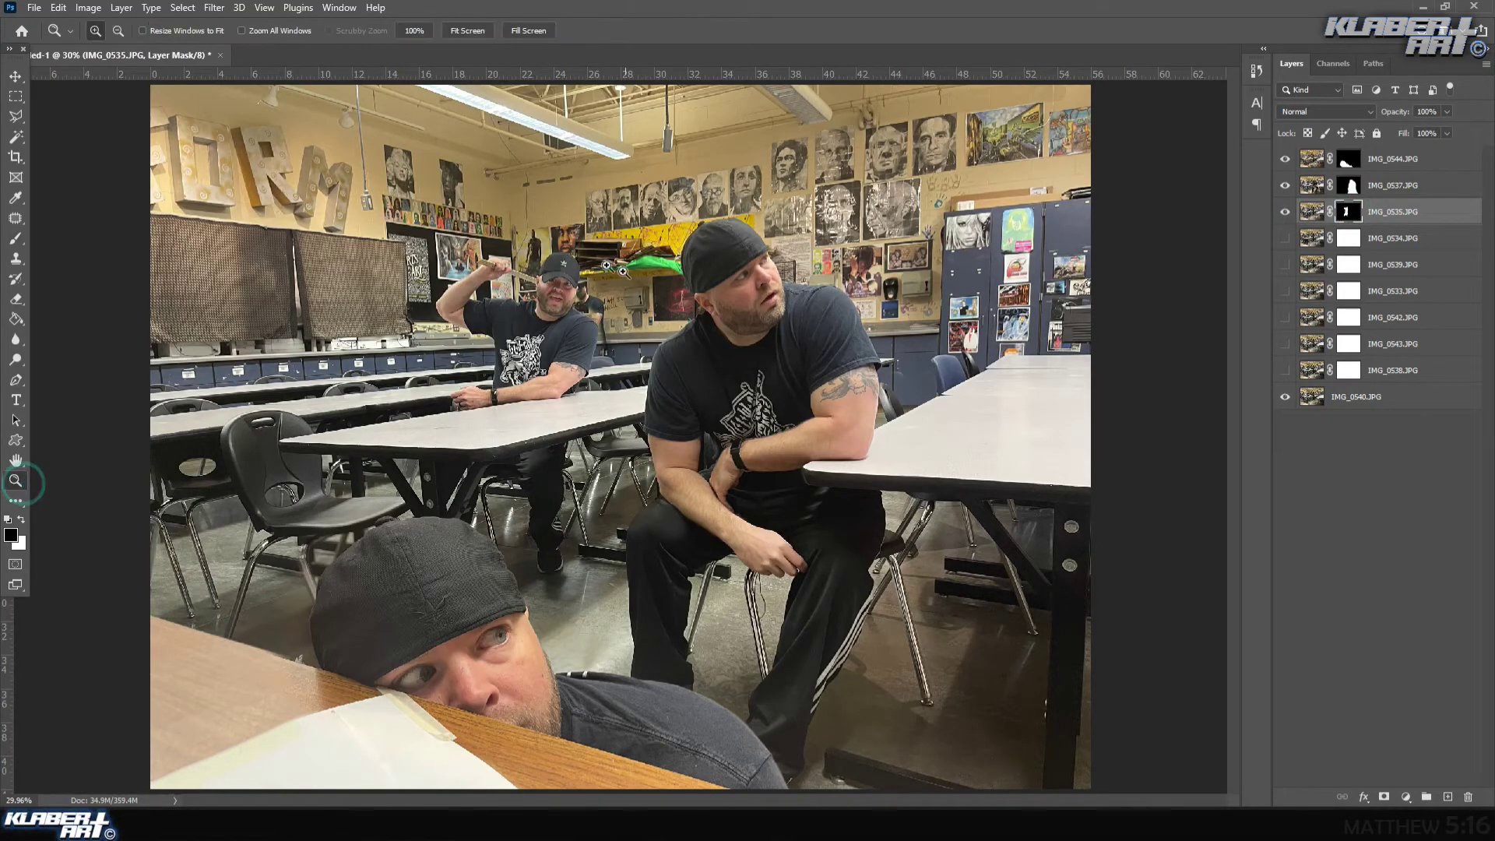
left_click_drag(554, 271, 679, 340)
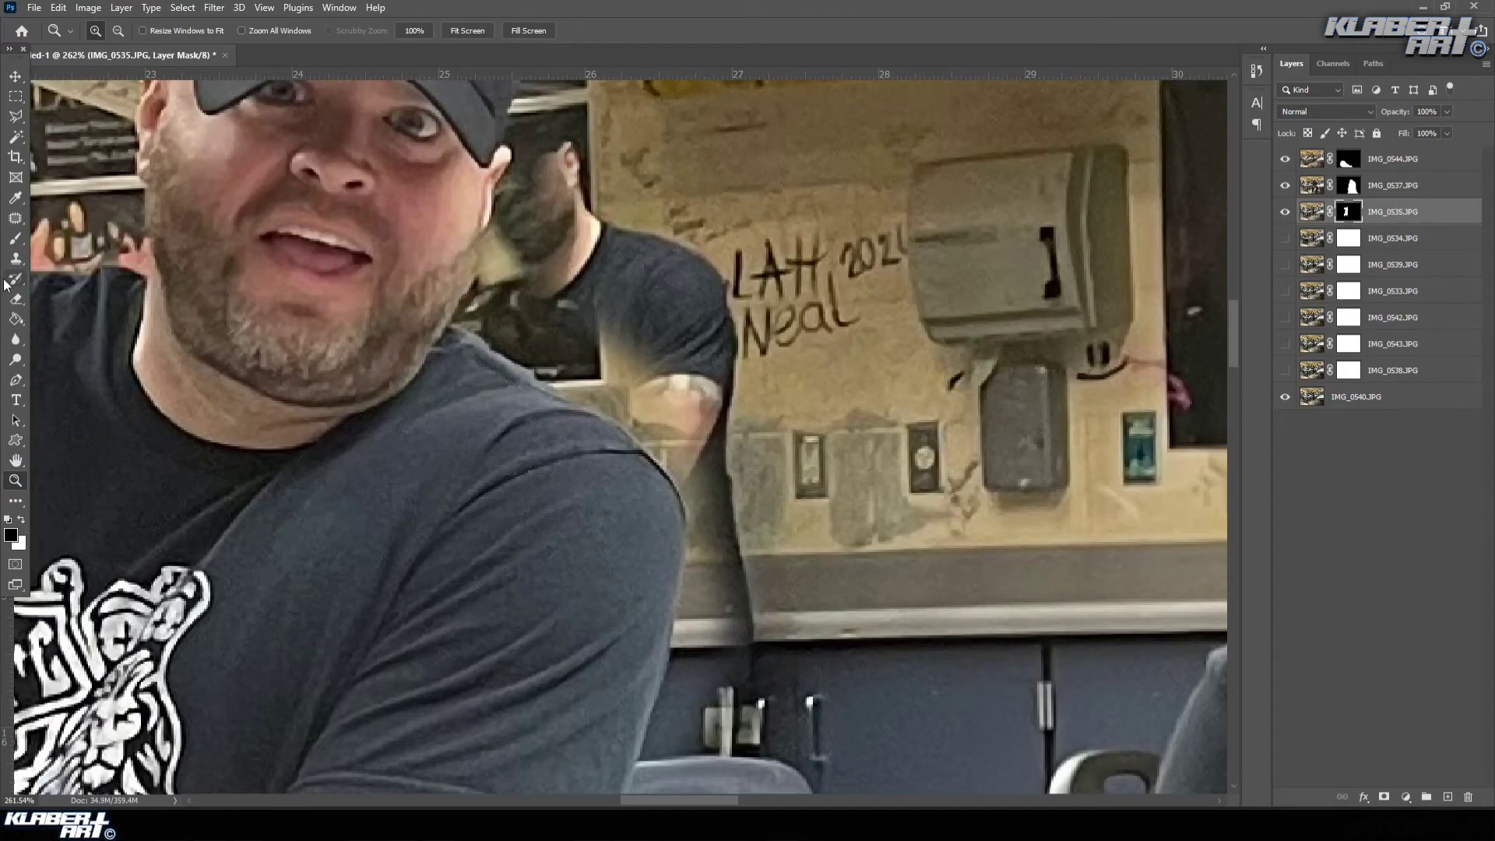
left_click(12, 242)
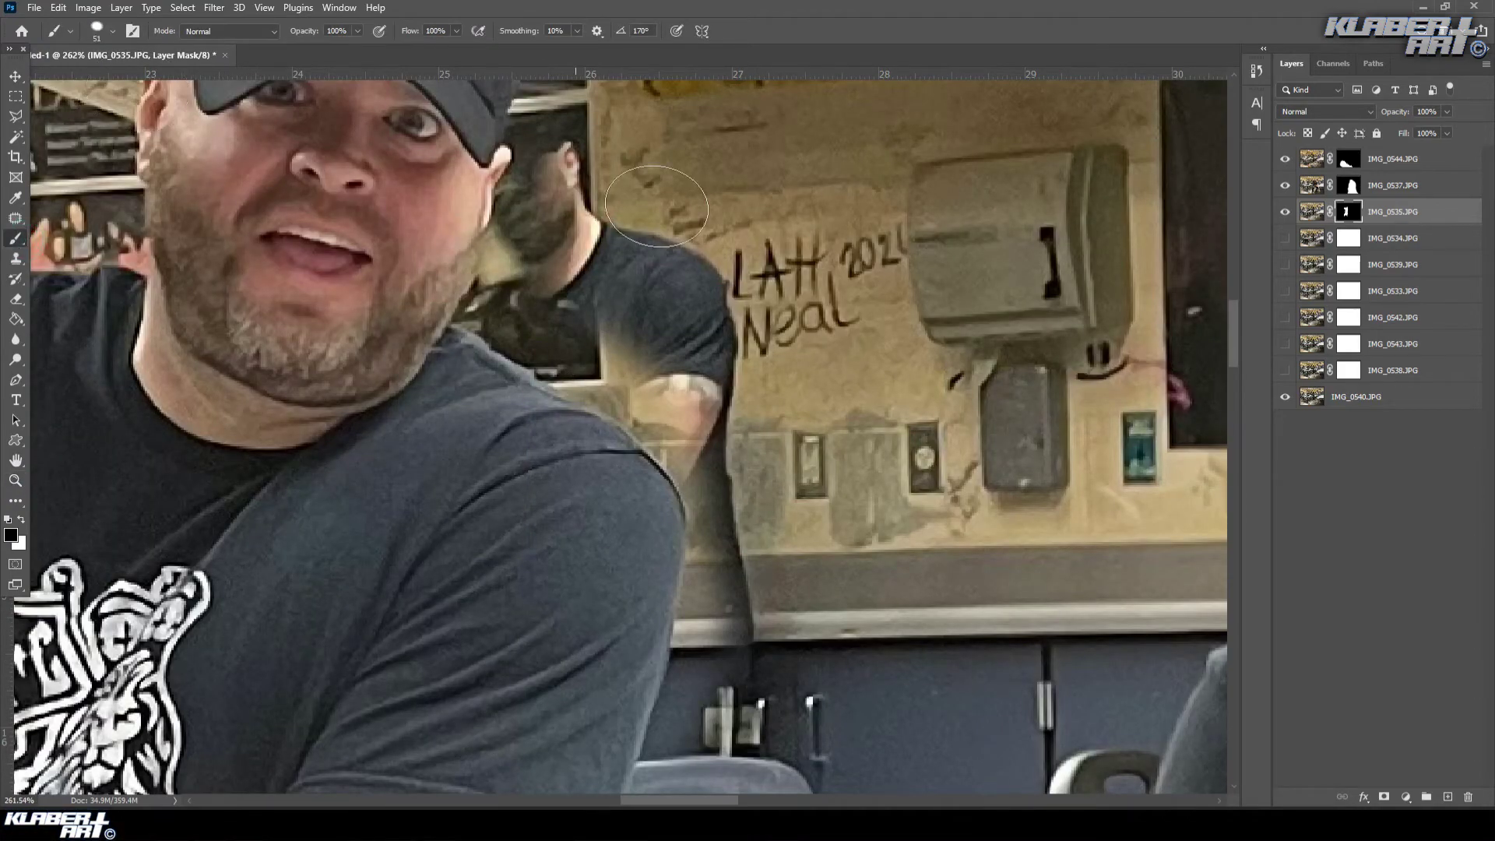
left_click(93, 31)
left_click_drag(114, 81, 96, 81)
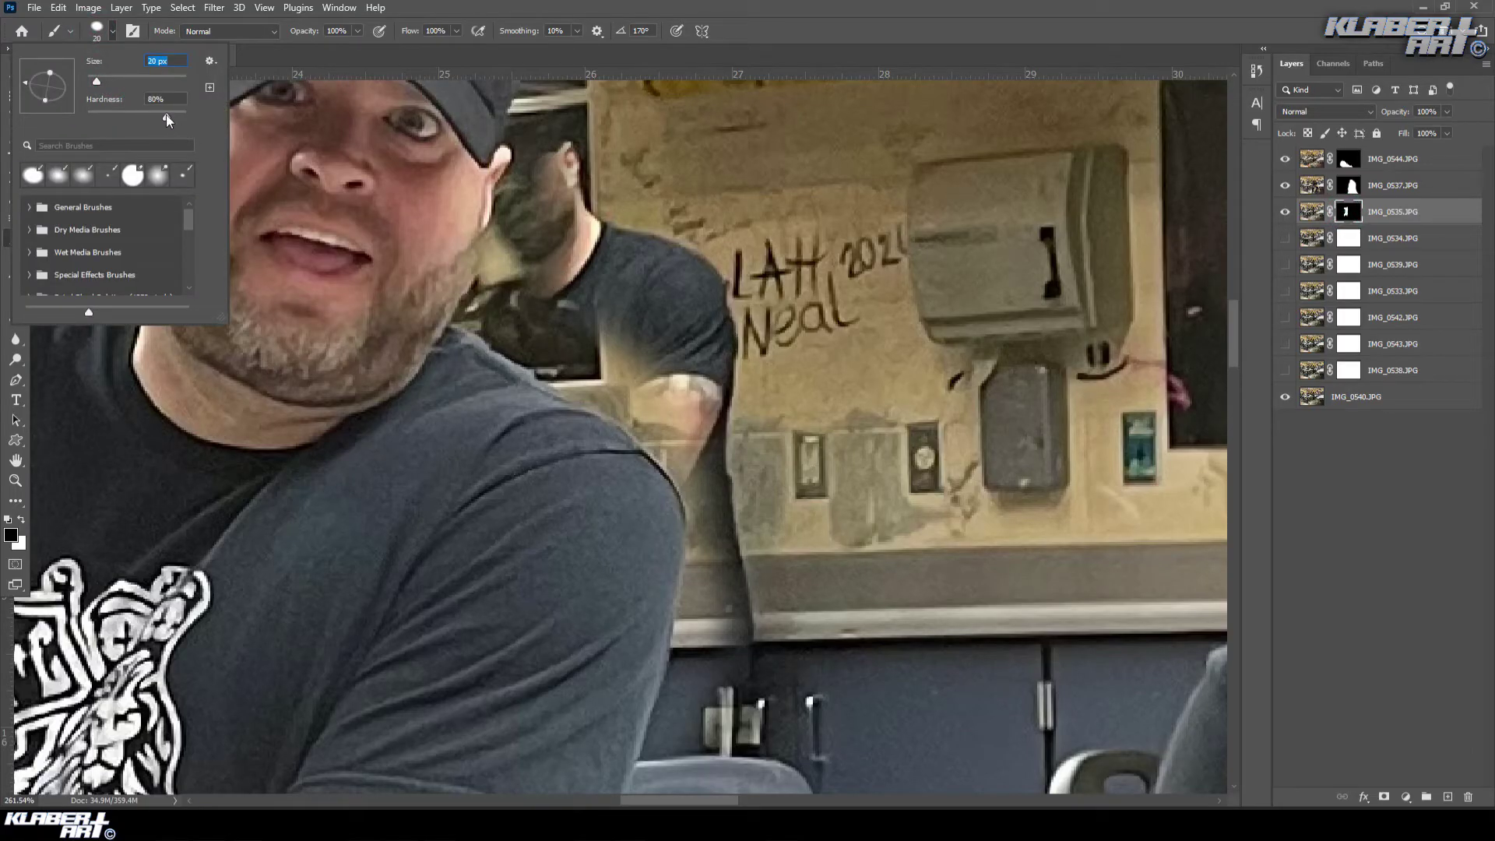
left_click(530, 171)
mouse_move(536, 178)
left_mouse_down()
mouse_move(540, 136)
mouse_move(561, 188)
mouse_move(564, 125)
mouse_move(540, 110)
mouse_move(535, 213)
left_mouse_up()
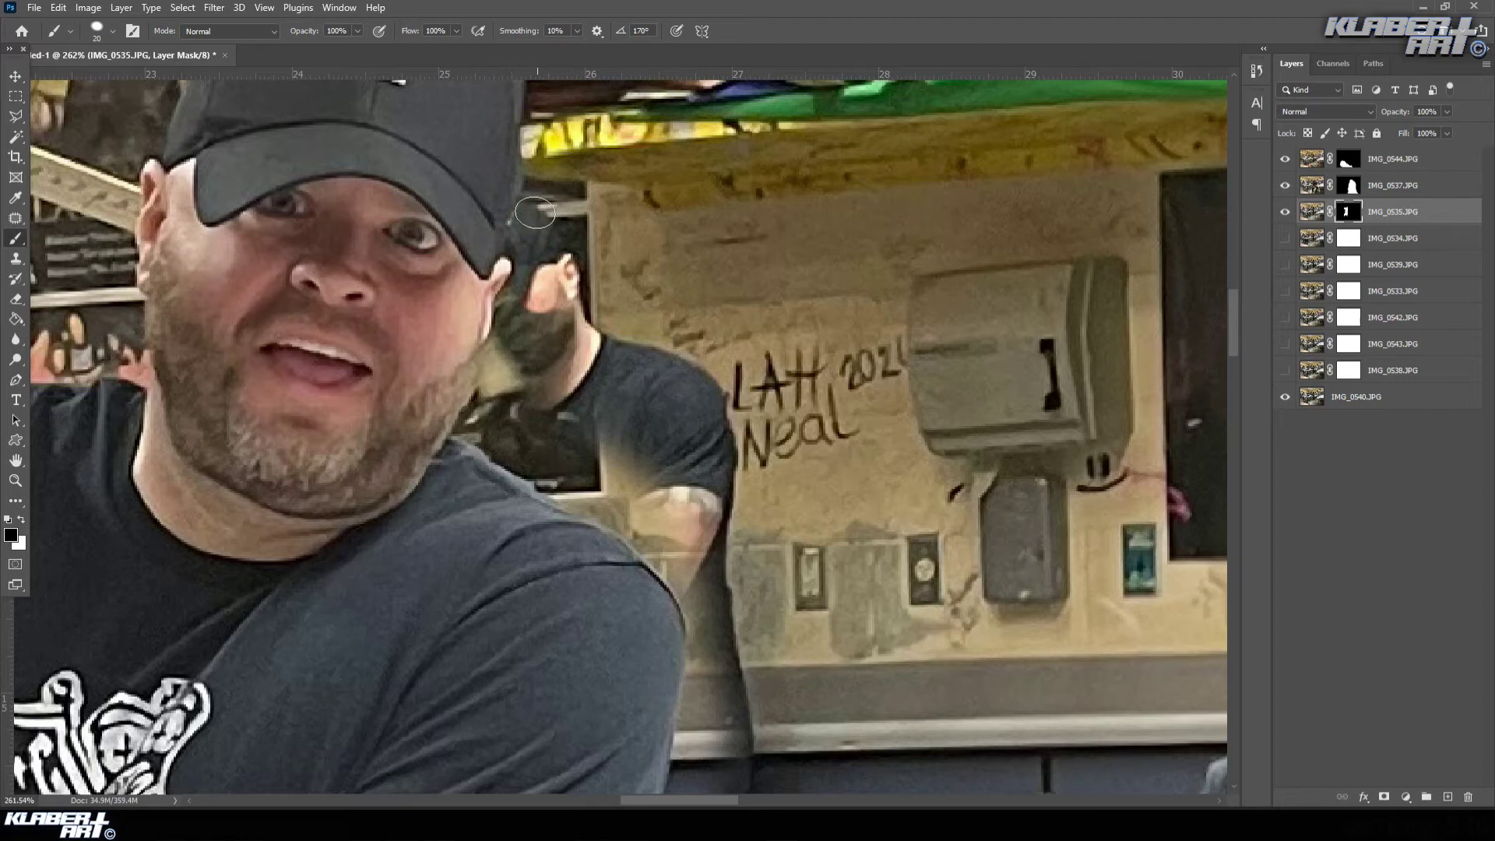
mouse_move(531, 286)
left_mouse_down()
mouse_move(486, 431)
mouse_move(654, 539)
mouse_move(712, 620)
mouse_move(723, 574)
mouse_move(701, 506)
mouse_move(625, 478)
mouse_move(607, 491)
mouse_move(721, 578)
mouse_move(600, 426)
mouse_move(686, 474)
mouse_move(573, 376)
mouse_move(559, 392)
mouse_move(537, 354)
mouse_move(563, 304)
mouse_move(527, 386)
mouse_move(535, 427)
mouse_move(582, 470)
mouse_move(558, 414)
mouse_move(615, 491)
mouse_move(518, 419)
mouse_move(562, 439)
left_mouse_up()
- Paint black on the IMG_0535 mask over the background man's faded side, and paint white over the spill on the front man's sleeve
scroll(663, 516, "down", 5)
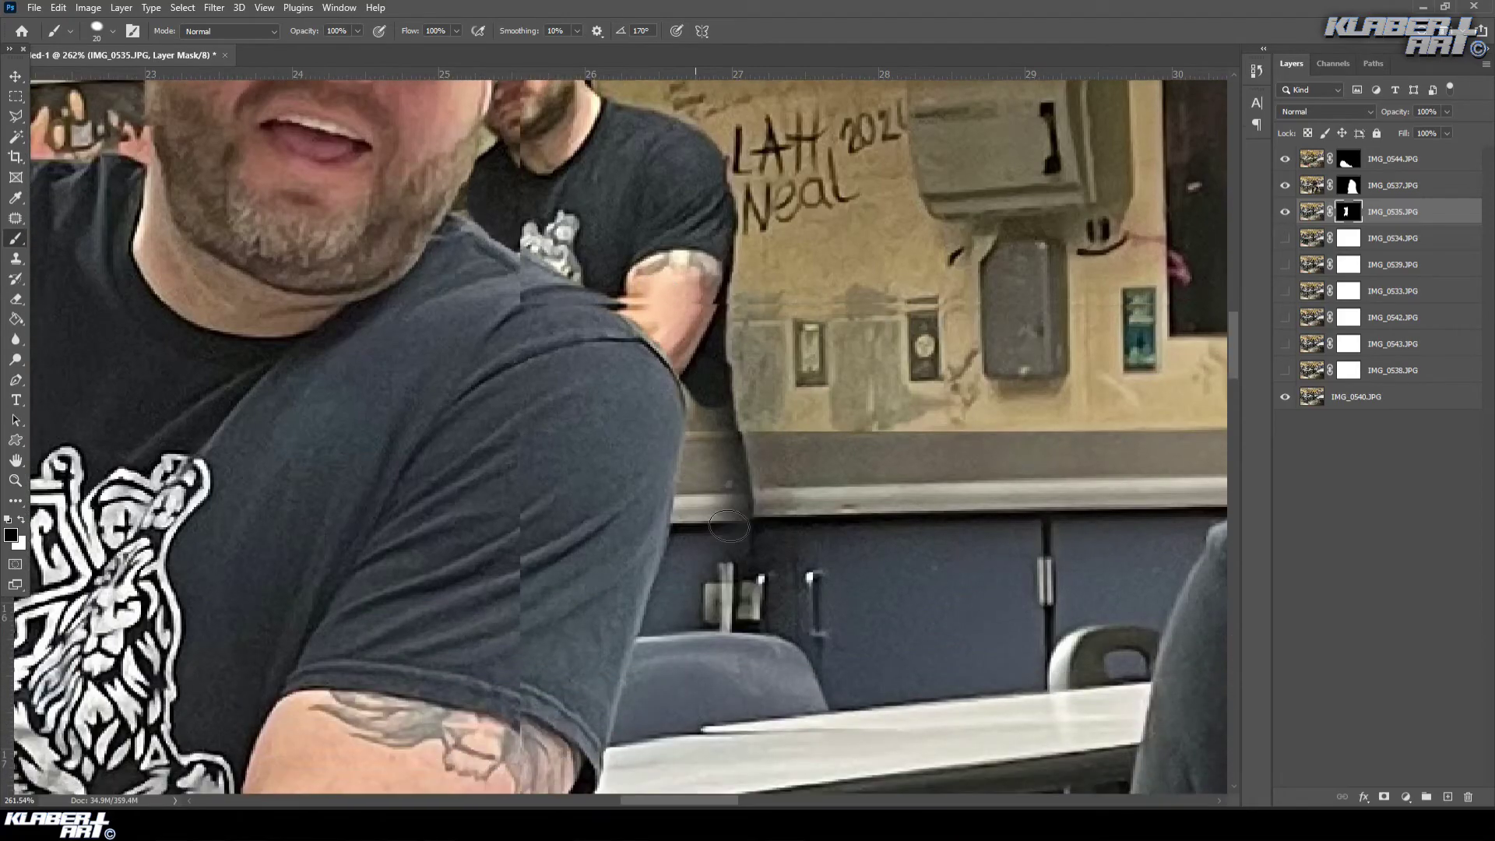
scroll(729, 527, "down", 1)
mouse_move(709, 366)
left_mouse_down()
mouse_move(684, 506)
mouse_move(628, 486)
mouse_move(565, 433)
mouse_move(536, 326)
mouse_move(465, 237)
mouse_move(351, 172)
mouse_move(318, 181)
mouse_move(373, 184)
mouse_move(352, 170)
mouse_move(428, 215)
mouse_move(409, 171)
mouse_move(491, 277)
mouse_move(466, 226)
mouse_move(538, 304)
mouse_move(450, 232)
mouse_move(556, 351)
mouse_move(584, 450)
left_mouse_up()
left_click(22, 519)
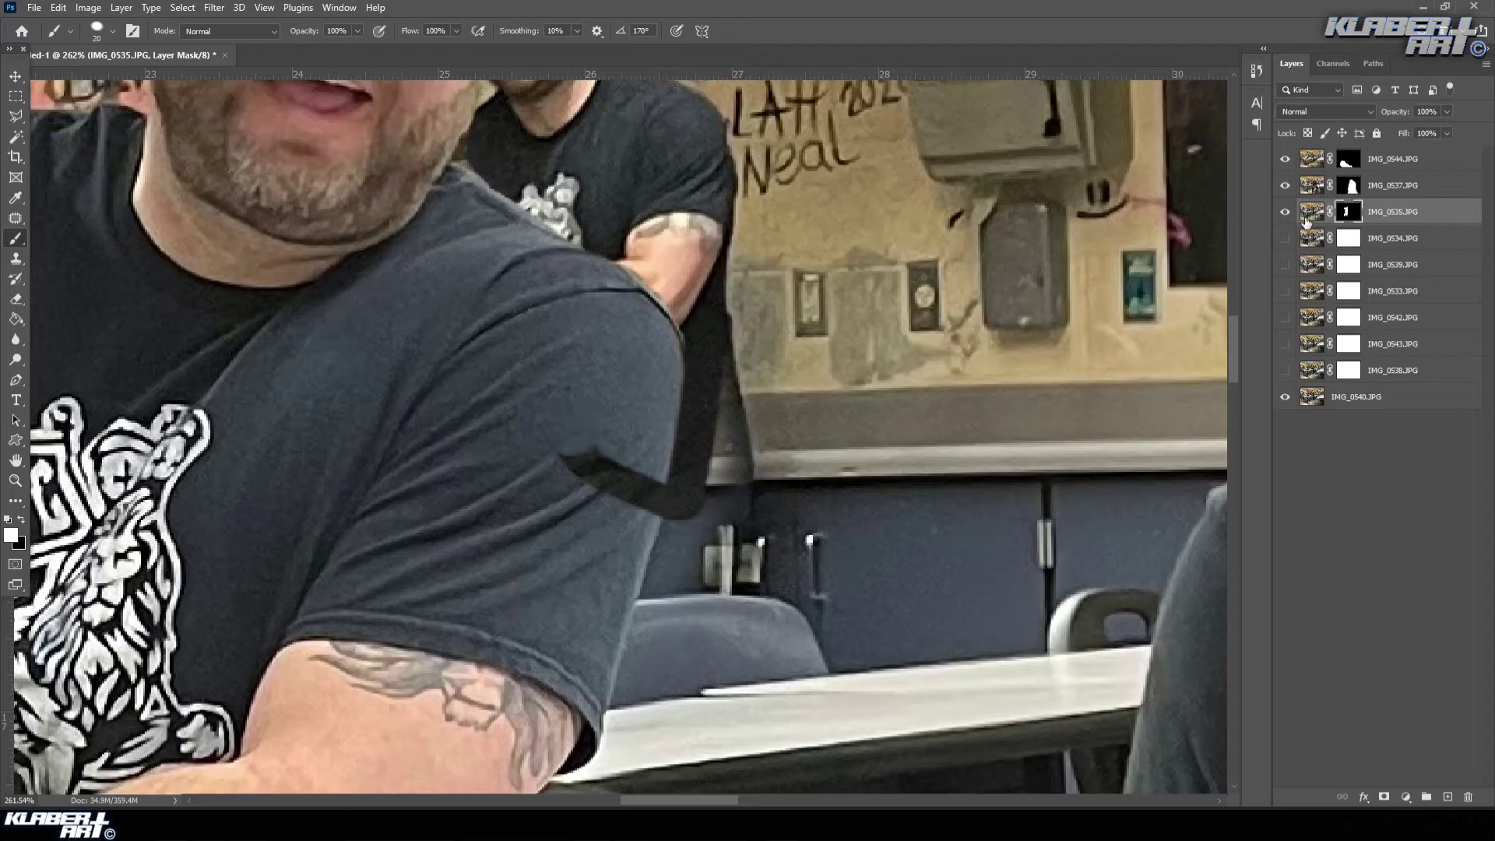
mouse_move(584, 444)
left_mouse_down()
mouse_move(577, 424)
mouse_move(643, 488)
left_mouse_up()
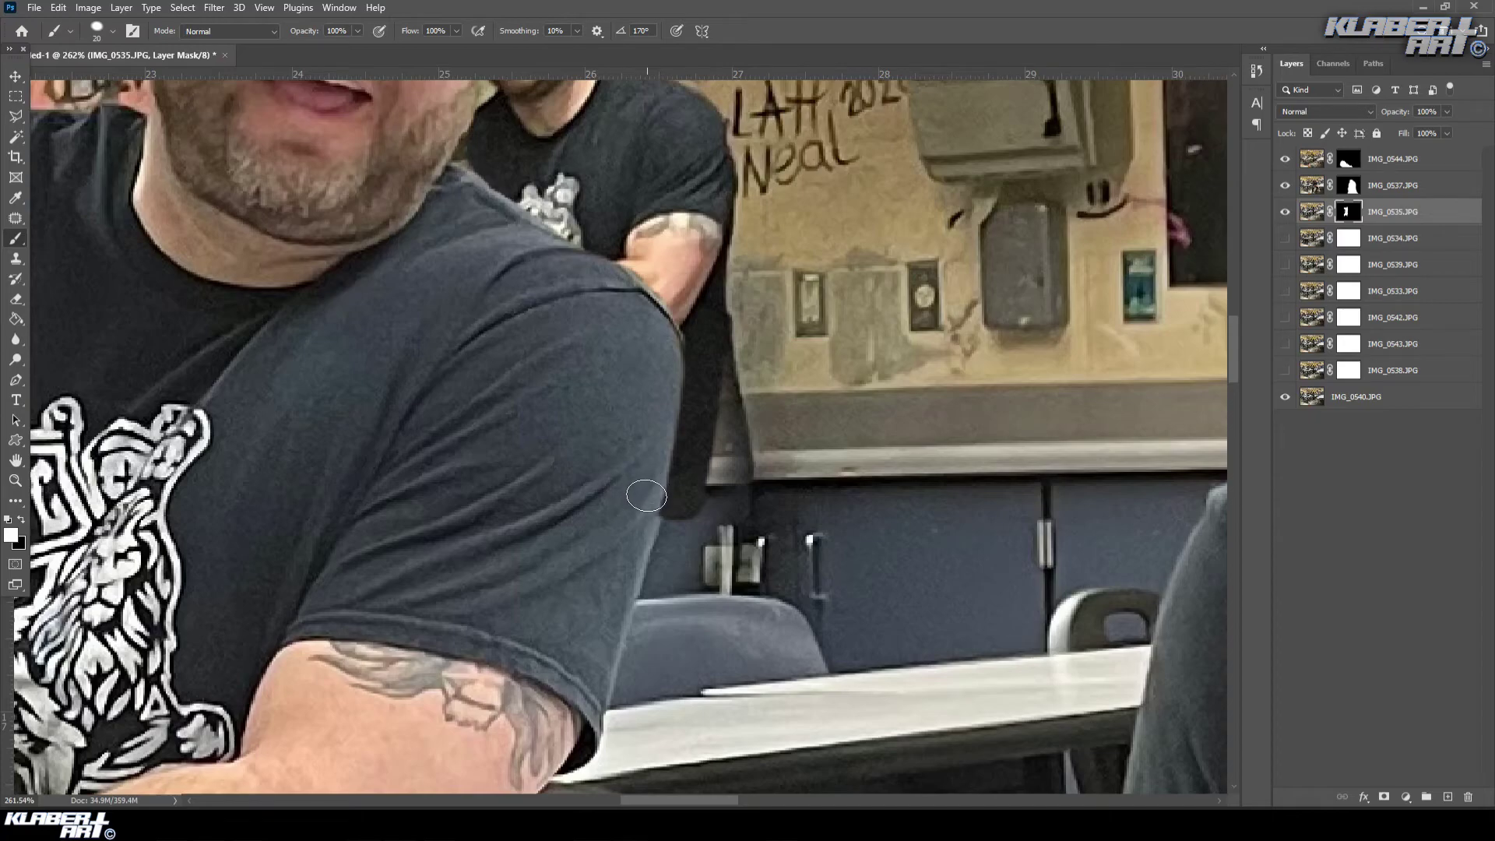
- Paint black on the IMG_0535 mask over the background man's lower torso and waist beside the sleeve, and fit the whole image in view
left_click(22, 519)
mouse_move(712, 506)
left_mouse_down()
mouse_move(740, 401)
mouse_move(745, 484)
mouse_move(724, 536)
mouse_move(684, 524)
mouse_move(656, 601)
mouse_move(715, 600)
left_mouse_up()
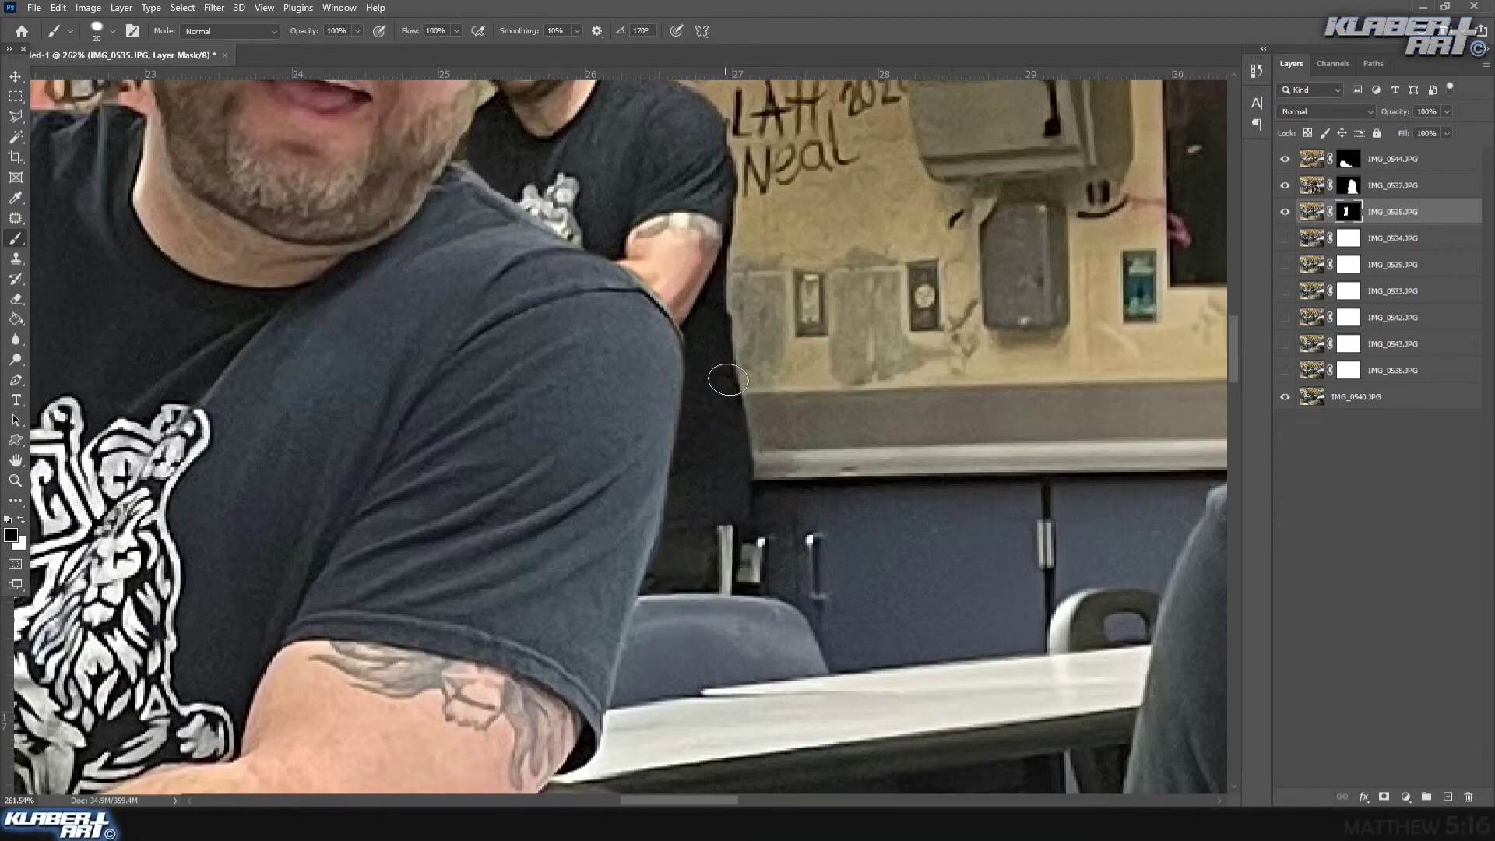
scroll(680, 229, "up", 3)
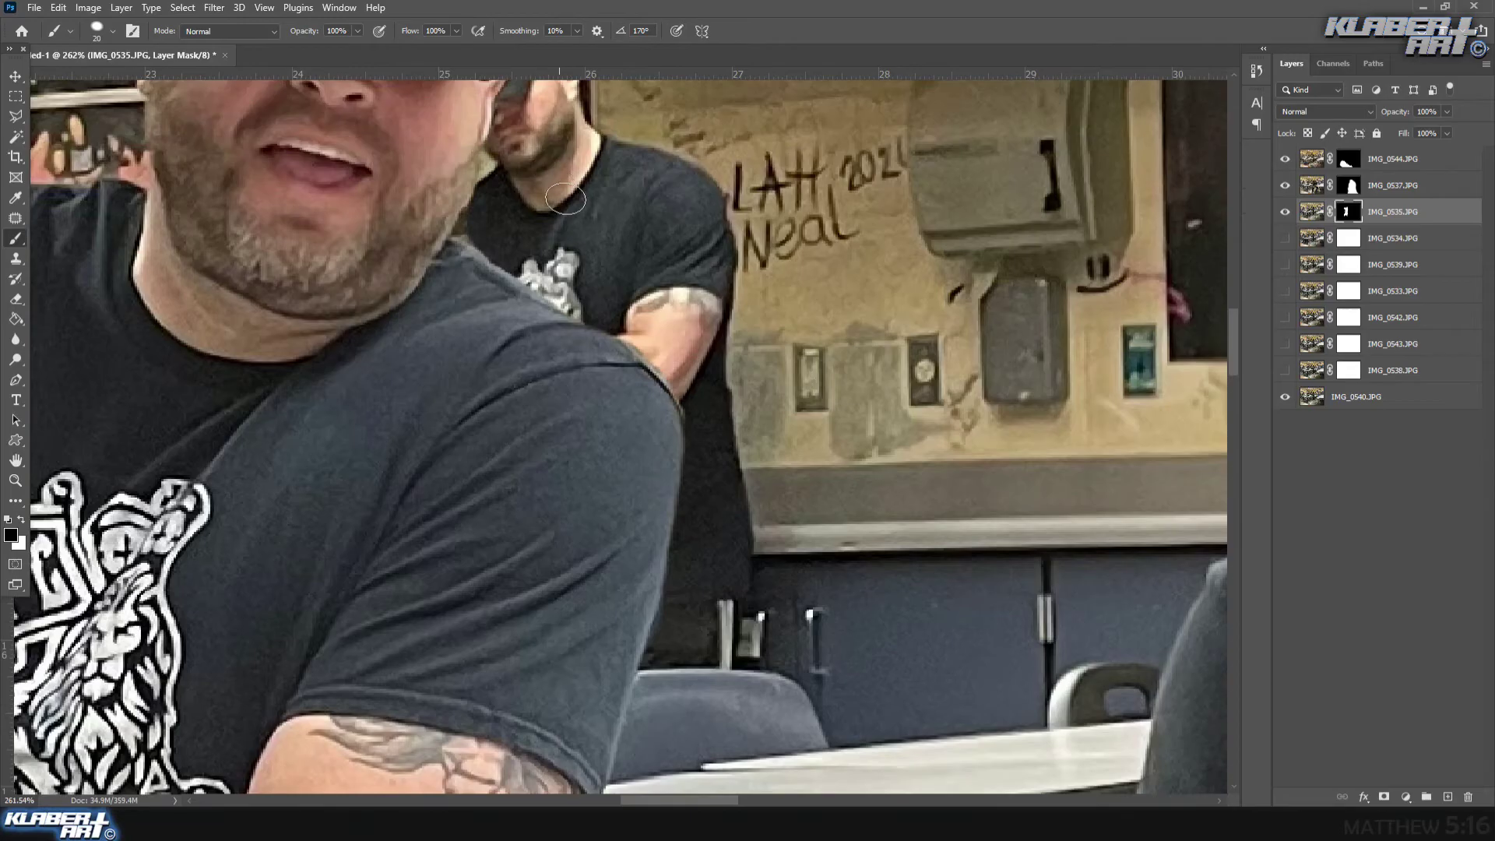
scroll(566, 200, "up", 2)
scroll(545, 198, "up", 1)
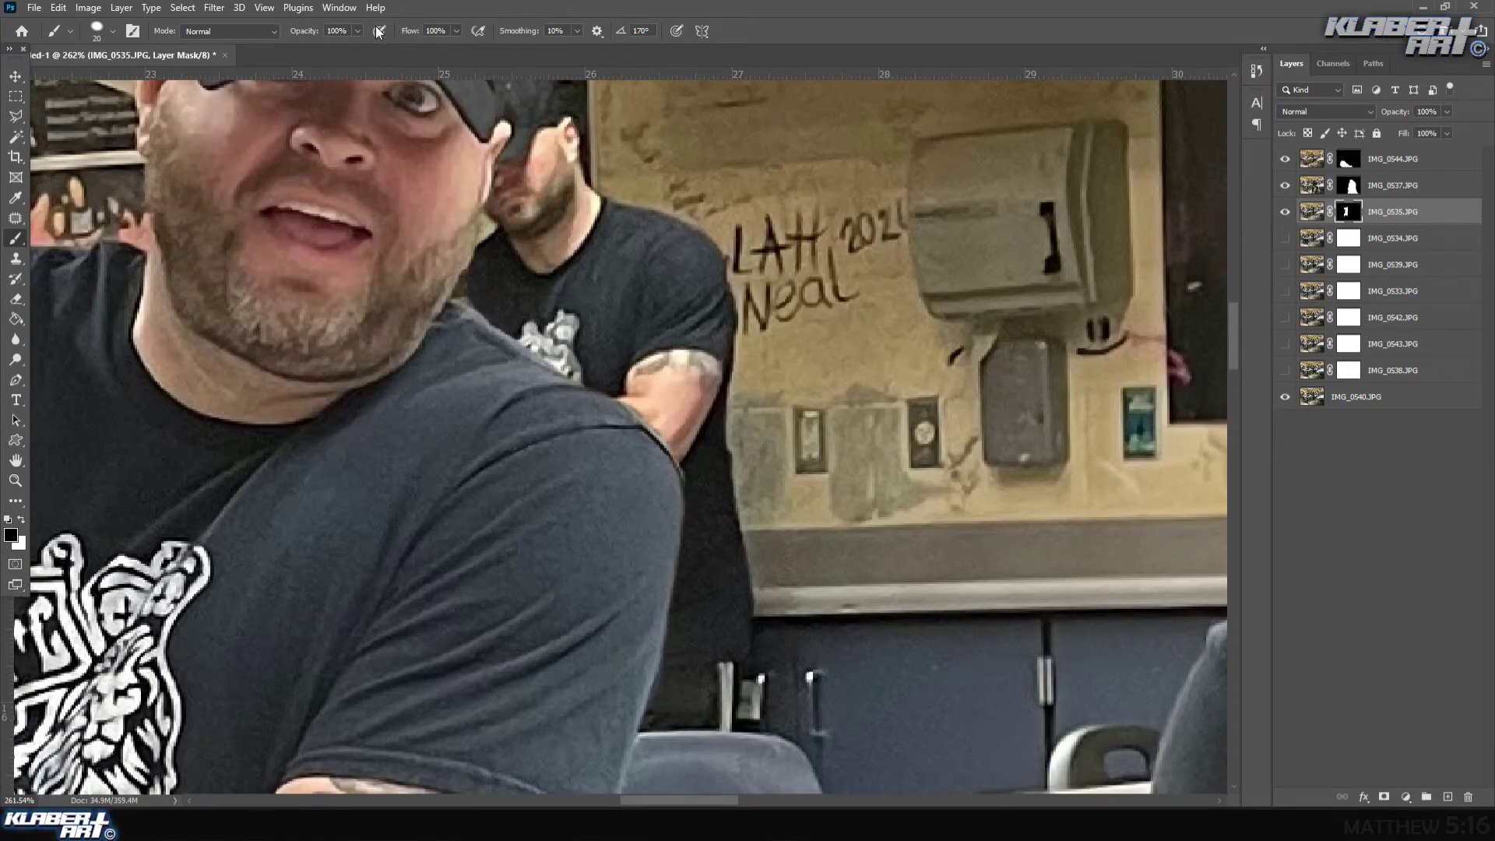
left_click(264, 7)
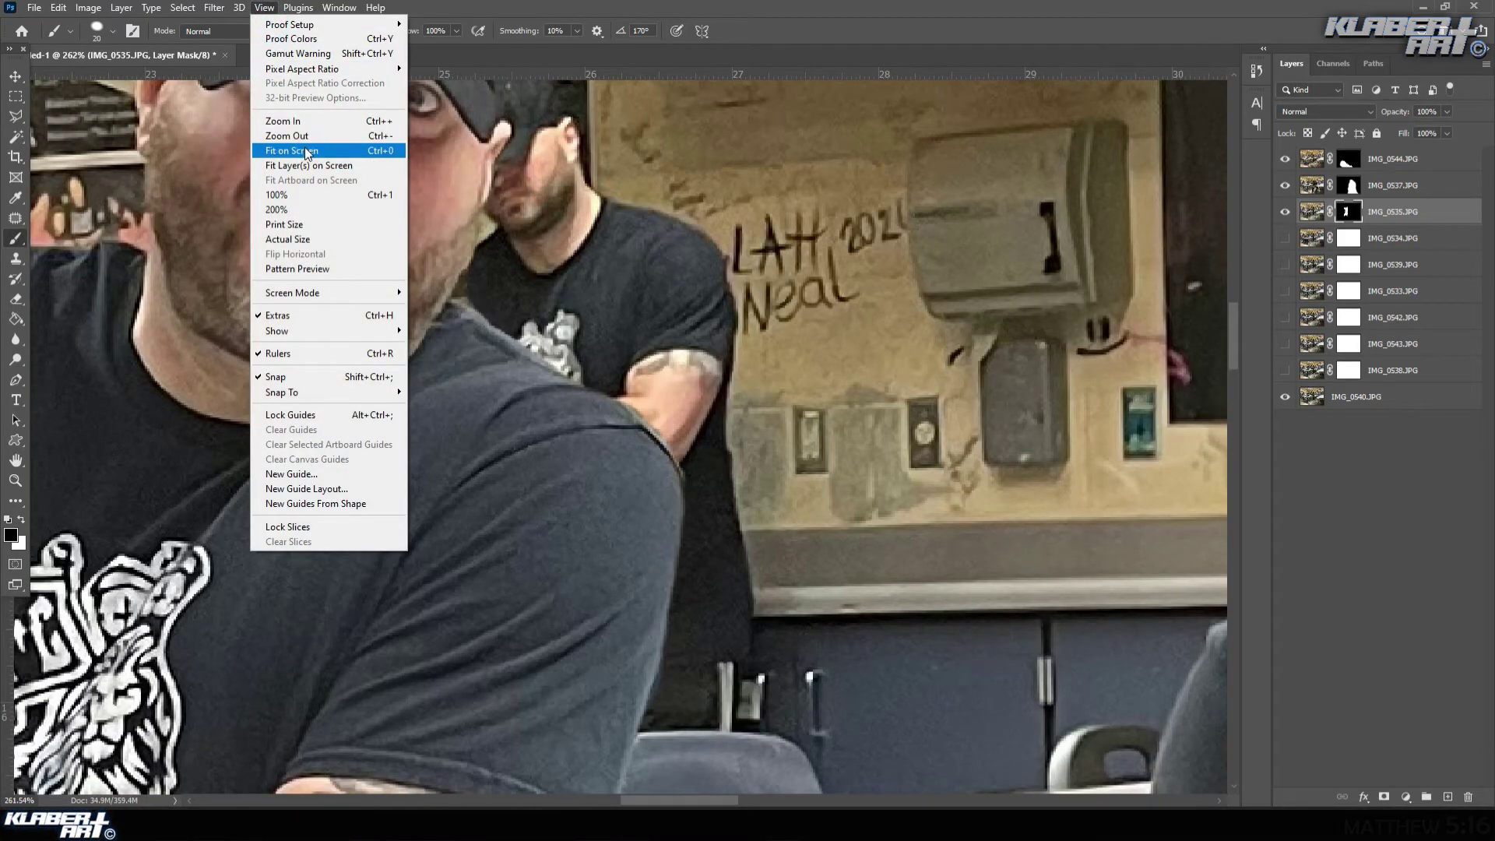
left_click(306, 147)
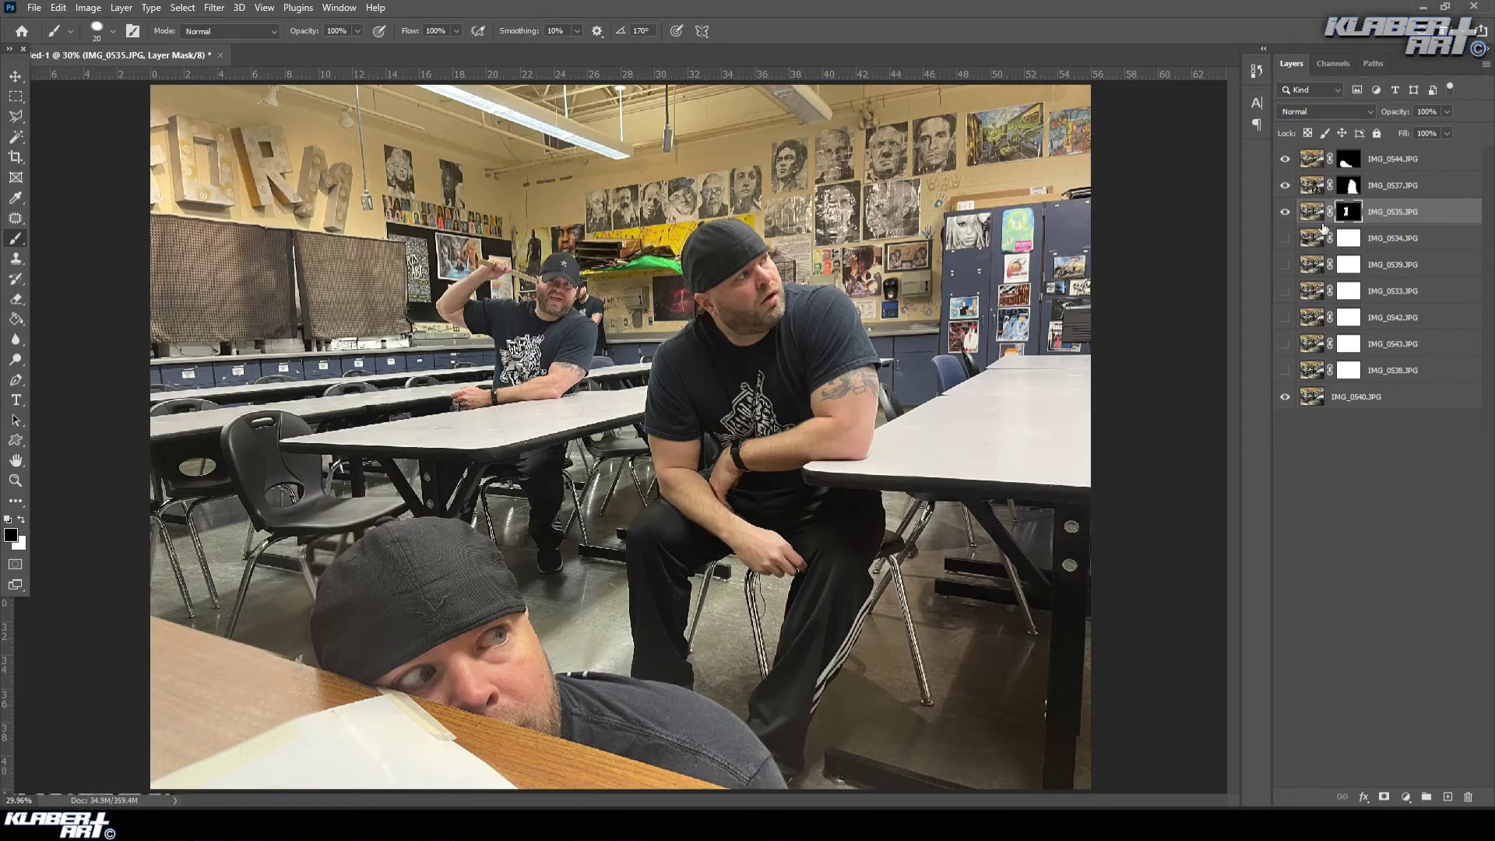
- Hide the IMG_0535, IMG_0537, IMG_0544 and IMG_0540 layers, show only IMG_0534, and select its layer mask
left_click(1285, 212)
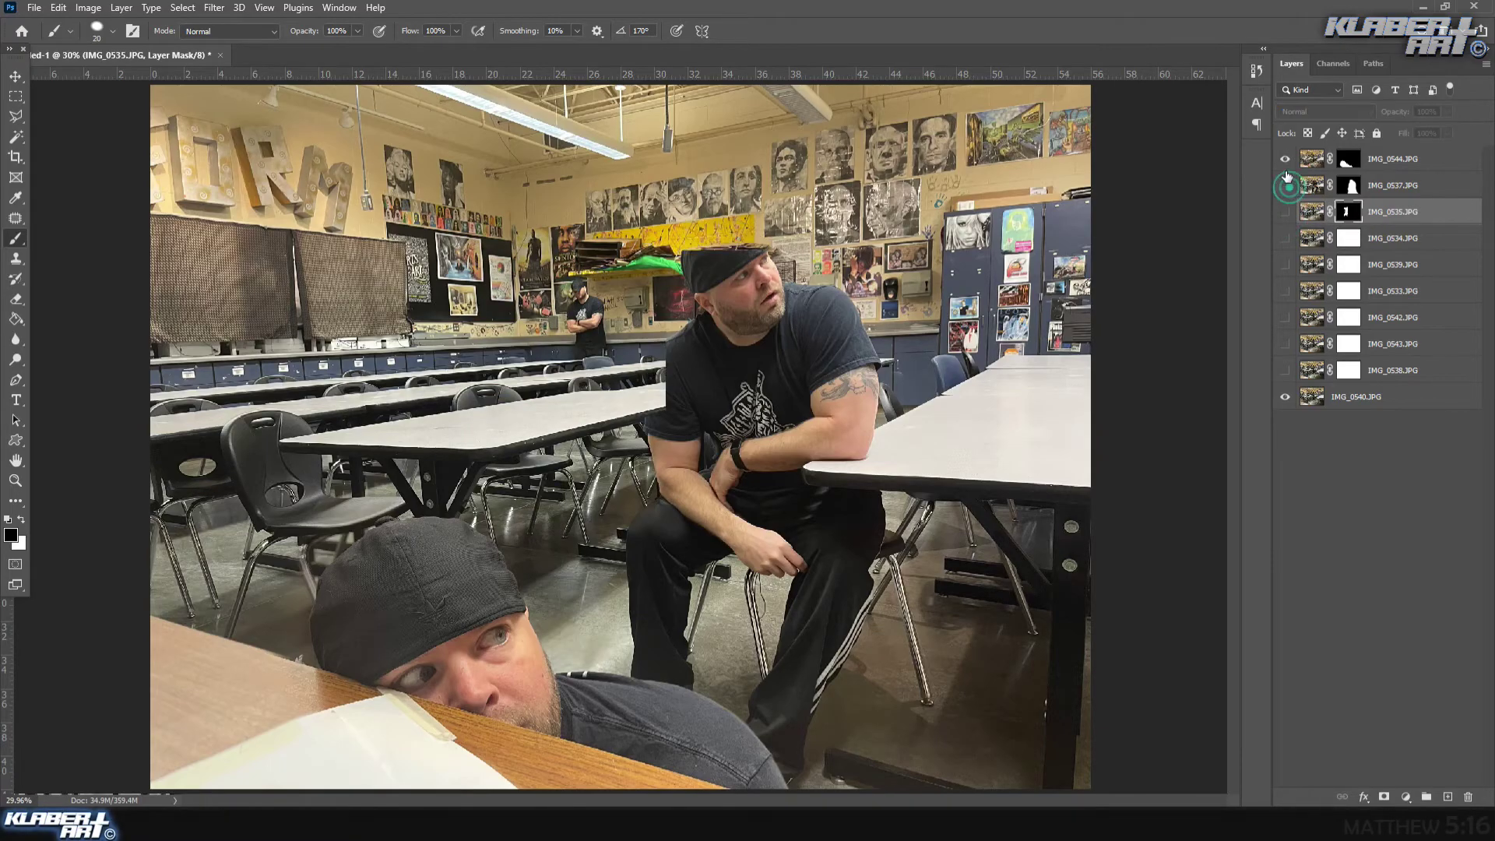
left_click(1285, 185)
left_click(1285, 159)
left_click(1285, 398)
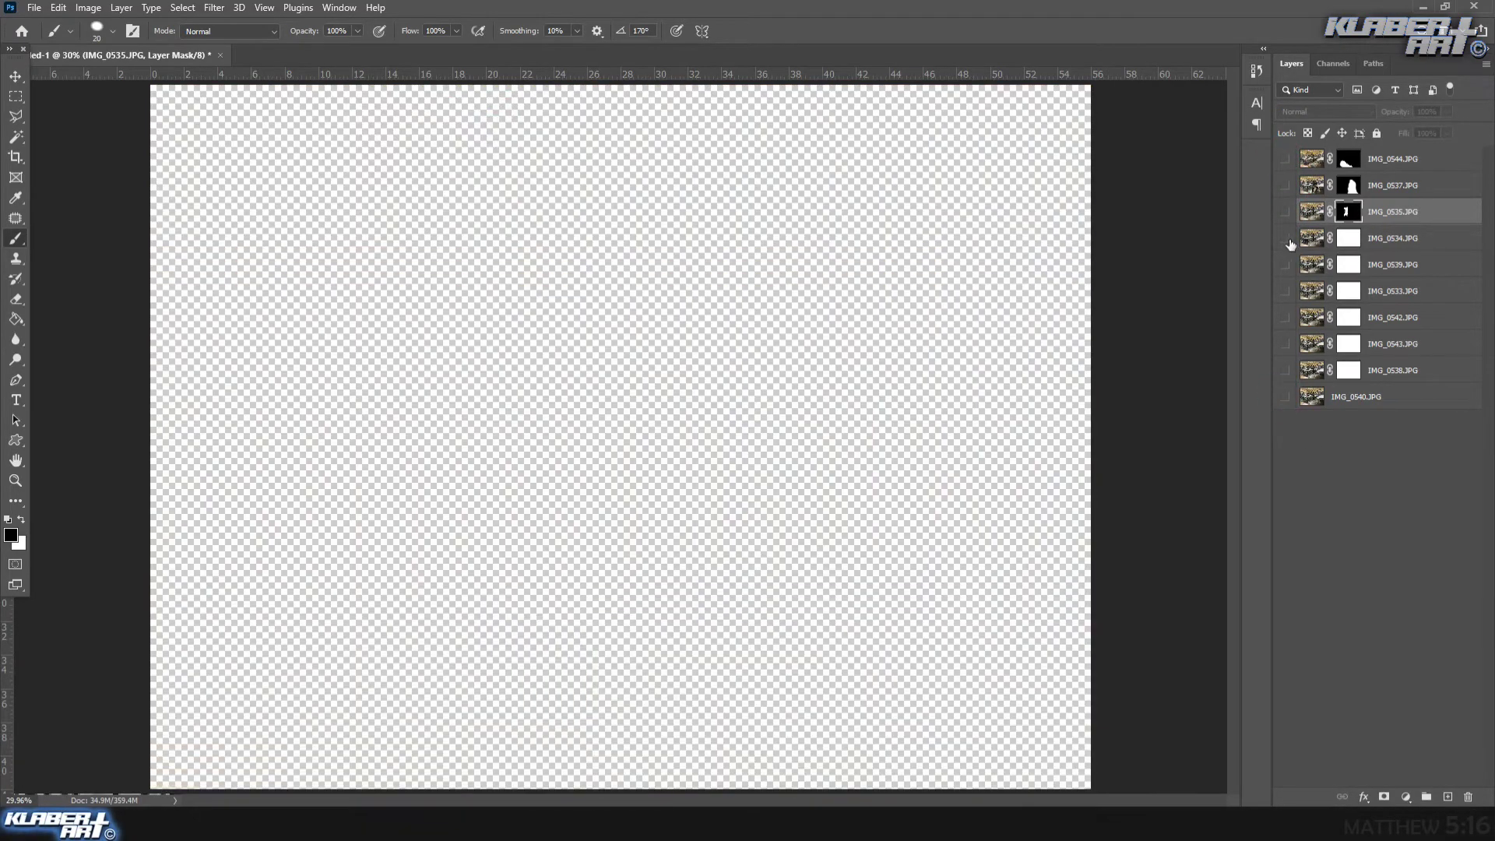
left_click(1286, 240)
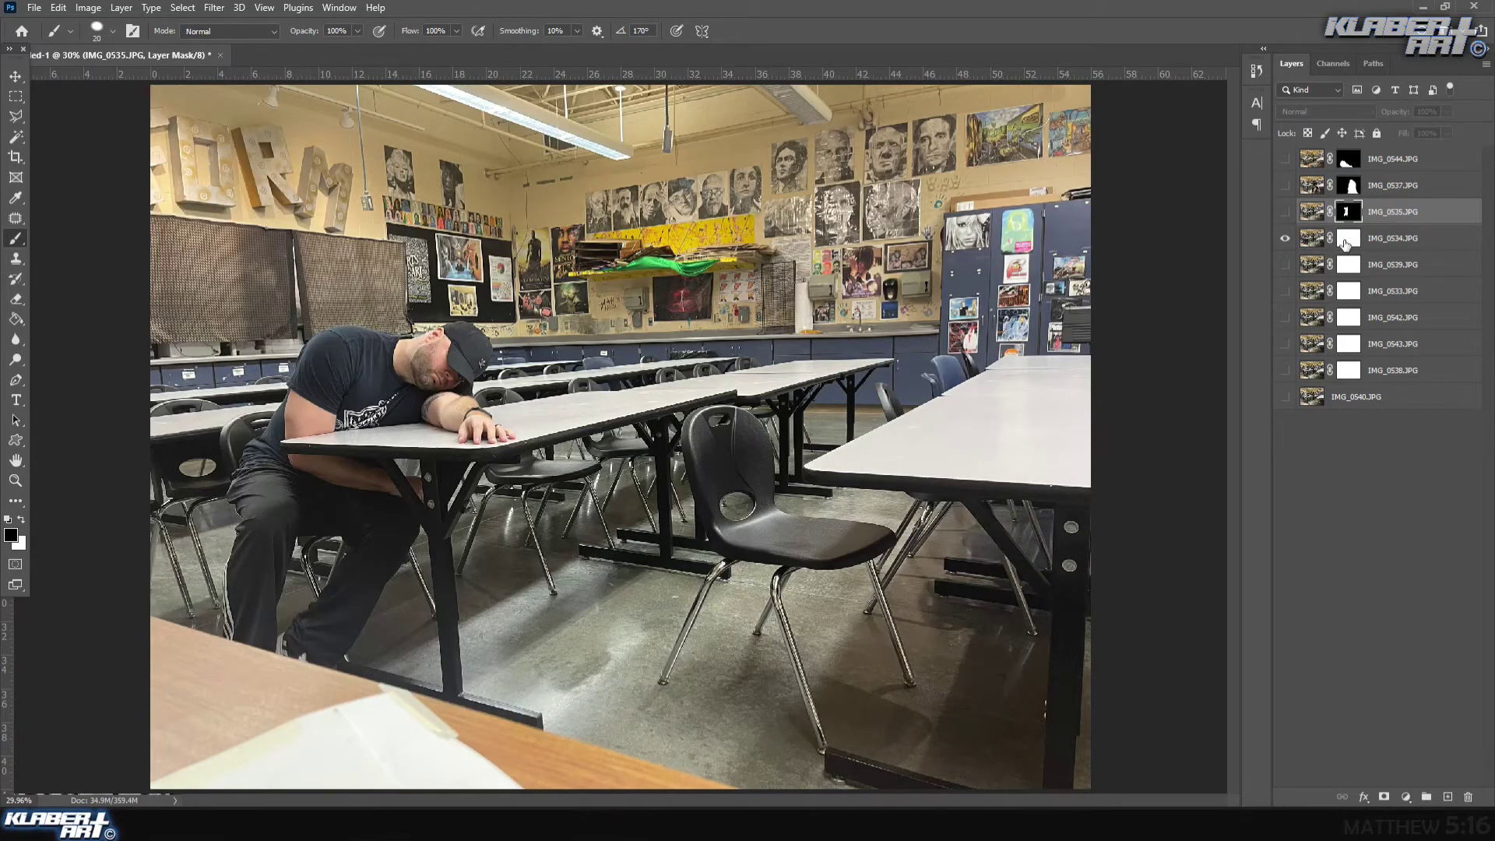
left_click(1346, 242)
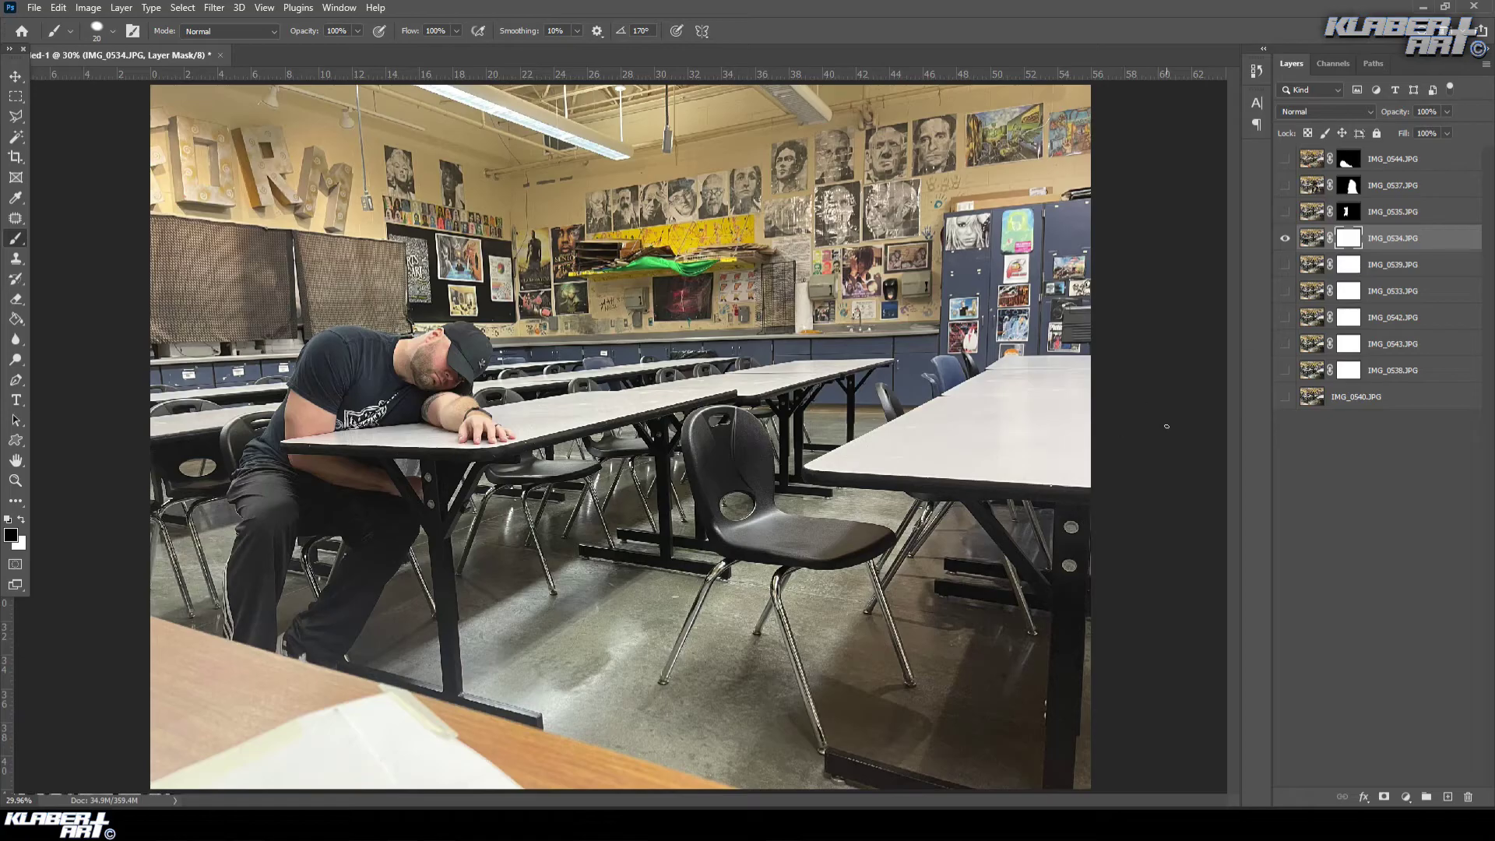
- Paint black on the IMG_0534 mask with a 143 px soft brush over the whole figure of the man slumped on the table
left_click(339, 7)
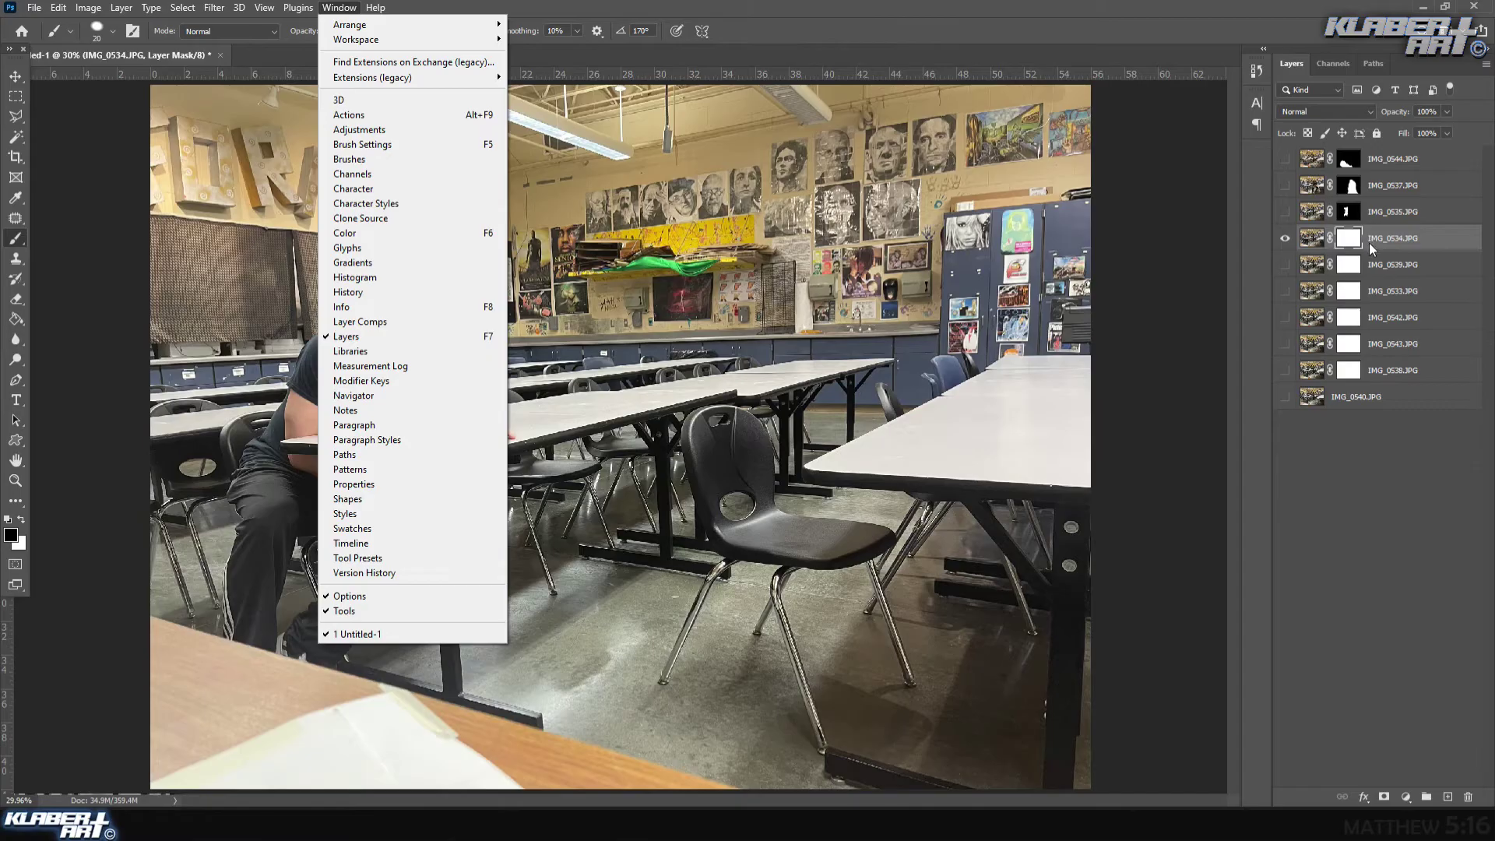
left_click(1347, 240)
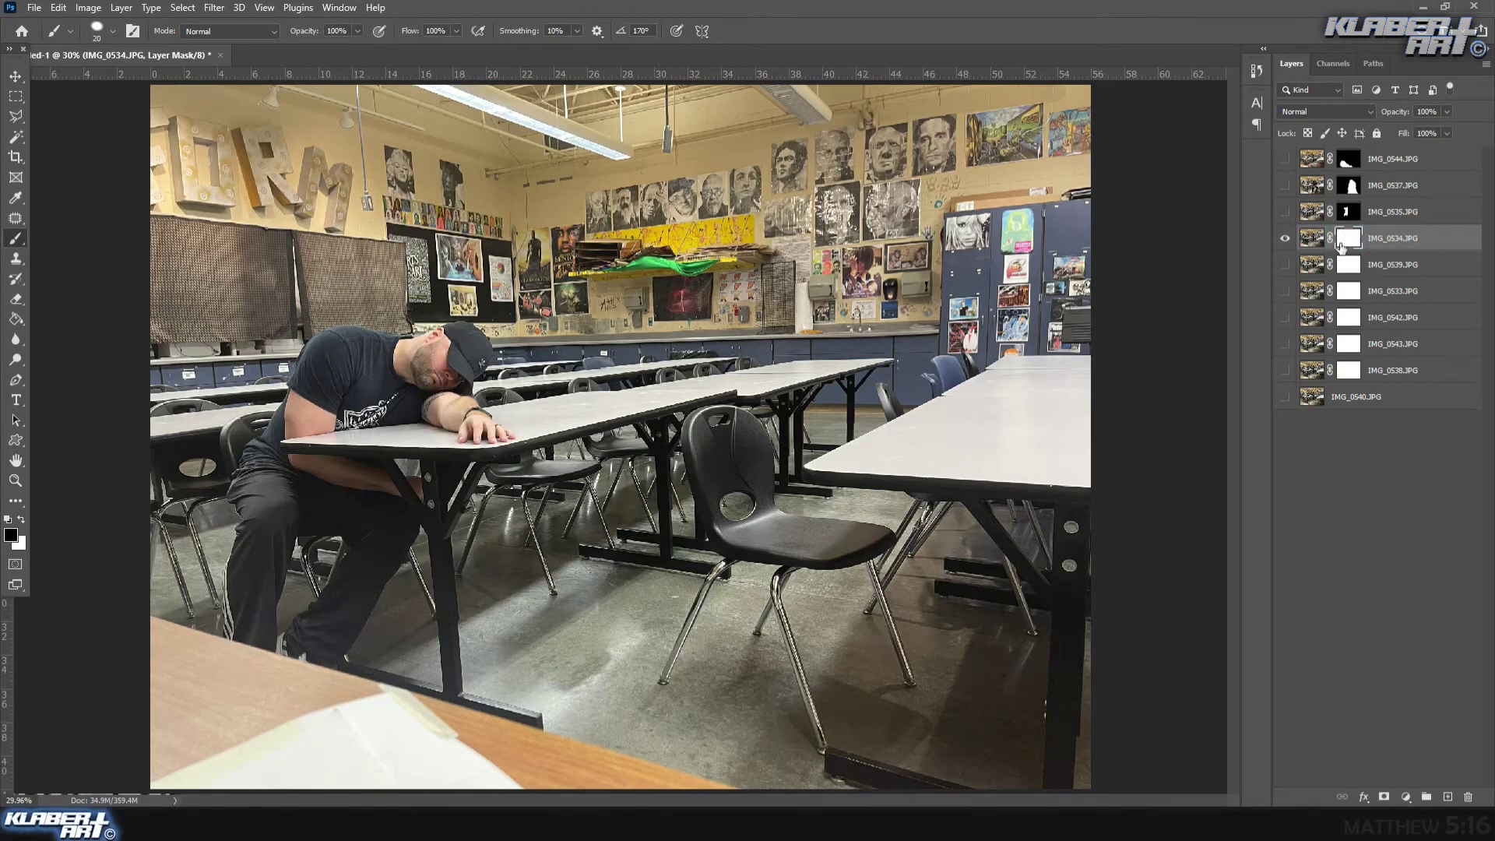
left_click(96, 30)
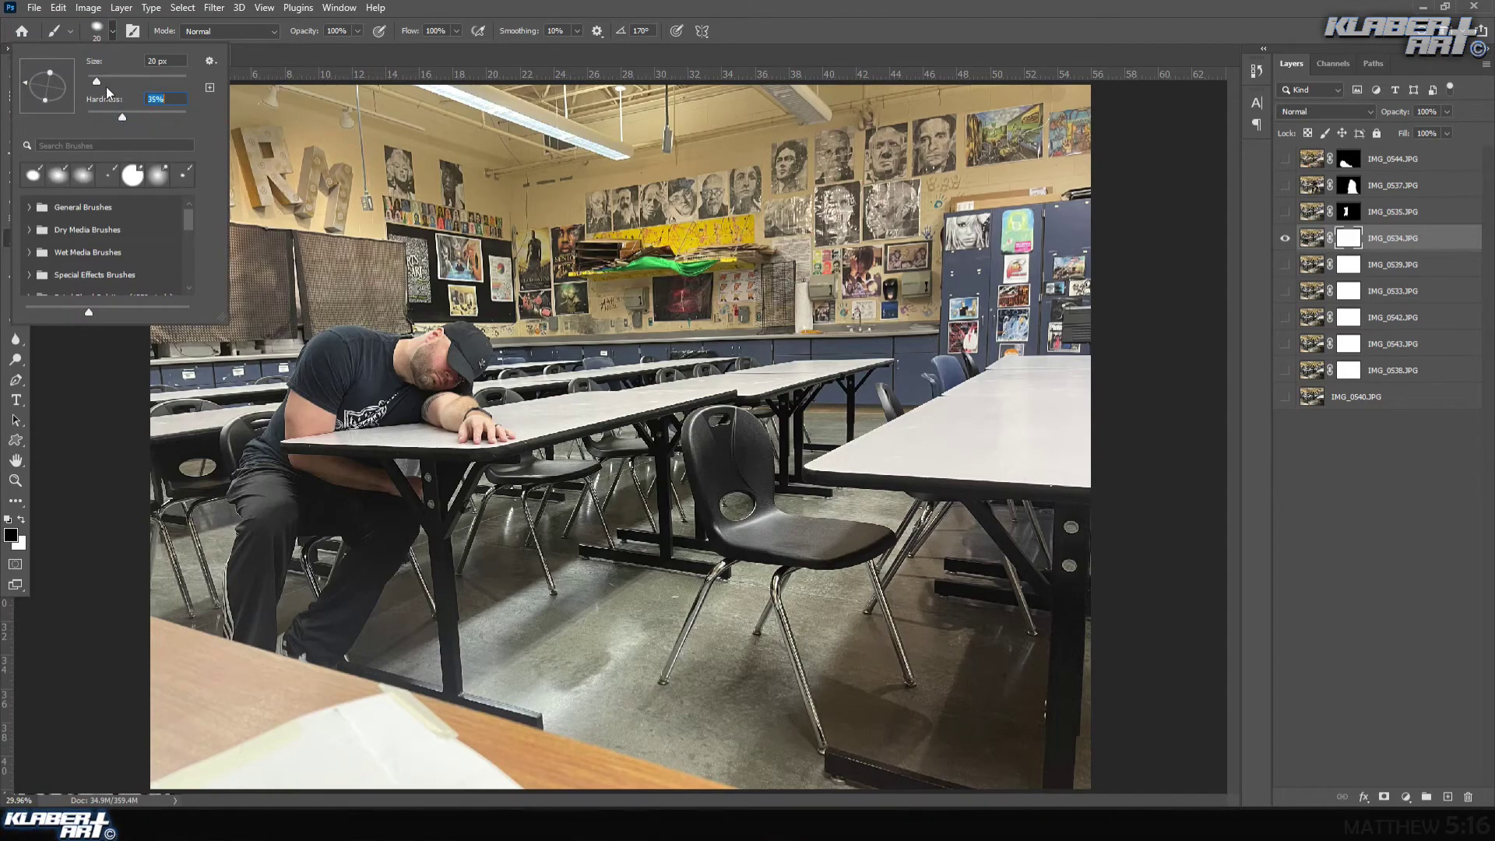
left_click_drag(97, 81, 102, 81)
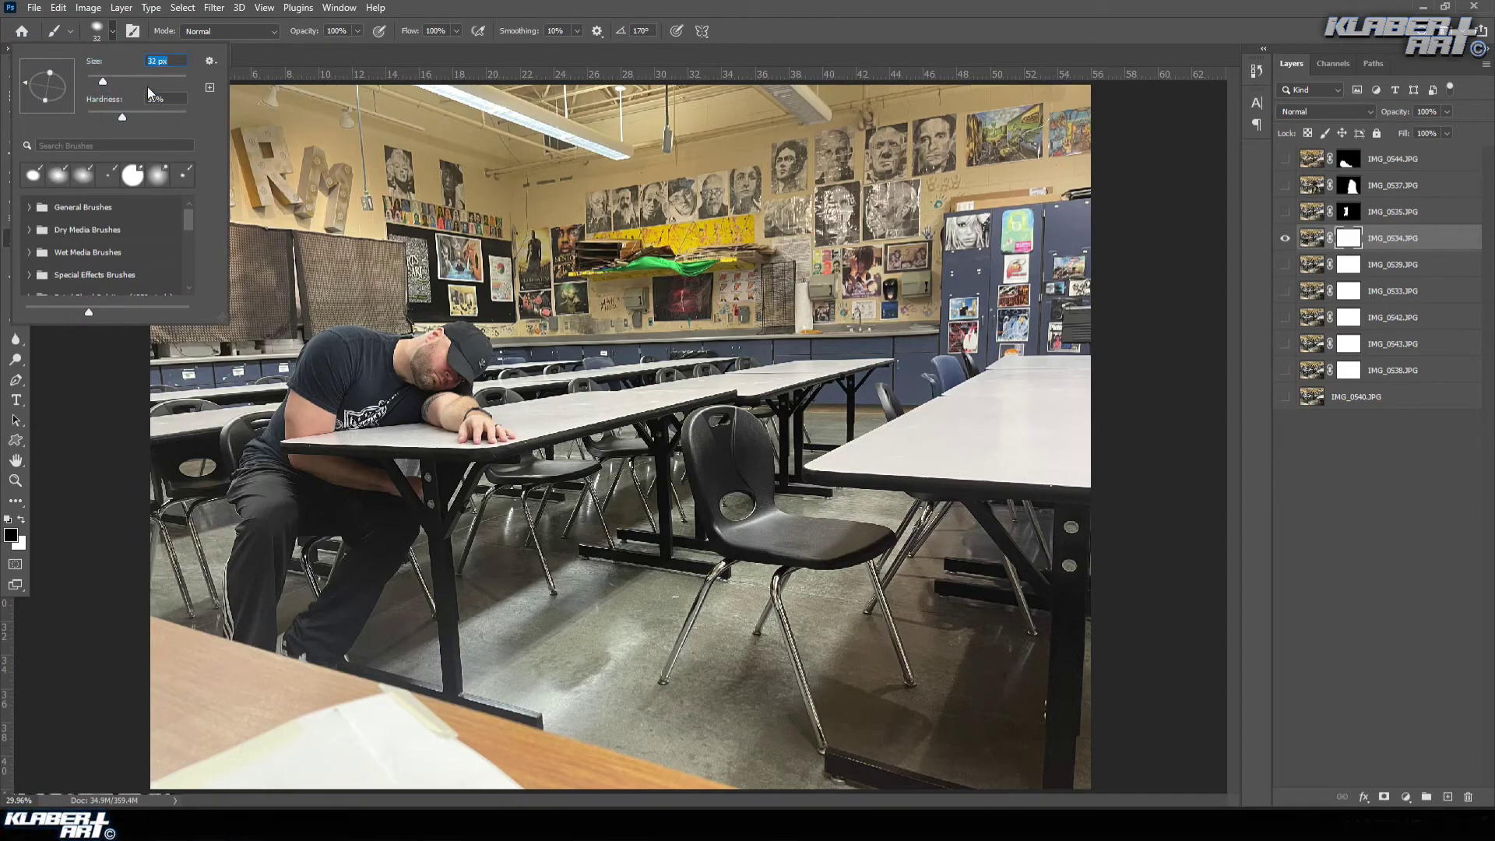
key("Return")
mouse_move(431, 348)
left_mouse_down()
mouse_move(475, 349)
mouse_move(443, 387)
mouse_move(450, 404)
mouse_move(501, 435)
mouse_move(407, 393)
mouse_move(467, 407)
mouse_move(442, 339)
mouse_move(475, 340)
mouse_move(473, 368)
mouse_move(444, 334)
mouse_move(387, 343)
left_mouse_up()
mouse_move(333, 336)
left_mouse_down()
mouse_move(240, 484)
mouse_move(249, 555)
mouse_move(227, 640)
mouse_move(333, 651)
mouse_move(400, 544)
mouse_move(395, 474)
mouse_move(380, 477)
mouse_move(365, 559)
mouse_move(305, 644)
mouse_move(261, 615)
mouse_move(277, 557)
mouse_move(347, 537)
mouse_move(305, 622)
mouse_move(347, 550)
left_mouse_up()
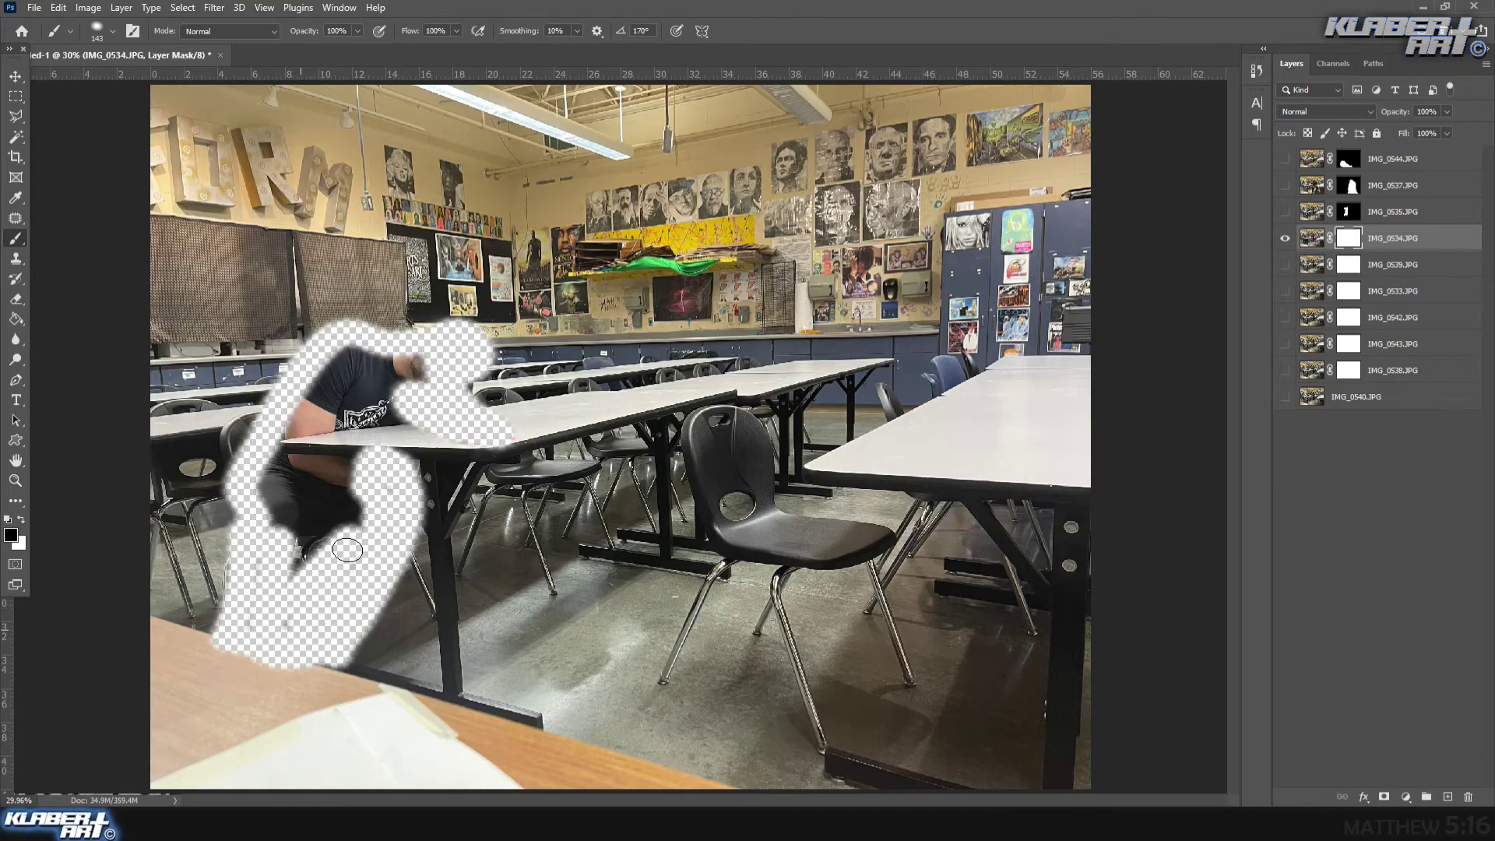
mouse_move(289, 621)
left_mouse_down()
mouse_move(262, 483)
mouse_move(284, 462)
mouse_move(302, 512)
mouse_move(310, 481)
mouse_move(299, 509)
mouse_move(331, 507)
mouse_move(310, 525)
mouse_move(388, 410)
mouse_move(414, 427)
mouse_move(369, 434)
mouse_move(441, 434)
mouse_move(388, 415)
mouse_move(410, 371)
mouse_move(421, 386)
mouse_move(376, 387)
mouse_move(383, 368)
mouse_move(346, 351)
mouse_move(288, 434)
mouse_move(296, 478)
mouse_move(340, 464)
mouse_move(354, 399)
mouse_move(381, 425)
left_mouse_up()
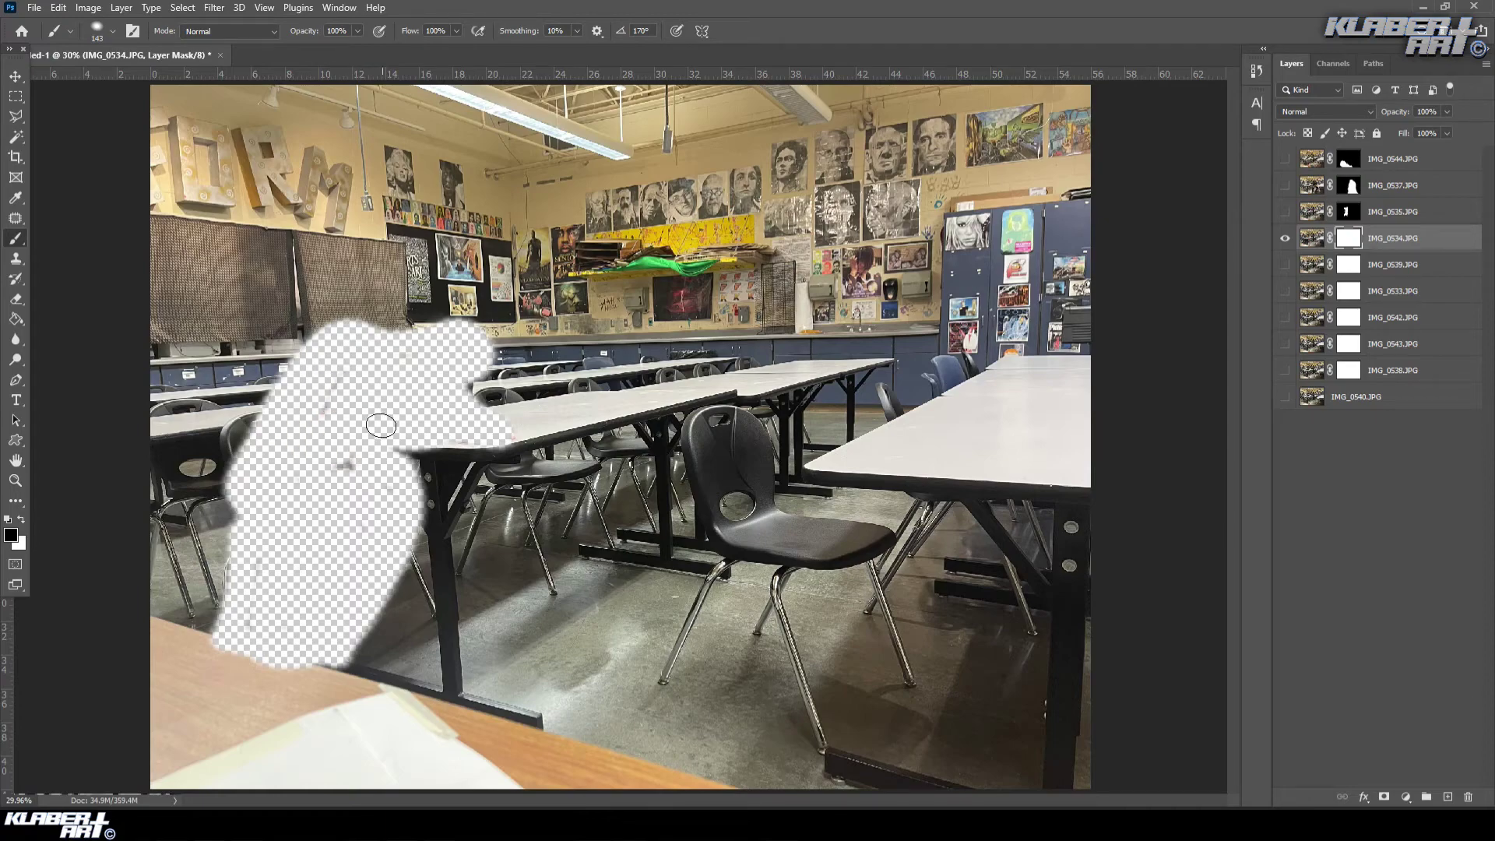
- Invert the IMG_0534 layer mask to reveal only the man resting on the table
left_click(87, 9)
mouse_move(125, 48)
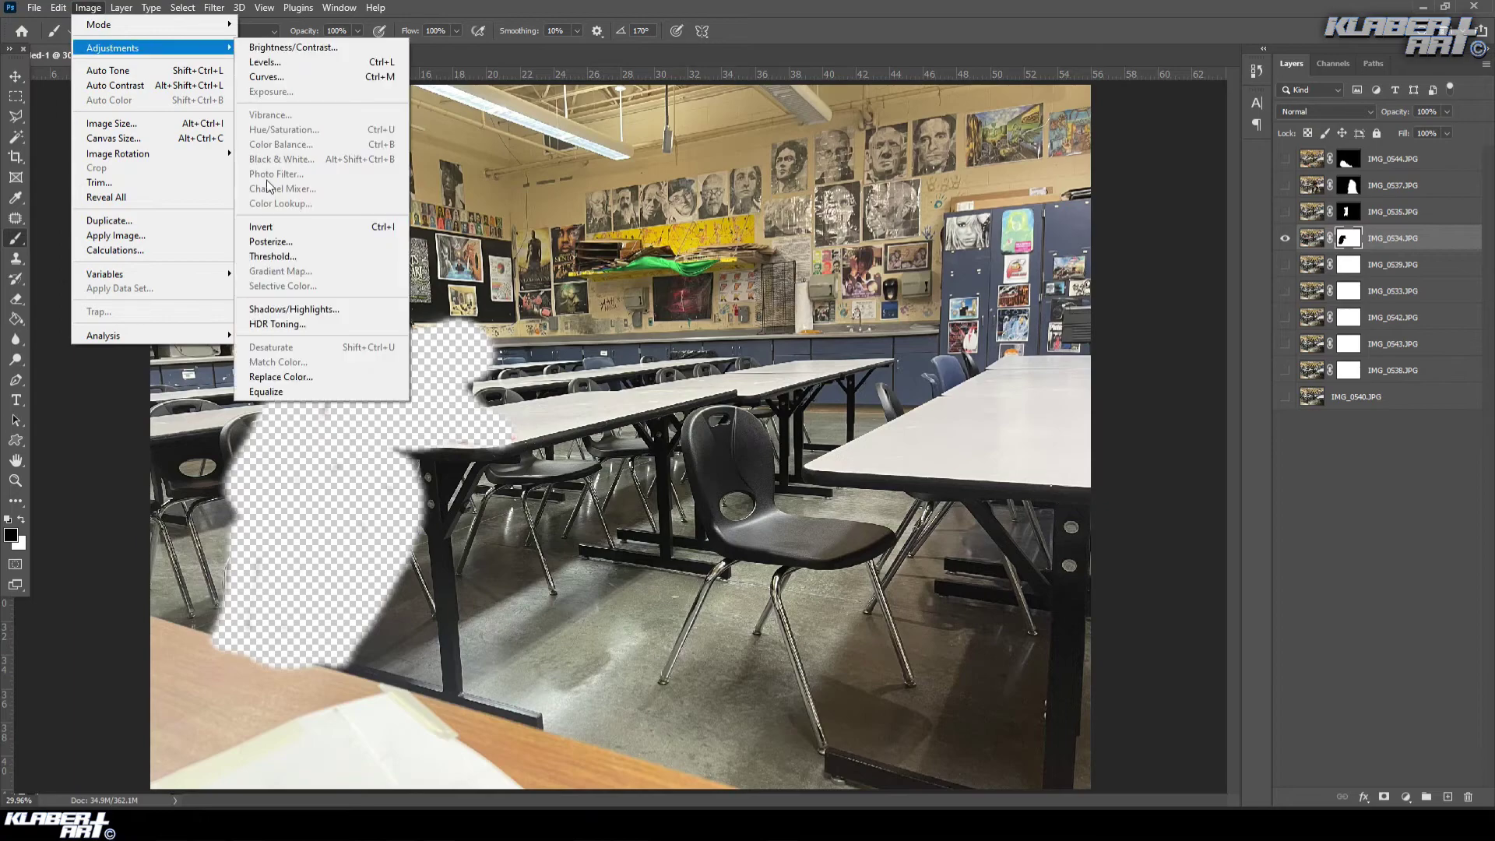
left_click(262, 227)
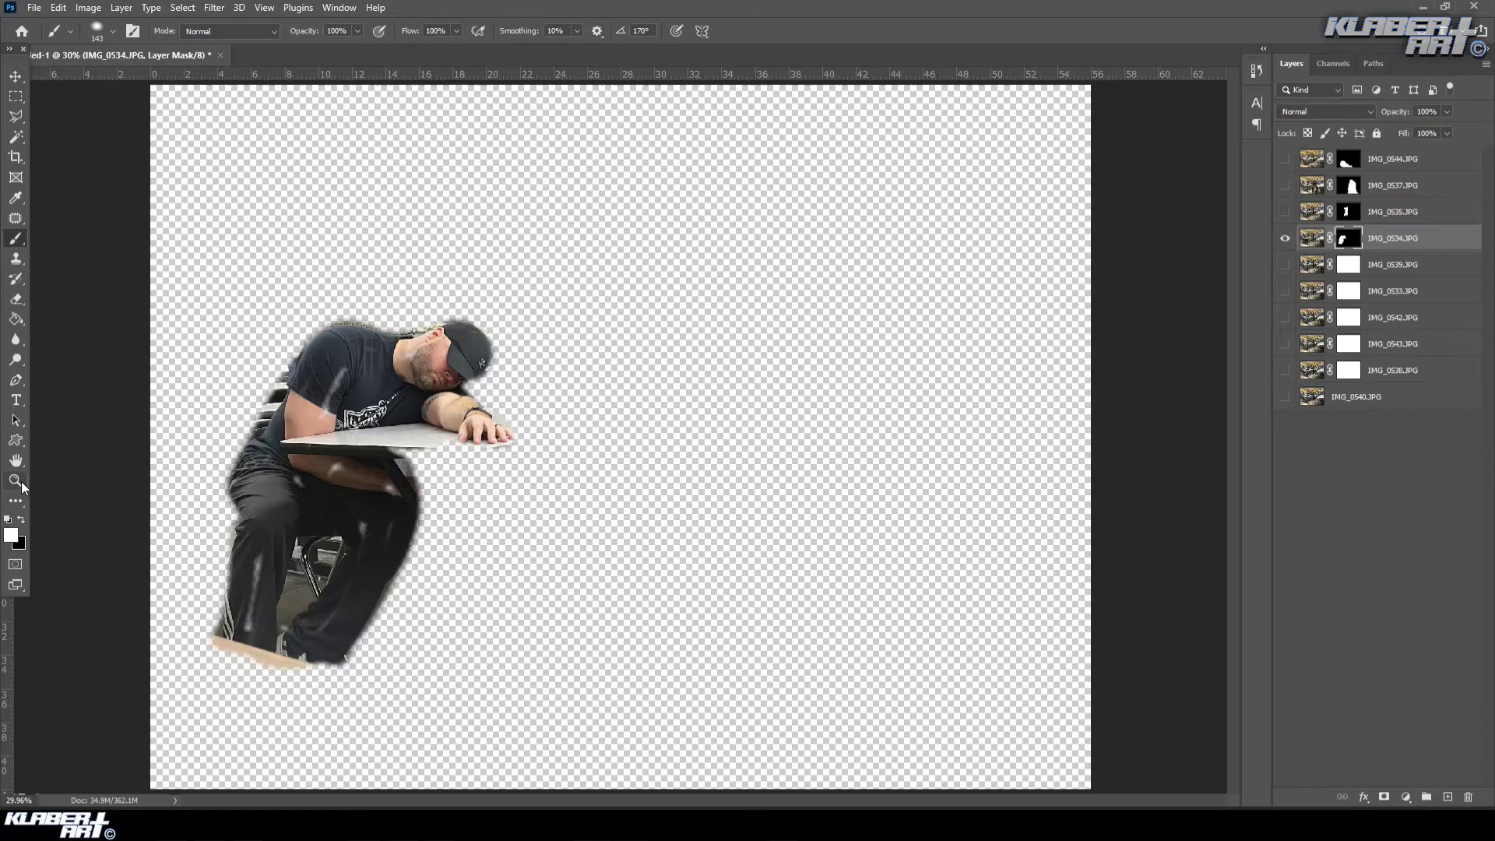
- Paint white on the IMG_0534 mask over the faded streaks on the man's sleeve, and around his shoulder, cap, hand and the table edge
left_click(15, 481)
left_click_drag(234, 311, 577, 557)
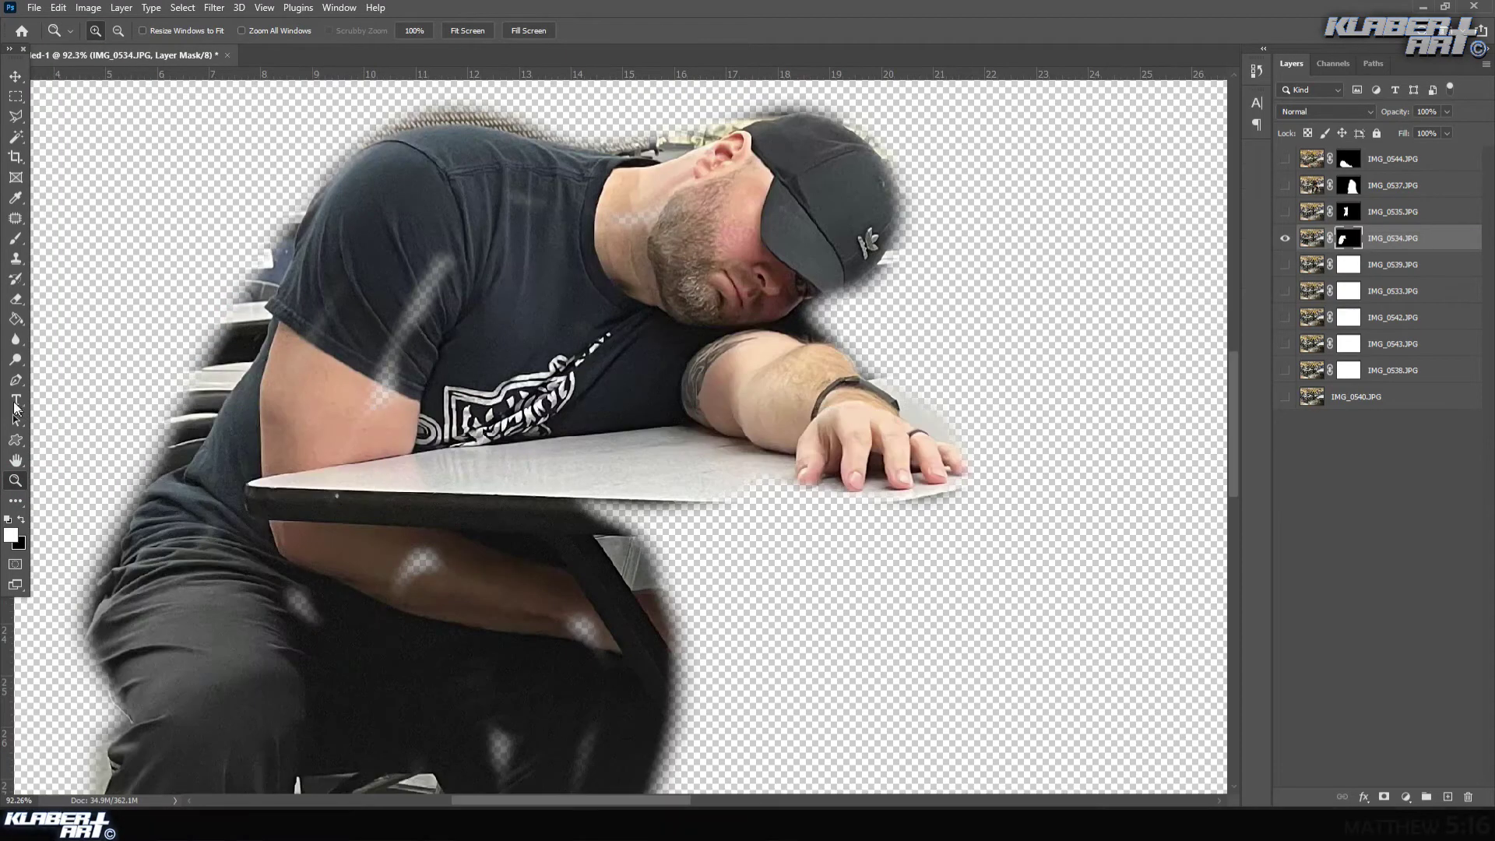
left_click(16, 238)
left_click_drag(378, 409, 440, 265)
left_click_drag(306, 273, 292, 254)
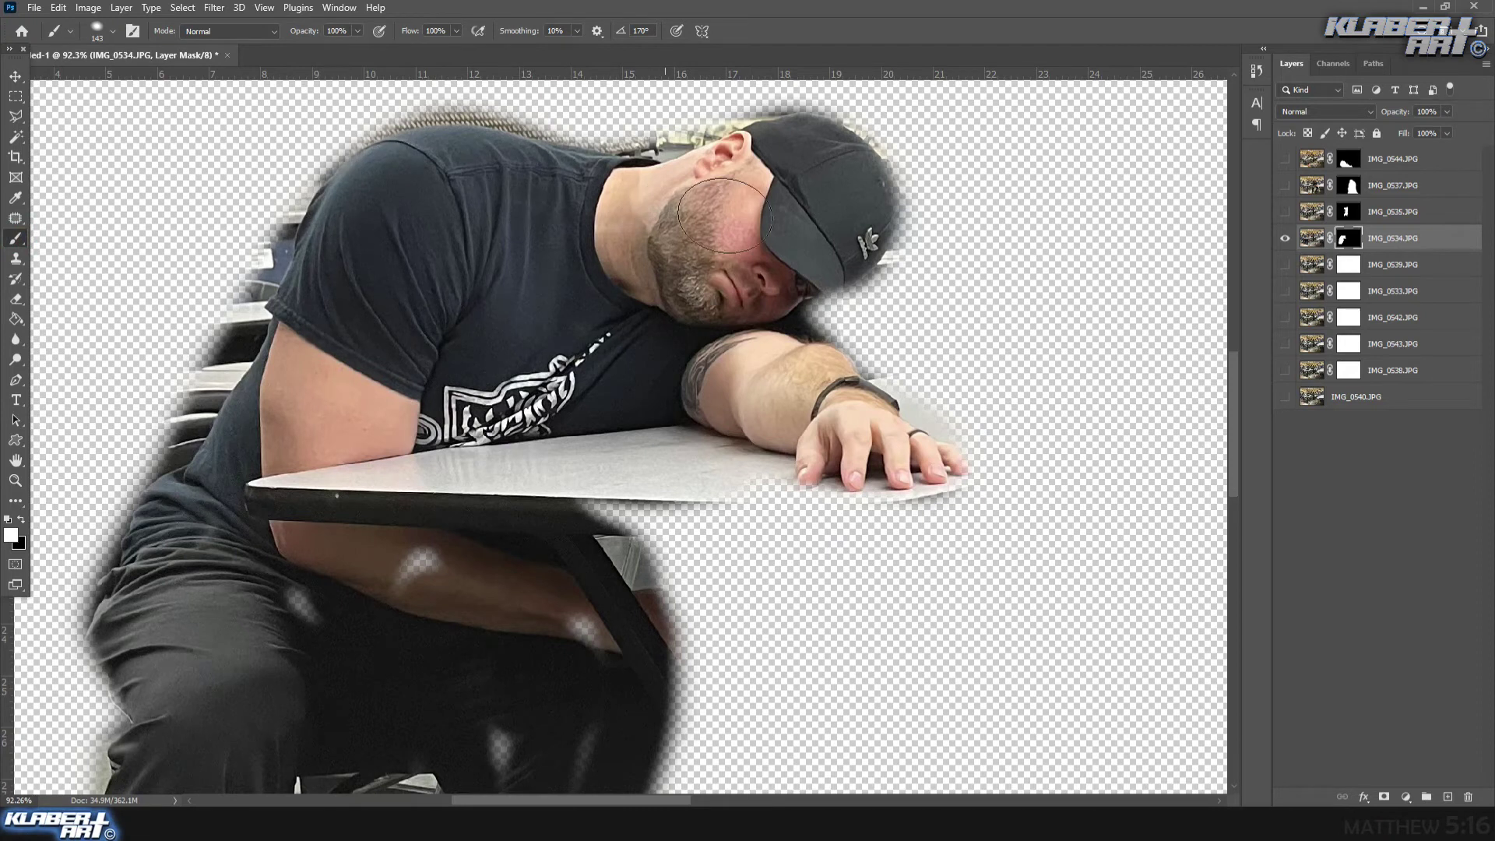
mouse_move(808, 256)
left_mouse_down()
mouse_move(839, 252)
mouse_move(825, 295)
mouse_move(865, 222)
mouse_move(861, 188)
mouse_move(807, 141)
mouse_move(862, 181)
mouse_move(819, 145)
mouse_move(732, 152)
left_mouse_up()
mouse_move(835, 437)
left_mouse_down()
mouse_move(784, 475)
mouse_move(943, 473)
mouse_move(824, 358)
mouse_move(821, 328)
mouse_move(828, 342)
mouse_move(547, 498)
mouse_move(381, 553)
mouse_move(403, 582)
mouse_move(93, 640)
mouse_move(82, 610)
mouse_move(222, 440)
left_mouse_up()
- Paint white on the IMG_0534 mask over the man's hand under the table, the table leg, and the faded patches on his trousers and shoes
scroll(401, 522, "down", 1)
scroll(401, 520, "down", 2)
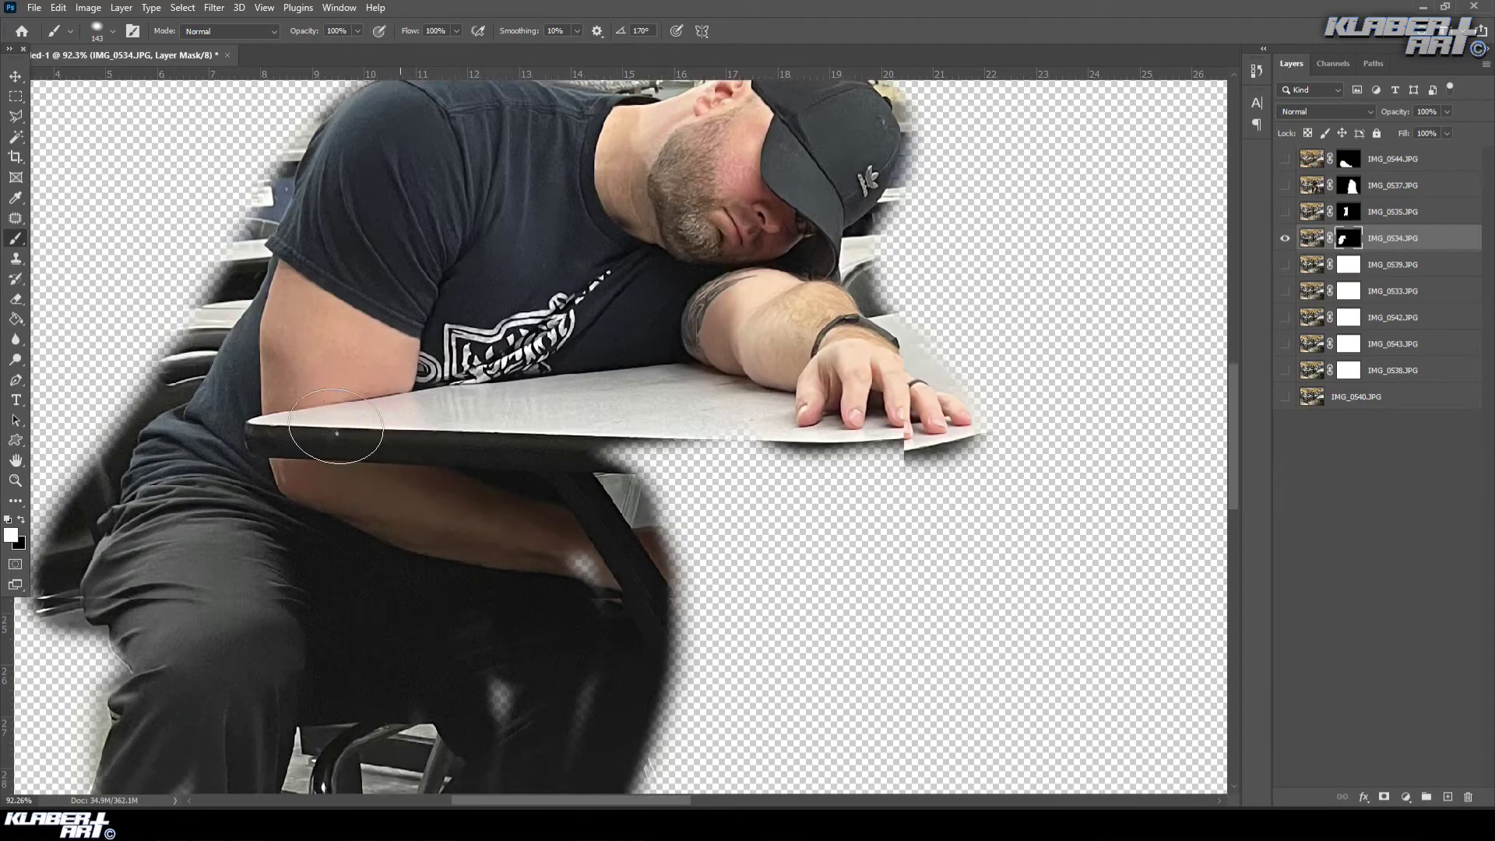
mouse_move(594, 541)
left_mouse_down()
mouse_move(683, 566)
mouse_move(668, 480)
mouse_move(685, 532)
mouse_move(650, 583)
mouse_move(658, 638)
mouse_move(638, 667)
left_mouse_up()
scroll(637, 667, "down", 5)
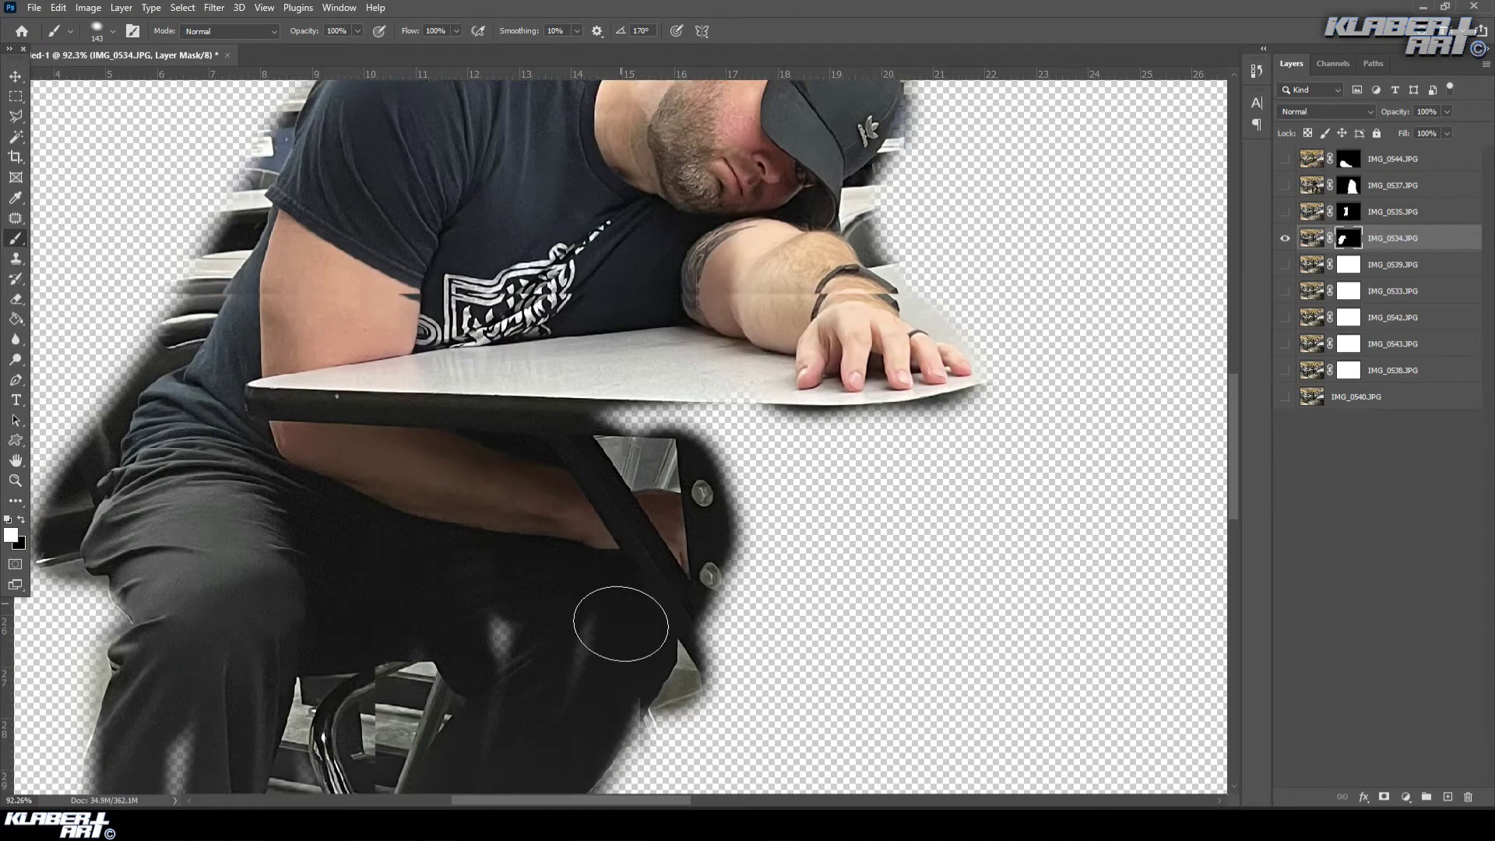
scroll(625, 583, "down", 4)
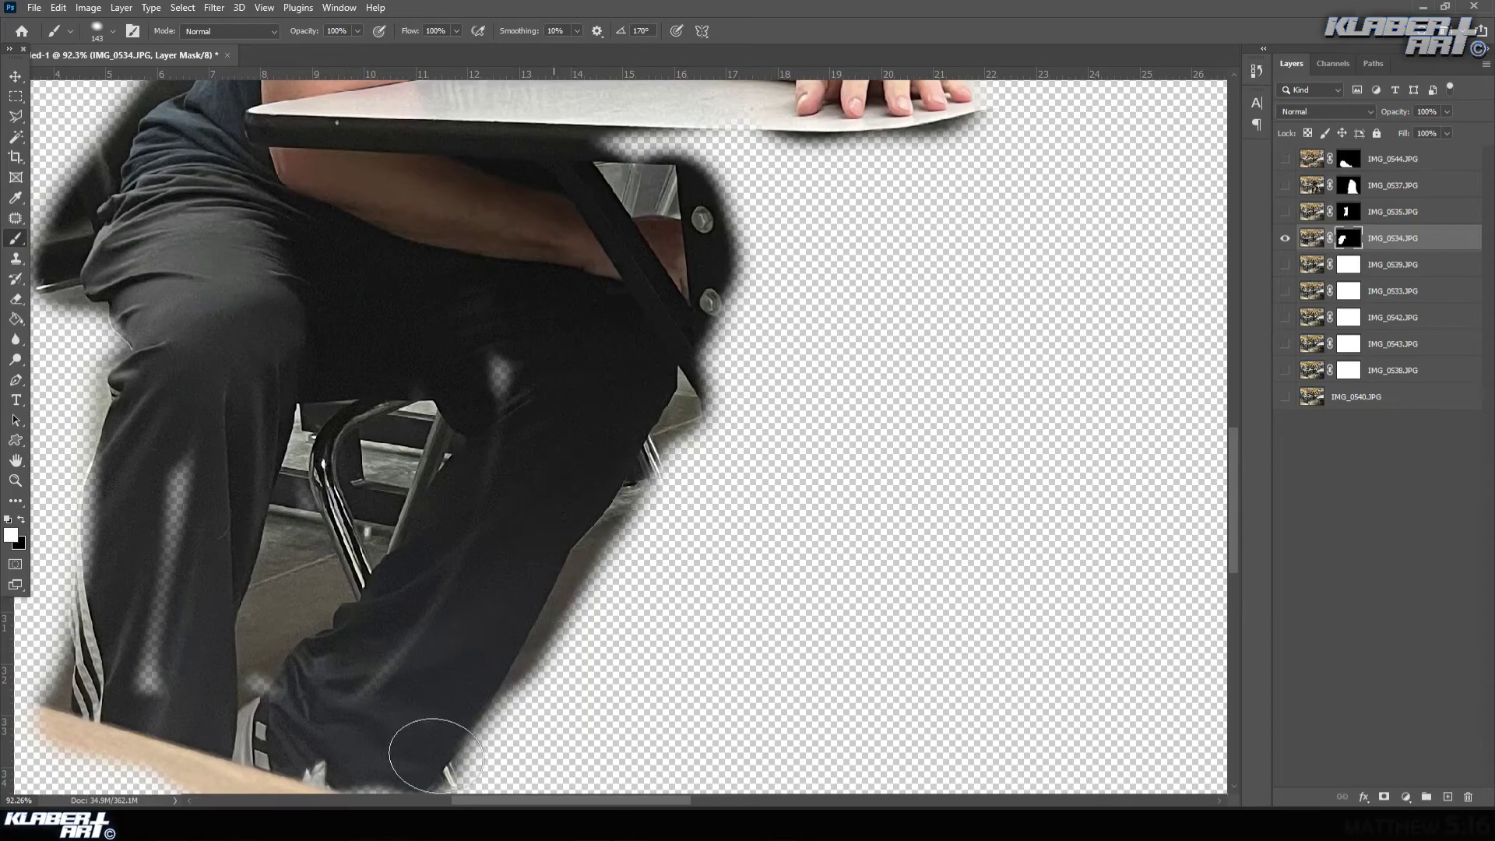
mouse_move(296, 739)
left_mouse_down()
mouse_move(216, 640)
mouse_move(156, 648)
mouse_move(185, 427)
mouse_move(125, 578)
mouse_move(102, 470)
mouse_move(129, 399)
mouse_move(110, 272)
mouse_move(130, 262)
mouse_move(134, 540)
mouse_move(121, 622)
mouse_move(119, 429)
mouse_move(93, 667)
left_mouse_up()
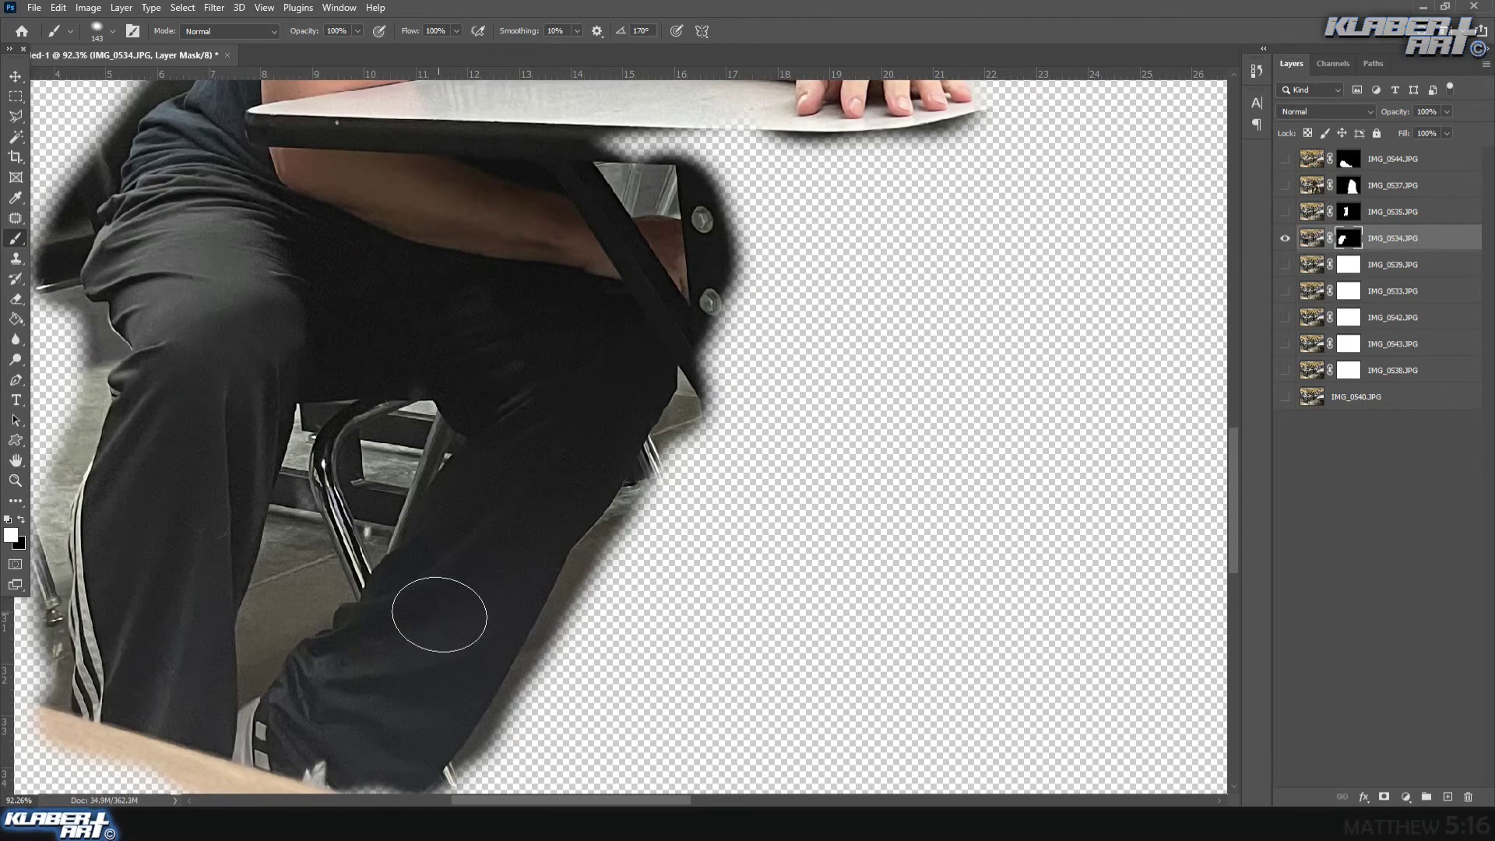
- Inspect the revealed area of the IMG_0534 mask around the seated man's legs and table, and fit the whole image in view
left_click_drag(451, 644, 451, 428)
mouse_move(138, 505)
left_mouse_down()
mouse_move(393, 568)
mouse_move(411, 527)
left_mouse_up()
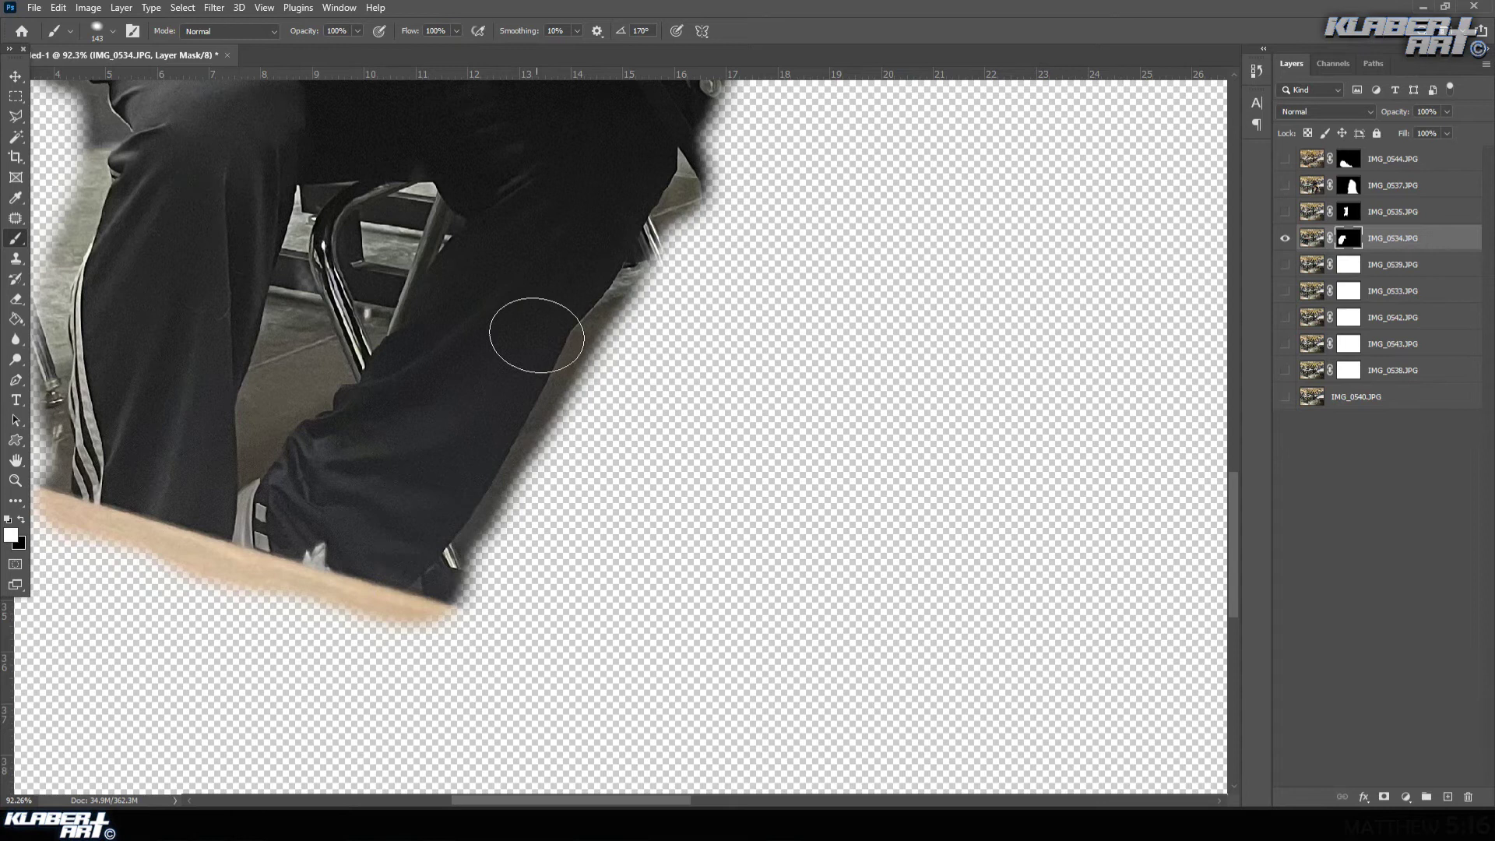
left_click_drag(372, 173, 386, 390)
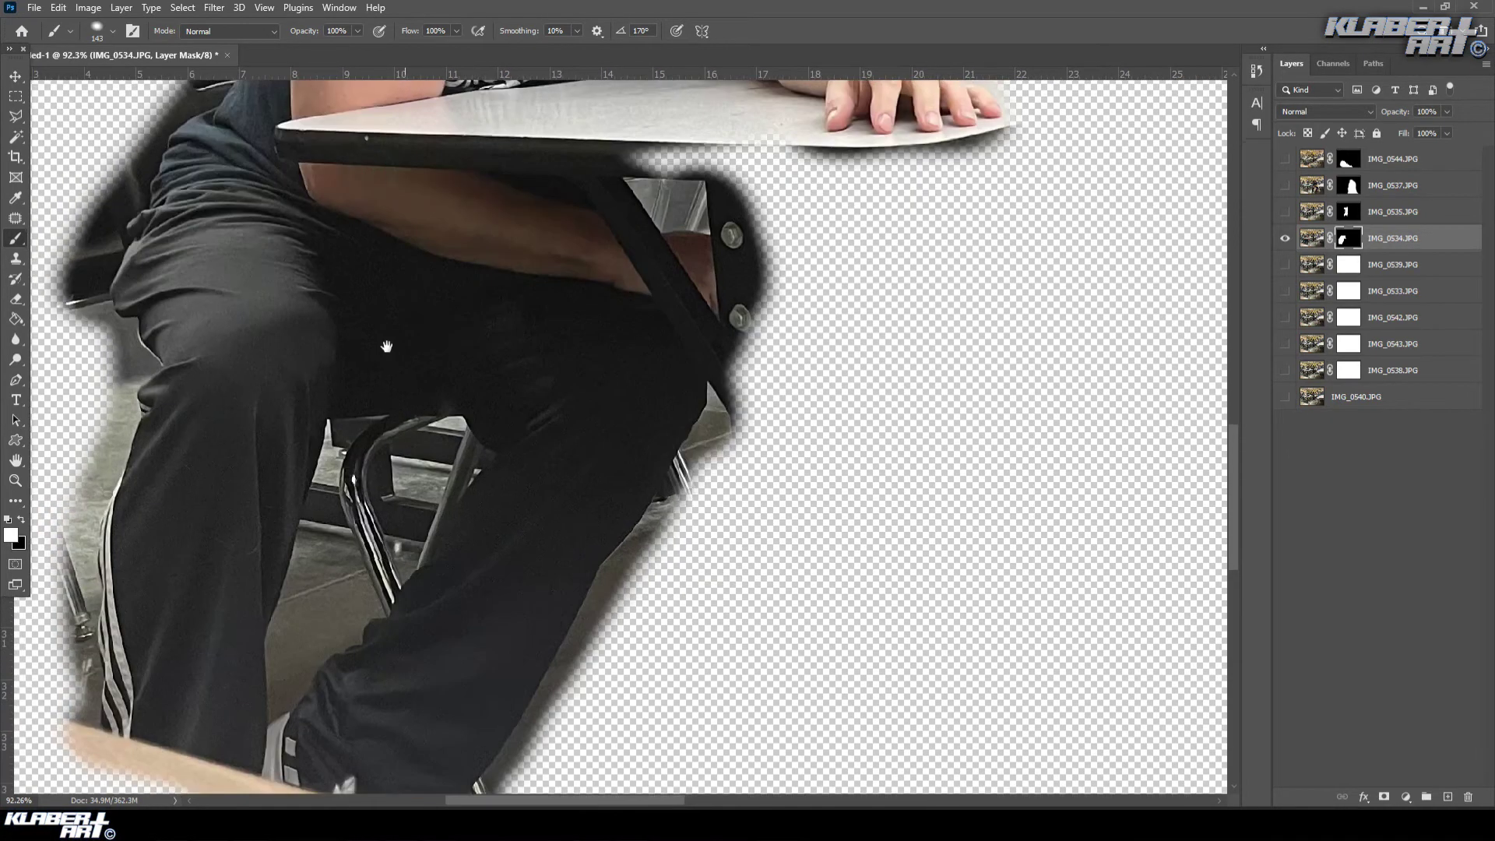
left_click_drag(301, 218, 306, 364)
mouse_move(613, 308)
left_mouse_down()
mouse_move(831, 265)
mouse_move(634, 293)
left_mouse_up()
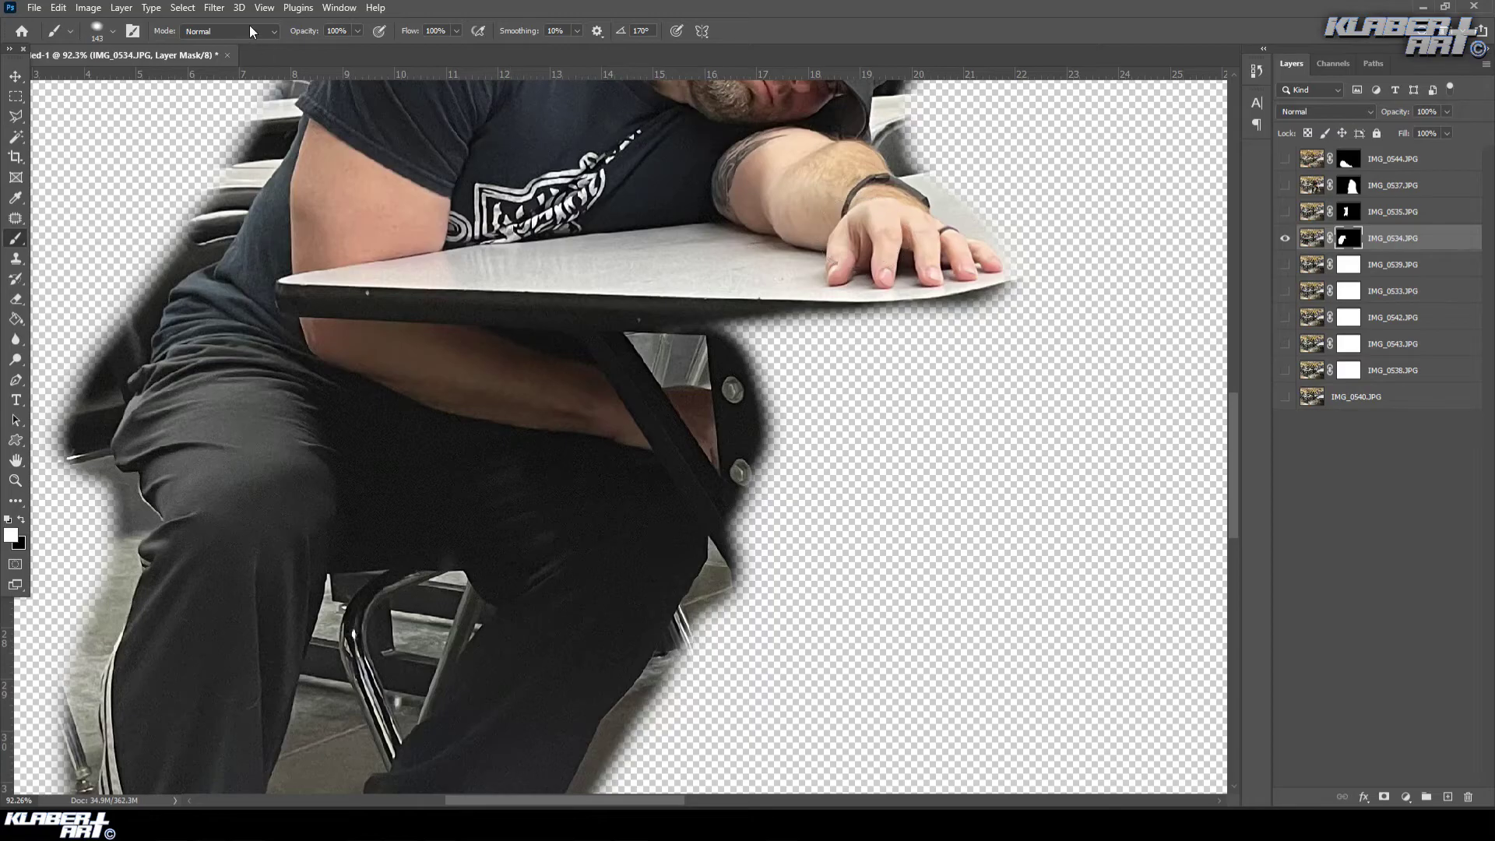
left_click(264, 7)
left_click(306, 146)
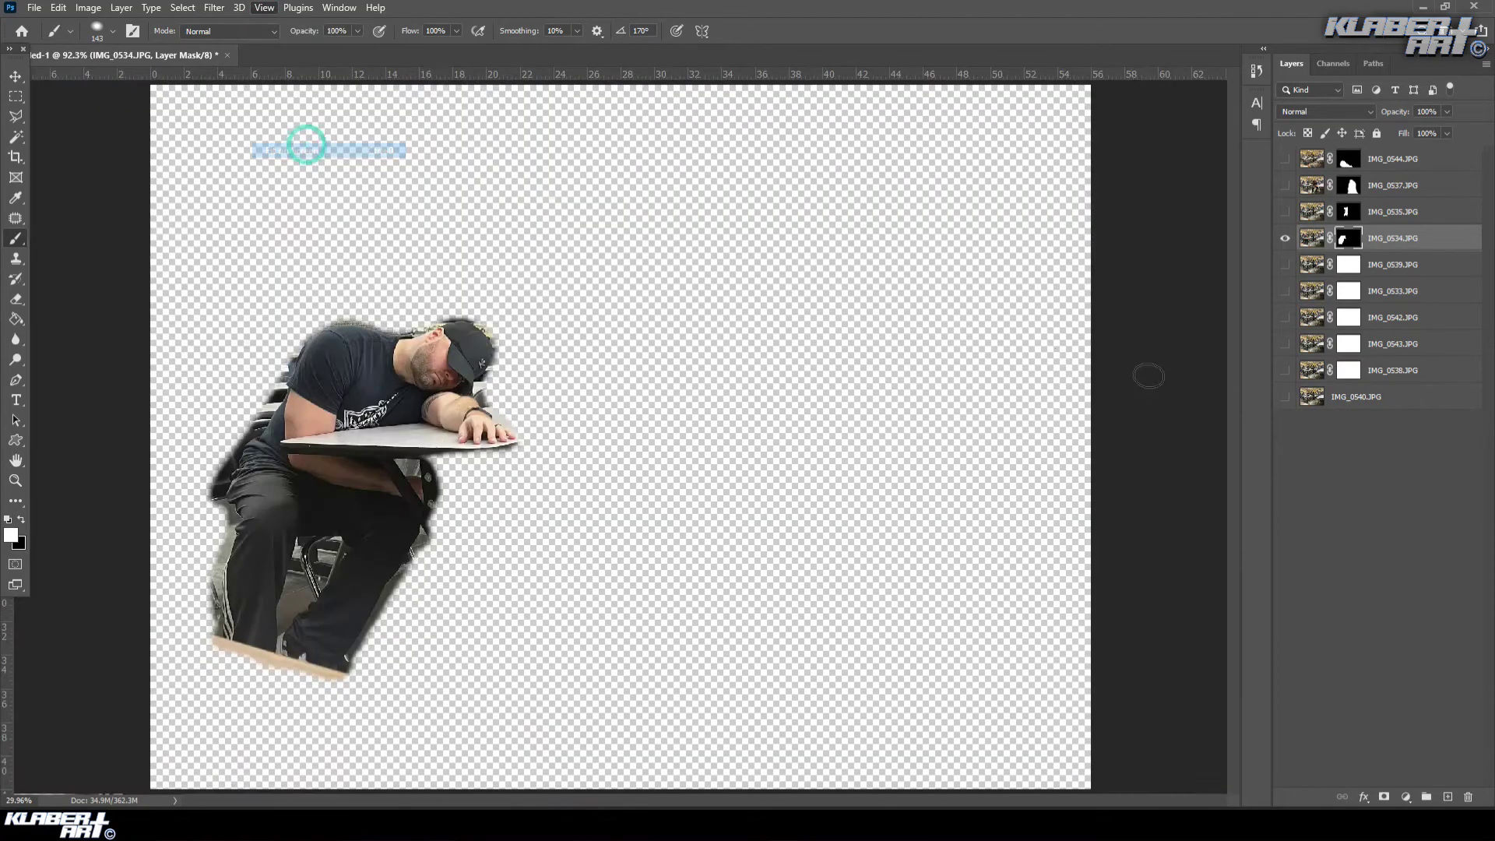
- Show the IMG_0544, IMG_0537, IMG_0535 and IMG_0540 layers and compare the composite with and without IMG_0544
left_click_drag(1285, 159, 1285, 218)
left_click(1285, 399)
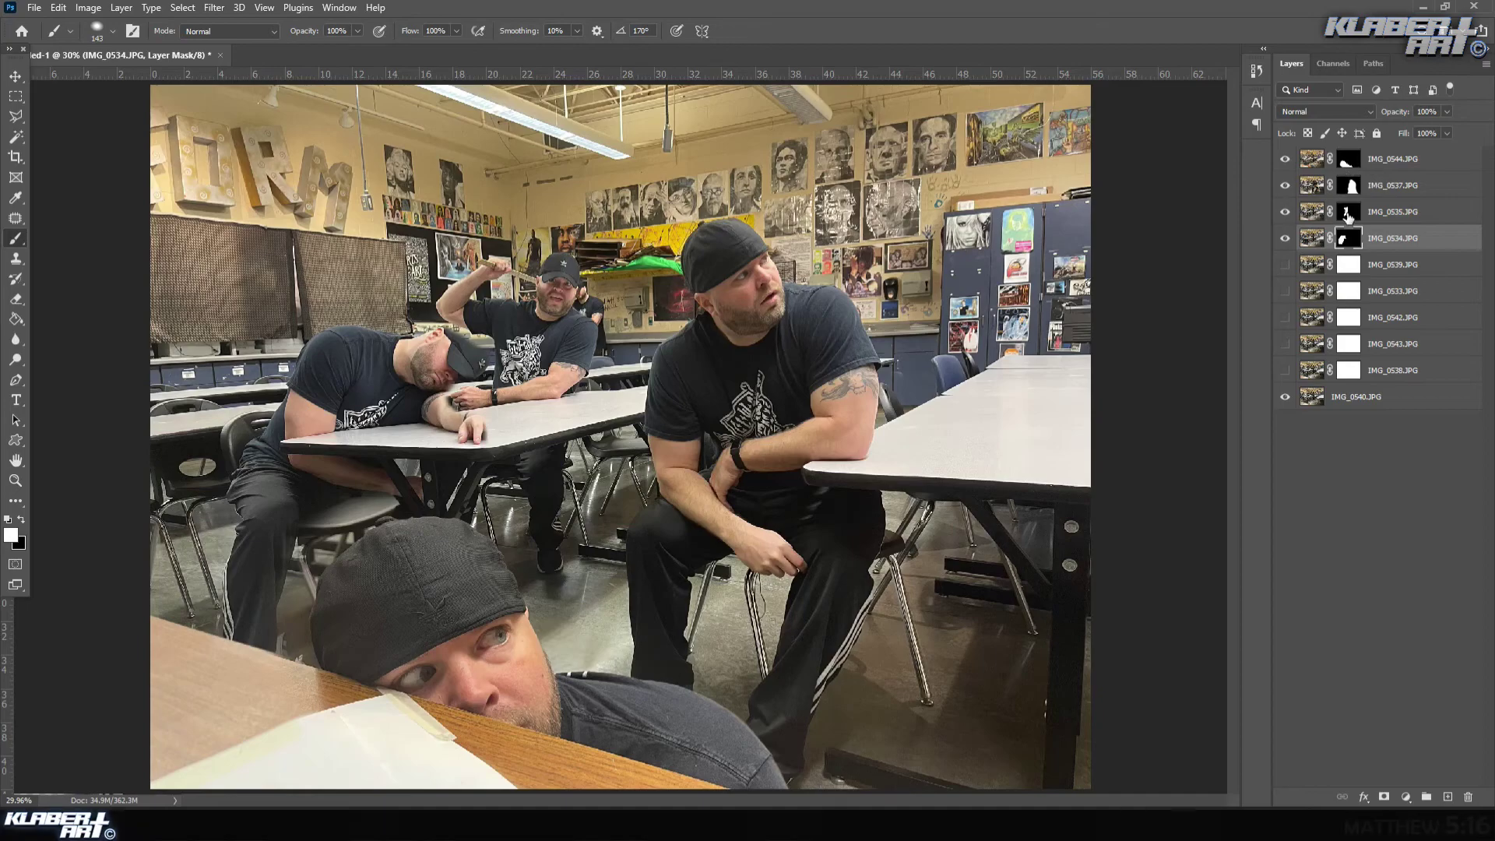
left_click(1286, 160)
left_click(1287, 160)
left_click(1287, 161)
left_click(1287, 160)
left_click(1287, 160)
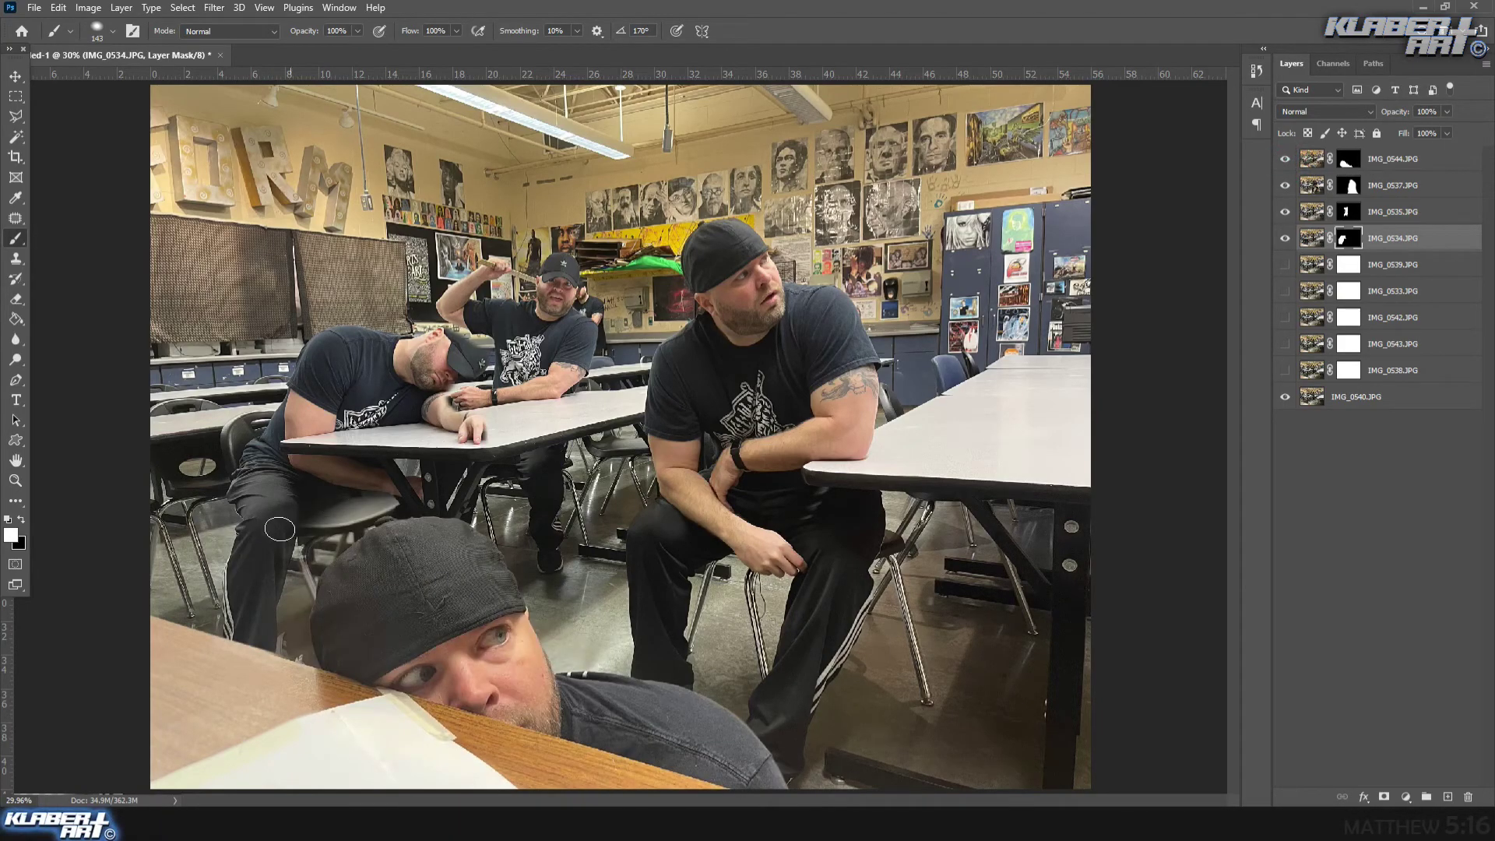
- Paint black on the IMG_0544 mask along the cap's upper and rear outline with a 39 px brush at 81% hardness
left_click(1354, 162)
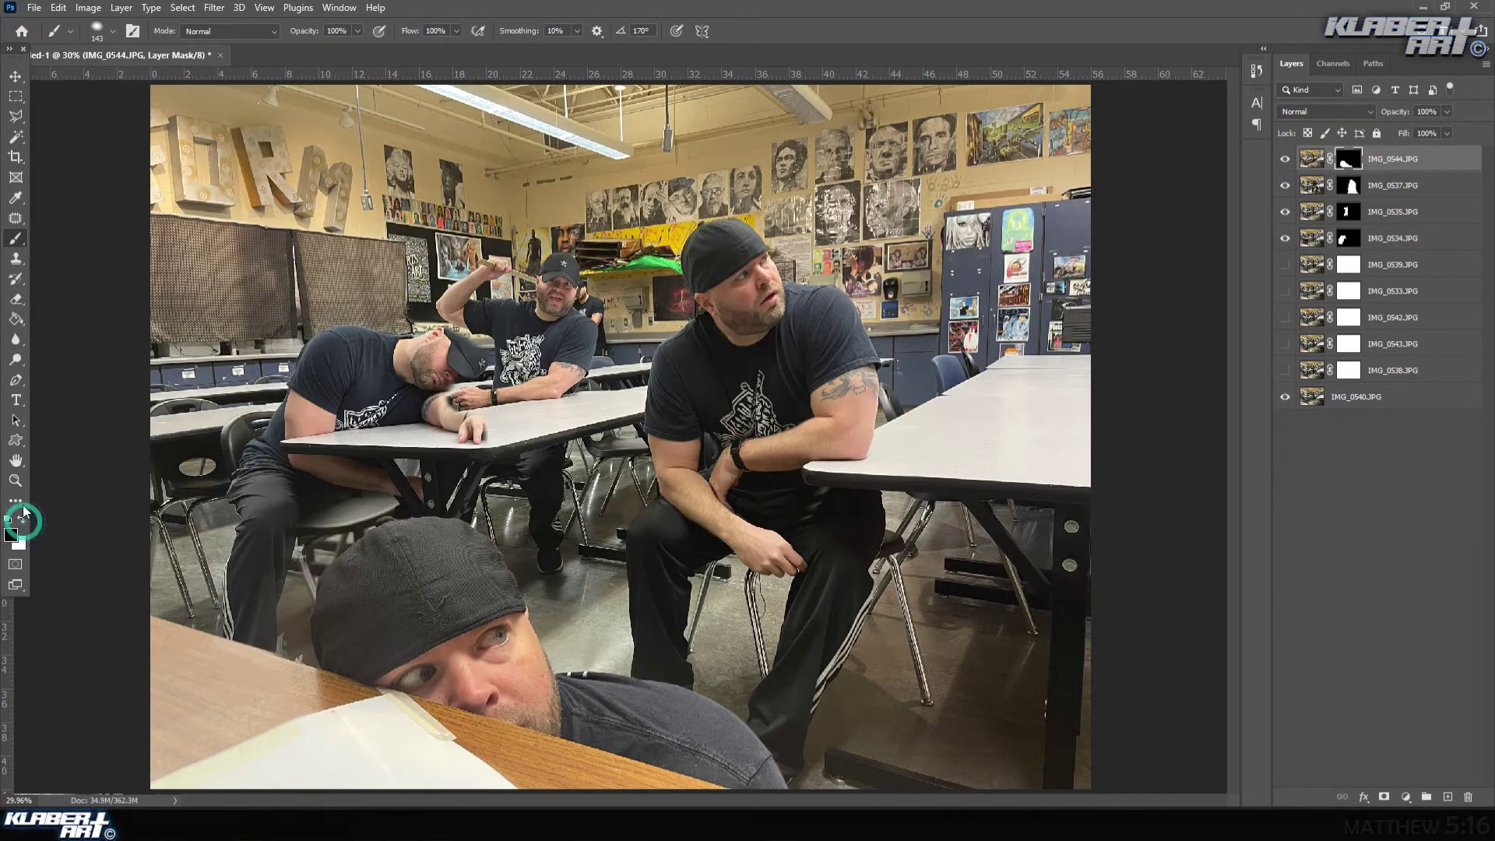
left_click(16, 480)
left_click_drag(313, 493, 567, 648)
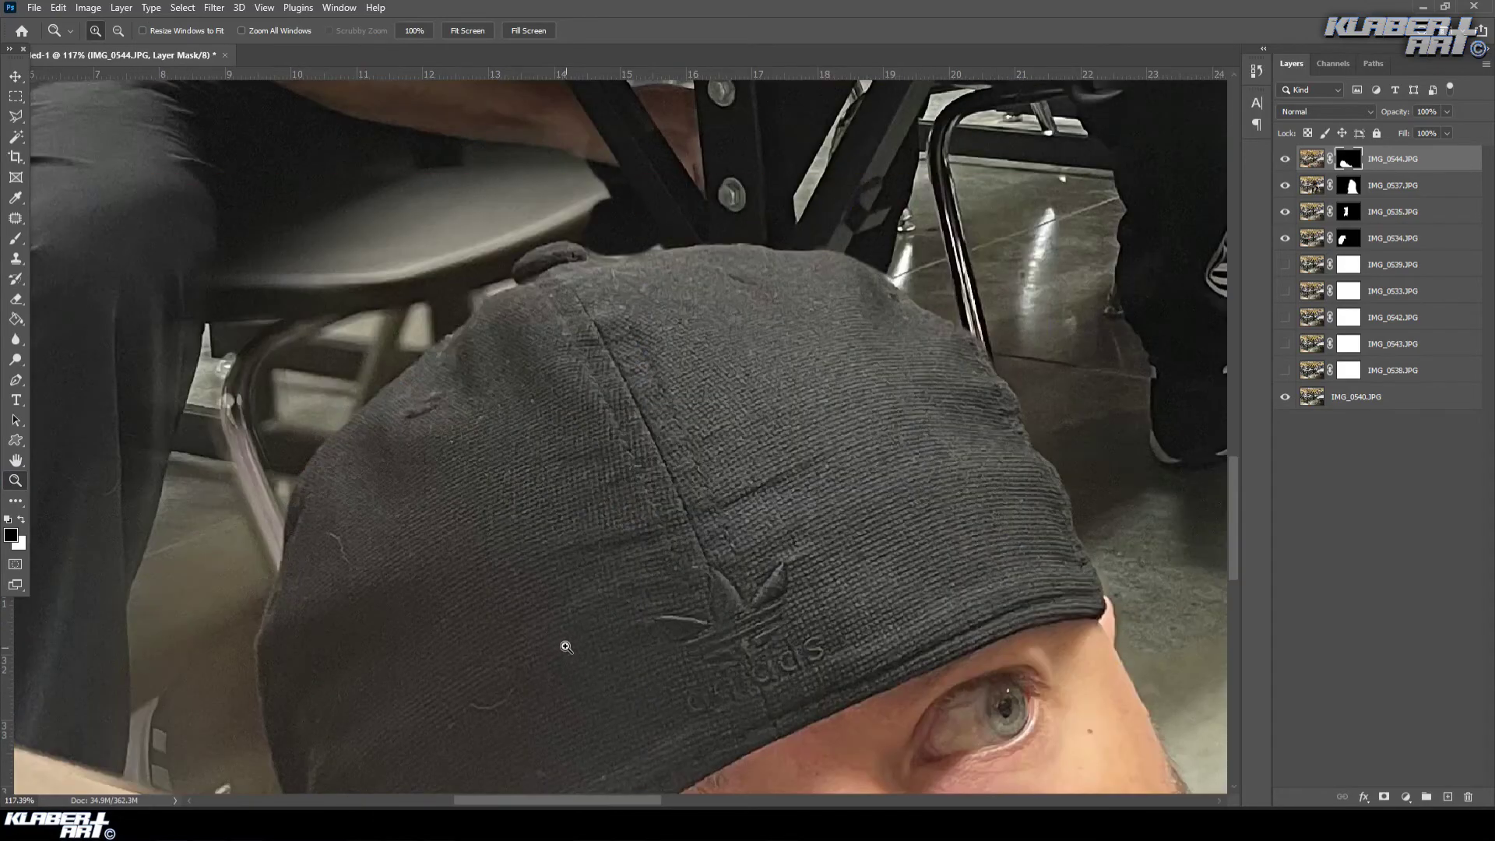
left_click(16, 239)
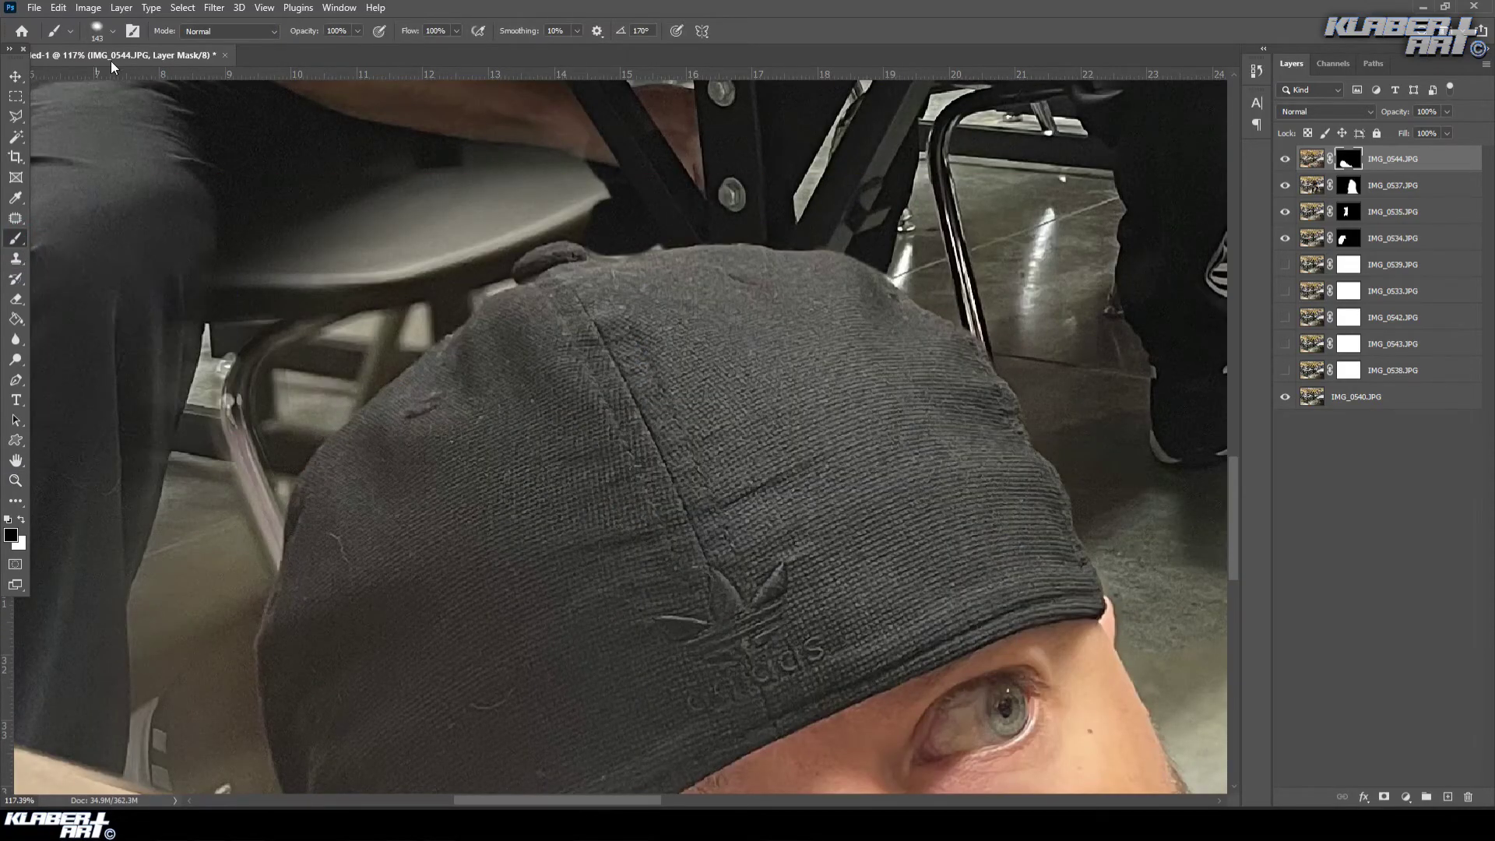
left_click(95, 31)
left_click_drag(121, 117, 161, 113)
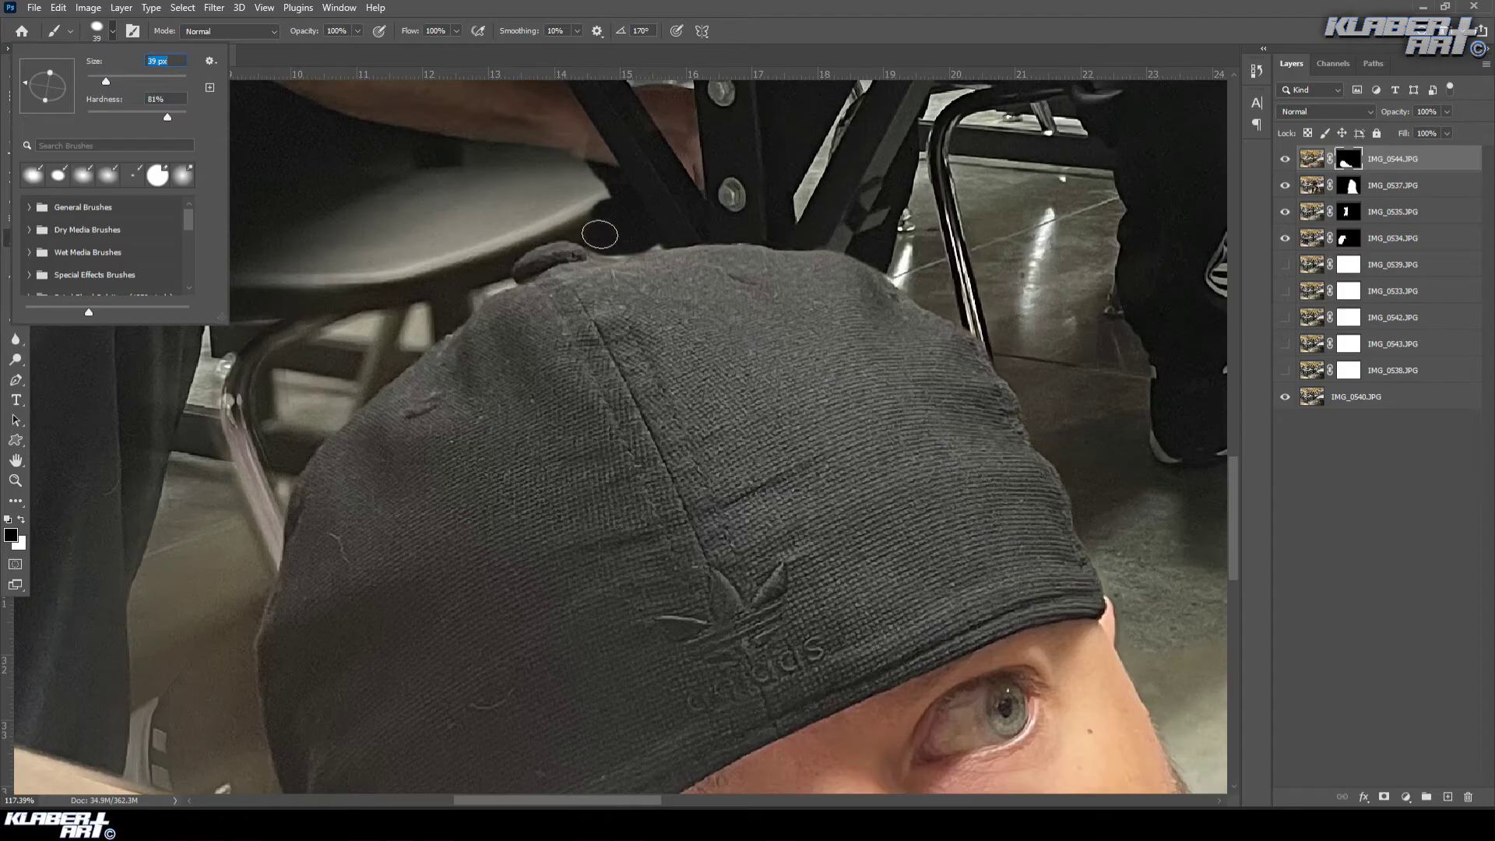
left_click(572, 229)
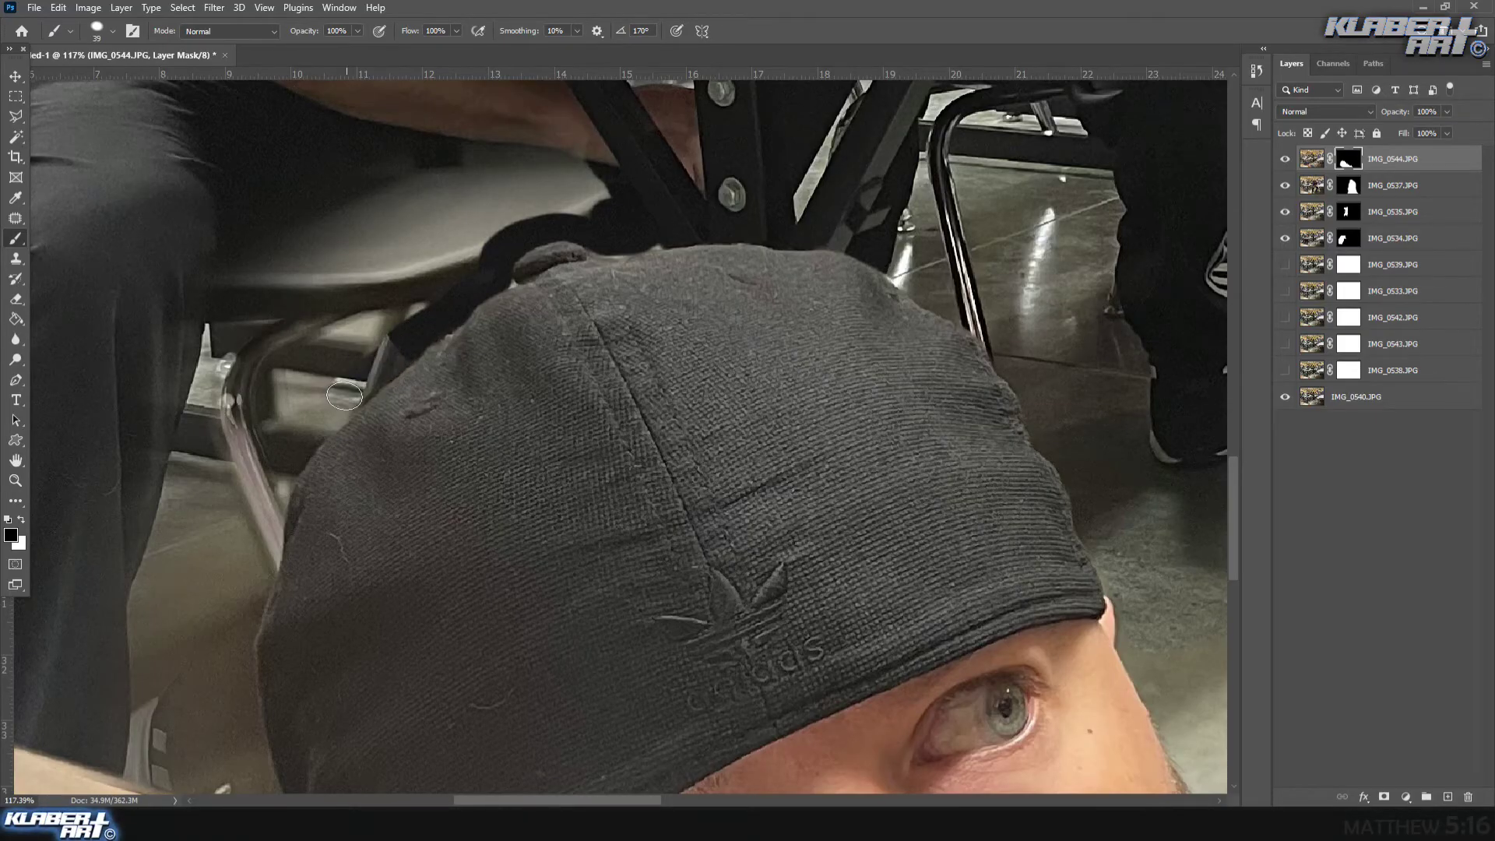
mouse_move(273, 466)
left_mouse_down()
mouse_move(314, 360)
mouse_move(246, 435)
mouse_move(214, 395)
mouse_move(290, 332)
mouse_move(289, 374)
mouse_move(411, 317)
mouse_move(486, 230)
mouse_move(400, 253)
left_mouse_up()
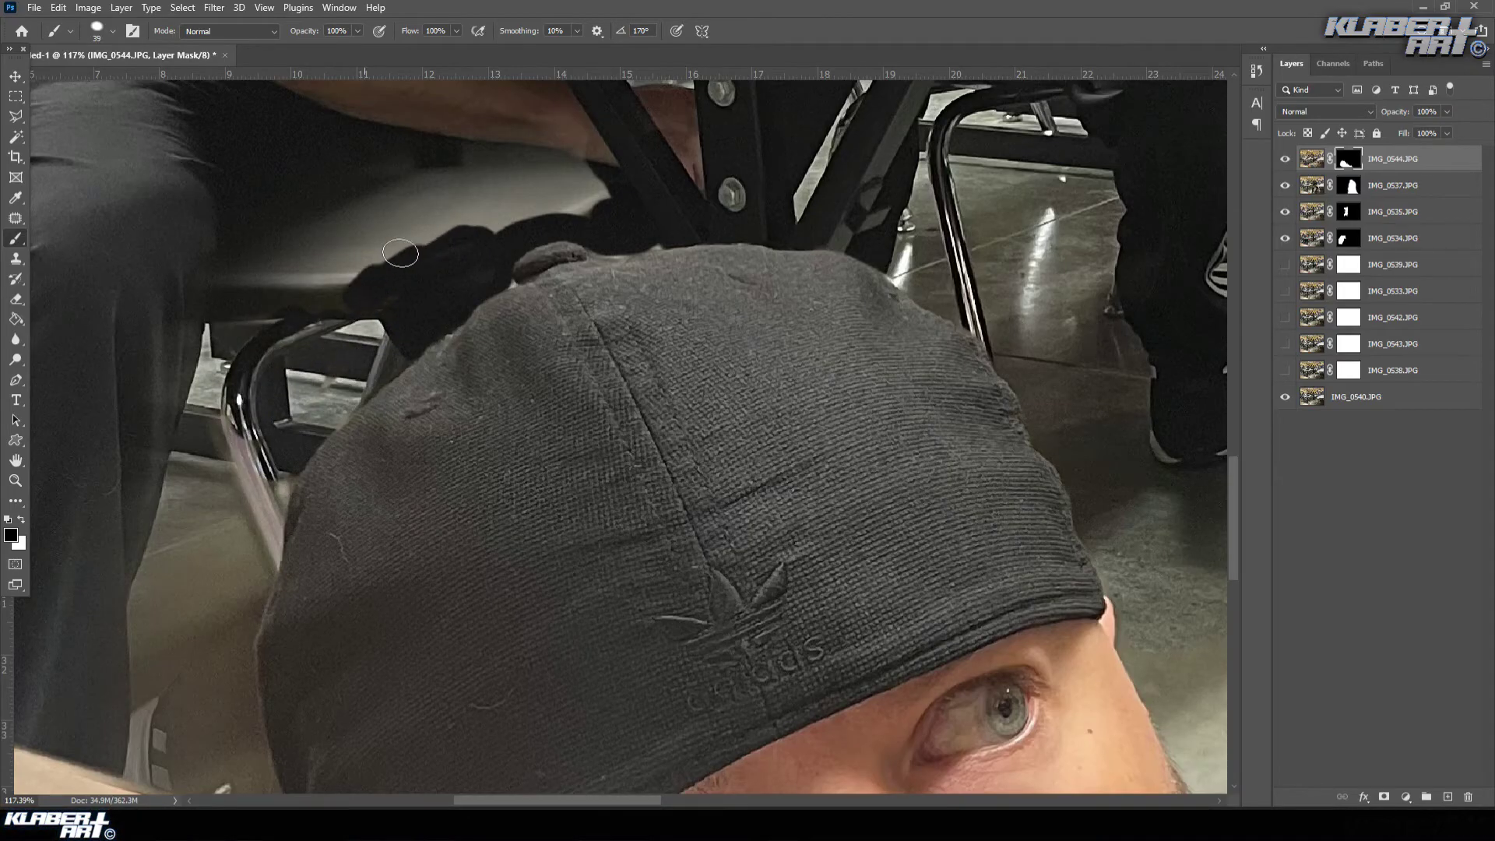
- With a 102 px brush, mask out the rest of IMG_0544 behind the cap to reveal the seated man's legs down to the desk edge
right_click(144, 83)
left_click_drag(124, 91, 138, 91)
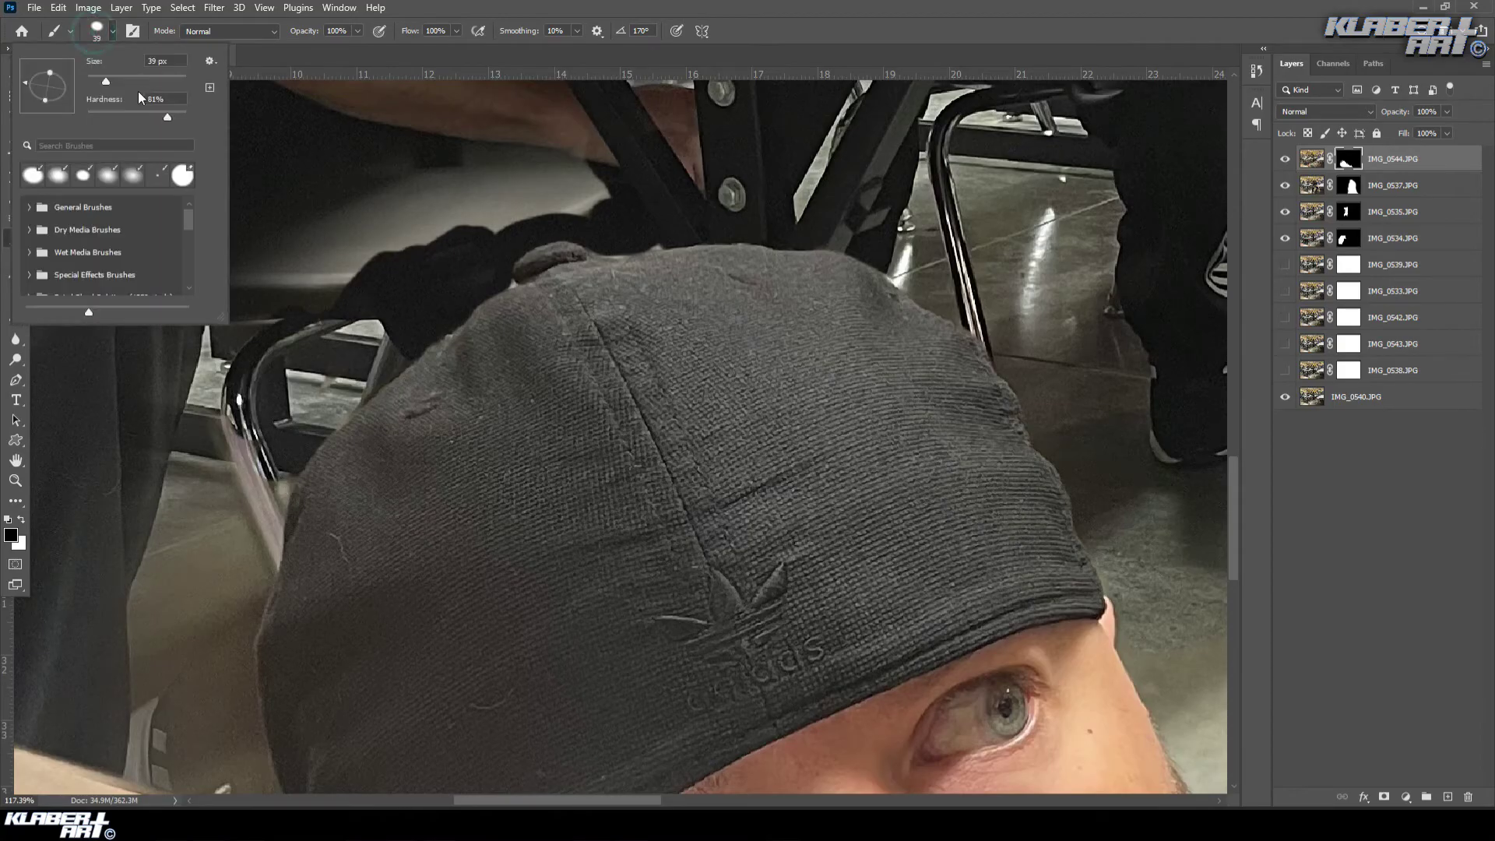
left_click(340, 248)
mouse_move(340, 248)
left_mouse_down()
mouse_move(272, 235)
mouse_move(267, 250)
mouse_move(600, 182)
mouse_move(588, 154)
mouse_move(511, 131)
left_mouse_up()
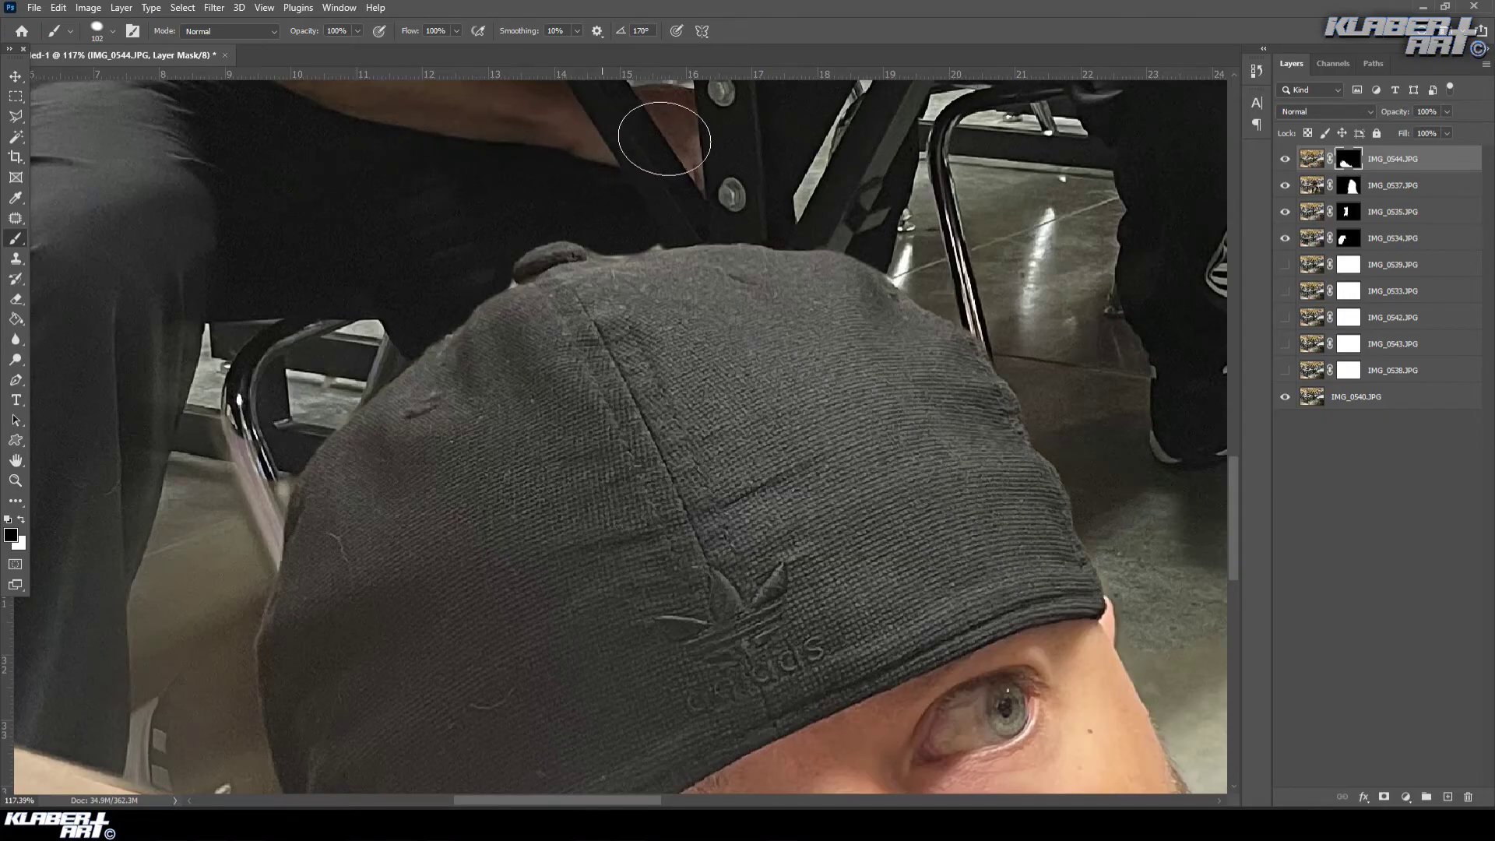
scroll(694, 155, "up", 2)
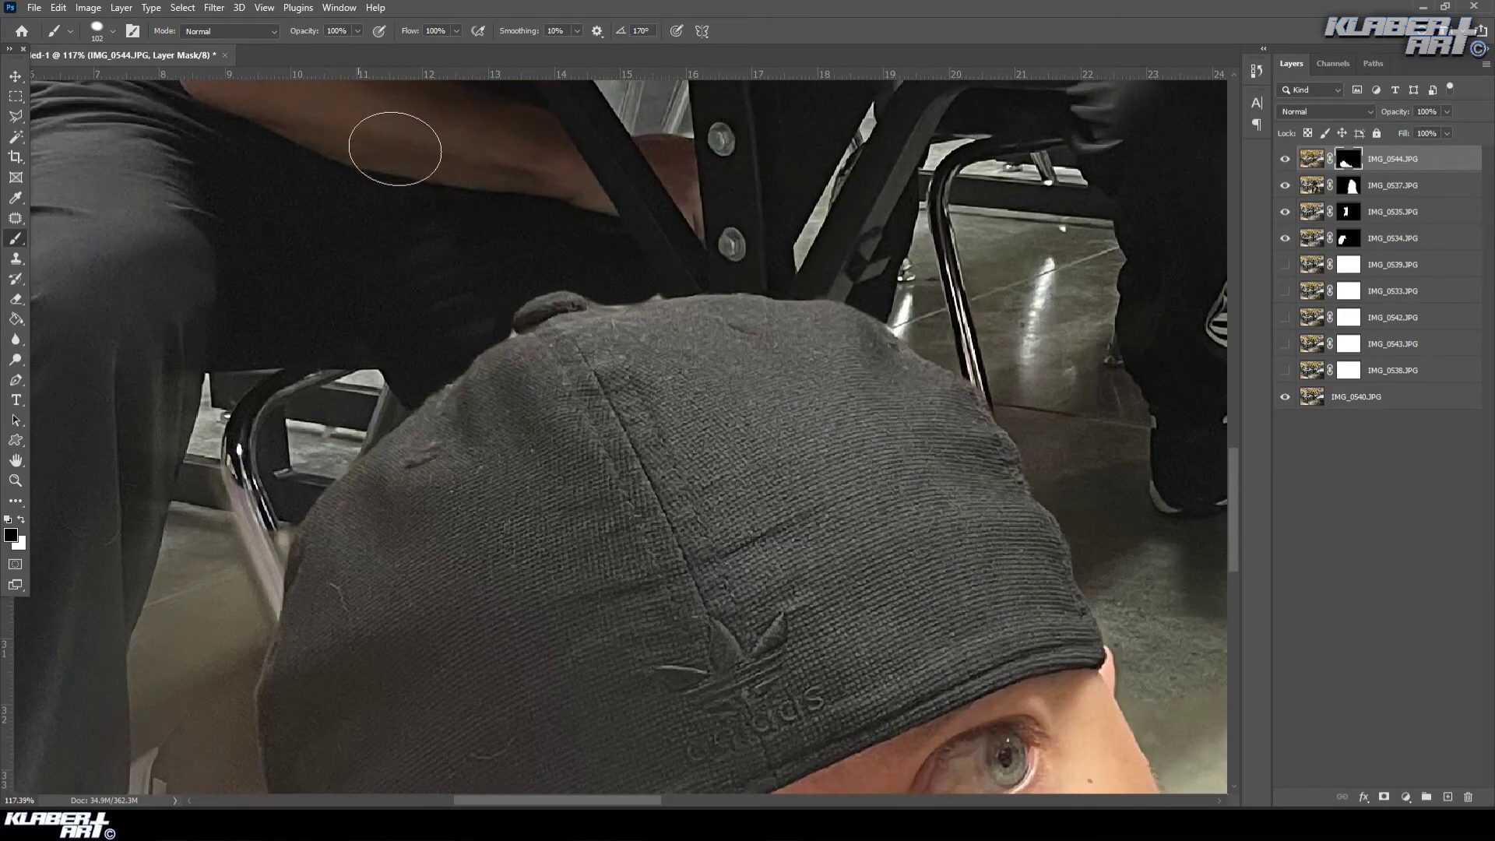
mouse_move(179, 397)
left_mouse_down()
mouse_move(117, 534)
mouse_move(225, 535)
mouse_move(293, 432)
mouse_move(345, 407)
left_mouse_up()
mouse_move(227, 549)
left_mouse_down()
mouse_move(425, 304)
mouse_move(390, 477)
mouse_move(324, 320)
mouse_move(297, 394)
mouse_move(334, 501)
mouse_move(284, 558)
mouse_move(409, 608)
mouse_move(433, 654)
mouse_move(394, 526)
mouse_move(395, 467)
mouse_move(408, 620)
left_mouse_up()
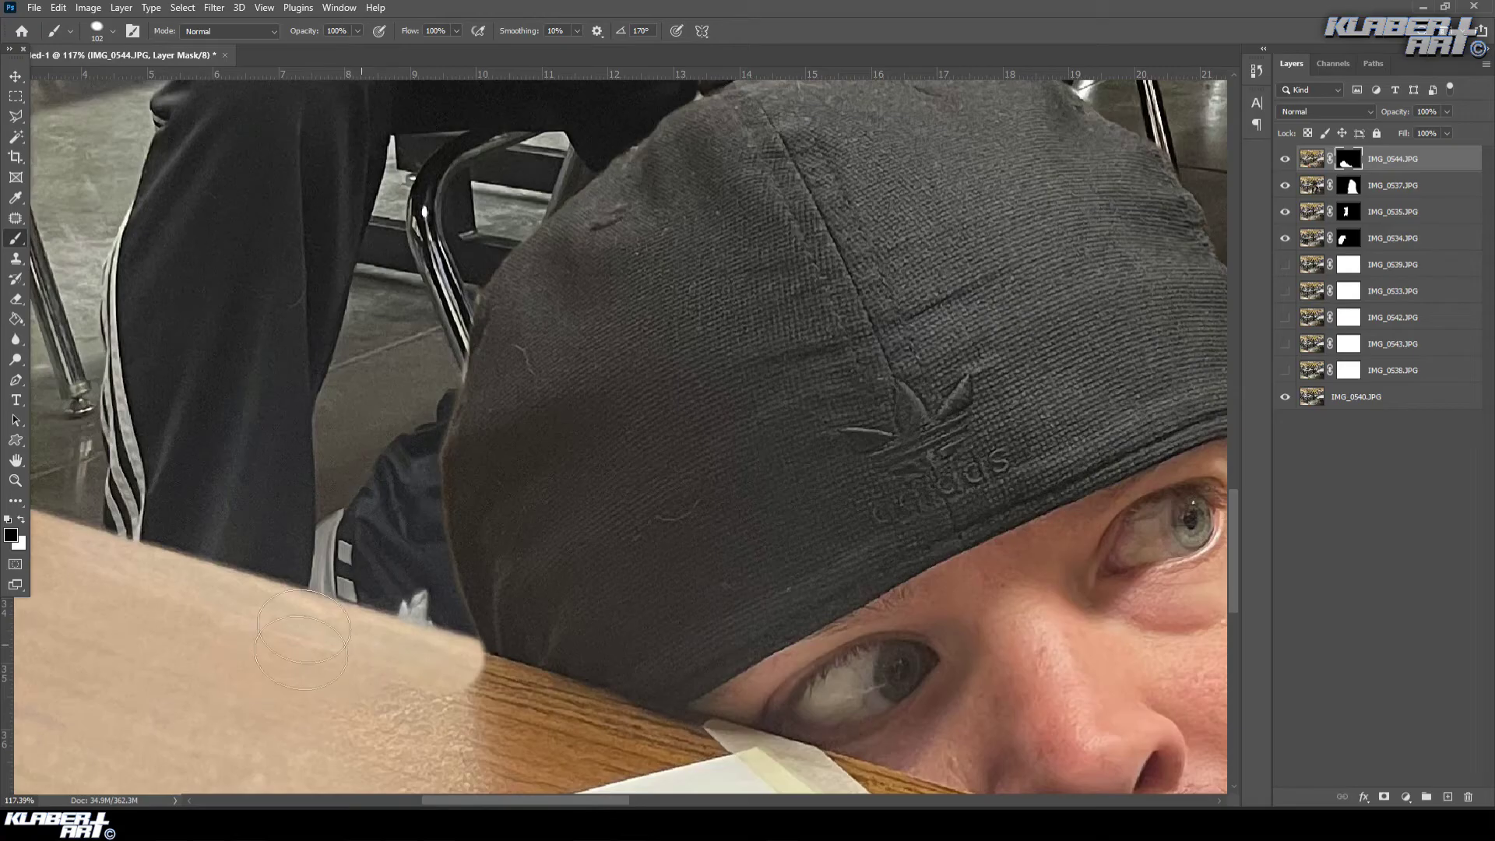
- Blend the foreground desk surface on the IMG_0544 mask with a soft 114 px brush at 7% hardness, and fit the image in view
left_click(97, 30)
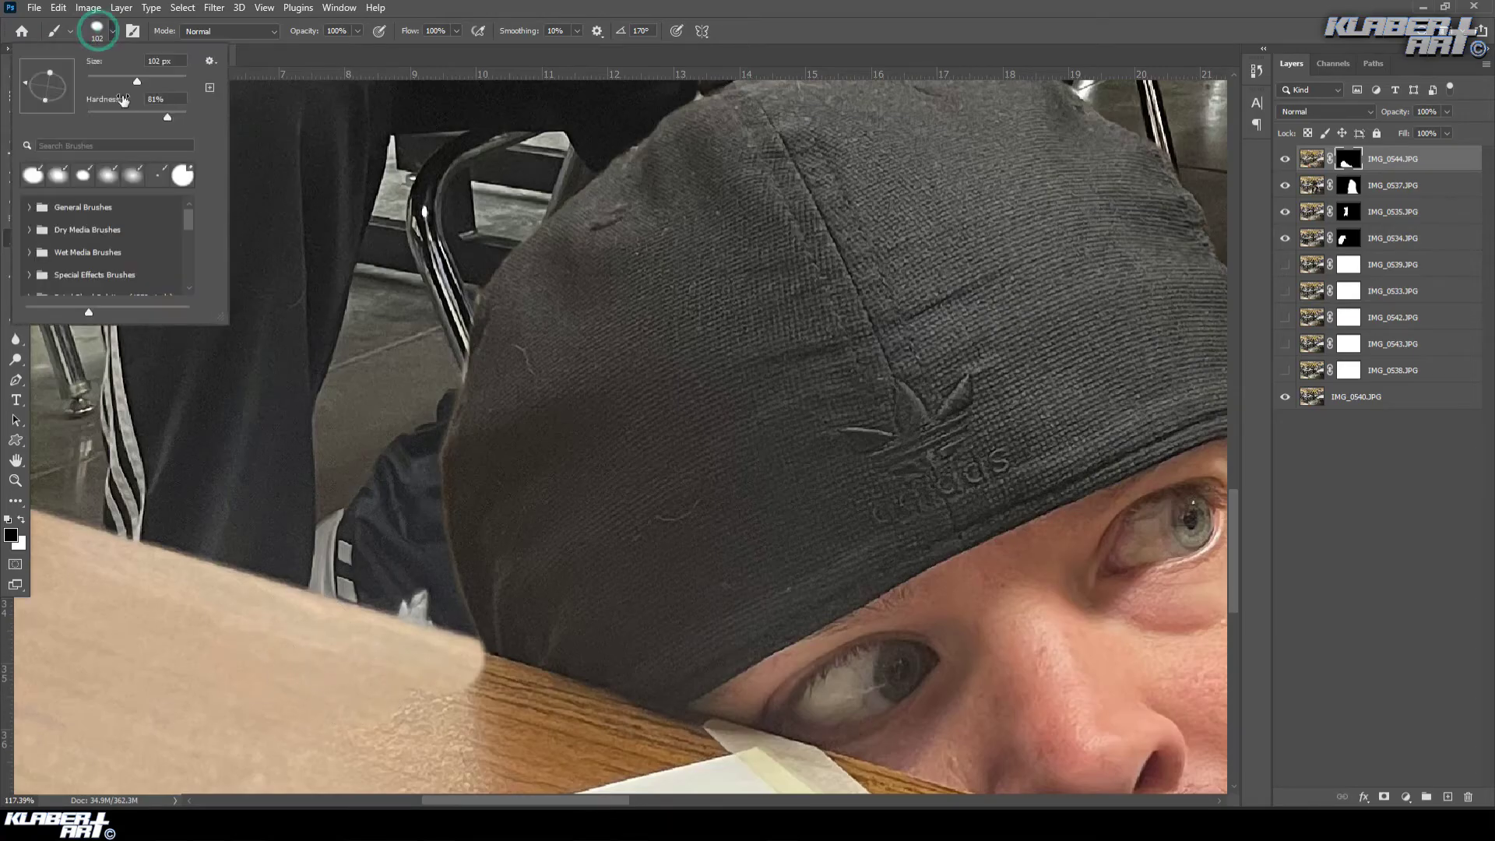
left_click_drag(156, 81, 162, 81)
left_click_drag(454, 708, 459, 694)
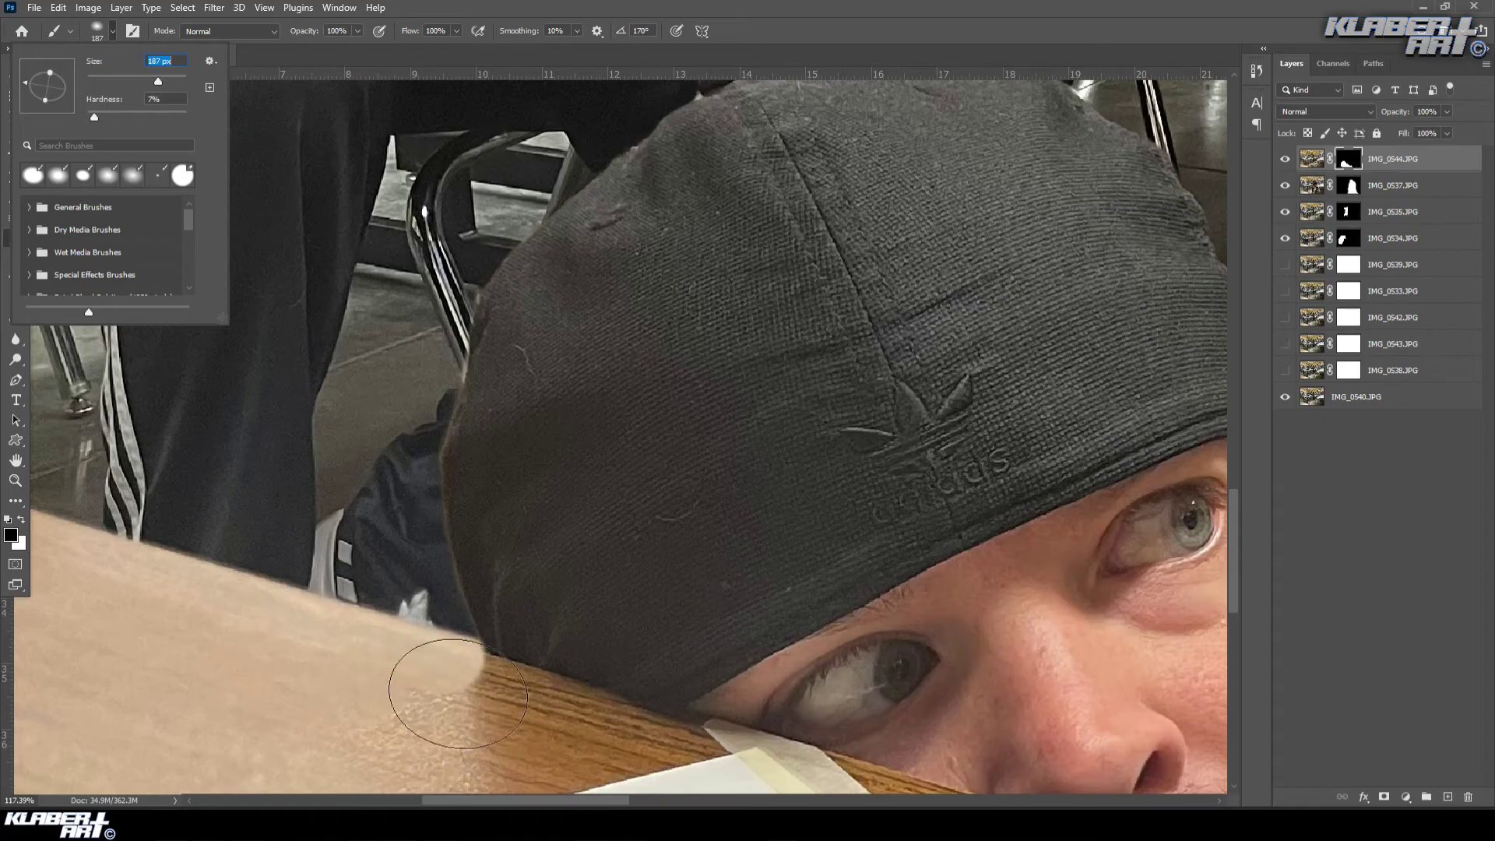
left_click(140, 80)
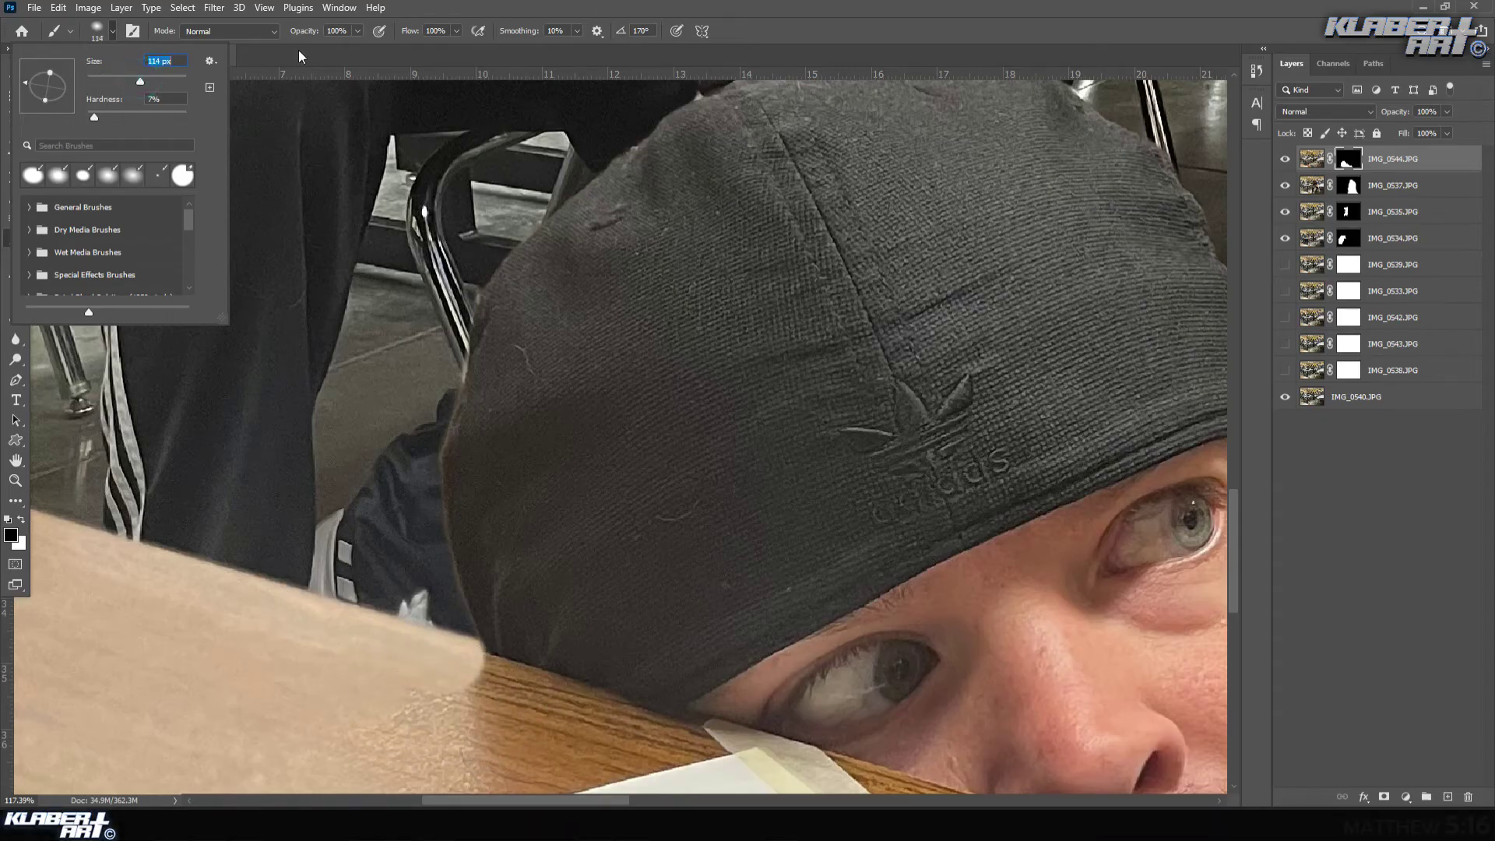
mouse_move(485, 708)
left_mouse_down()
mouse_move(451, 677)
mouse_move(494, 701)
mouse_move(330, 727)
mouse_move(520, 675)
mouse_move(493, 400)
left_mouse_up()
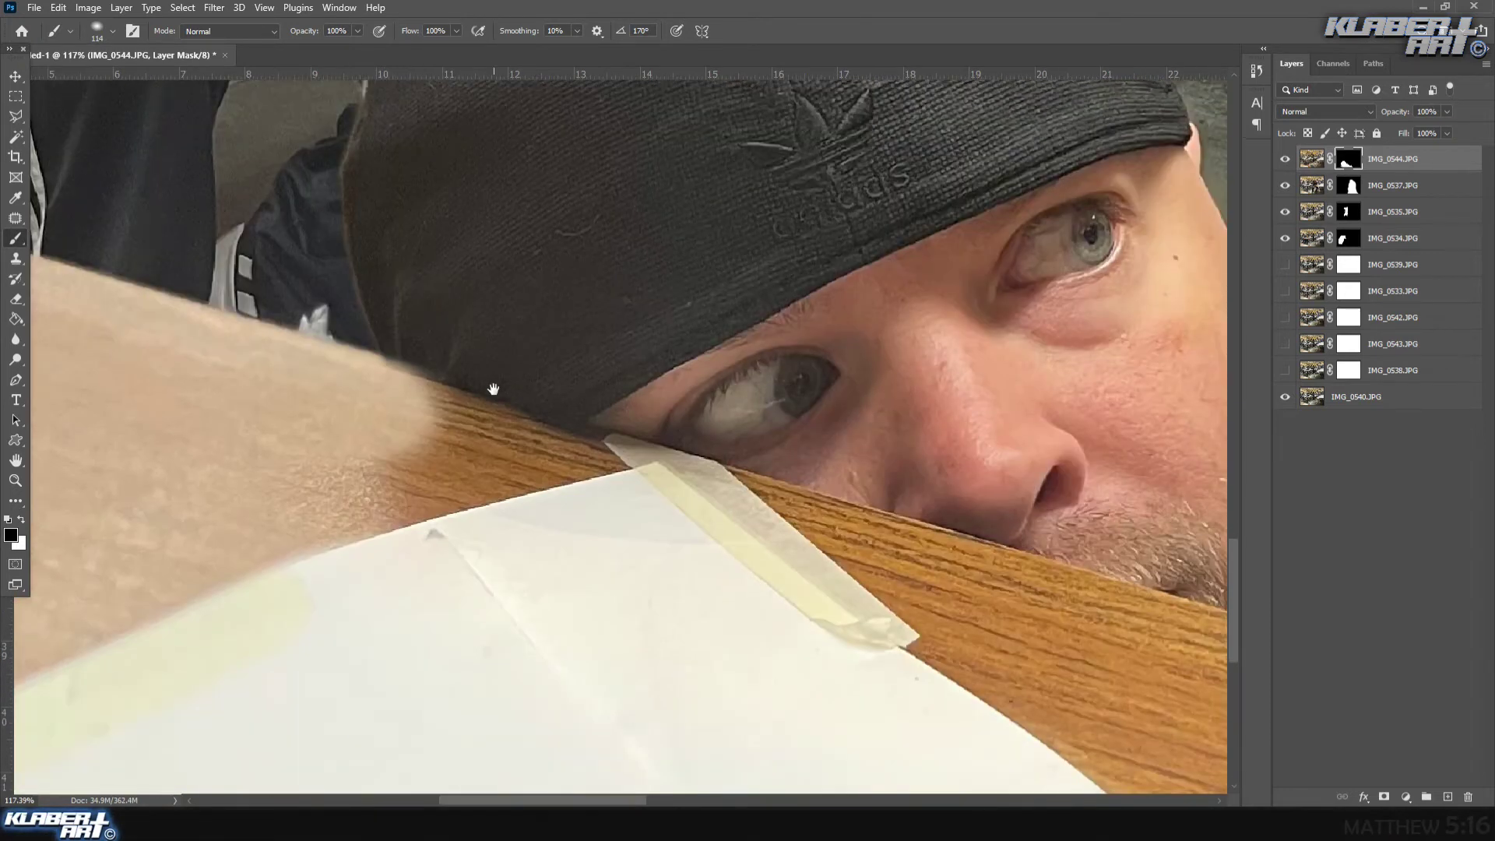
mouse_move(405, 467)
left_mouse_down()
mouse_move(310, 511)
mouse_move(311, 483)
mouse_move(501, 493)
mouse_move(557, 480)
mouse_move(451, 434)
mouse_move(467, 428)
mouse_move(409, 418)
mouse_move(558, 464)
mouse_move(628, 506)
left_mouse_up()
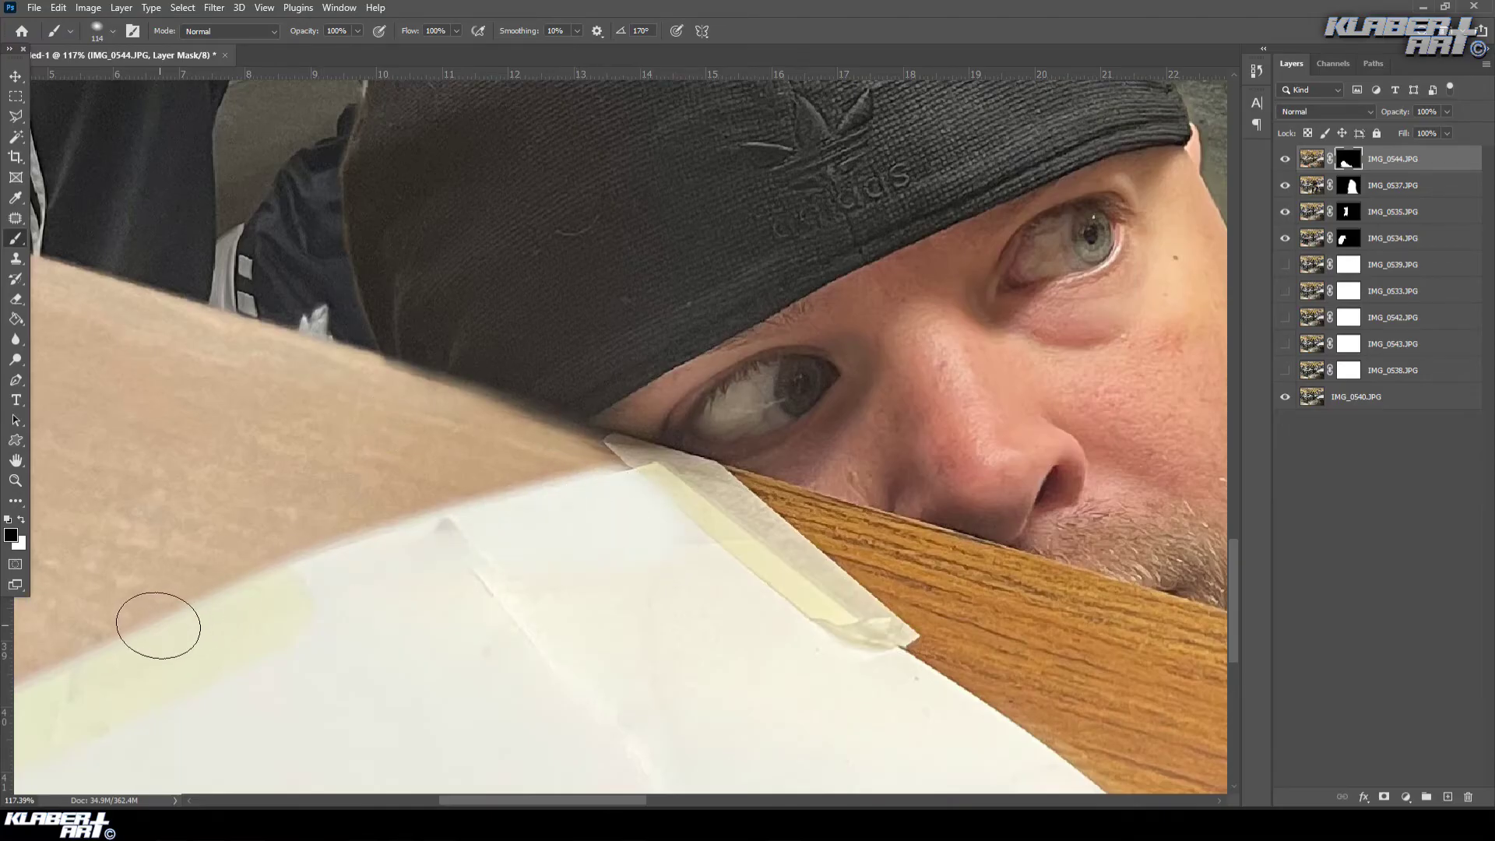
left_click(263, 8)
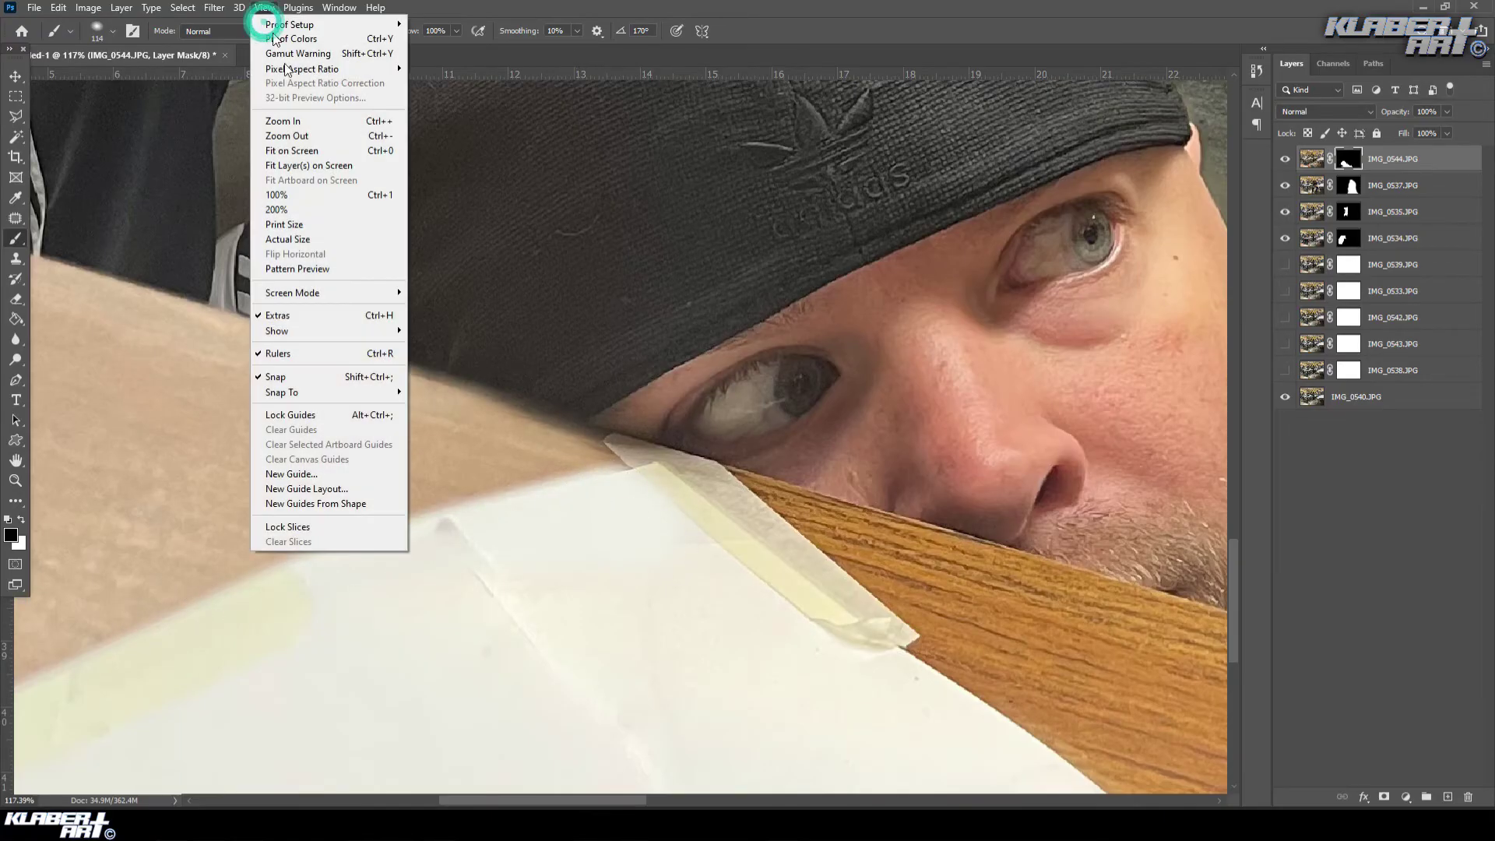
left_click(298, 146)
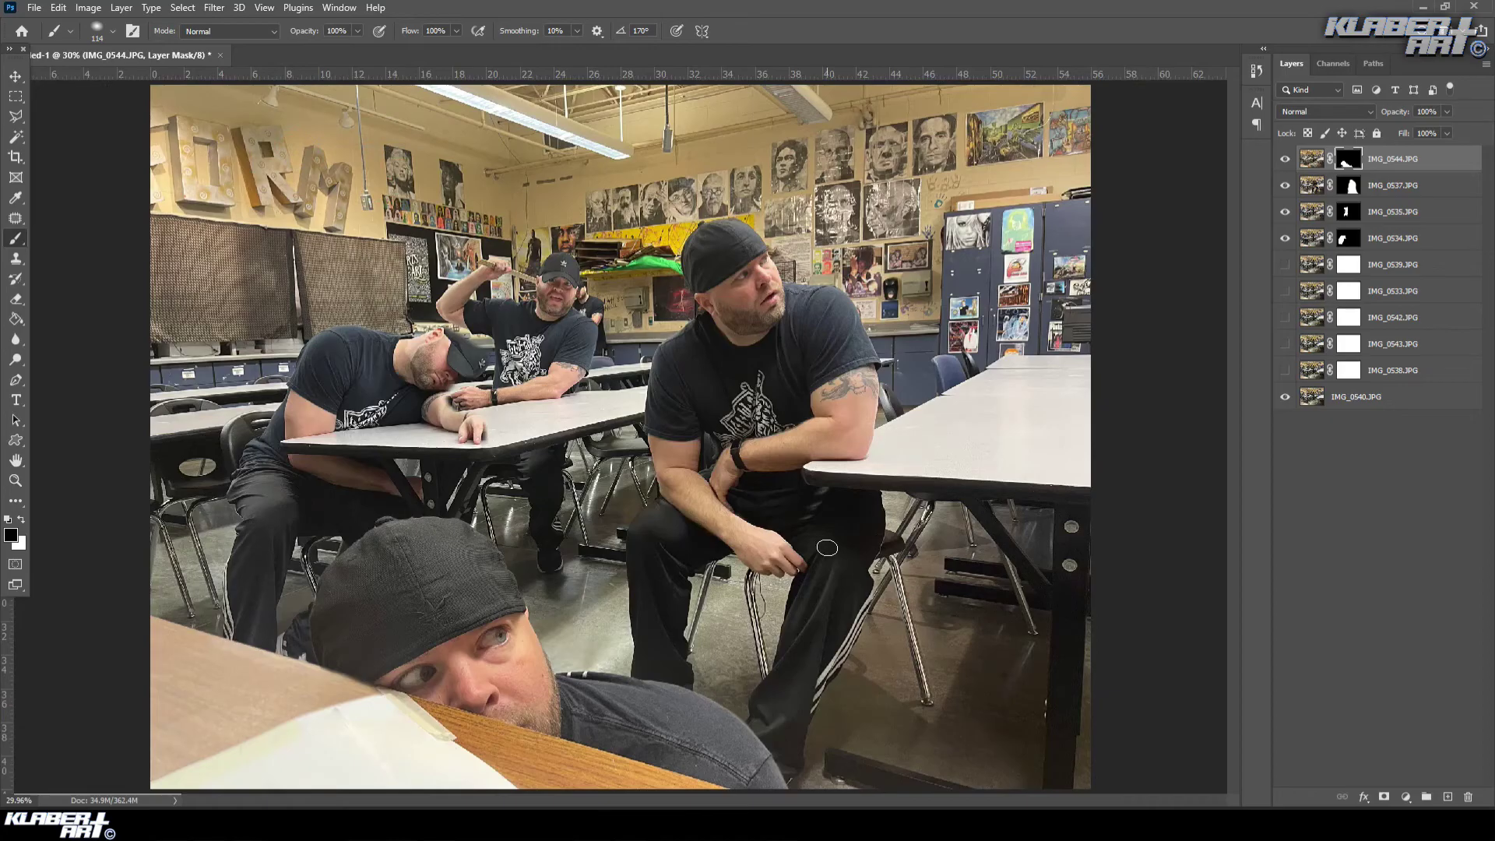
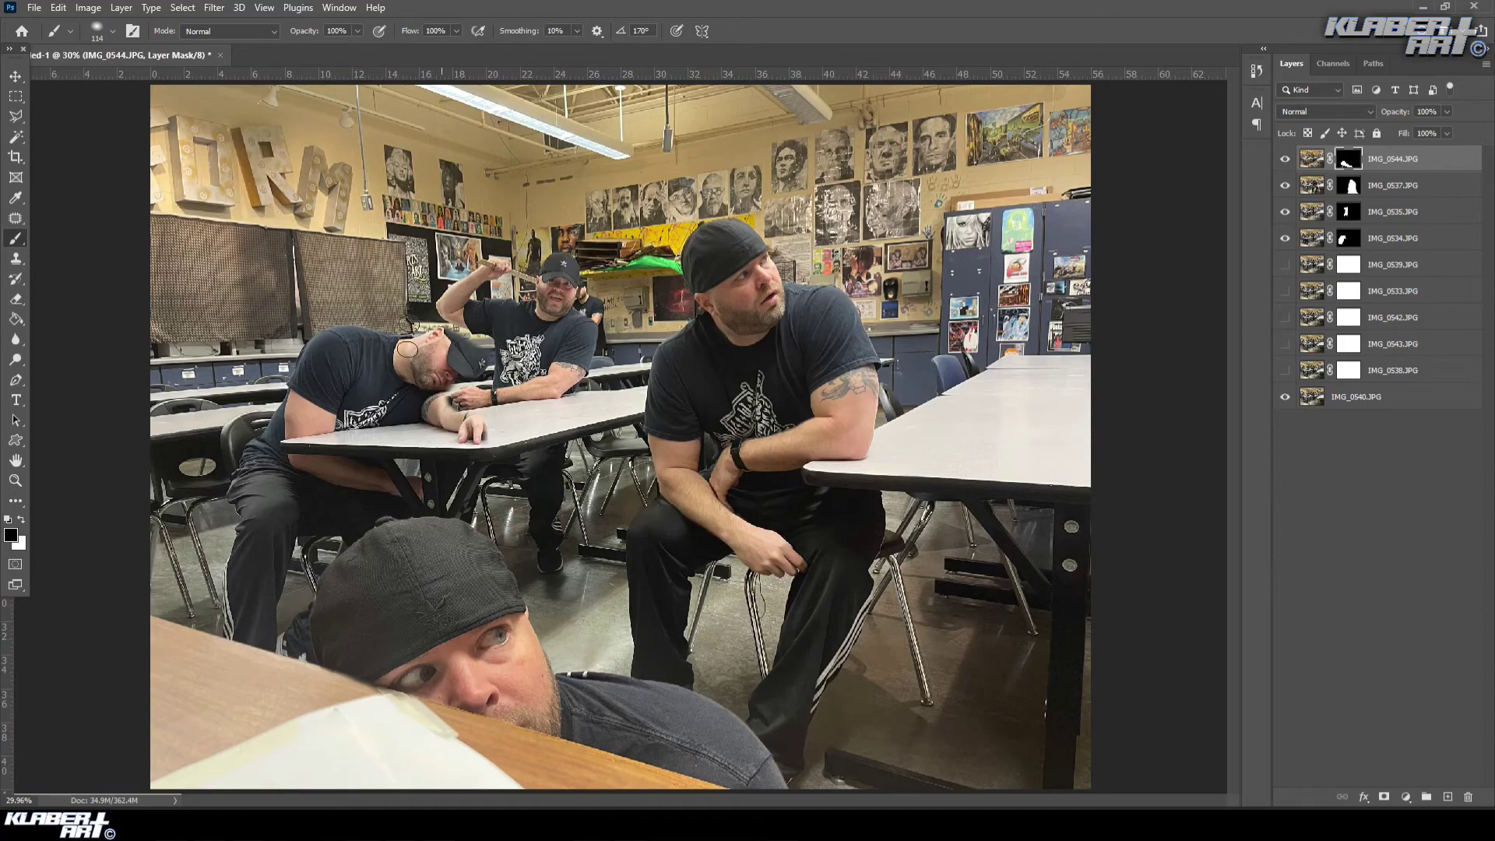
- Compare the composite with and without the IMG_0535 layer to check its overlap with IMG_0534
left_click(1284, 215)
left_click(1284, 215)
left_click(1284, 215)
left_click(1285, 215)
left_click(1284, 215)
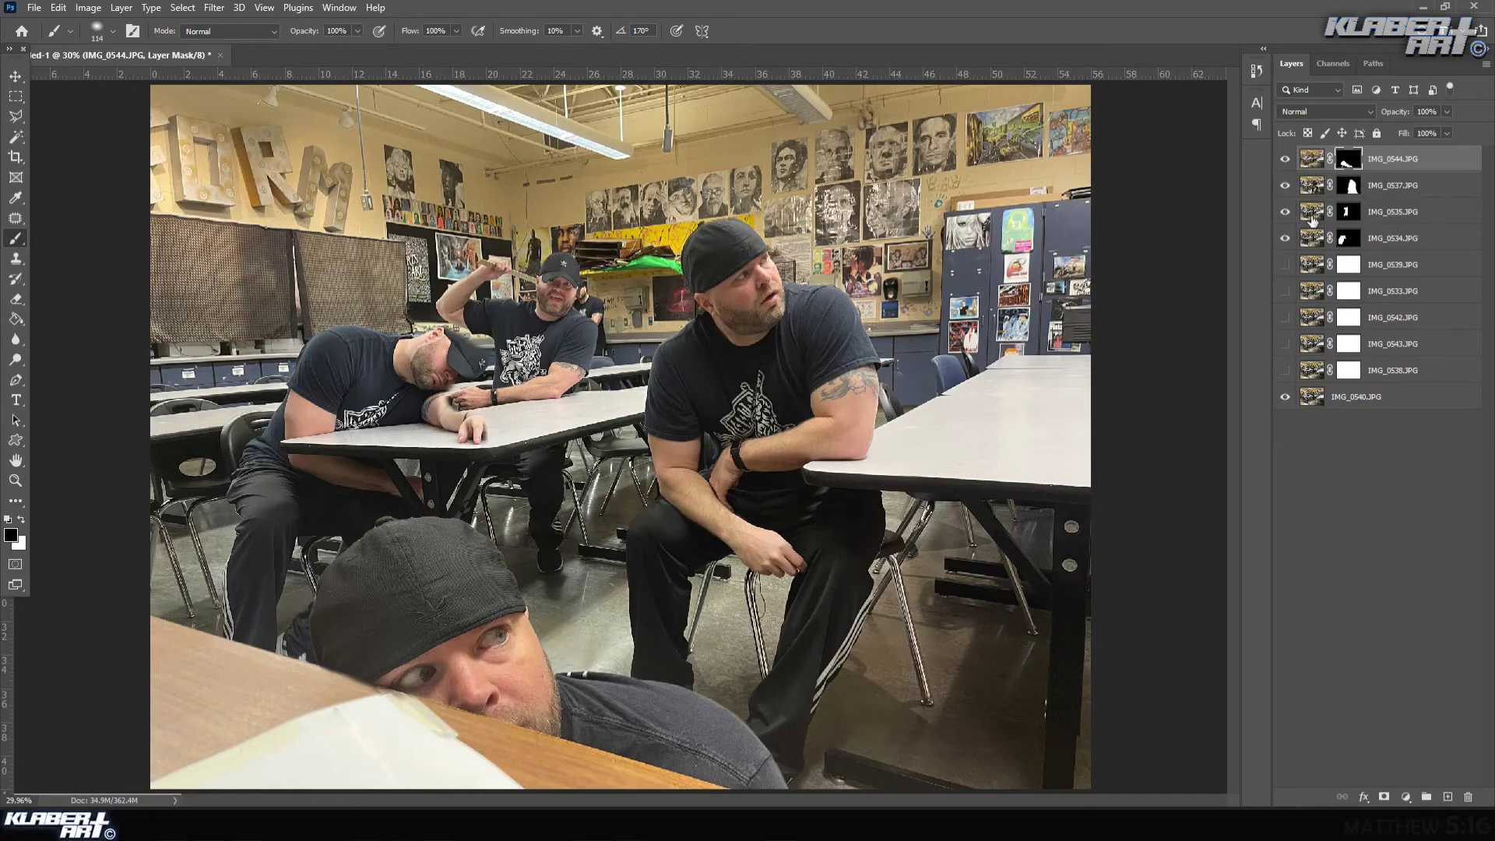
left_click(1389, 238)
left_click(1285, 215)
left_click(1286, 214)
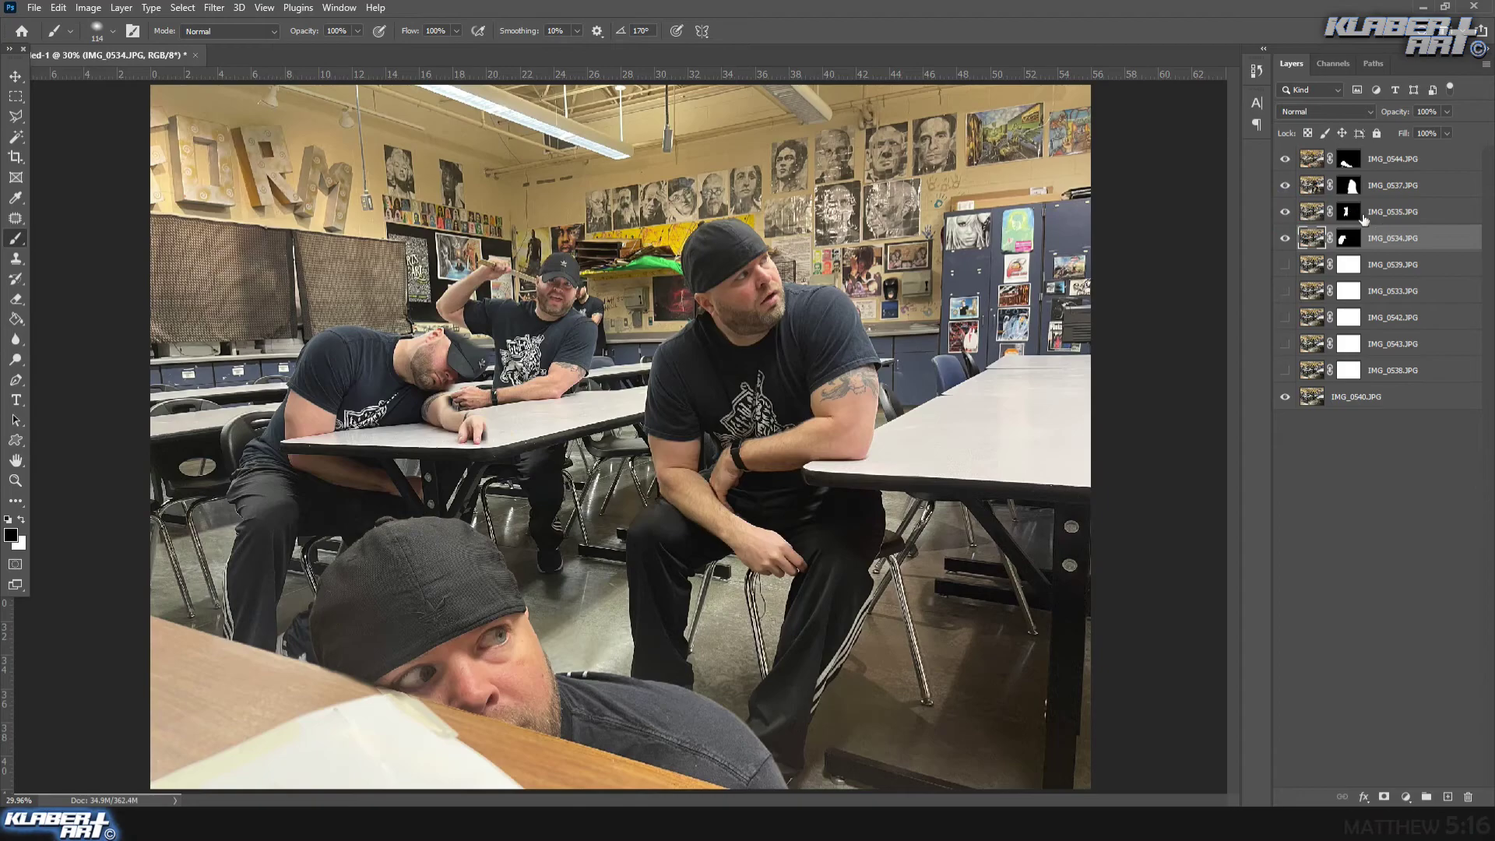
- Hide the IMG_0537, IMG_0544 and IMG_0540 layers and move IMG_0535 below IMG_0534 in the layer stack
left_click(1367, 217)
left_click(1286, 185)
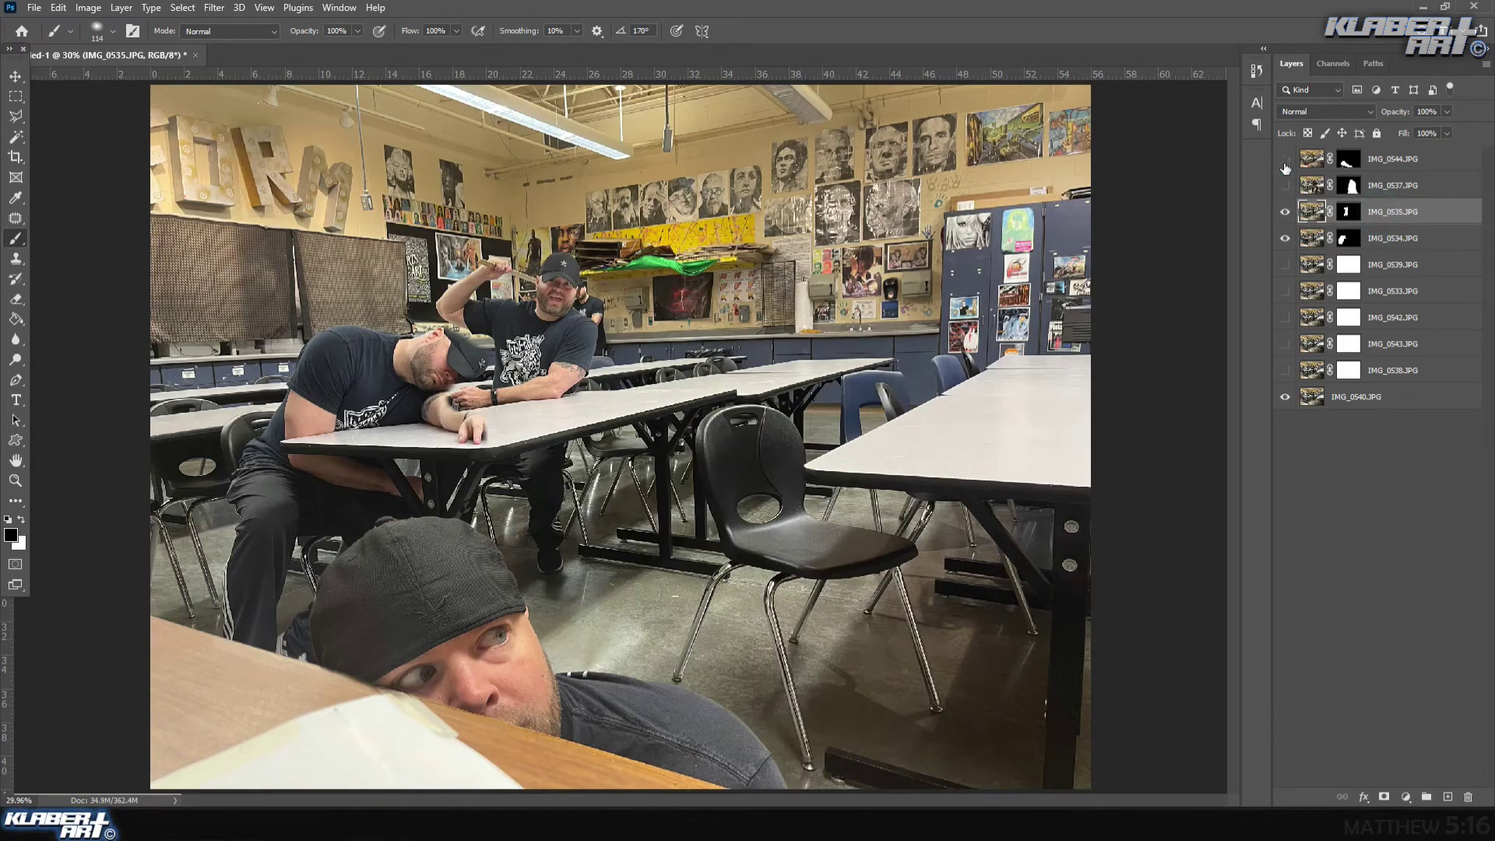
left_click(1286, 159)
left_click(1286, 397)
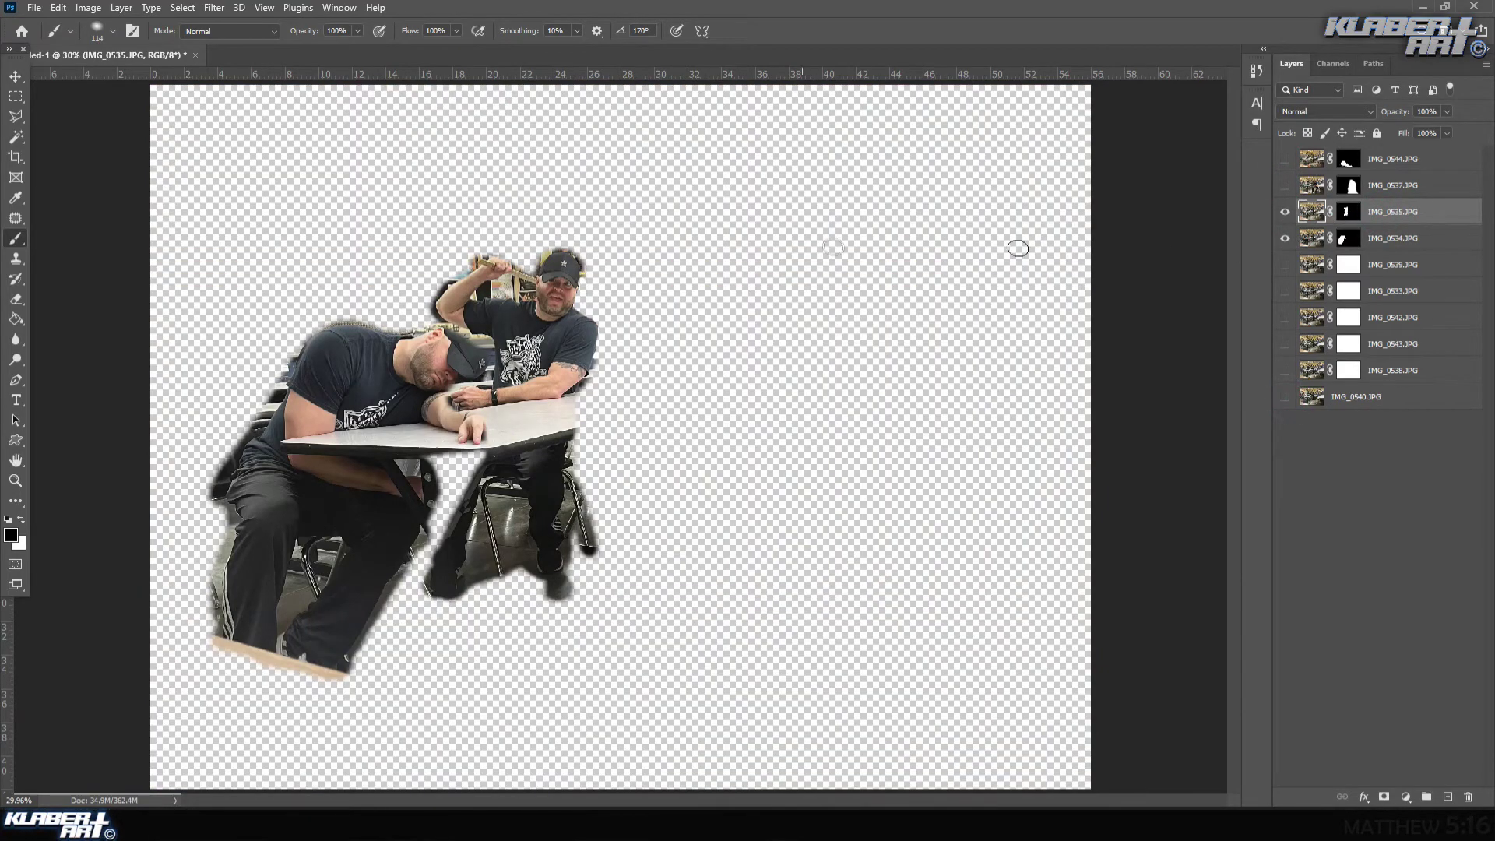
left_click(1281, 216, "alt")
left_click(1281, 215, "alt")
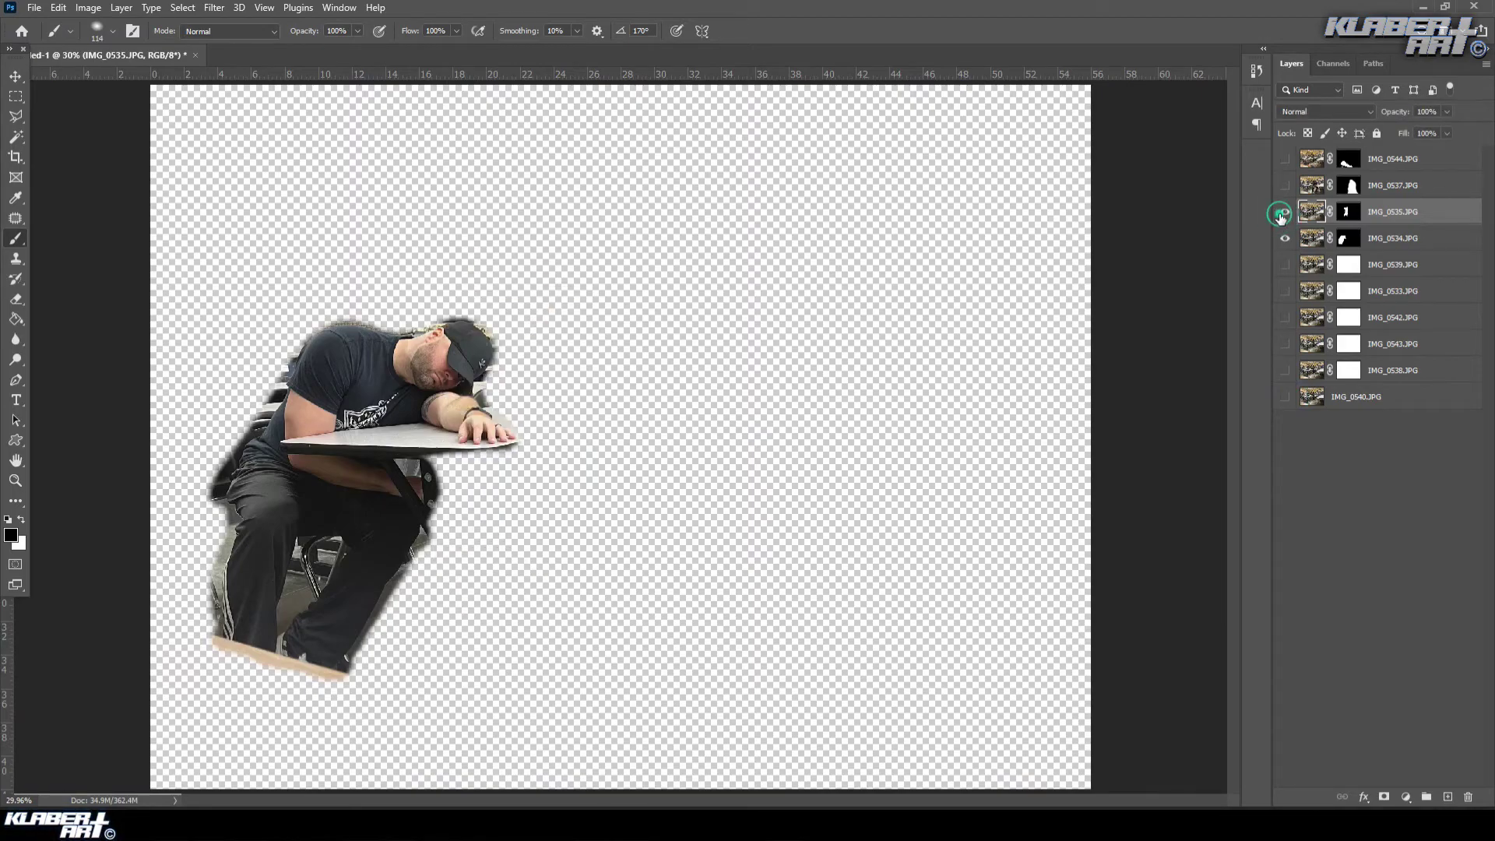
left_click_drag(1411, 211, 1421, 246)
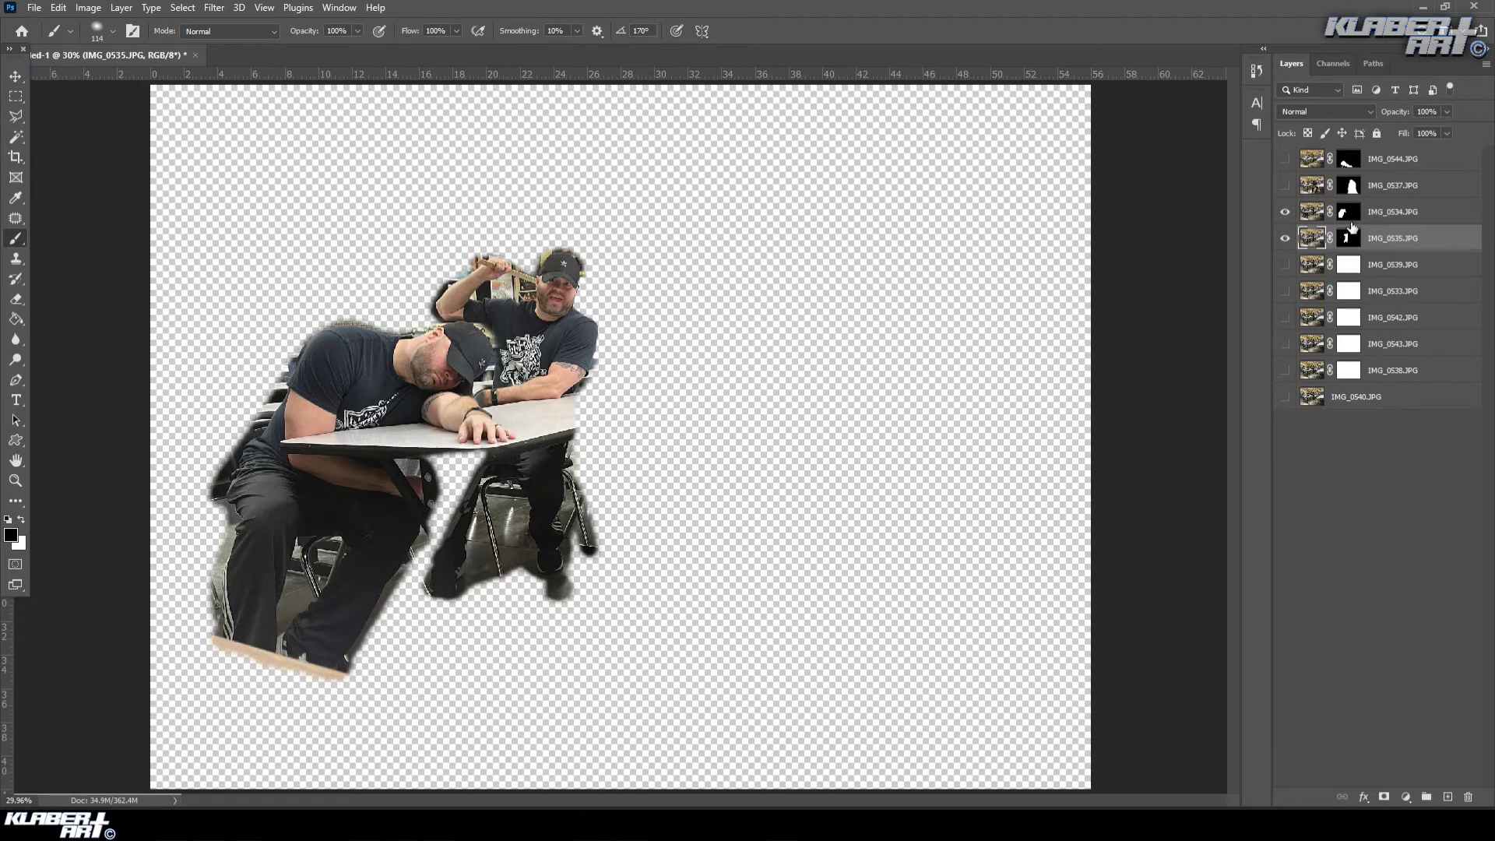
- On the IMG_0534 mask, remove the leftover background over the rear man's forearm and below the cap with a 26 px brush
left_click(1352, 218)
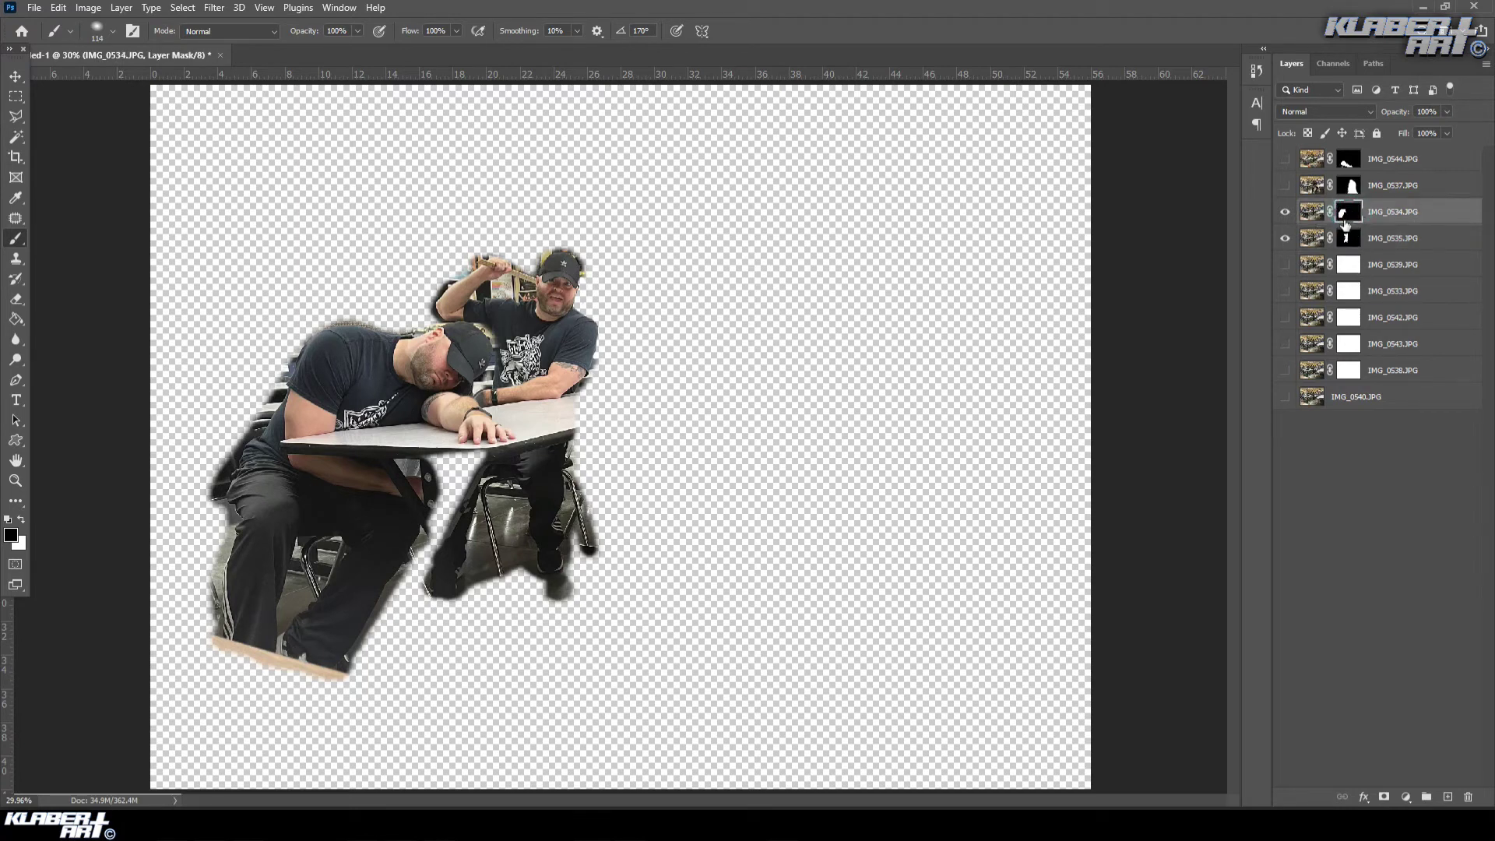
left_click(1285, 212)
left_click(1285, 212)
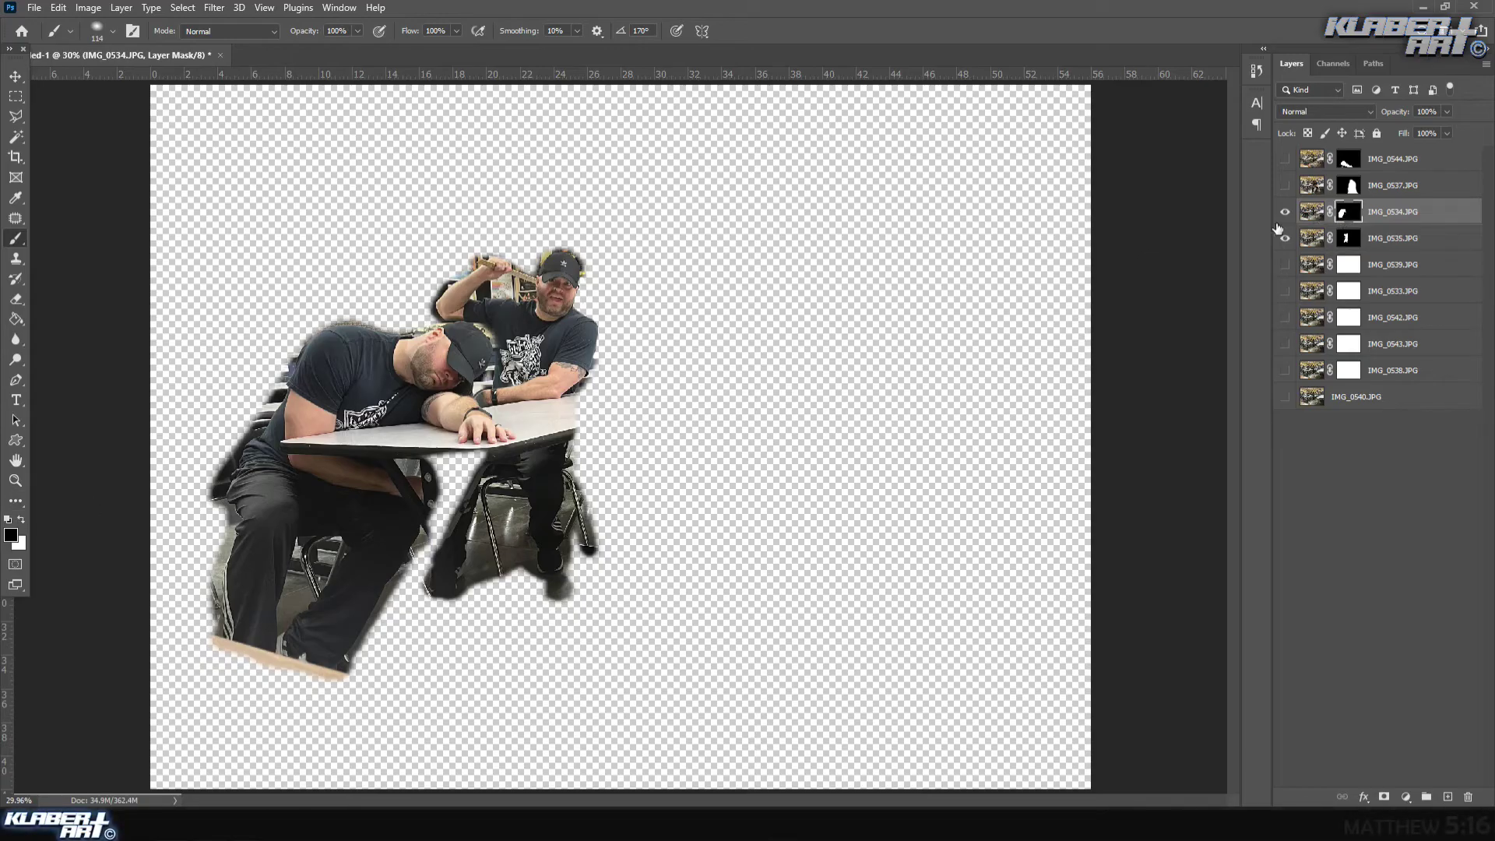
left_click(15, 480)
left_click_drag(459, 319, 572, 444)
left_click(16, 238)
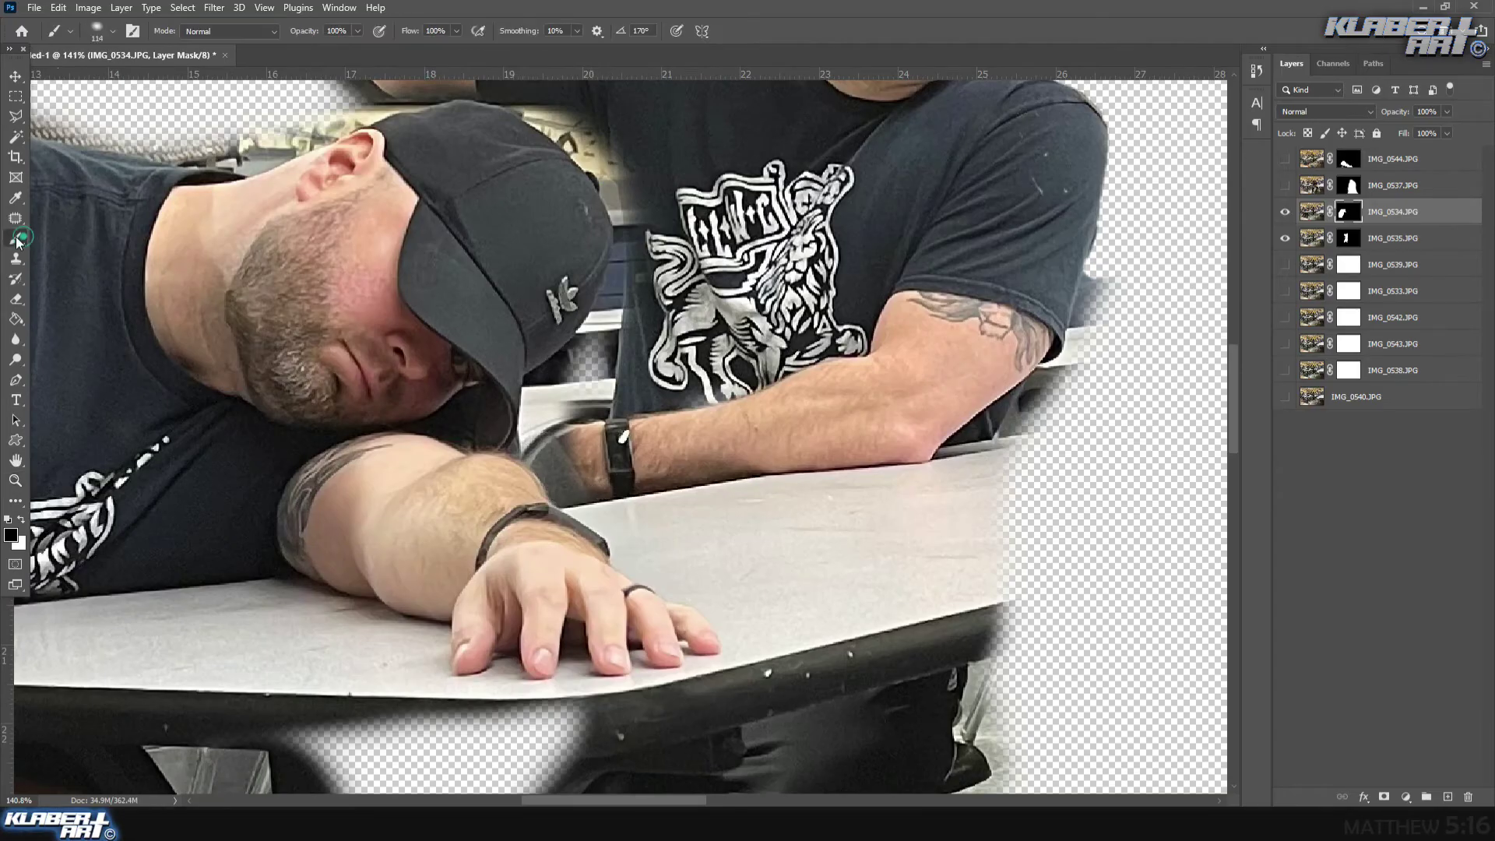
left_click(101, 33)
mouse_move(95, 113)
left_mouse_down()
mouse_move(161, 115)
mouse_move(99, 81)
left_mouse_up()
mouse_move(531, 453)
left_mouse_down()
mouse_move(591, 515)
mouse_move(552, 442)
mouse_move(611, 486)
mouse_move(579, 424)
mouse_move(578, 447)
mouse_move(524, 448)
mouse_move(547, 416)
mouse_move(565, 442)
mouse_move(566, 406)
left_mouse_up()
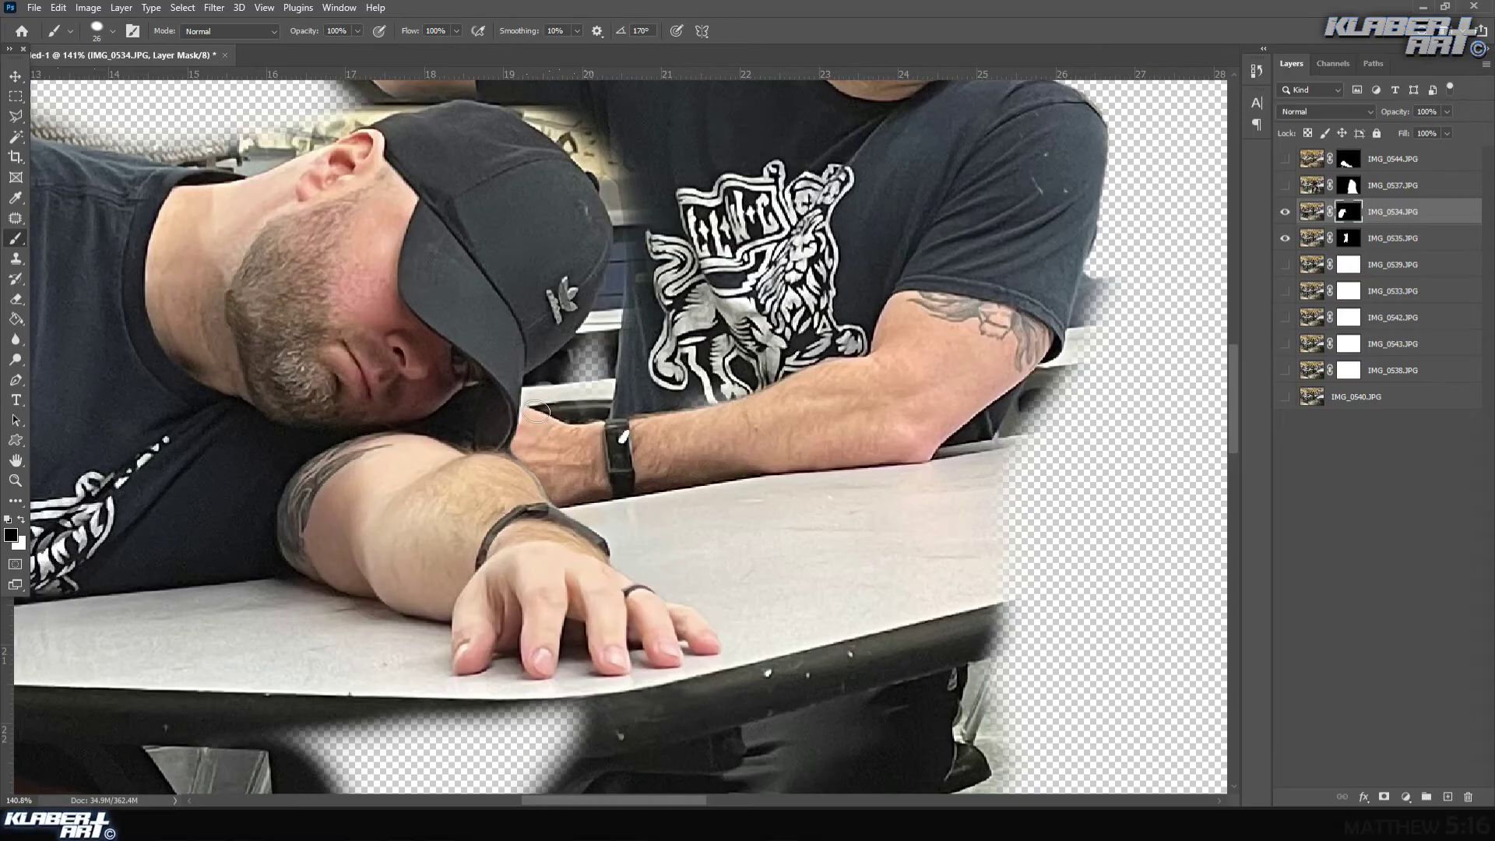
mouse_move(546, 400)
left_mouse_down()
mouse_move(591, 412)
mouse_move(584, 377)
mouse_move(570, 385)
mouse_move(603, 349)
left_mouse_up()
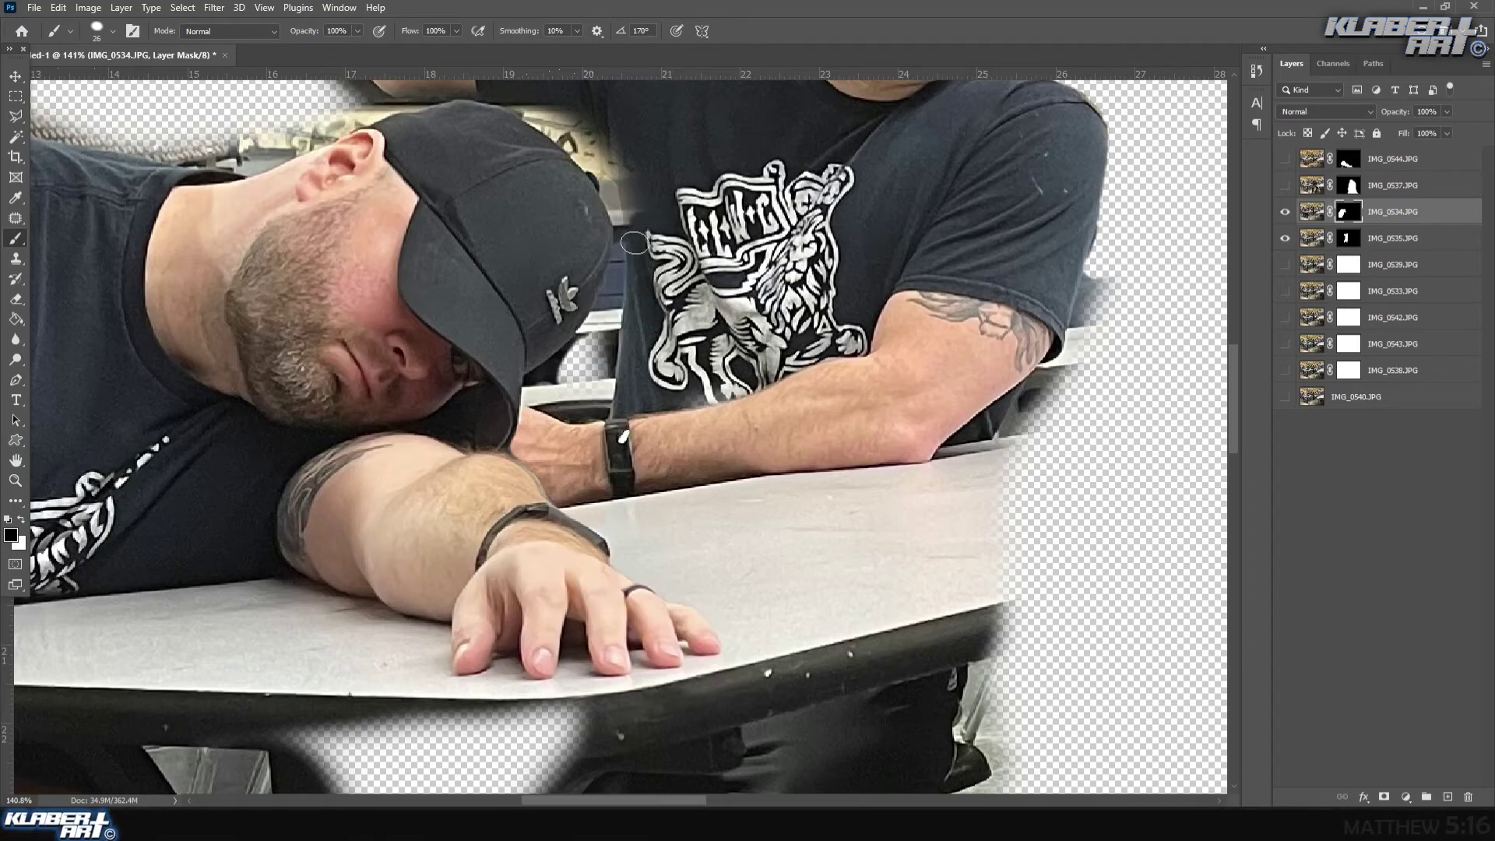
- Mask out the IMG_0534 background beside and above the cap up to the rear man's raised elbow, and fit the image in view
mouse_move(628, 233)
left_mouse_down()
mouse_move(585, 148)
mouse_move(515, 103)
mouse_move(592, 140)
mouse_move(623, 181)
mouse_move(561, 102)
left_mouse_up()
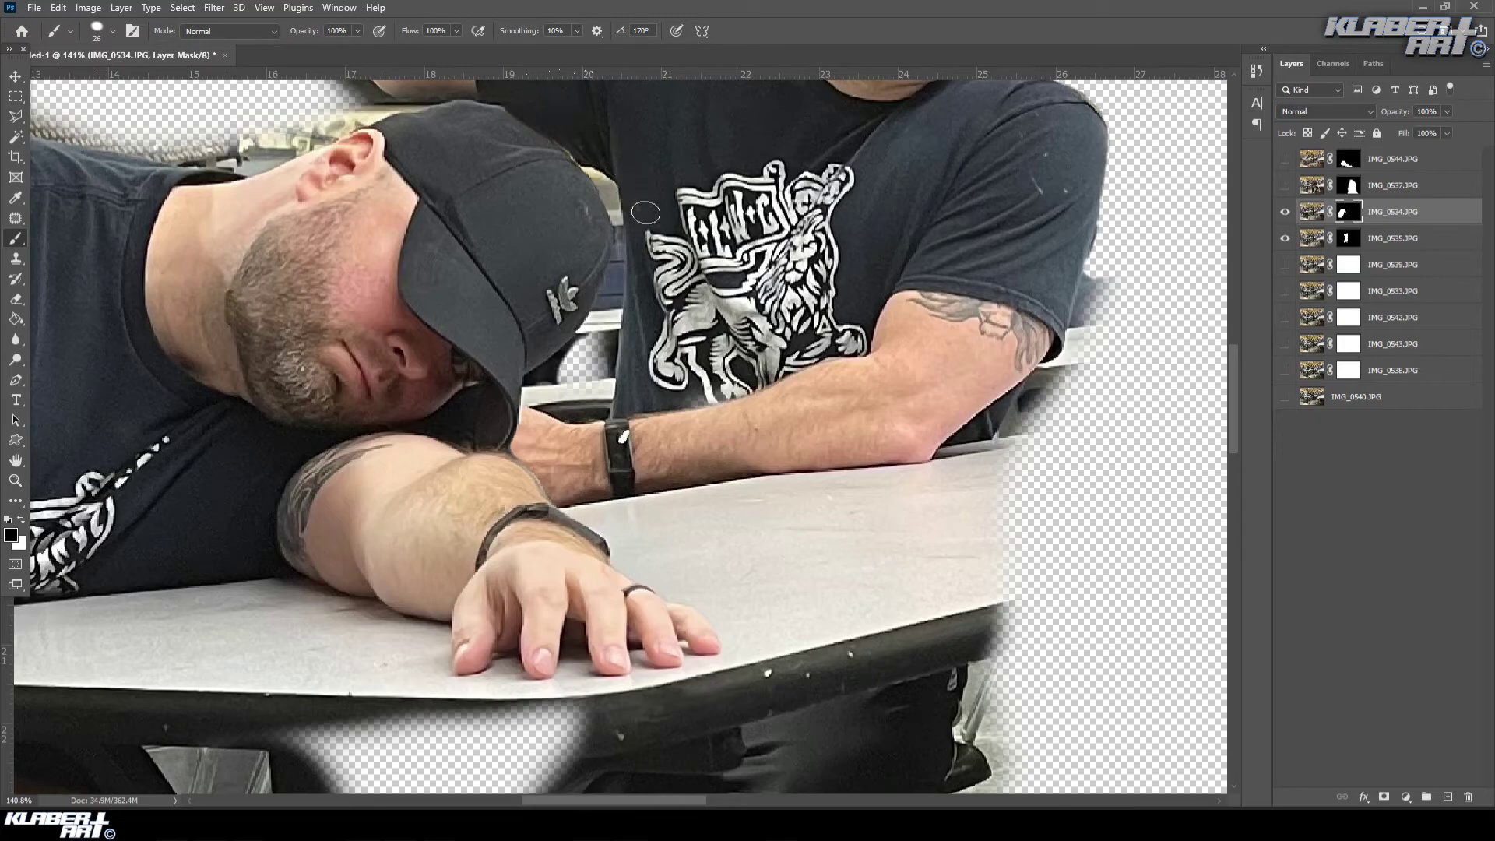
mouse_move(528, 92)
left_mouse_down()
mouse_move(684, 326)
mouse_move(634, 315)
left_mouse_up()
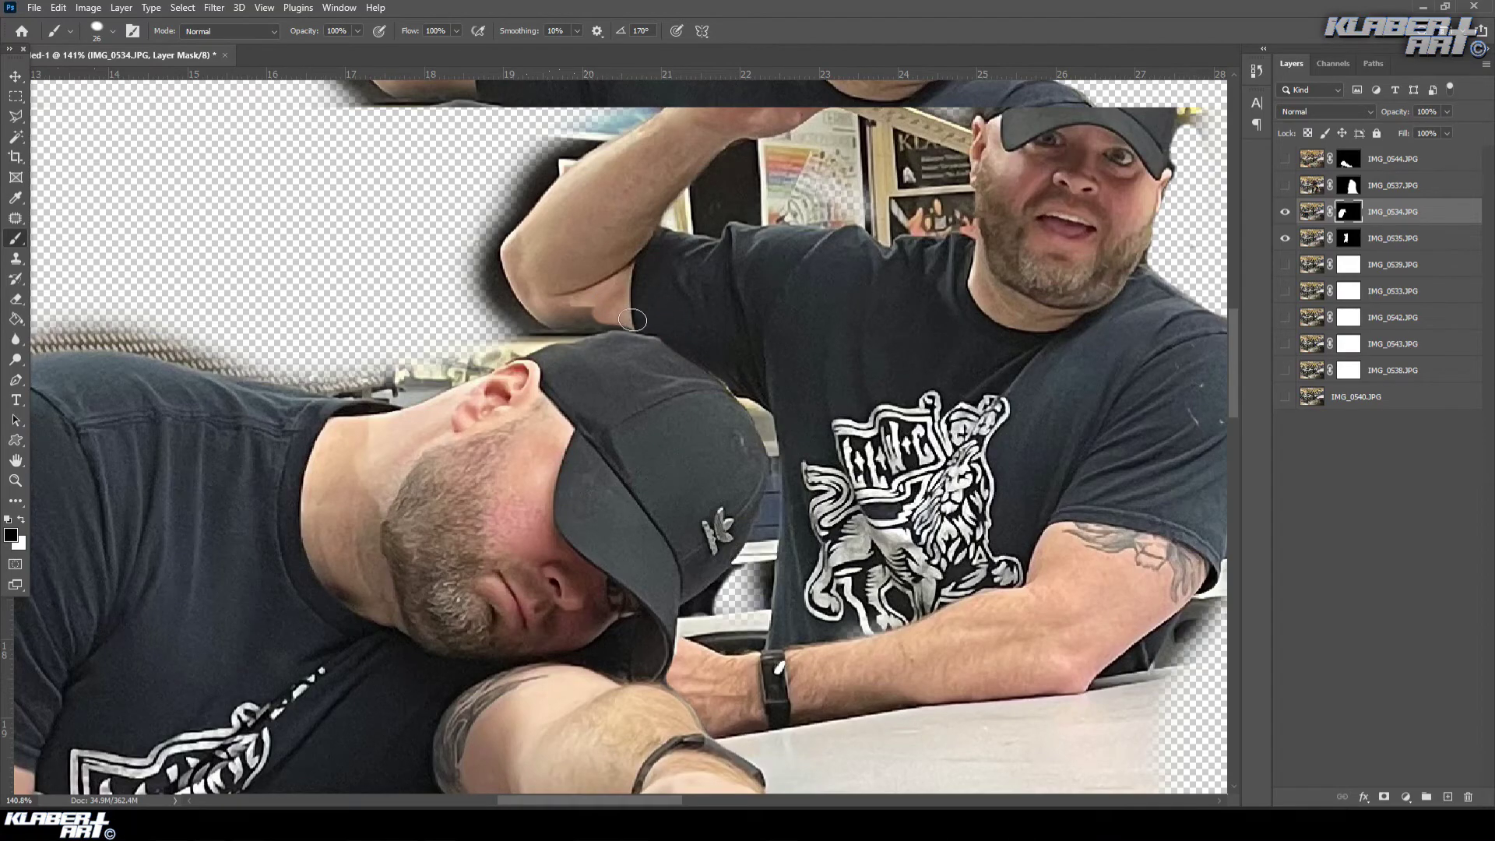
mouse_move(592, 324)
left_mouse_down()
mouse_move(567, 327)
mouse_move(573, 308)
mouse_move(554, 309)
left_mouse_up()
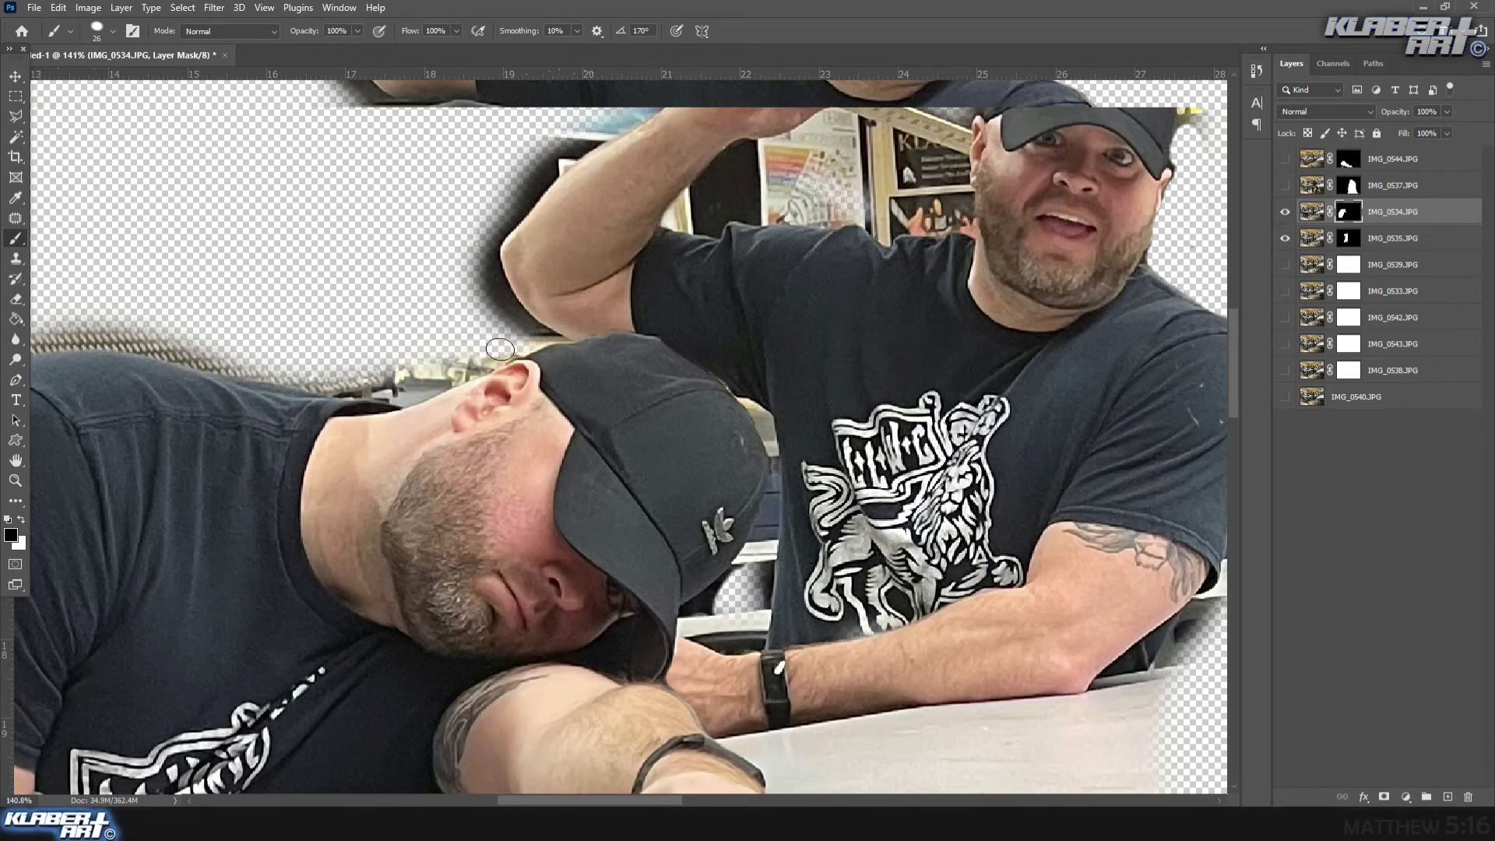
scroll(415, 505, "down", 4)
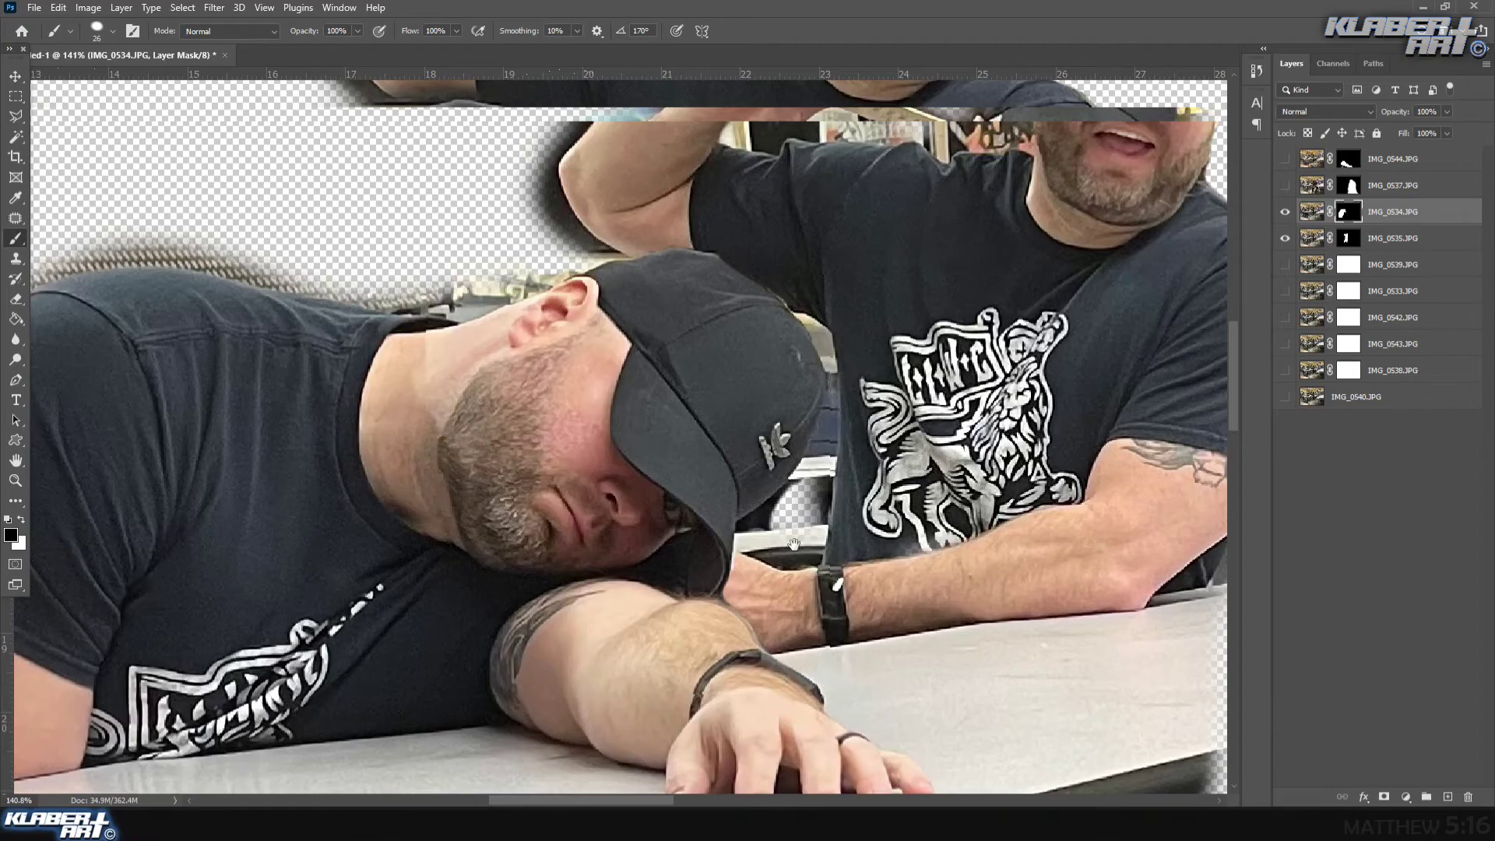
scroll(769, 501, "down", 10)
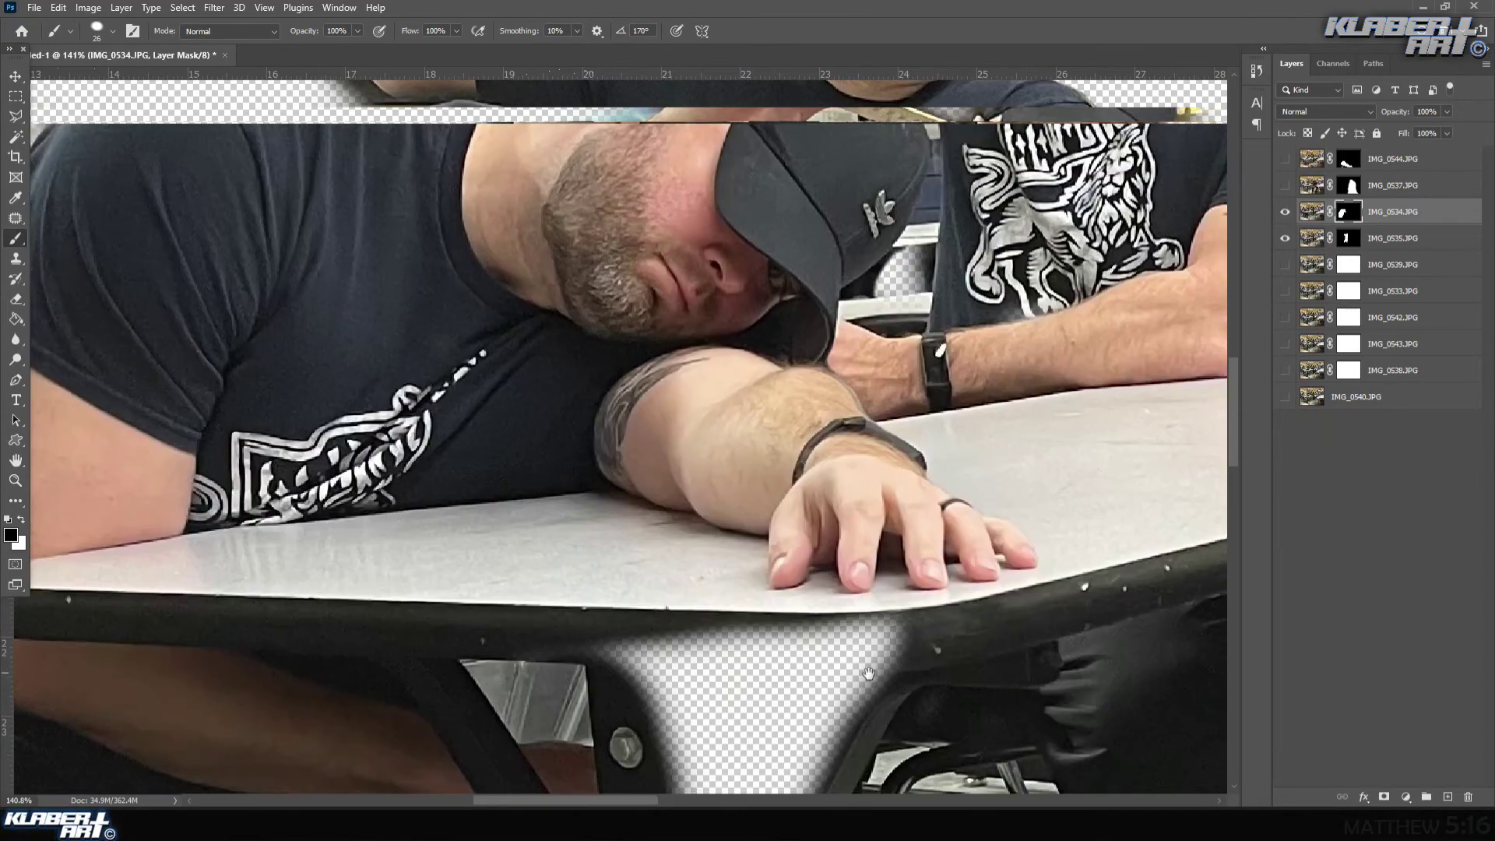
scroll(789, 473, "down", 9)
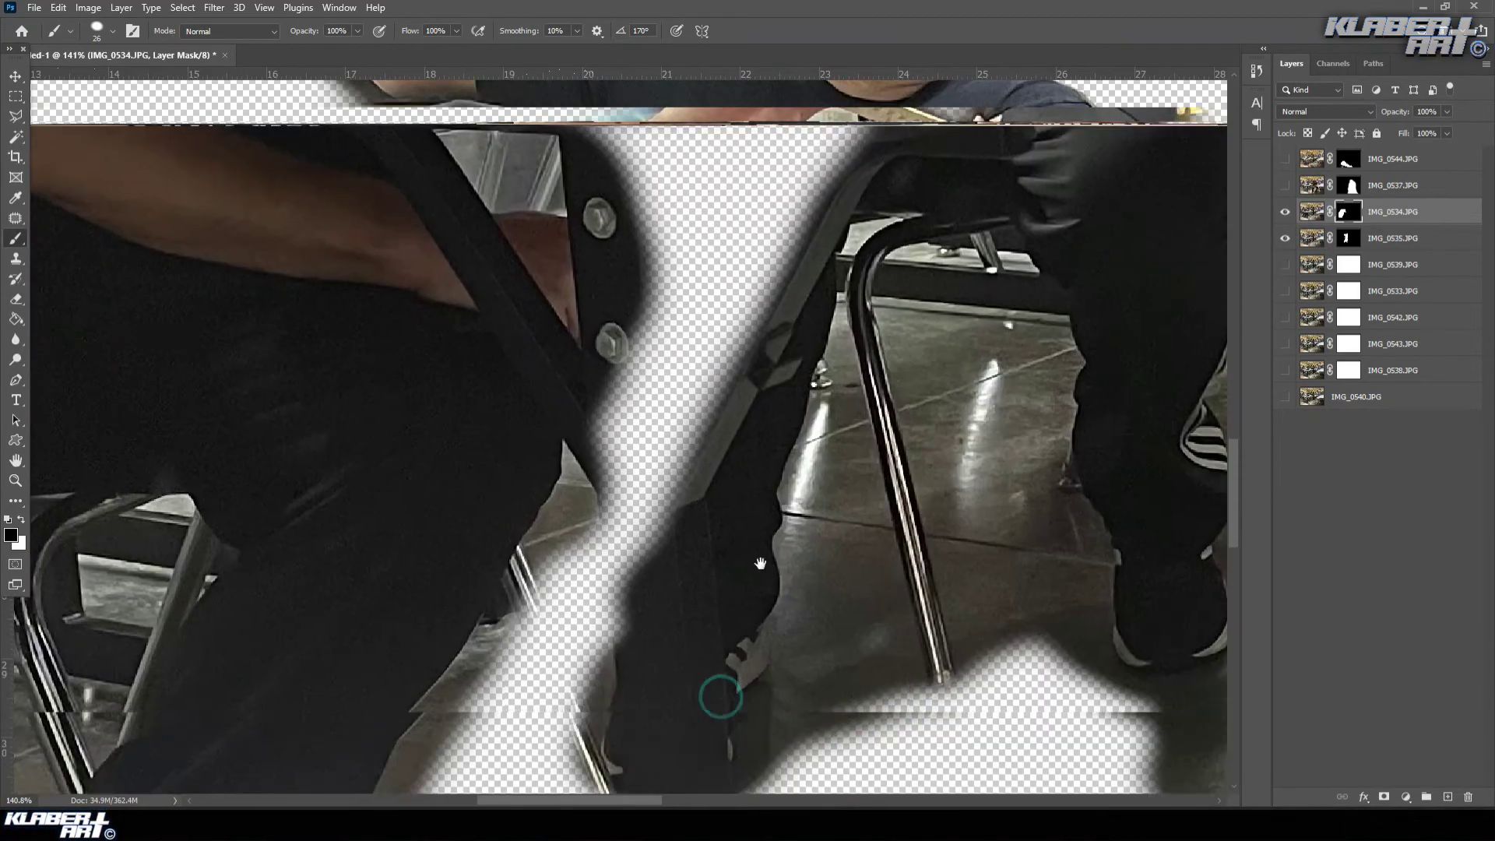
scroll(762, 448, "up", 5)
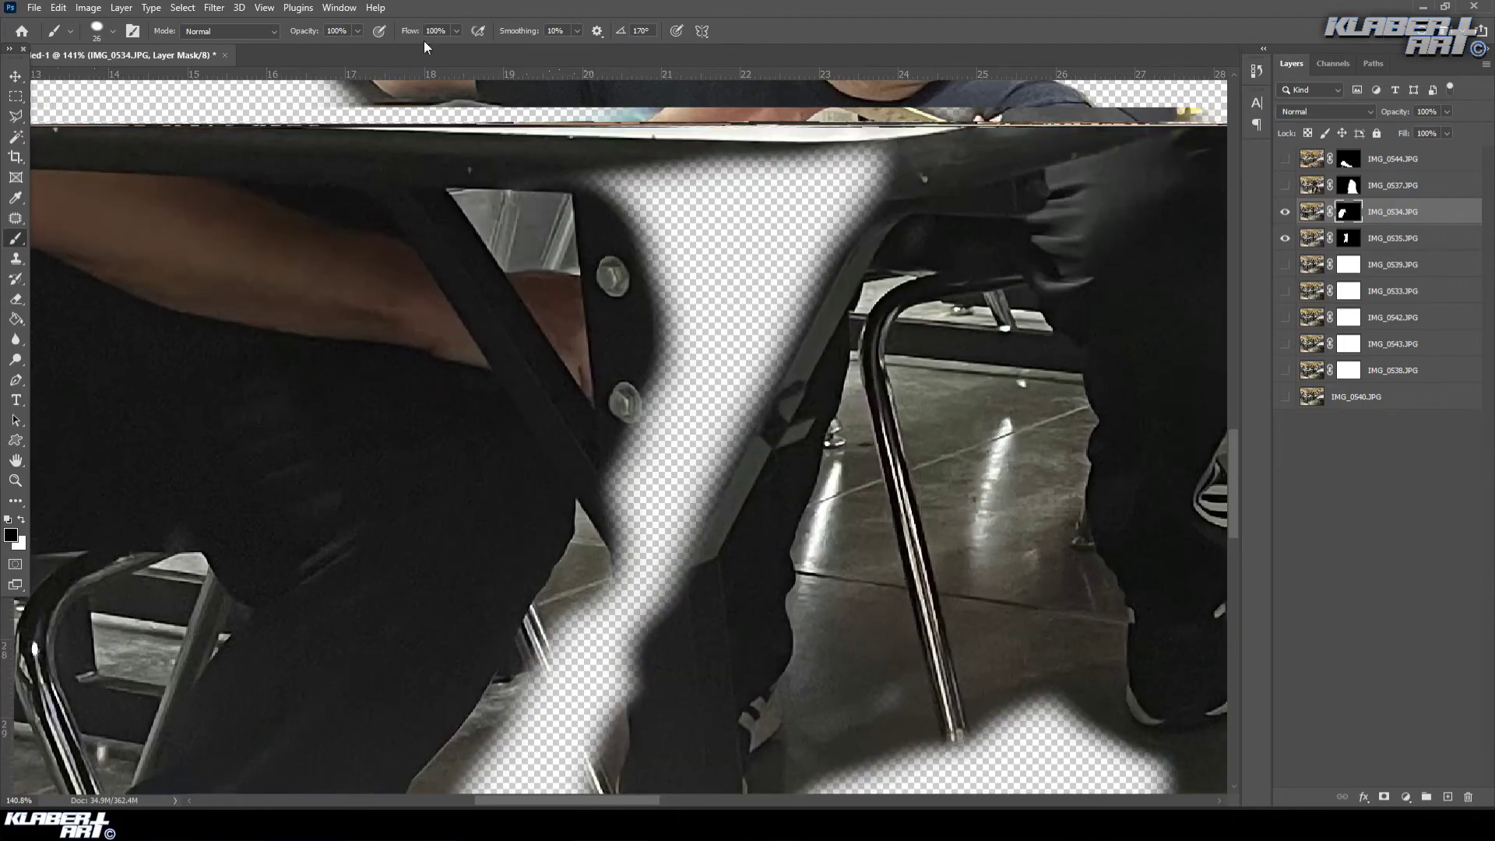
left_click(266, 9)
left_click(289, 148)
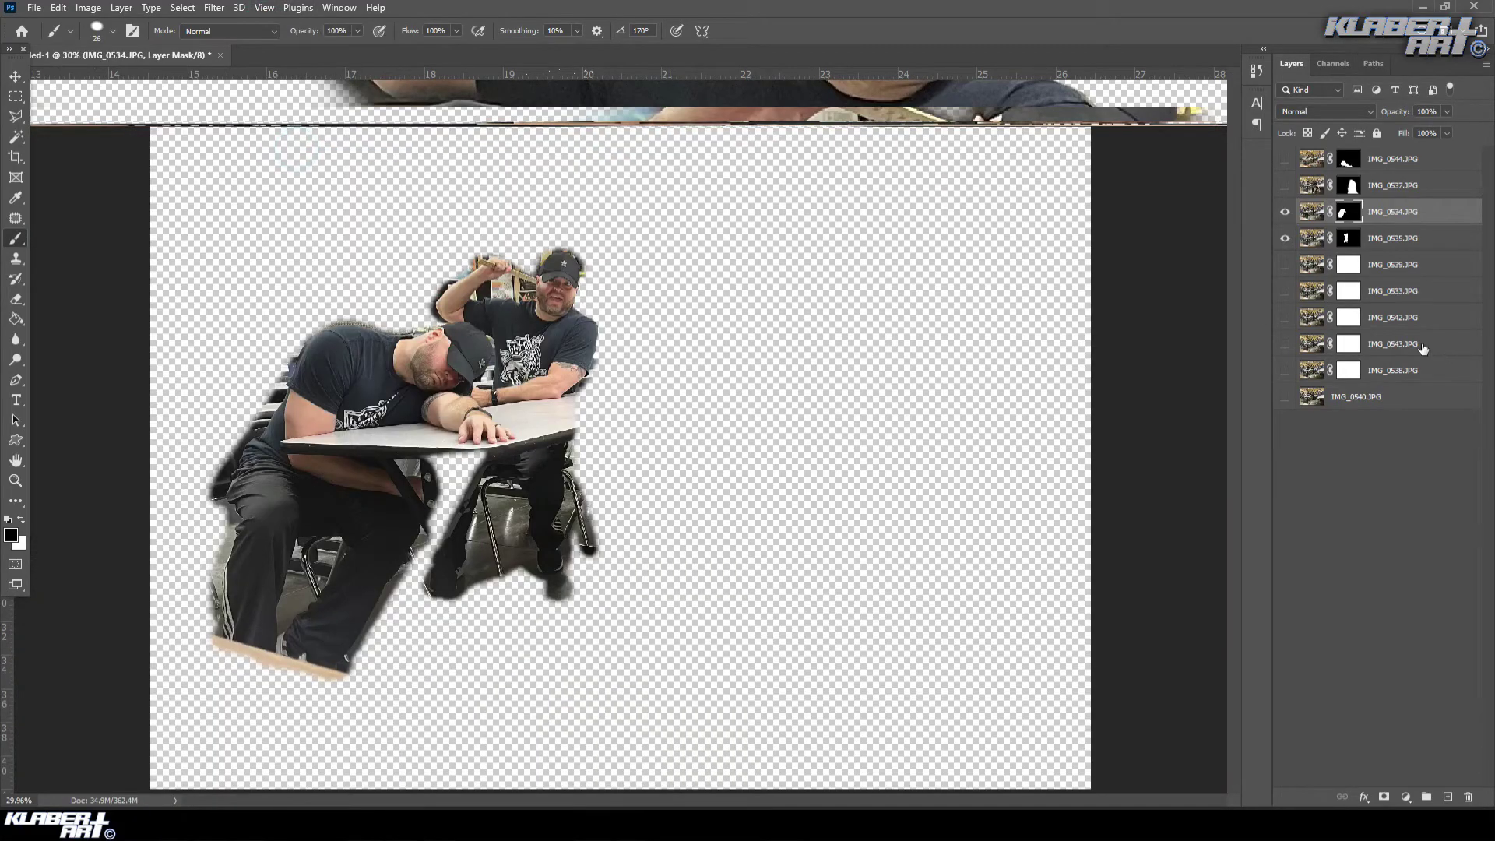
- Show the IMG_0537, IMG_0544 and IMG_0540 layers again
left_click(1285, 186)
left_click(1286, 159)
left_click(1286, 398)
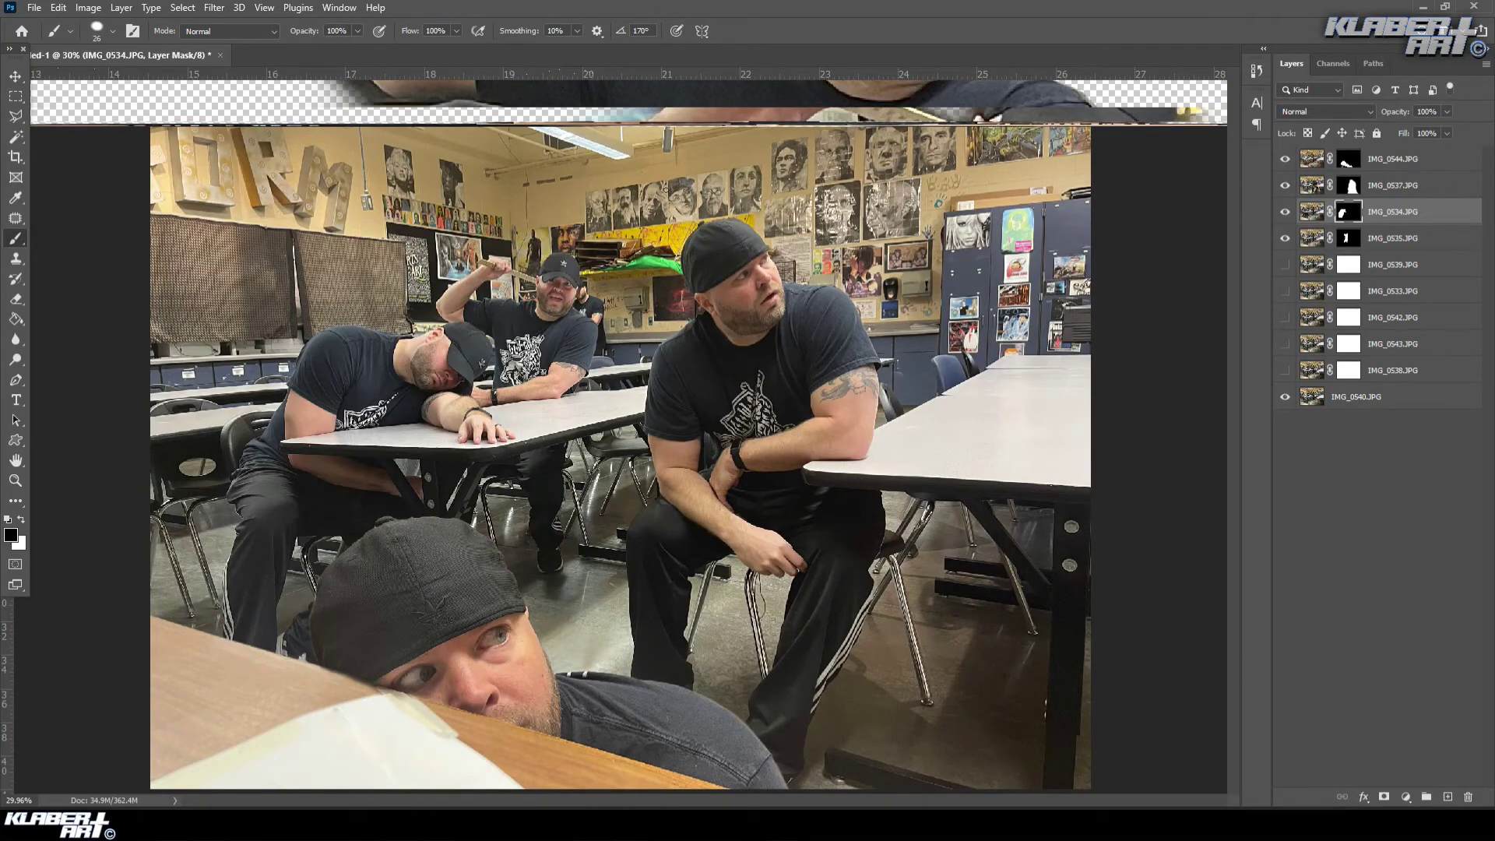
- Undock the document into its own floating window and fit the whole image in it
left_click(264, 10)
left_click(299, 147)
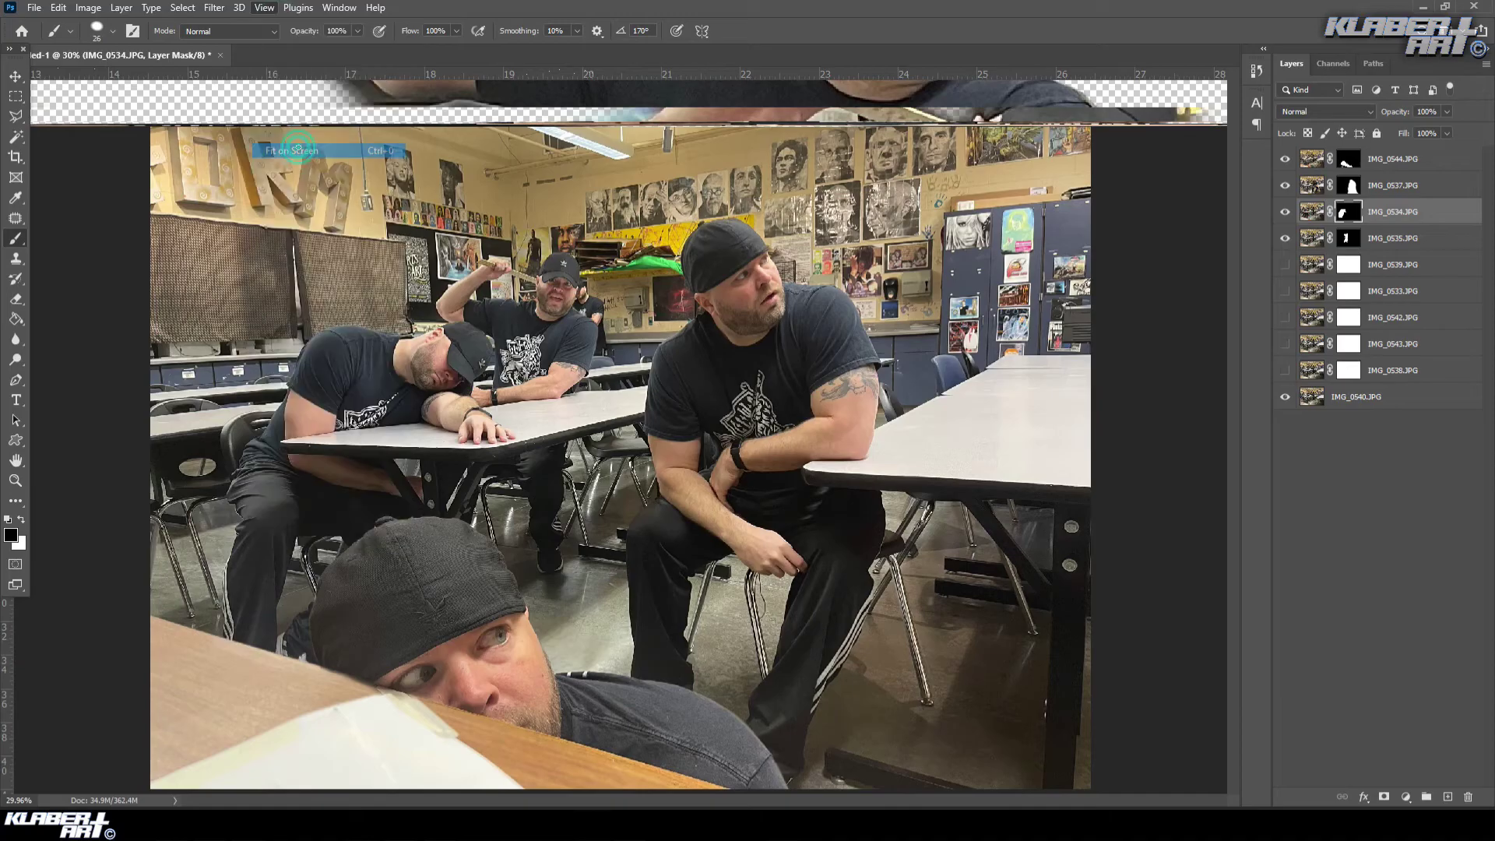
left_click_drag(188, 54, 194, 86)
left_click_drag(293, 97, 408, 66)
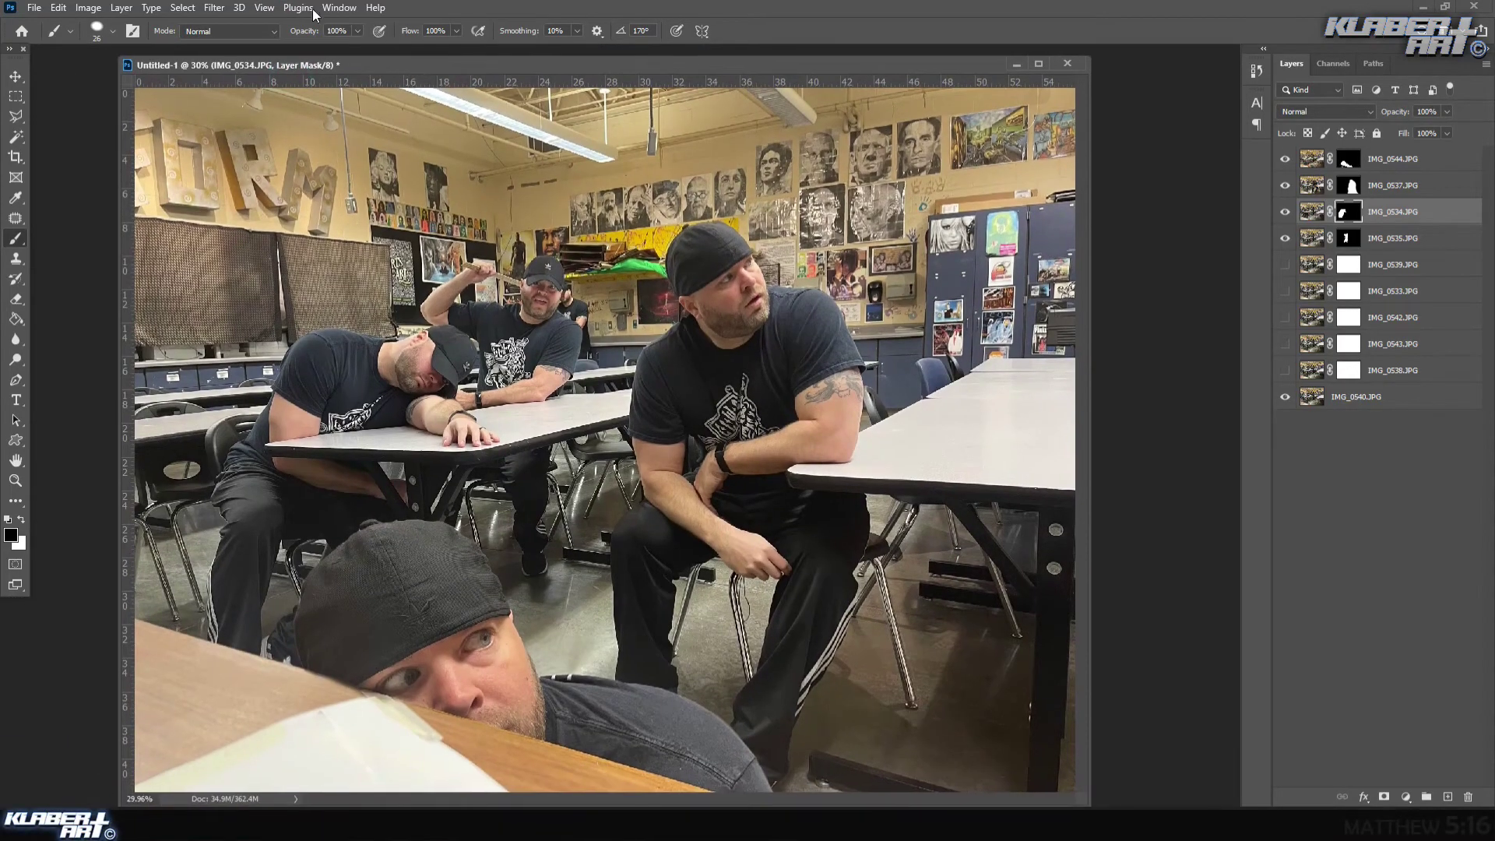
left_click(264, 7)
left_click(300, 151)
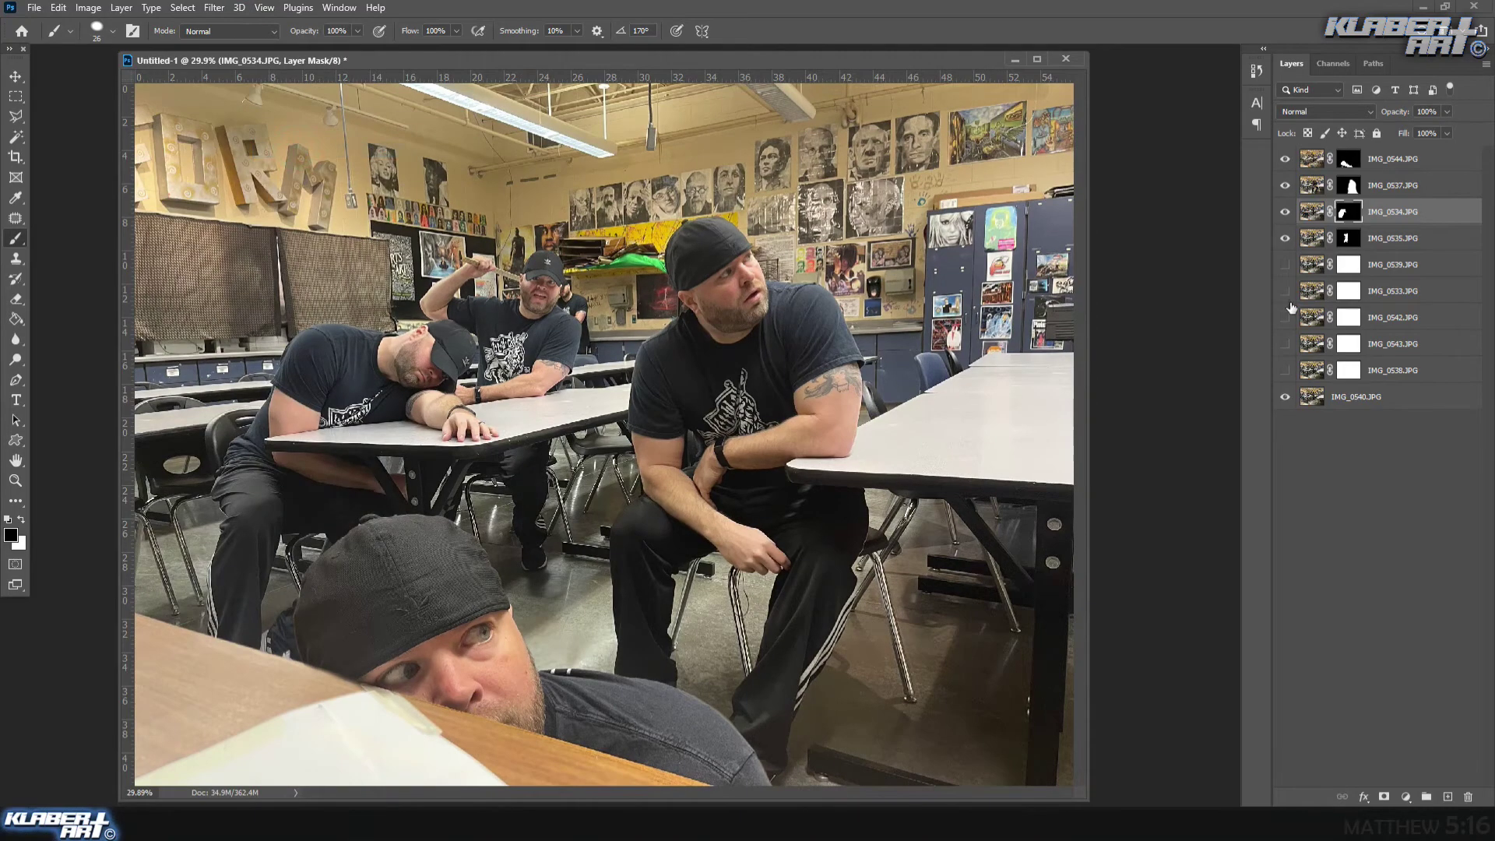
- Hide every visible layer, show only IMG_0539, and target its layer mask
left_click_drag(1289, 172, 1286, 246)
left_click(1286, 398)
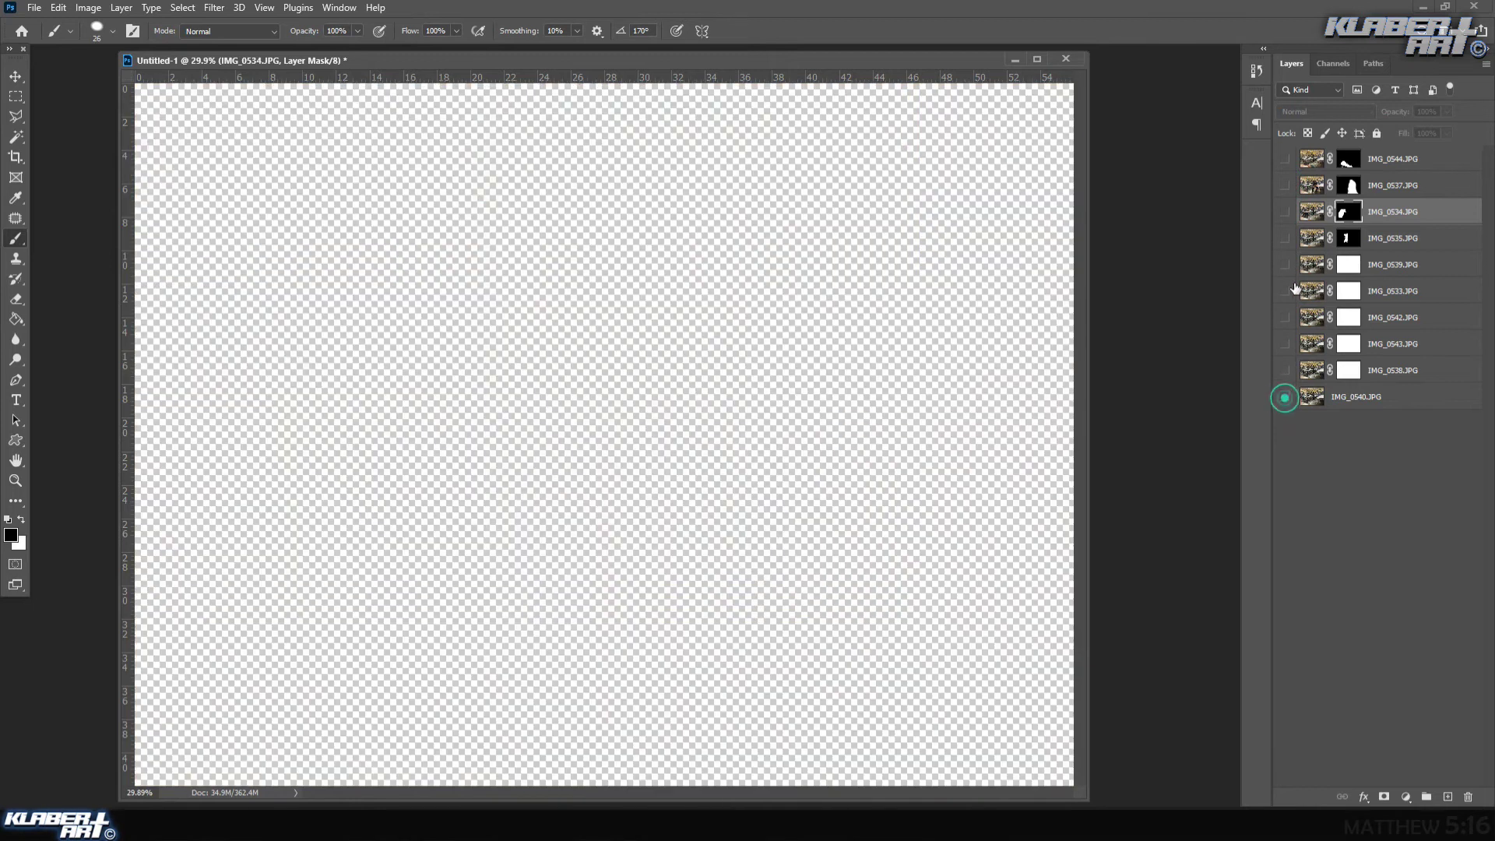
left_click(1285, 265)
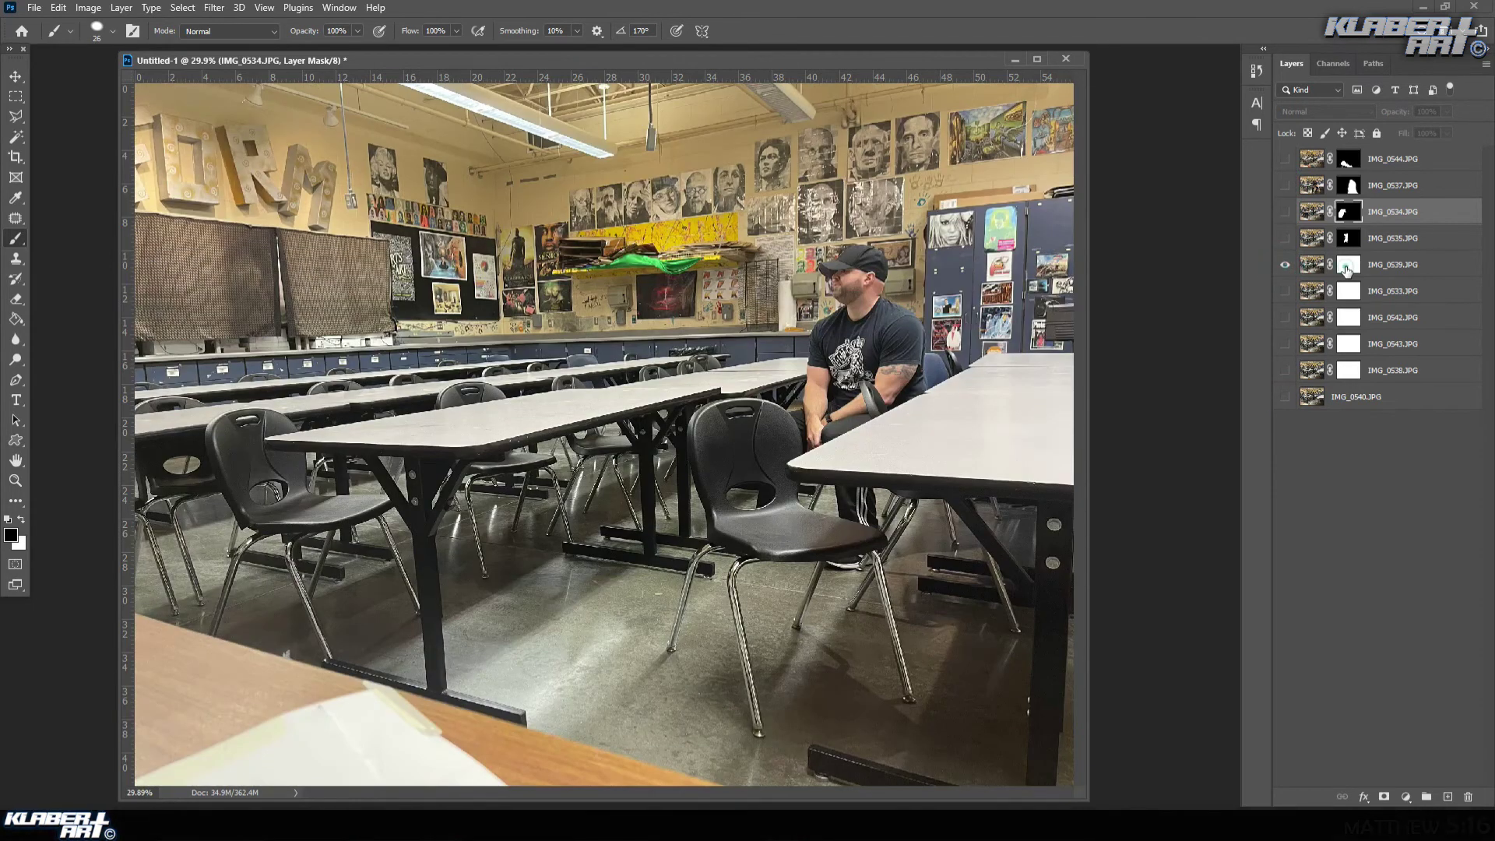
left_click(1348, 267)
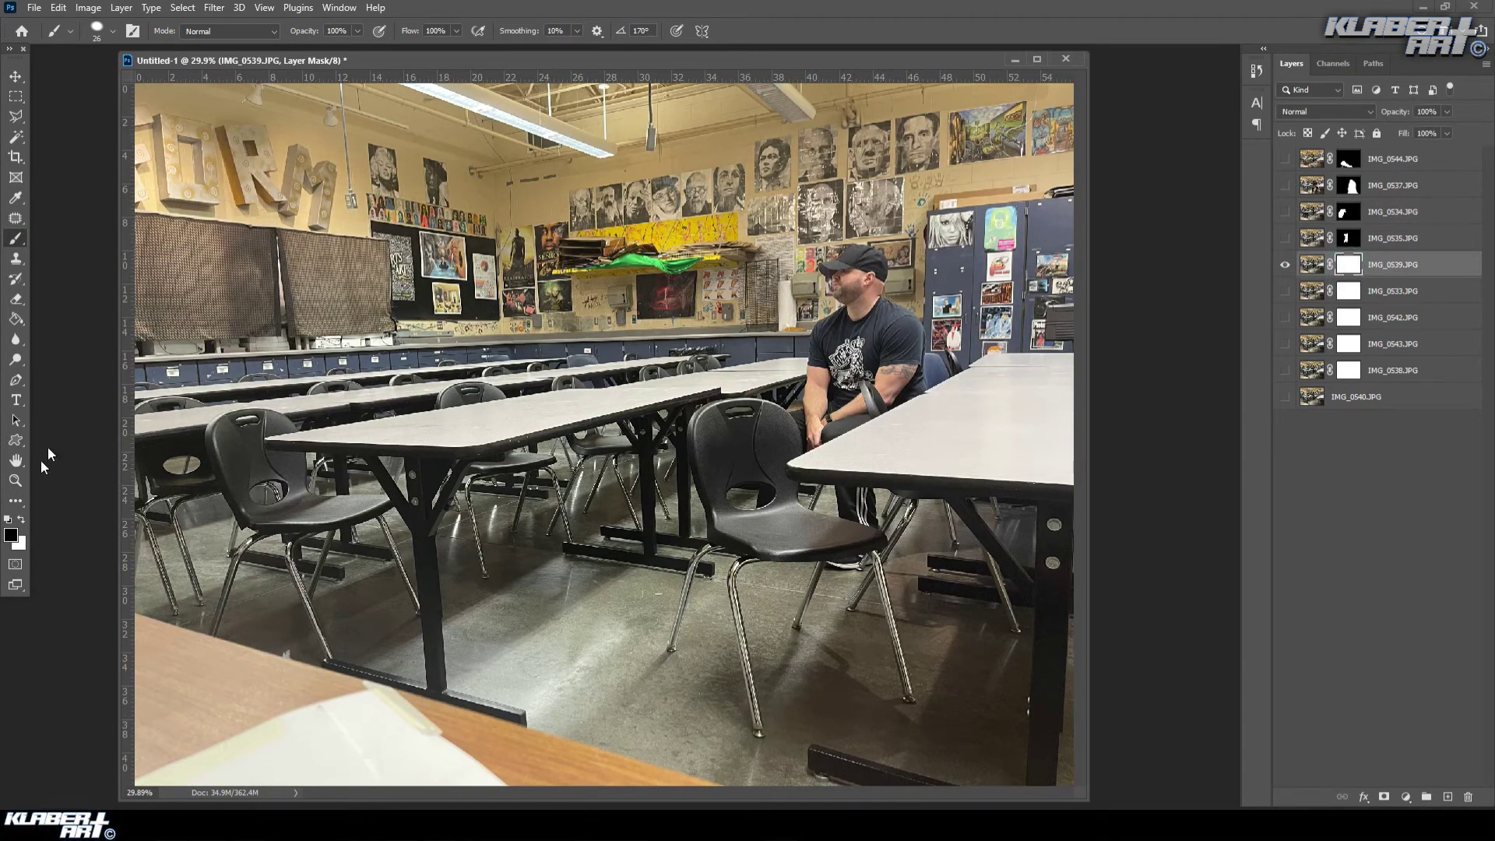
- Paint black over the seated man and his feet on the IMG_0539 mask with a softened 111 px brush
left_click(97, 30)
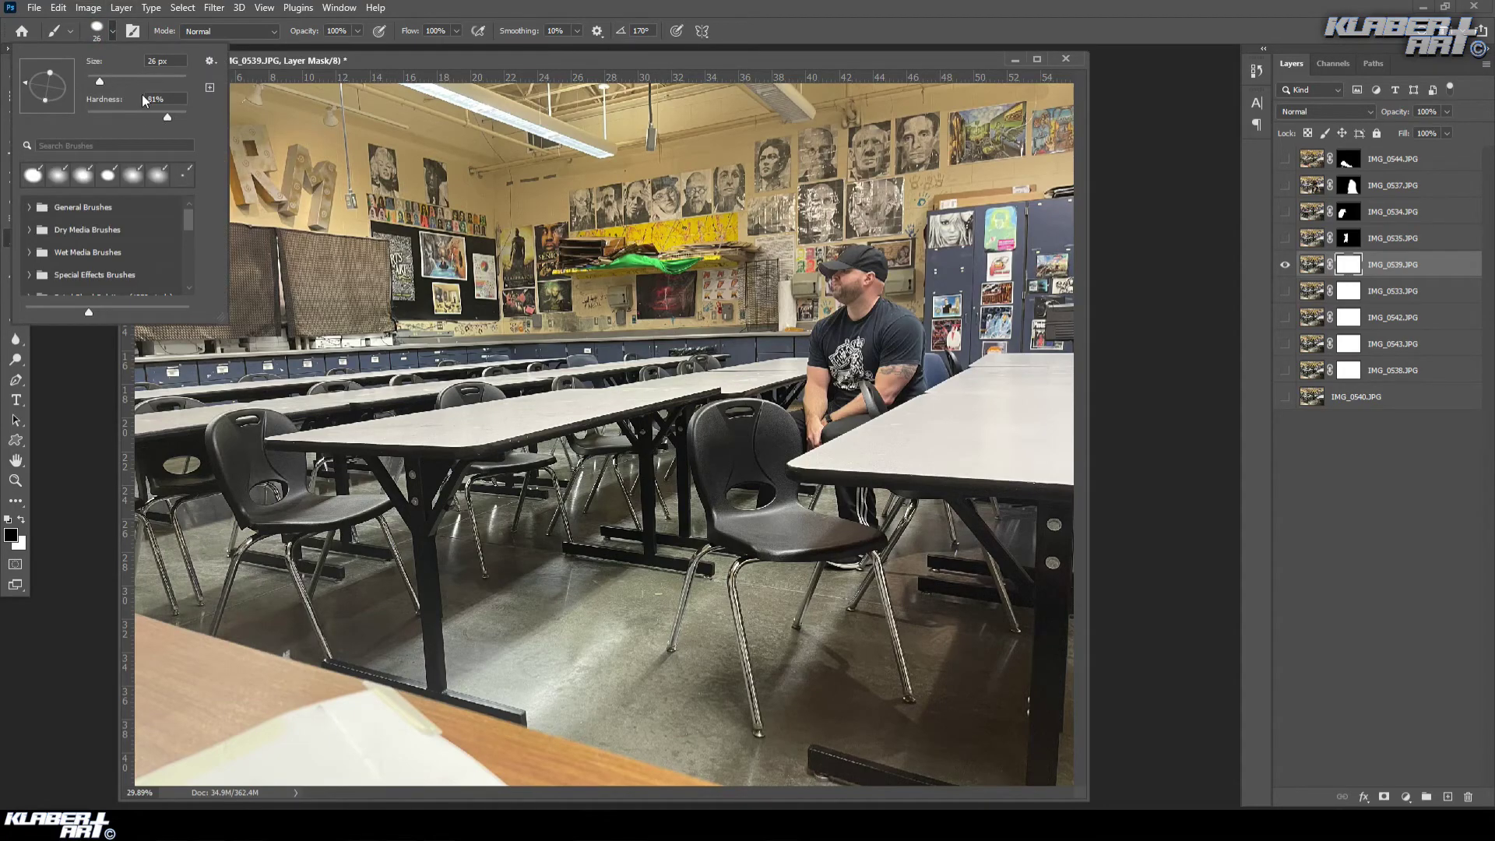
left_click(138, 78)
left_click(870, 268)
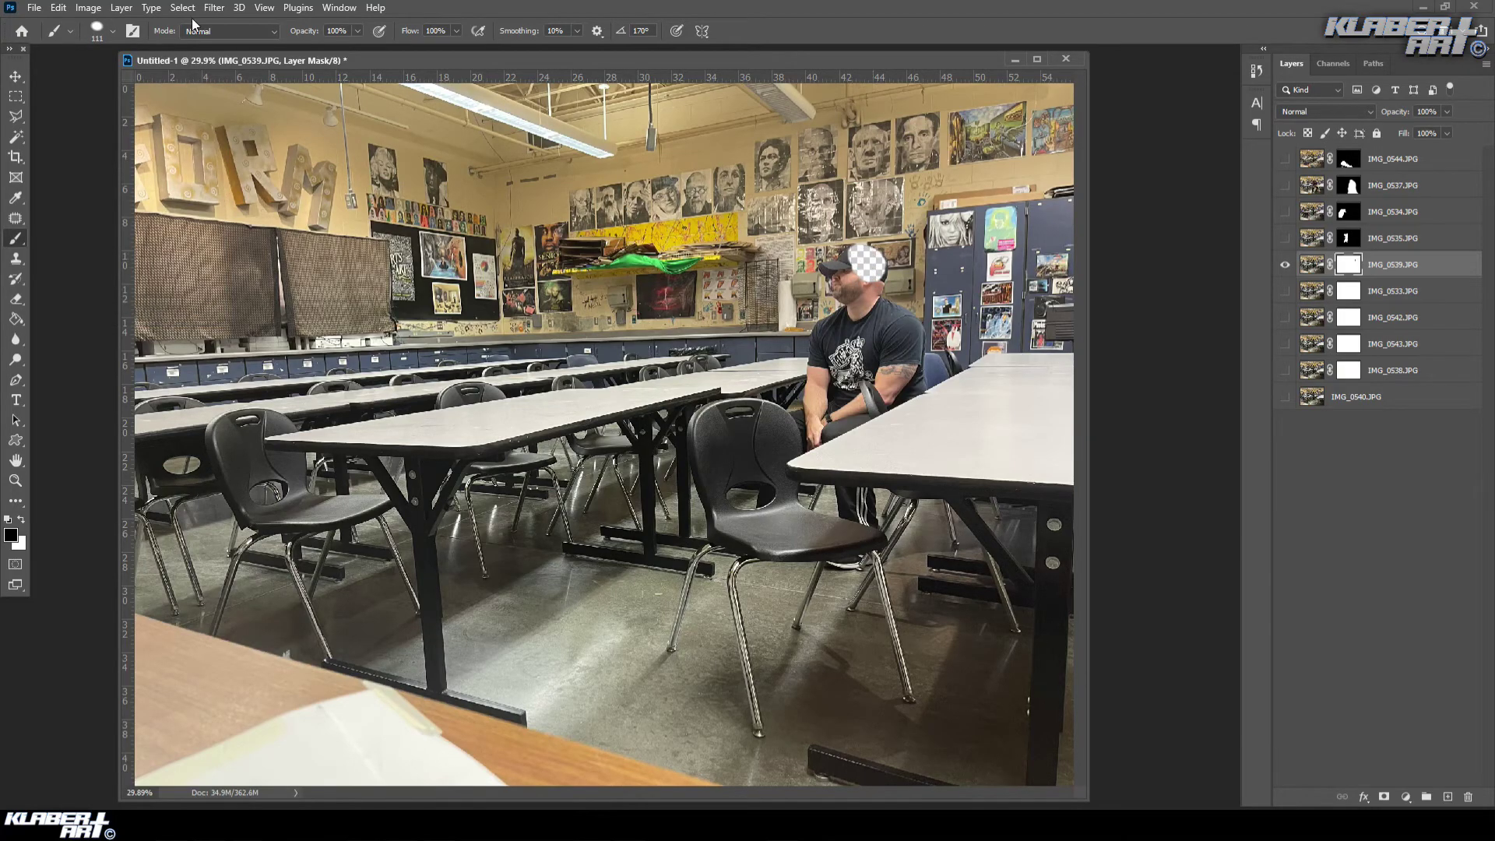
left_click(97, 30)
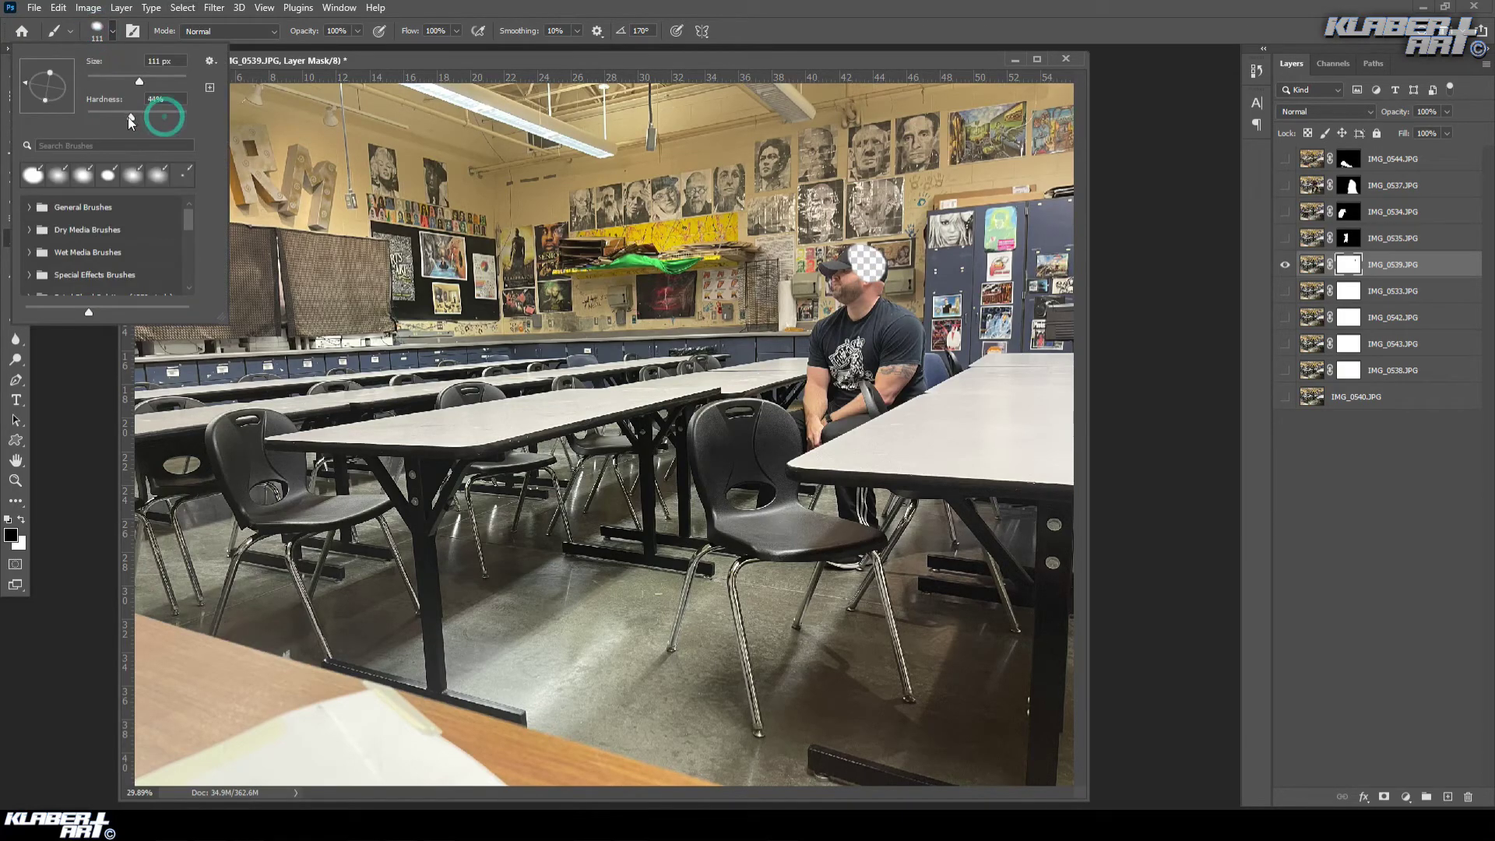
left_click_drag(105, 114, 107, 114)
mouse_move(860, 256)
left_mouse_down()
mouse_move(826, 269)
mouse_move(839, 302)
mouse_move(818, 342)
mouse_move(811, 451)
mouse_move(804, 419)
mouse_move(805, 457)
mouse_move(762, 515)
left_mouse_up()
left_click(828, 558)
mouse_move(828, 558)
left_mouse_down()
mouse_move(882, 558)
mouse_move(846, 553)
mouse_move(867, 544)
mouse_move(866, 522)
mouse_move(876, 537)
mouse_move(848, 478)
mouse_move(846, 515)
mouse_move(829, 410)
mouse_move(824, 442)
mouse_move(874, 416)
mouse_move(891, 379)
mouse_move(915, 381)
mouse_move(920, 339)
mouse_move(877, 266)
mouse_move(853, 281)
mouse_move(865, 257)
mouse_move(844, 388)
mouse_move(839, 337)
mouse_move(828, 396)
mouse_move(846, 366)
mouse_move(846, 395)
mouse_move(859, 373)
mouse_move(860, 397)
mouse_move(886, 388)
mouse_move(909, 351)
mouse_move(875, 297)
mouse_move(874, 353)
left_mouse_up()
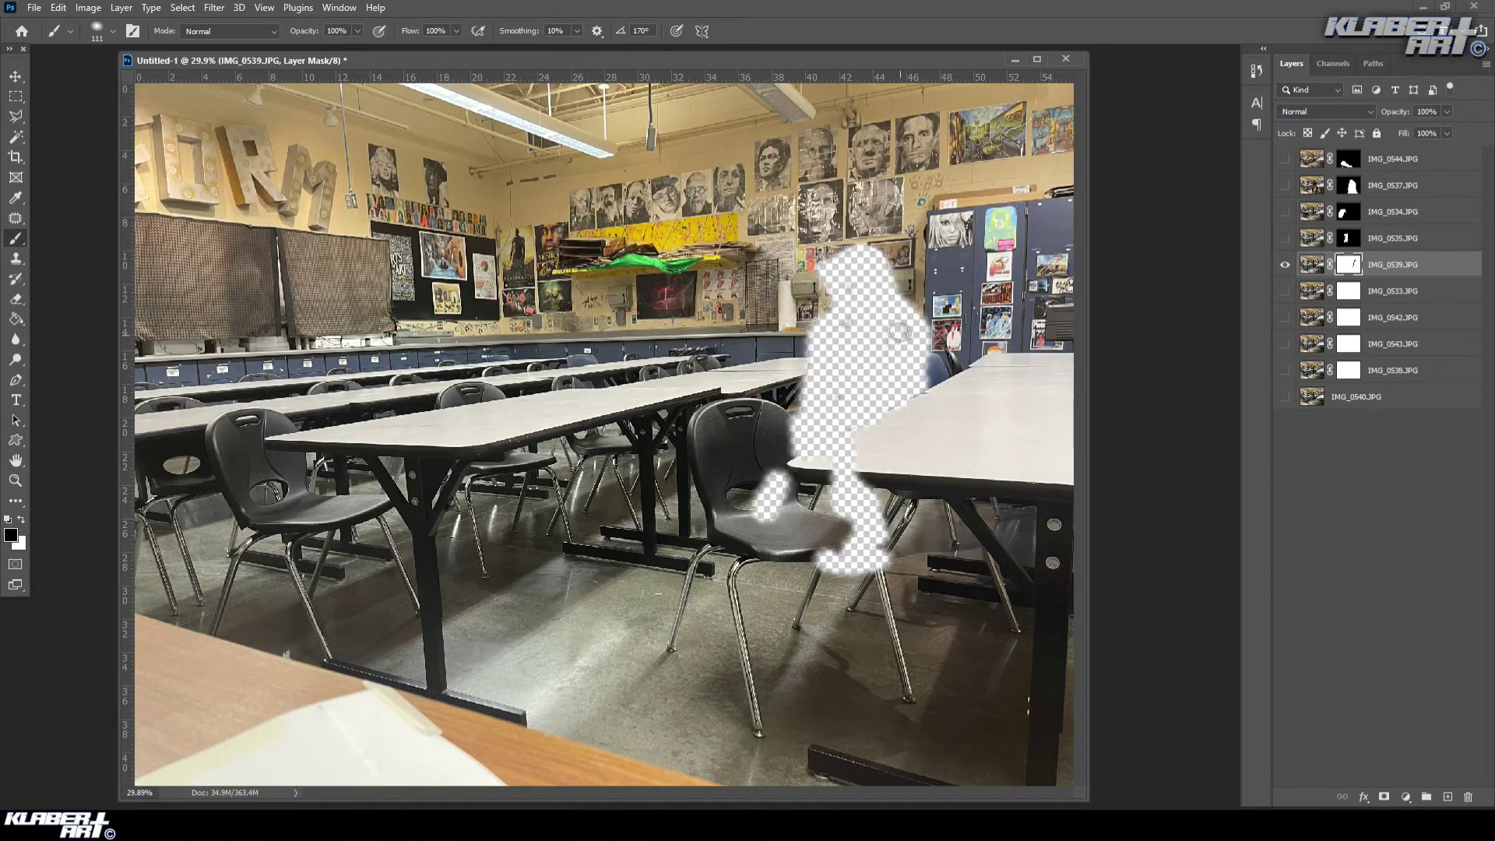
- Invert the IMG_0539 mask so only the painted-over man remains
left_click(88, 8)
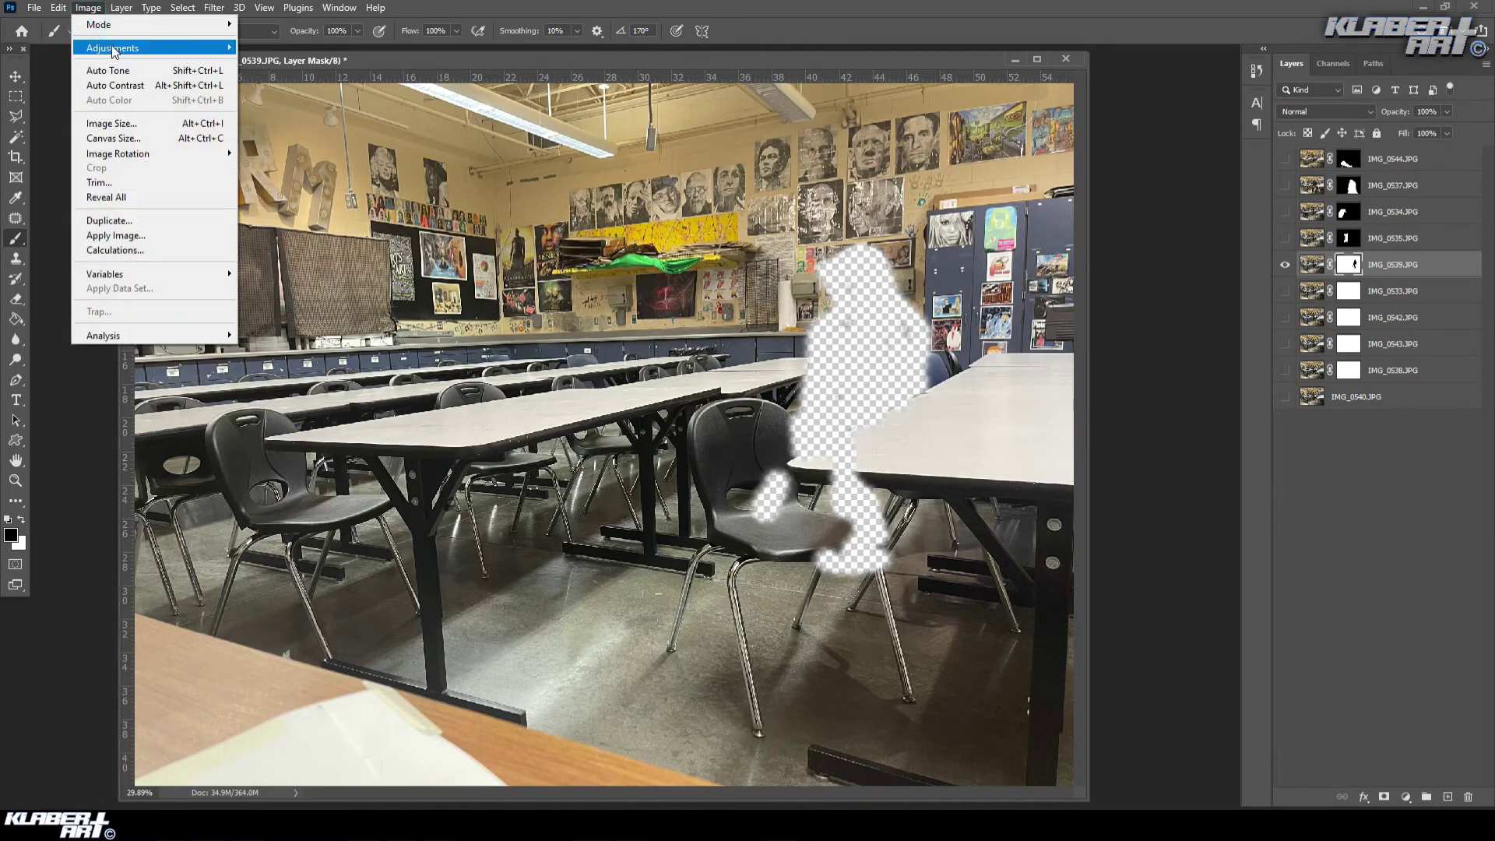
mouse_move(117, 47)
left_click(331, 228)
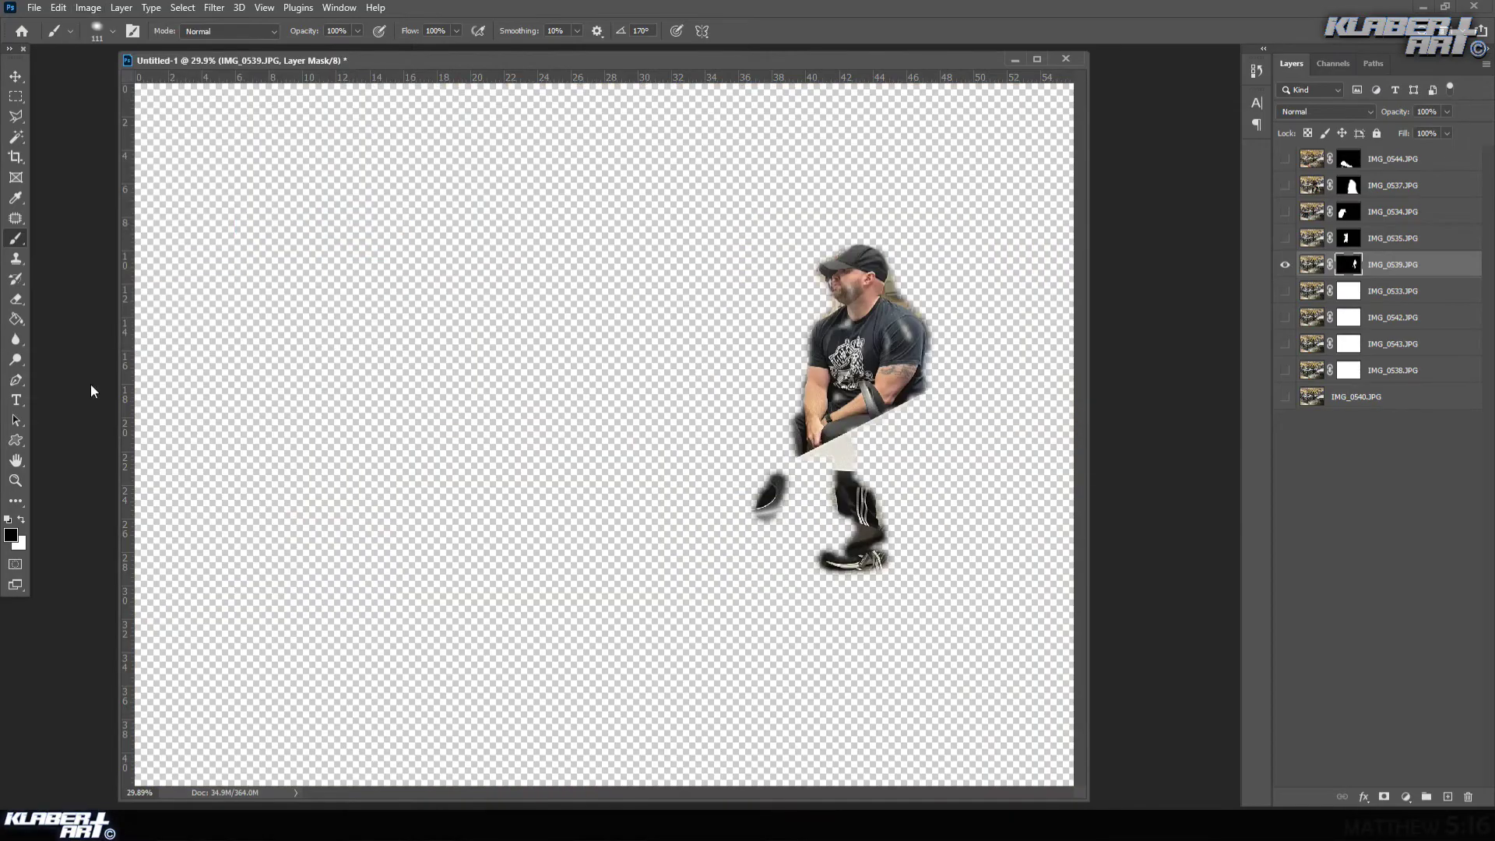
- Paint white on the IMG_0539 mask with the 111 px brush to fill in the man's patchy face, shirt, arms, legs and desk corner
left_click(16, 480)
left_click_drag(800, 253, 958, 494)
left_click(19, 520)
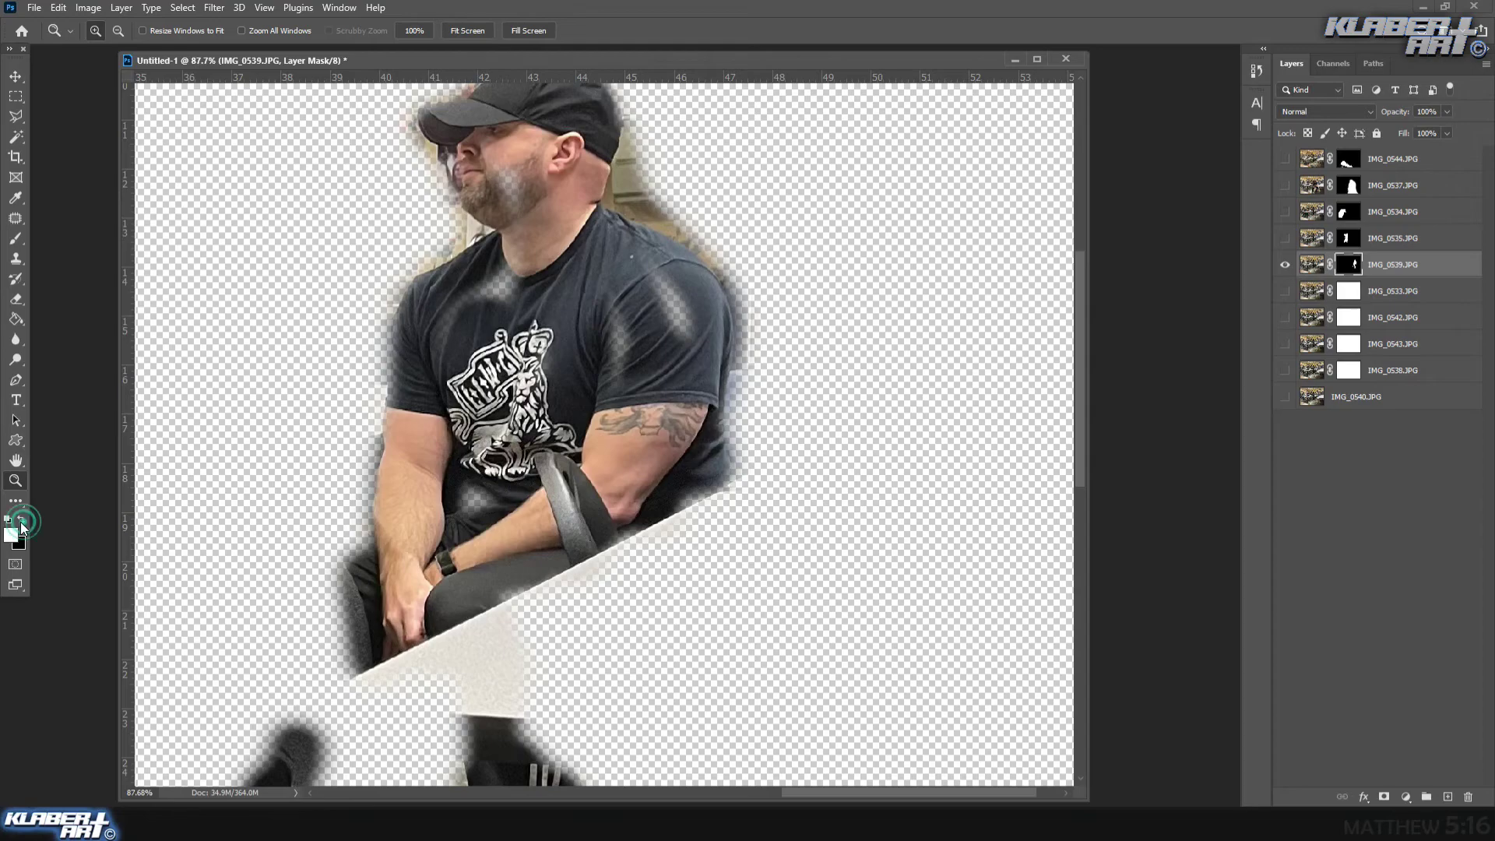
left_click(16, 238)
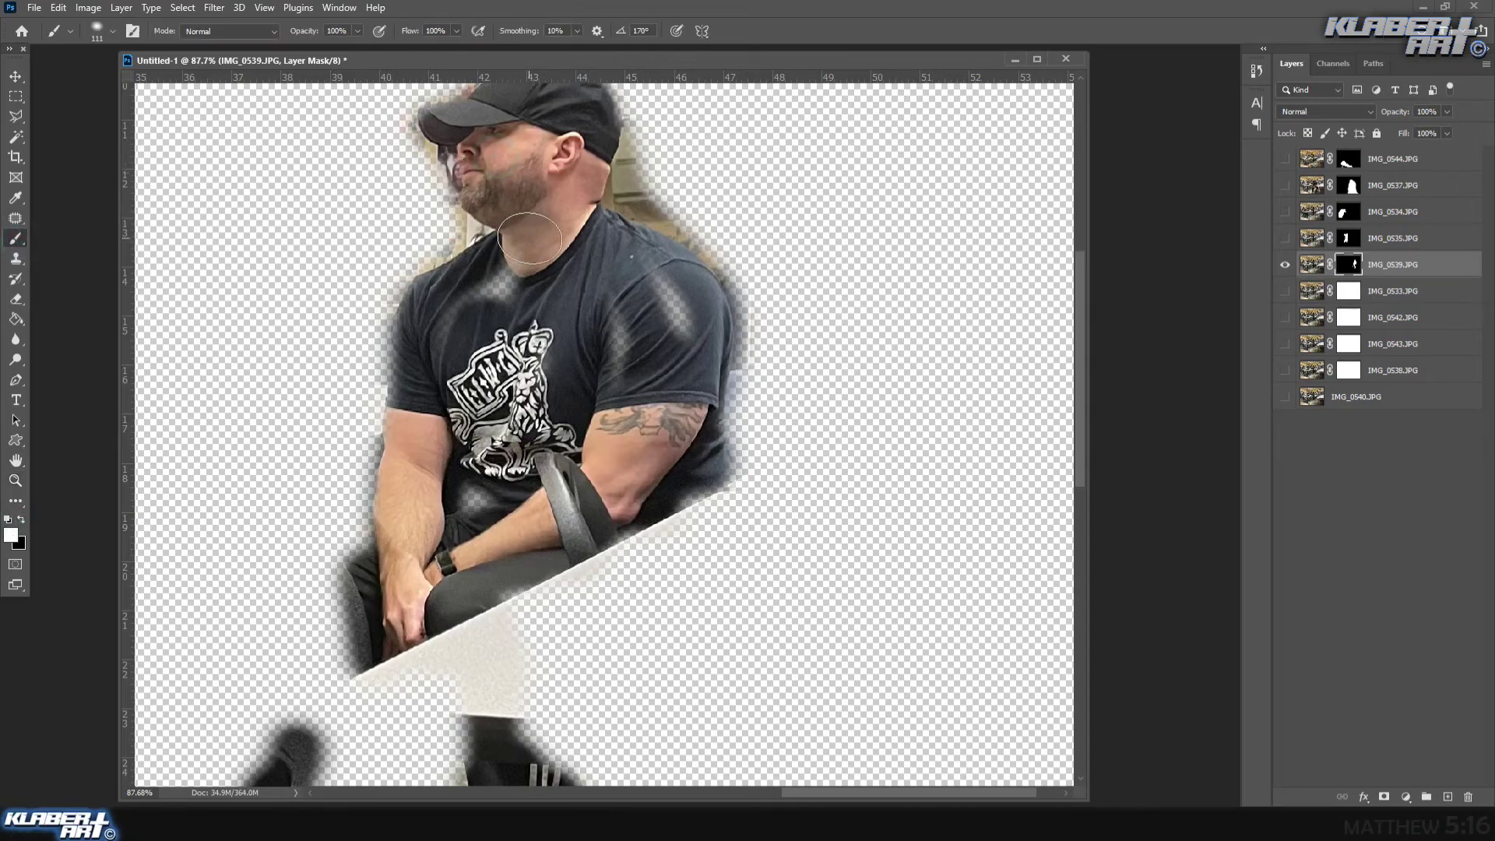
scroll(538, 175, "up", 2)
mouse_move(578, 142)
left_mouse_down()
mouse_move(517, 130)
mouse_move(436, 189)
mouse_move(462, 217)
mouse_move(485, 303)
mouse_move(482, 377)
mouse_move(425, 416)
mouse_move(404, 411)
mouse_move(436, 543)
mouse_move(408, 568)
mouse_move(385, 652)
mouse_move(450, 656)
mouse_move(517, 624)
mouse_move(482, 650)
mouse_move(642, 567)
mouse_move(603, 557)
mouse_move(659, 450)
mouse_move(646, 426)
mouse_move(632, 431)
mouse_move(641, 369)
mouse_move(621, 338)
mouse_move(670, 365)
mouse_move(698, 417)
mouse_move(690, 549)
mouse_move(716, 553)
mouse_move(514, 595)
mouse_move(466, 579)
mouse_move(466, 521)
mouse_move(419, 486)
mouse_move(395, 580)
mouse_move(368, 526)
mouse_move(415, 439)
mouse_move(405, 600)
left_mouse_up()
mouse_move(486, 518)
left_mouse_down()
mouse_move(598, 378)
mouse_move(635, 292)
left_mouse_up()
mouse_move(545, 428)
left_mouse_down()
mouse_move(497, 356)
mouse_move(517, 388)
mouse_move(520, 469)
mouse_move(488, 594)
mouse_move(447, 553)
mouse_move(369, 617)
mouse_move(415, 528)
mouse_move(341, 584)
mouse_move(434, 479)
mouse_move(437, 547)
mouse_move(467, 542)
mouse_move(413, 623)
left_mouse_up()
mouse_move(676, 595)
left_mouse_down()
mouse_move(548, 363)
mouse_move(534, 444)
mouse_move(468, 545)
mouse_move(564, 543)
mouse_move(627, 518)
mouse_move(615, 389)
mouse_move(529, 307)
mouse_move(472, 265)
mouse_move(460, 312)
mouse_move(412, 297)
mouse_move(393, 311)
mouse_move(534, 217)
left_mouse_up()
scroll(534, 217, "up", 5)
scroll(493, 231, "right", 1)
scroll(492, 232, "up", 3)
scroll(492, 231, "right", 1)
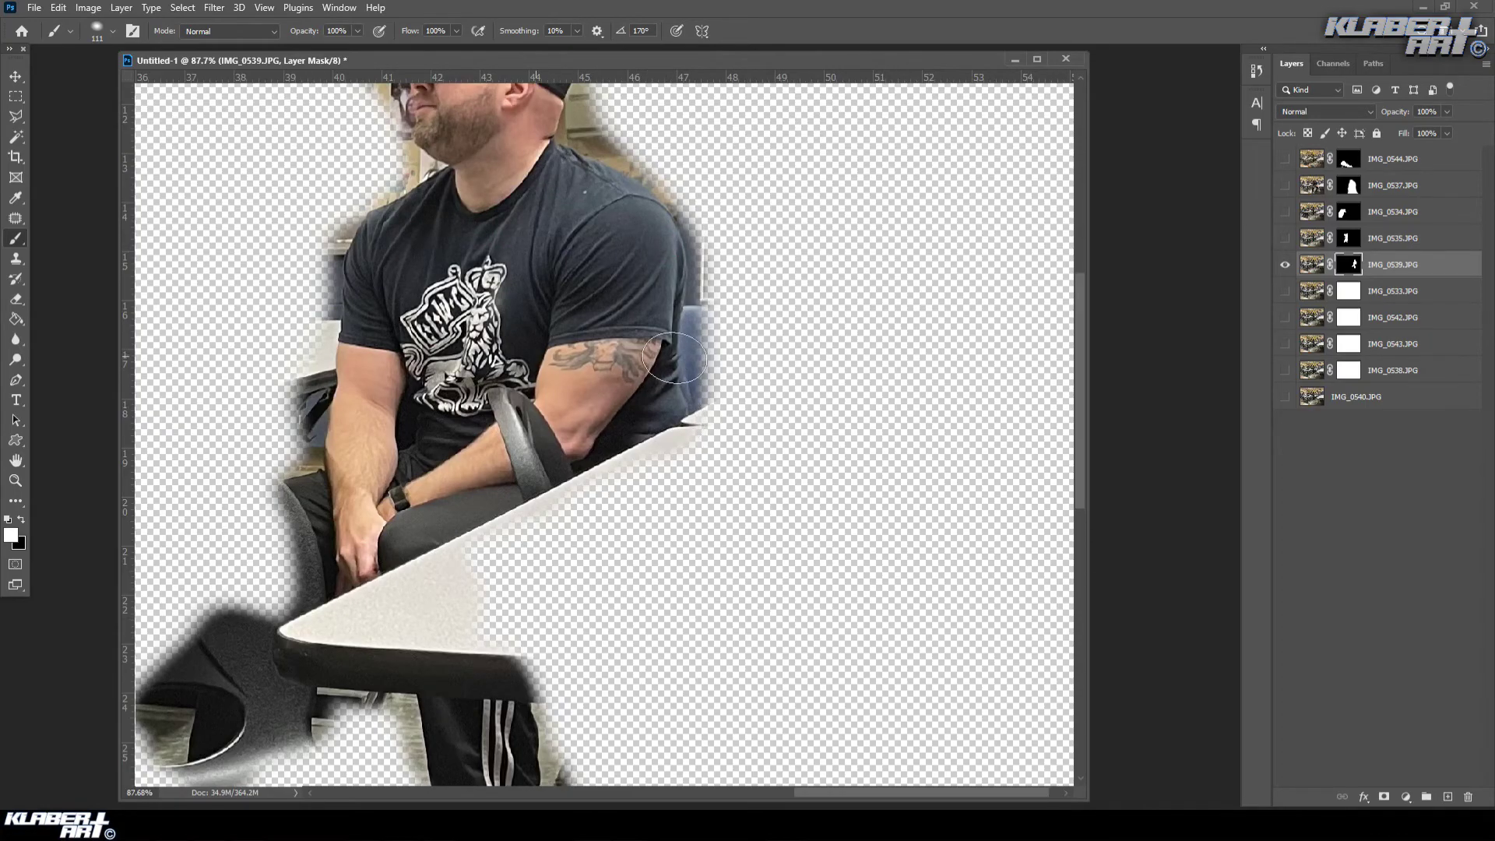
left_click(264, 8)
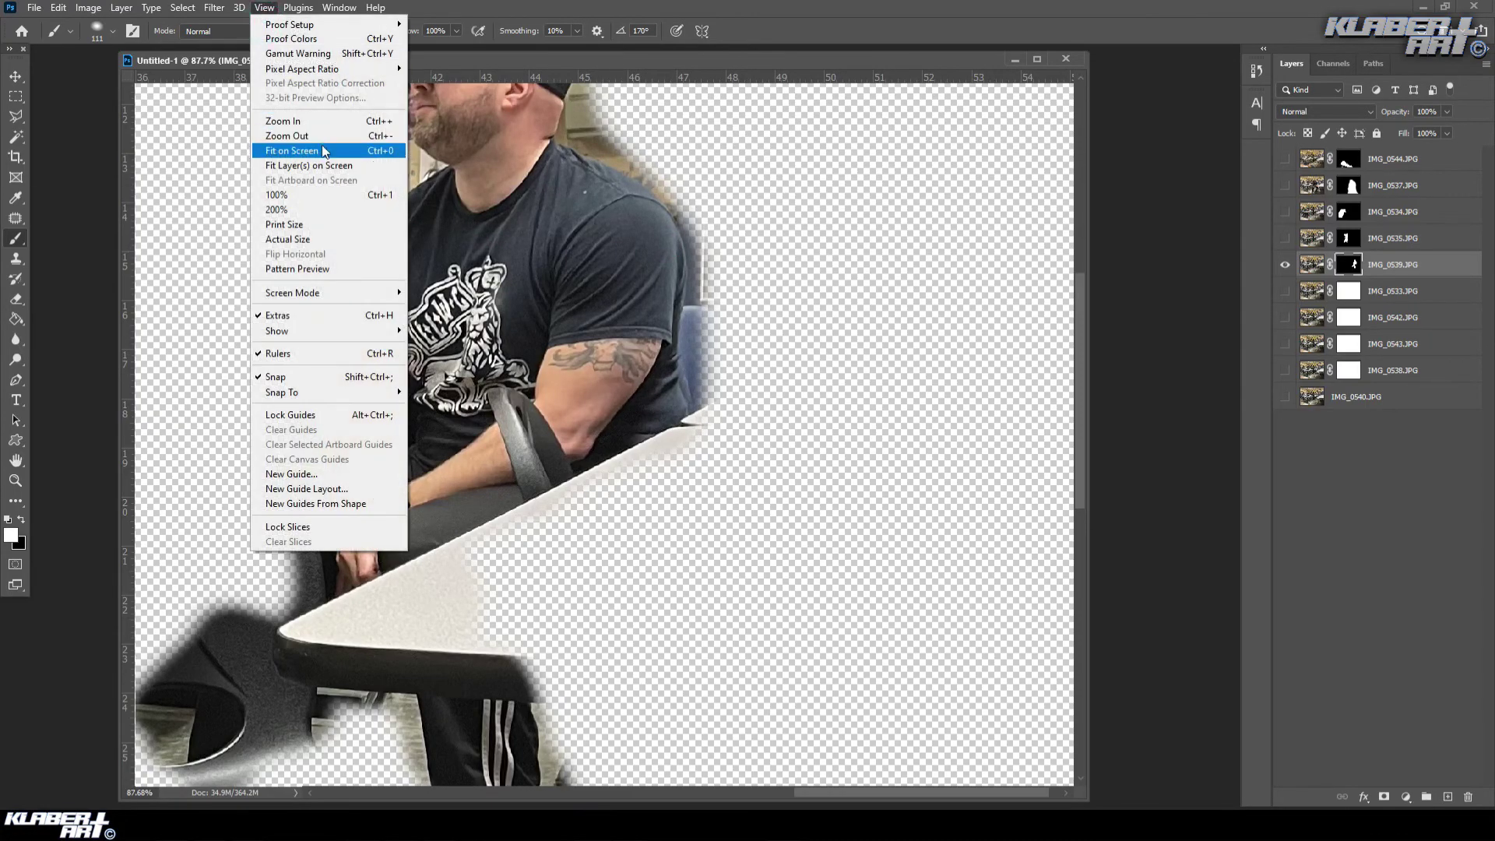
left_click(316, 145)
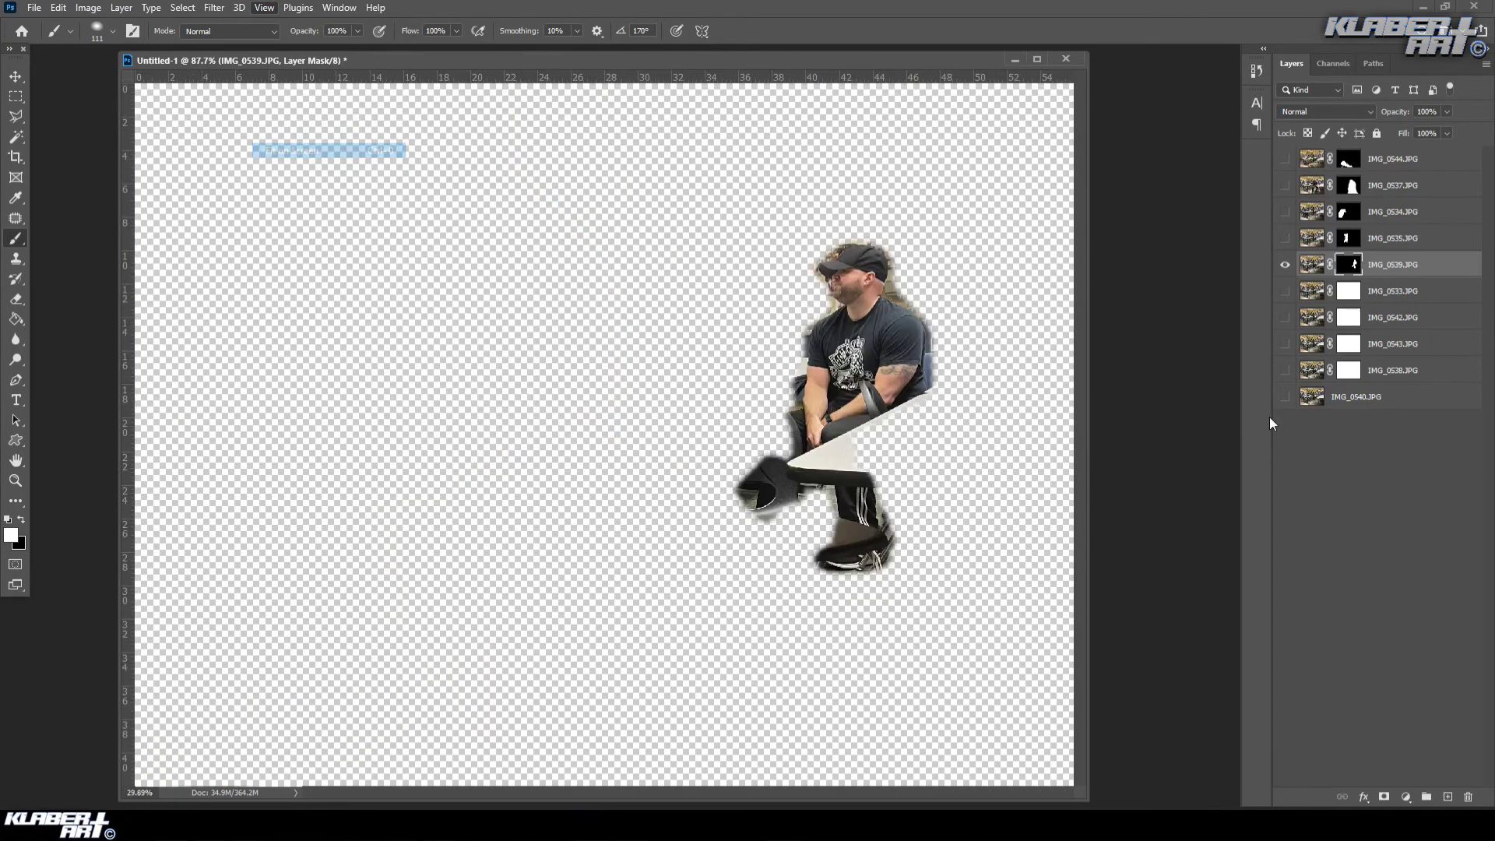
- Show the IMG_0544, IMG_0537, IMG_0534, IMG_0535 and IMG_0540 layers together with IMG_0539
left_click(1285, 159)
left_click(1285, 186)
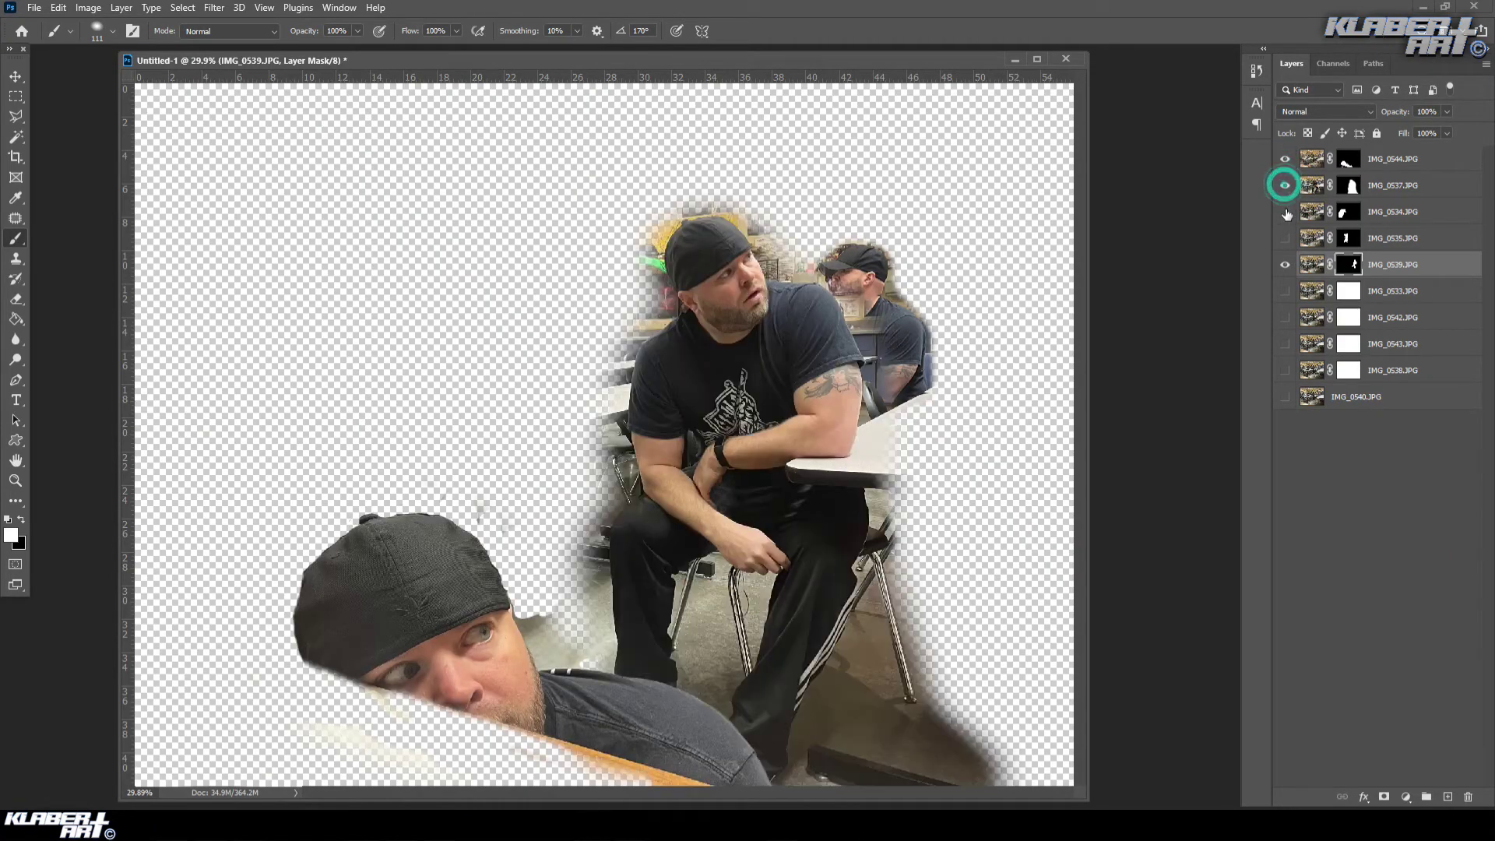
left_click(1286, 212)
left_click(1285, 239)
left_click(1285, 397)
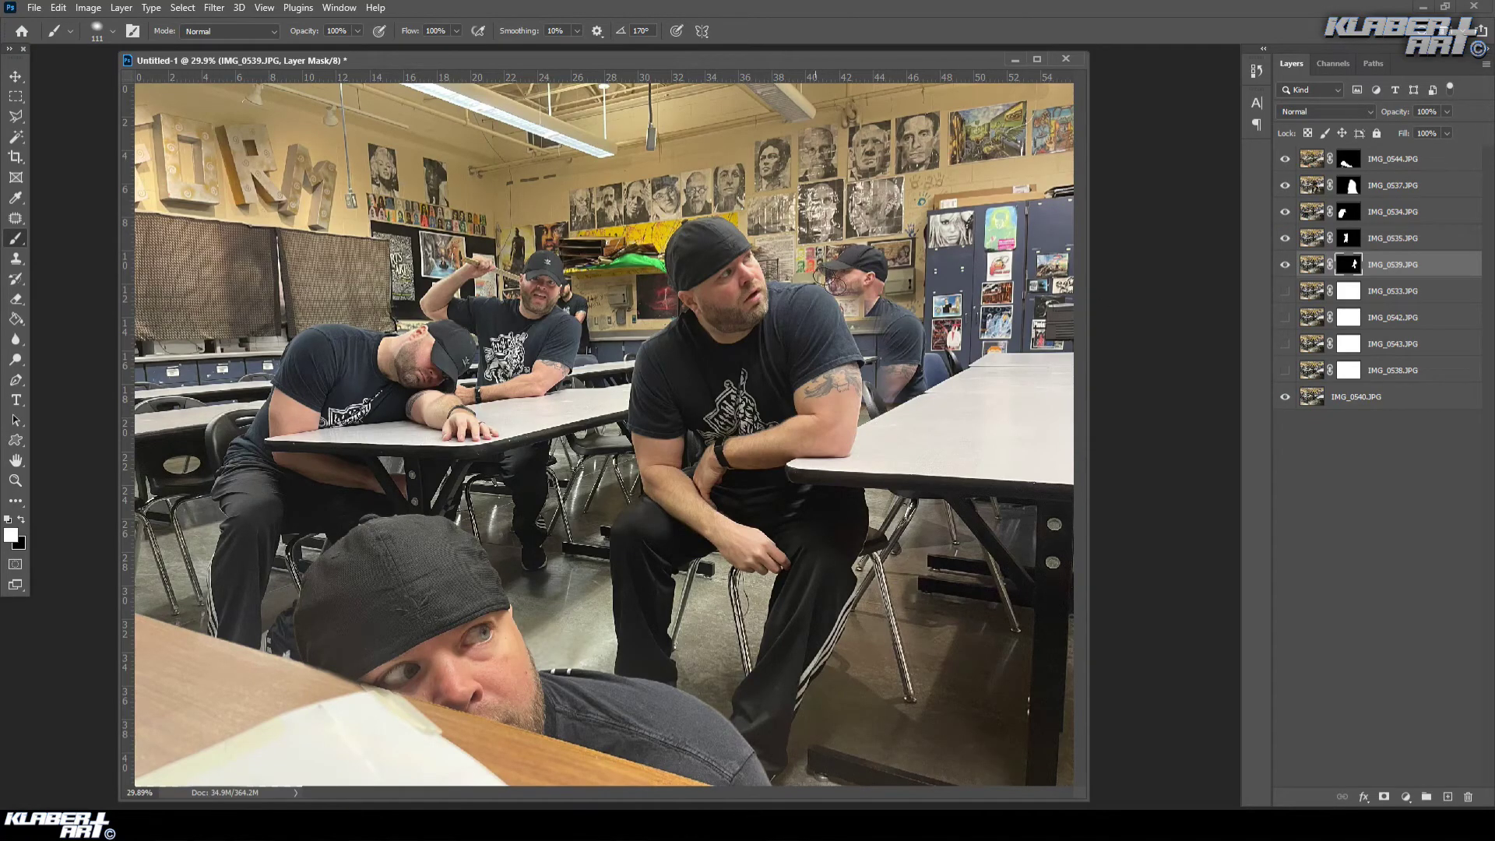
- Compare the composite with and without the IMG_0537 layer to check its overlap with IMG_0539, and target the IMG_0537 mask
left_click(1286, 191)
left_click(1285, 191)
left_click(1286, 190)
left_click(1285, 191)
left_click(1285, 190)
left_click(1285, 191)
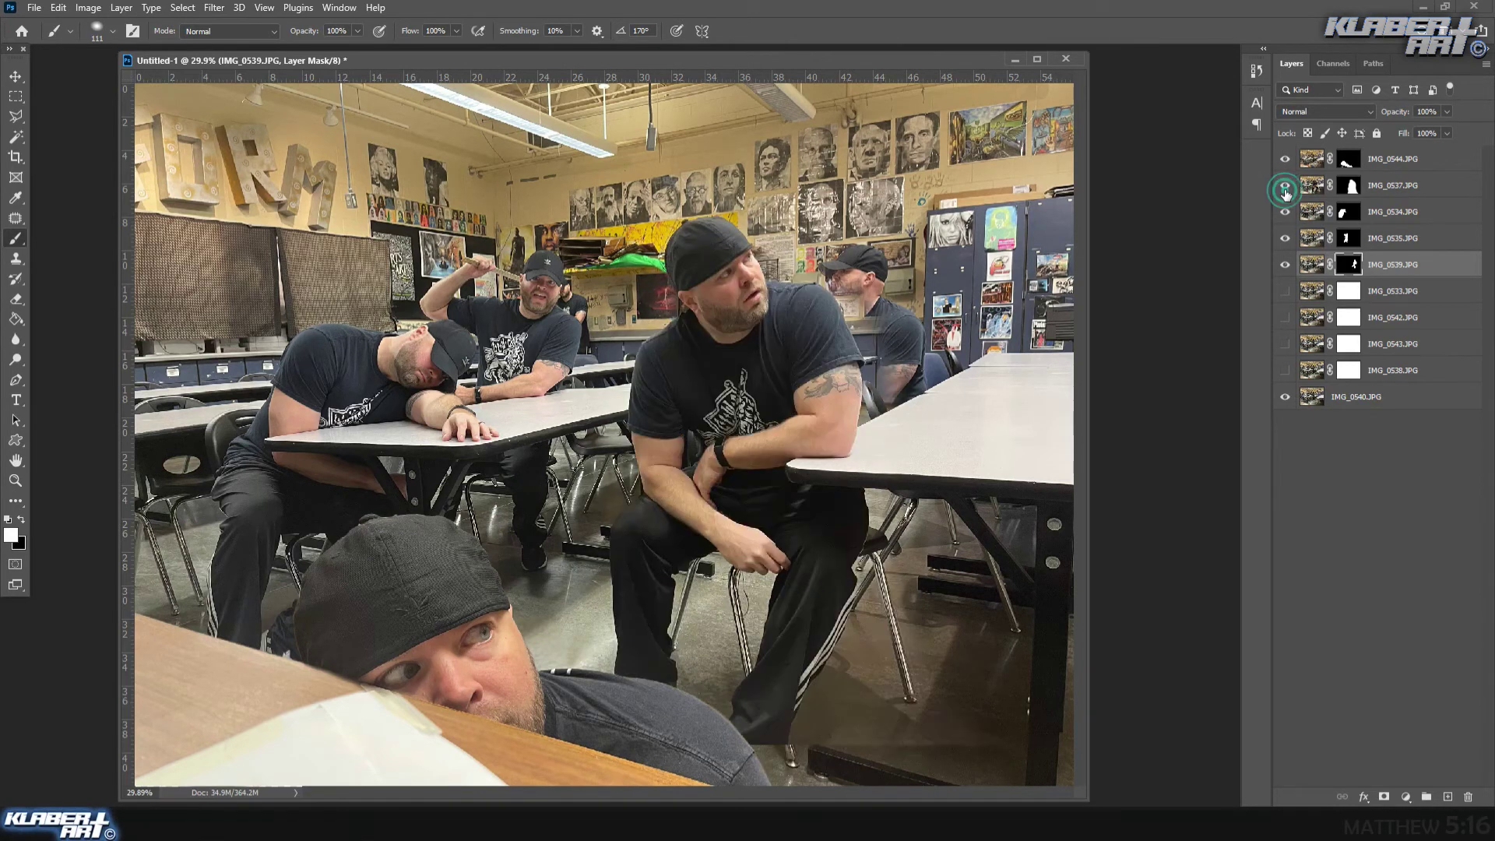
left_click(1352, 189)
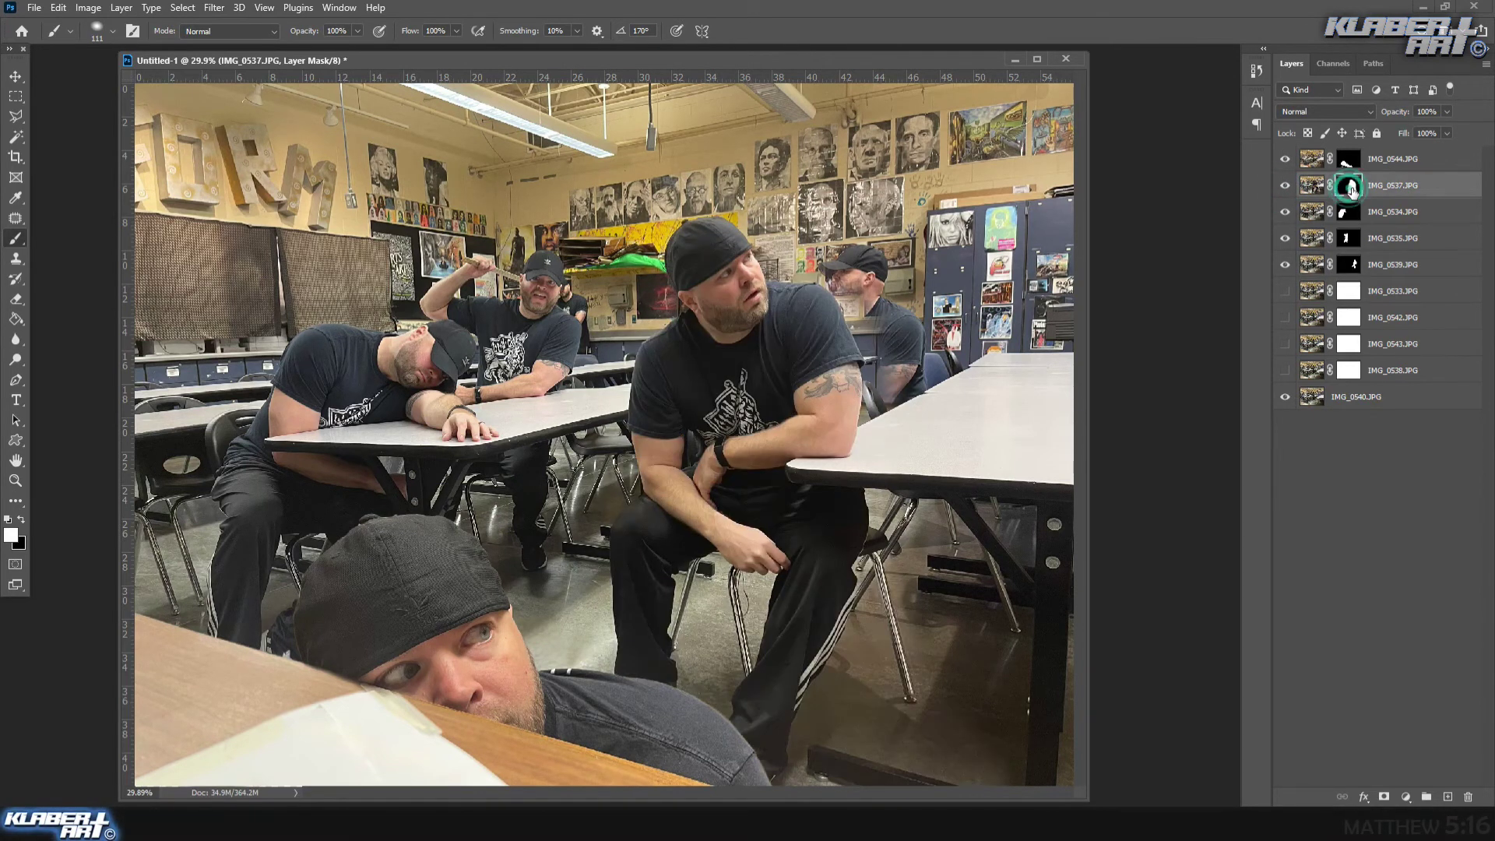
- Paint black on the IMG_0537 mask with a 55 px brush to uncover the rear man's face, neck, shirt and forearm
left_click(15, 481)
left_click_drag(783, 261, 933, 506)
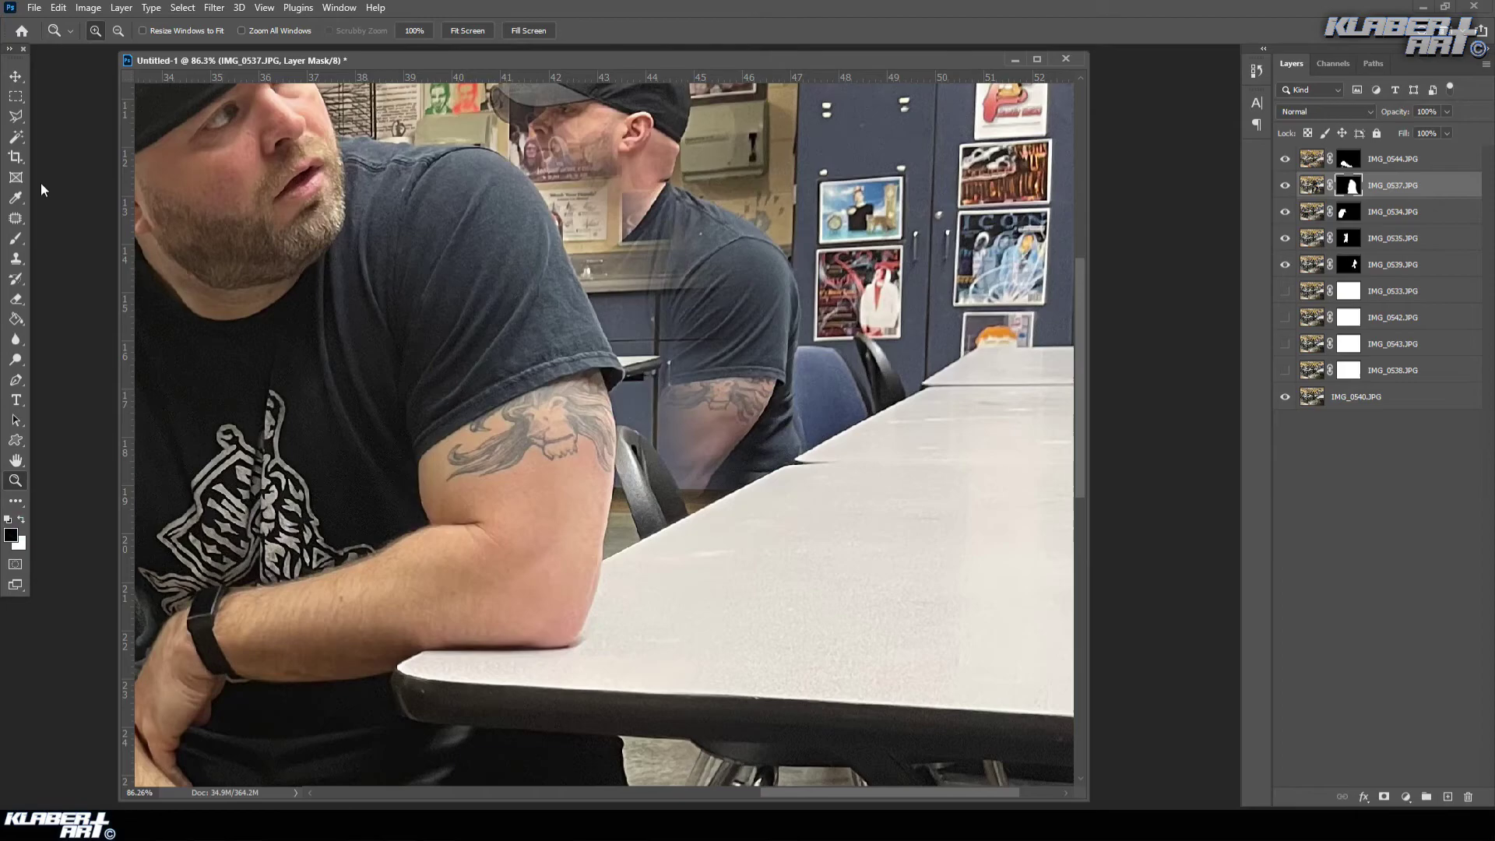
left_click(16, 238)
left_click(94, 31)
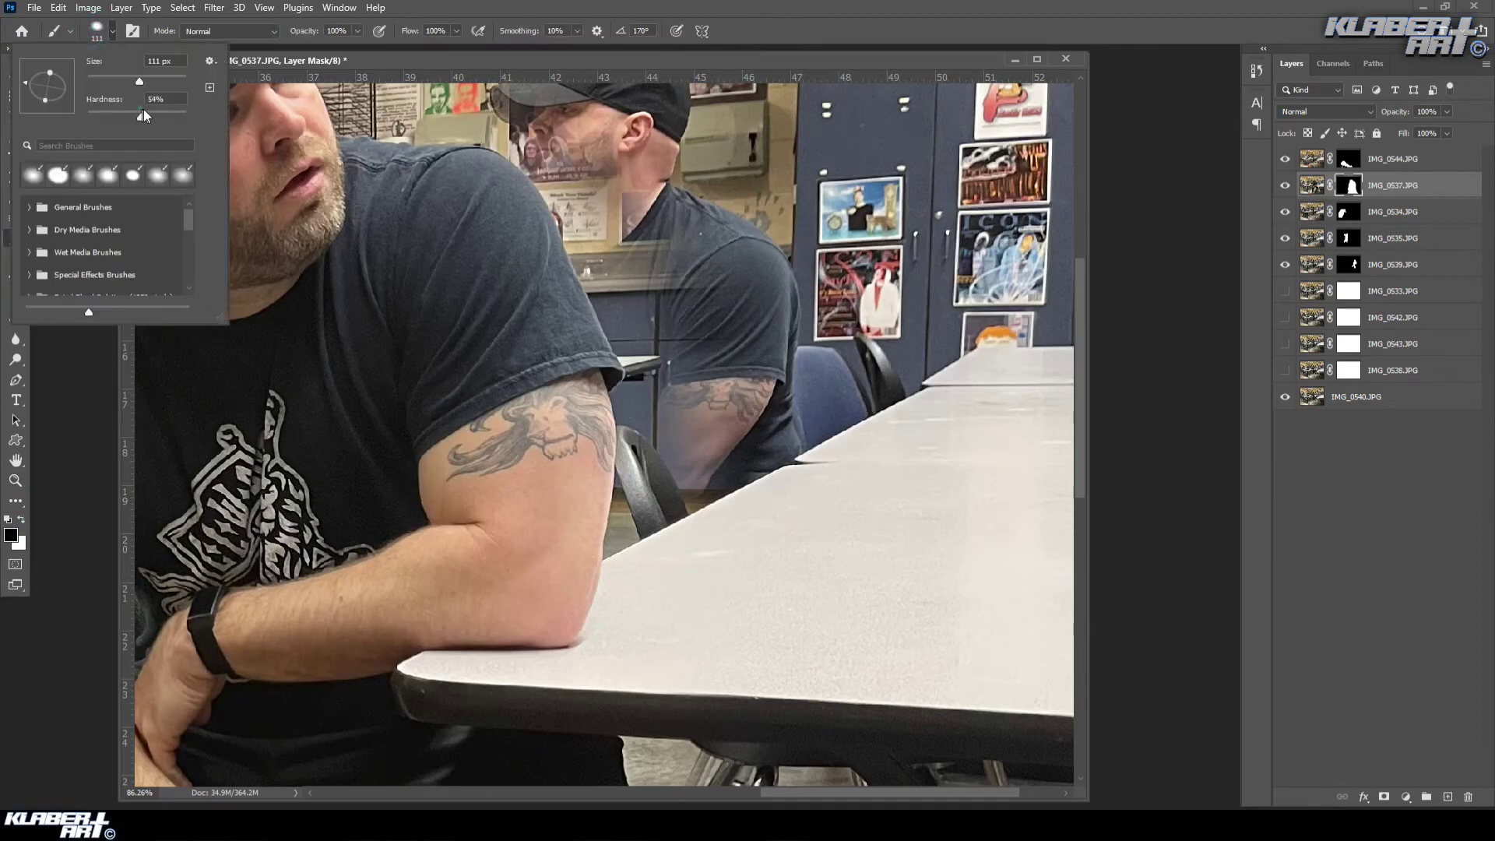
left_click_drag(111, 76, 114, 77)
left_click(581, 241)
left_click_drag(579, 242, 605, 290)
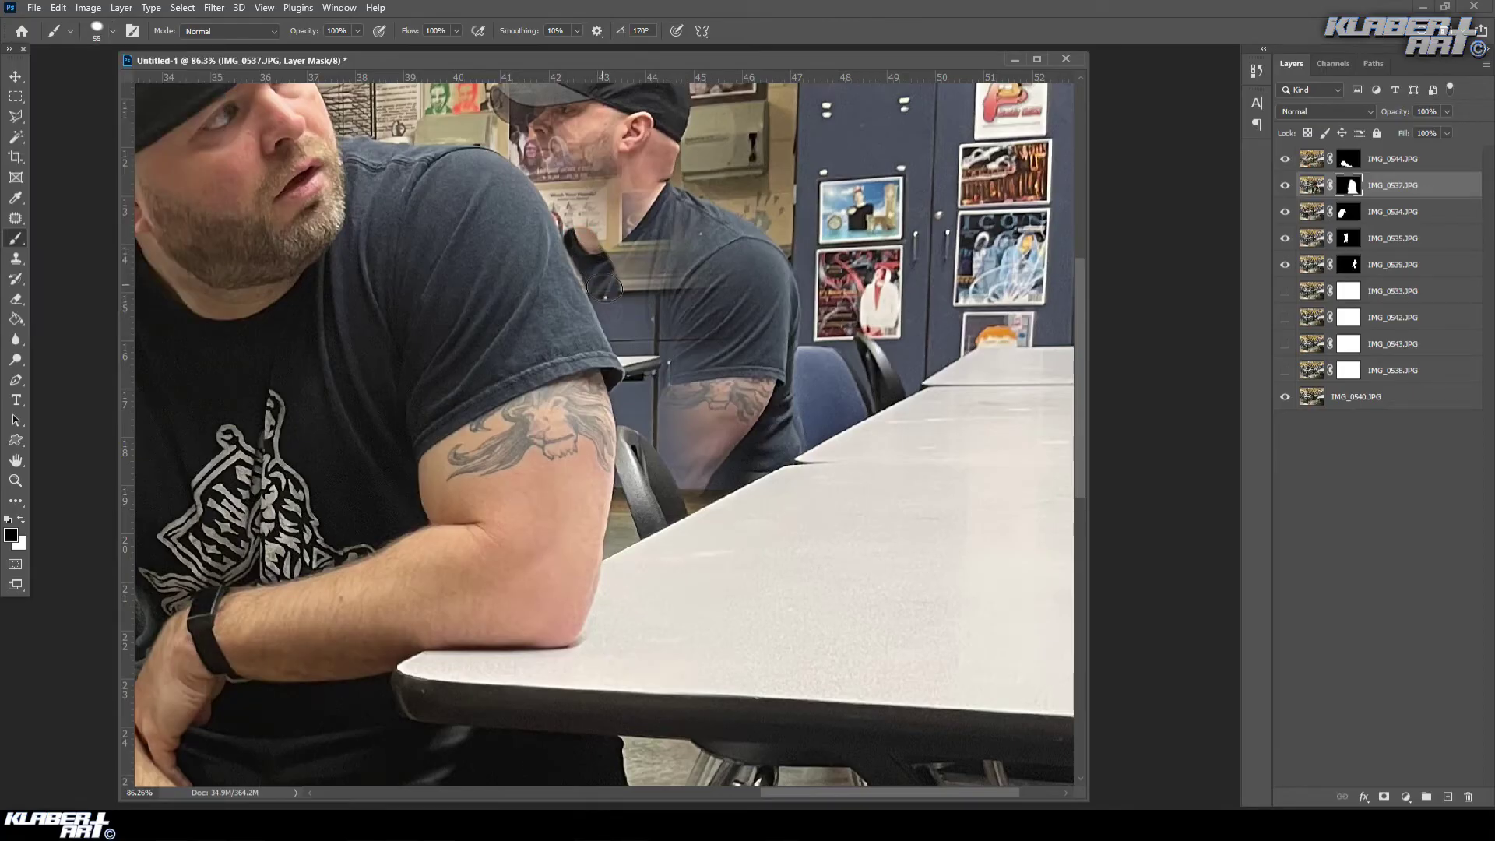
mouse_move(638, 362)
left_mouse_down()
mouse_move(628, 399)
mouse_move(665, 389)
mouse_move(680, 405)
mouse_move(685, 392)
mouse_move(692, 418)
mouse_move(743, 422)
mouse_move(697, 332)
mouse_move(656, 344)
mouse_move(652, 289)
mouse_move(608, 262)
mouse_move(732, 296)
mouse_move(597, 222)
left_mouse_up()
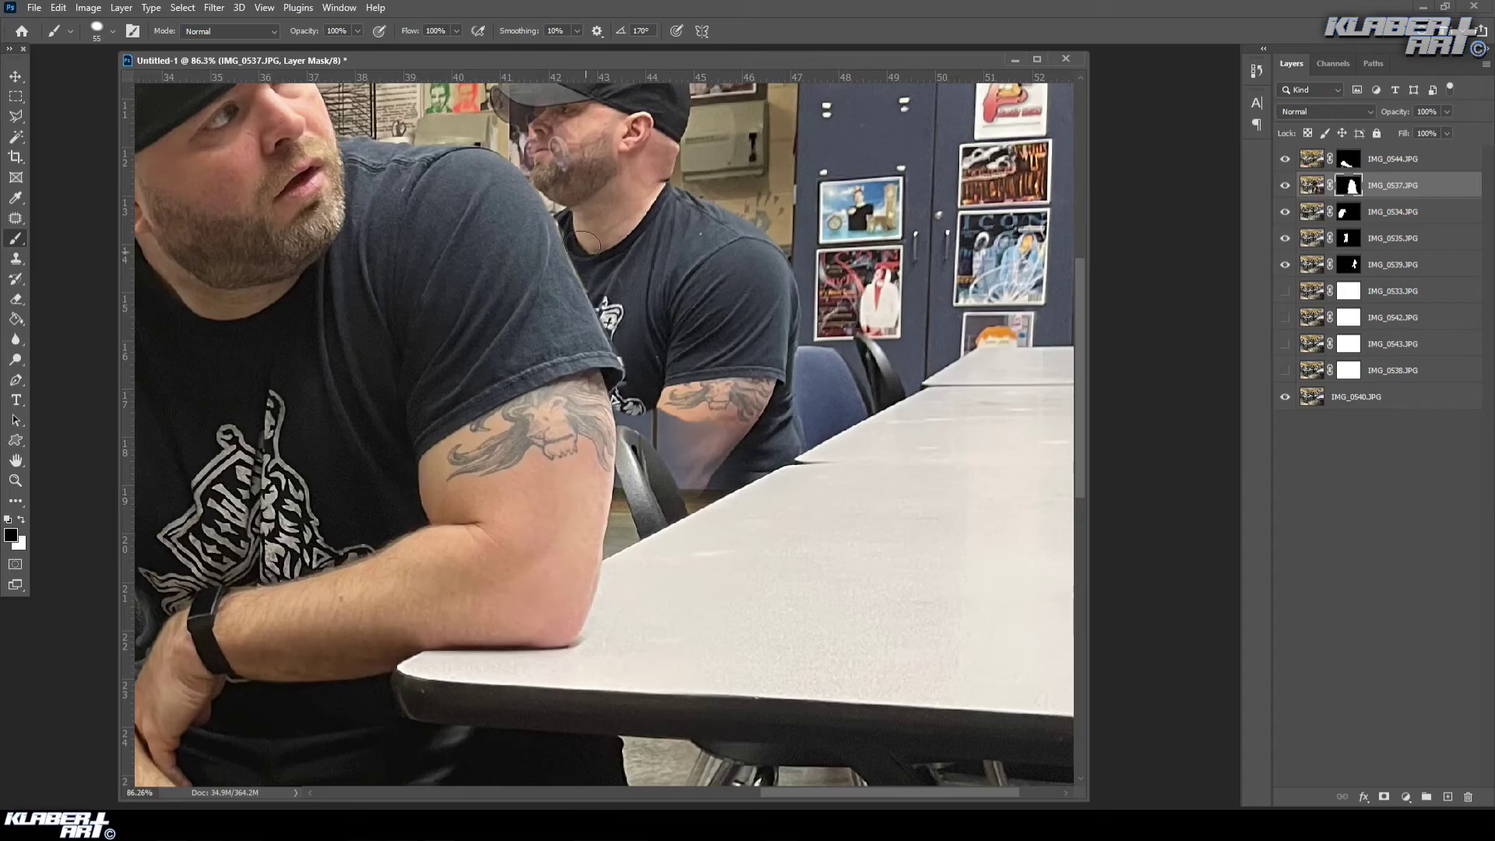
left_click_drag(585, 188, 581, 154)
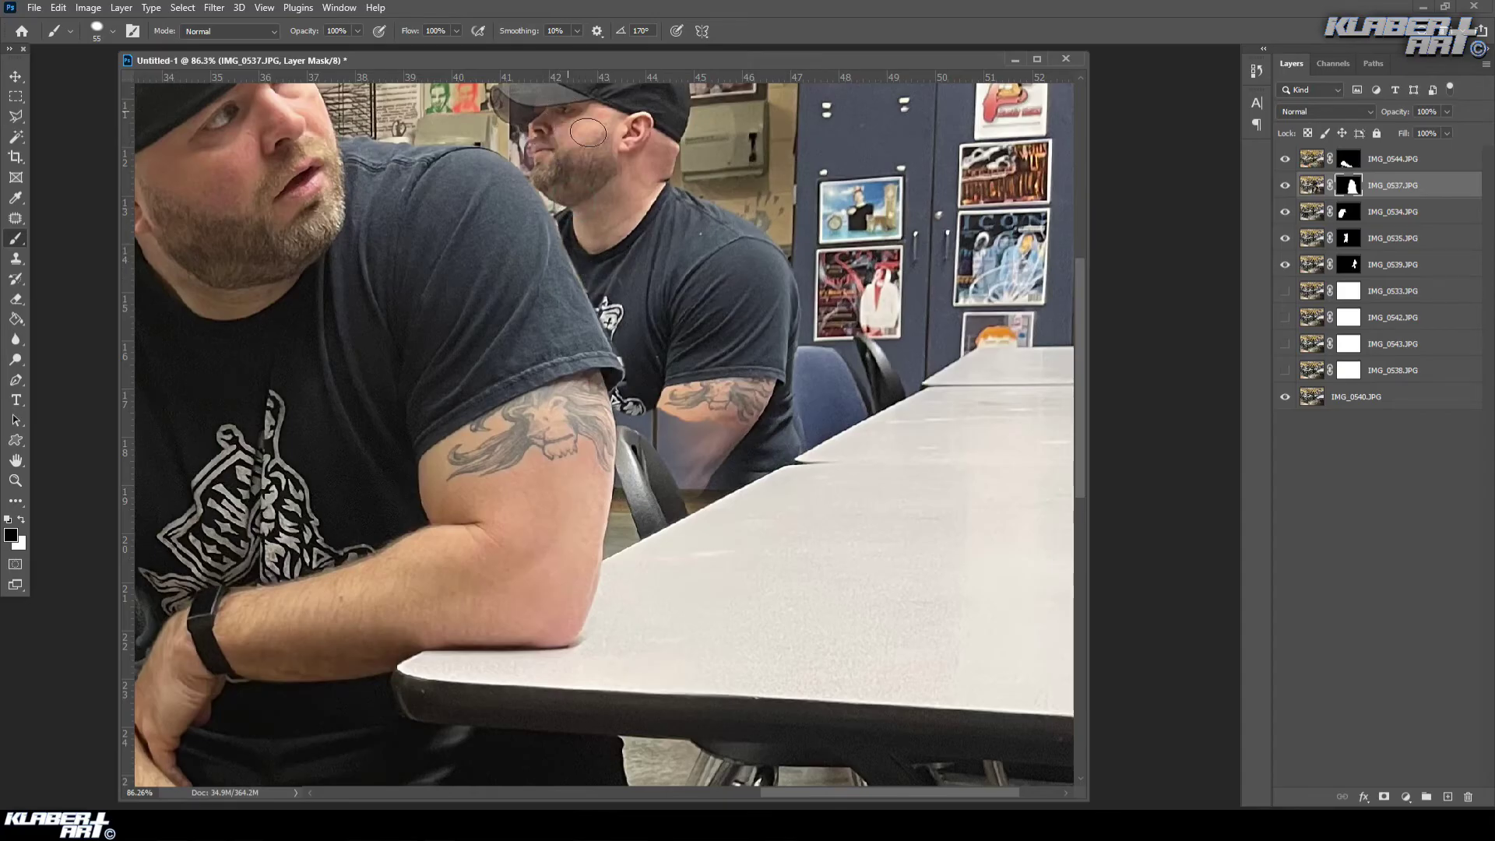
scroll(544, 133, "up", 2)
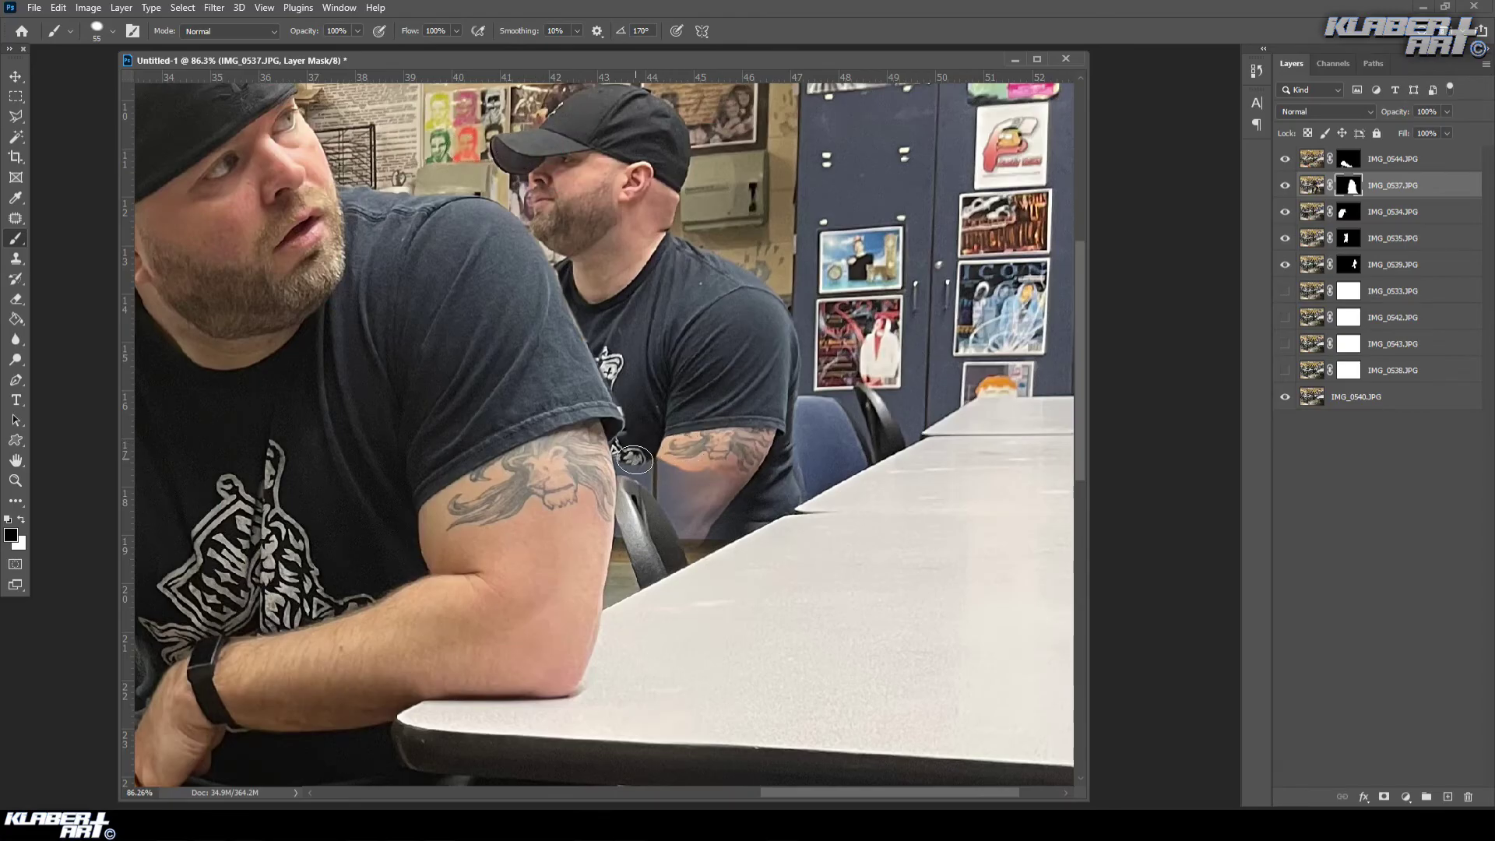
mouse_move(633, 465)
left_mouse_down()
mouse_move(649, 500)
mouse_move(693, 516)
mouse_move(725, 500)
mouse_move(688, 537)
left_mouse_up()
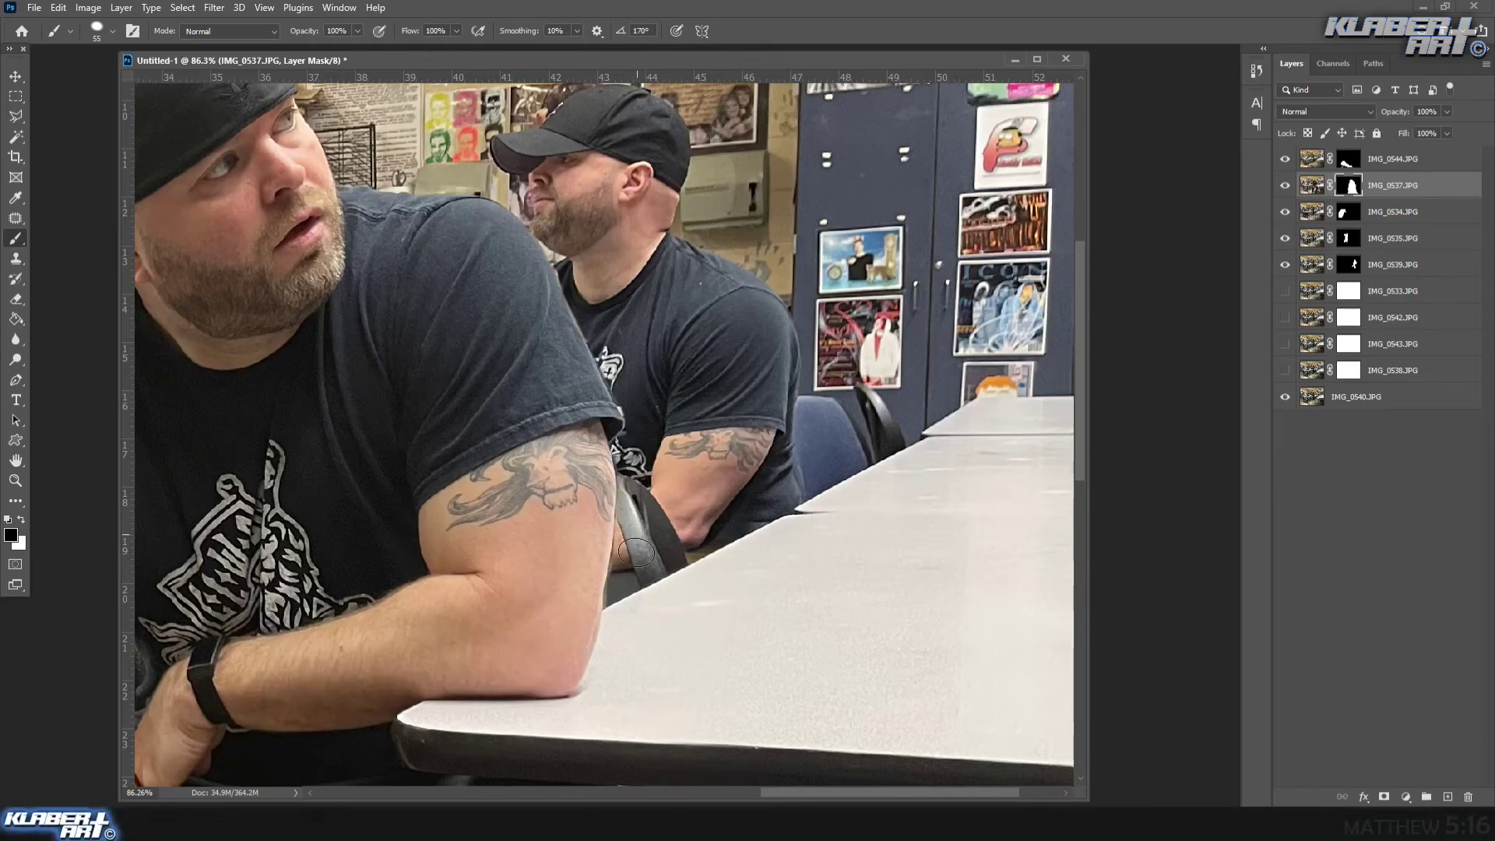
- Clean up the IMG_0537 mask in black along the front man's forearm, around the chair back and table edge
left_click(15, 481)
left_click_drag(589, 533, 779, 677)
scroll(230, 312, "up", 2)
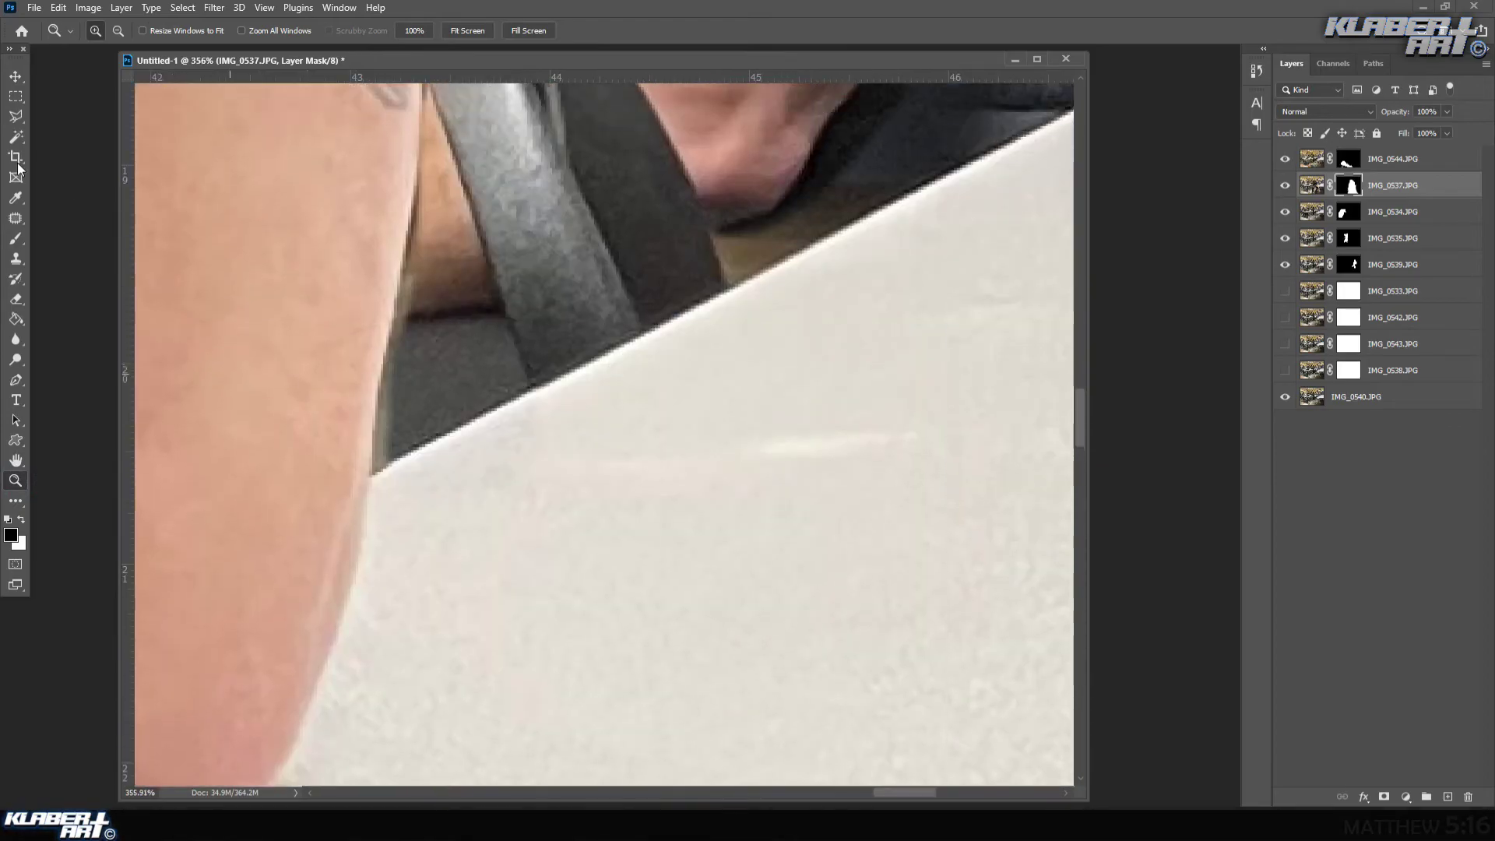
left_click(16, 239)
left_click(454, 444)
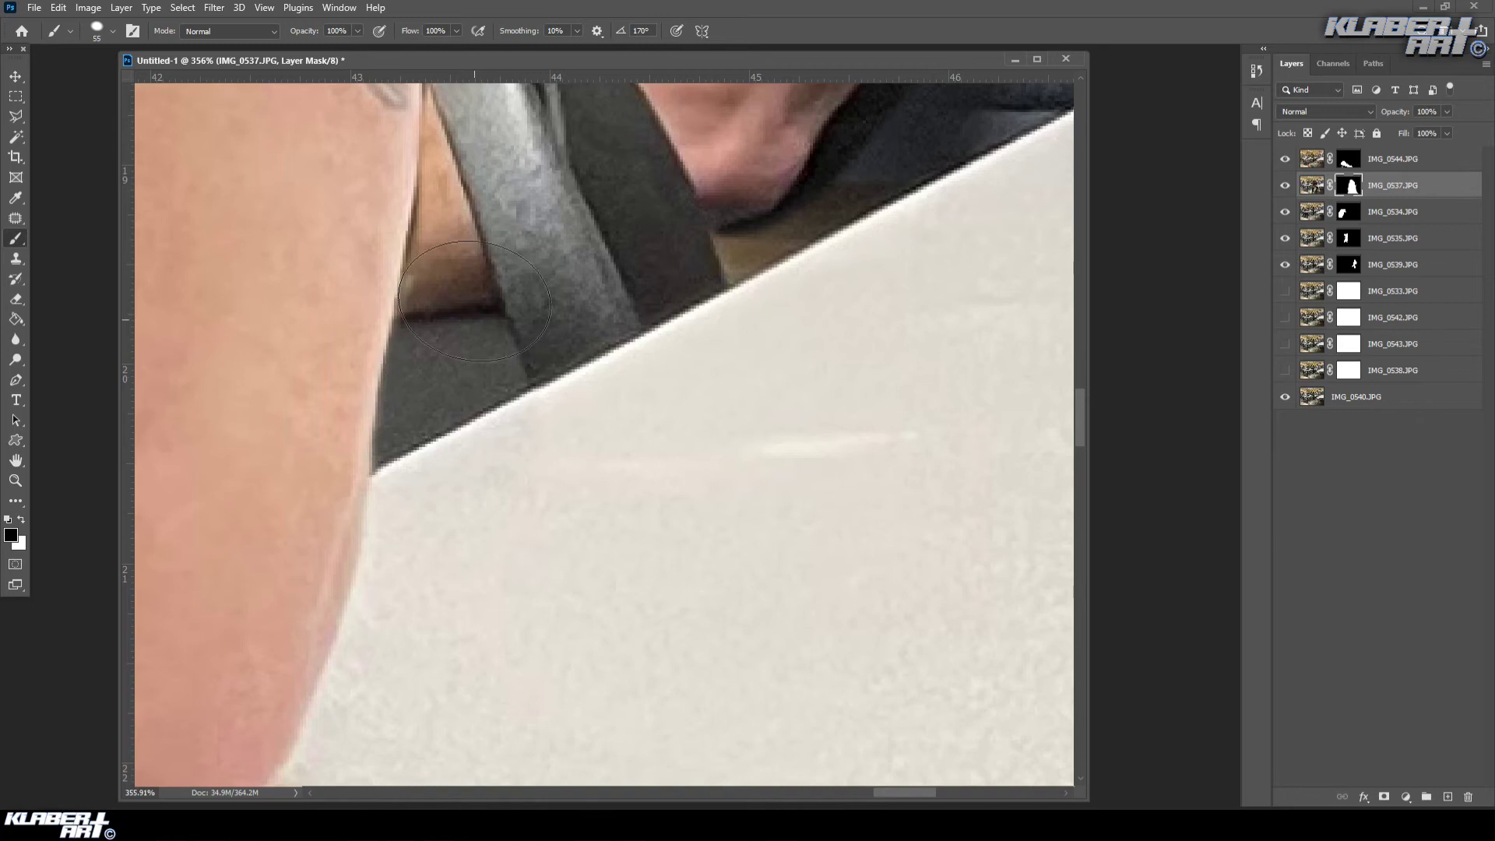
left_click(488, 260)
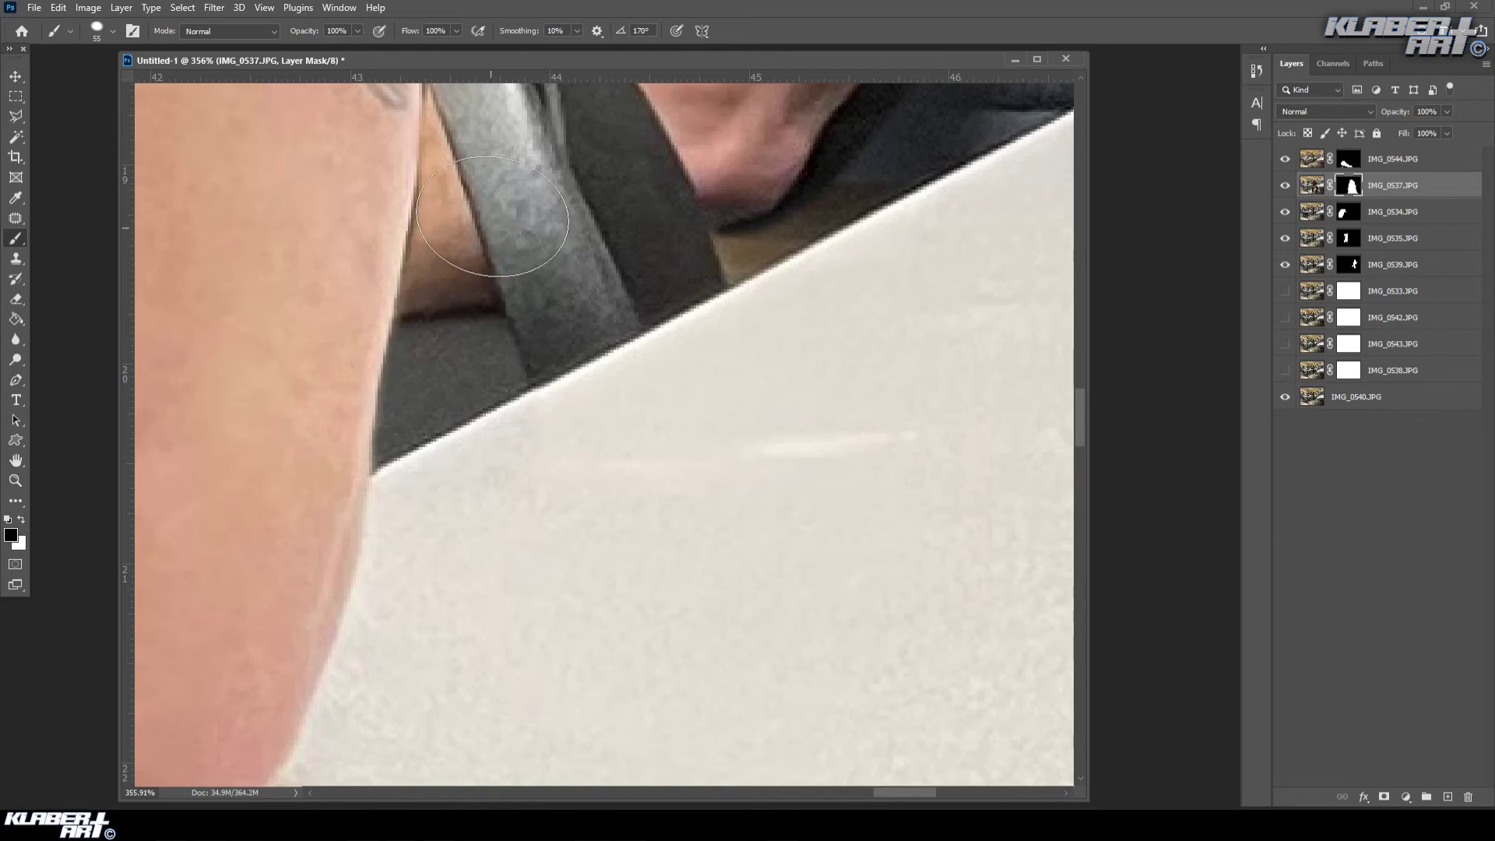
scroll(506, 249, "up", 5)
left_click(524, 276)
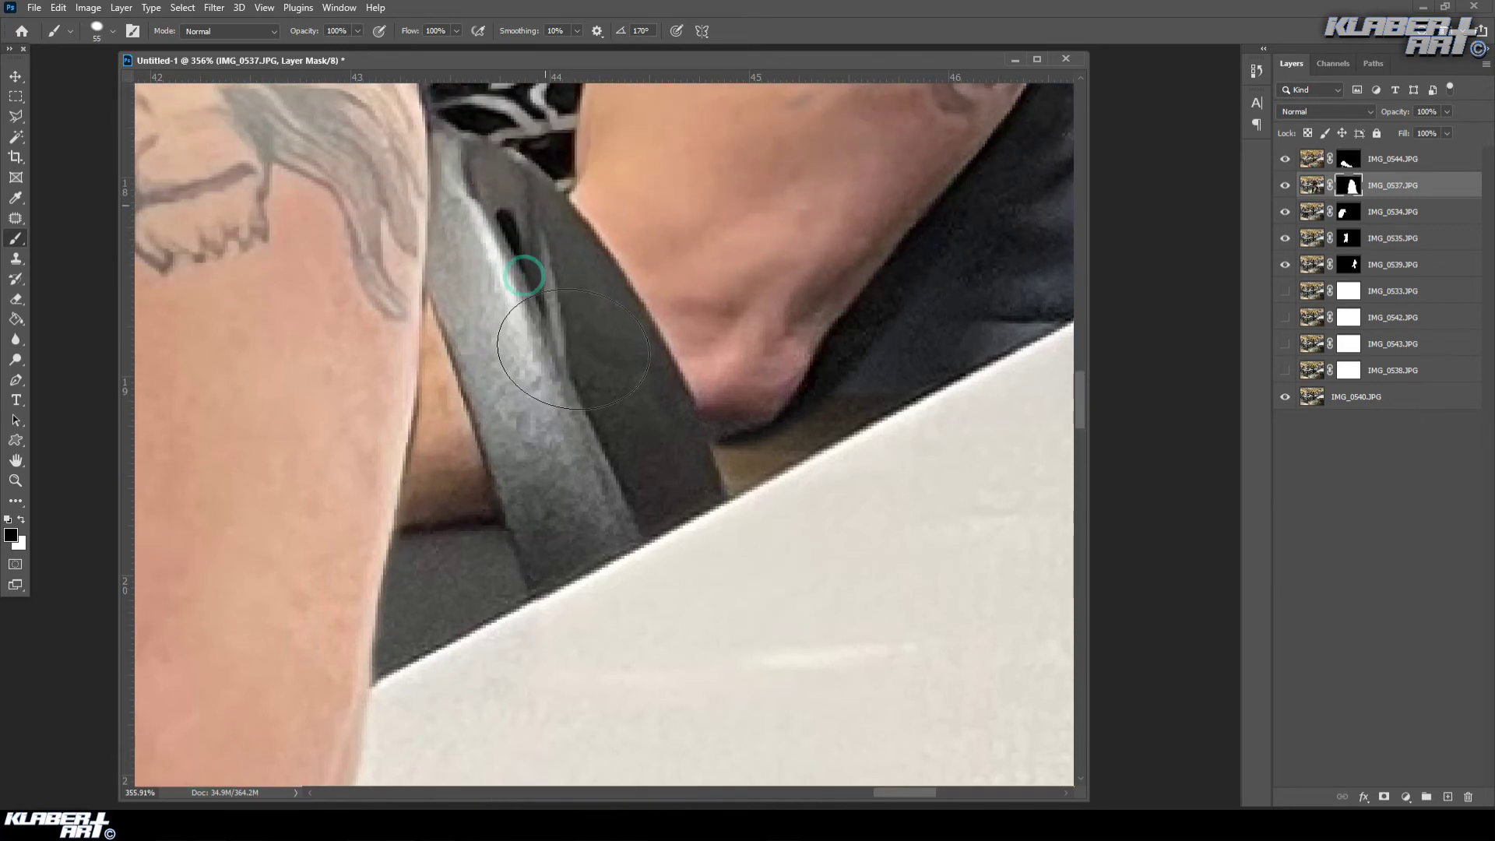
left_click(485, 471)
left_click(493, 423)
left_click(496, 405)
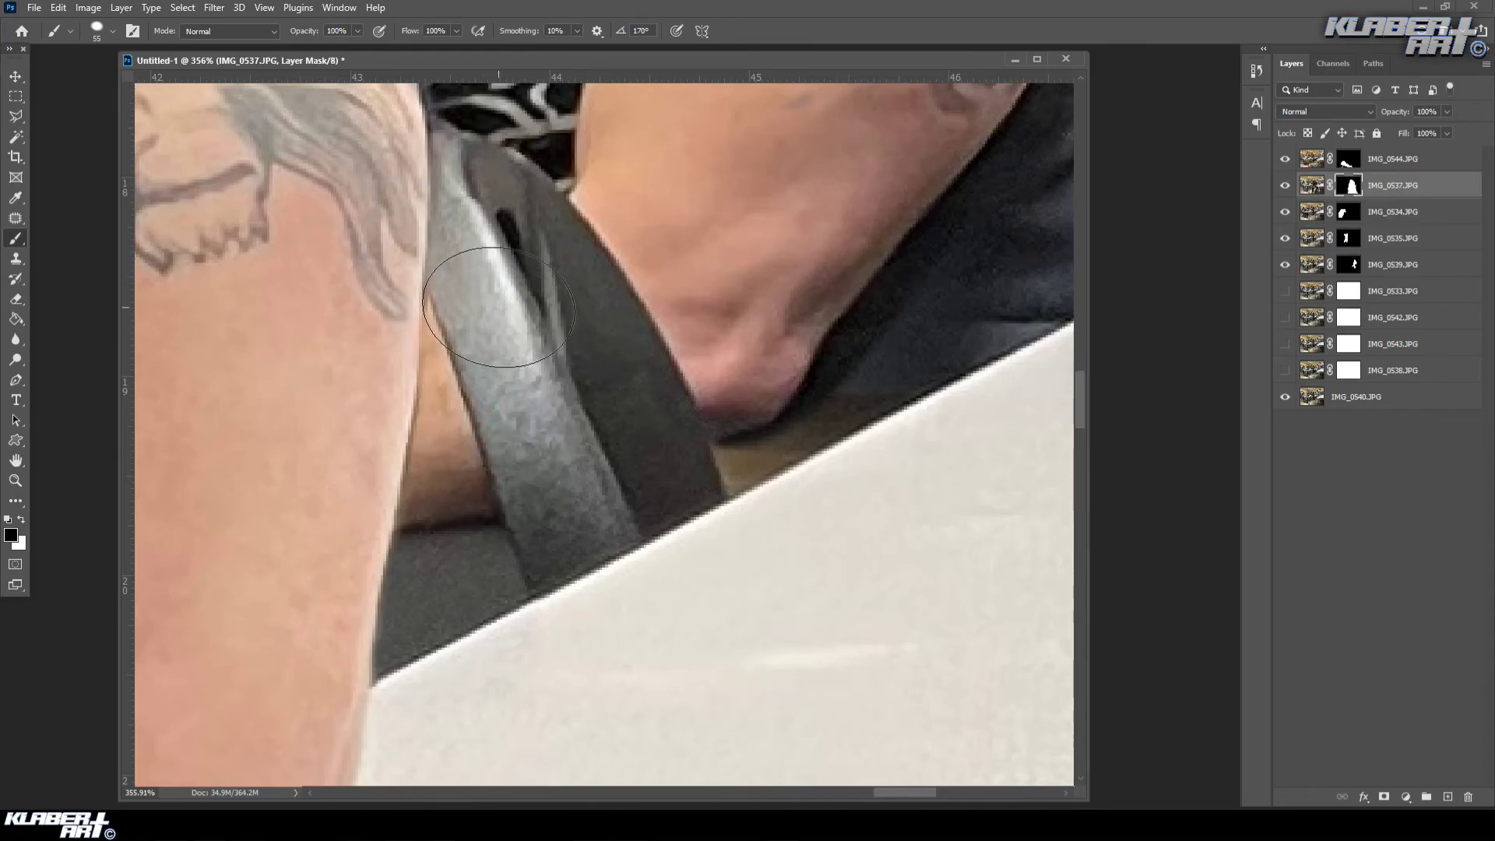
- Refine the IMG_0537 mask along the front man's sleeve, uncovering the rear man's shirt print and chest beside it
scroll(506, 269, "up", 4)
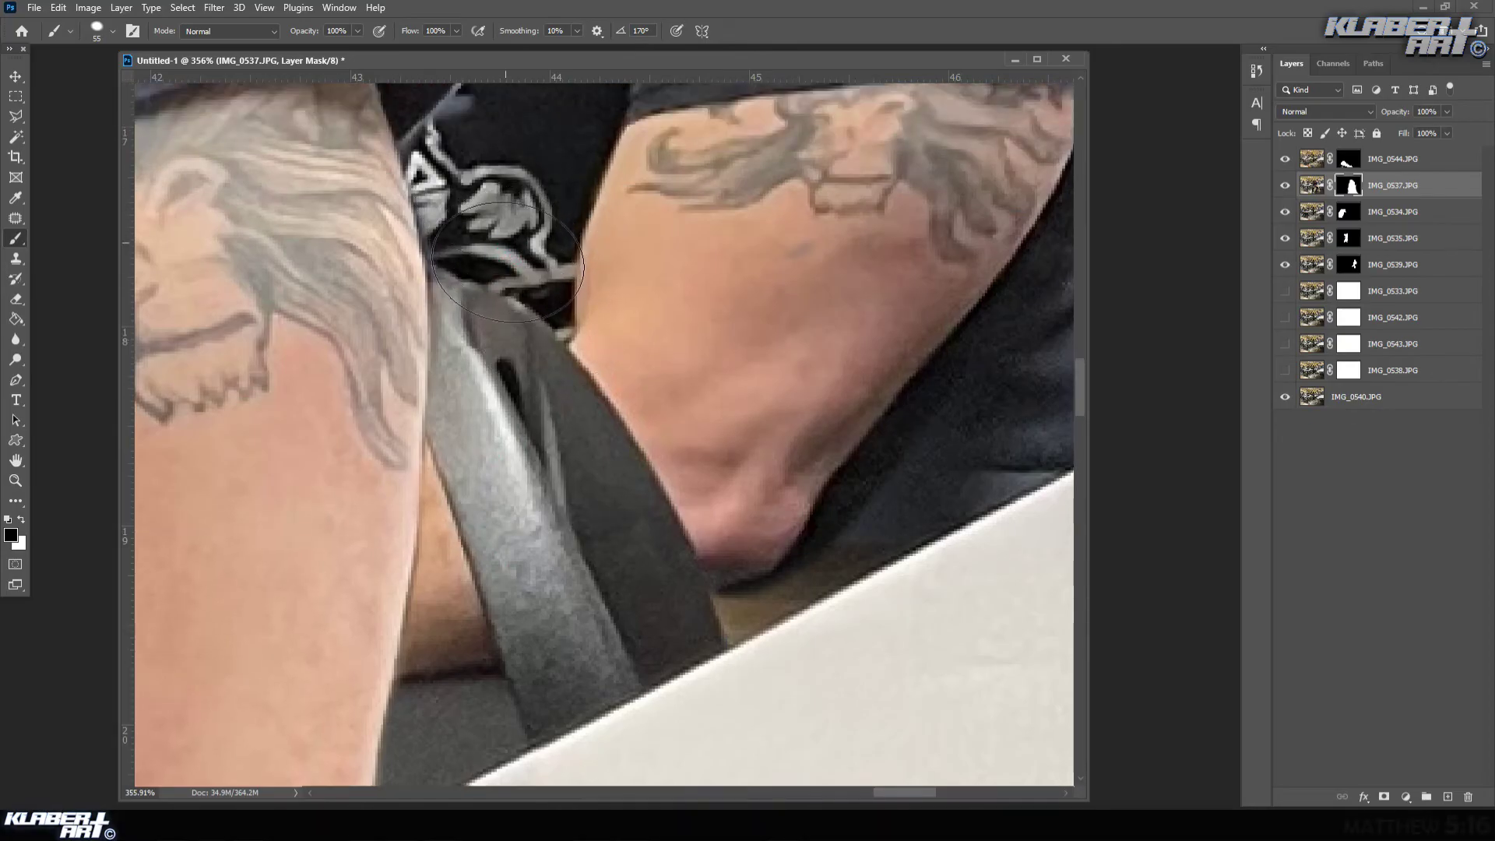
scroll(504, 265, "up", 4)
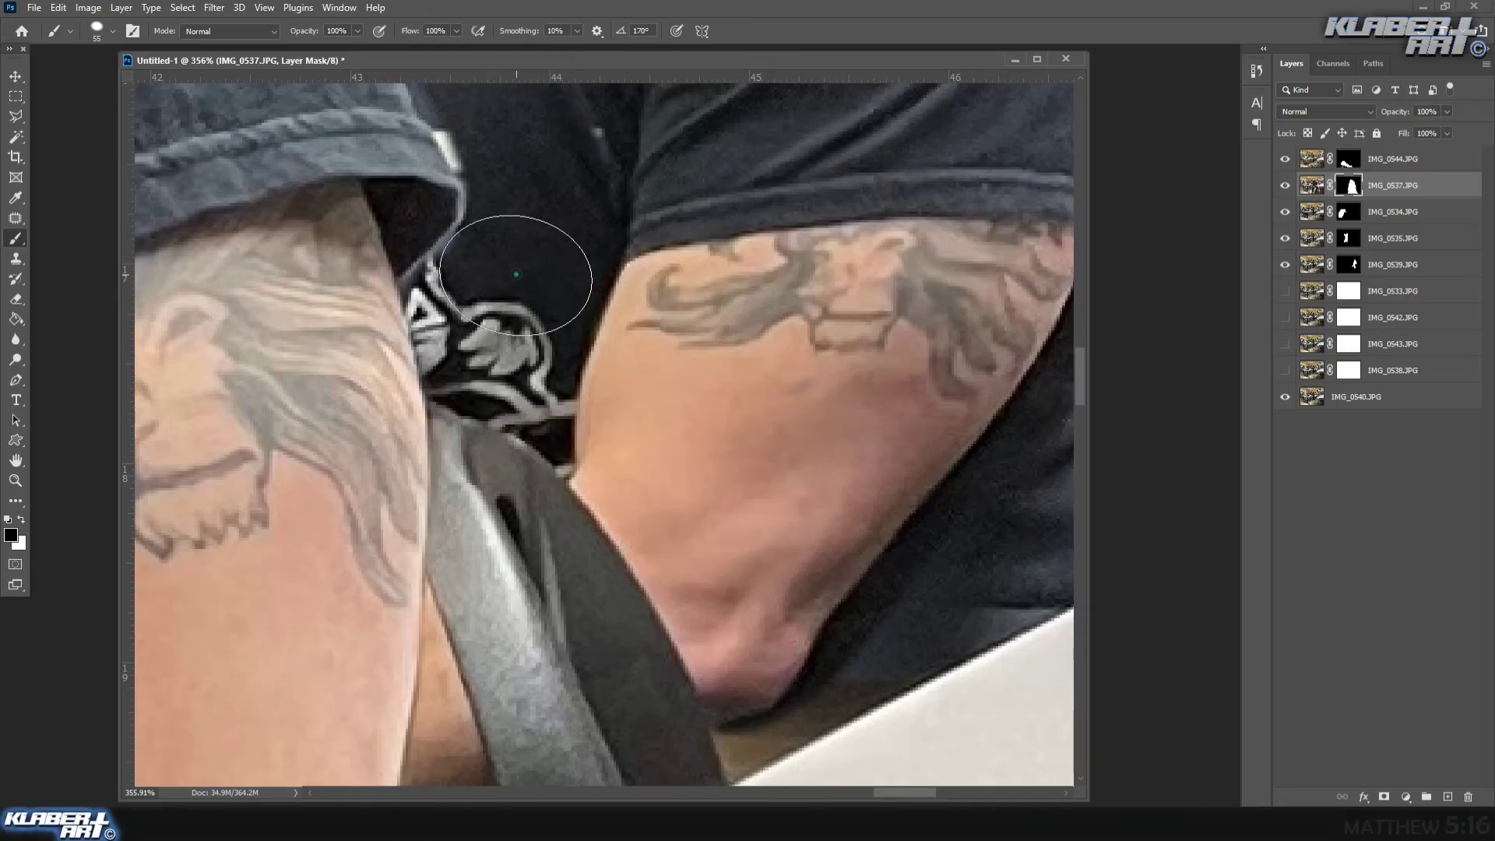
scroll(499, 155, "up", 4)
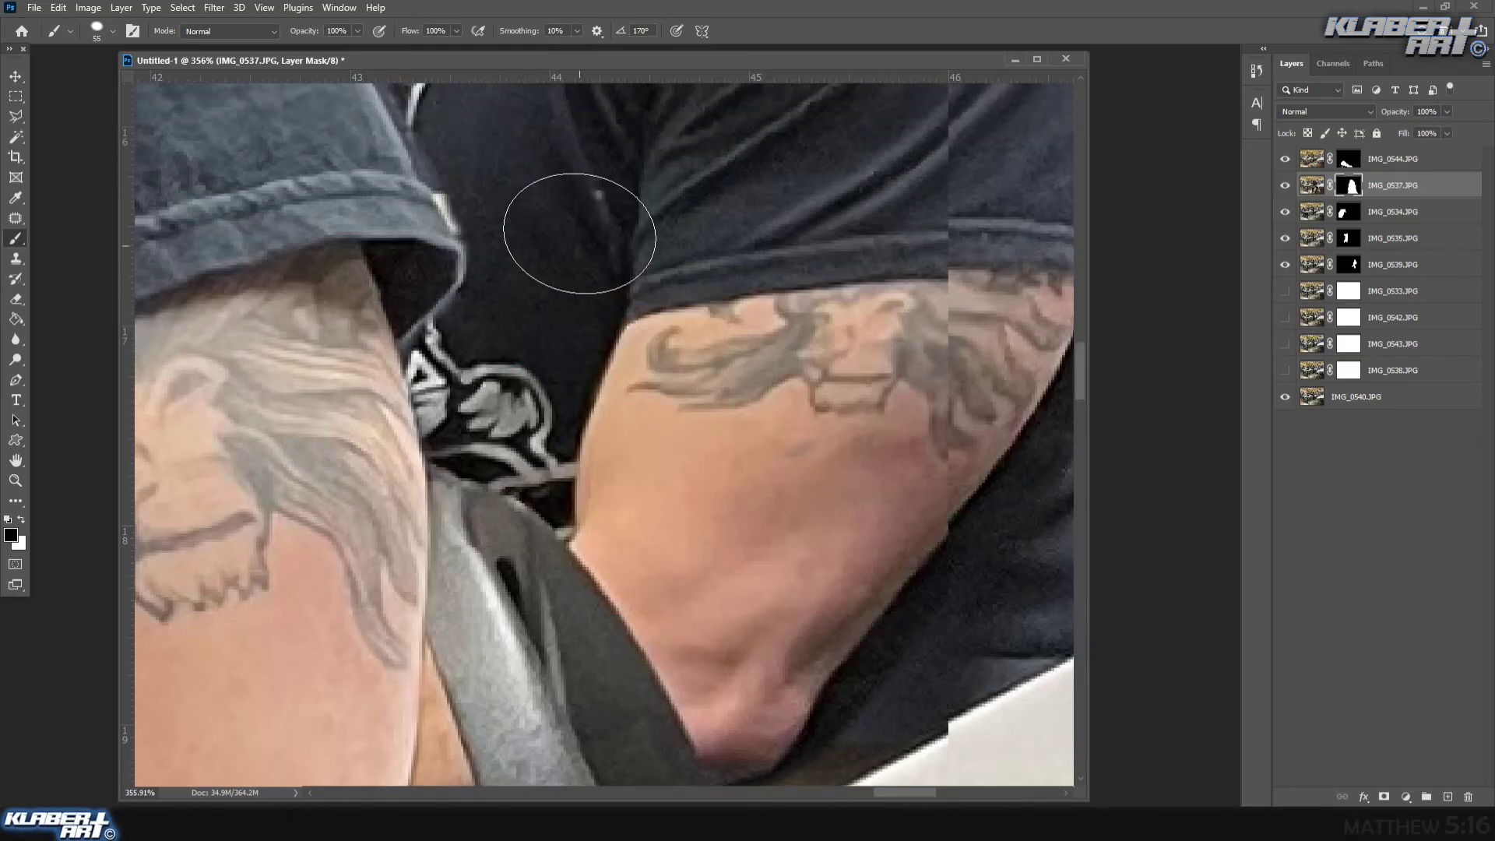
left_click(478, 181)
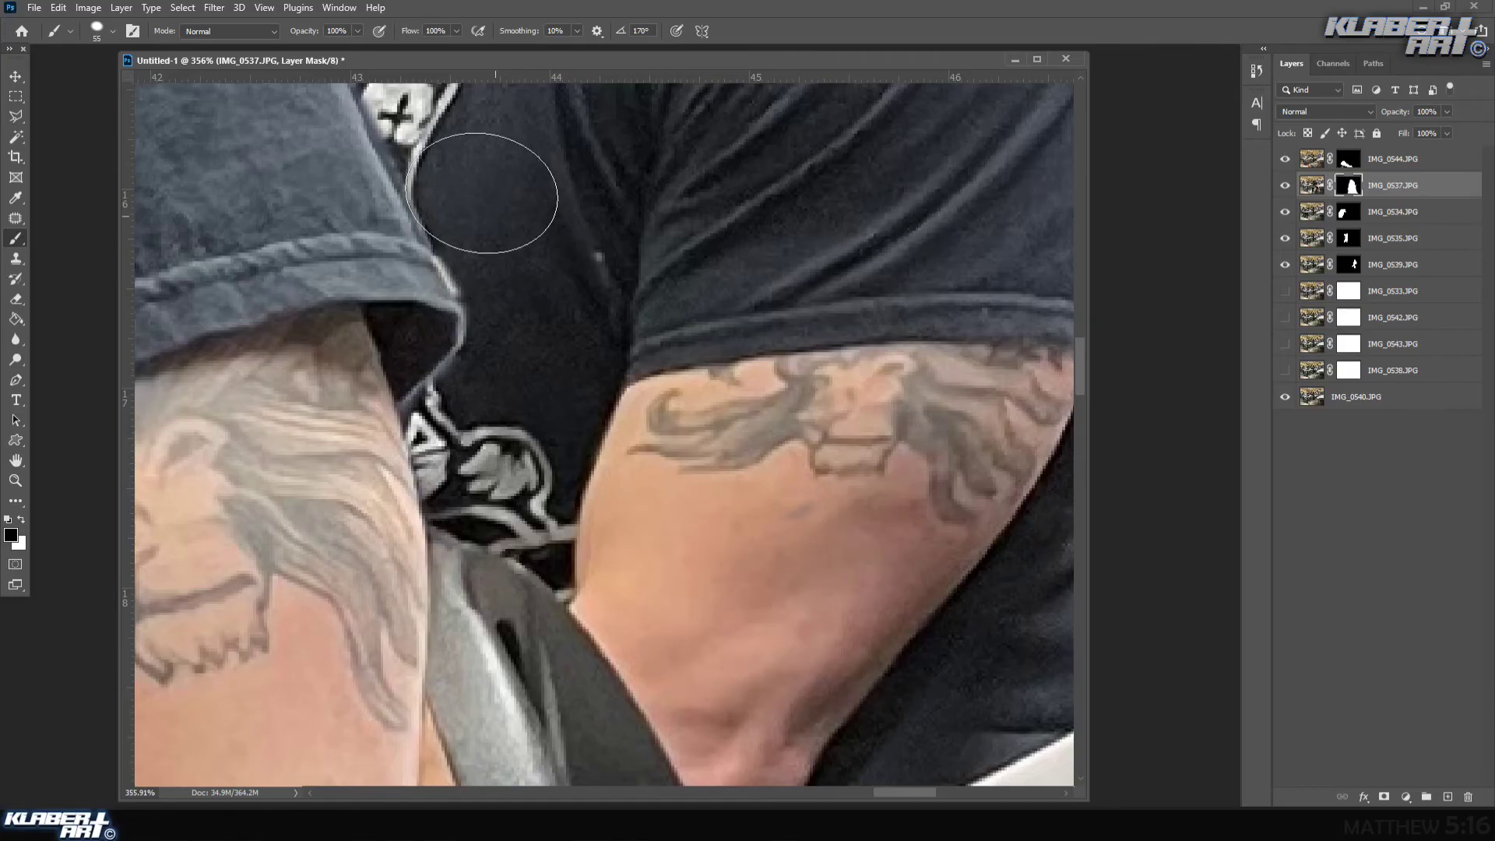
scroll(483, 187, "up", 4)
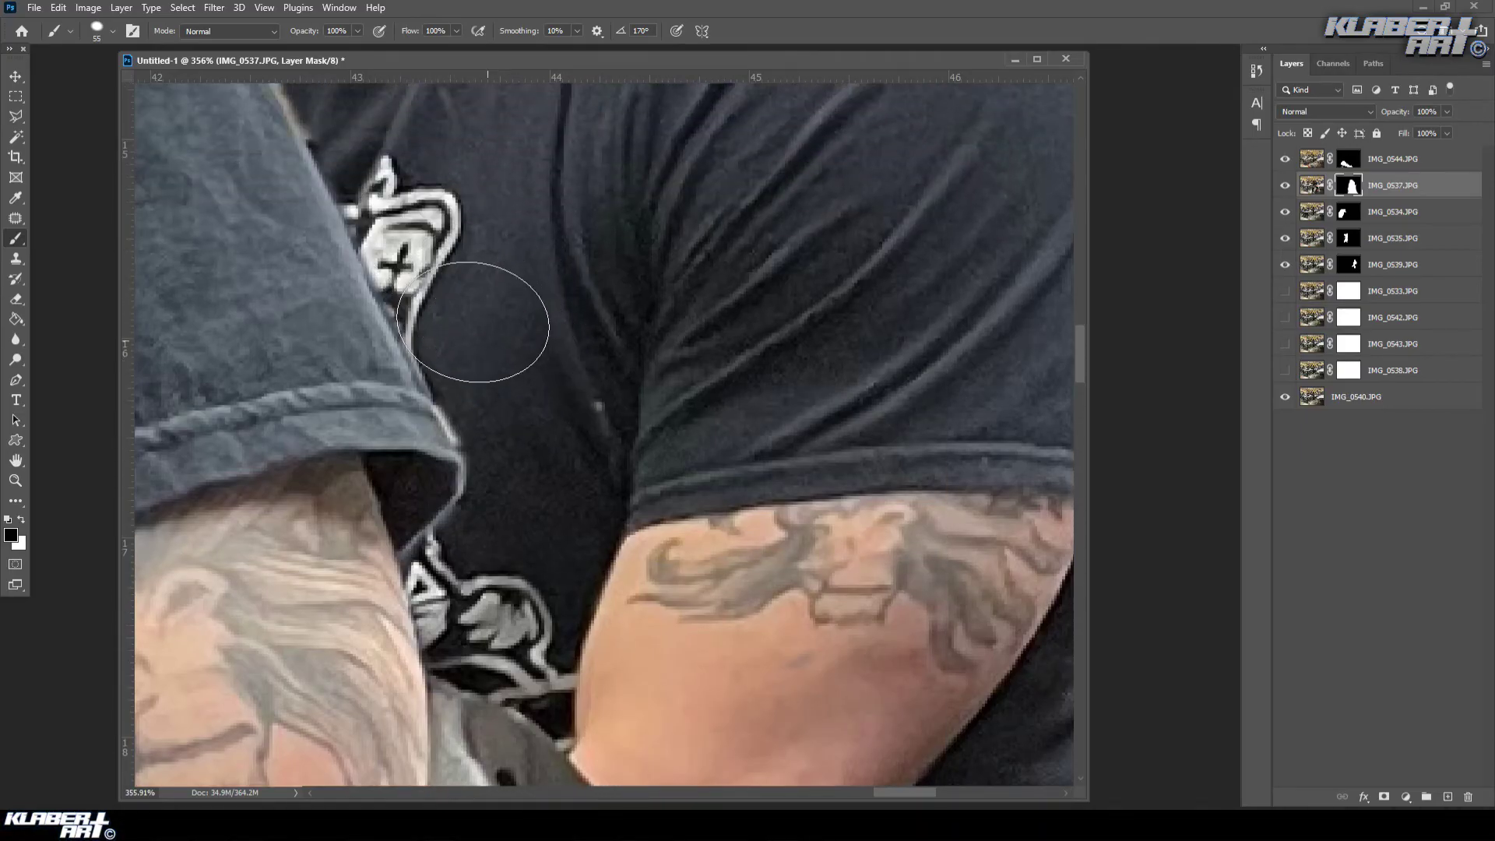
scroll(462, 276, "up", 2)
scroll(462, 276, "up", 2)
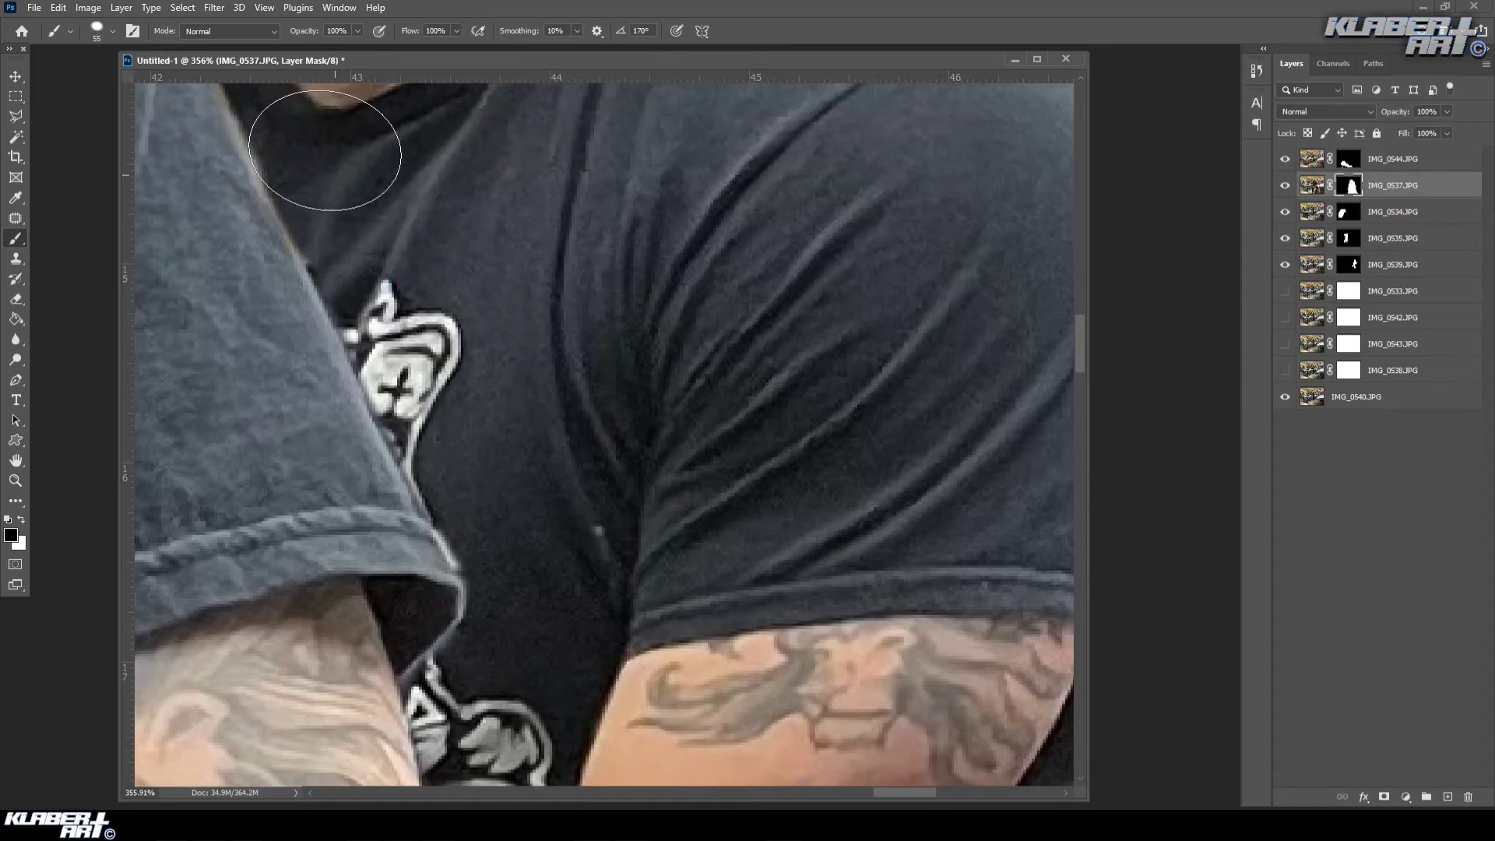
- Finish the IMG_0537 mask edge along the front man's shoulder up to the rear man's collar, and fit the image on screen
scroll(390, 260, "up", 5)
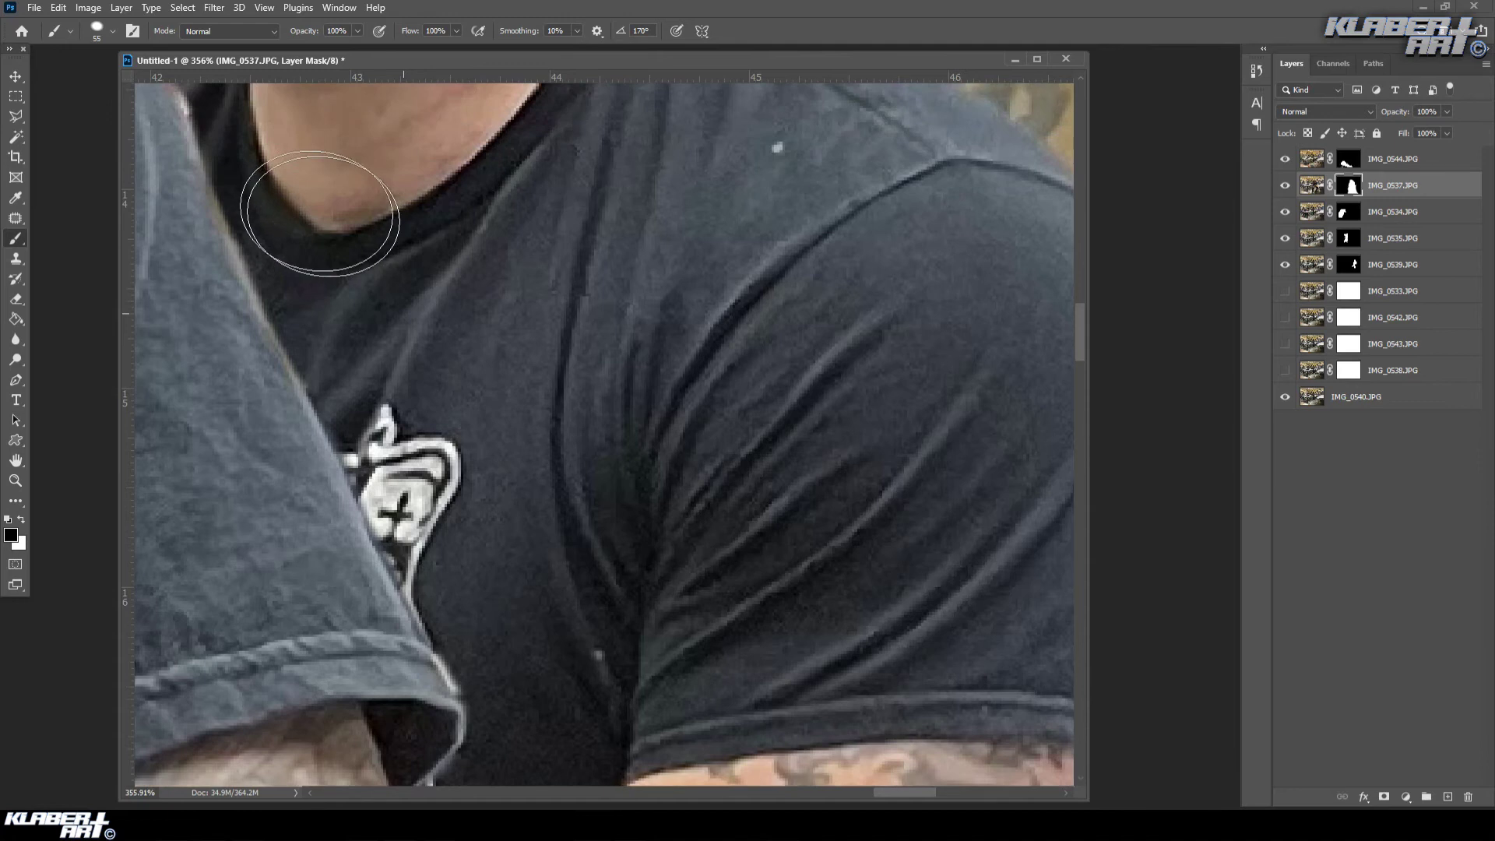
left_click(285, 201)
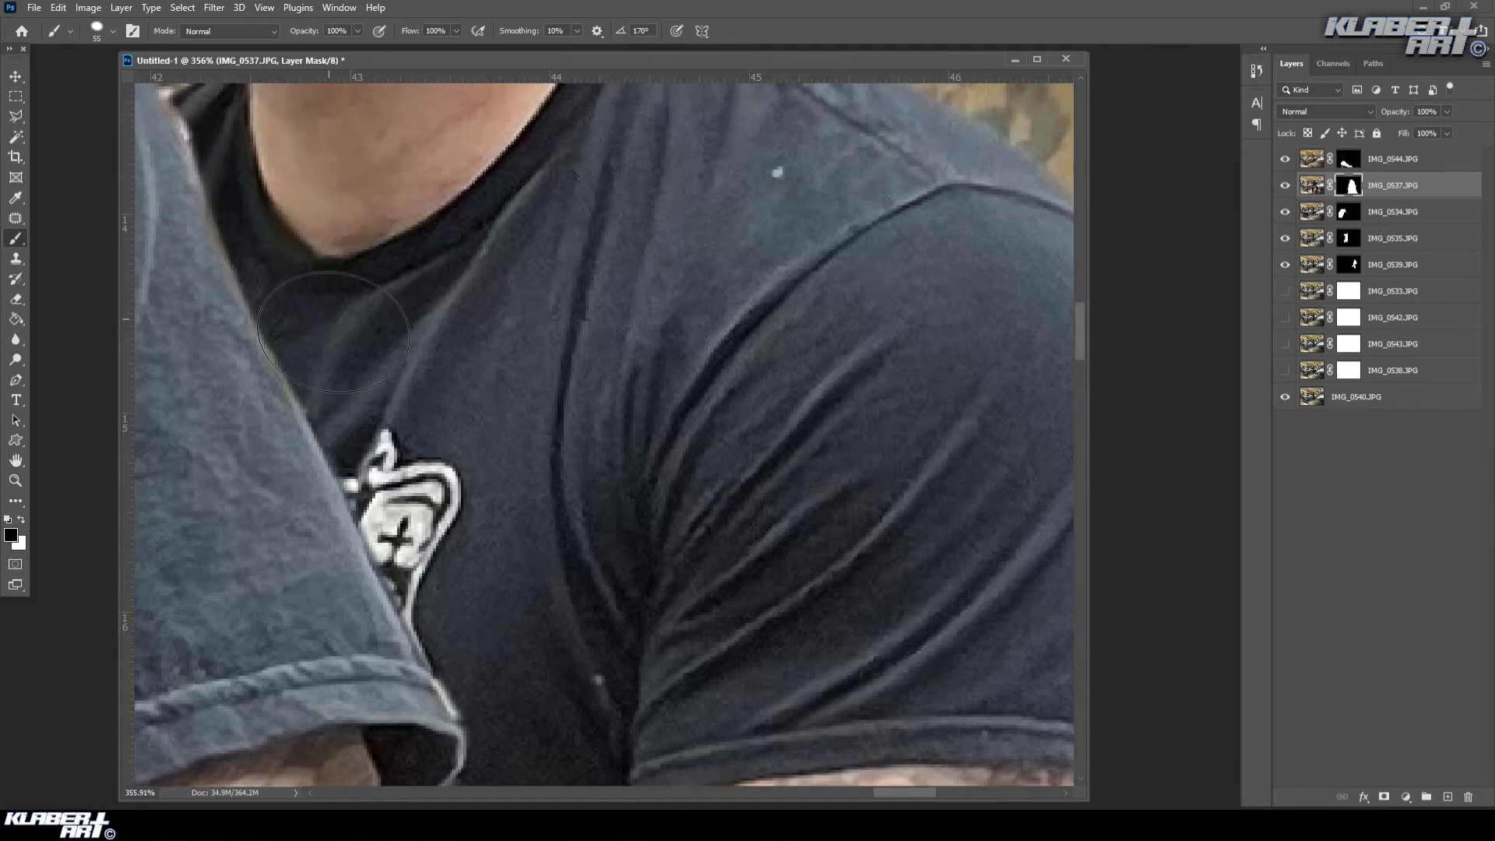
left_click(262, 9)
left_click(218, 129)
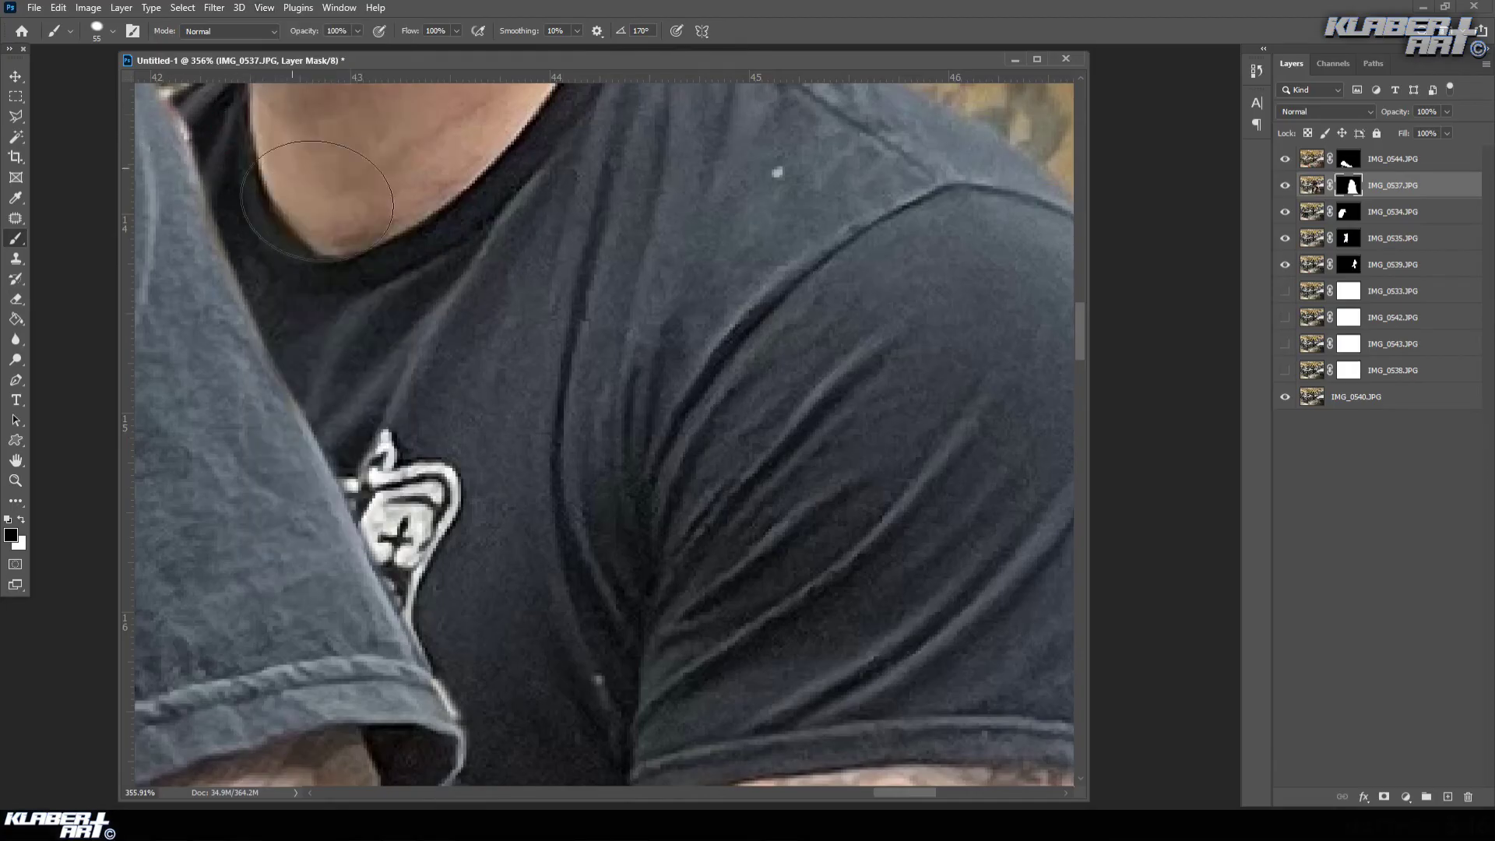
scroll(261, 203, "up", 4)
left_click(240, 204)
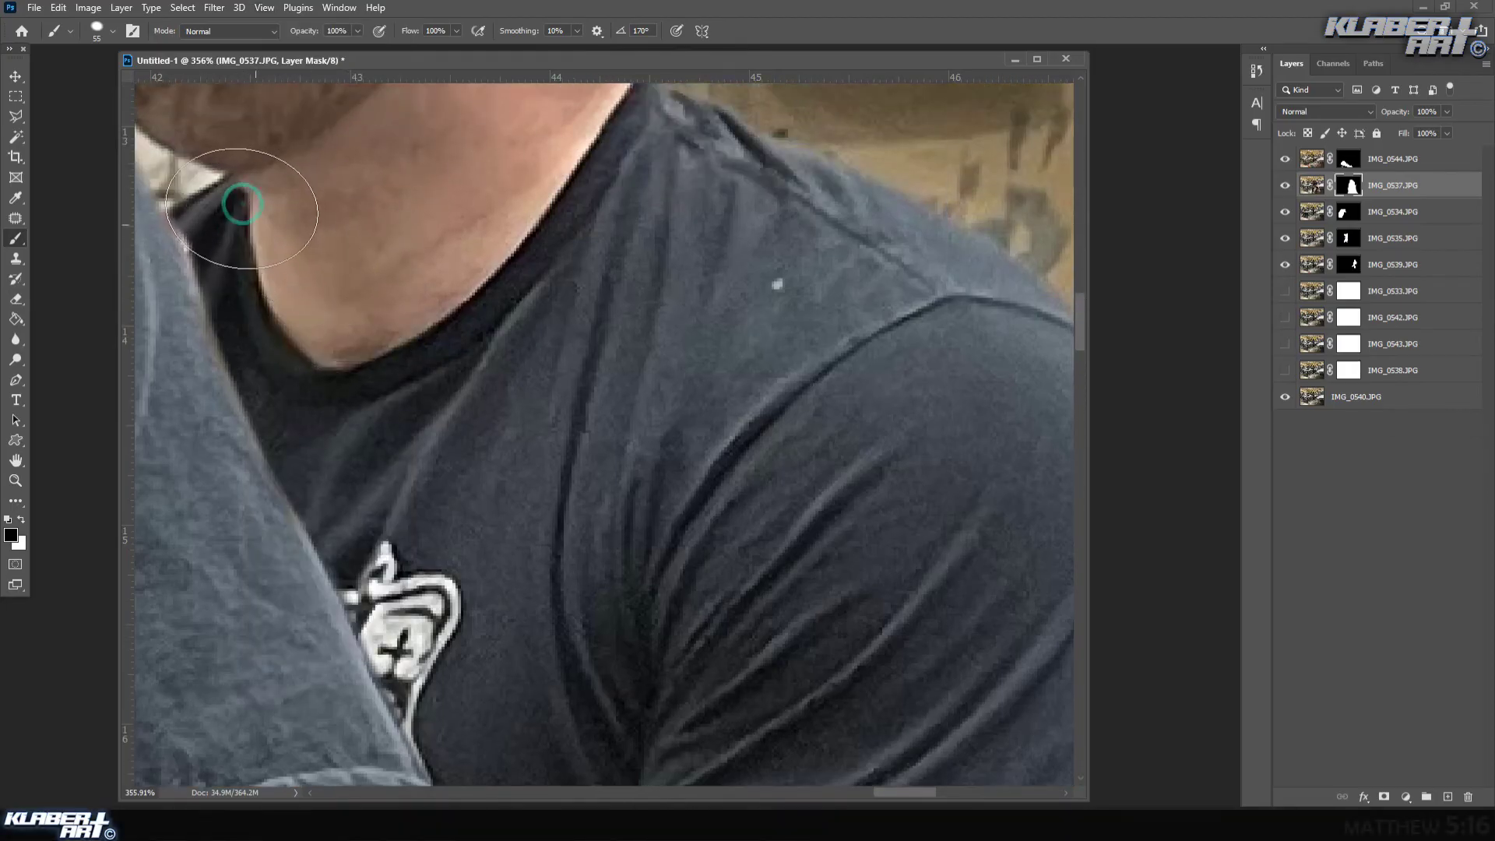
left_click(264, 8)
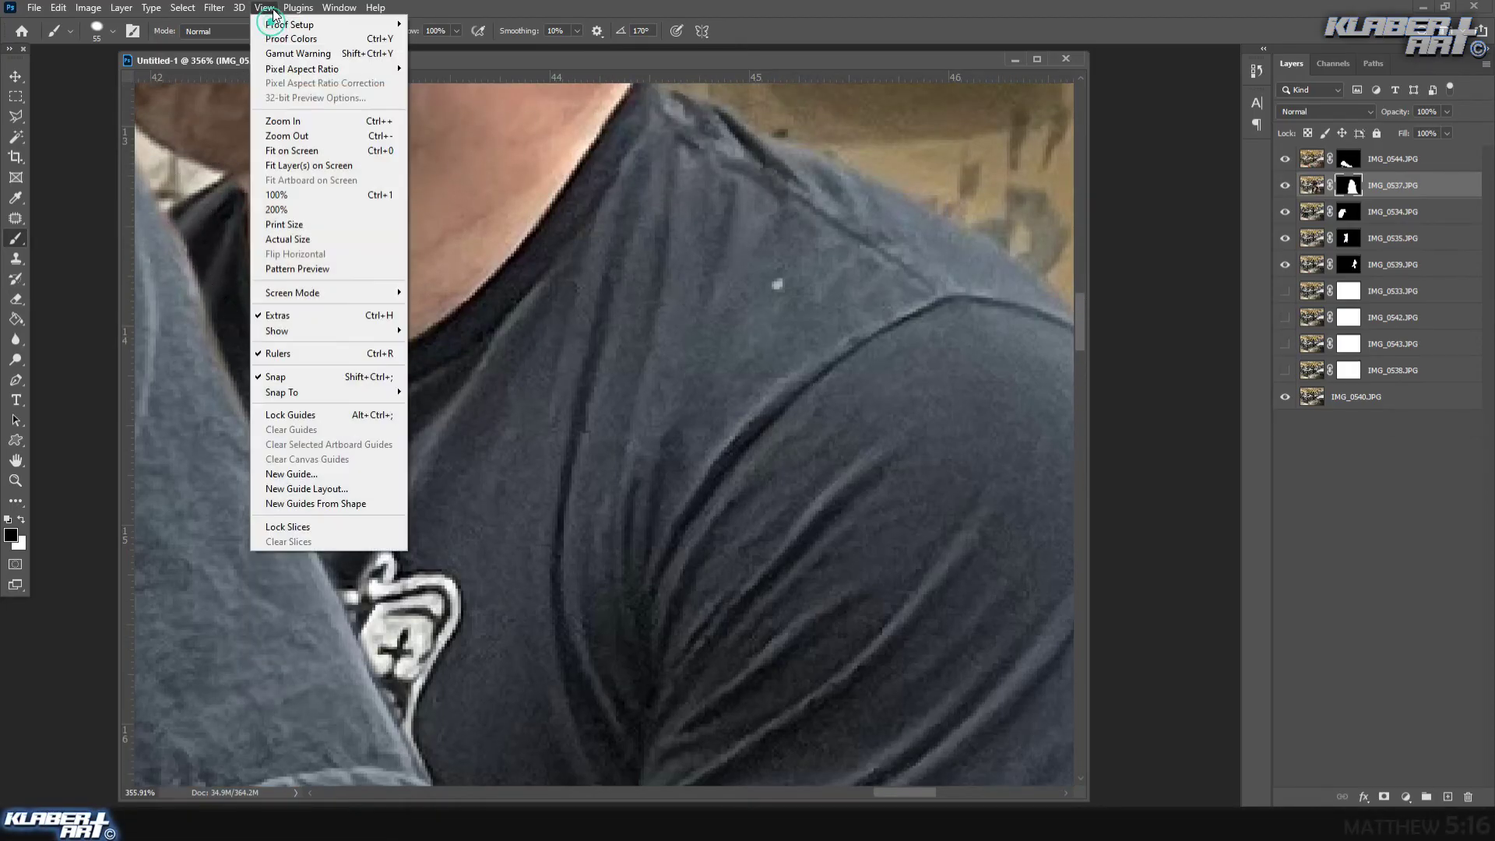
left_click(310, 154)
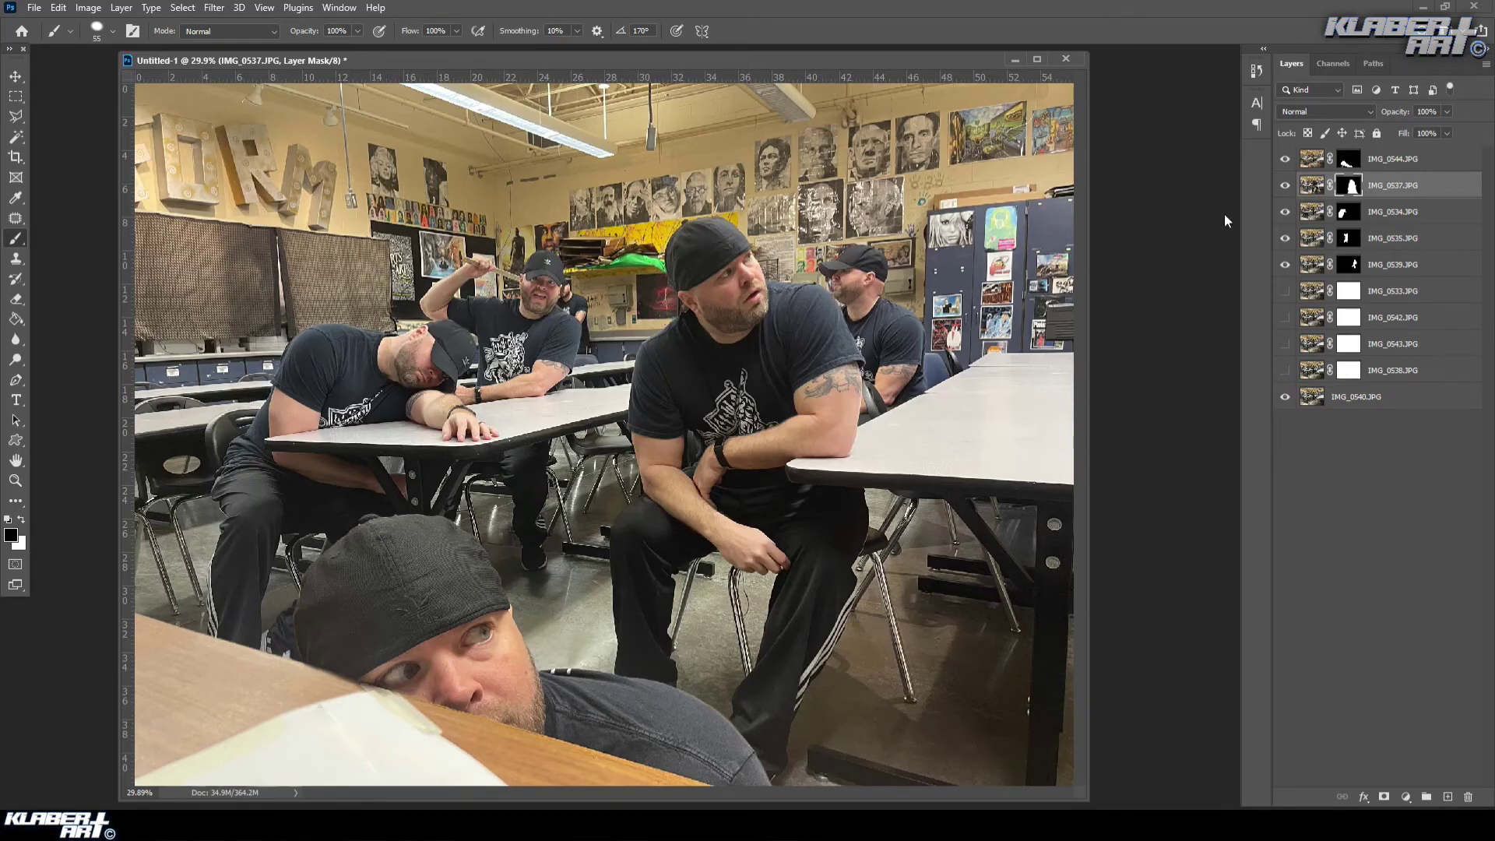
- Hide all visible layers, show only IMG_0533 and target its layer mask
left_click_drag(1288, 166, 1288, 395)
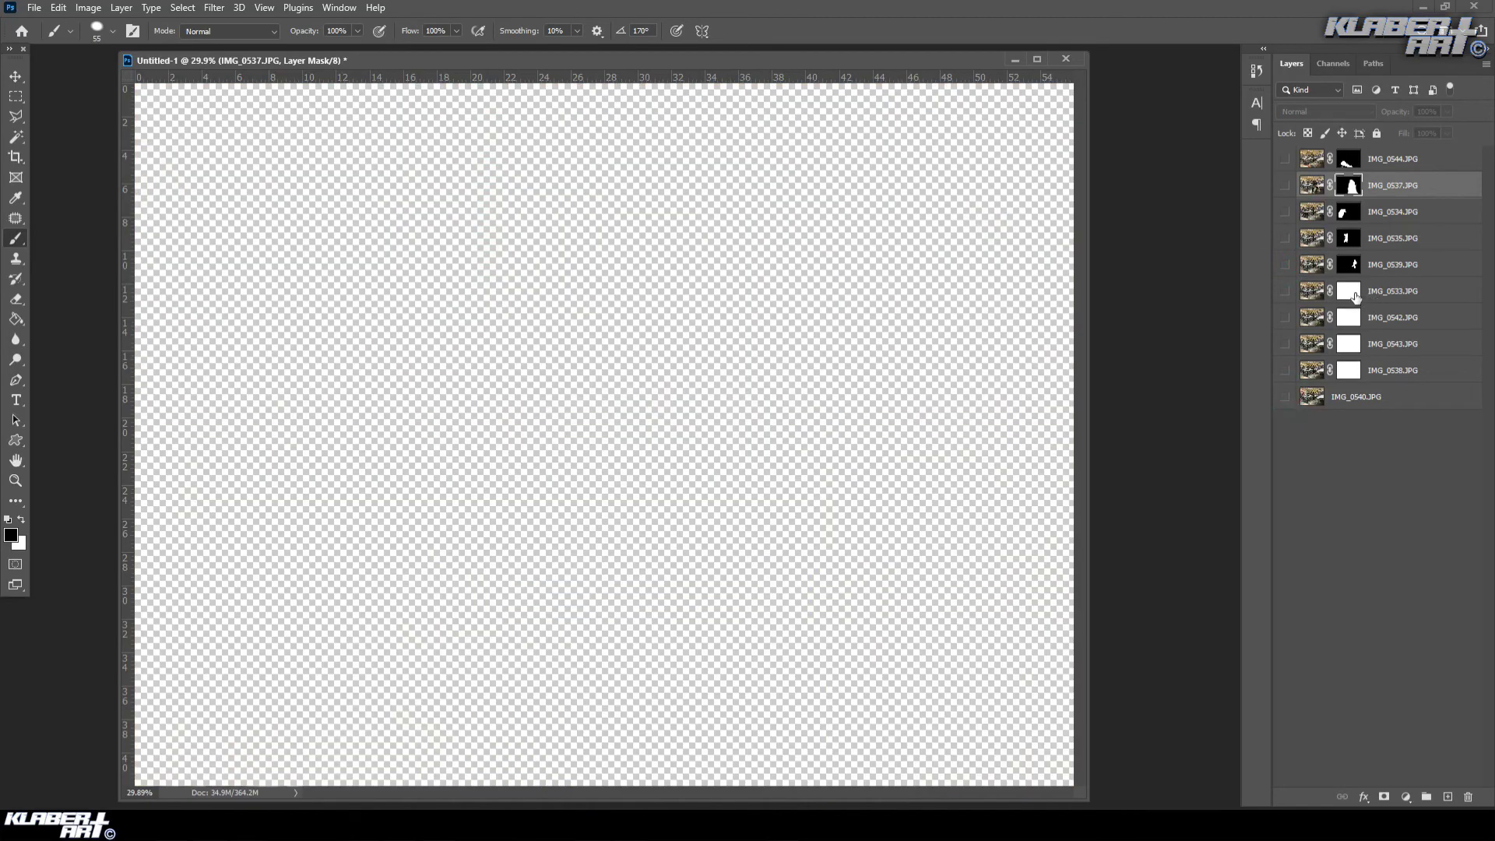
left_click(1297, 296)
left_click(1286, 291)
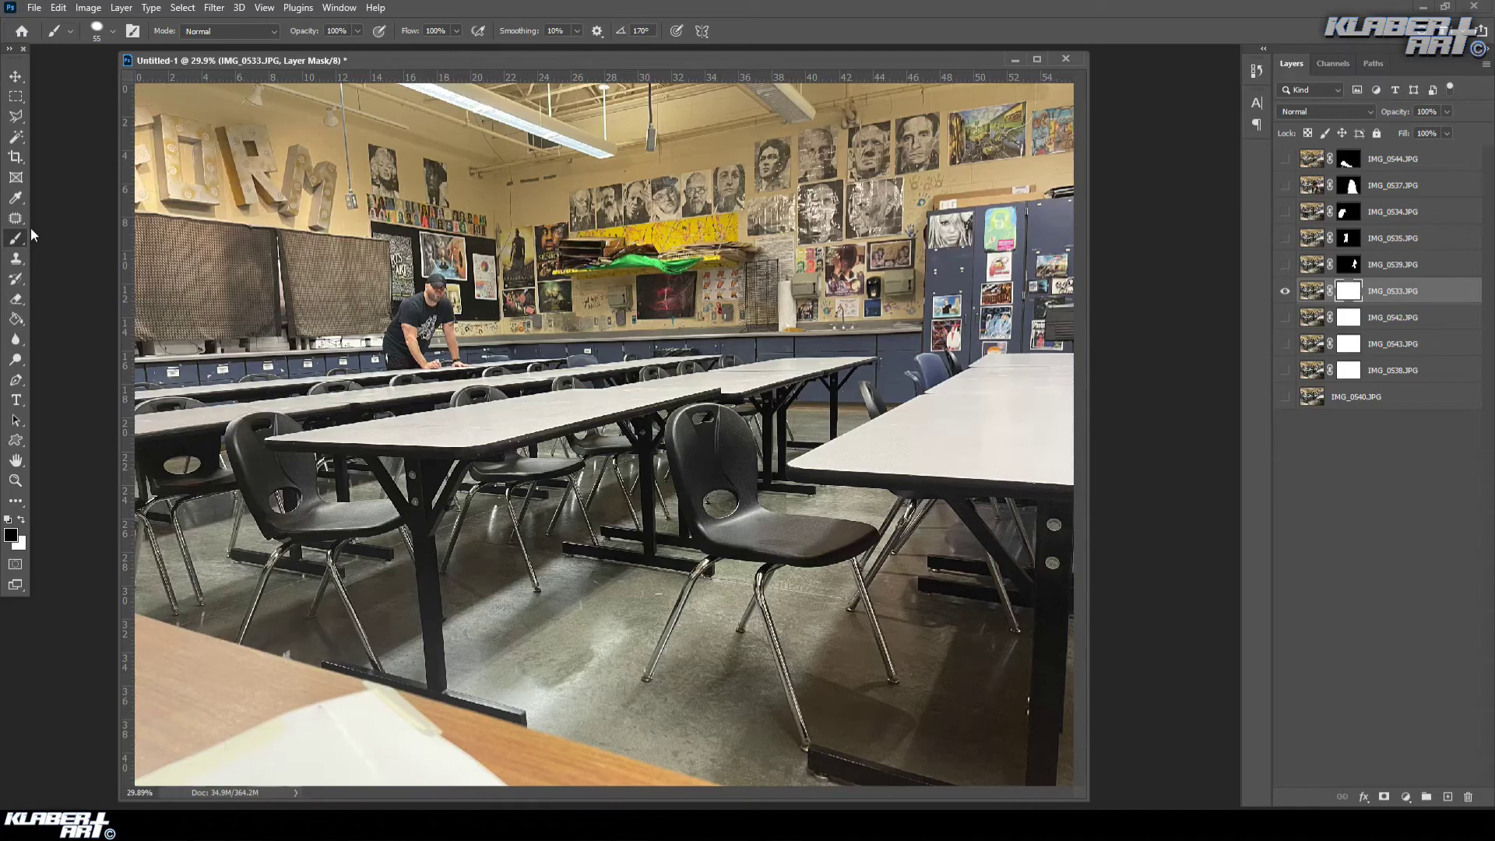
- Paint black over the whole man leaning on the table on the IMG_0533 mask, using a softer 55 px brush
left_click(16, 481)
left_click_drag(364, 265, 522, 364)
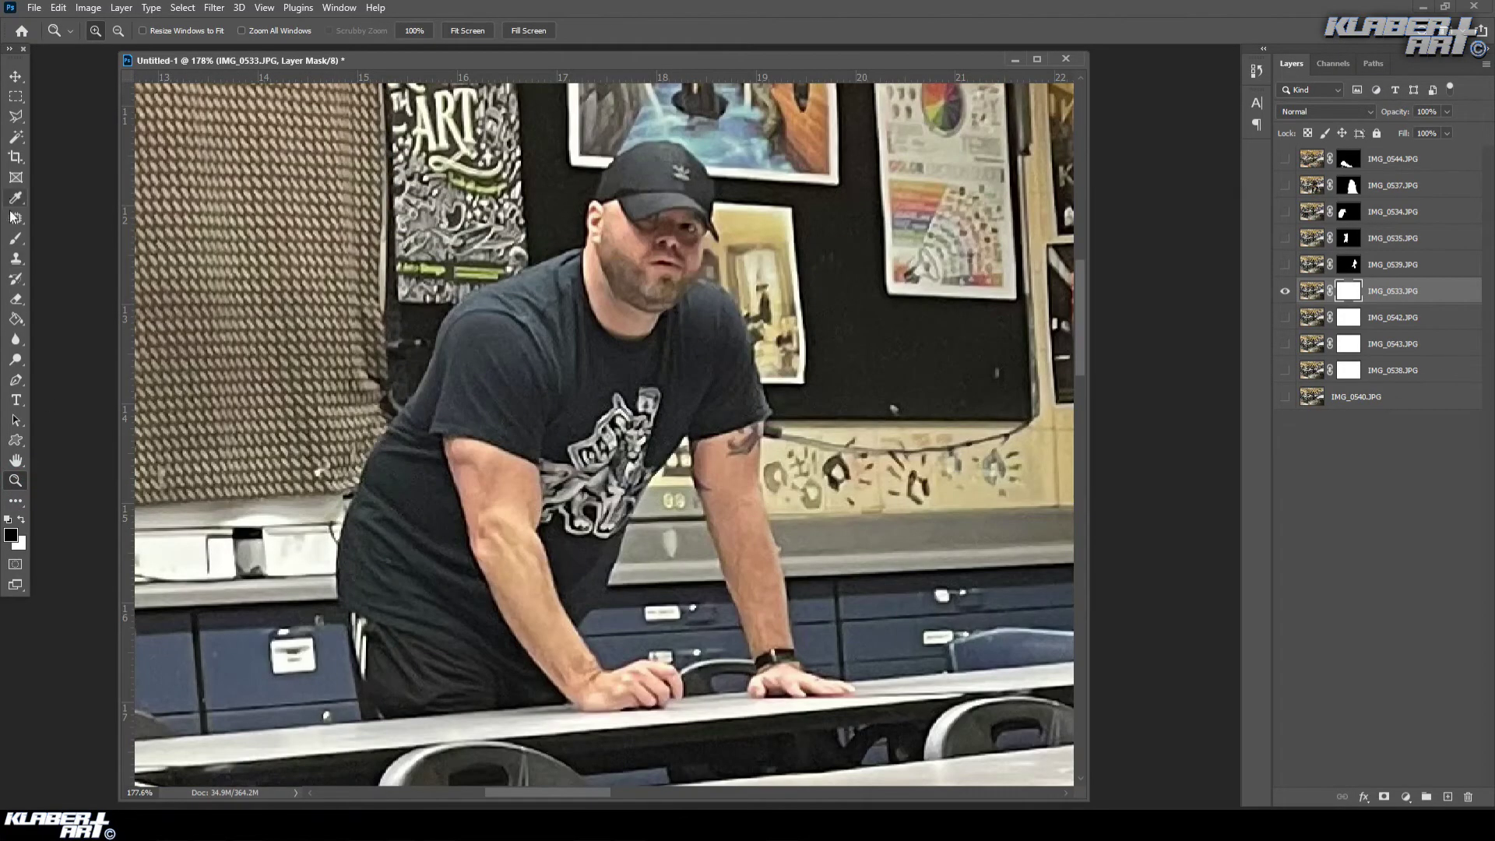
left_click(16, 239)
mouse_move(658, 178)
left_mouse_down()
mouse_move(687, 237)
mouse_move(631, 222)
left_mouse_up()
left_click(96, 33)
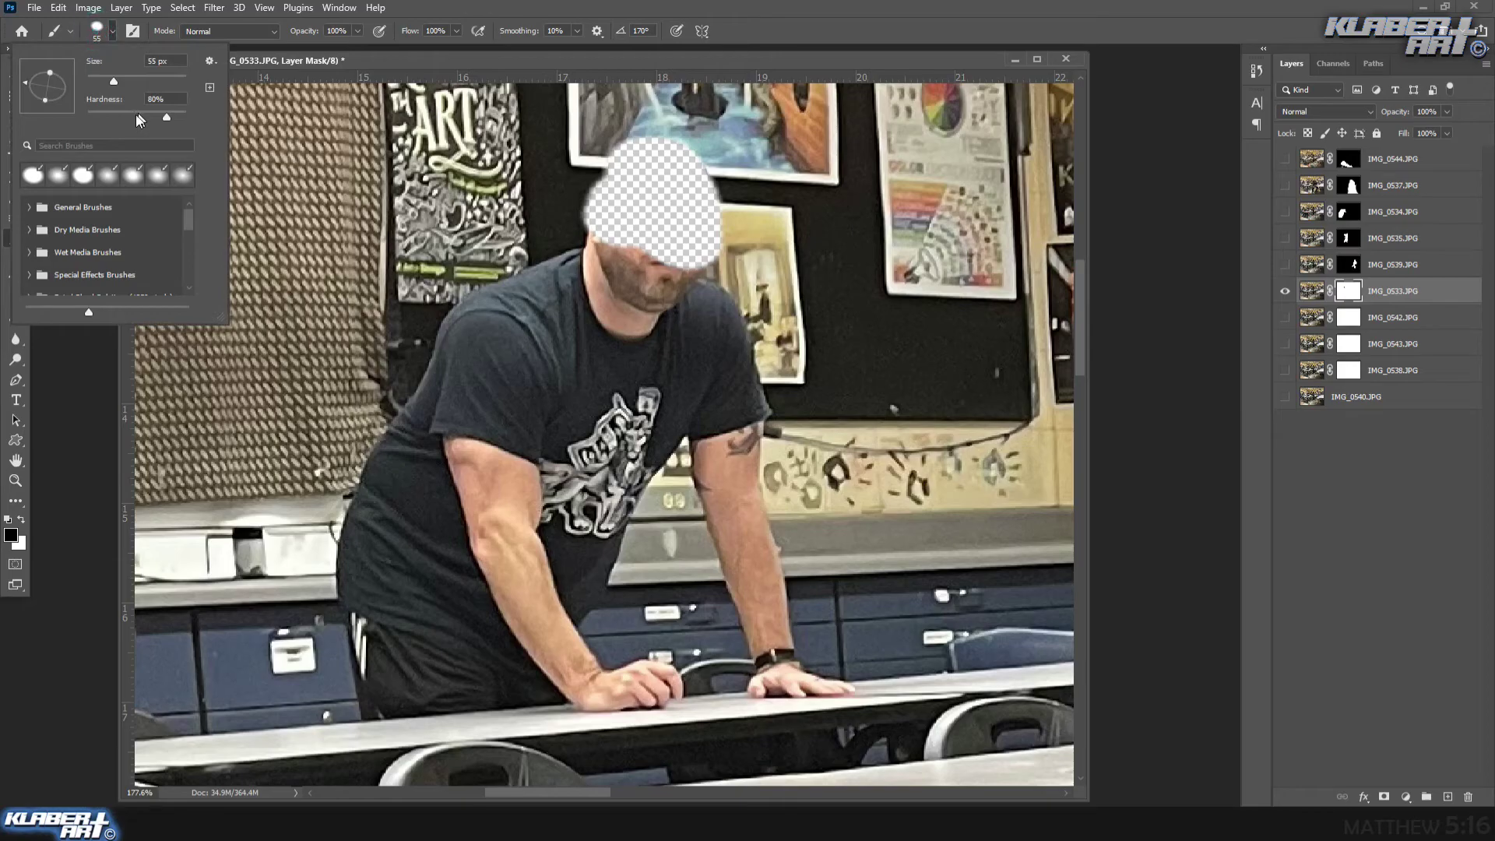
key("Return")
mouse_move(615, 183)
left_mouse_down()
mouse_move(619, 260)
mouse_move(679, 269)
mouse_move(691, 206)
mouse_move(672, 163)
mouse_move(657, 257)
mouse_move(496, 304)
mouse_move(460, 346)
mouse_move(372, 524)
mouse_move(348, 715)
mouse_move(832, 684)
mouse_move(765, 616)
mouse_move(731, 361)
mouse_move(688, 275)
mouse_move(763, 680)
mouse_move(546, 674)
mouse_move(581, 558)
mouse_move(693, 361)
mouse_move(566, 666)
mouse_move(618, 556)
mouse_move(658, 352)
mouse_move(626, 416)
mouse_move(571, 345)
mouse_move(592, 321)
mouse_move(495, 426)
mouse_move(500, 370)
mouse_move(535, 314)
mouse_move(393, 643)
mouse_move(448, 699)
mouse_move(427, 667)
mouse_move(475, 608)
mouse_move(523, 599)
mouse_move(588, 414)
mouse_move(528, 513)
mouse_move(529, 448)
mouse_move(456, 556)
mouse_move(496, 672)
mouse_move(393, 675)
mouse_move(603, 440)
mouse_move(610, 410)
mouse_move(544, 576)
mouse_move(604, 407)
mouse_move(552, 648)
mouse_move(638, 292)
left_mouse_up()
left_click(570, 423)
left_click_drag(570, 423, 607, 426)
left_click_drag(622, 576, 547, 477)
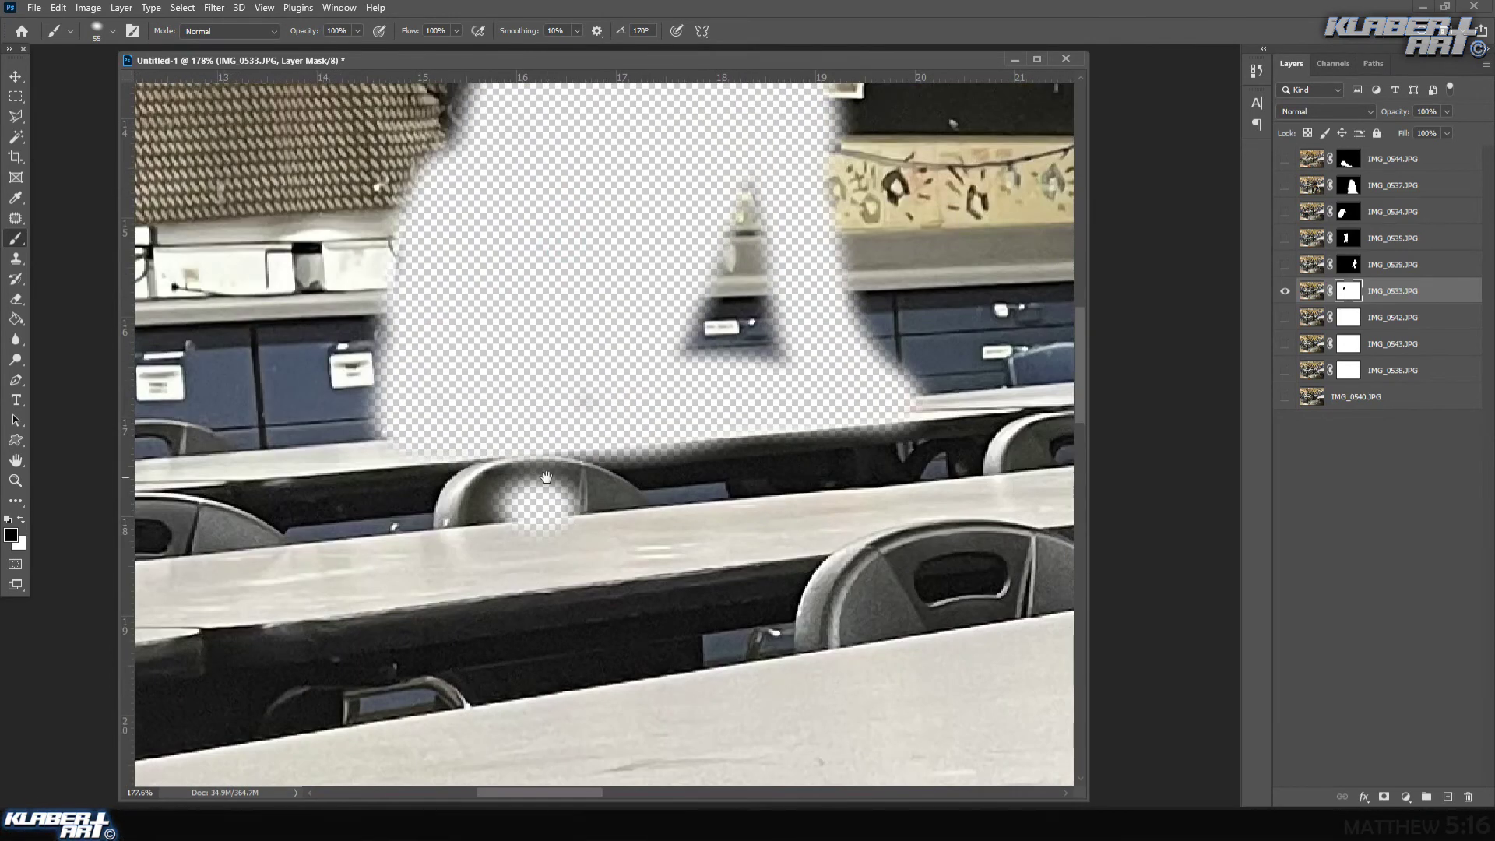
- Invert the IMG_0533 mask so only the painted-over man remains
left_click(100, 10)
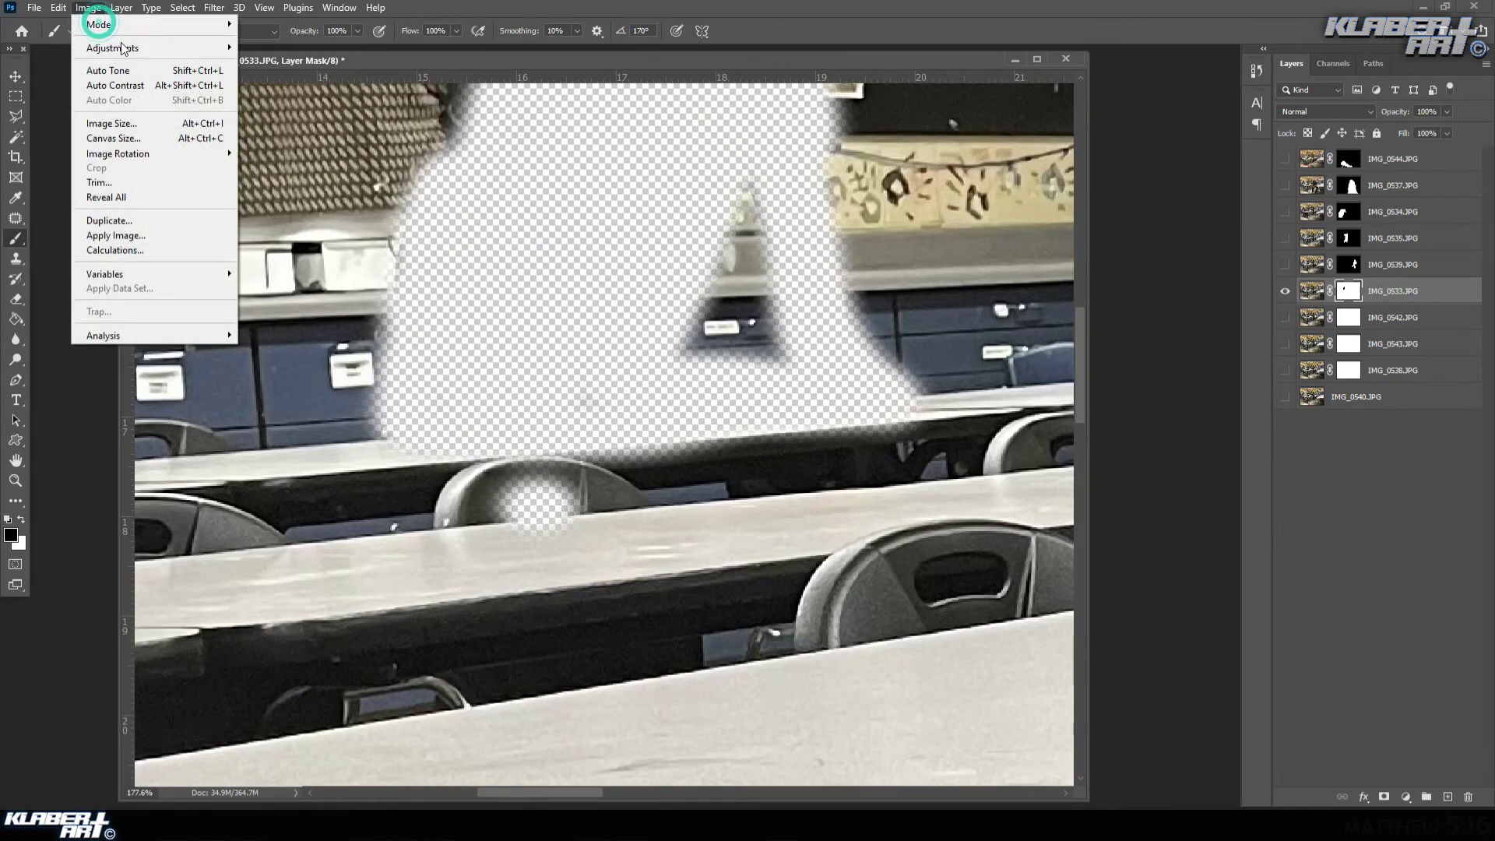
mouse_move(116, 47)
left_click(296, 226)
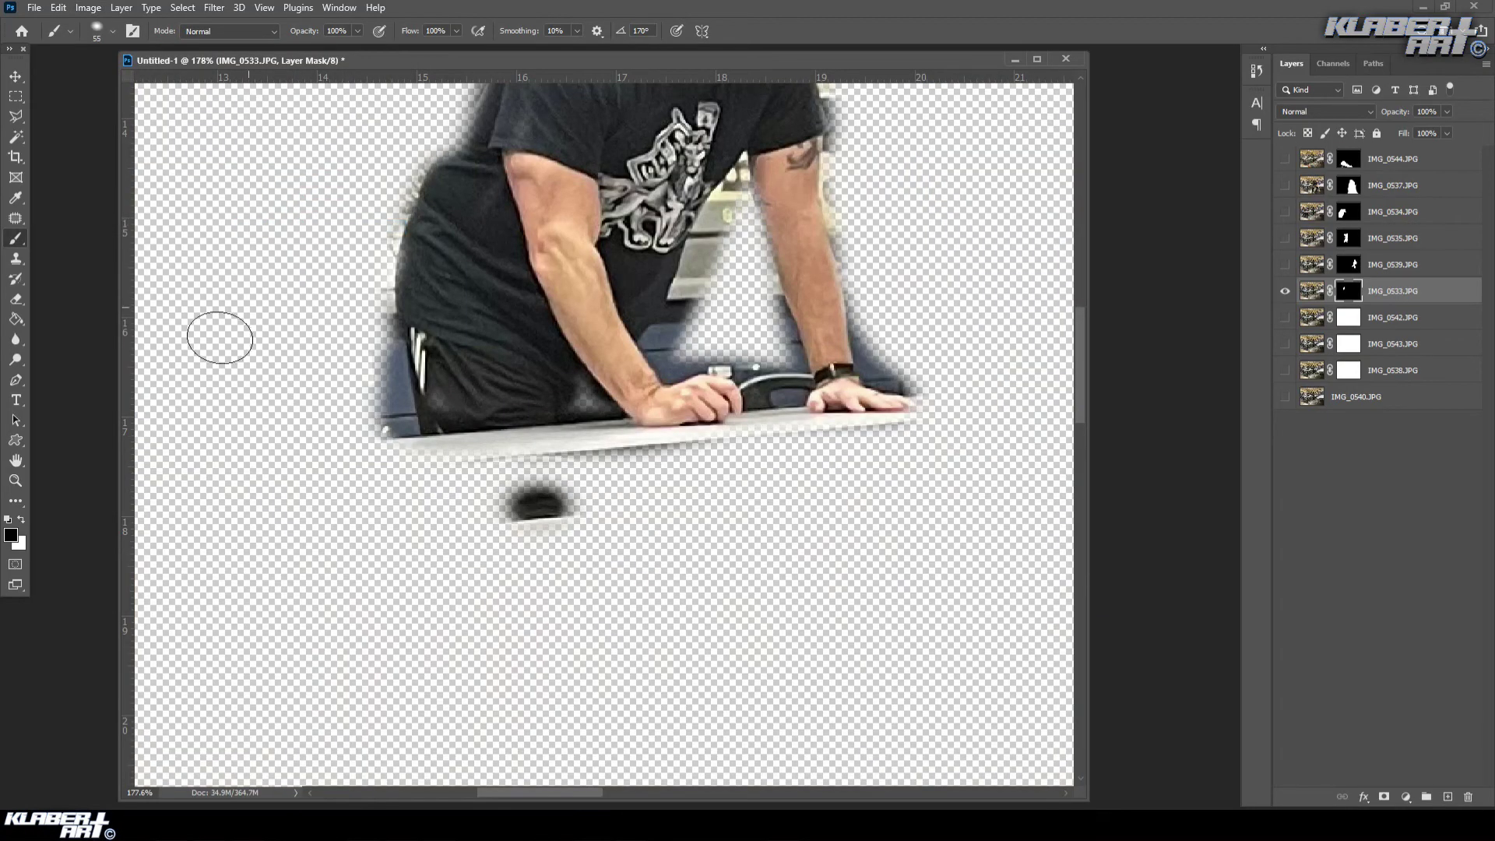
- Paint white on the IMG_0533 mask to fill in the man's patchy body and the background between his arms
left_click(22, 521)
left_click_drag(477, 394, 621, 399)
mouse_move(539, 429)
left_mouse_down()
mouse_move(530, 499)
mouse_move(592, 483)
mouse_move(507, 460)
mouse_move(561, 452)
left_mouse_up()
mouse_move(788, 374)
left_mouse_down()
mouse_move(911, 402)
mouse_move(825, 335)
mouse_move(801, 199)
mouse_move(787, 327)
mouse_move(748, 141)
mouse_move(756, 366)
left_mouse_up()
mouse_move(558, 297)
left_mouse_down()
mouse_move(448, 414)
mouse_move(480, 356)
mouse_move(440, 430)
mouse_move(413, 532)
mouse_move(434, 645)
mouse_move(456, 380)
mouse_move(534, 268)
mouse_move(651, 198)
left_mouse_up()
mouse_move(720, 222)
left_mouse_down()
mouse_move(658, 316)
mouse_move(709, 234)
mouse_move(616, 215)
mouse_move(596, 249)
mouse_move(643, 313)
left_mouse_up()
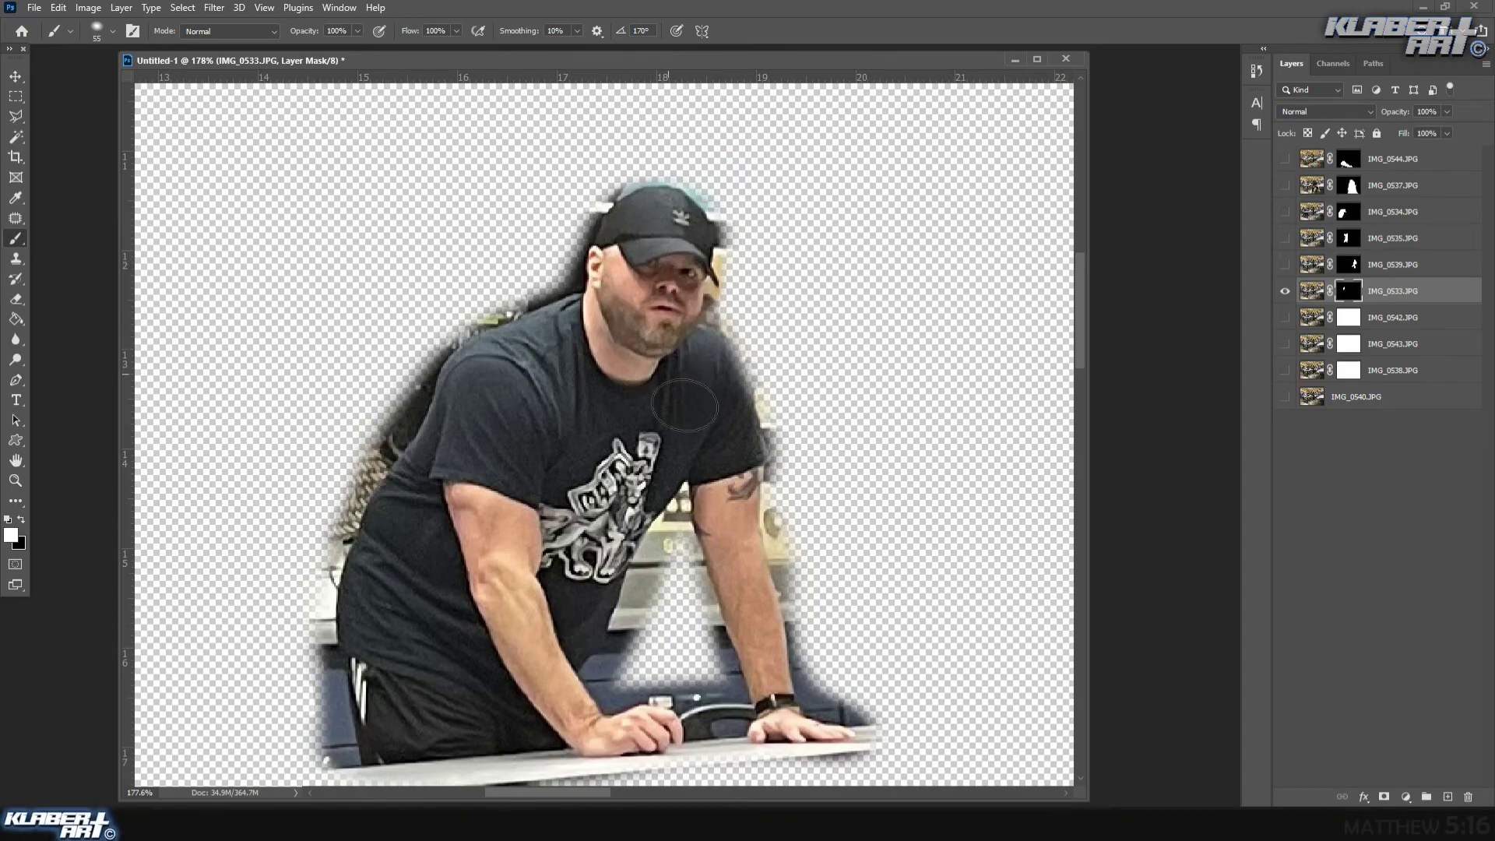
mouse_move(719, 376)
left_mouse_down()
mouse_move(736, 412)
mouse_move(710, 347)
mouse_move(734, 520)
mouse_move(734, 421)
mouse_move(748, 483)
mouse_move(748, 608)
mouse_move(692, 507)
mouse_move(715, 664)
mouse_move(656, 623)
mouse_move(635, 668)
mouse_move(677, 670)
left_mouse_up()
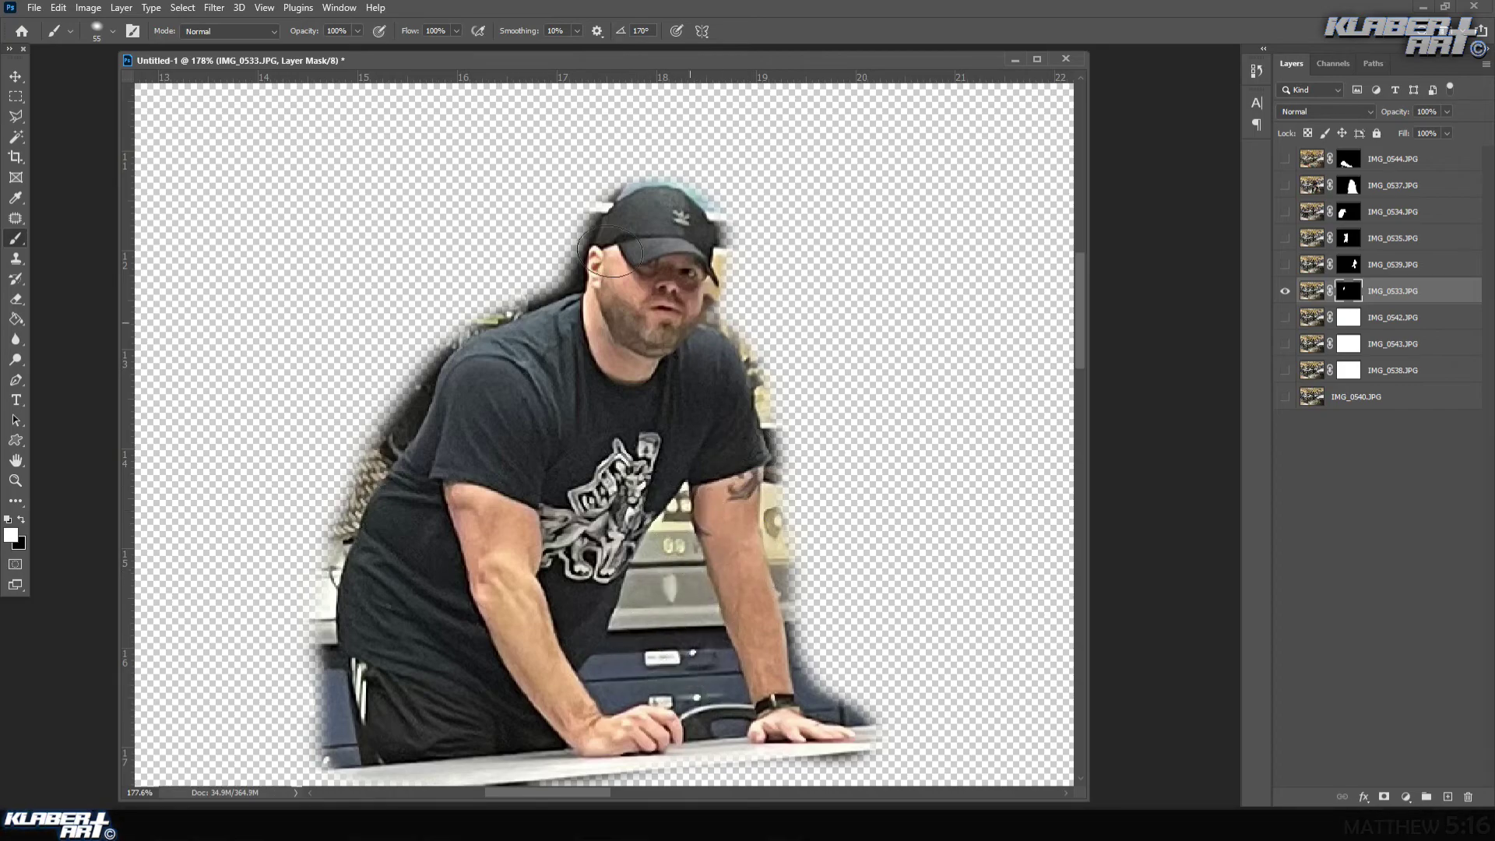
- Fit the image on screen and show IMG_0544, IMG_0537, IMG_0534, IMG_0535, IMG_0539 and IMG_0540 together with IMG_0533
left_click(264, 8)
left_click(305, 144)
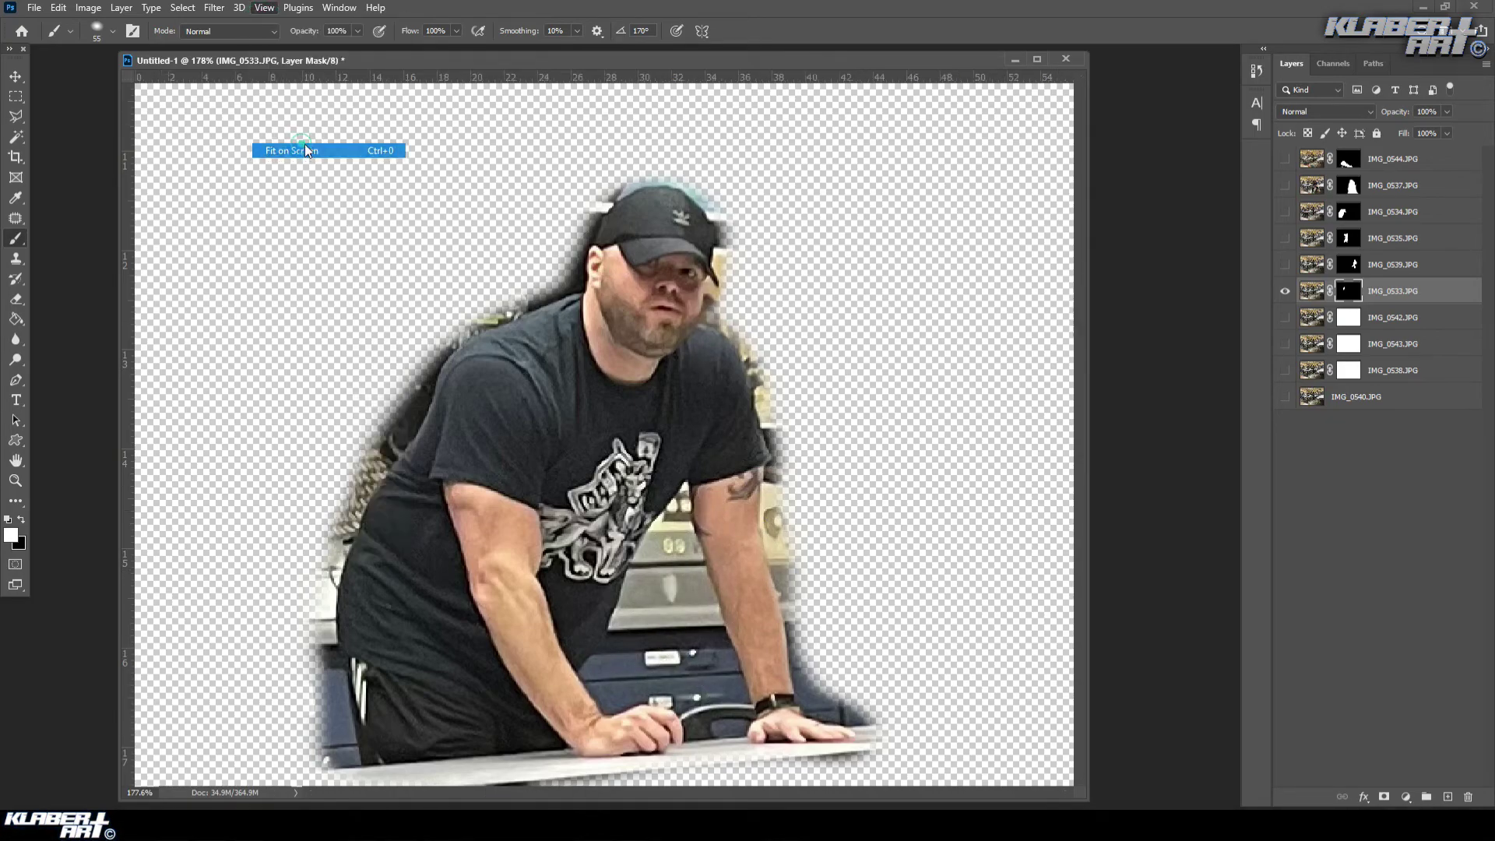
left_click_drag(1286, 159, 1286, 264)
left_click(1286, 397)
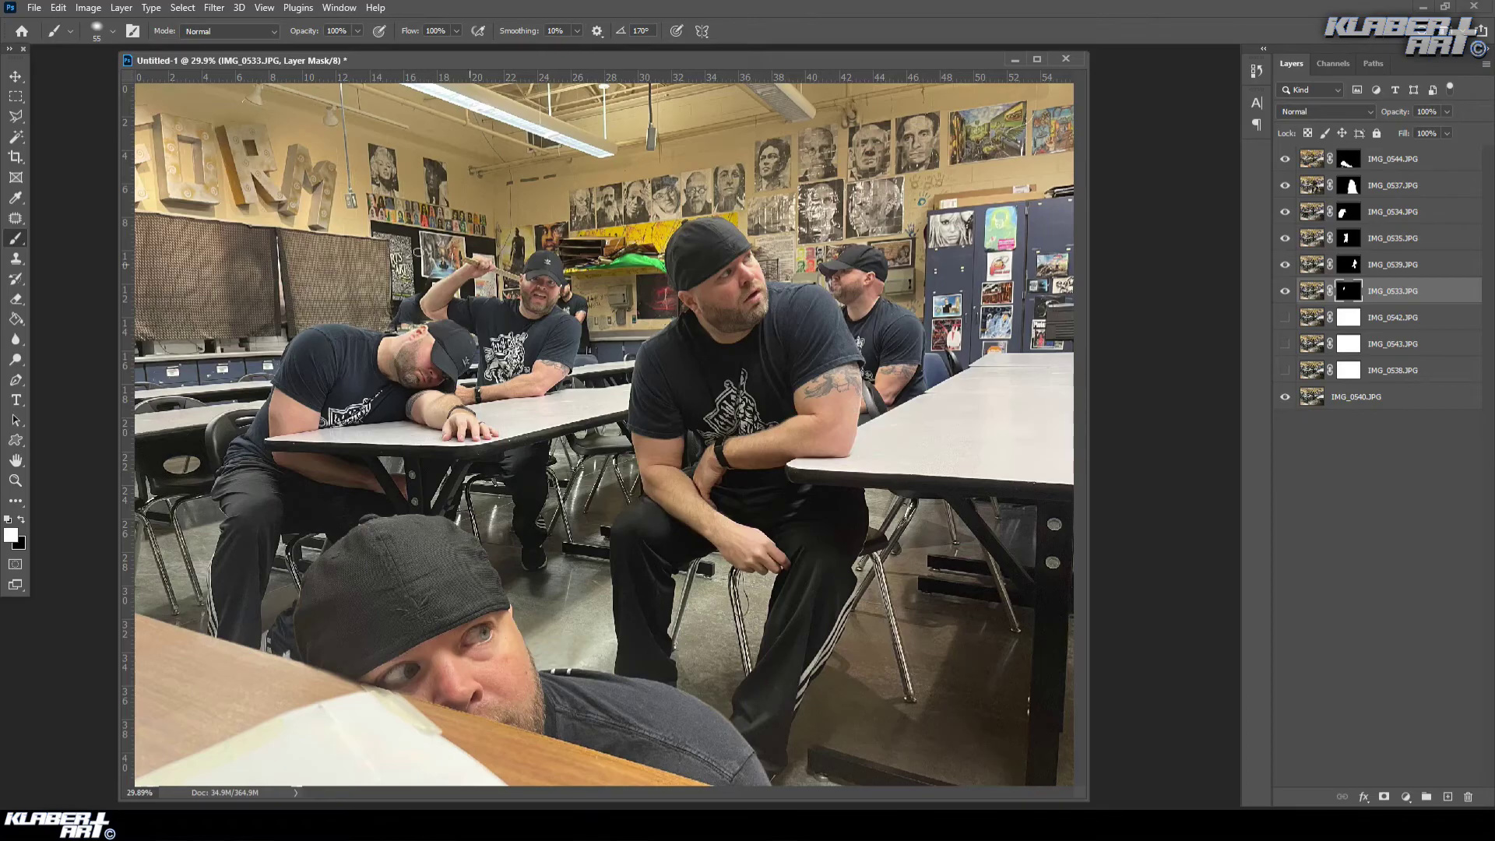
- Delete the IMG_0533 layer, removing the partly hidden man behind the ruler-holding figure
left_click(15, 481)
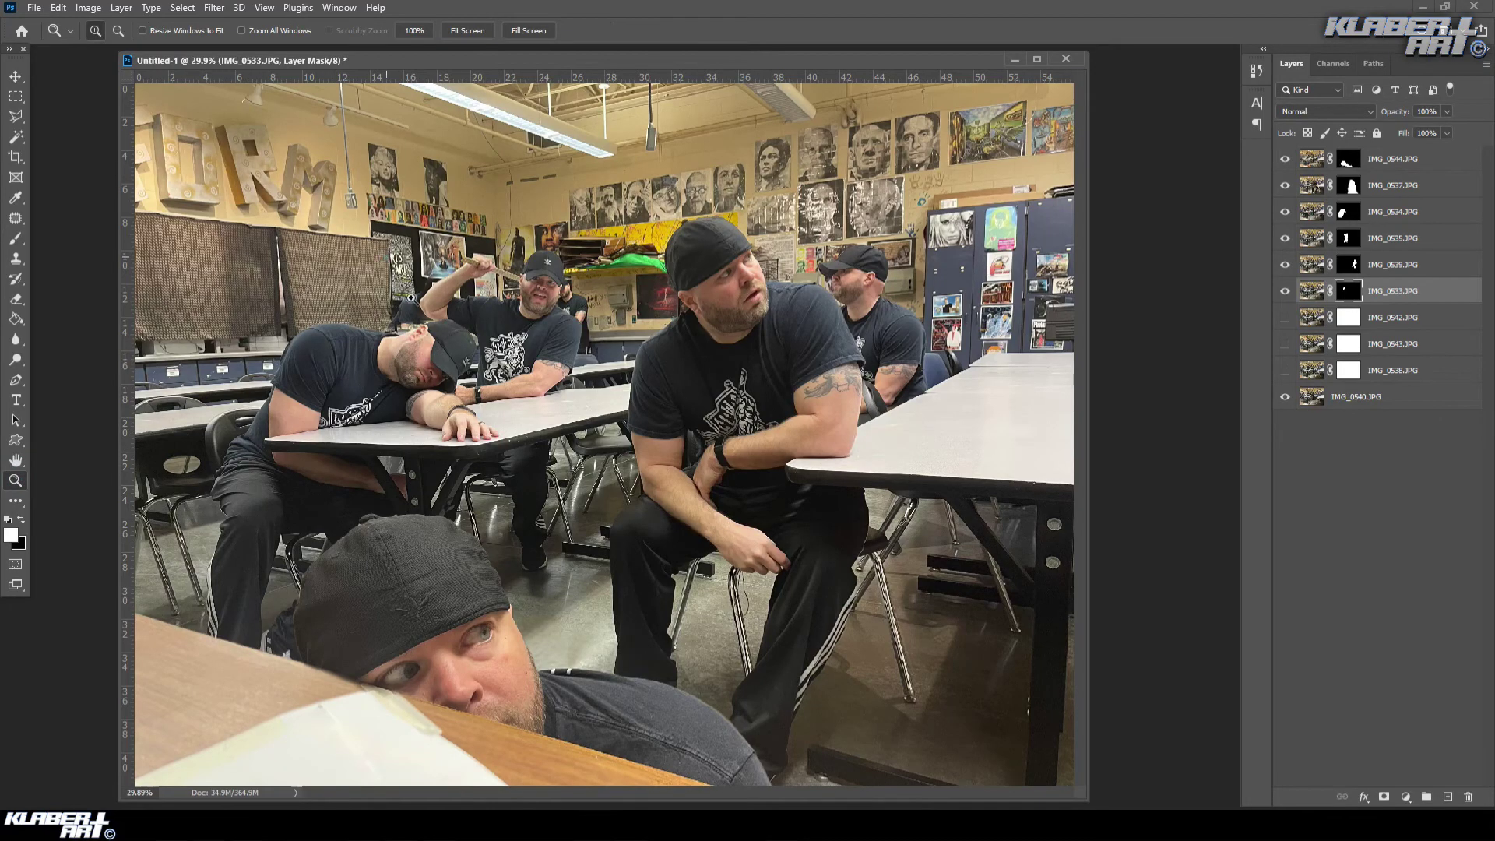
left_click_drag(388, 256, 530, 370)
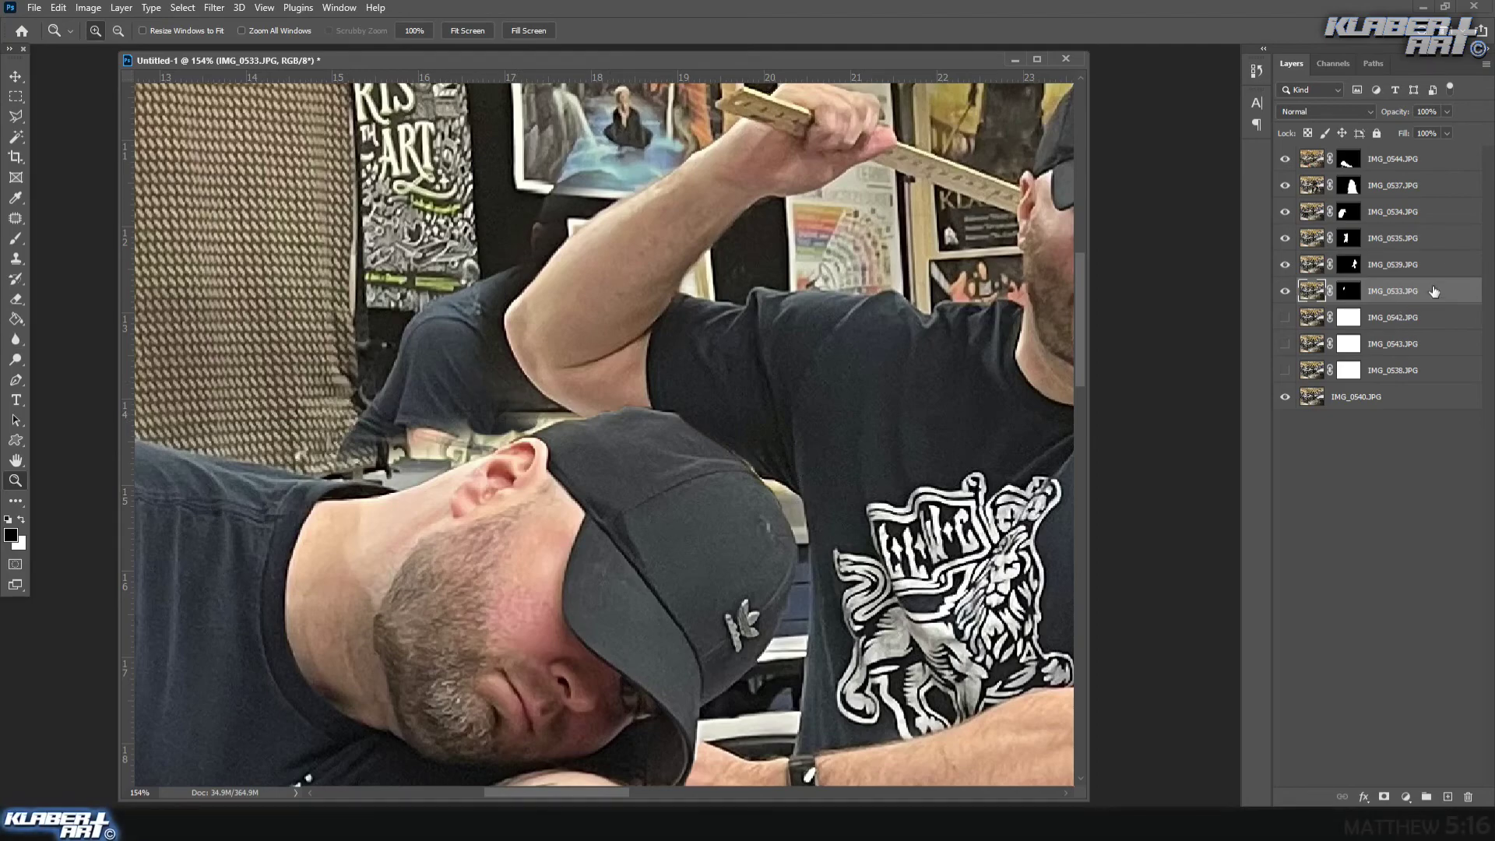
key("Delete")
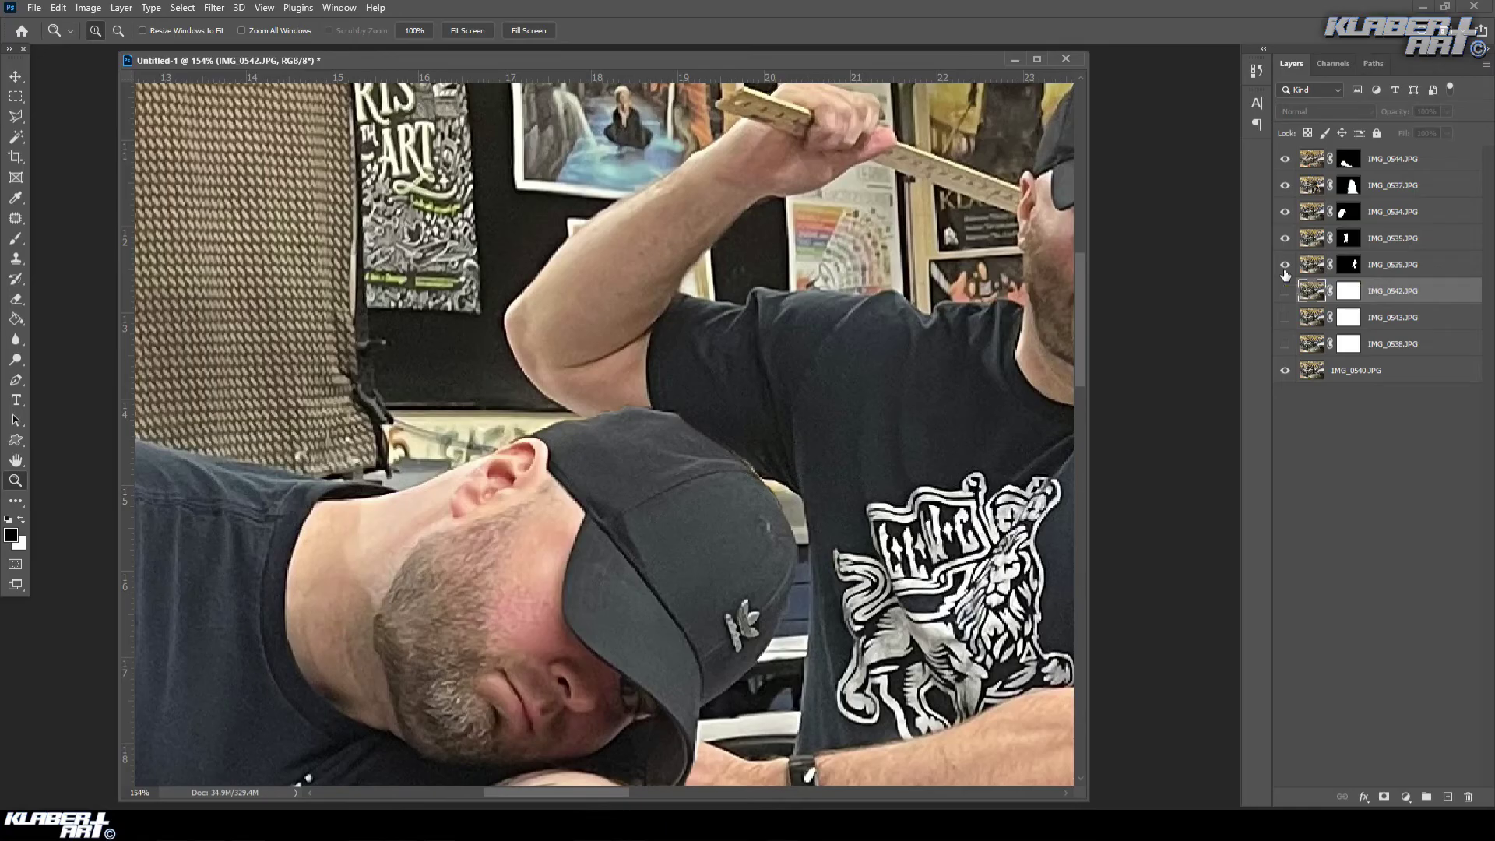
- Hide every layer except IMG_0542 and select the IMG_0542 layer mask
left_click_drag(1285, 238, 1285, 159)
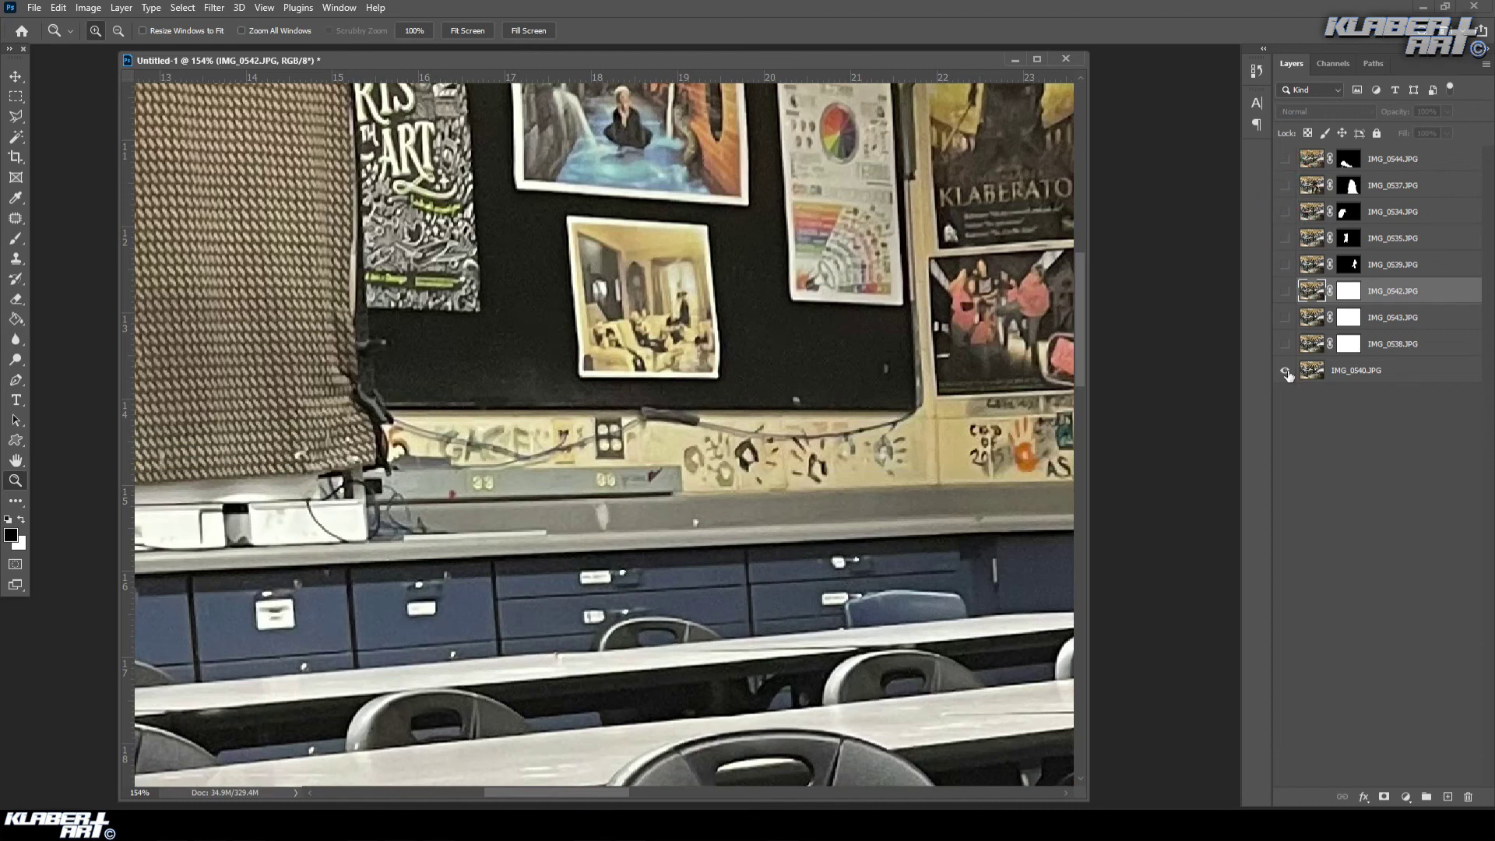
left_click(1286, 372)
left_click(1286, 291)
left_click(1349, 294)
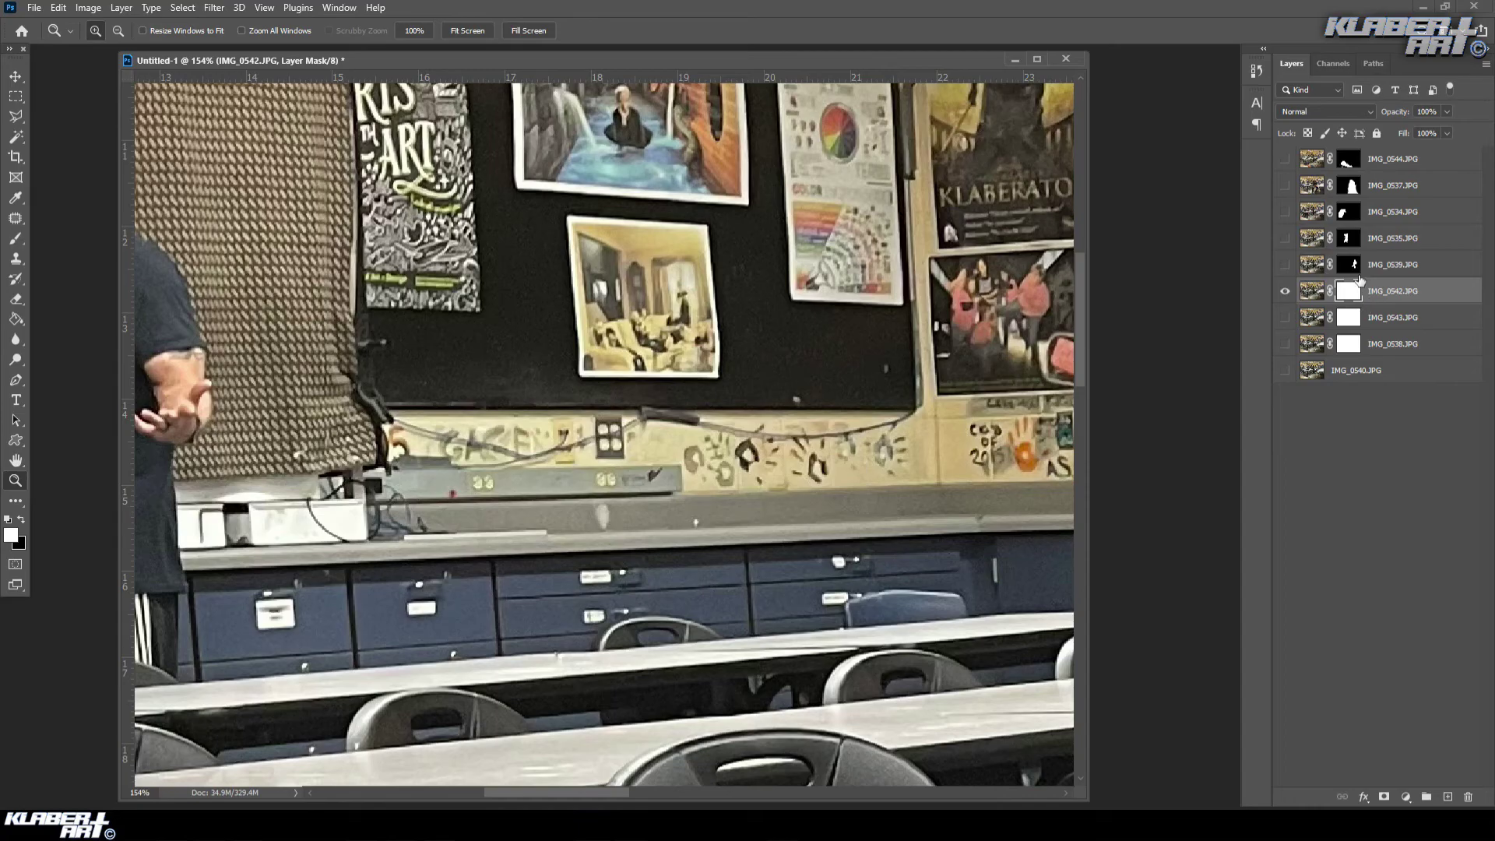
- Paint black over the whole standing man on the IMG_0542 mask with a 55 px brush at 14% hardness
left_click_drag(606, 796, 526, 794)
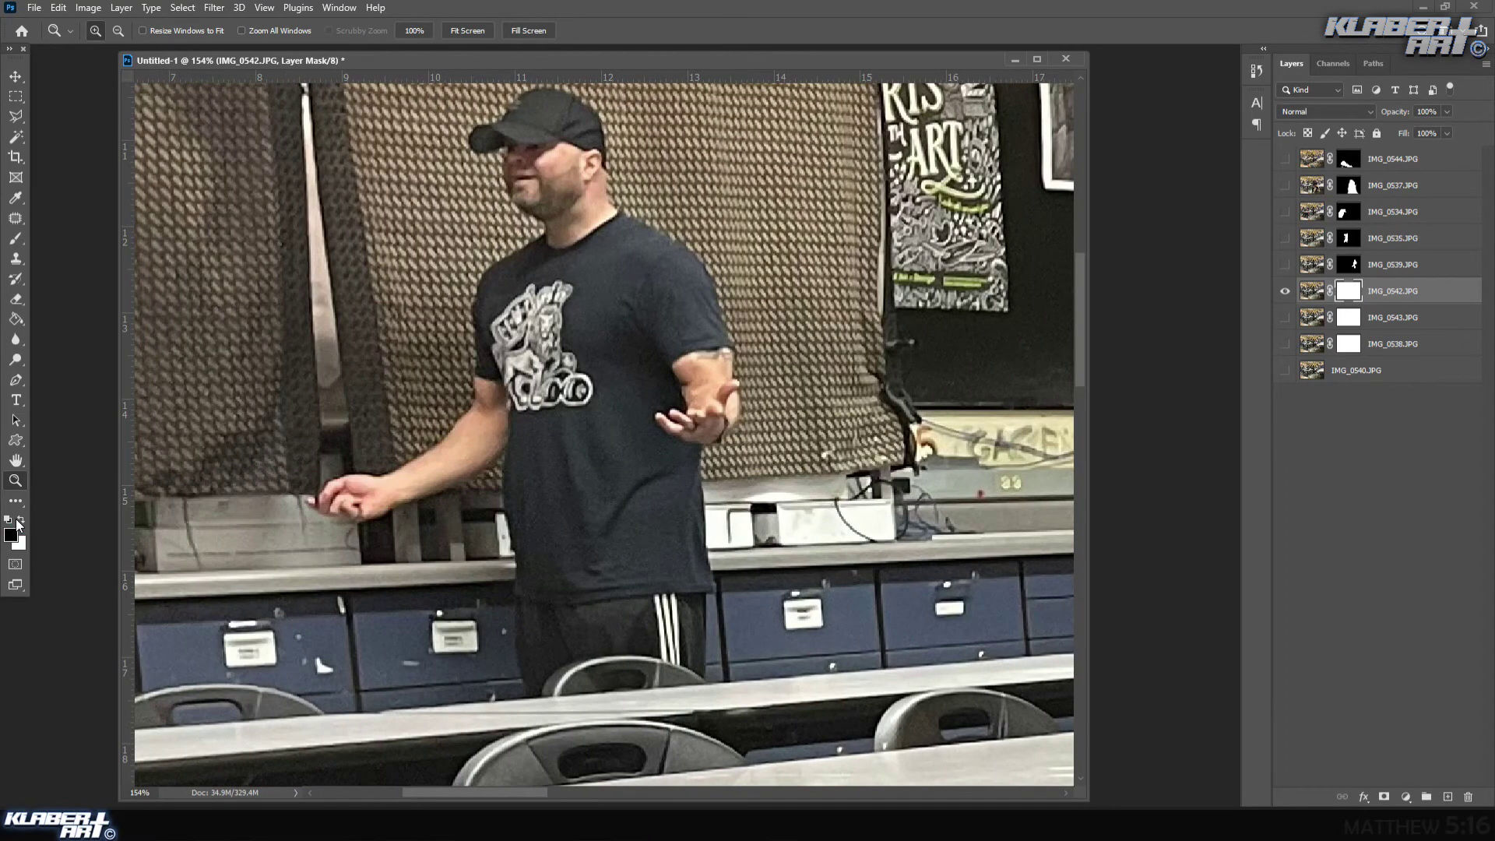
left_click(16, 236)
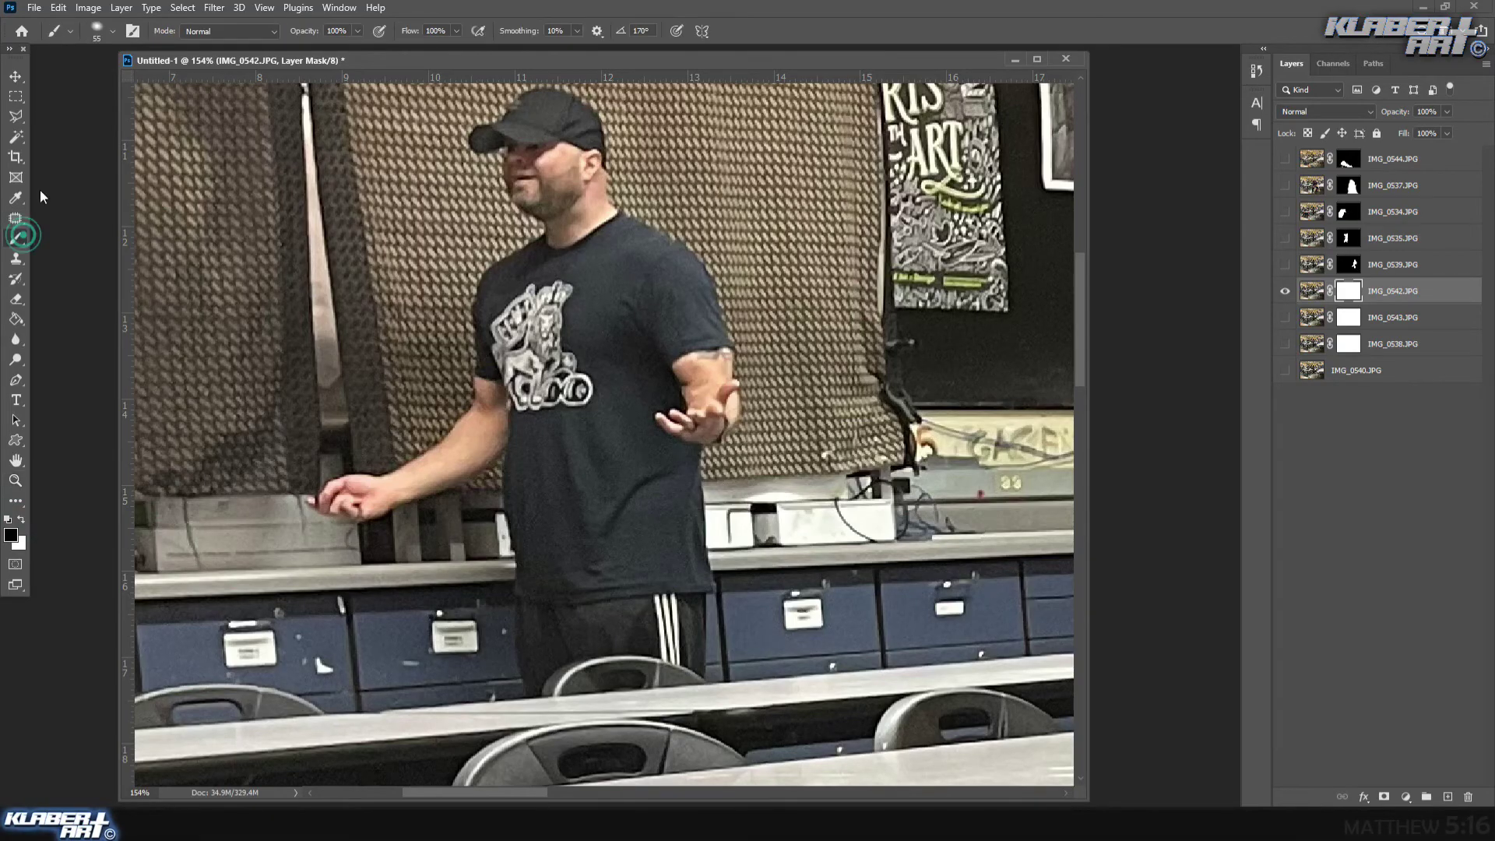
left_click(109, 31)
left_click_drag(109, 115, 101, 117)
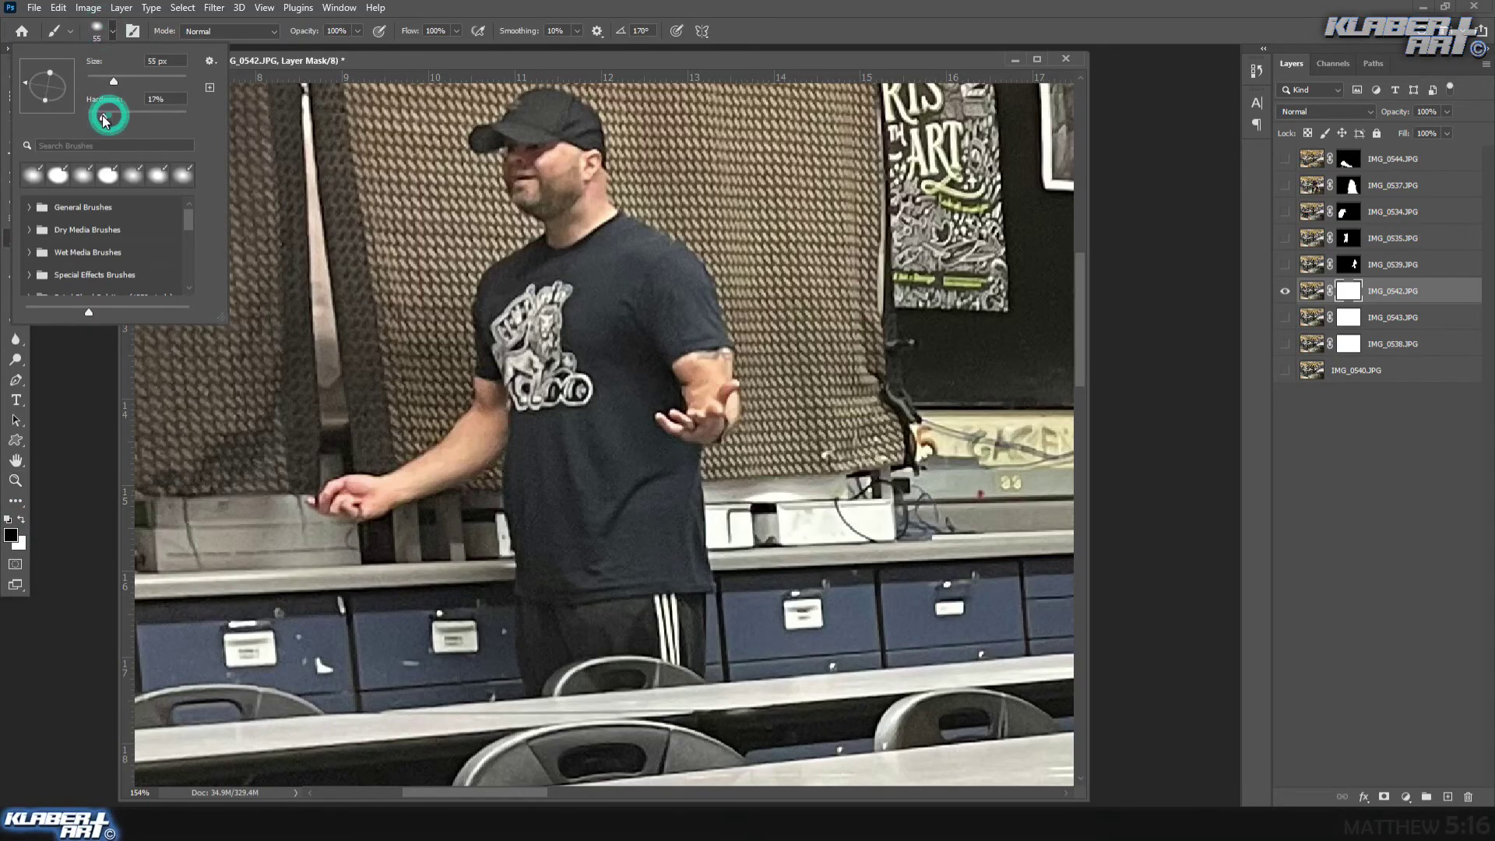
mouse_move(577, 115)
left_mouse_down()
mouse_move(502, 105)
mouse_move(479, 144)
mouse_move(538, 214)
mouse_move(499, 277)
mouse_move(495, 413)
mouse_move(405, 487)
mouse_move(327, 502)
mouse_move(727, 397)
mouse_move(718, 327)
mouse_move(673, 249)
mouse_move(570, 146)
mouse_move(535, 195)
mouse_move(662, 343)
mouse_move(604, 257)
mouse_move(652, 564)
mouse_move(681, 615)
mouse_move(697, 499)
mouse_move(685, 647)
mouse_move(569, 685)
mouse_move(524, 621)
mouse_move(510, 498)
mouse_move(621, 659)
mouse_move(658, 620)
mouse_move(615, 663)
mouse_move(546, 343)
mouse_move(557, 481)
mouse_move(568, 335)
mouse_move(612, 428)
mouse_move(634, 544)
mouse_move(632, 433)
left_mouse_up()
scroll(644, 605, "down", 5)
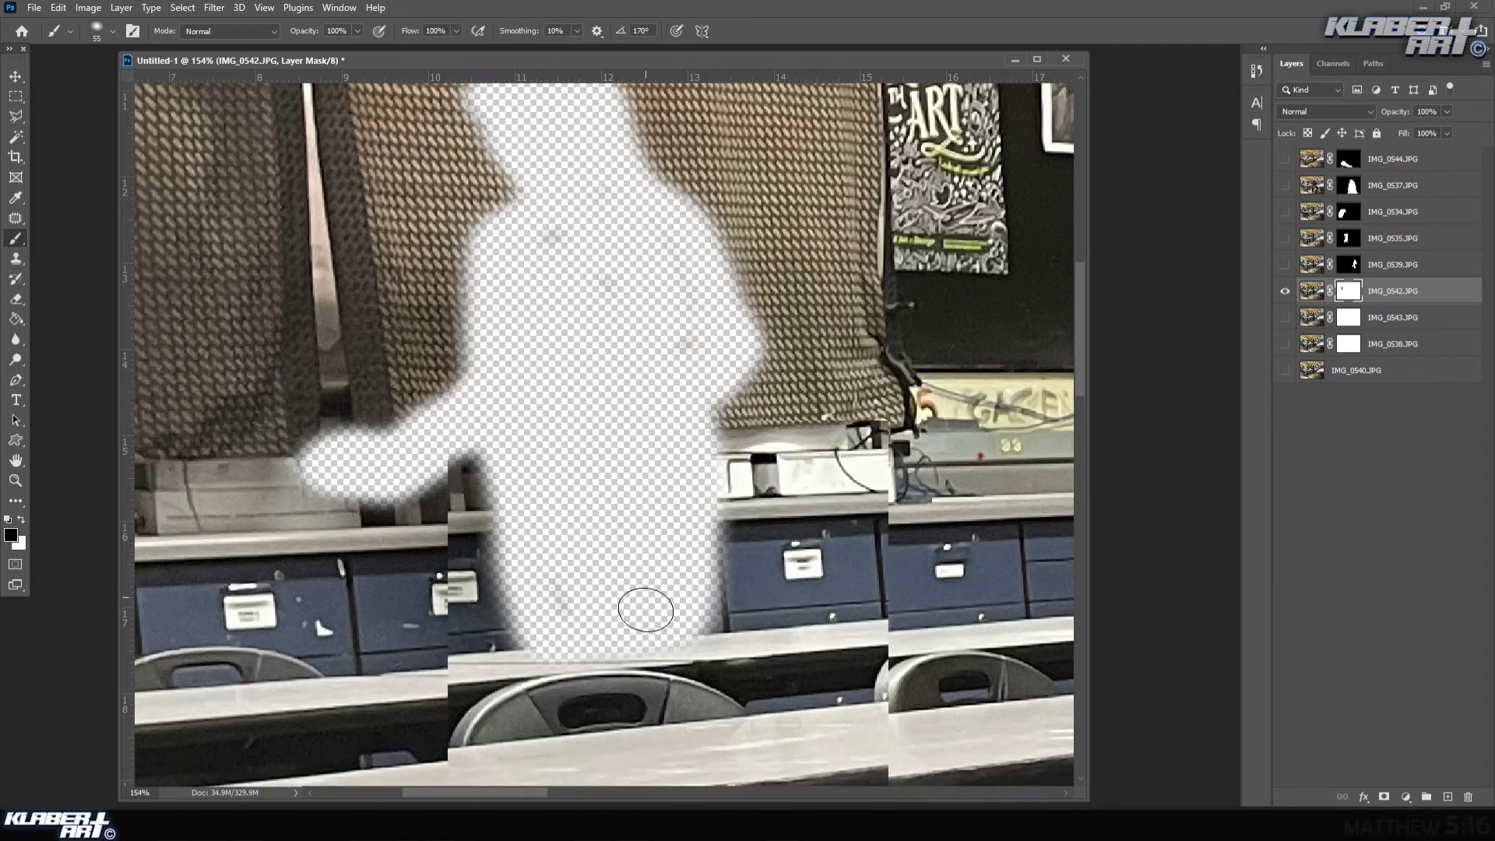
scroll(645, 612, "down", 7)
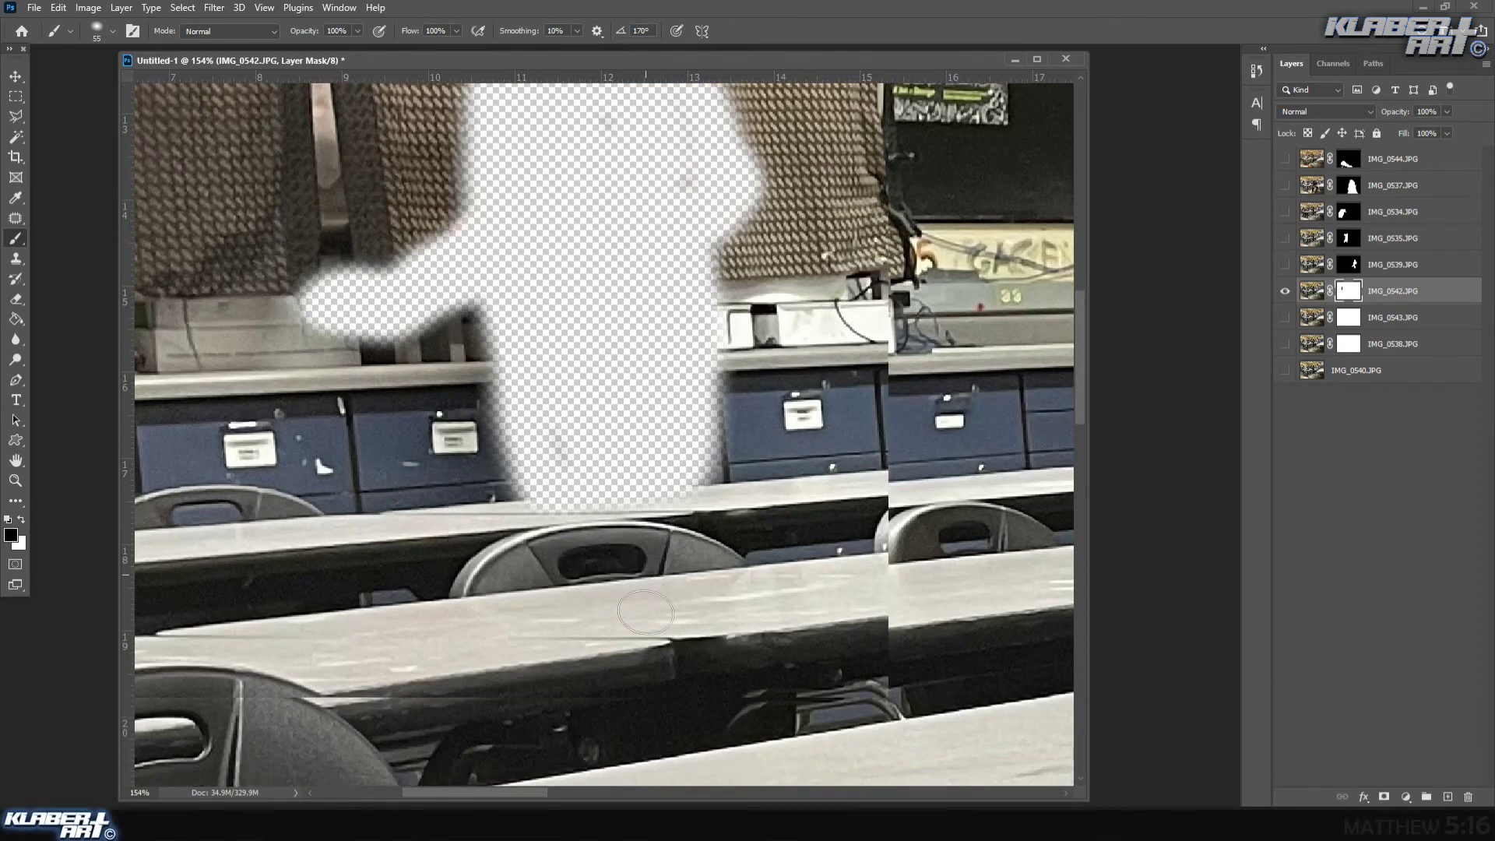
scroll(647, 612, "down", 4)
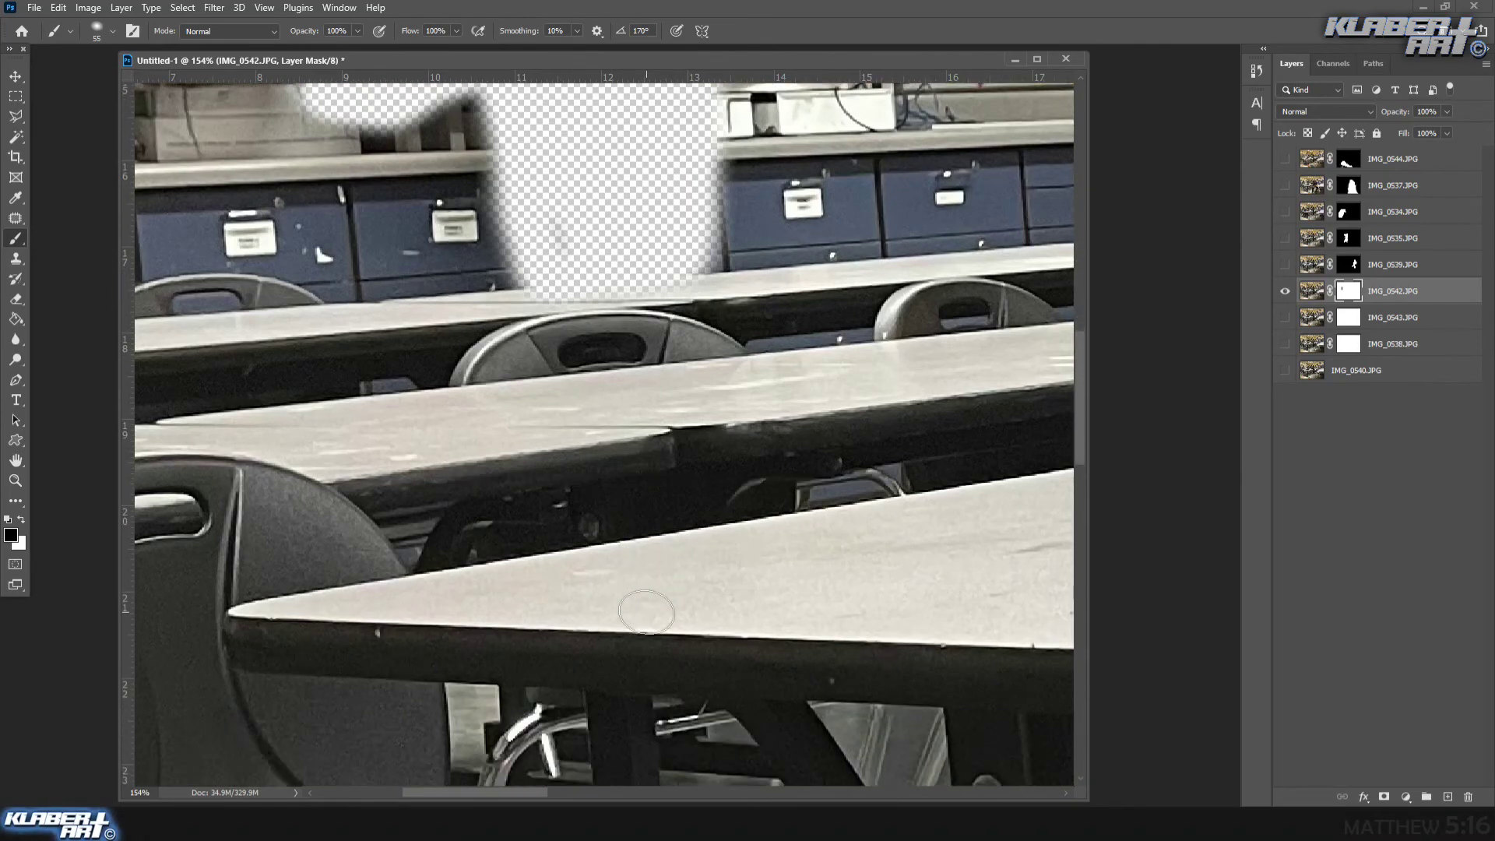
scroll(636, 610, "up", 5)
scroll(661, 187, "up", 2)
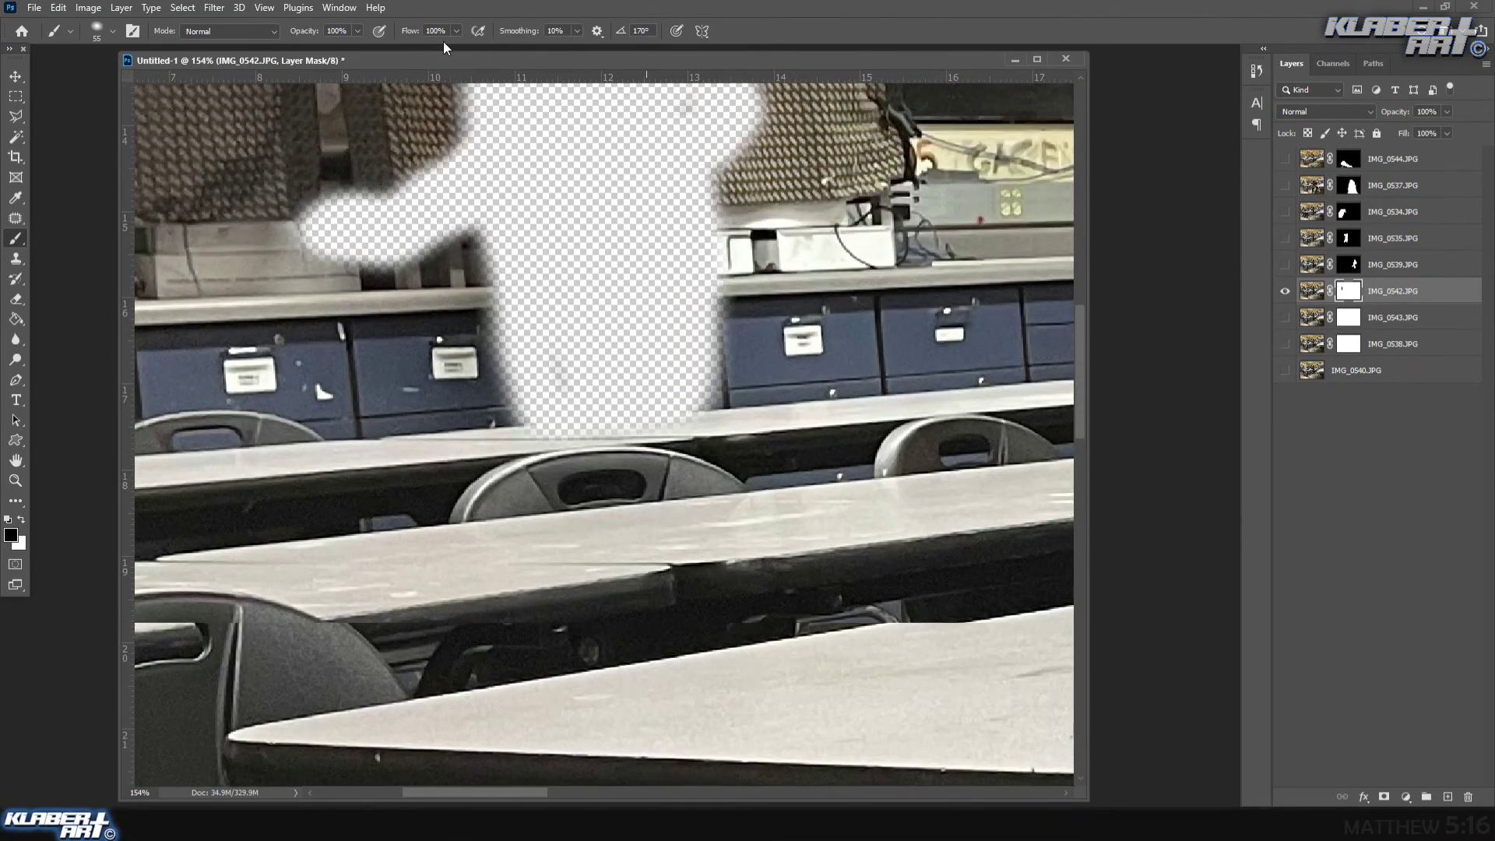
- Invert the IMG_0542 mask so only the painted-over standing man remains
left_click(89, 9)
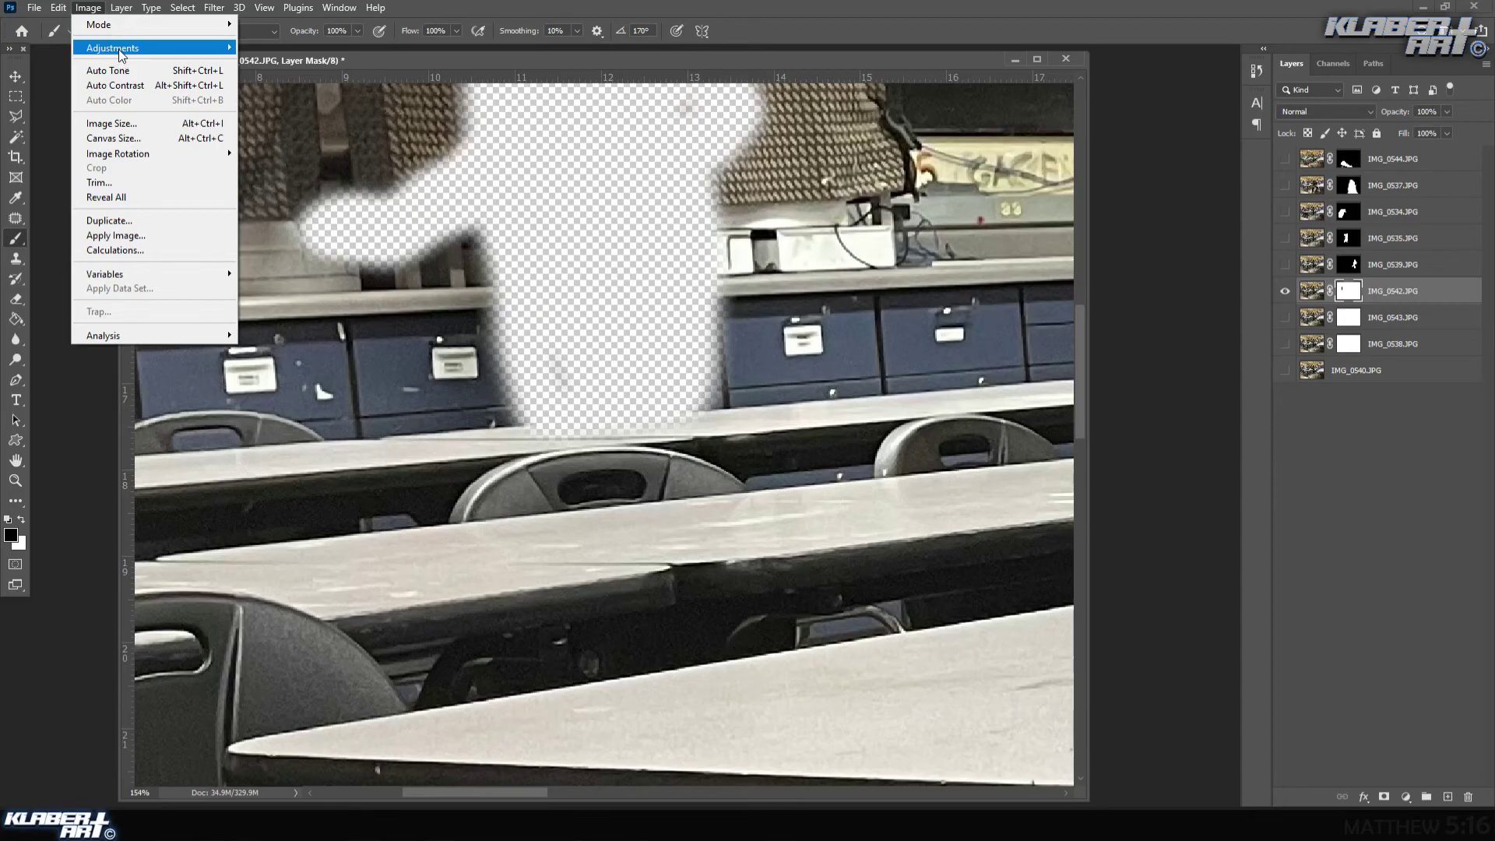
mouse_move(156, 48)
left_click(349, 226)
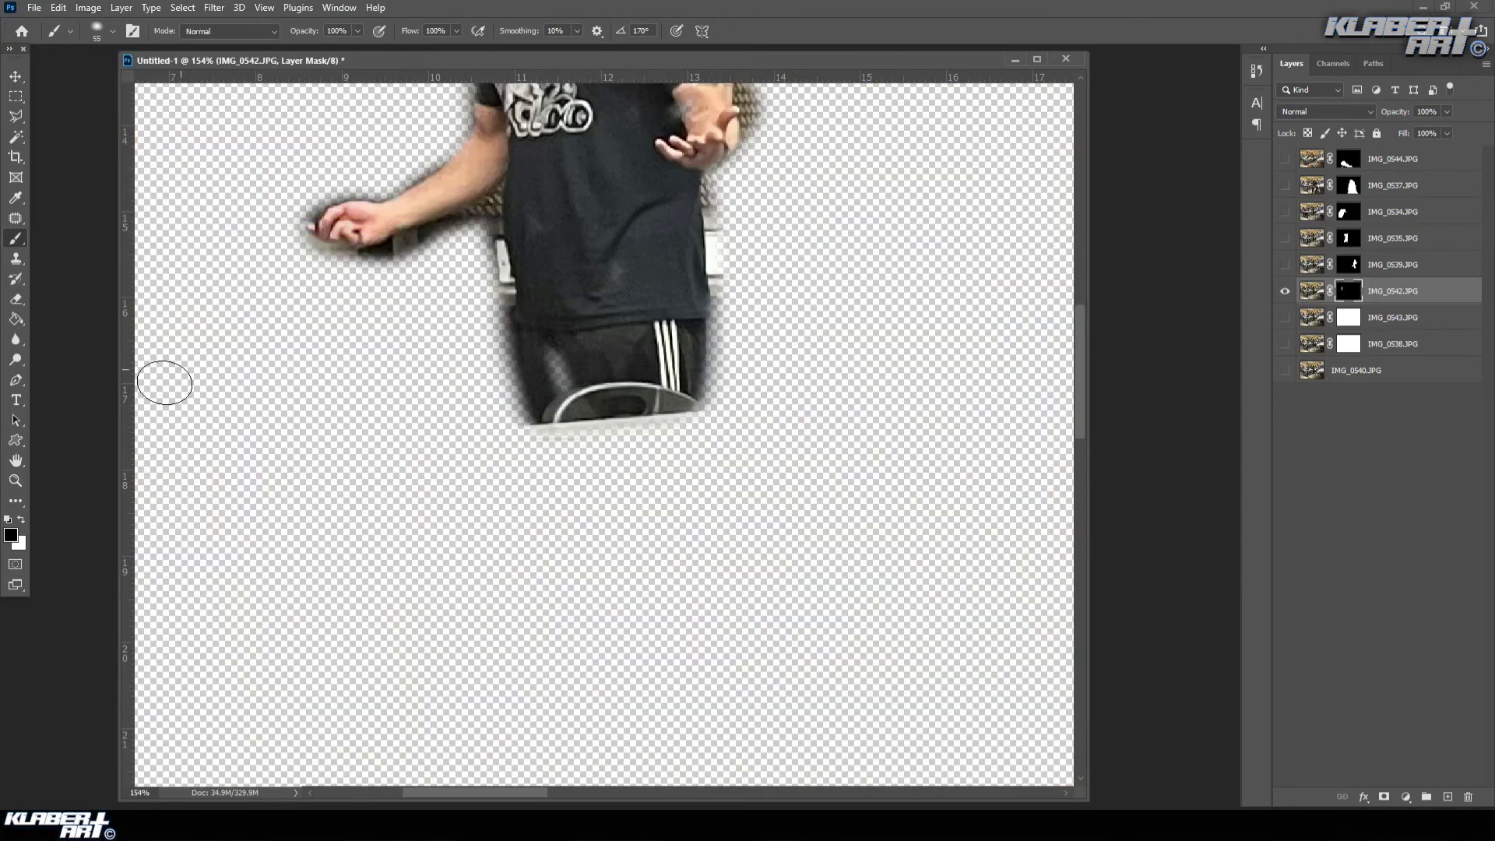
- Paint white on the IMG_0542 mask to fill in the standing man's patchy body, cap and edges
left_click(22, 520)
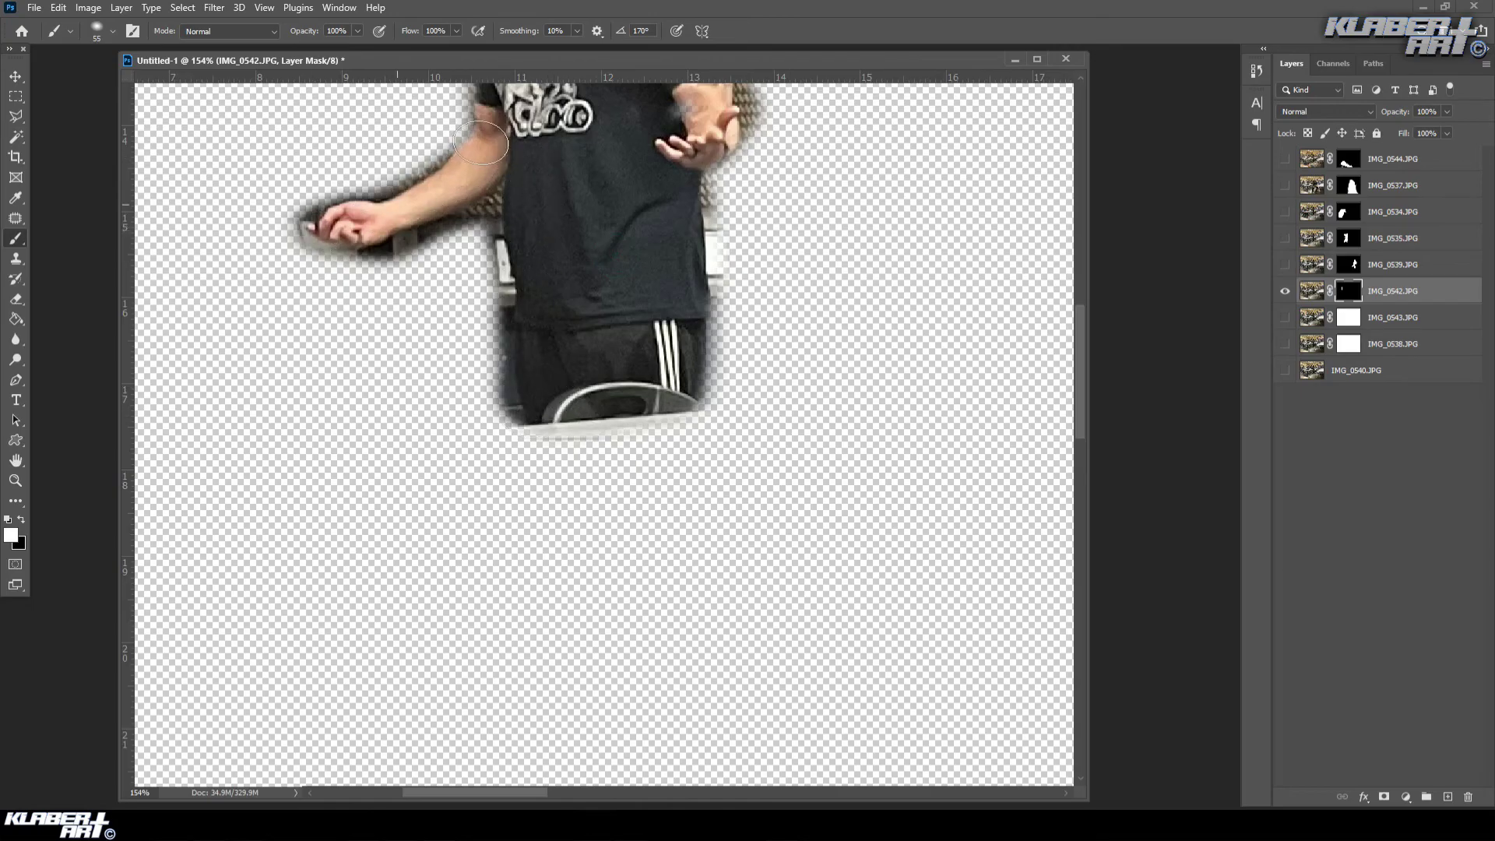
mouse_move(715, 138)
left_mouse_down()
mouse_move(690, 300)
mouse_move(696, 382)
mouse_move(659, 406)
mouse_move(628, 395)
left_mouse_up()
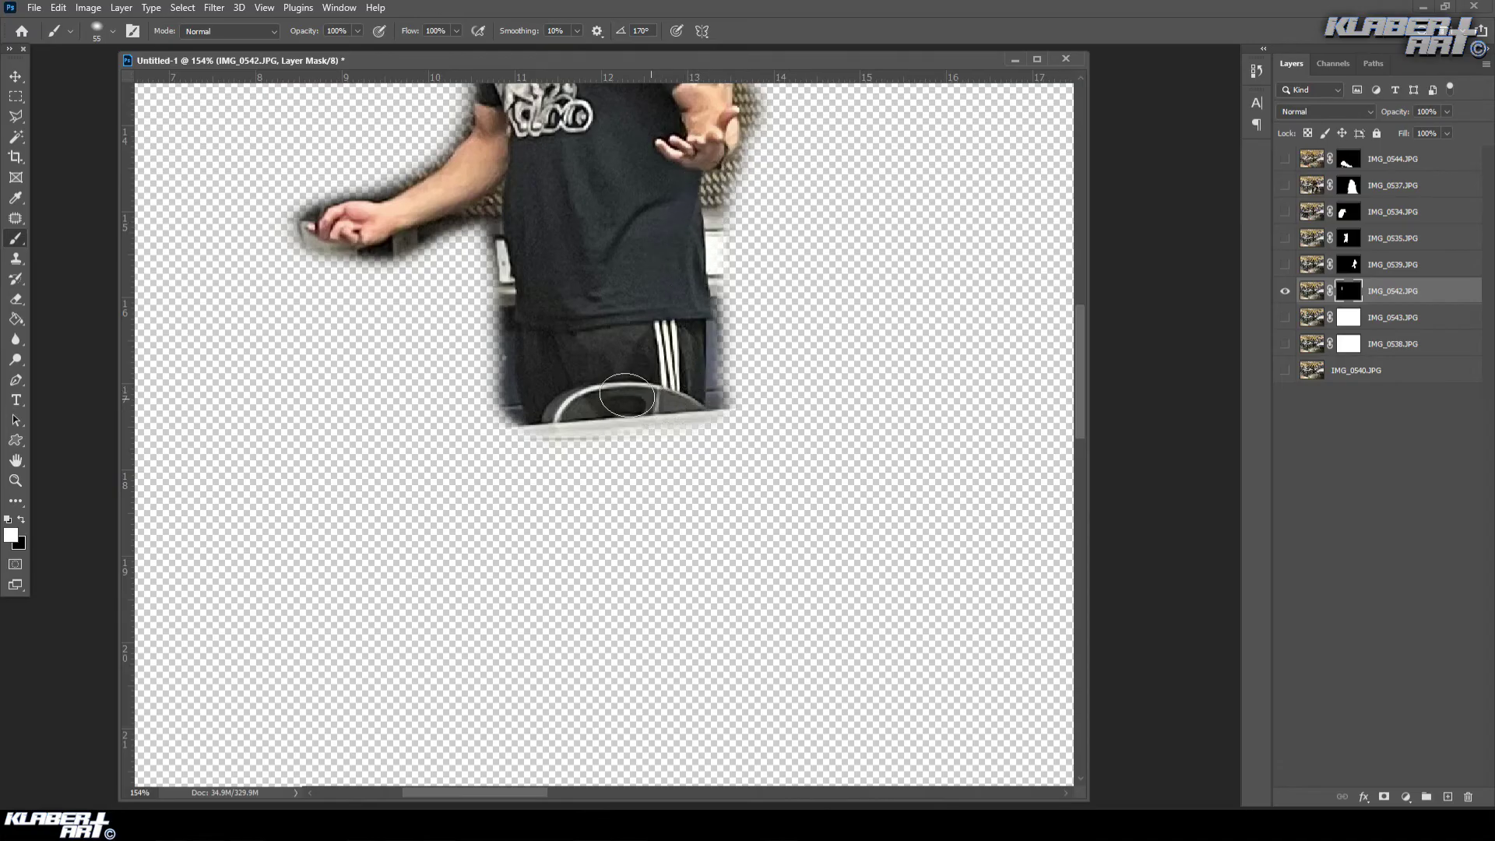
scroll(634, 267, "up", 10)
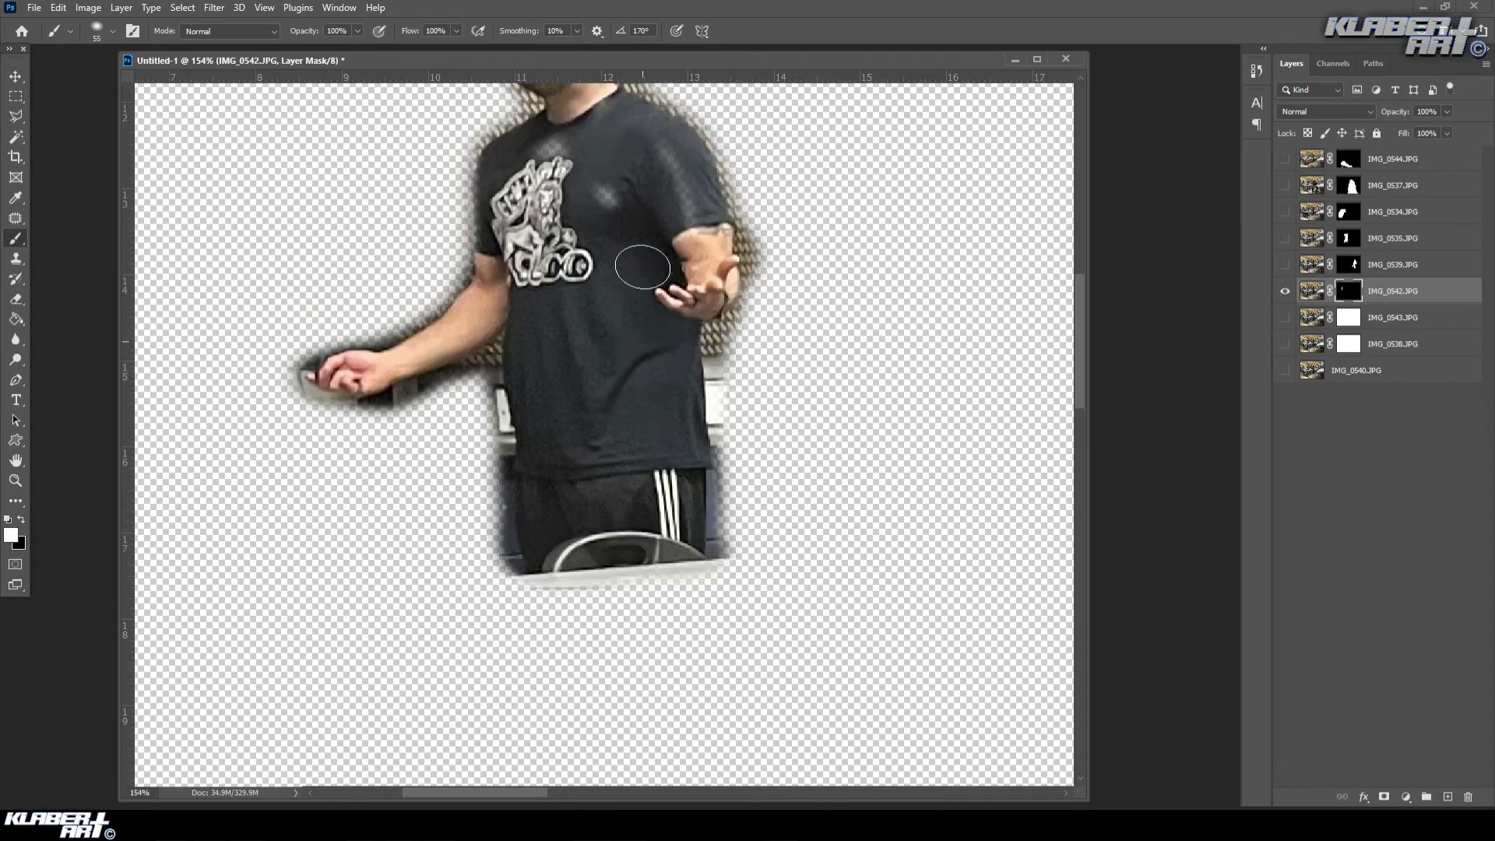
scroll(683, 301, "up", 5)
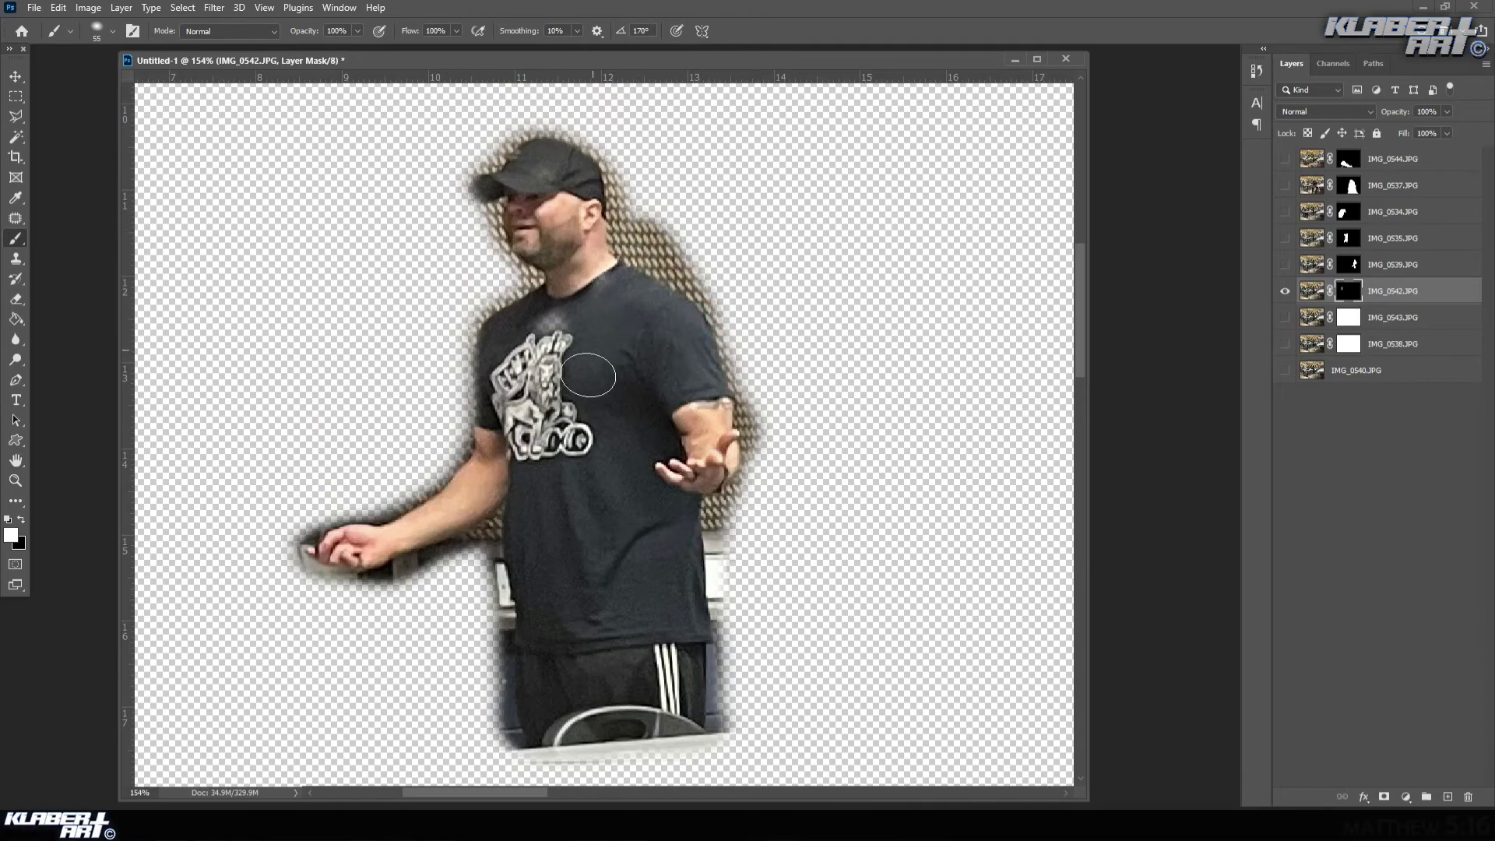
mouse_move(600, 209)
left_mouse_down()
mouse_move(553, 168)
mouse_move(474, 204)
mouse_move(524, 158)
mouse_move(590, 191)
left_mouse_up()
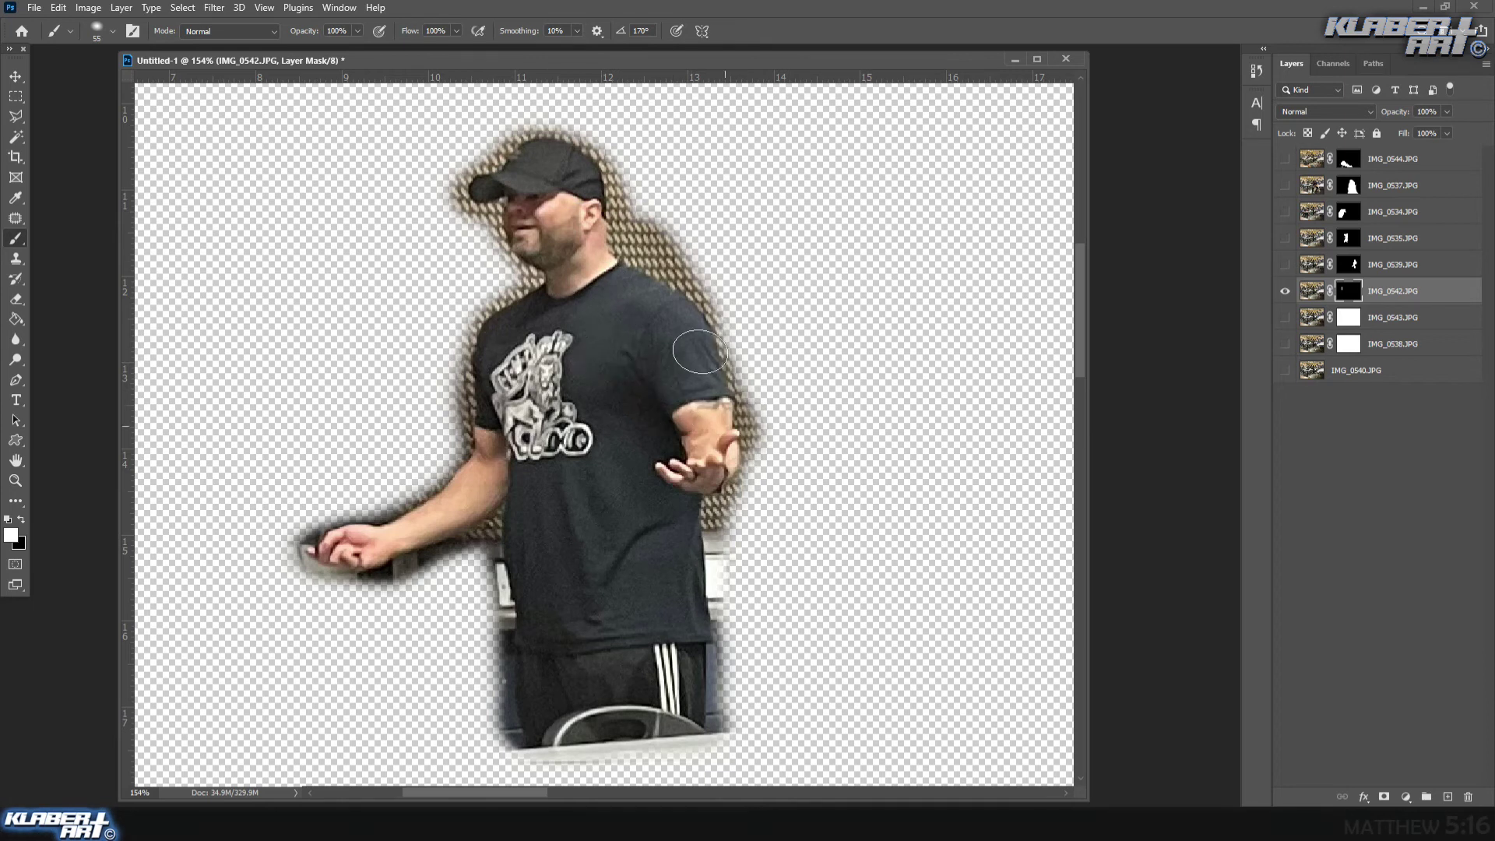
- Fit the image on screen and show IMG_0544, IMG_0537, IMG_0534, IMG_0535, IMG_0539 and IMG_0540 together with IMG_0542
left_click(262, 7)
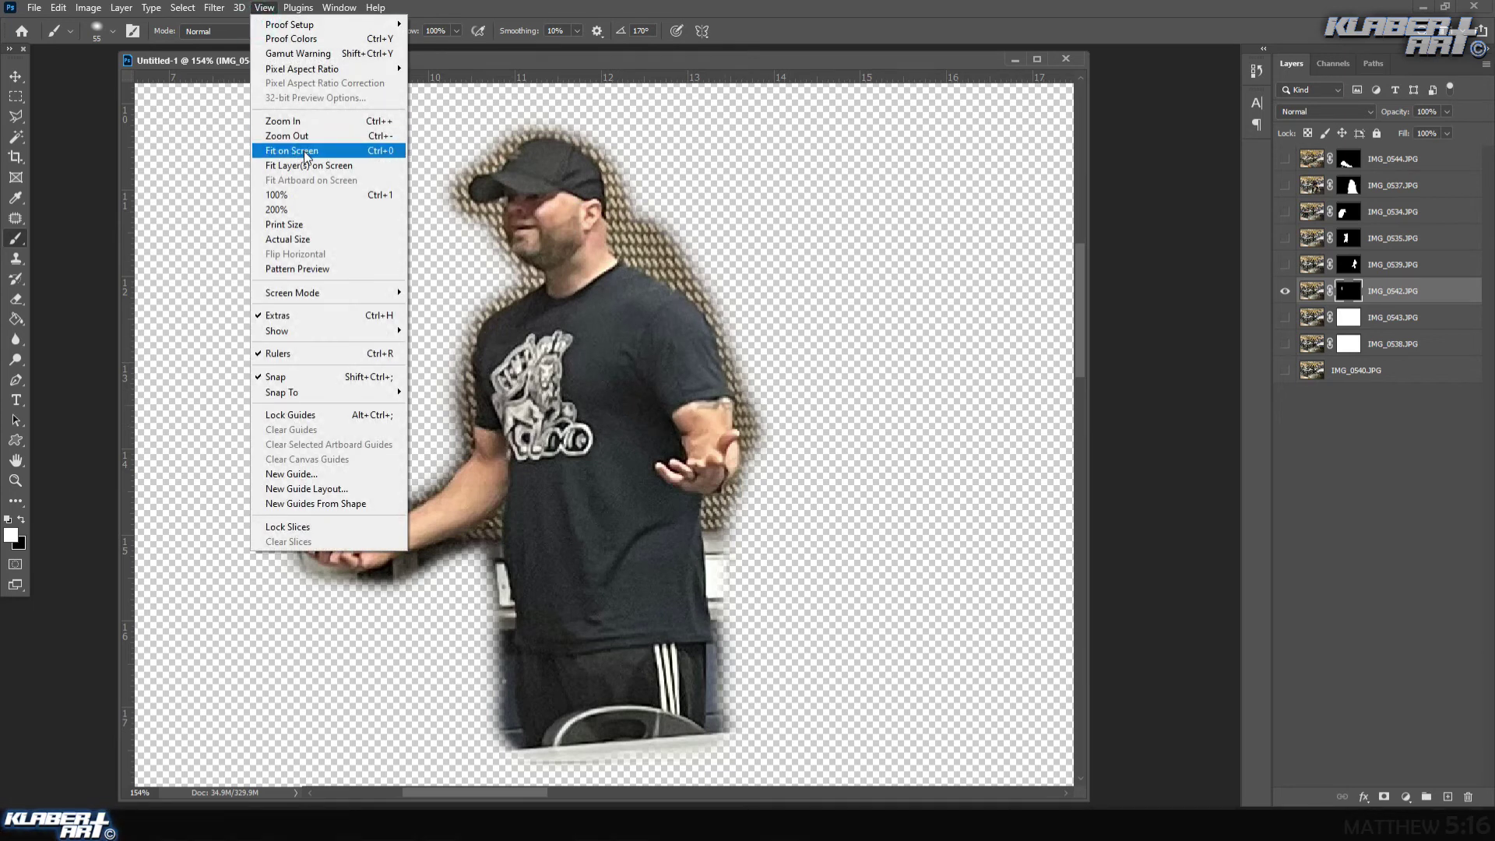
left_click(303, 151)
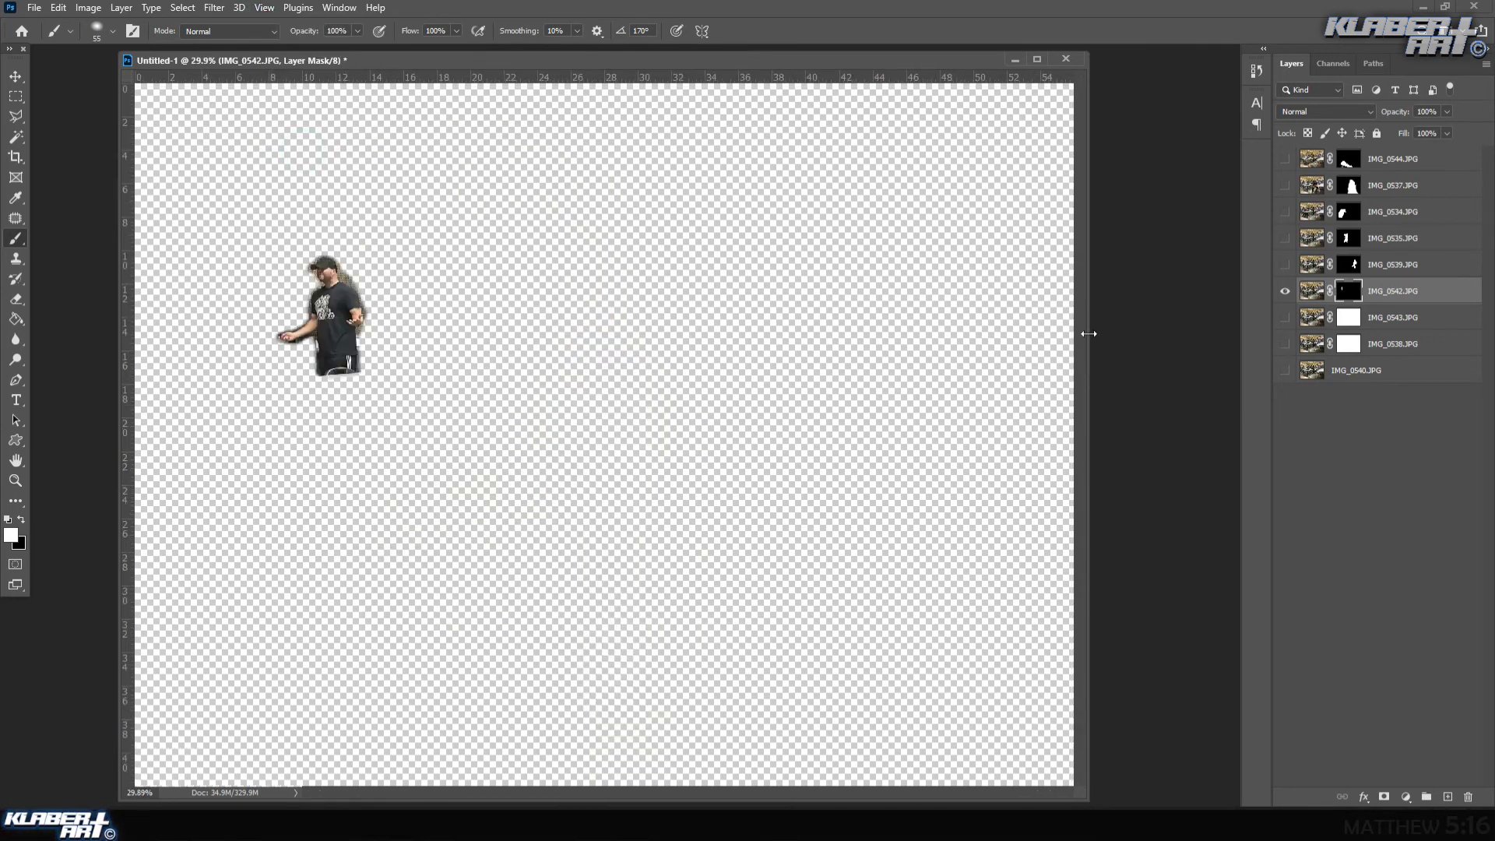
left_click(1284, 160)
left_click(1285, 185)
left_click(1284, 212)
left_click(1284, 239)
left_click(1285, 265)
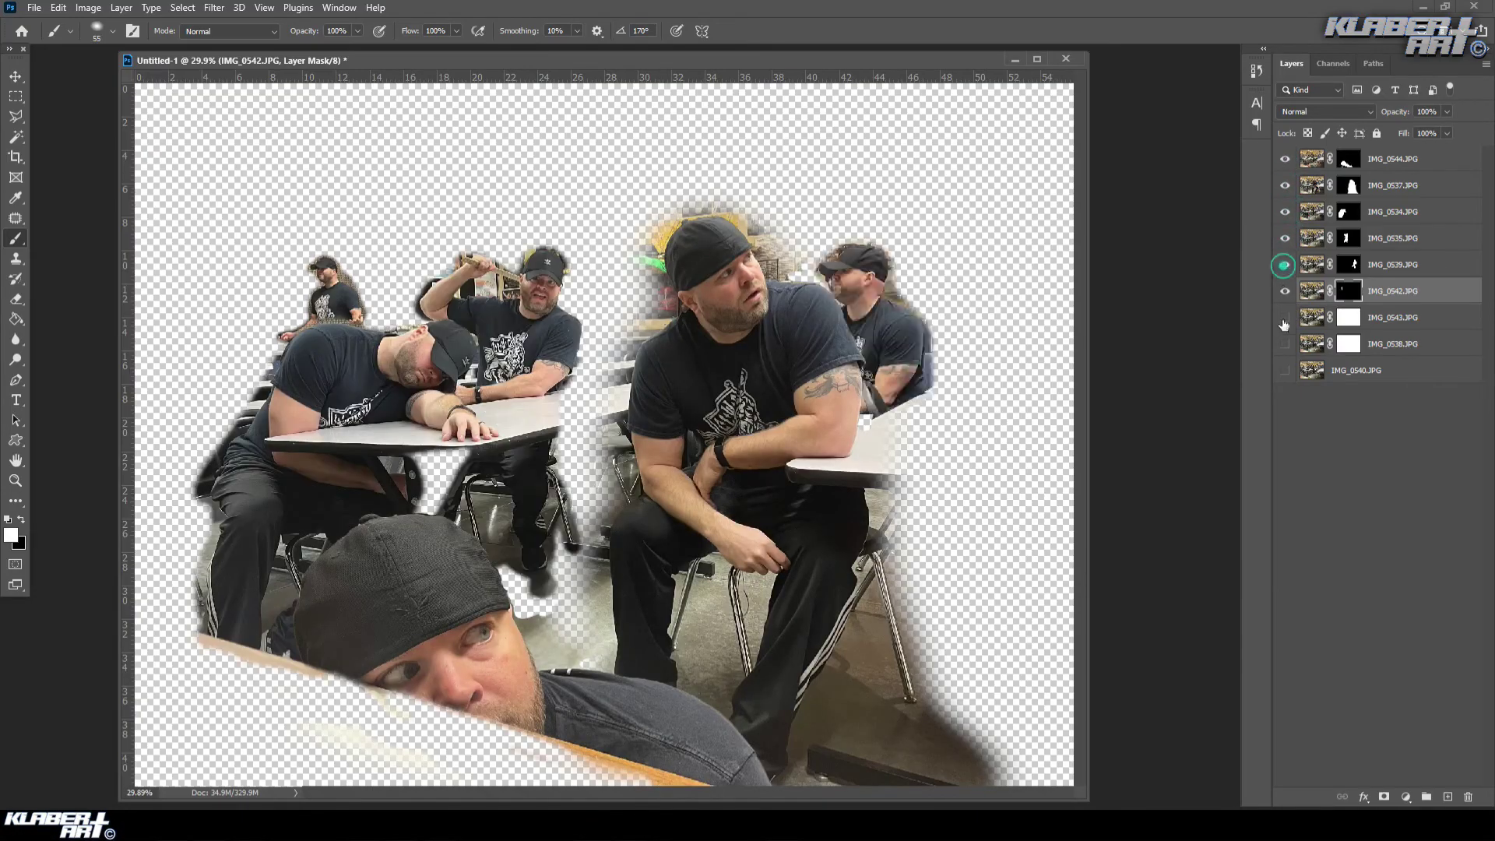
left_click(1285, 370)
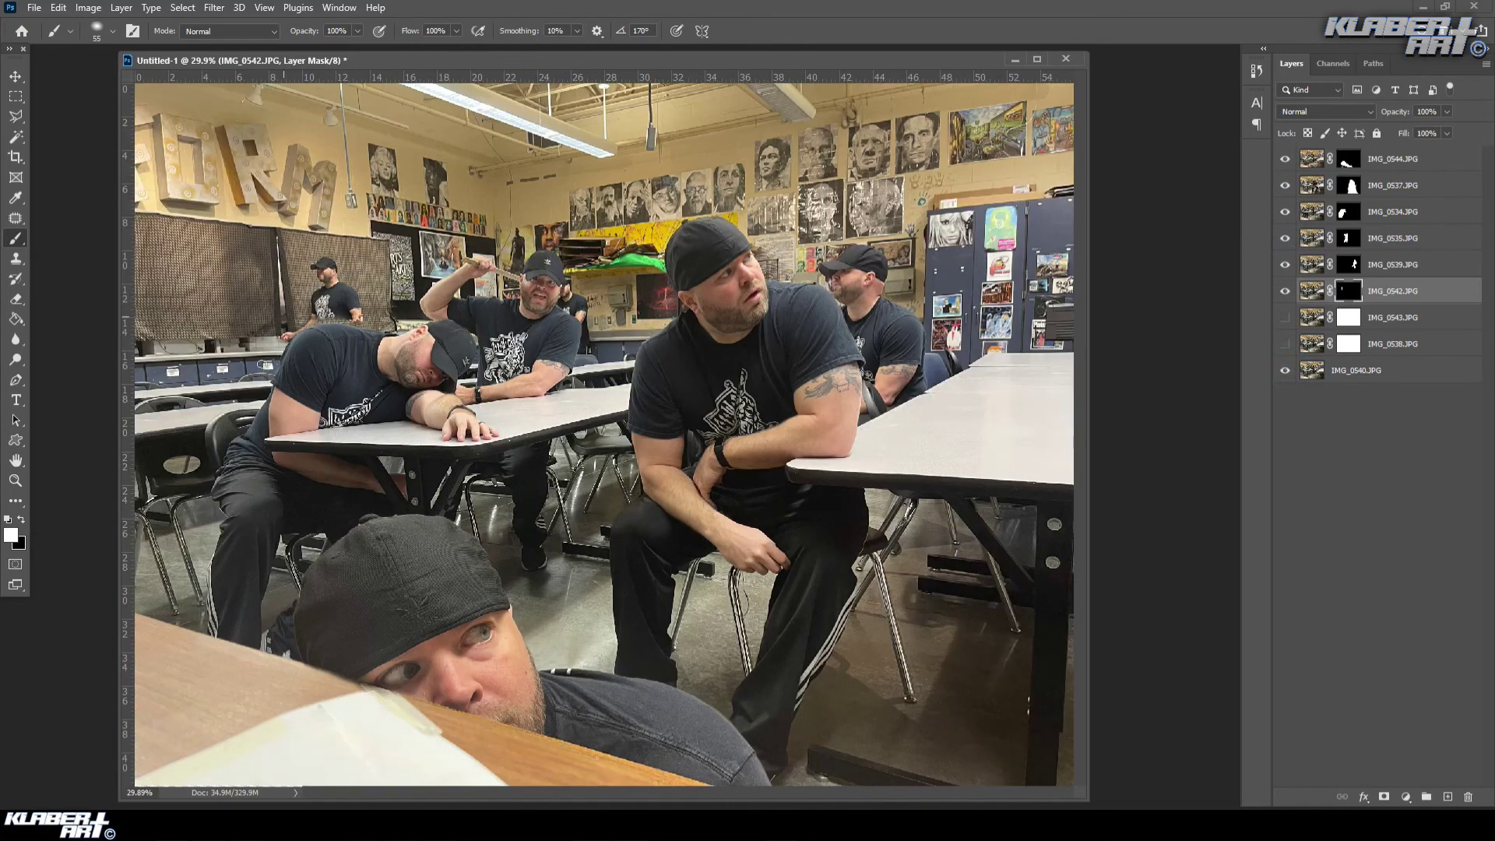
- Toggle the IMG_0534 layer's visibility to examine where it overlaps the standing man's shirt and hands
left_click(17, 483)
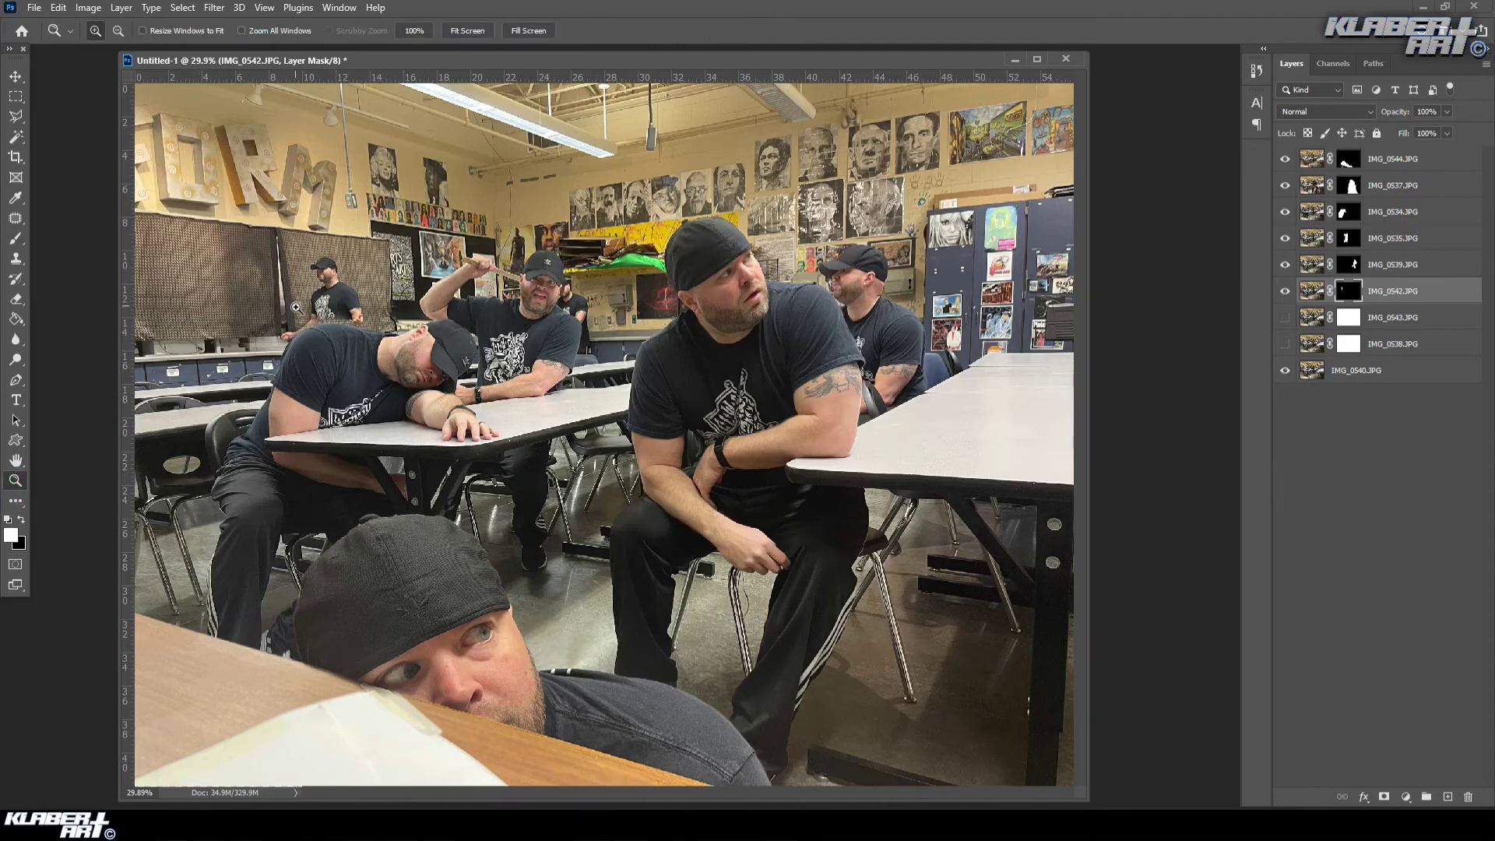
left_click_drag(296, 308, 387, 380)
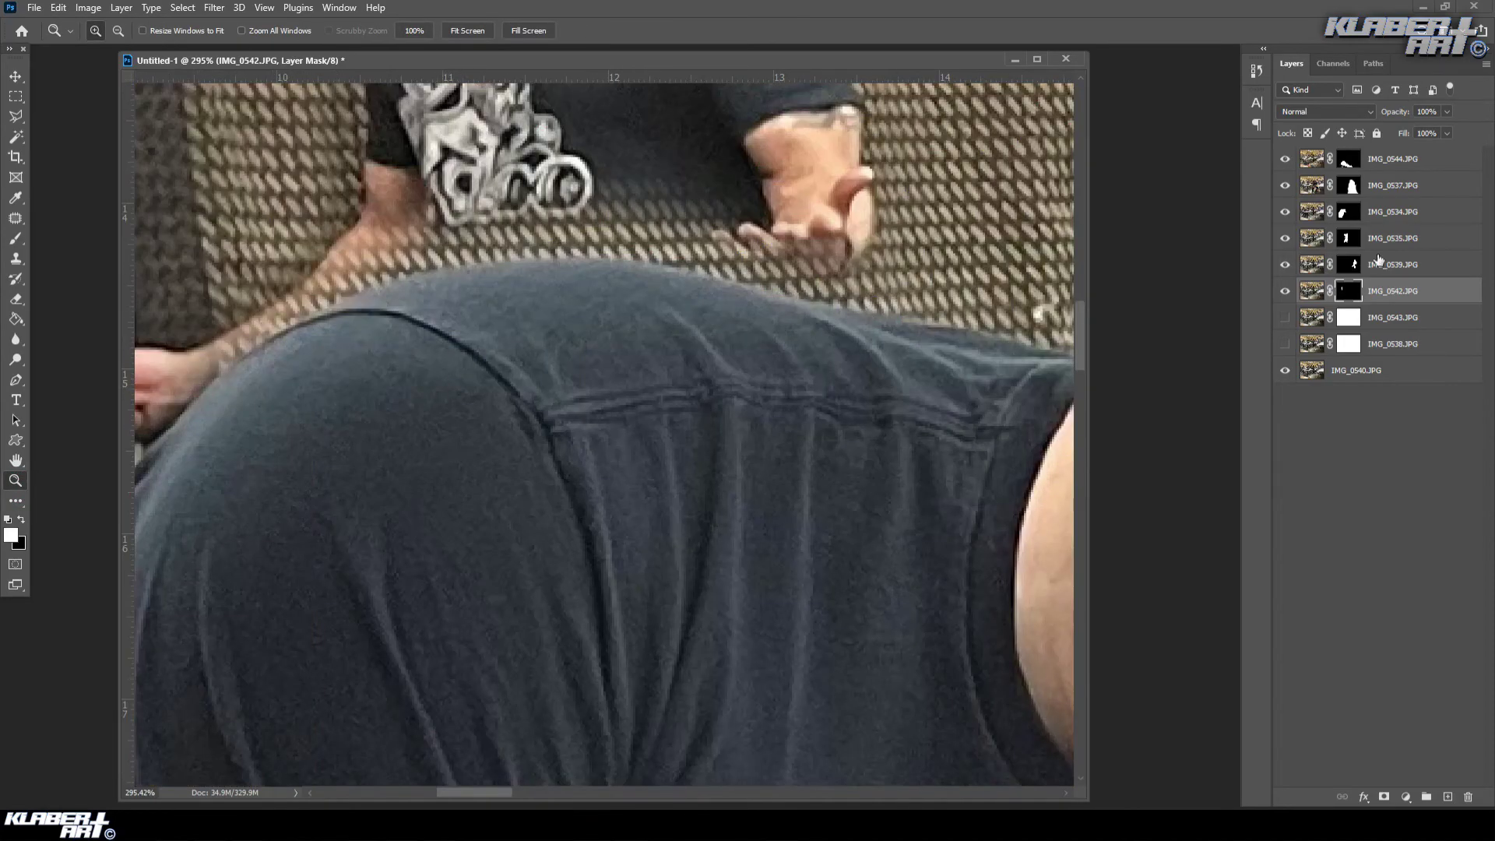
left_click(1286, 213)
left_click(1286, 213)
left_click(1286, 213)
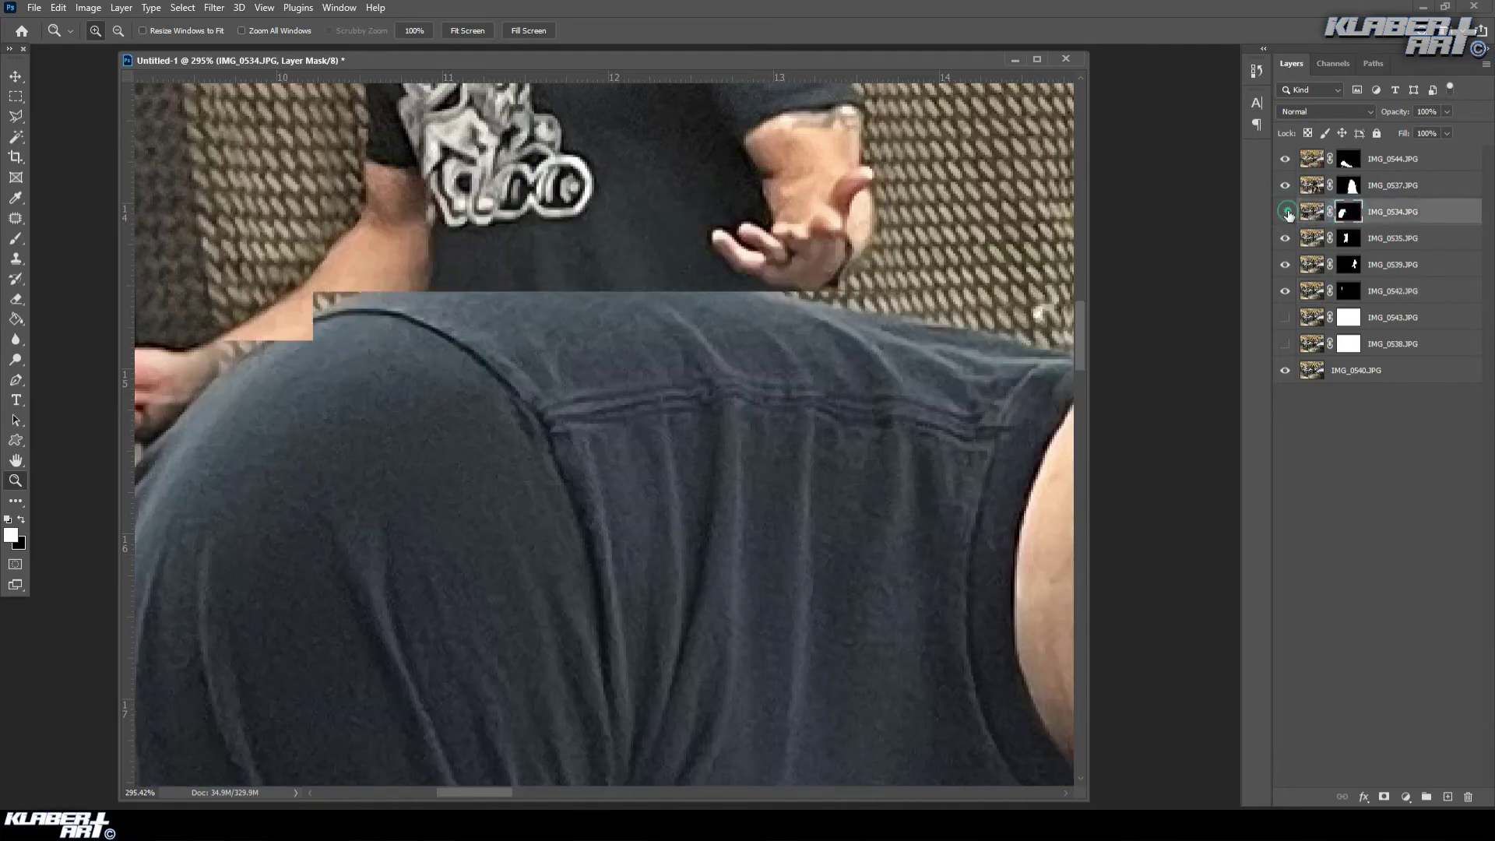
left_click(1286, 213)
left_click(1286, 213)
left_click(1286, 213)
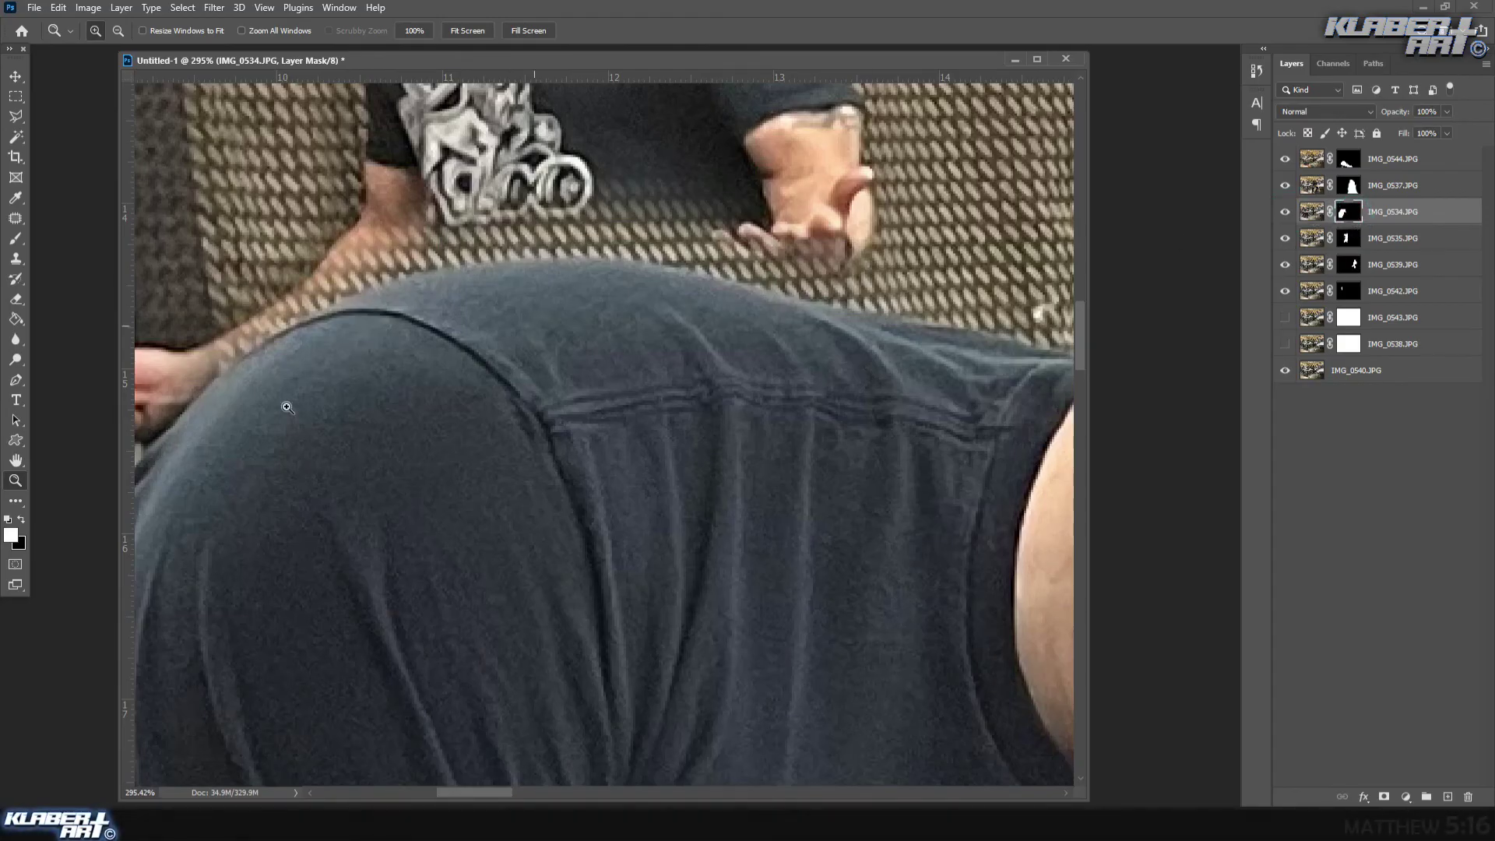
- Paint black on the IMG_0534 mask above the slumped man's back with a 39 px, 73% hardness brush, uncovering the standing man's shirt and raised hand
left_click(22, 519)
left_click(17, 241)
left_click(92, 34)
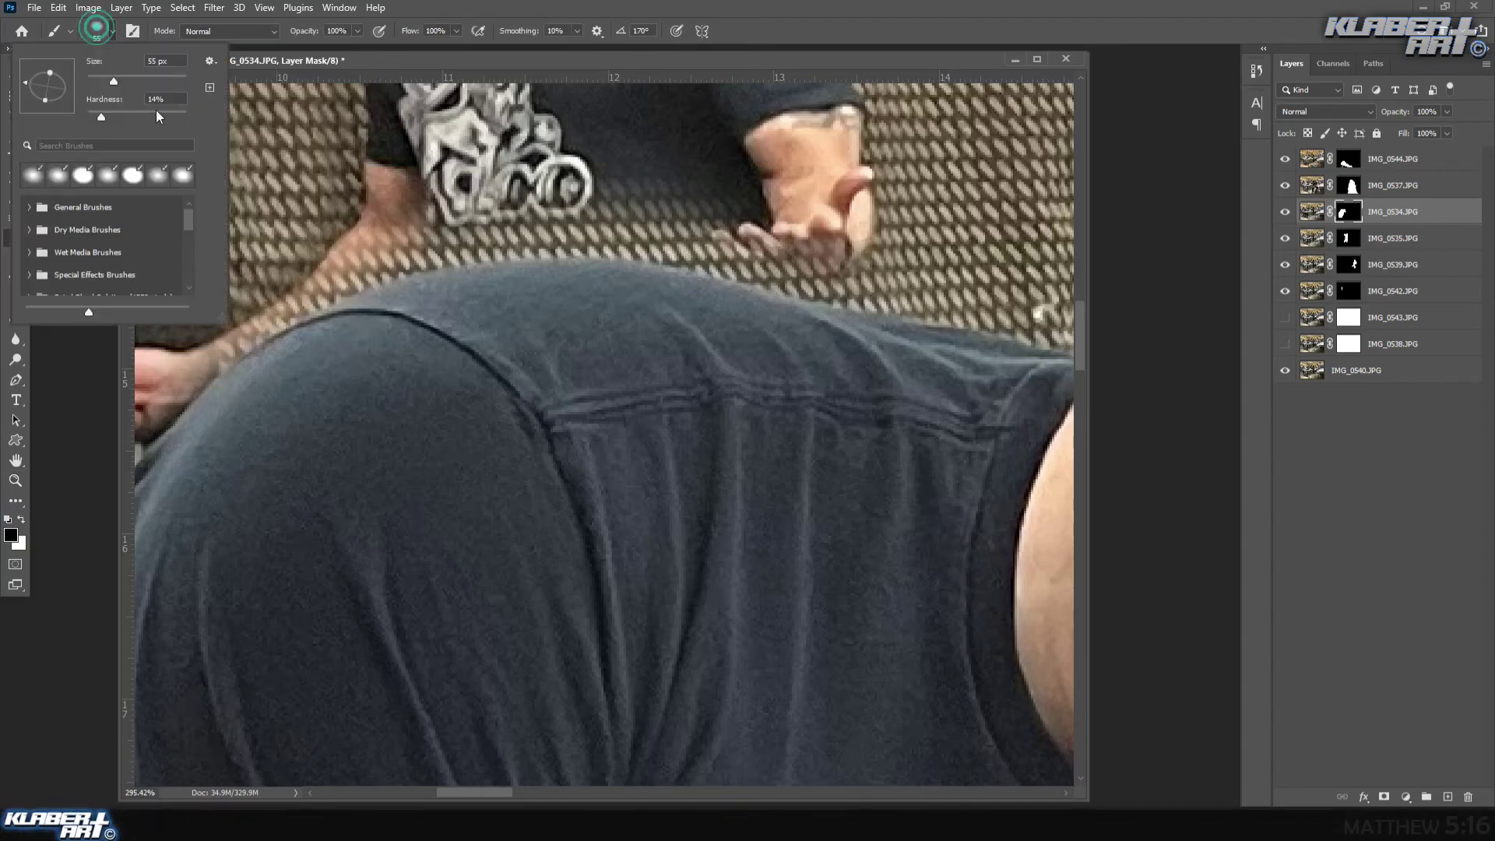
left_click(156, 114)
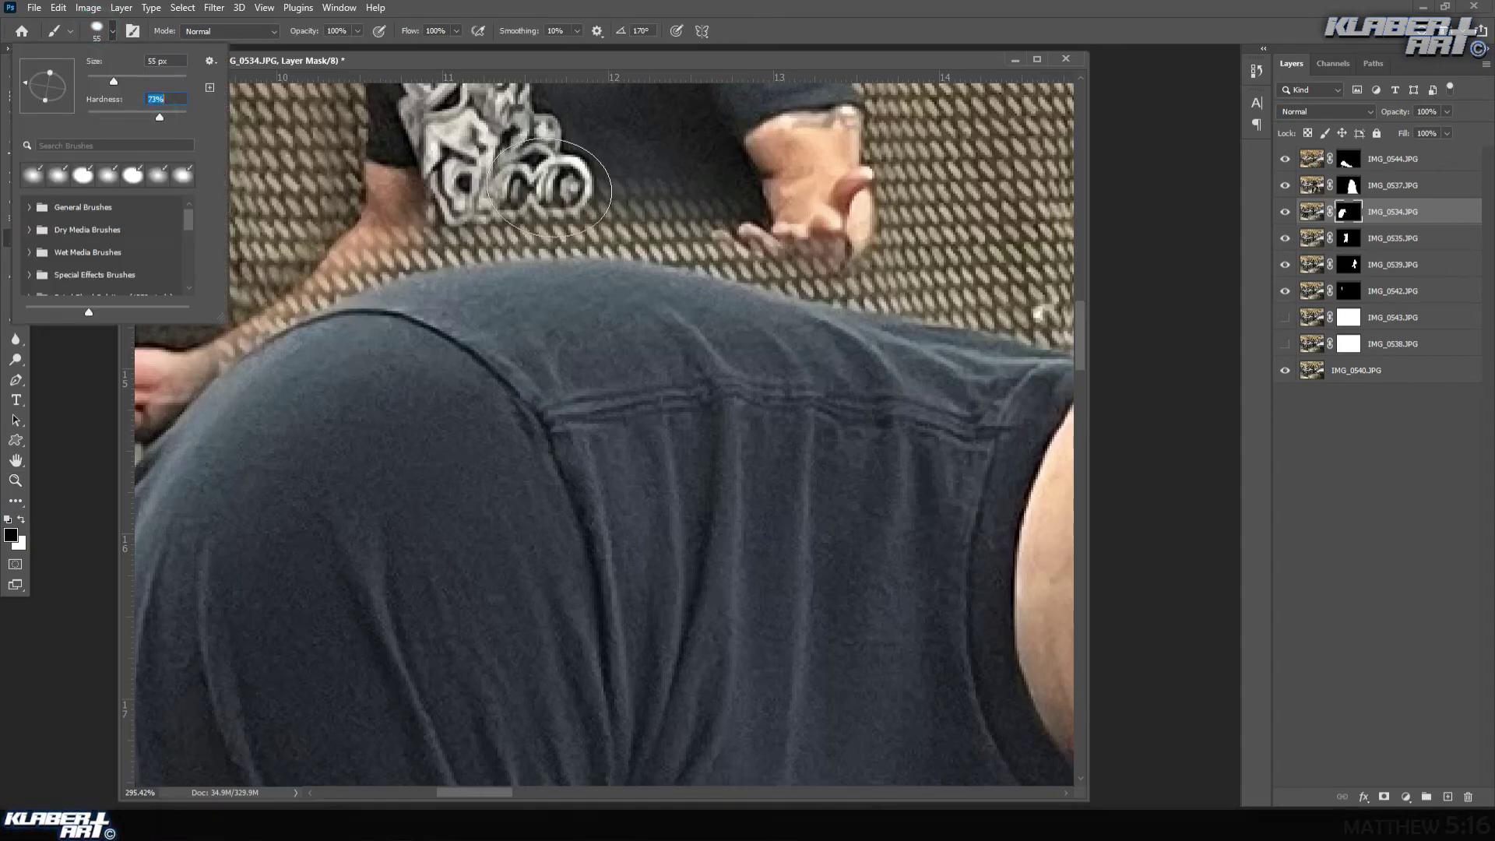
left_click(106, 82)
mouse_move(847, 257)
left_mouse_down()
mouse_move(775, 248)
mouse_move(807, 263)
mouse_move(605, 219)
mouse_move(460, 227)
left_mouse_up()
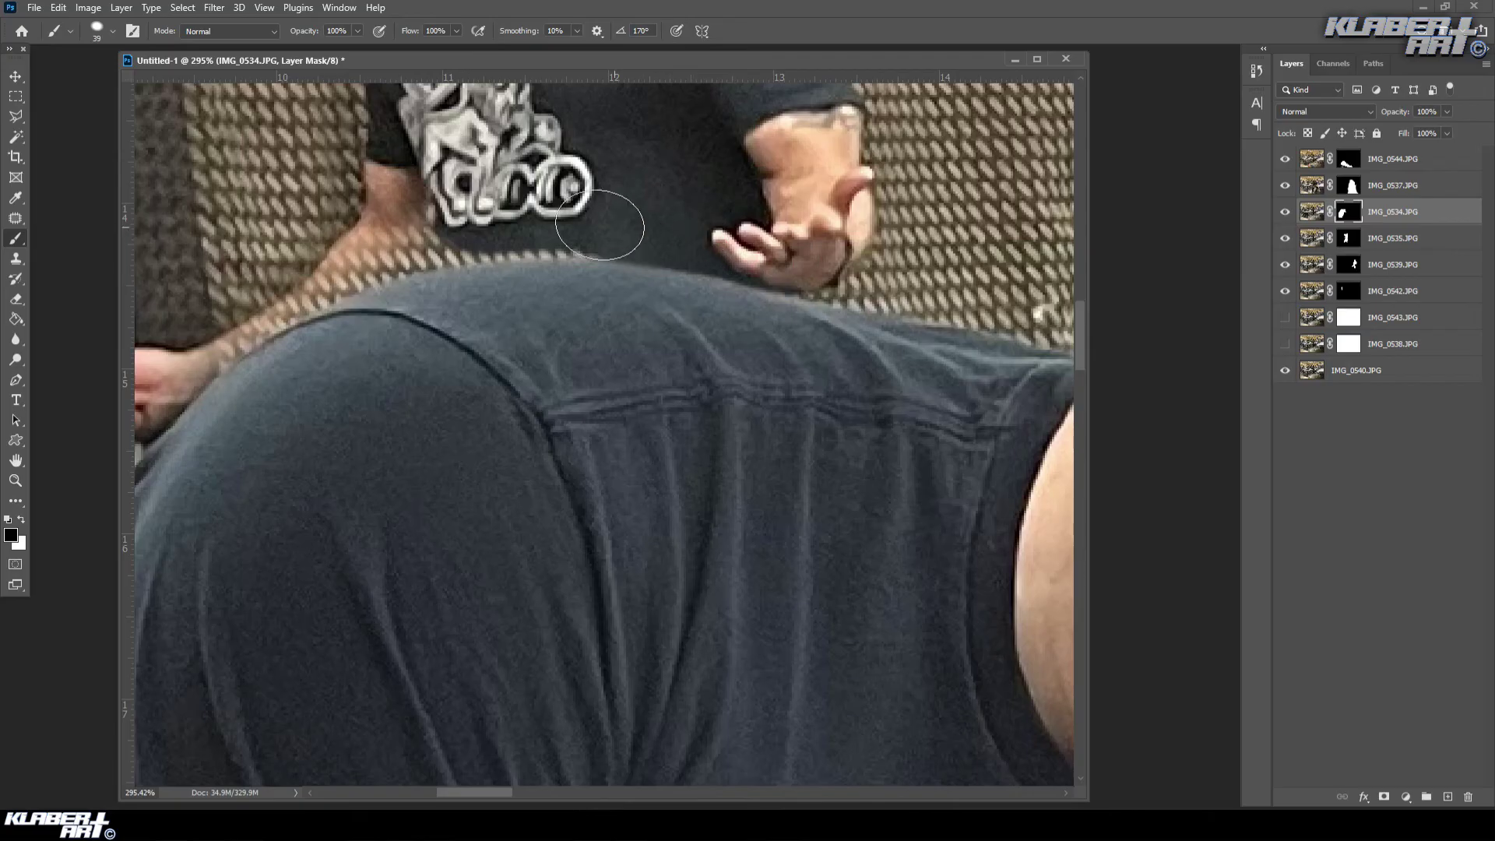
left_click_drag(565, 221, 531, 222)
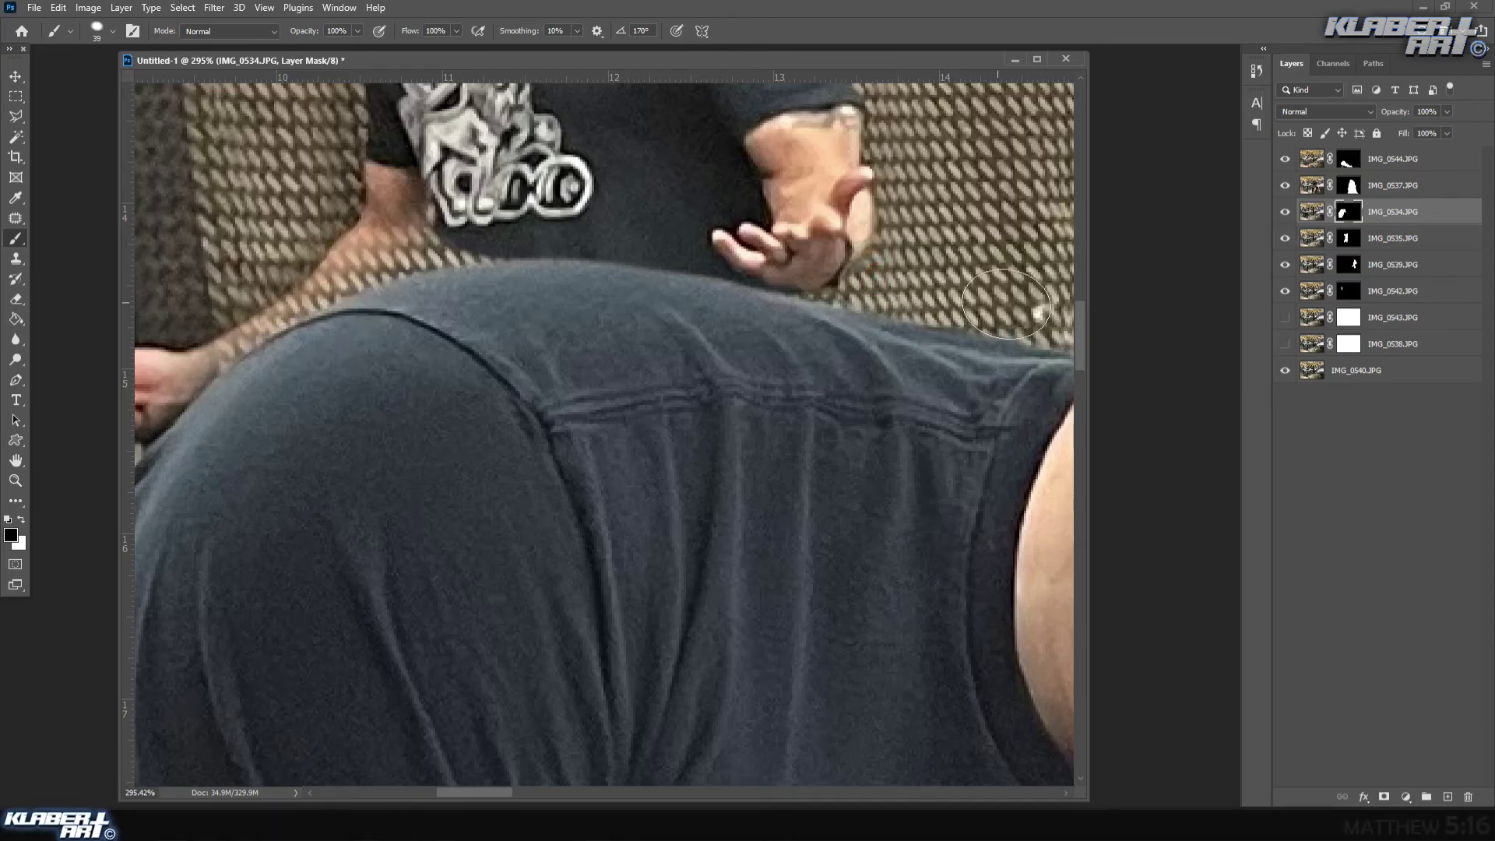
- Paint black on the IMG_0534 mask along the slumped man's shoulder to uncover the standing man's outstretched forearm and hand, and fit the image on screen
mouse_move(187, 288)
left_mouse_down()
mouse_move(213, 313)
mouse_move(193, 335)
mouse_move(405, 240)
mouse_move(679, 225)
left_mouse_up()
left_click_drag(317, 377, 631, 260)
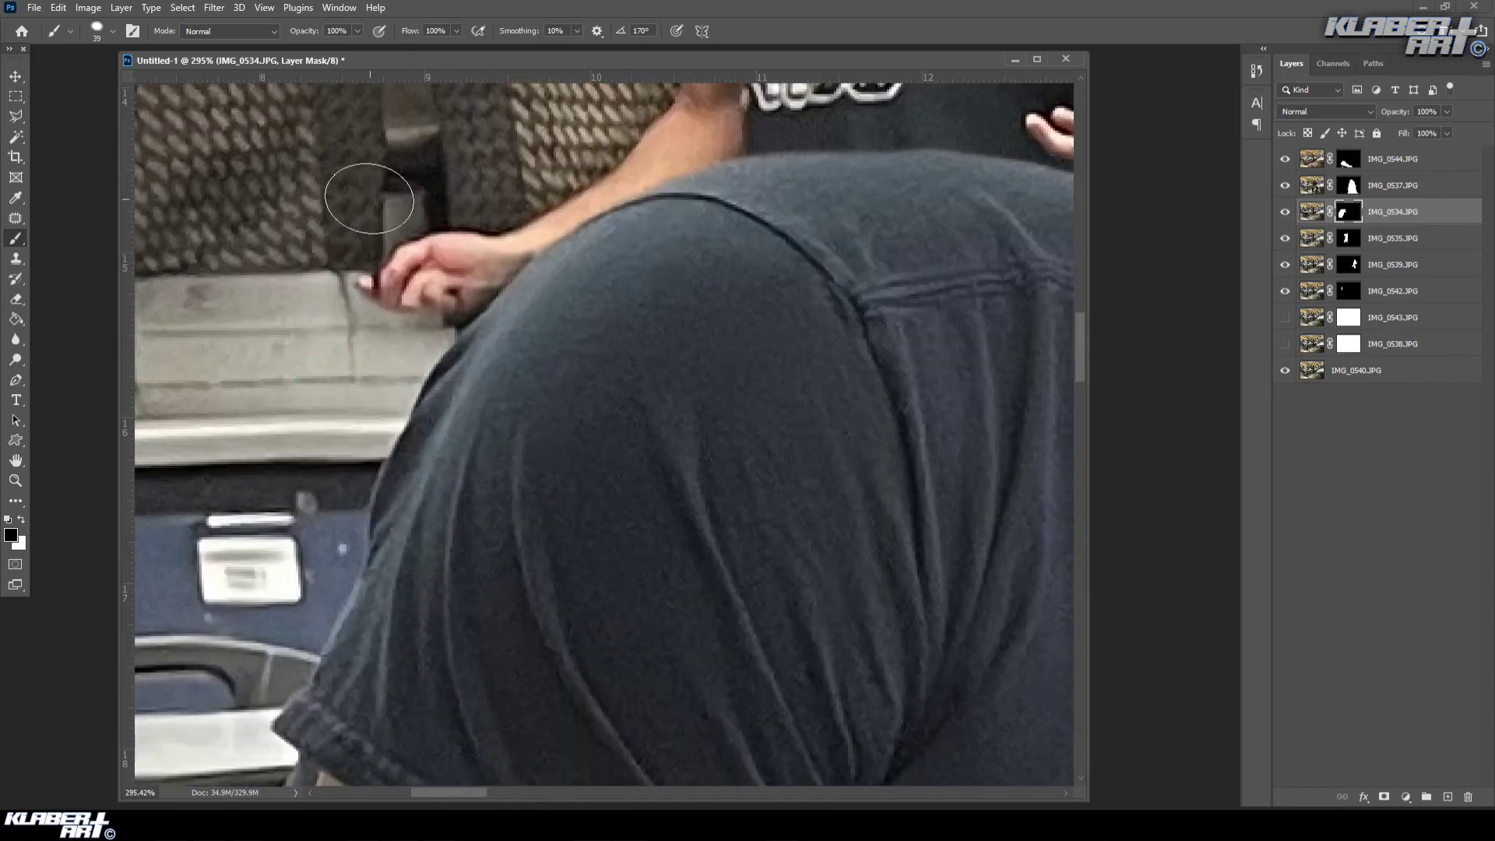
mouse_move(489, 233)
left_mouse_down()
mouse_move(447, 300)
mouse_move(412, 313)
left_mouse_up()
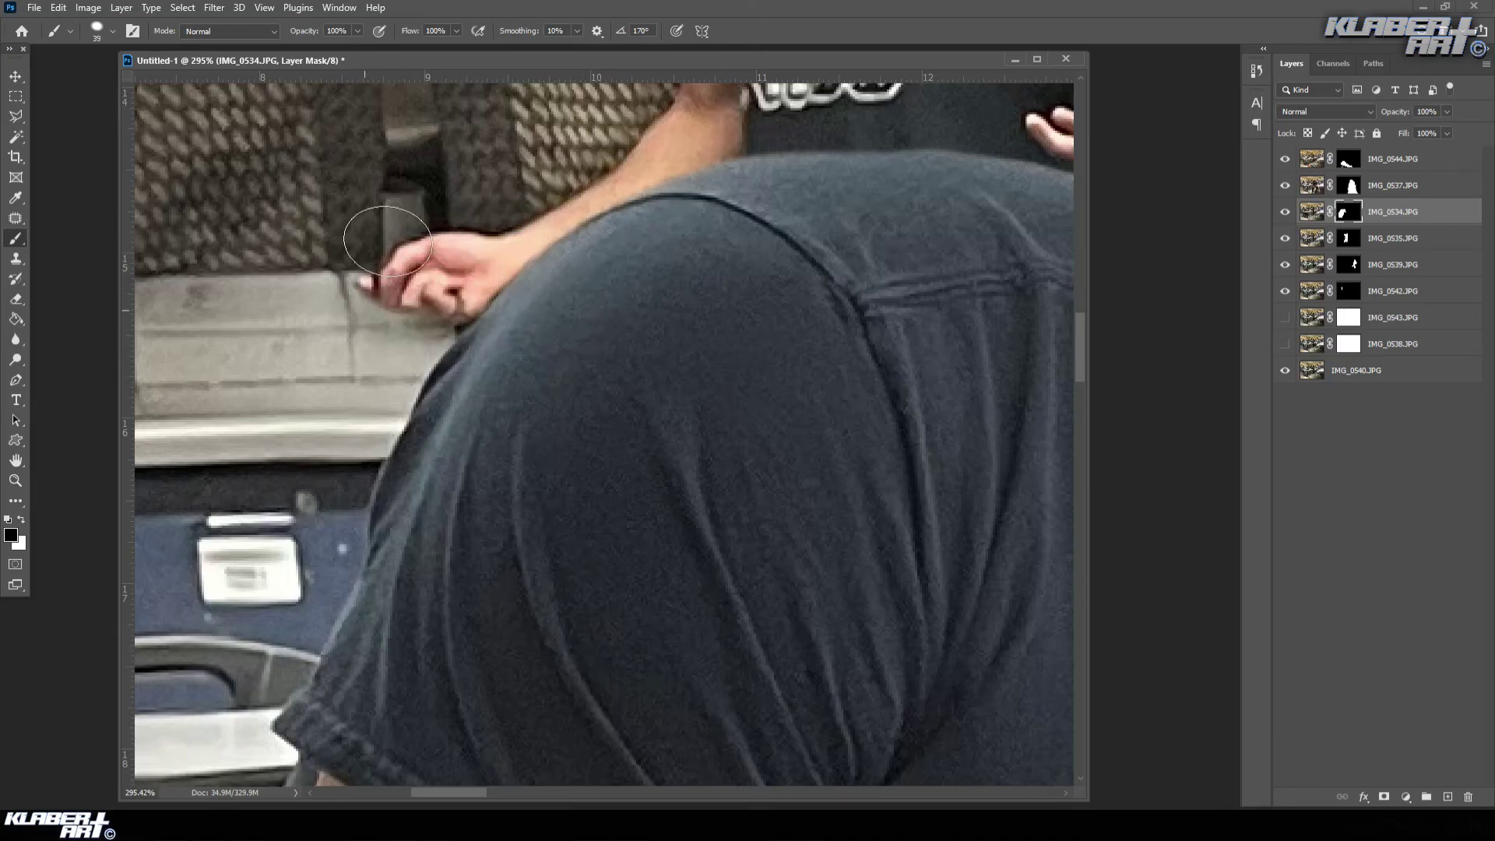
left_click(261, 8)
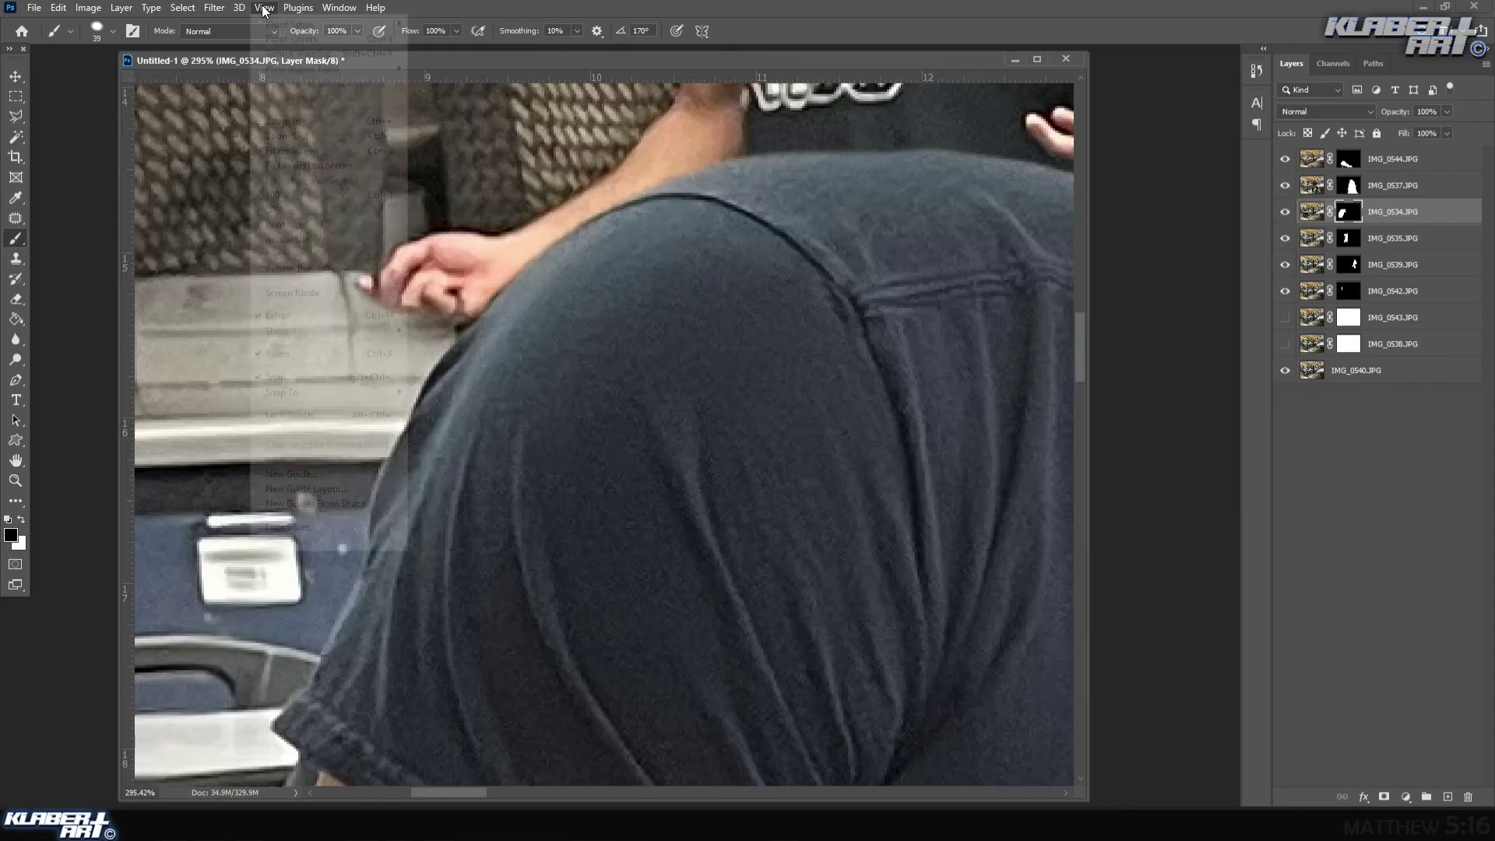
left_click(311, 152)
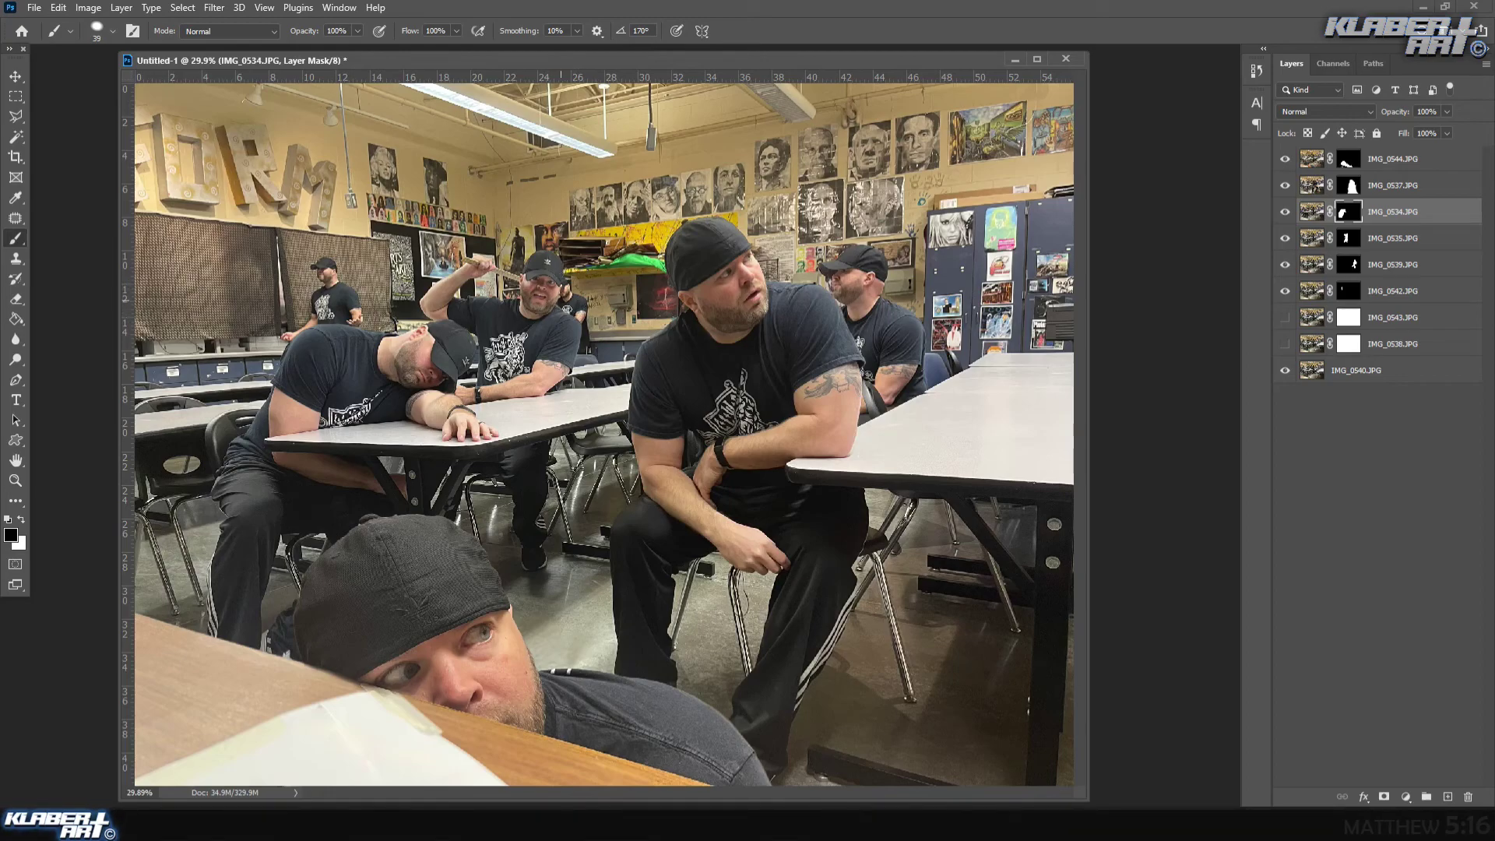
- Hide every layer except IMG_0543 so its photo shows on its own
left_click(1286, 318)
left_click(1286, 318)
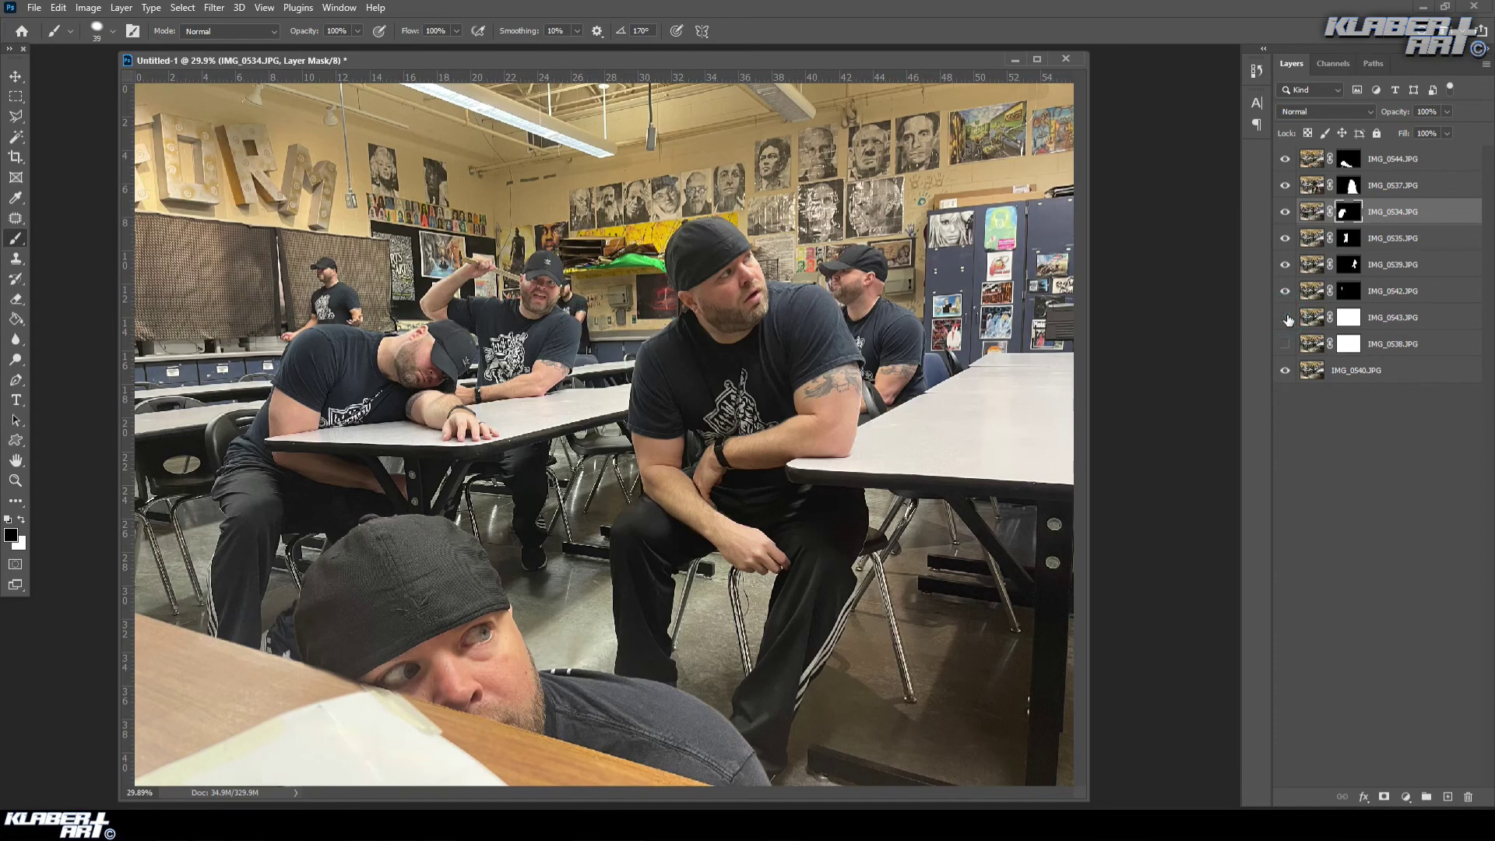
left_click_drag(1286, 159, 1286, 371)
left_click(1286, 371)
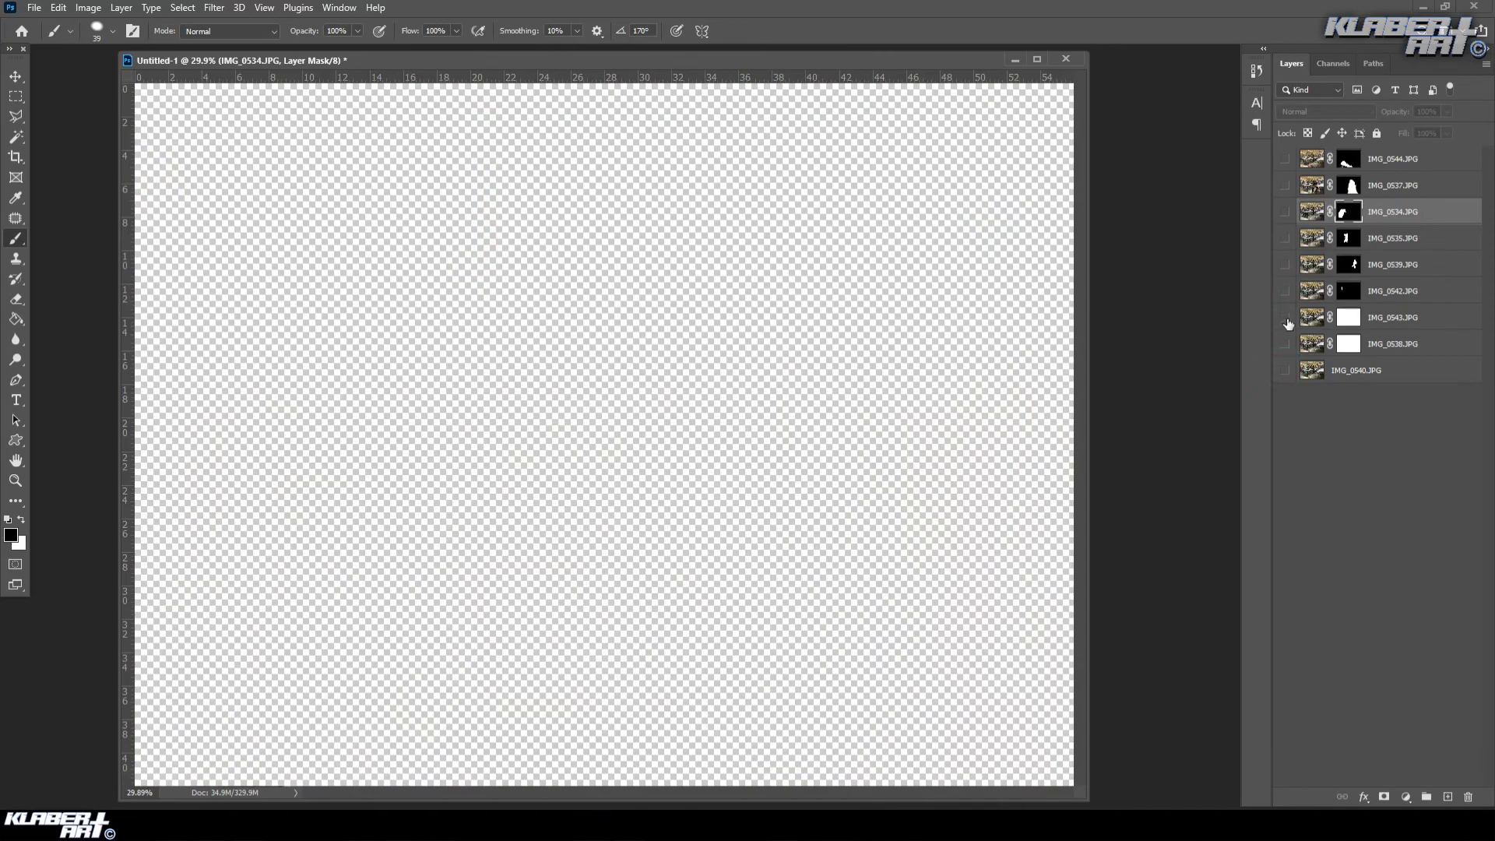
left_click(1286, 318)
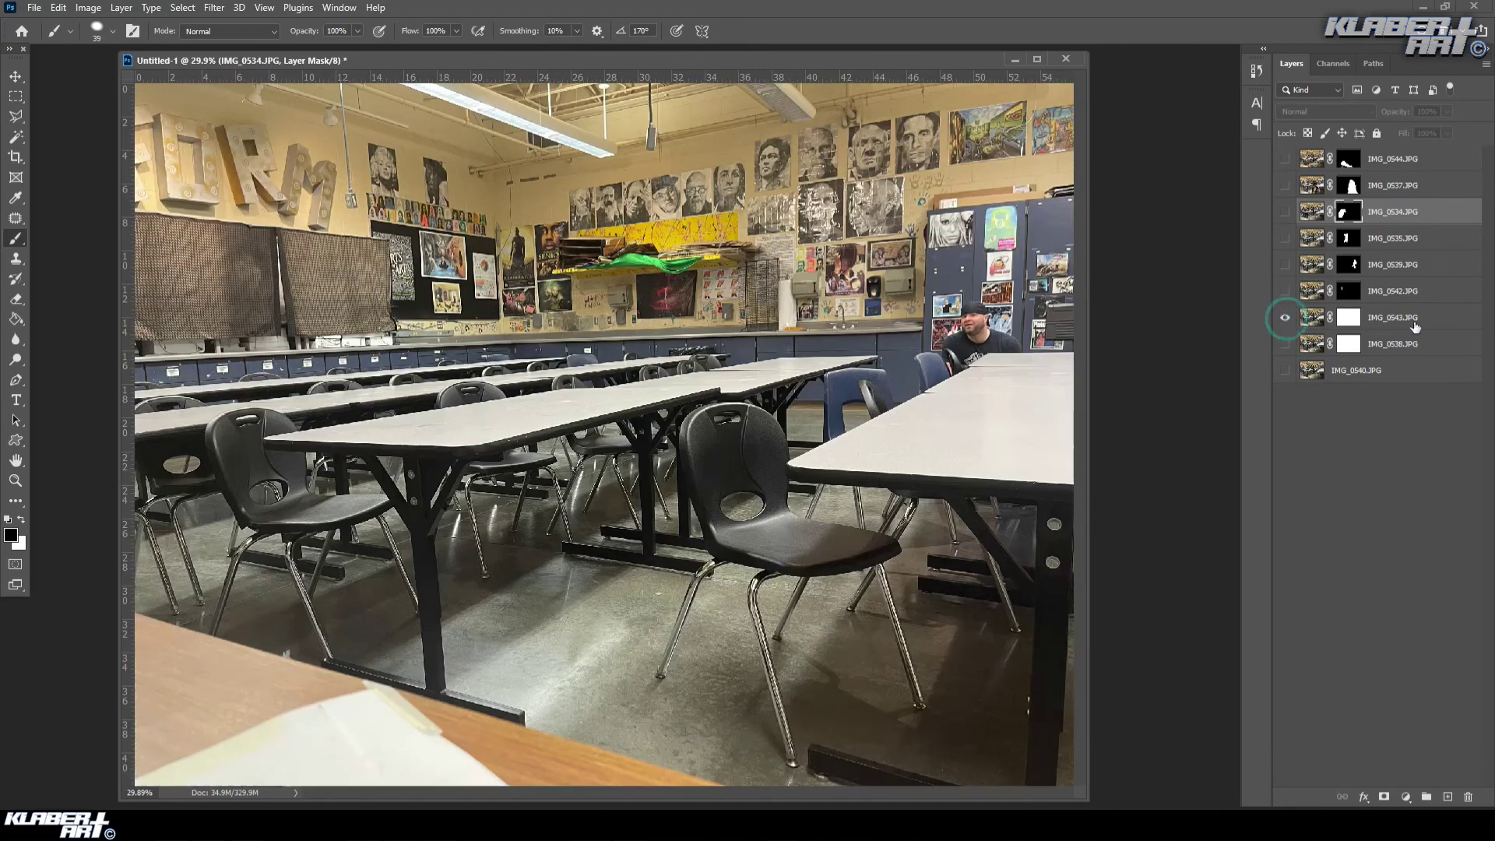
- Paint black on the IMG_0543 mask over the man seated behind the far table, using a 39 px brush at 17% hardness
left_click(1350, 323)
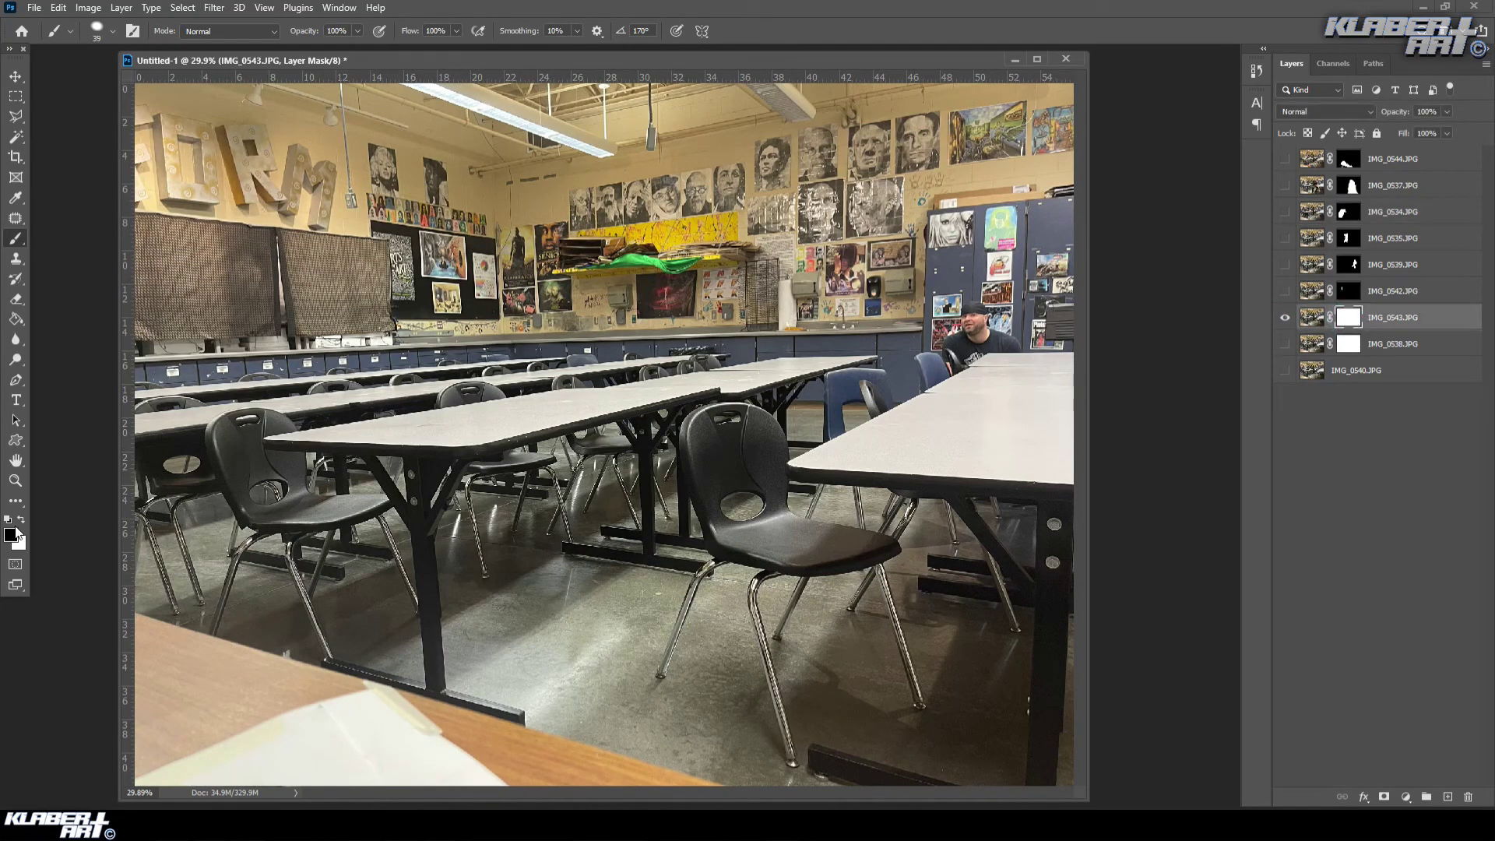
left_click(98, 33)
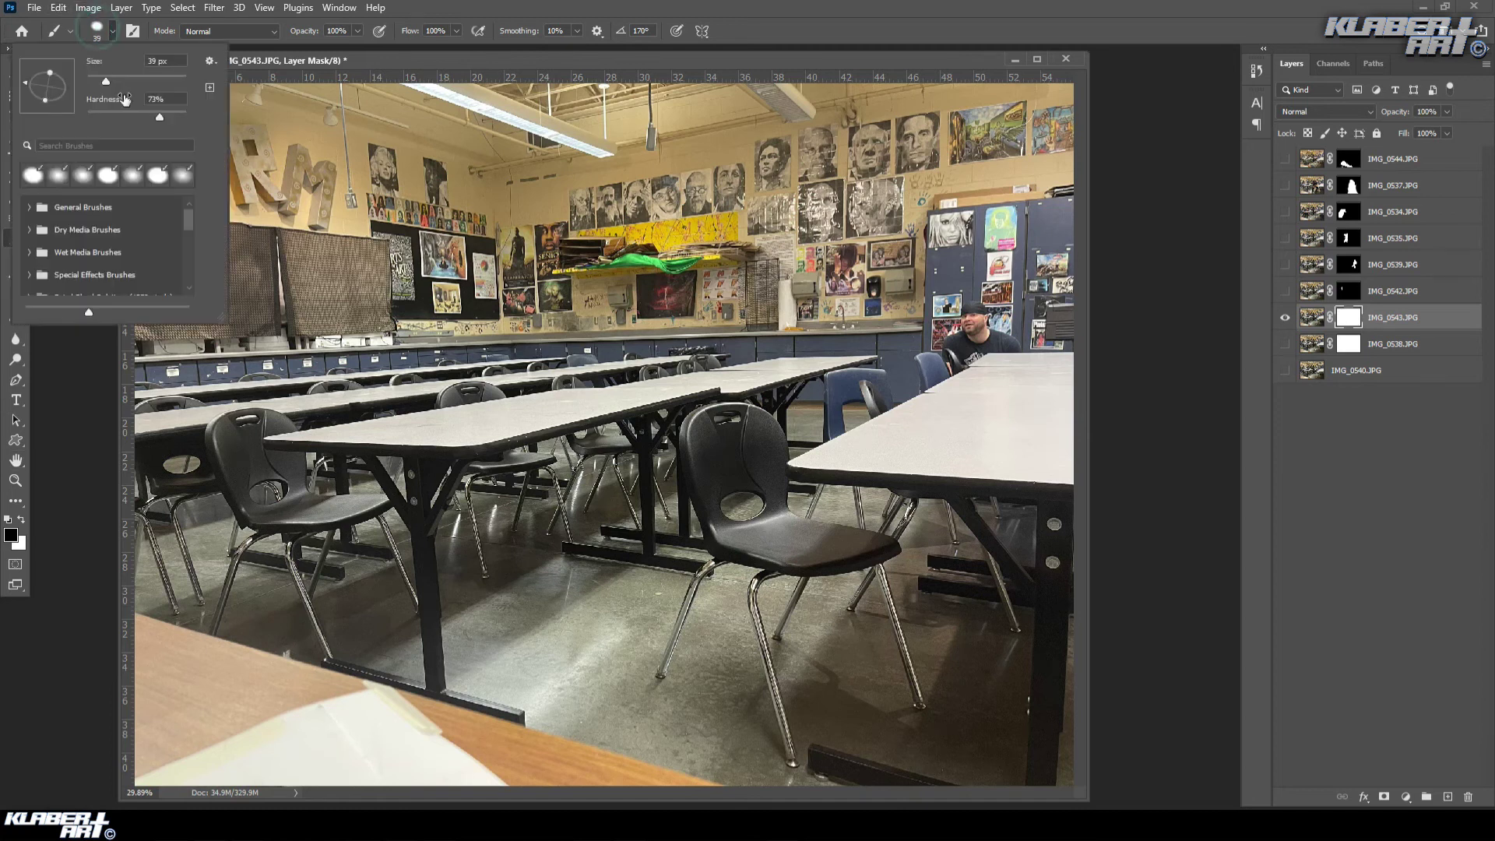
left_click_drag(142, 117, 104, 115)
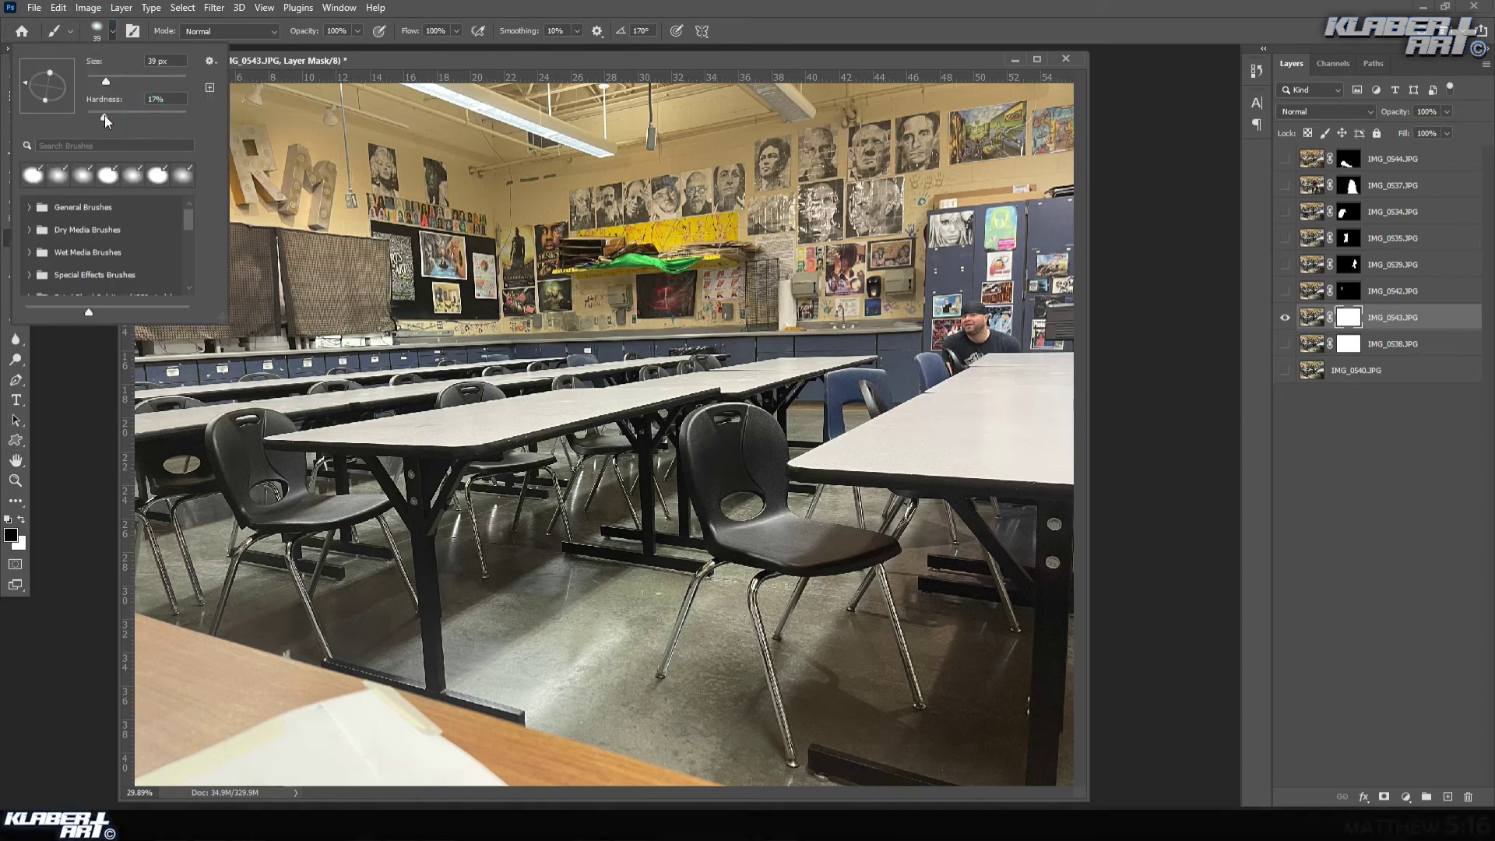
left_click(16, 481)
left_click_drag(933, 308, 1034, 387)
scroll(99, 218, "up", 3)
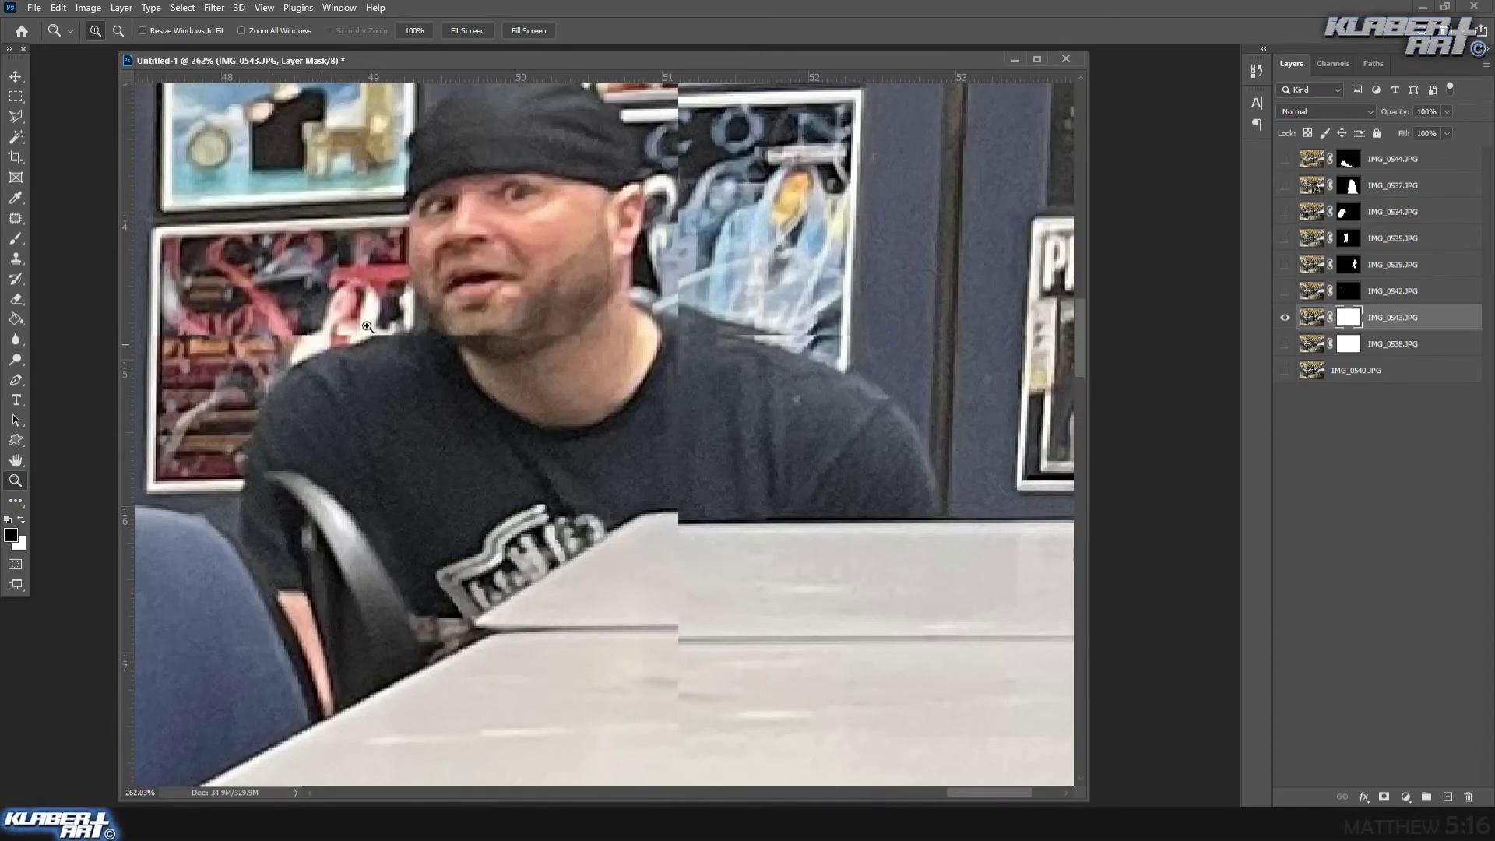
left_click(17, 246)
mouse_move(535, 159)
left_mouse_down()
mouse_move(483, 123)
mouse_move(586, 143)
mouse_move(646, 261)
mouse_move(649, 322)
mouse_move(454, 206)
mouse_move(418, 237)
mouse_move(432, 305)
mouse_move(467, 351)
mouse_move(520, 310)
mouse_move(583, 337)
mouse_move(587, 319)
mouse_move(529, 251)
mouse_move(557, 368)
mouse_move(443, 359)
mouse_move(413, 407)
mouse_move(350, 418)
mouse_move(296, 451)
mouse_move(443, 388)
mouse_move(325, 456)
mouse_move(293, 442)
mouse_move(274, 607)
mouse_move(335, 744)
left_mouse_up()
mouse_move(503, 630)
left_mouse_down()
mouse_move(367, 669)
mouse_move(316, 582)
mouse_move(598, 565)
mouse_move(763, 518)
mouse_move(959, 562)
mouse_move(899, 479)
mouse_move(818, 414)
mouse_move(715, 388)
mouse_move(629, 337)
mouse_move(629, 270)
mouse_move(548, 184)
mouse_move(546, 284)
mouse_move(626, 356)
mouse_move(896, 507)
mouse_move(844, 481)
mouse_move(660, 479)
mouse_move(734, 499)
mouse_move(669, 504)
mouse_move(674, 458)
mouse_move(440, 620)
mouse_move(407, 595)
mouse_move(397, 509)
mouse_move(371, 500)
mouse_move(547, 418)
mouse_move(397, 454)
mouse_move(388, 474)
mouse_move(542, 415)
mouse_move(565, 459)
mouse_move(437, 549)
mouse_move(314, 493)
mouse_move(298, 560)
mouse_move(549, 641)
left_mouse_up()
left_click_drag(302, 758, 333, 744)
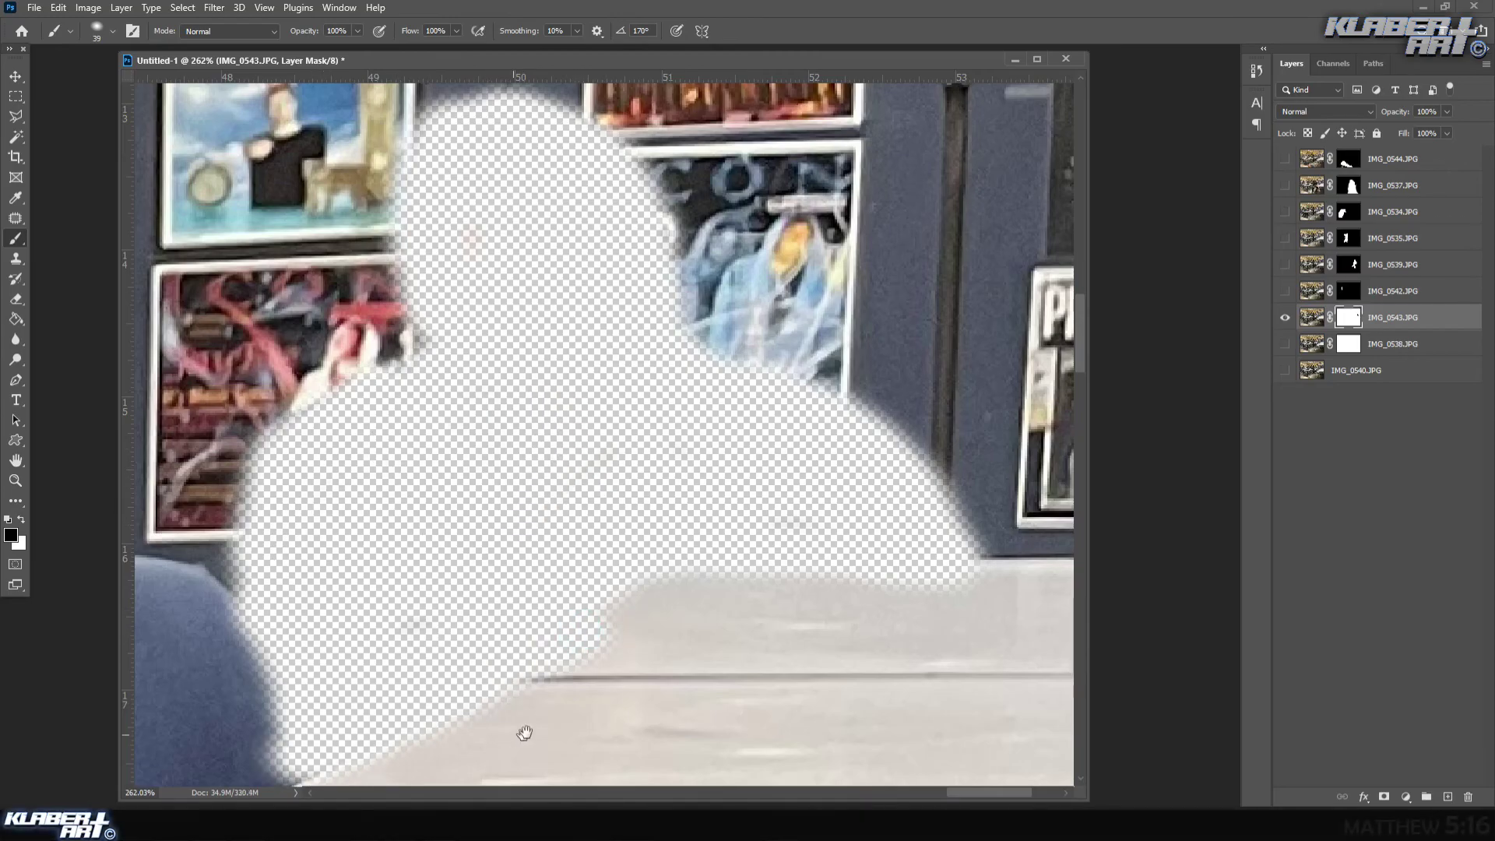
- Fit the image on screen and invert the IMG_0543 mask so only the painted man shows
left_click_drag(524, 731, 480, 327)
left_click_drag(738, 698, 639, 349)
left_click_drag(702, 627, 686, 343)
left_click_drag(667, 561, 693, 394)
left_click_drag(696, 465, 700, 387)
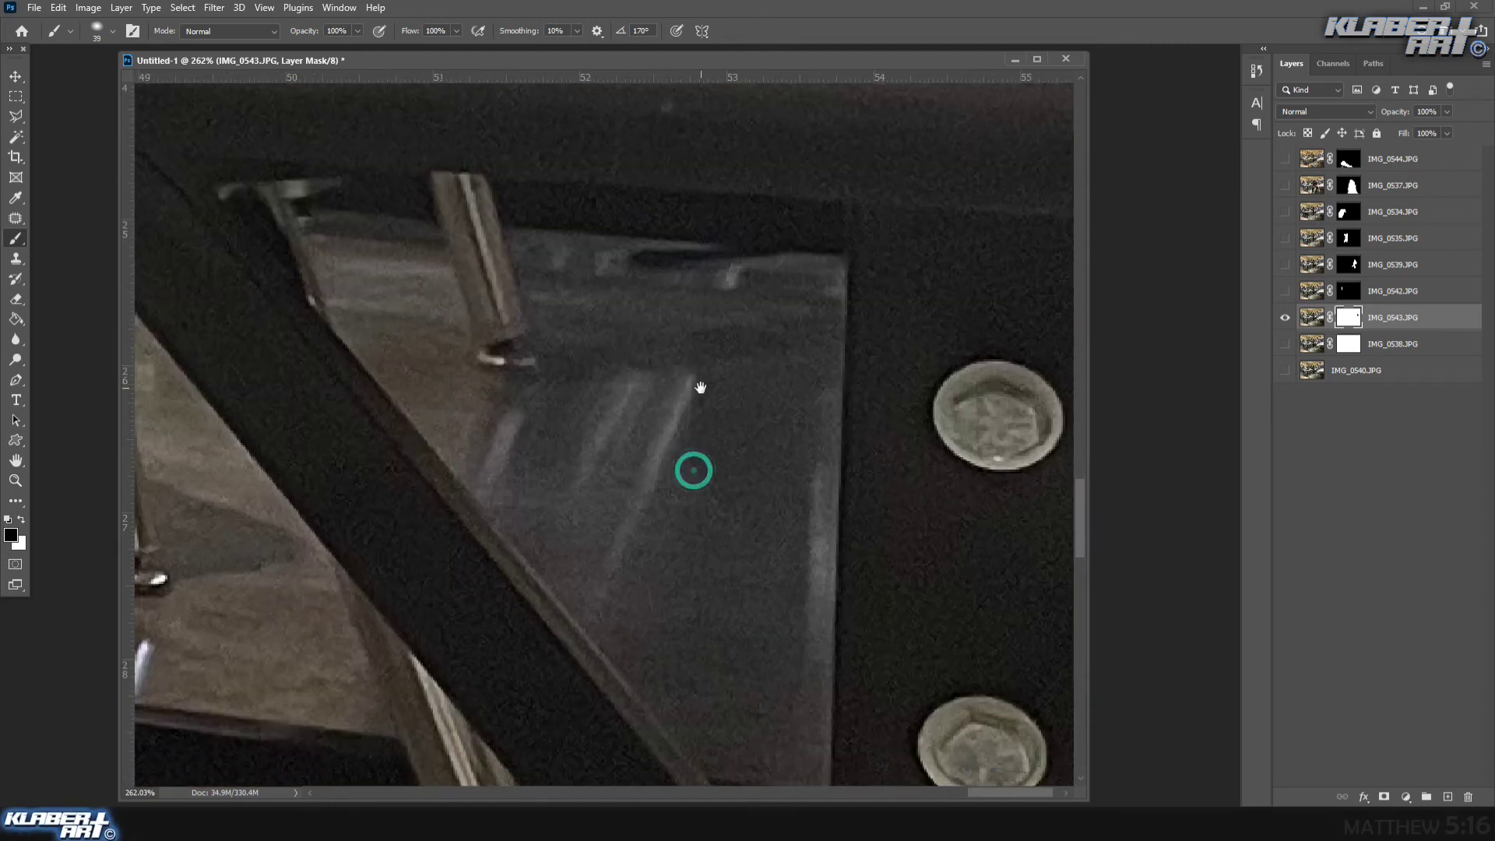
left_click(264, 7)
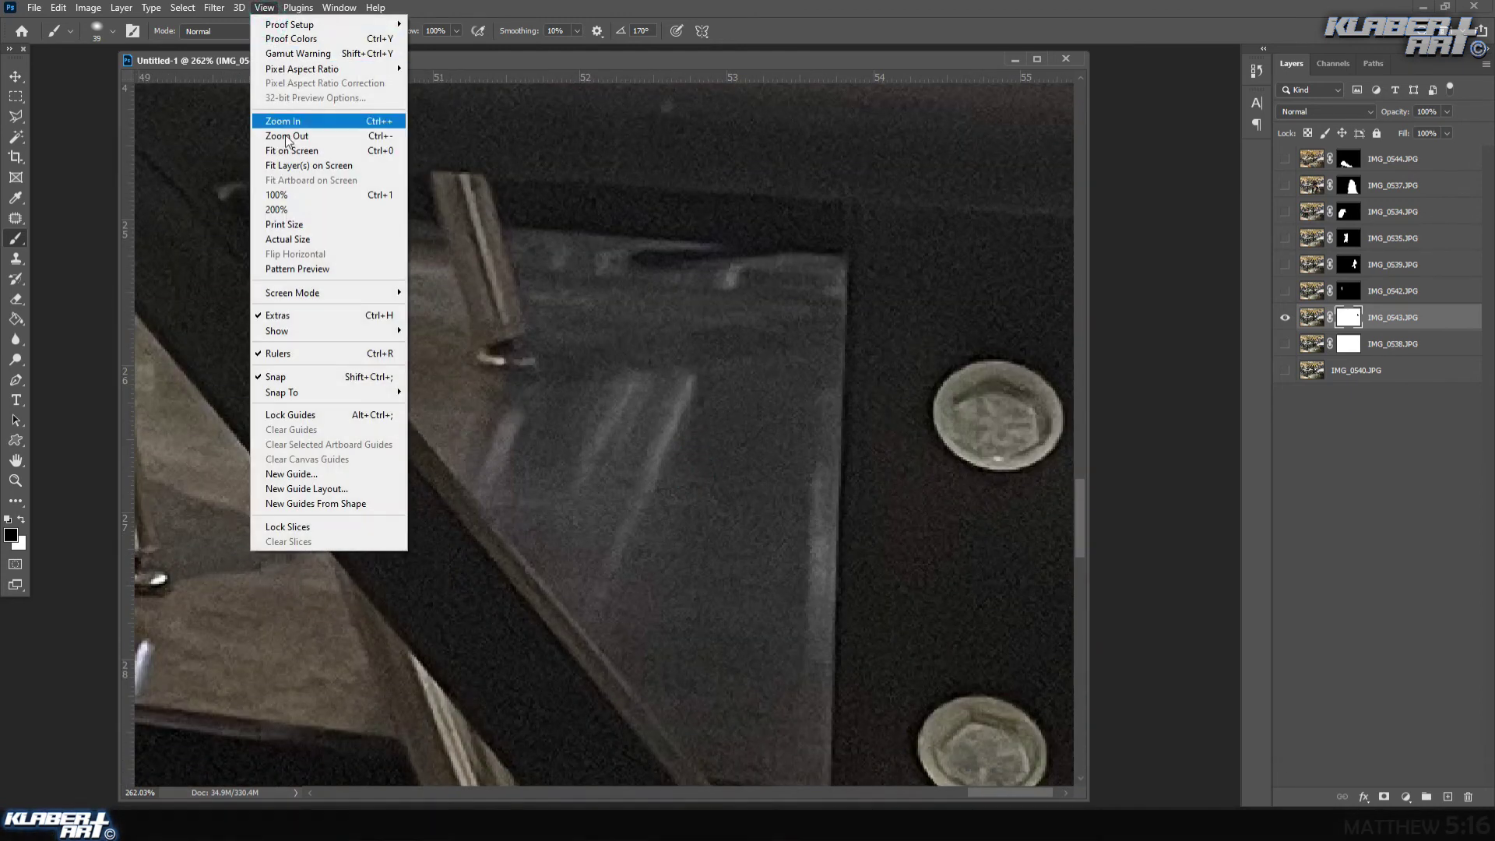
left_click(289, 145)
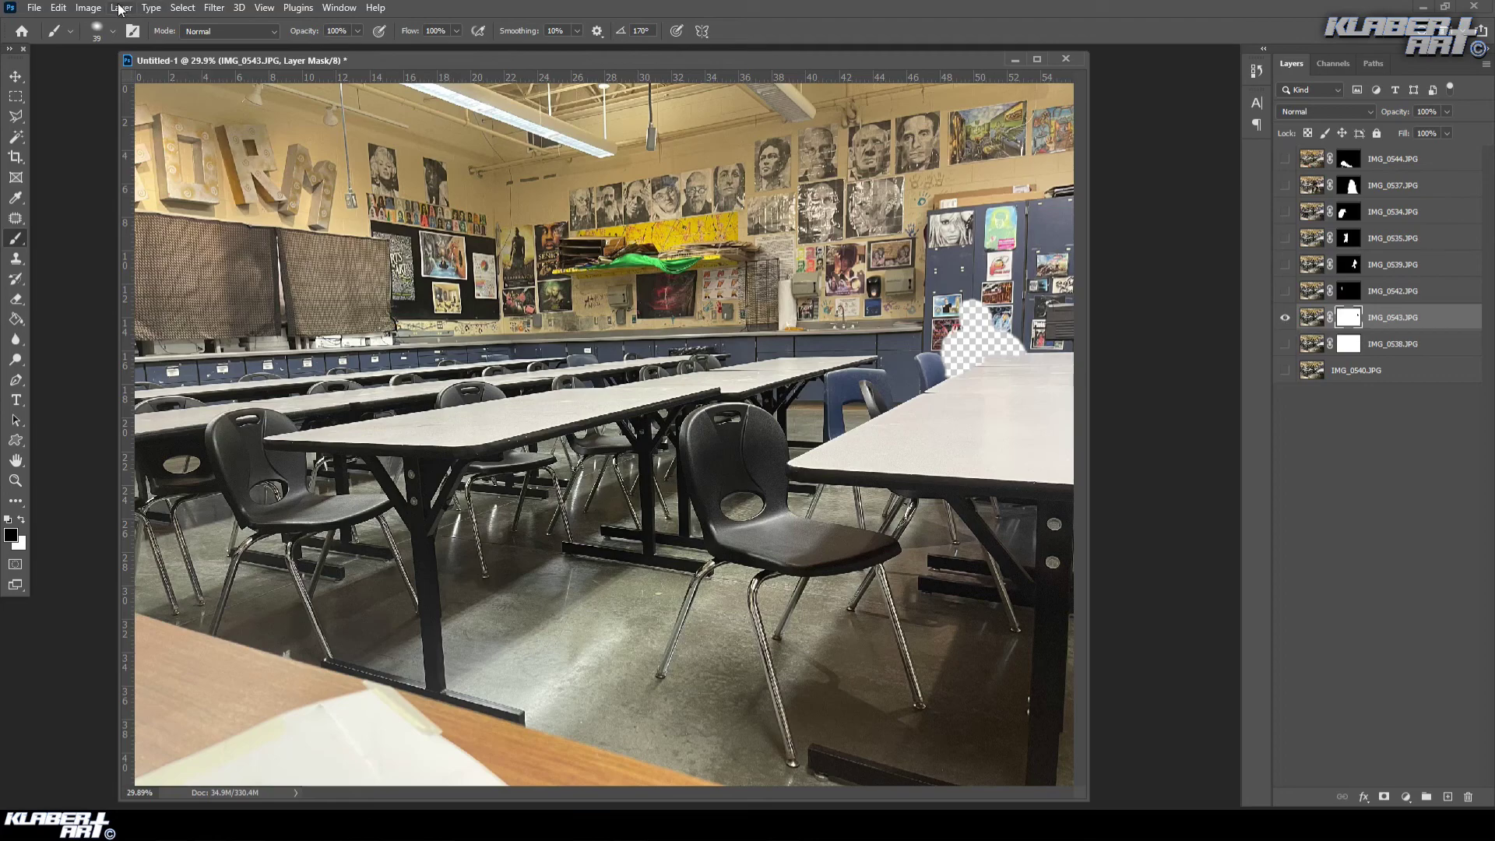
left_click(88, 8)
mouse_move(120, 52)
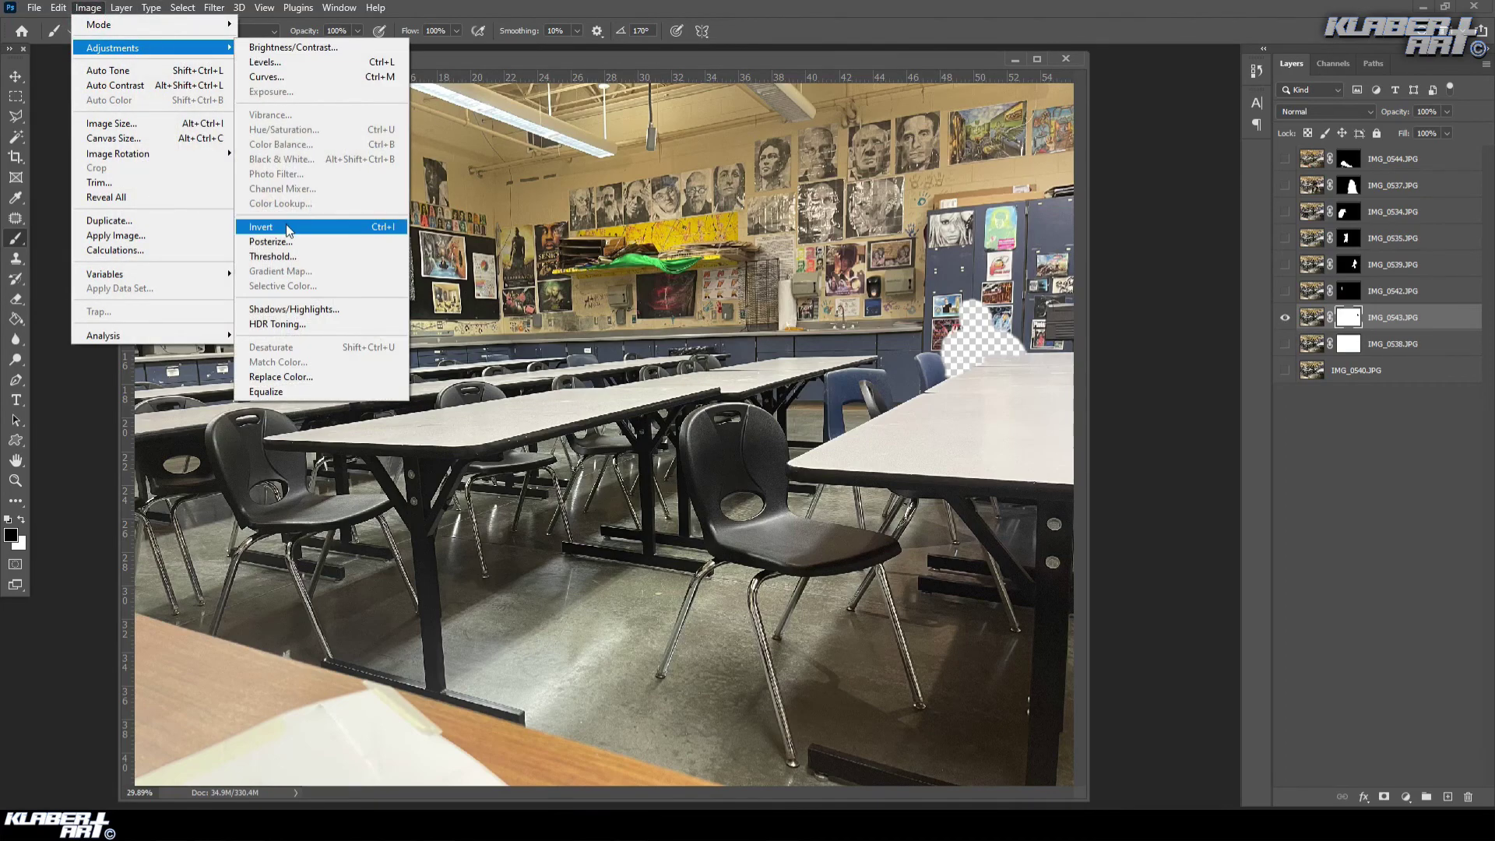
left_click(288, 226)
- Paint white on the IMG_0543 mask around the man's head, shoulder, arm and chair to widen the revealed area
left_click(21, 521)
left_click(16, 481)
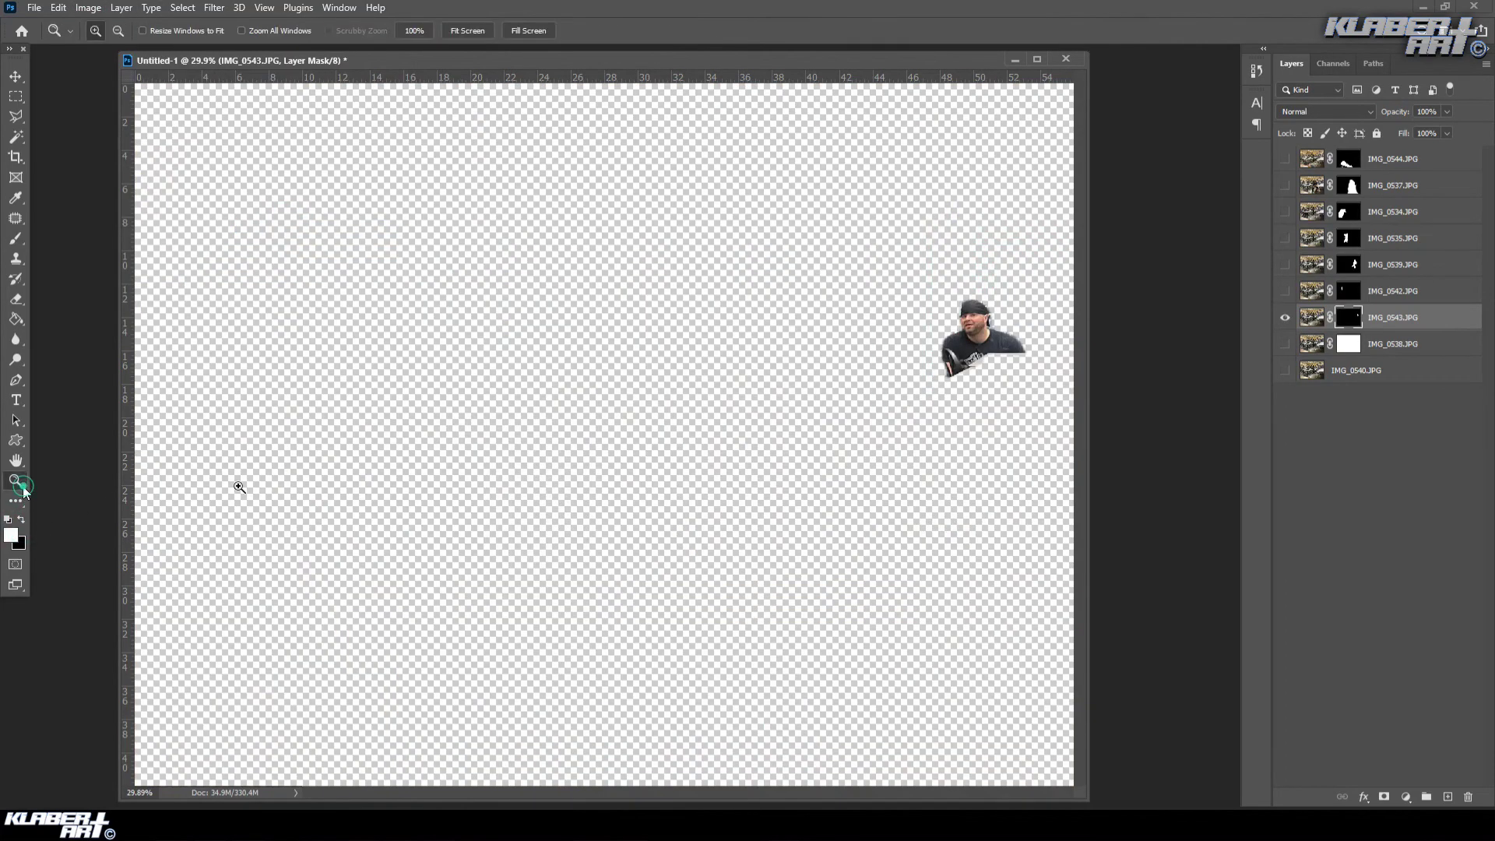
left_click_drag(937, 296, 1049, 405)
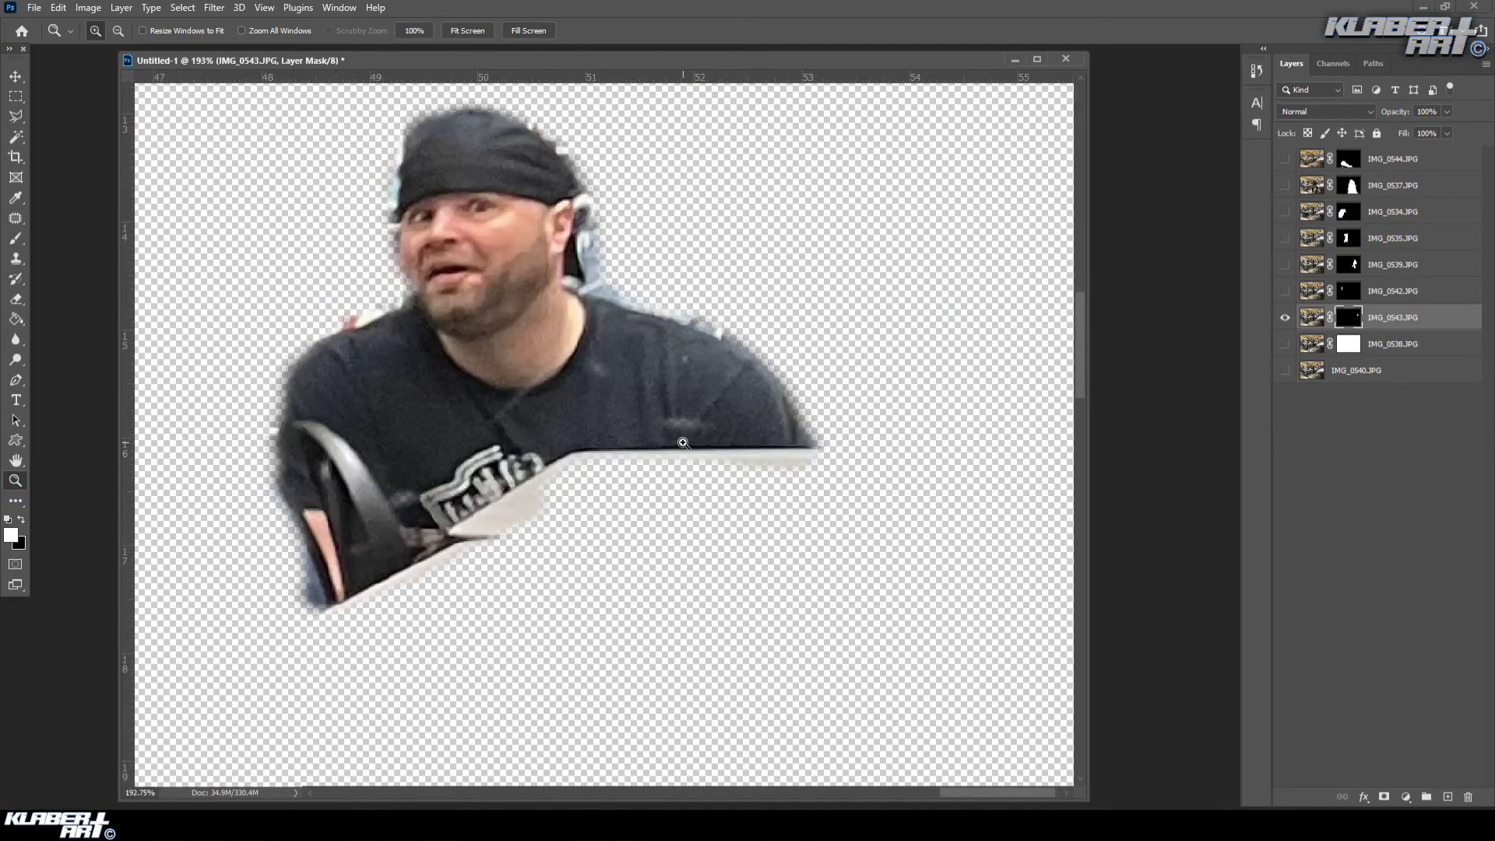
left_click(11, 243)
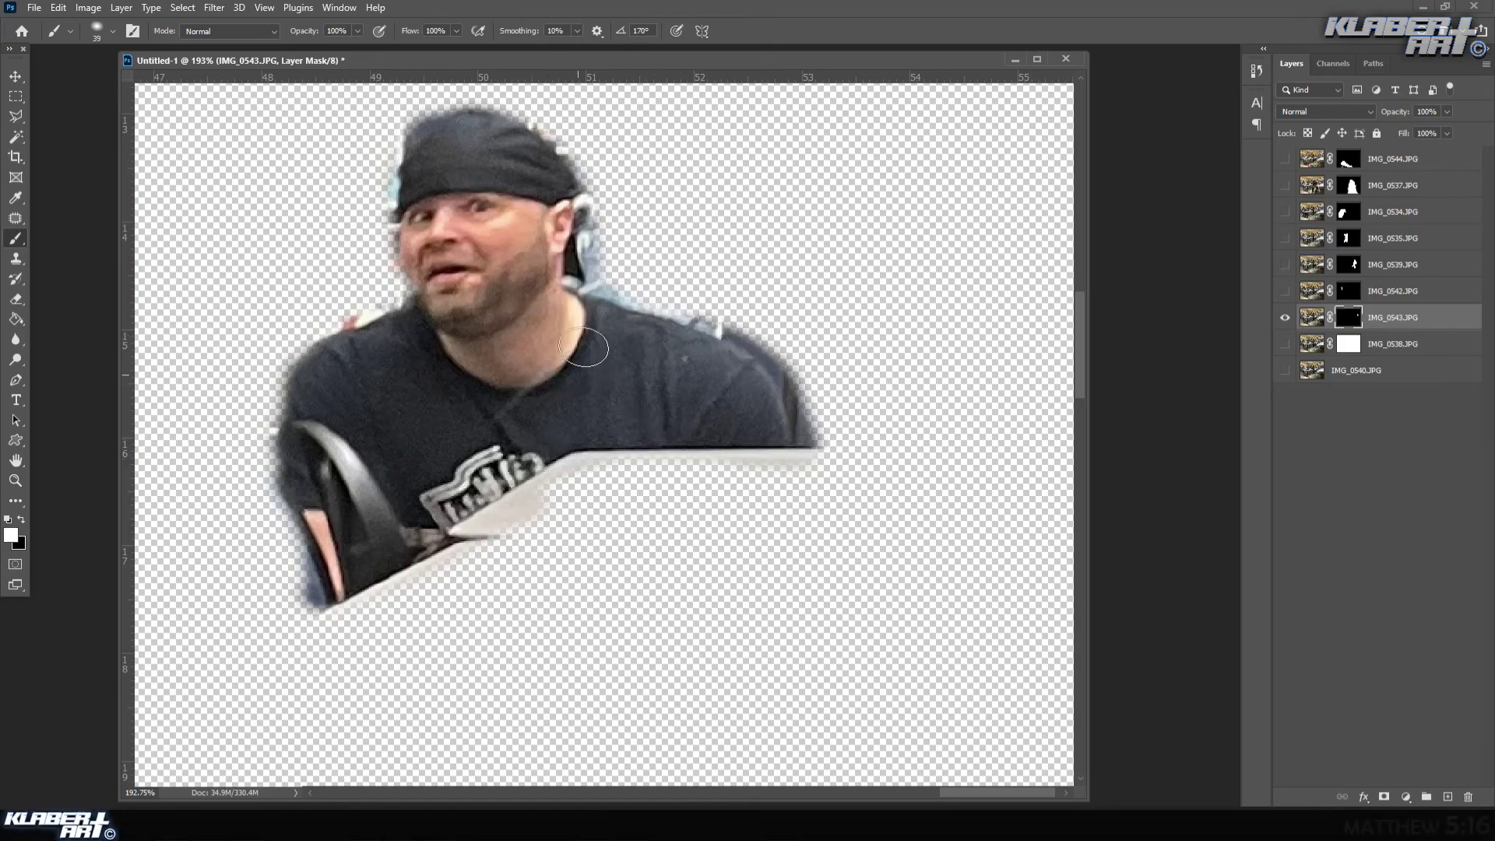
mouse_move(566, 210)
left_mouse_down()
mouse_move(538, 136)
mouse_move(459, 109)
mouse_move(398, 156)
mouse_move(424, 309)
mouse_move(351, 343)
mouse_move(288, 421)
mouse_move(276, 507)
mouse_move(308, 583)
mouse_move(355, 575)
mouse_move(332, 502)
left_mouse_up()
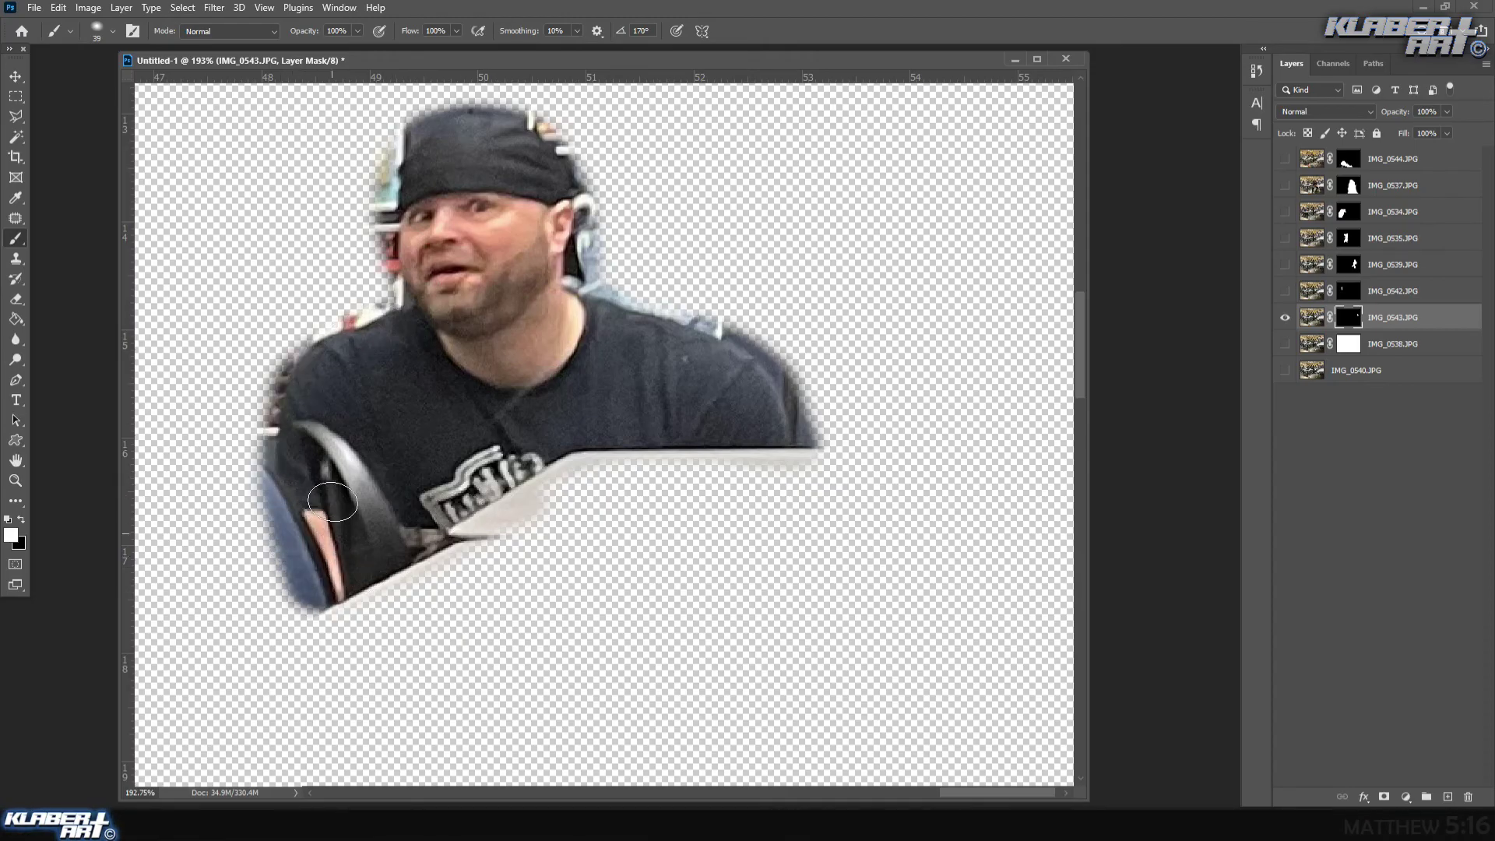
left_click_drag(445, 517, 612, 446)
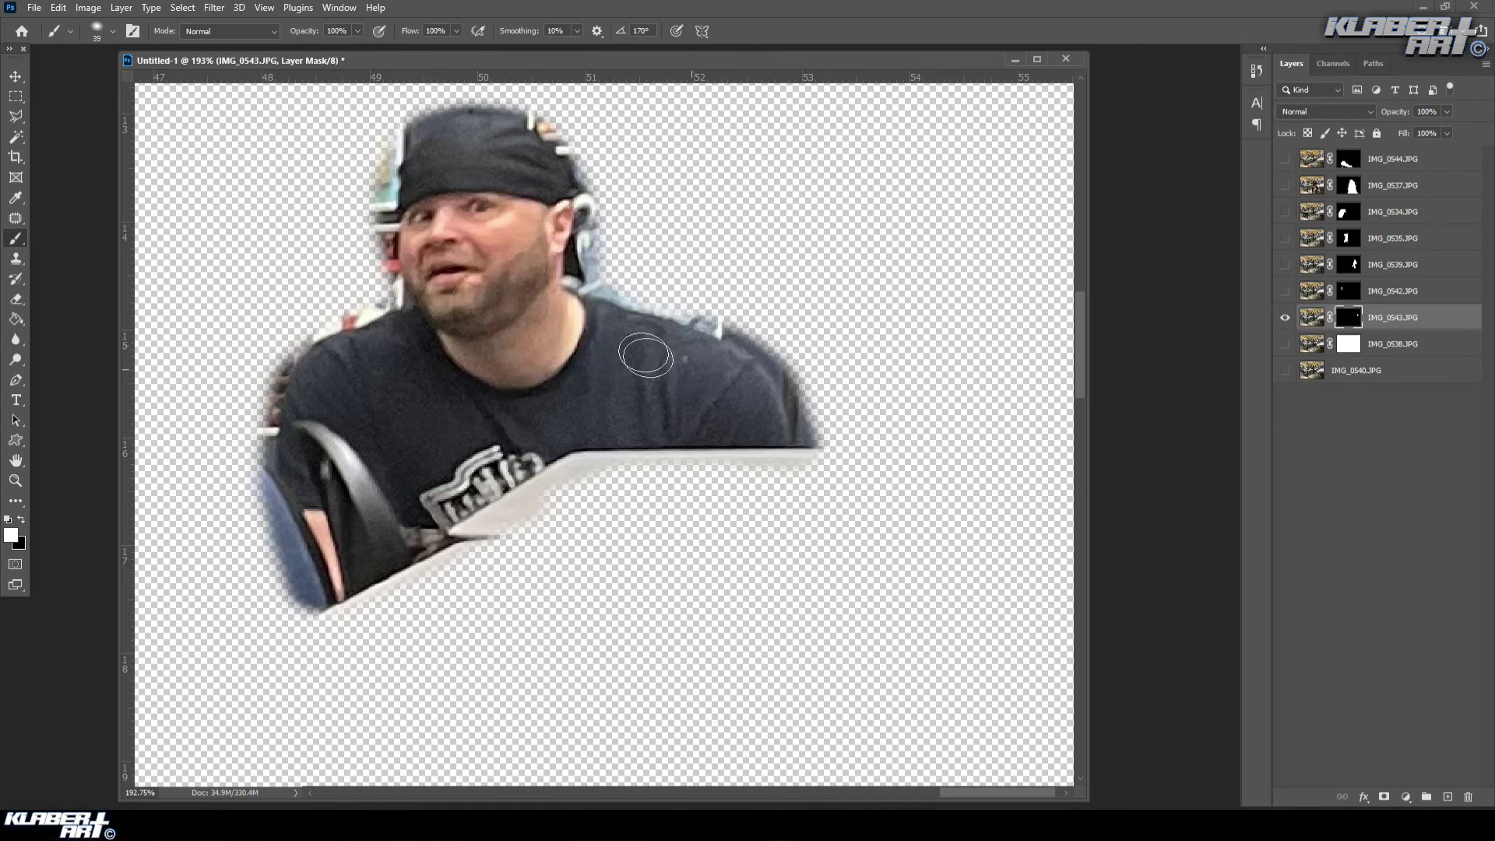
left_click_drag(494, 165, 477, 141)
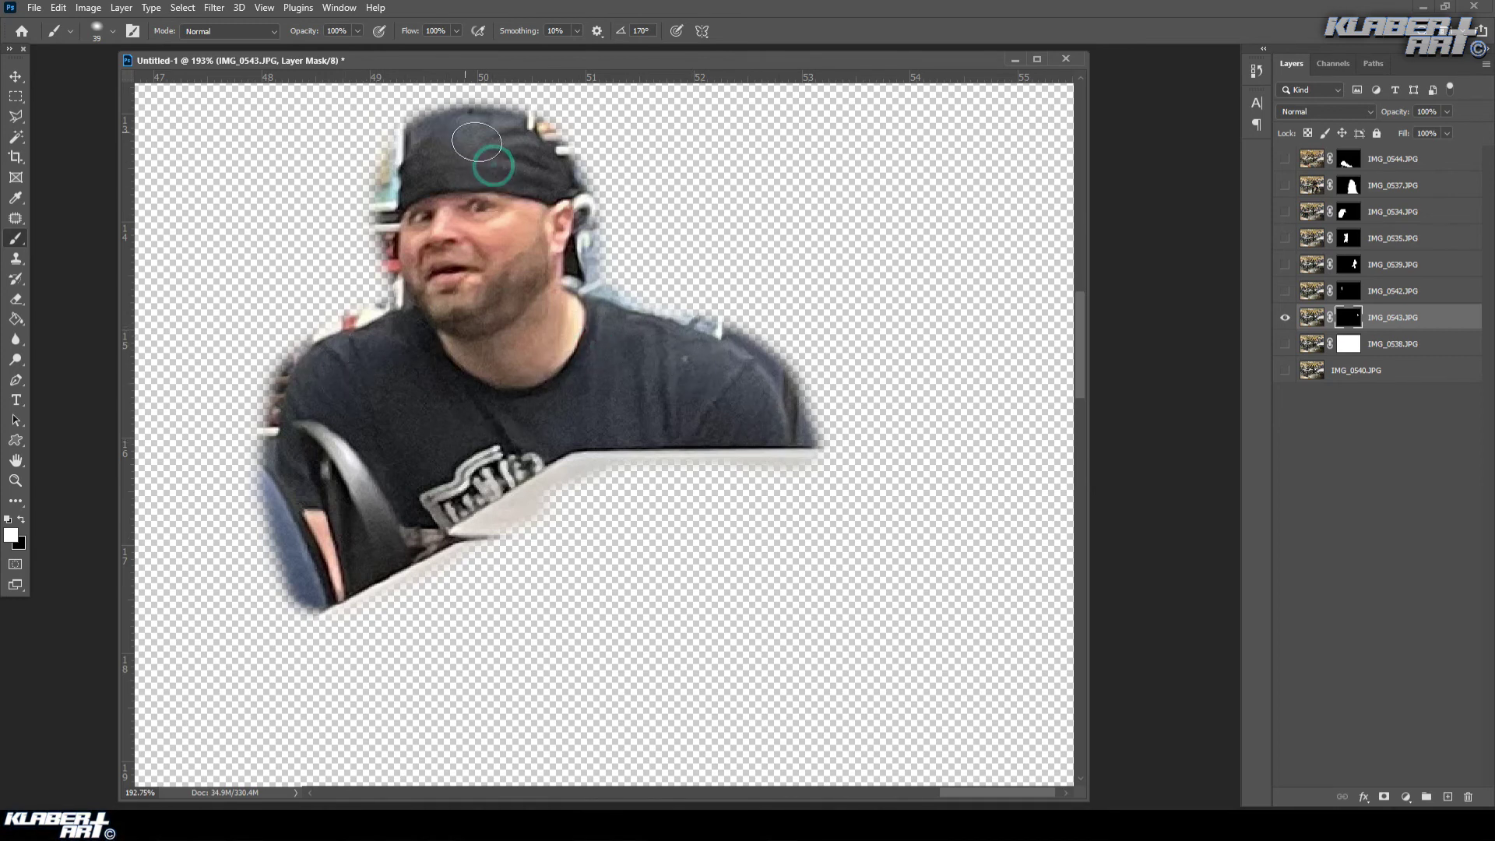
- Fit the image on screen, show all masked layers above IMG_0543 together with IMG_0540, and inspect how the far seated man blends in
left_click(265, 8)
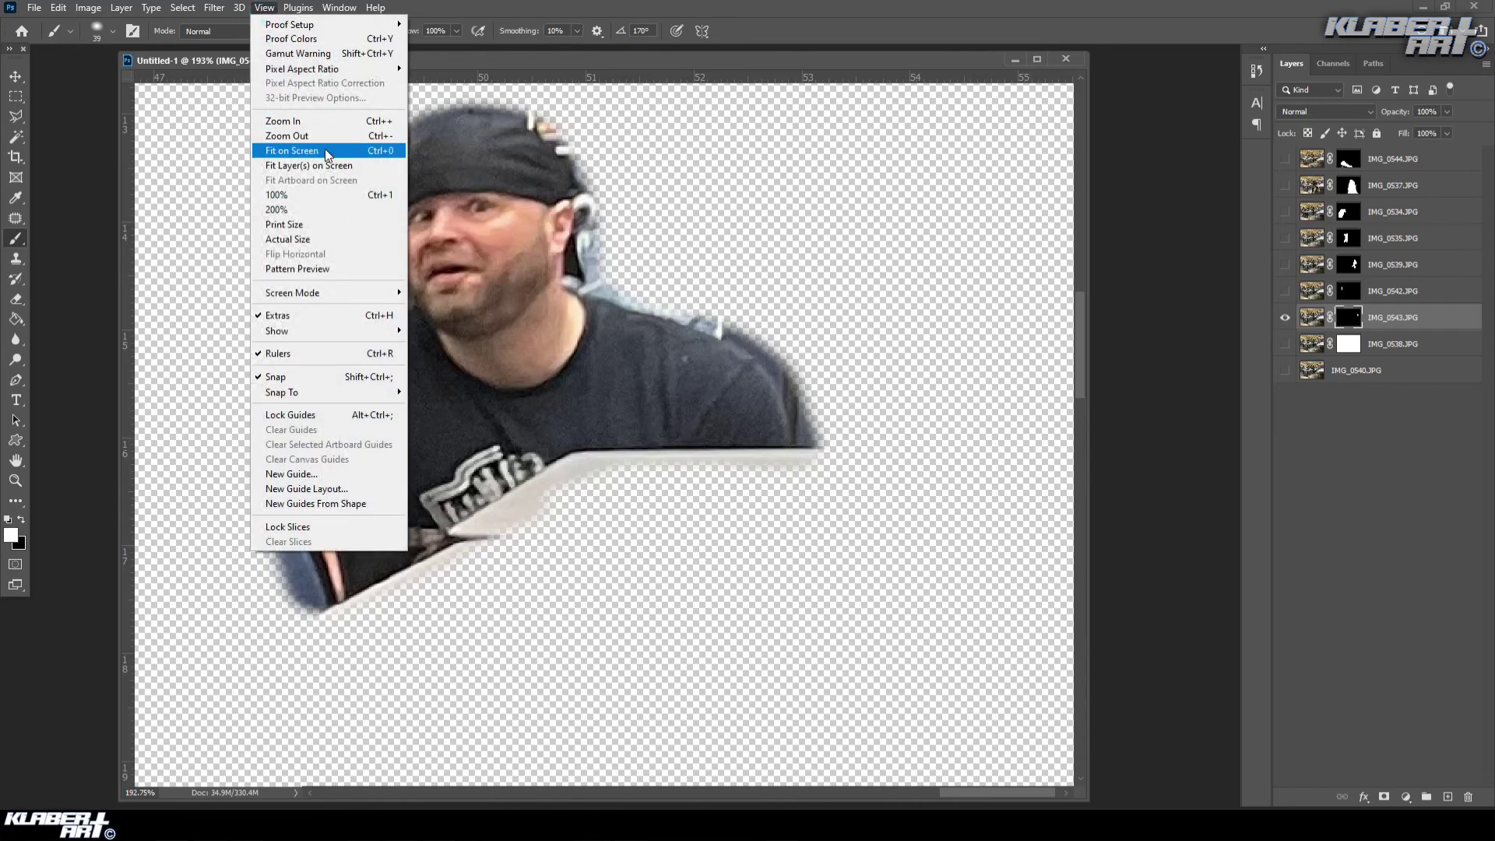
left_click(325, 148)
left_click_drag(1286, 293, 1285, 159)
left_click(1286, 372)
left_click(1286, 371)
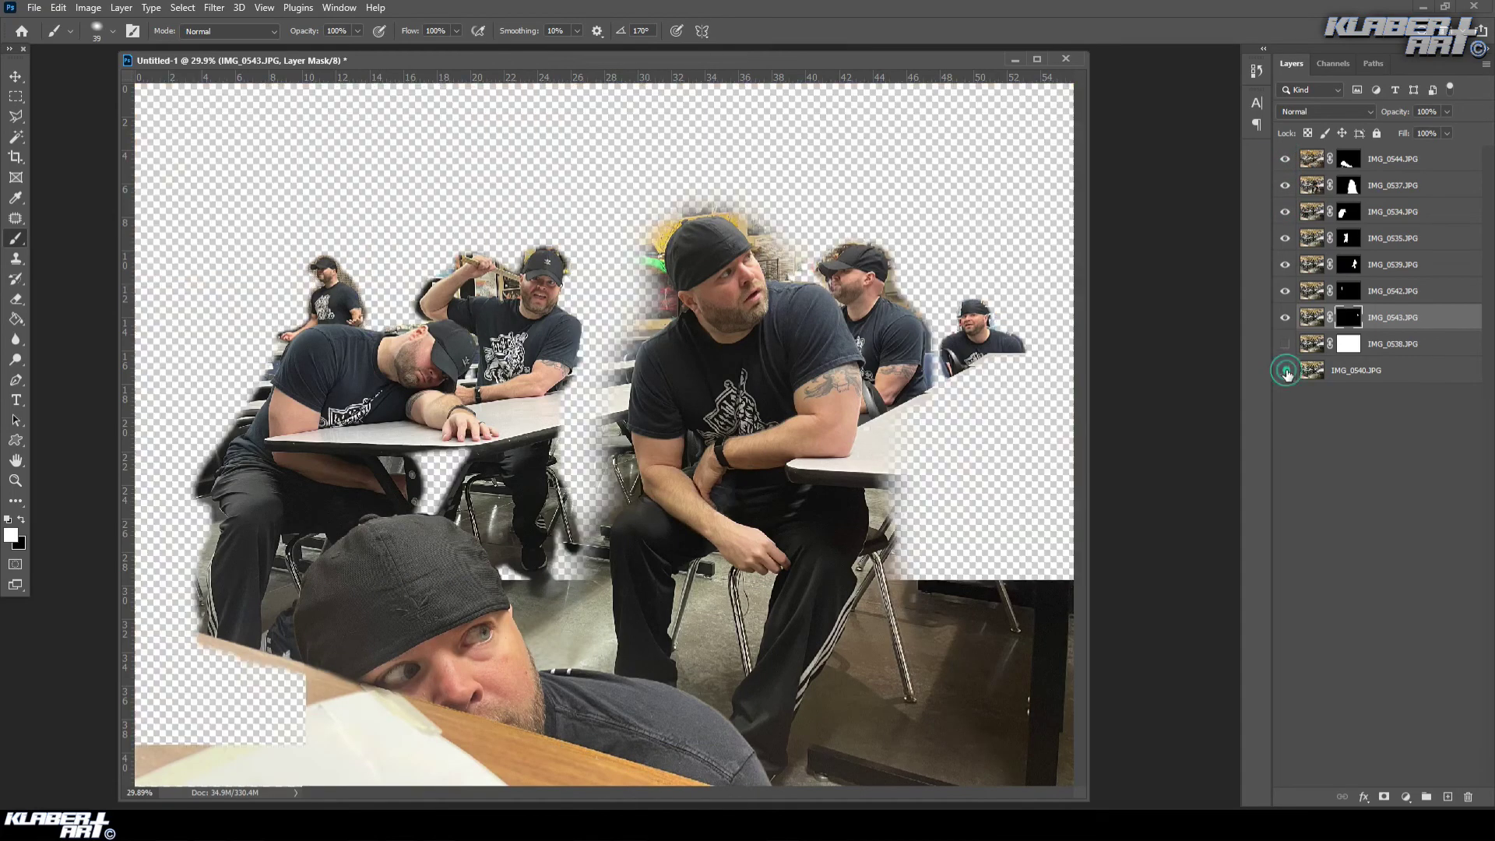
left_click(1286, 372)
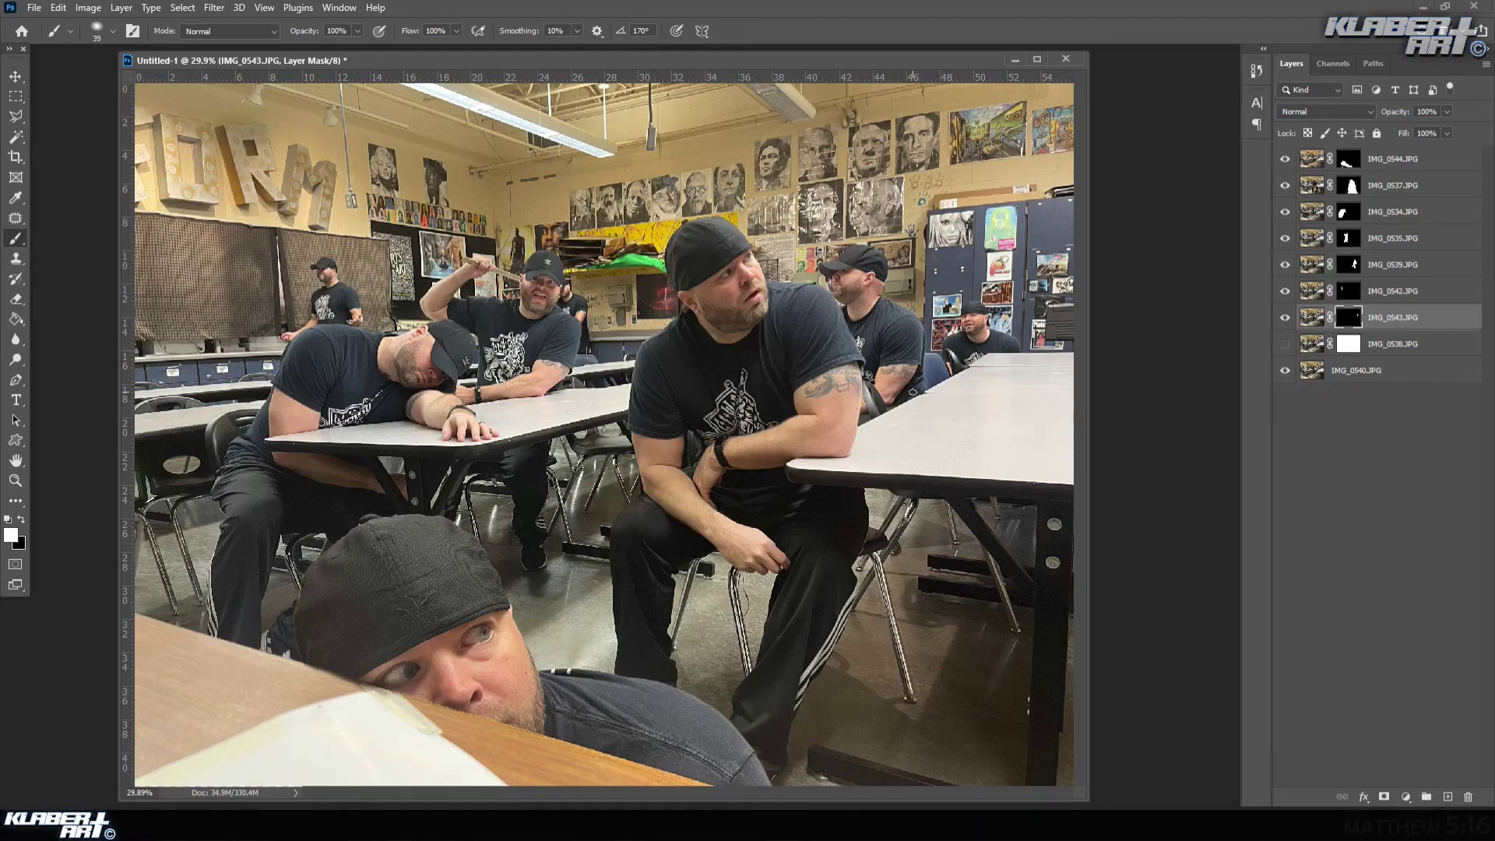
left_click(16, 480)
left_click_drag(871, 323, 1056, 430)
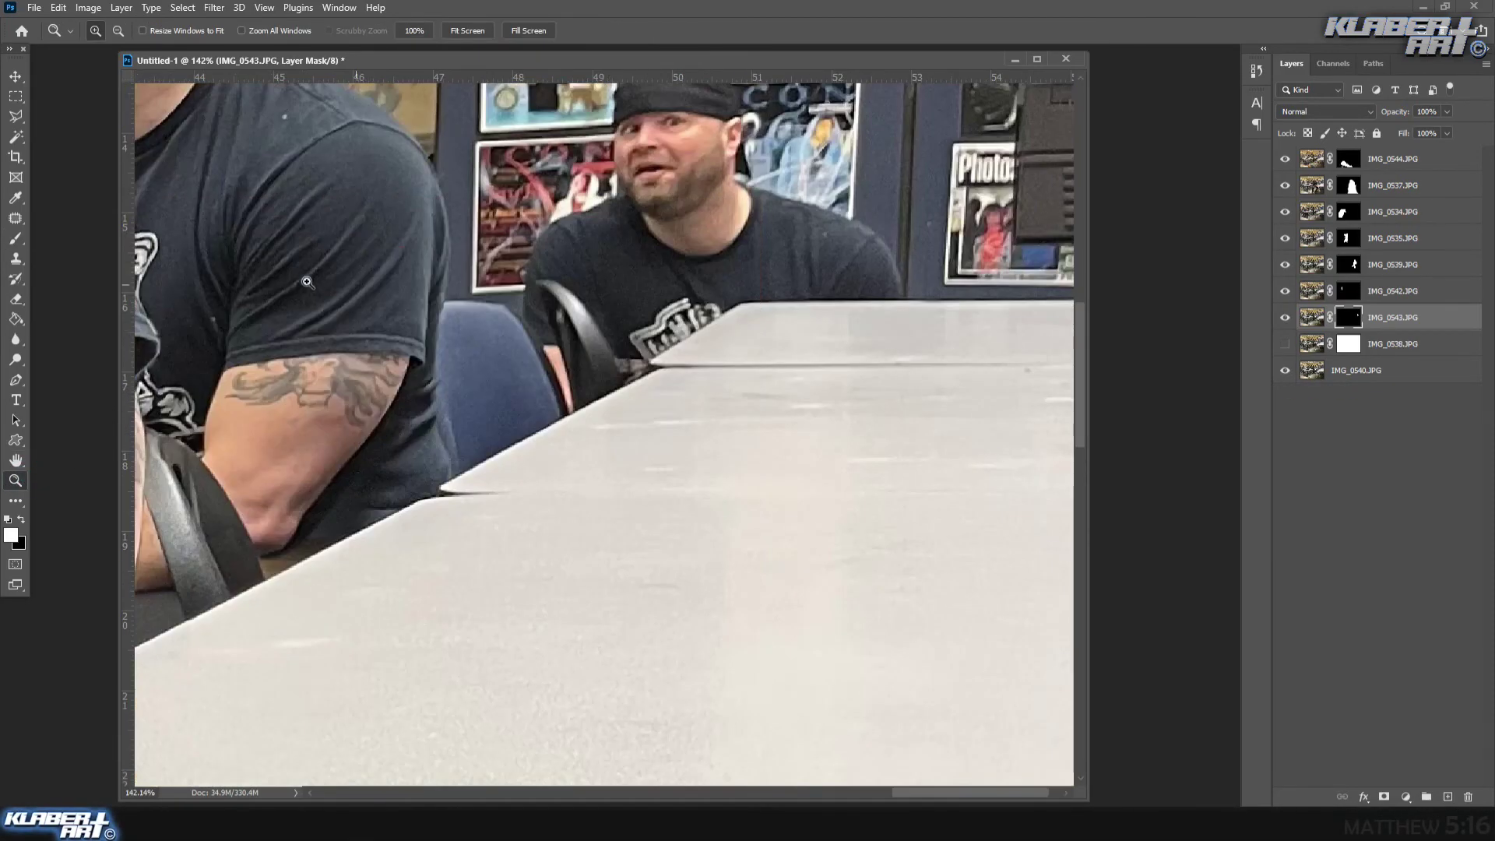
left_click(263, 10)
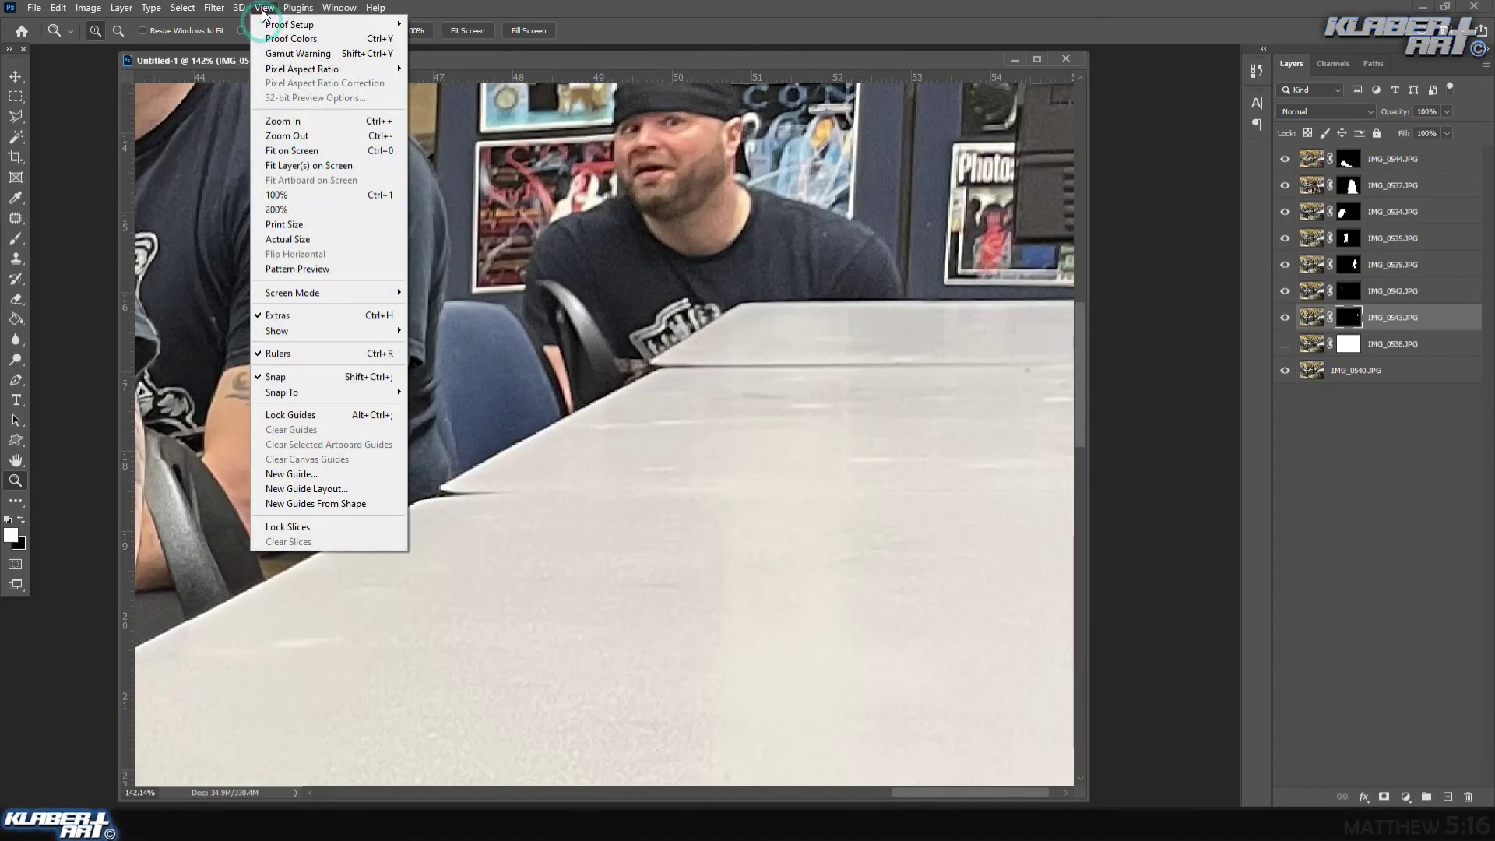
left_click(309, 151)
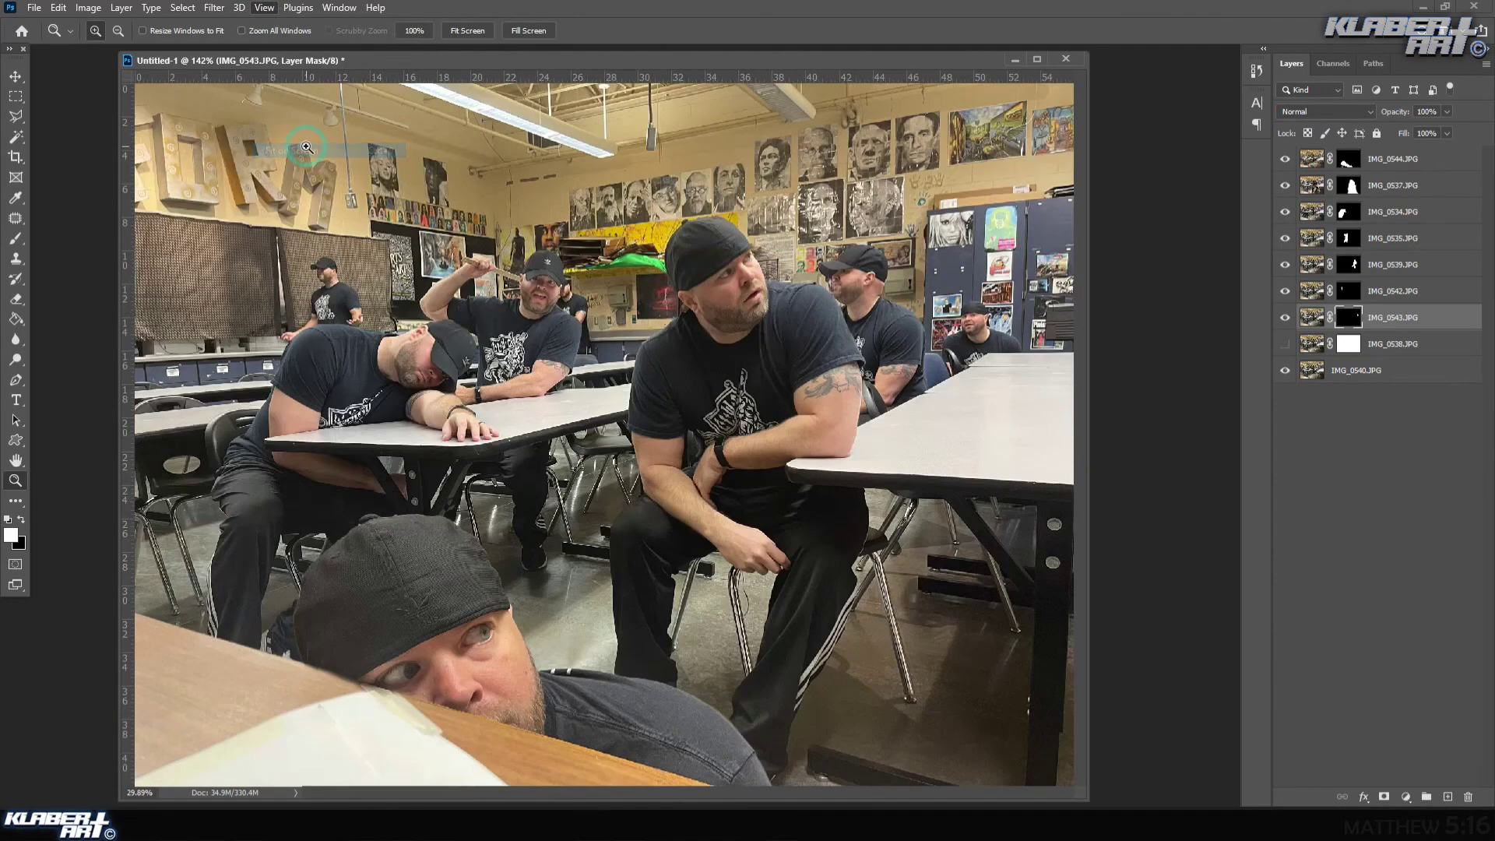
- Hide all masked layers from IMG_0544 through IMG_0543 and show IMG_0538 over IMG_0540
left_click(1286, 346)
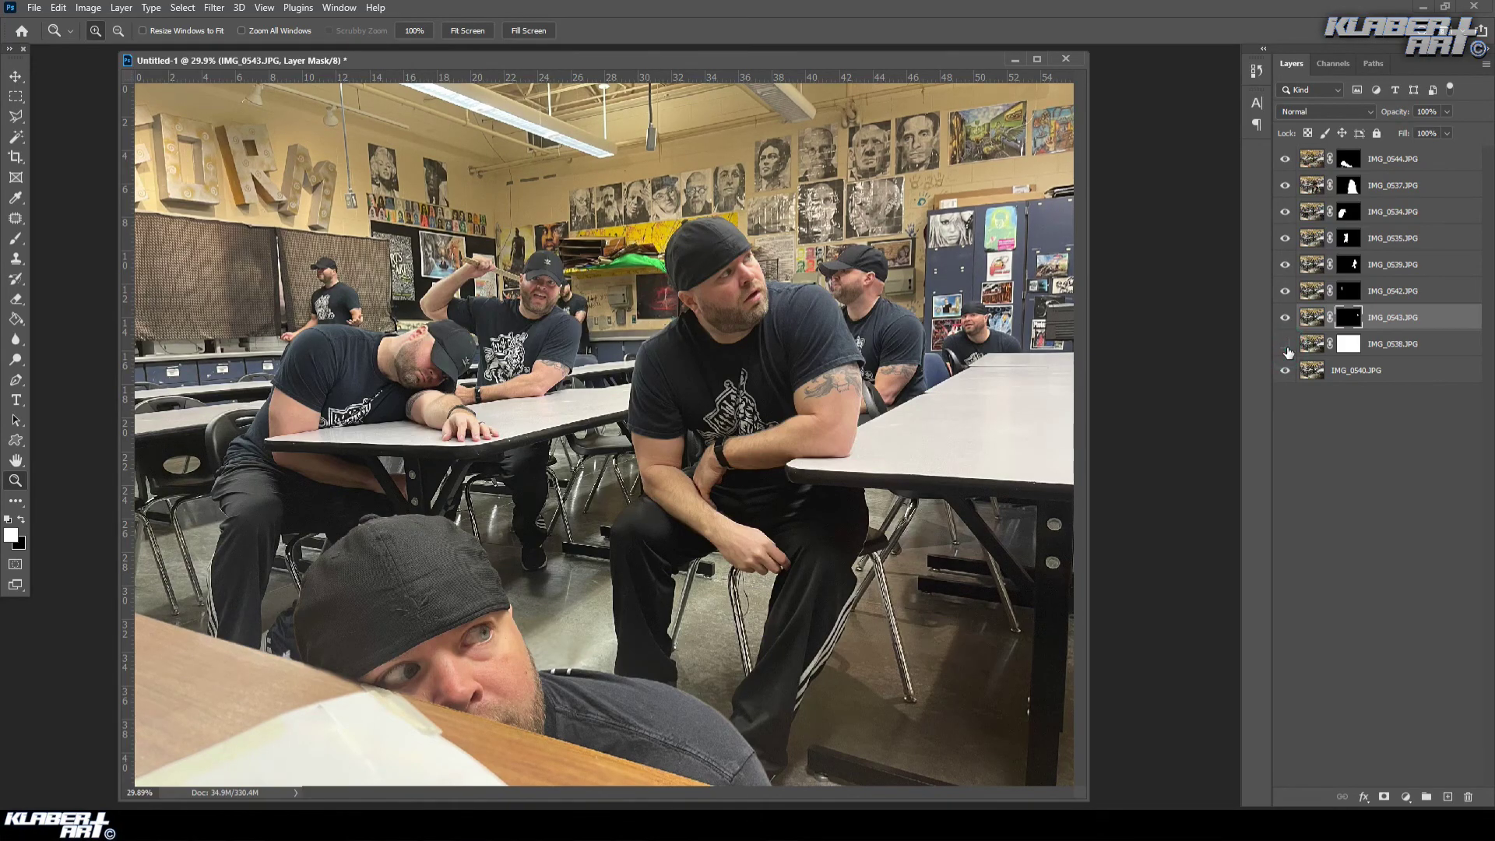
left_click_drag(1287, 318, 1279, 156)
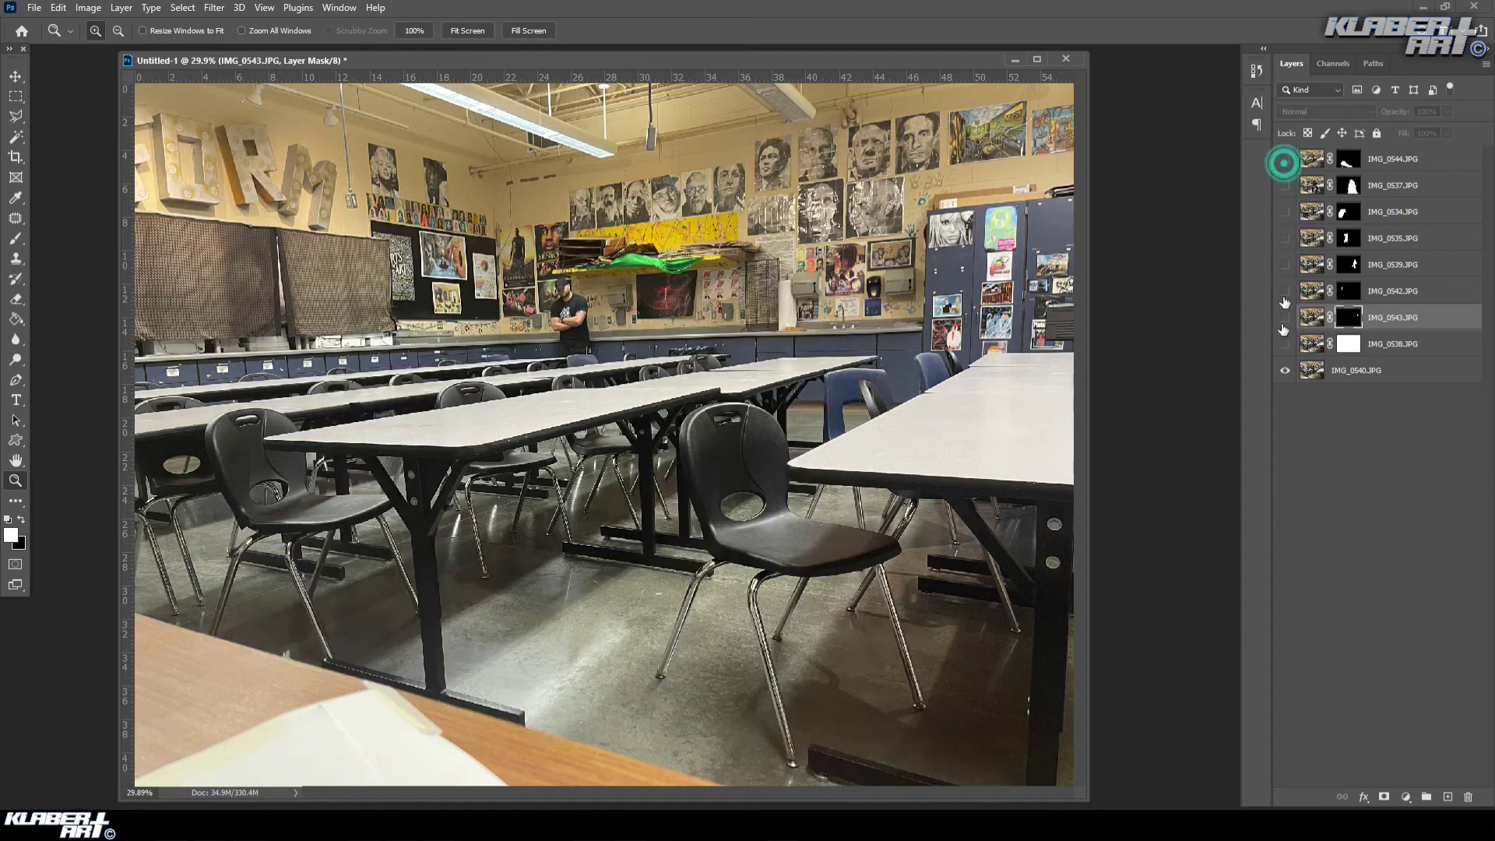
left_click(1286, 344)
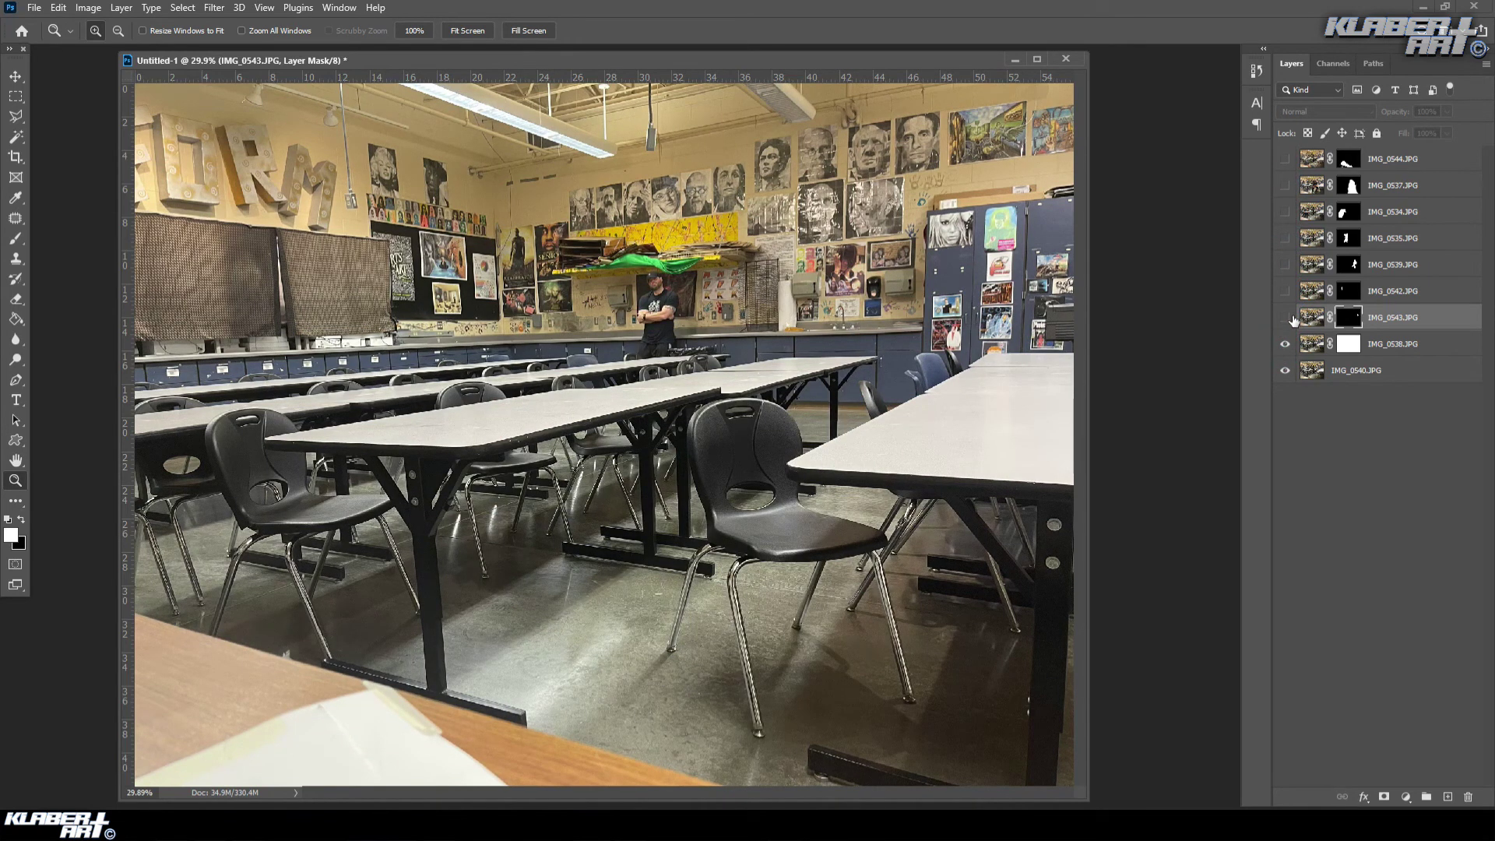
- Show IMG_0539, IMG_0542, IMG_0543, IMG_0535, IMG_0534, IMG_0537 and IMG_0544 one by one to preview the figures over IMG_0538
left_click(1286, 265)
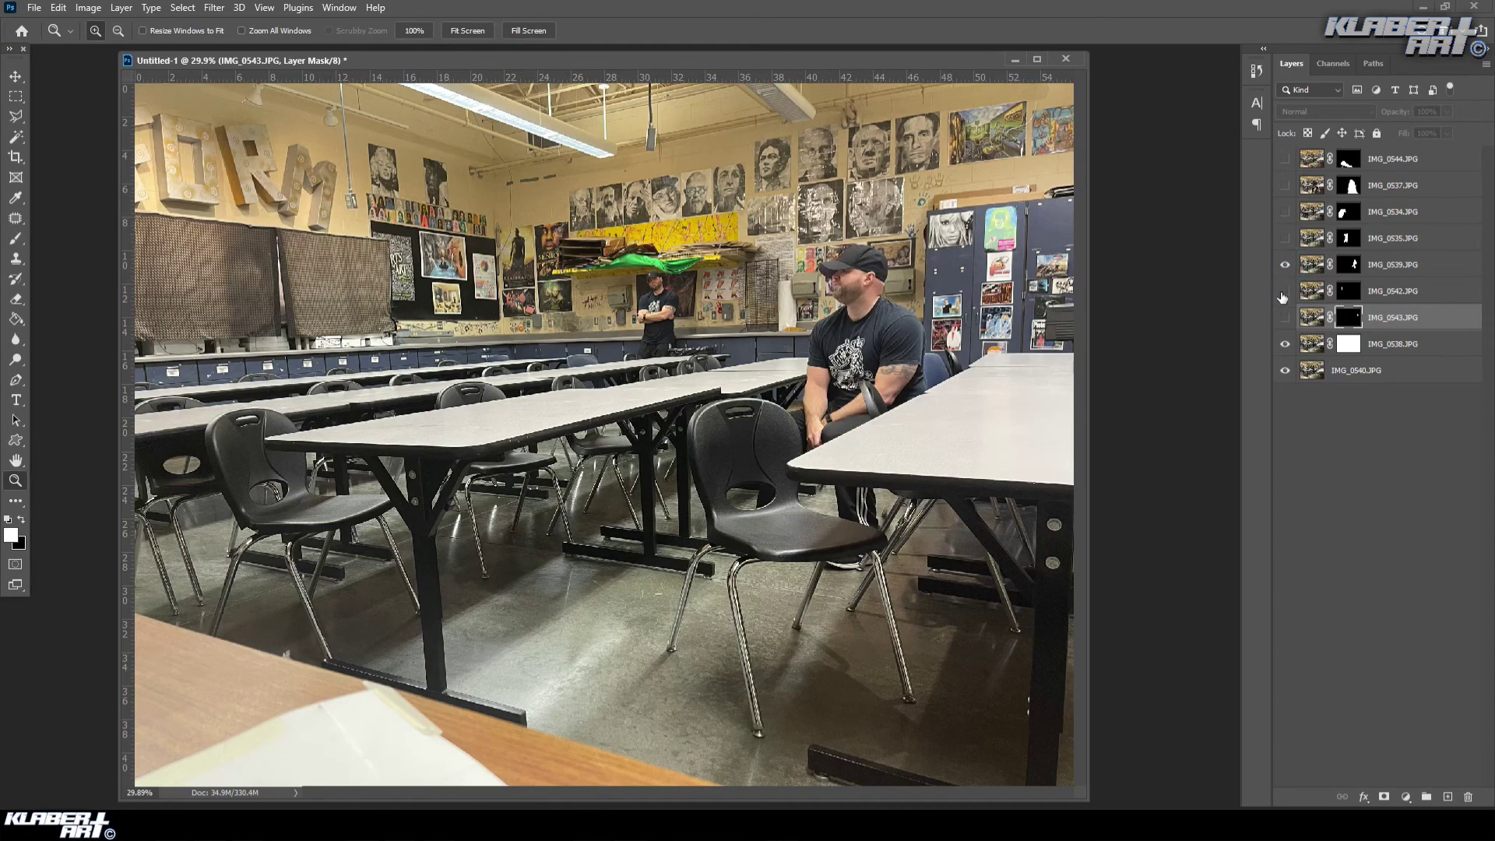
left_click(1285, 292)
left_click(1284, 318)
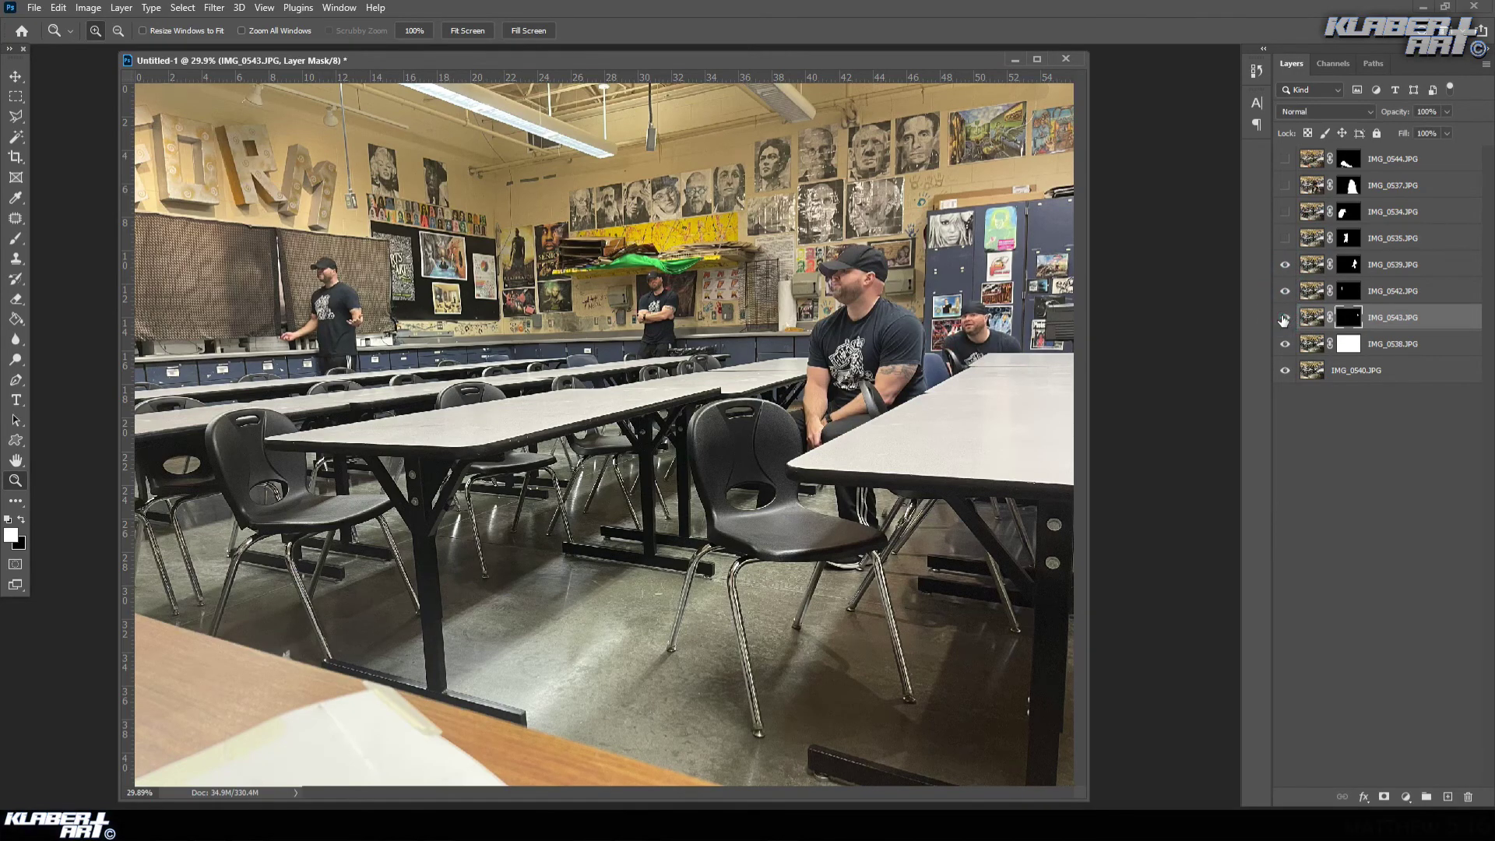
left_click(1286, 239)
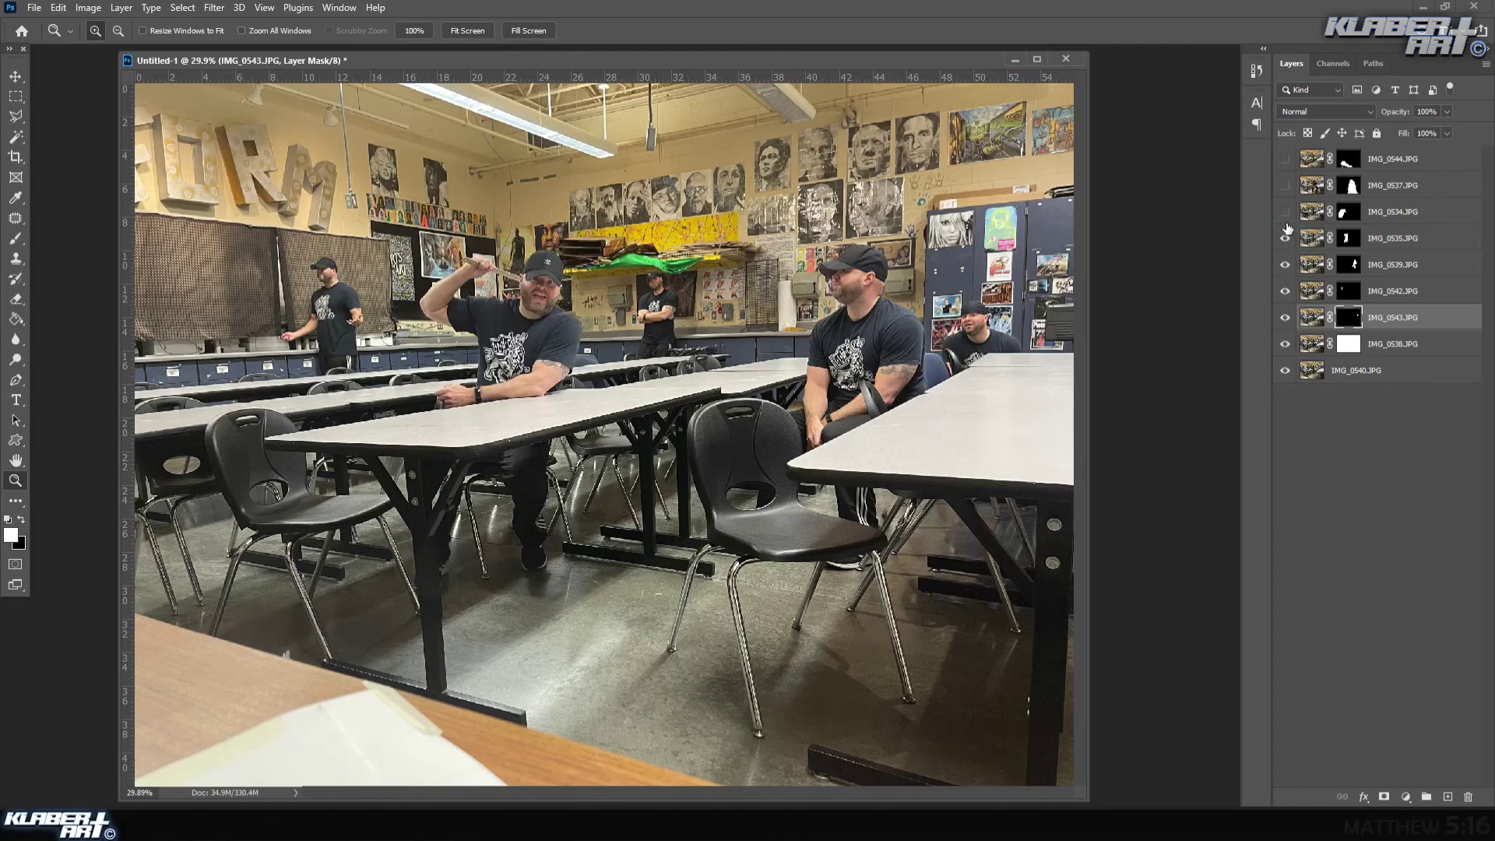
left_click(1285, 212)
left_click(1287, 186)
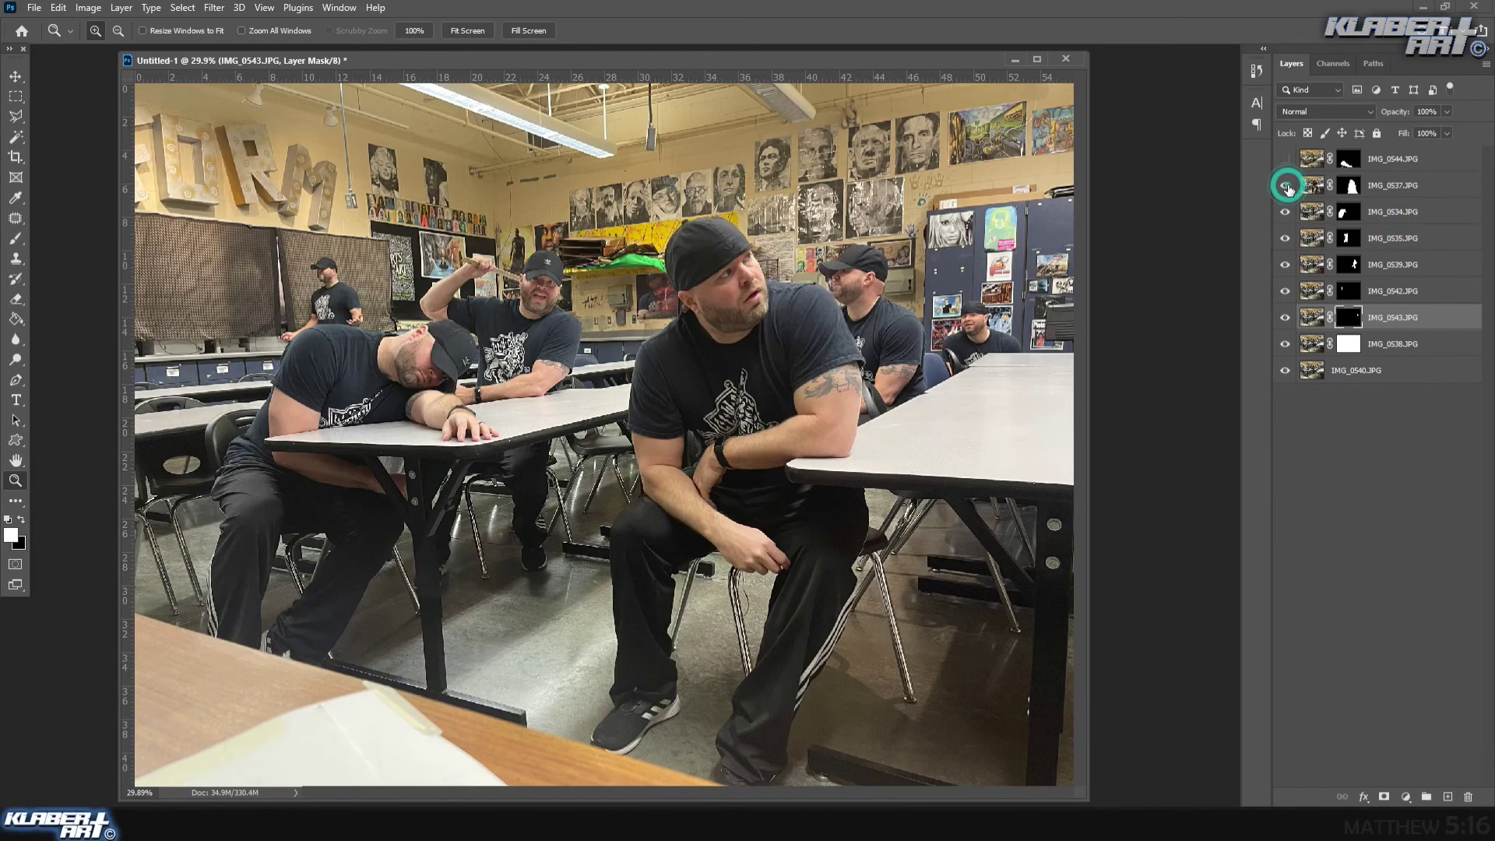
left_click(1286, 160)
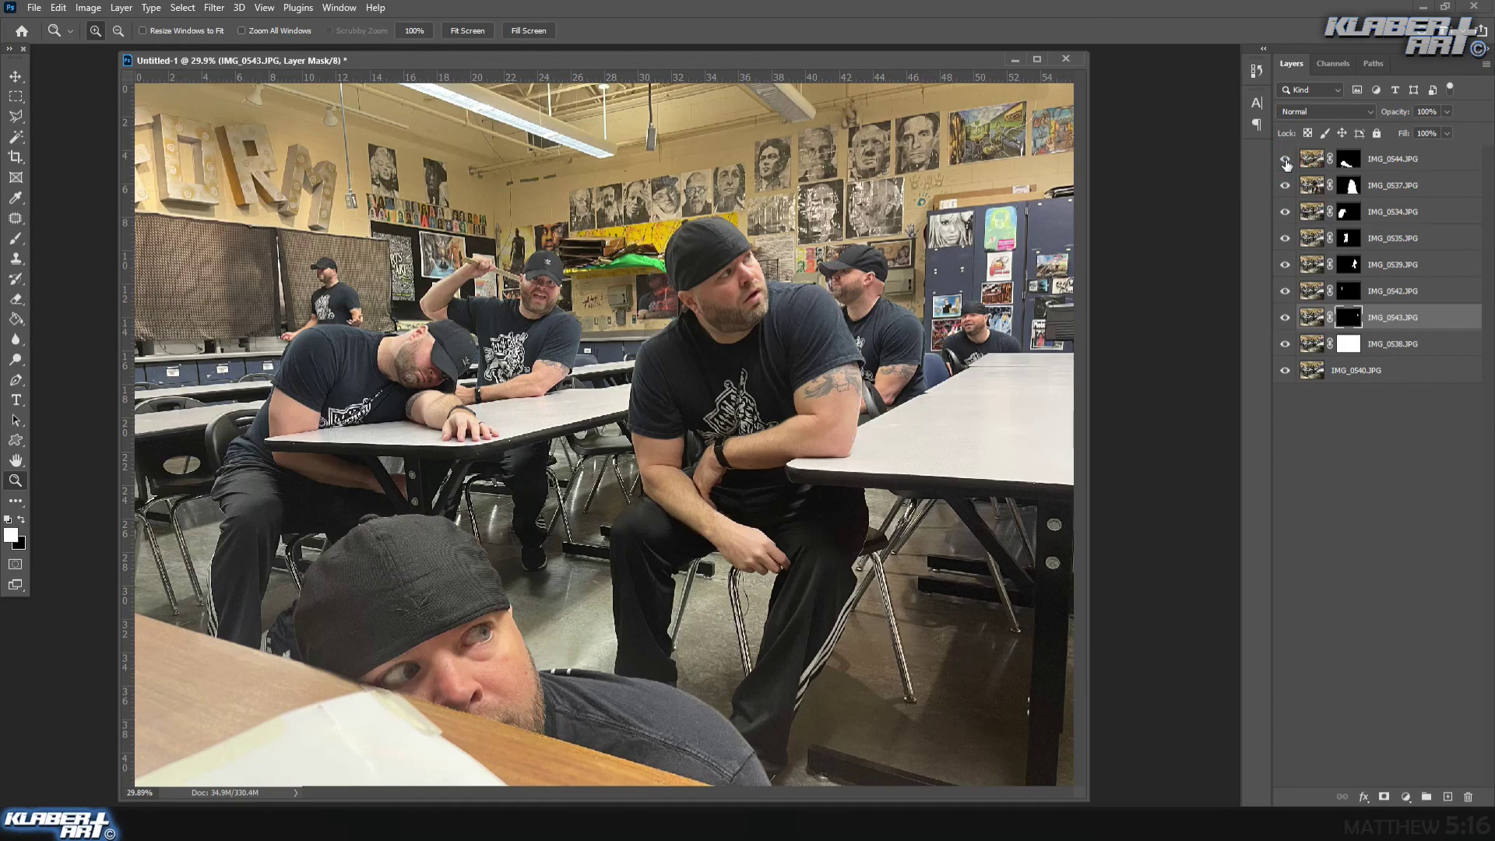
- Hide the layers from IMG_0544 through IMG_0543 and the IMG_0540 background, leaving only IMG_0538 shown
left_click(1286, 160)
left_click(1286, 186)
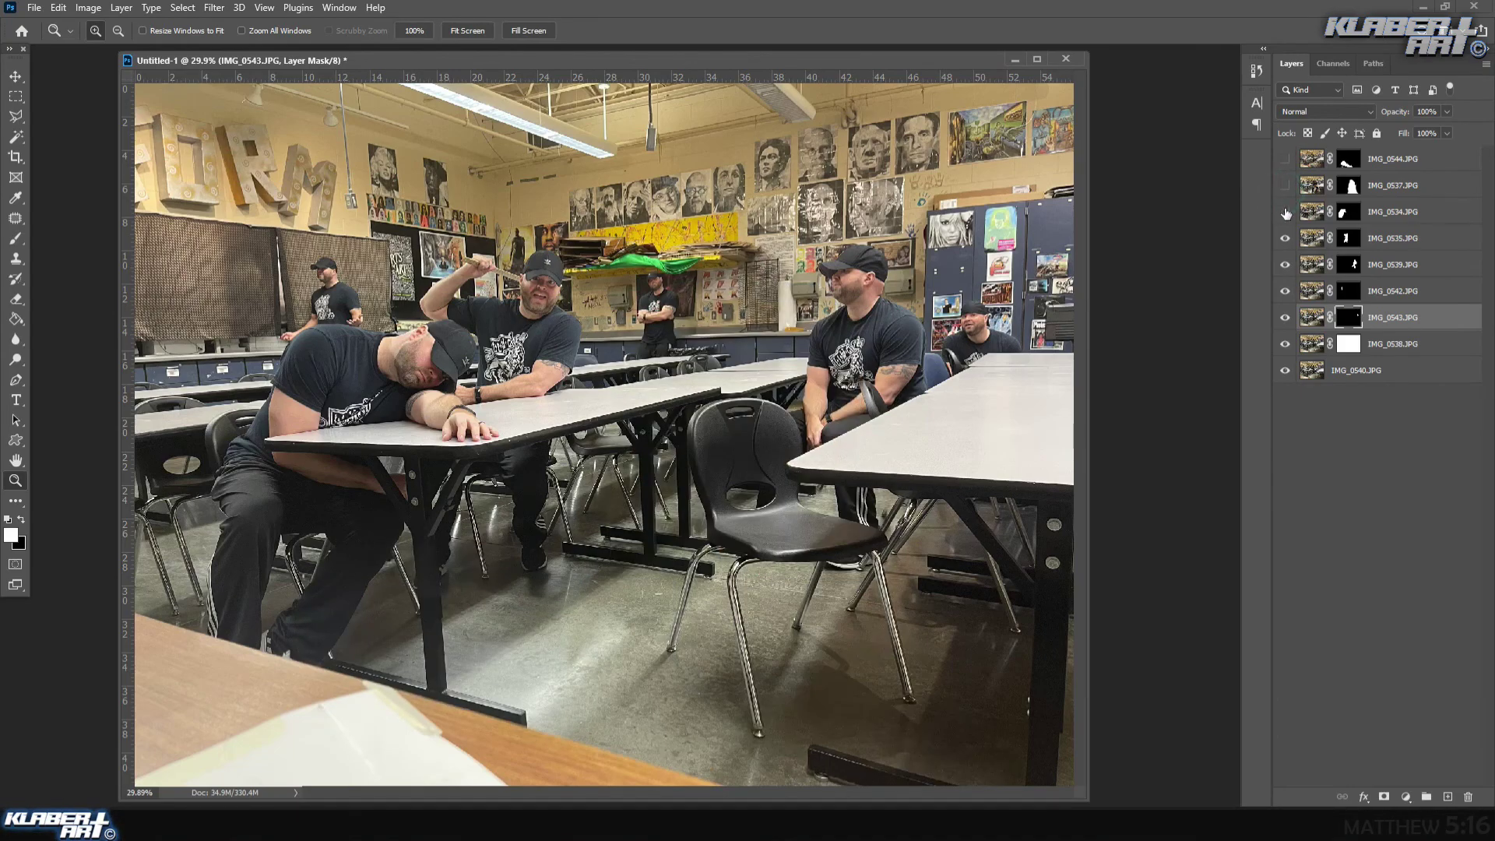
left_click(1286, 212)
left_click(1286, 239)
left_click(1286, 266)
left_click(1286, 293)
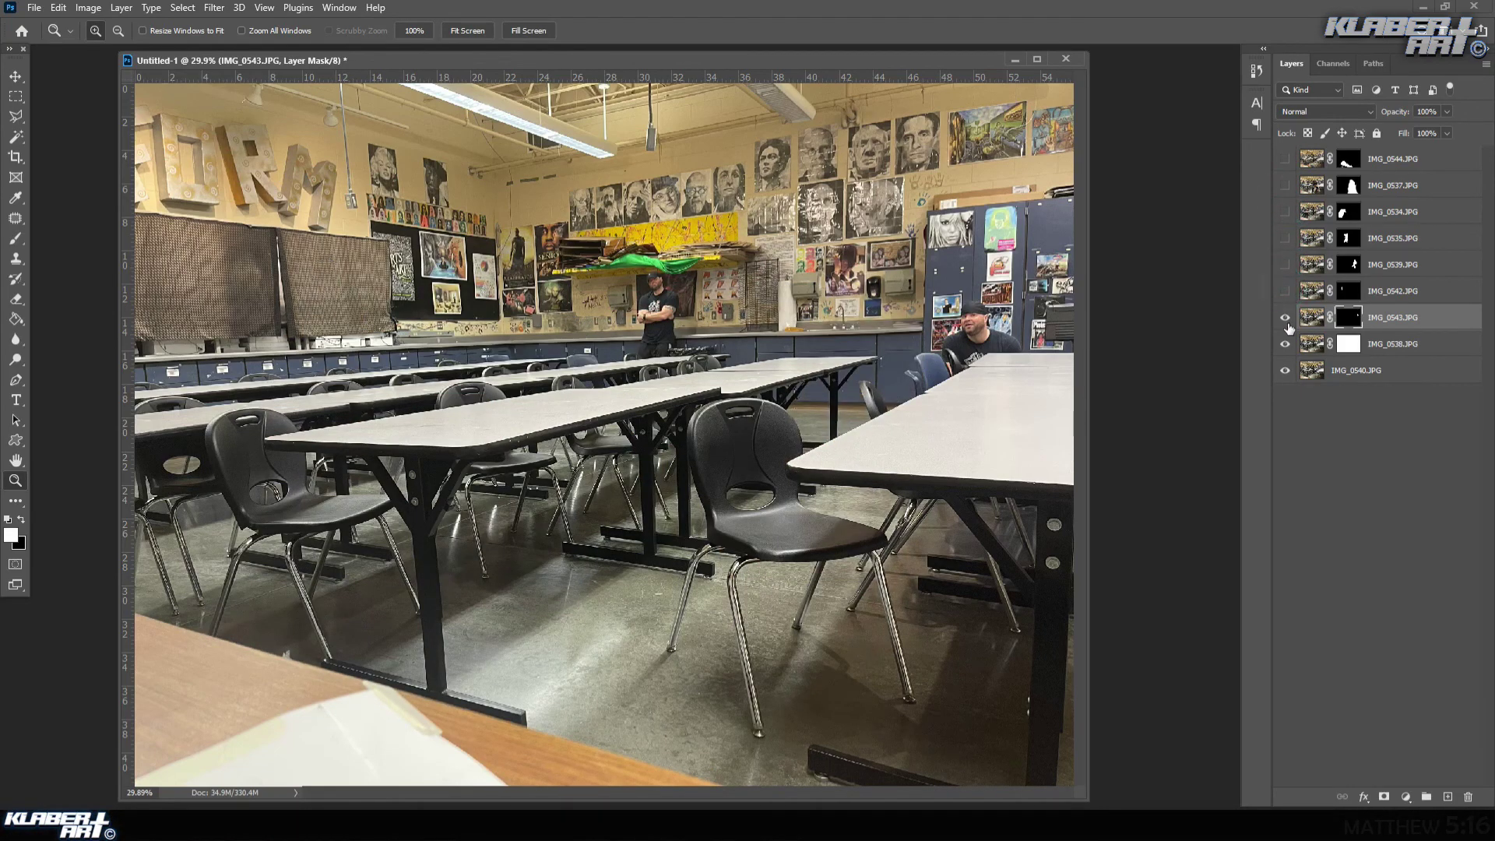
left_click(1286, 319)
left_click(1286, 371)
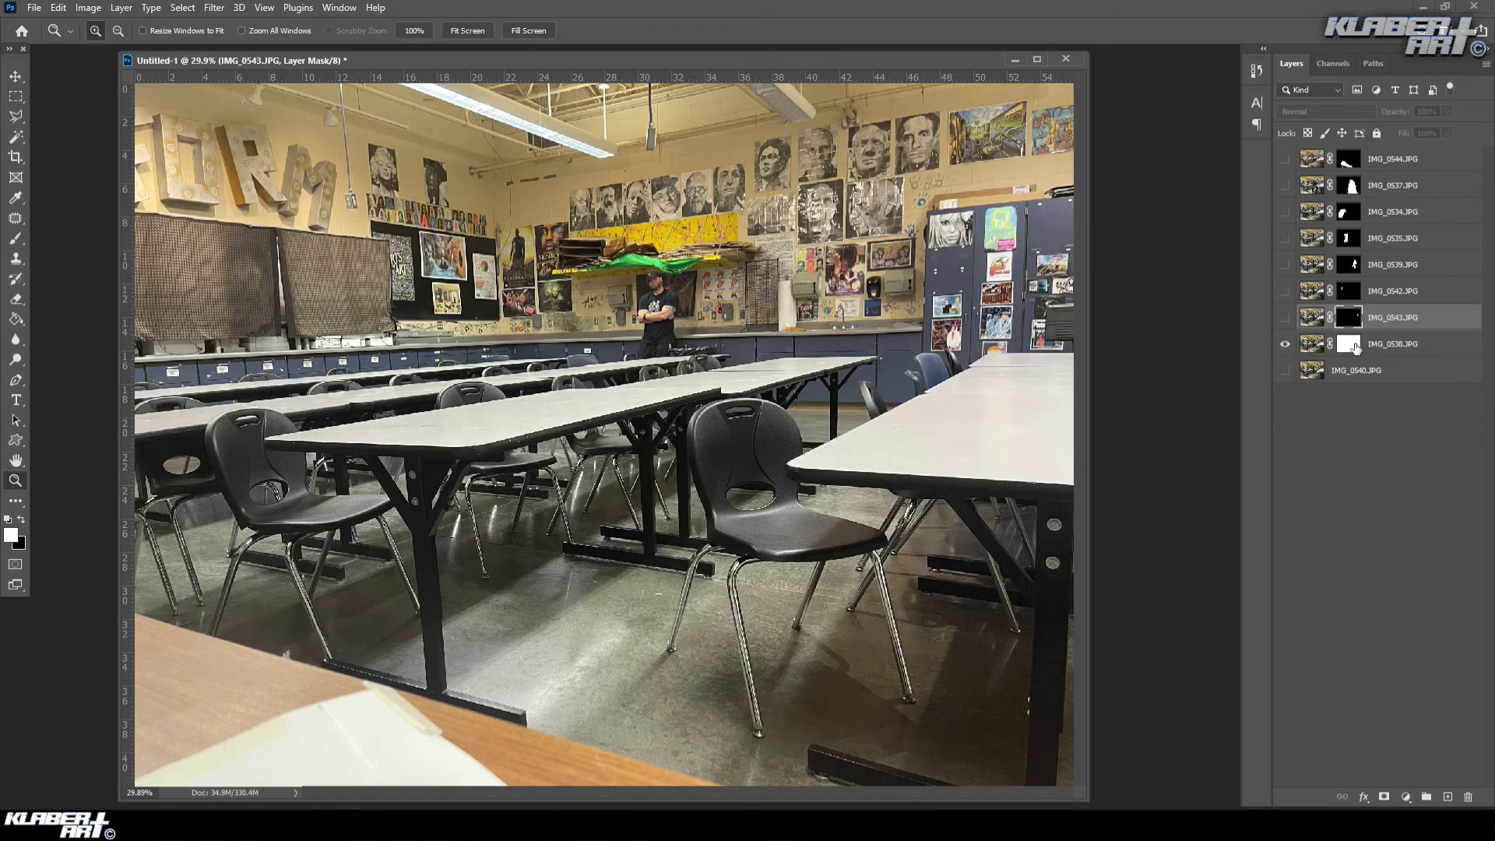
- Target the IMG_0538 layer mask and set the 39 px brush to 12% hardness
left_click(1351, 349)
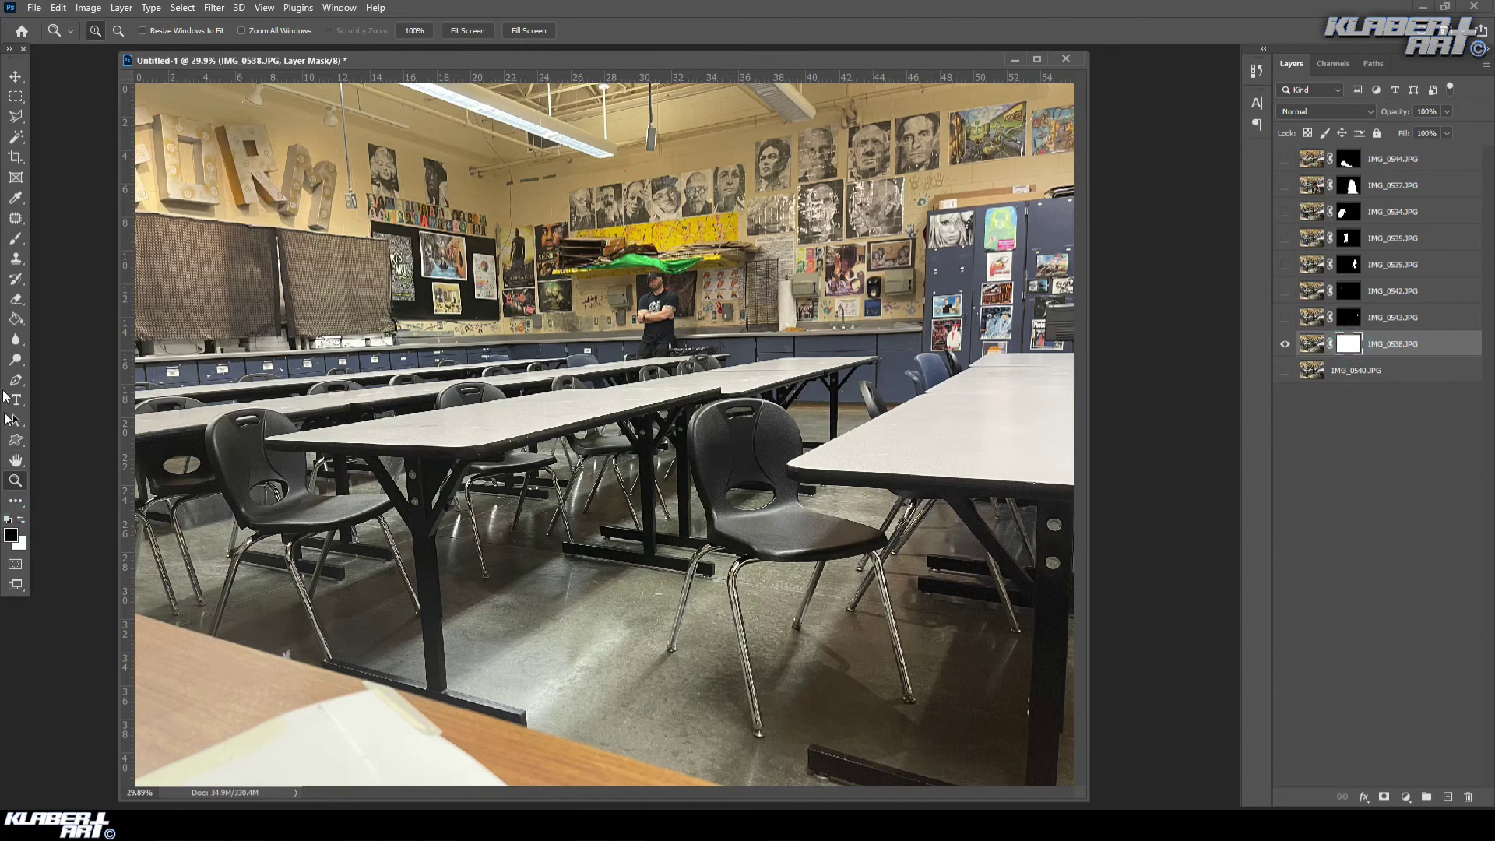
left_click(16, 240)
left_click(94, 30)
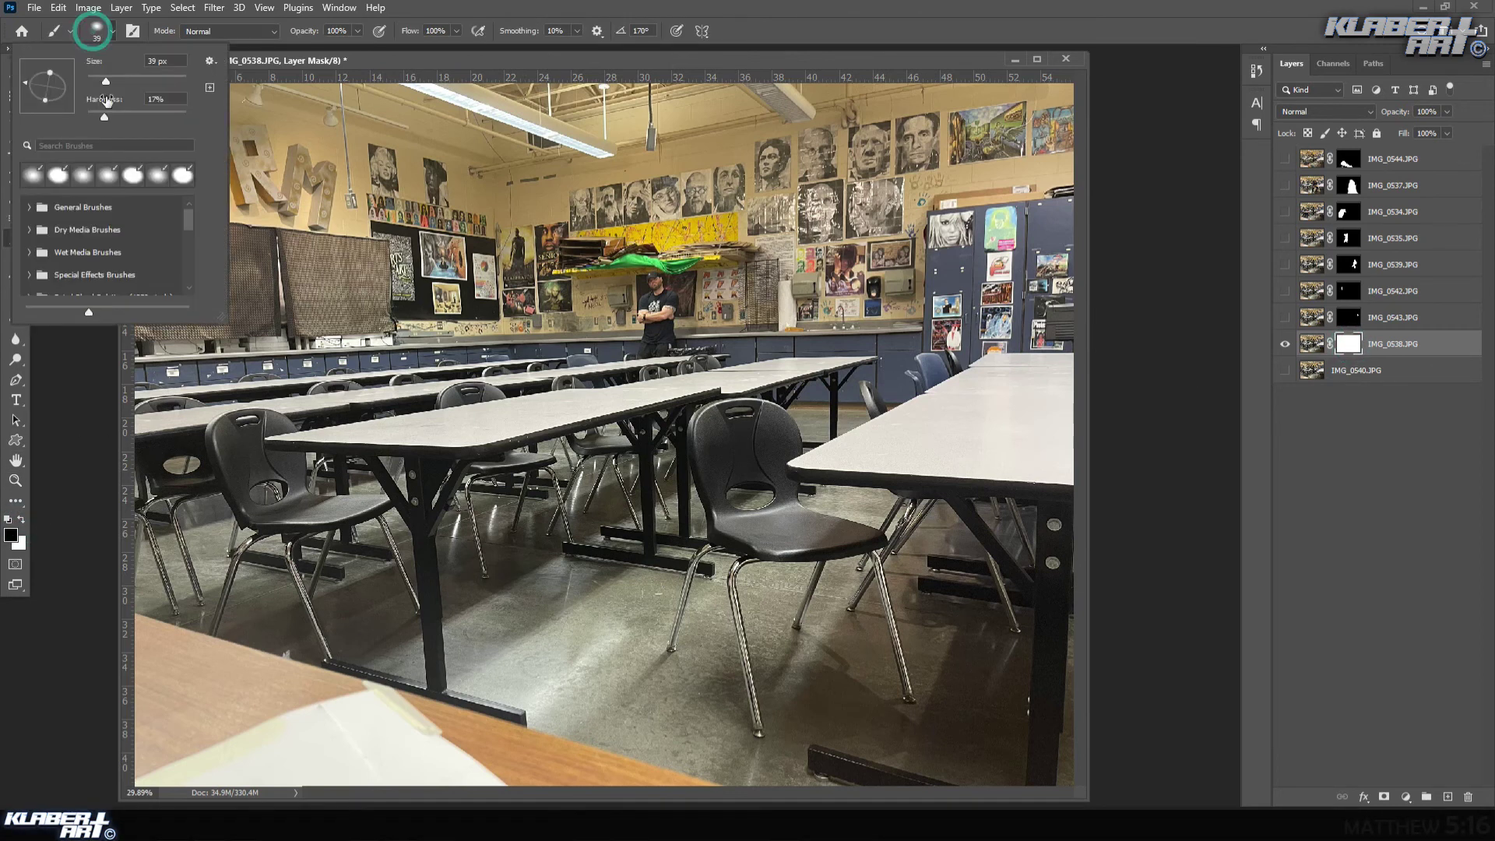
left_click(99, 116)
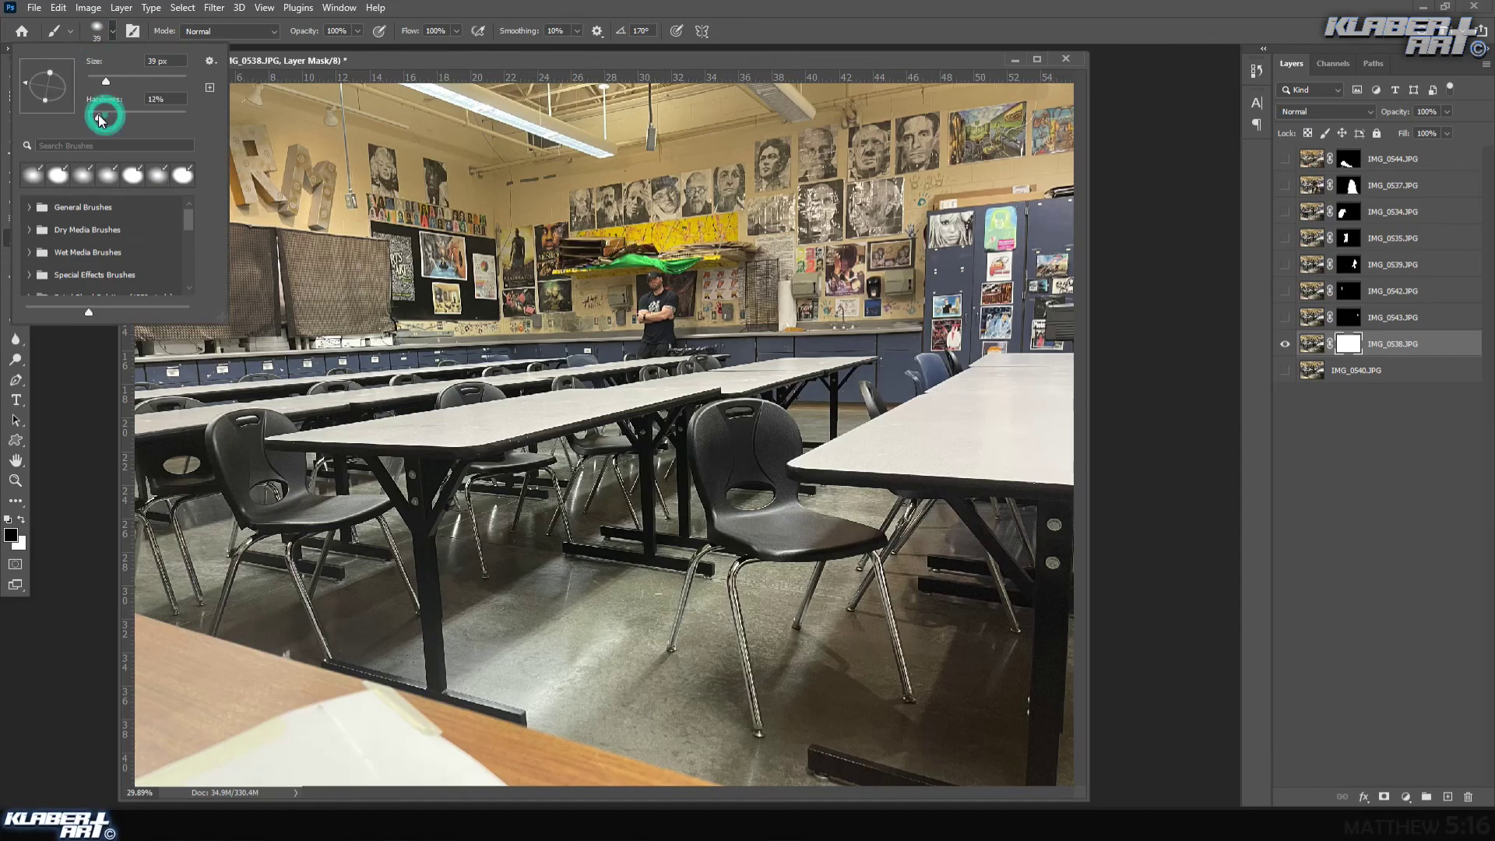
- Paint black on the IMG_0538 mask over the standing man with crossed arms, from his cap down to his legs
left_click(15, 481)
left_click_drag(619, 277, 766, 445)
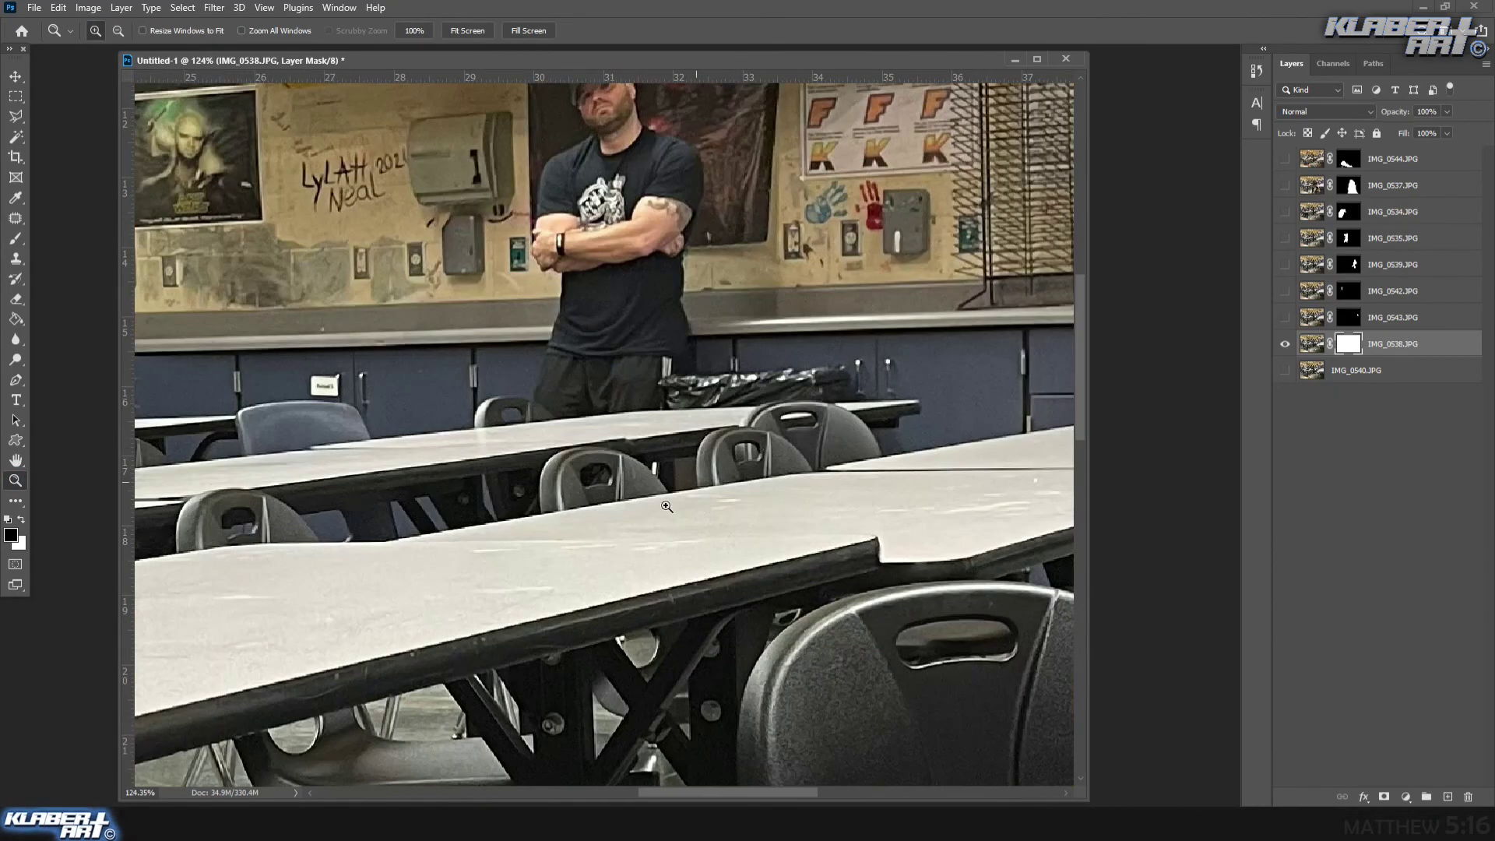
scroll(667, 507, "down", 2)
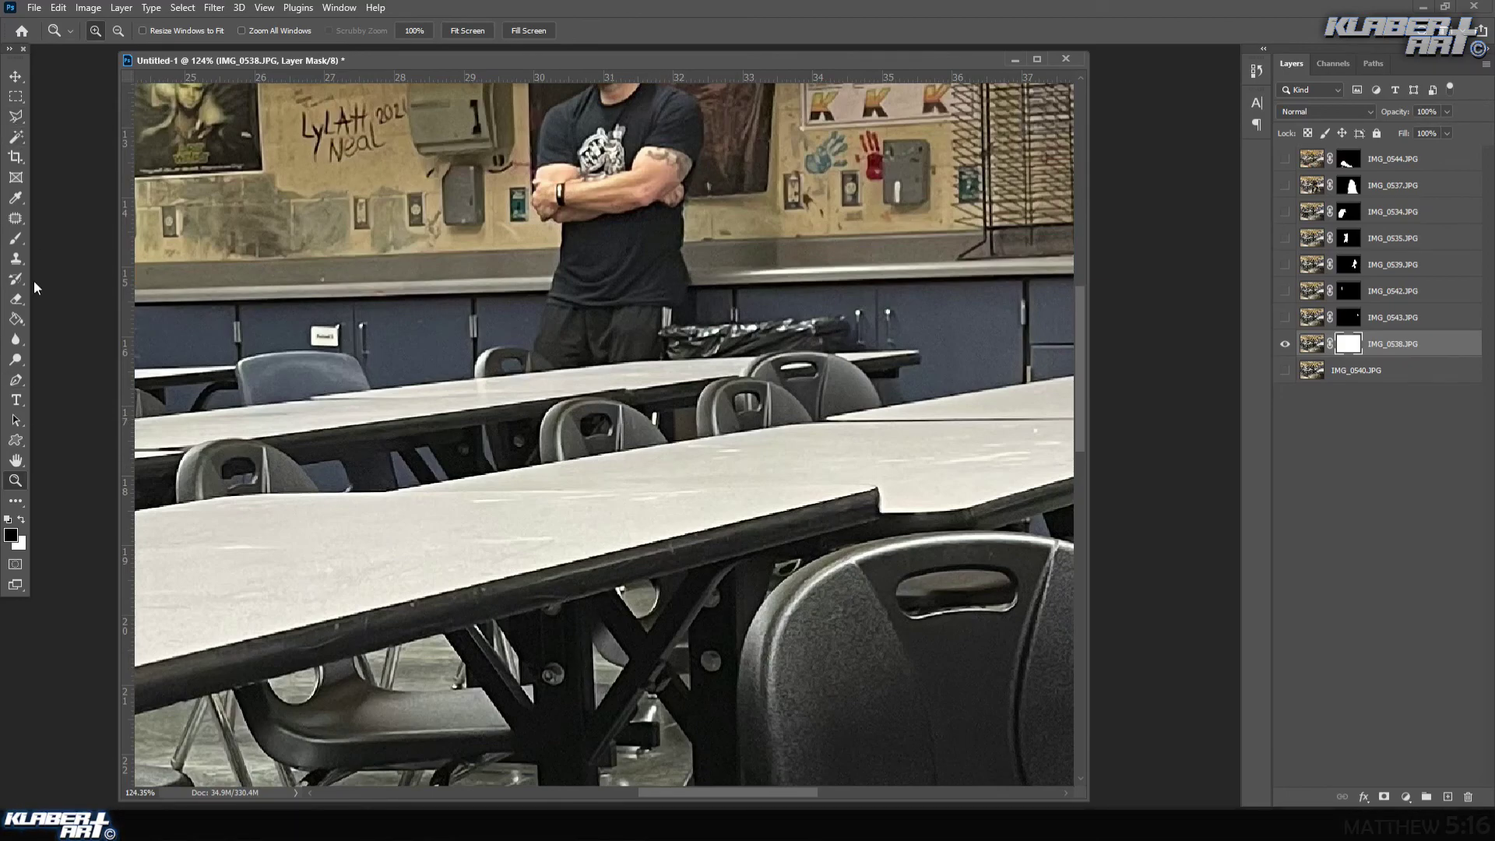
left_click(9, 242)
mouse_move(583, 428)
left_mouse_down()
mouse_move(658, 401)
mouse_move(675, 334)
mouse_move(663, 199)
mouse_move(705, 327)
mouse_move(670, 133)
left_mouse_up()
scroll(669, 132, "up", 3)
mouse_move(663, 204)
left_mouse_down()
mouse_move(596, 125)
mouse_move(607, 102)
mouse_move(632, 141)
mouse_move(549, 210)
mouse_move(544, 298)
mouse_move(577, 278)
mouse_move(588, 301)
mouse_move(614, 249)
mouse_move(687, 230)
mouse_move(693, 180)
mouse_move(656, 161)
mouse_move(701, 247)
mouse_move(655, 203)
mouse_move(657, 234)
mouse_move(655, 210)
mouse_move(570, 220)
mouse_move(634, 184)
left_mouse_up()
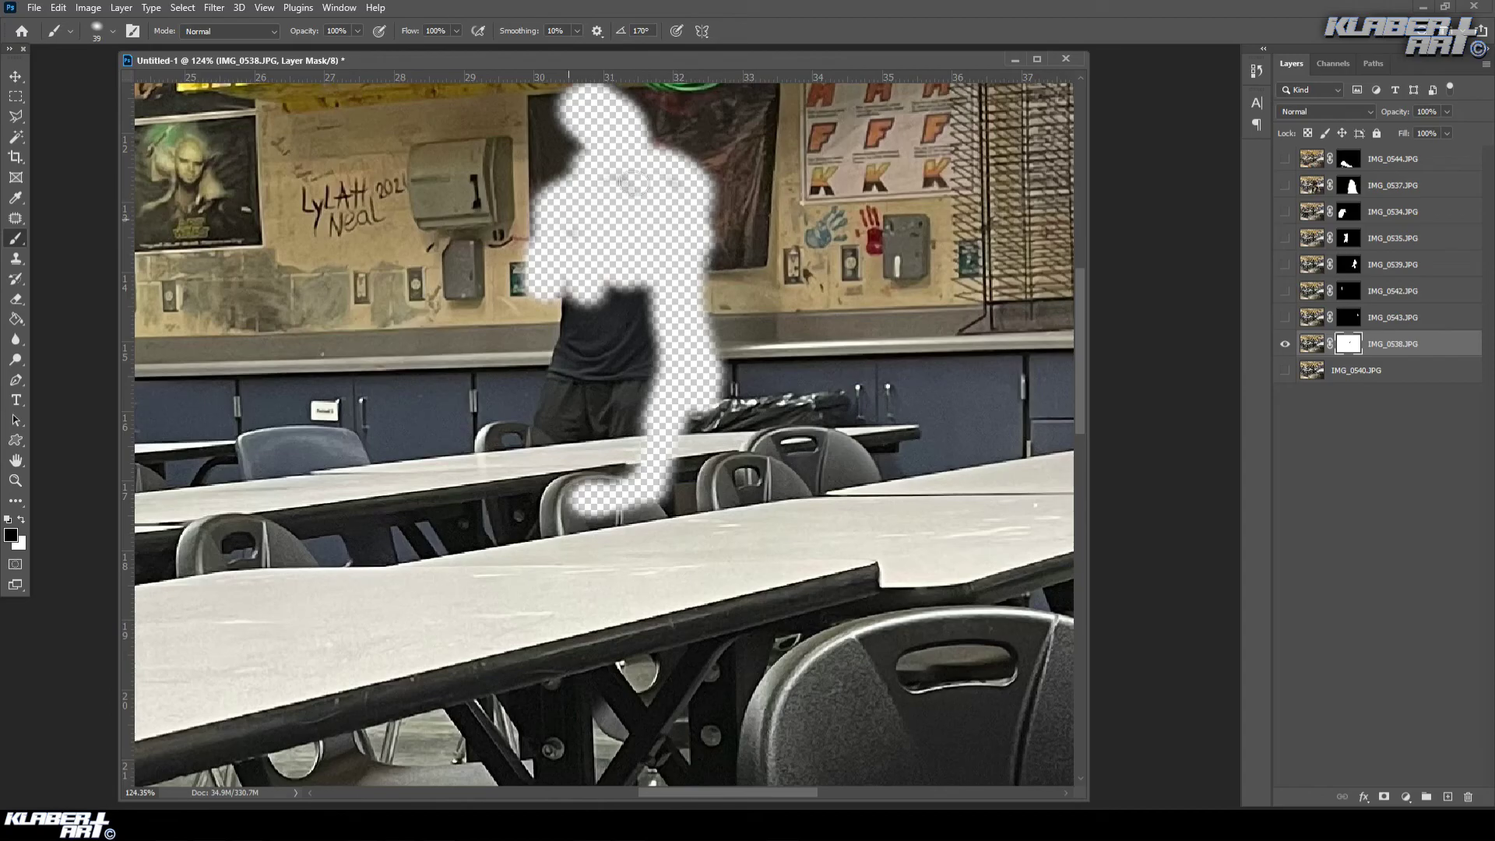
mouse_move(565, 313)
left_mouse_down()
mouse_move(536, 444)
mouse_move(634, 425)
mouse_move(651, 286)
mouse_move(617, 430)
mouse_move(634, 268)
mouse_move(587, 412)
mouse_move(596, 269)
left_mouse_up()
- Invert the IMG_0538 mask so that only the painted figure is revealed
left_click(89, 8)
mouse_move(117, 47)
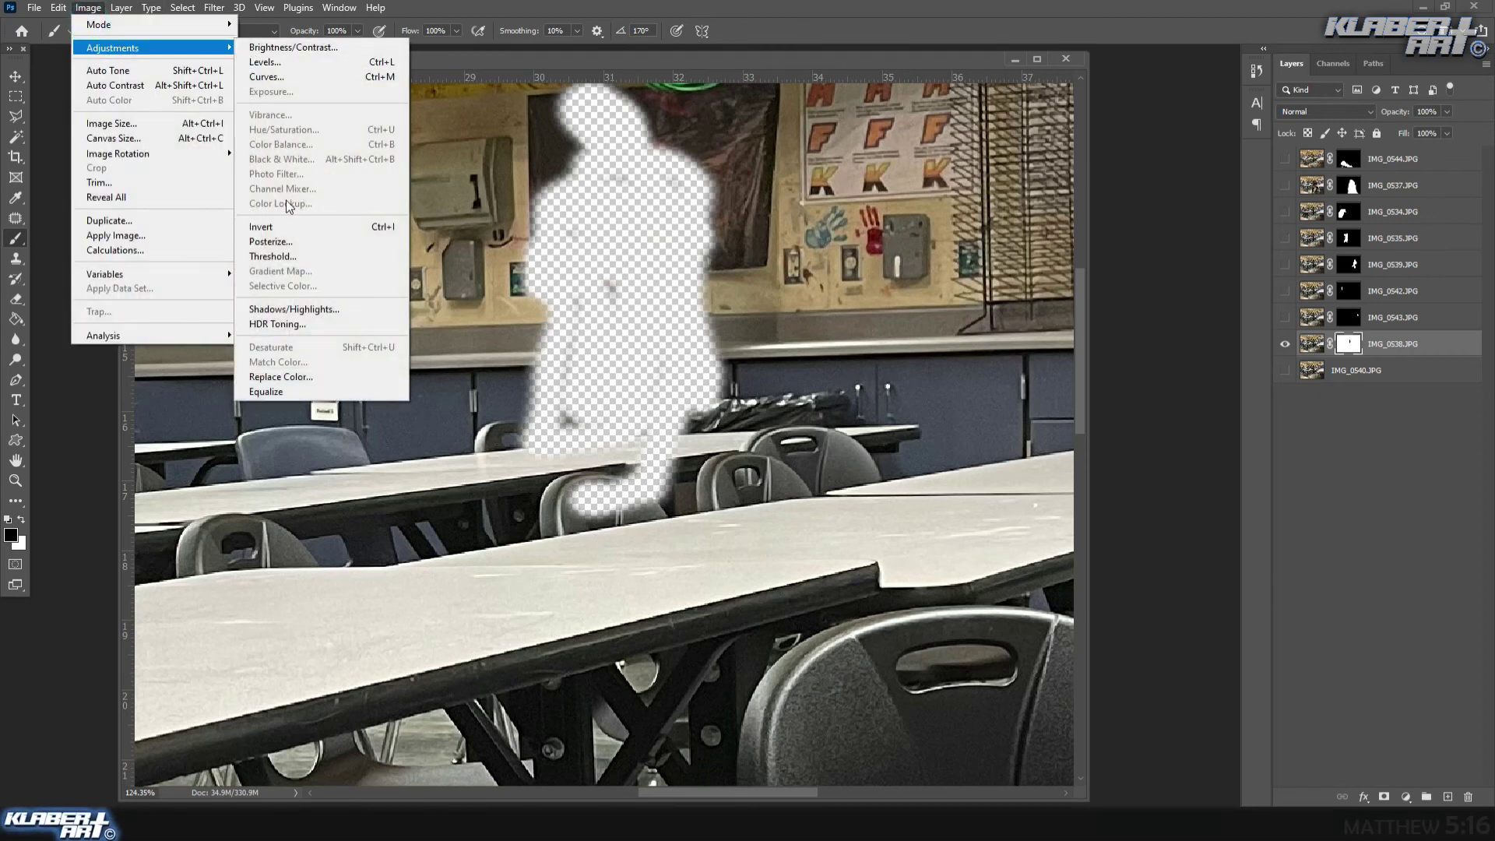
left_click(265, 226)
- Paint white on the IMG_0538 mask to fill in the man's body and the edges around his head, shoulder and legs
left_click(21, 521)
mouse_move(566, 436)
left_mouse_down()
mouse_move(564, 282)
mouse_move(574, 290)
mouse_move(606, 265)
mouse_move(603, 287)
mouse_move(543, 267)
mouse_move(538, 250)
mouse_move(531, 274)
mouse_move(546, 206)
mouse_move(581, 170)
left_mouse_up()
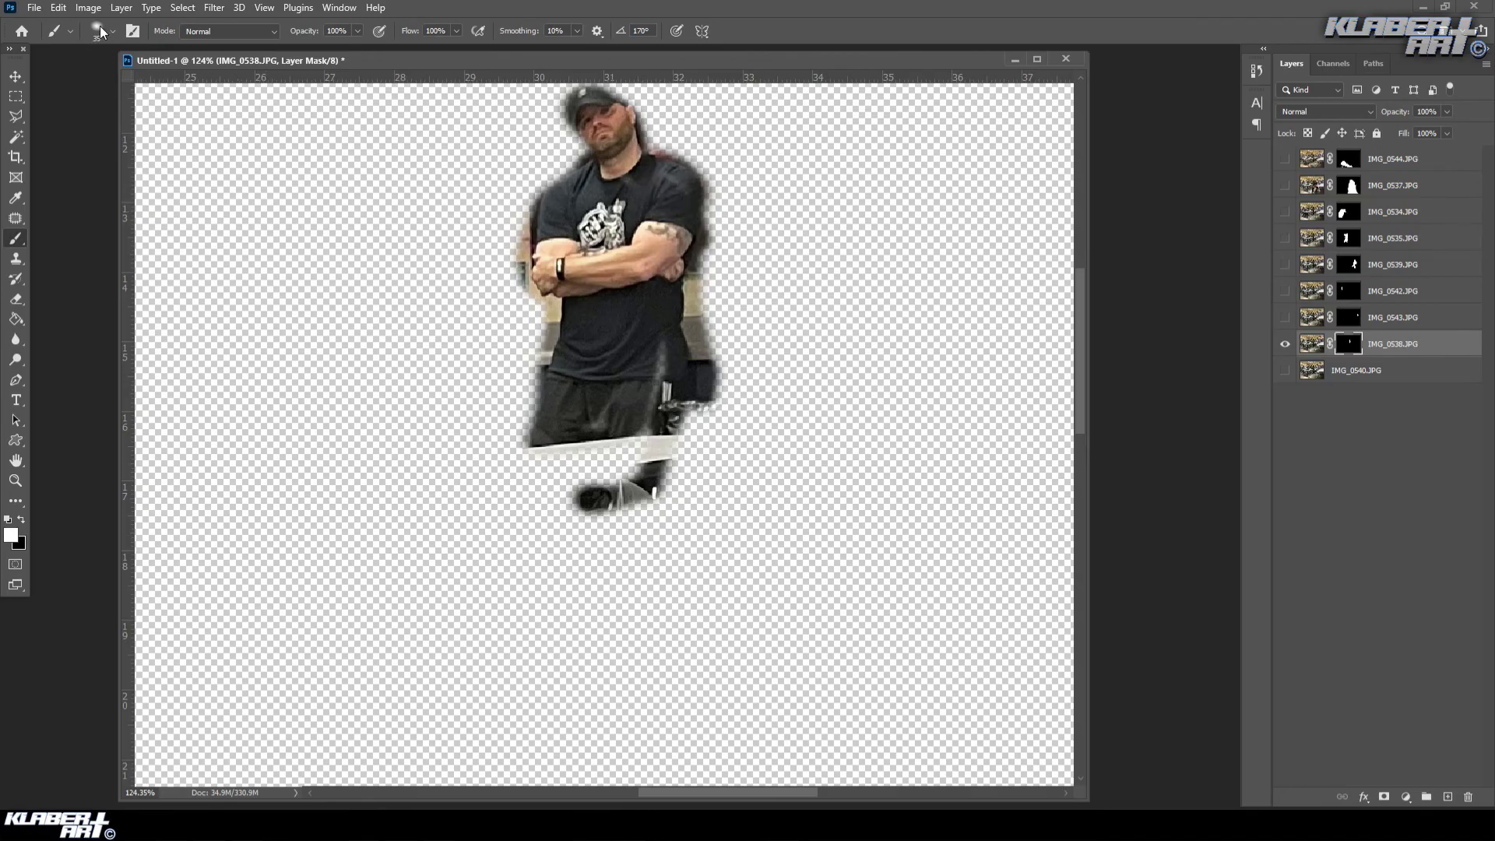
mouse_move(649, 363)
left_mouse_down()
mouse_move(665, 351)
mouse_move(643, 444)
mouse_move(578, 491)
mouse_move(630, 498)
mouse_move(615, 456)
left_mouse_up()
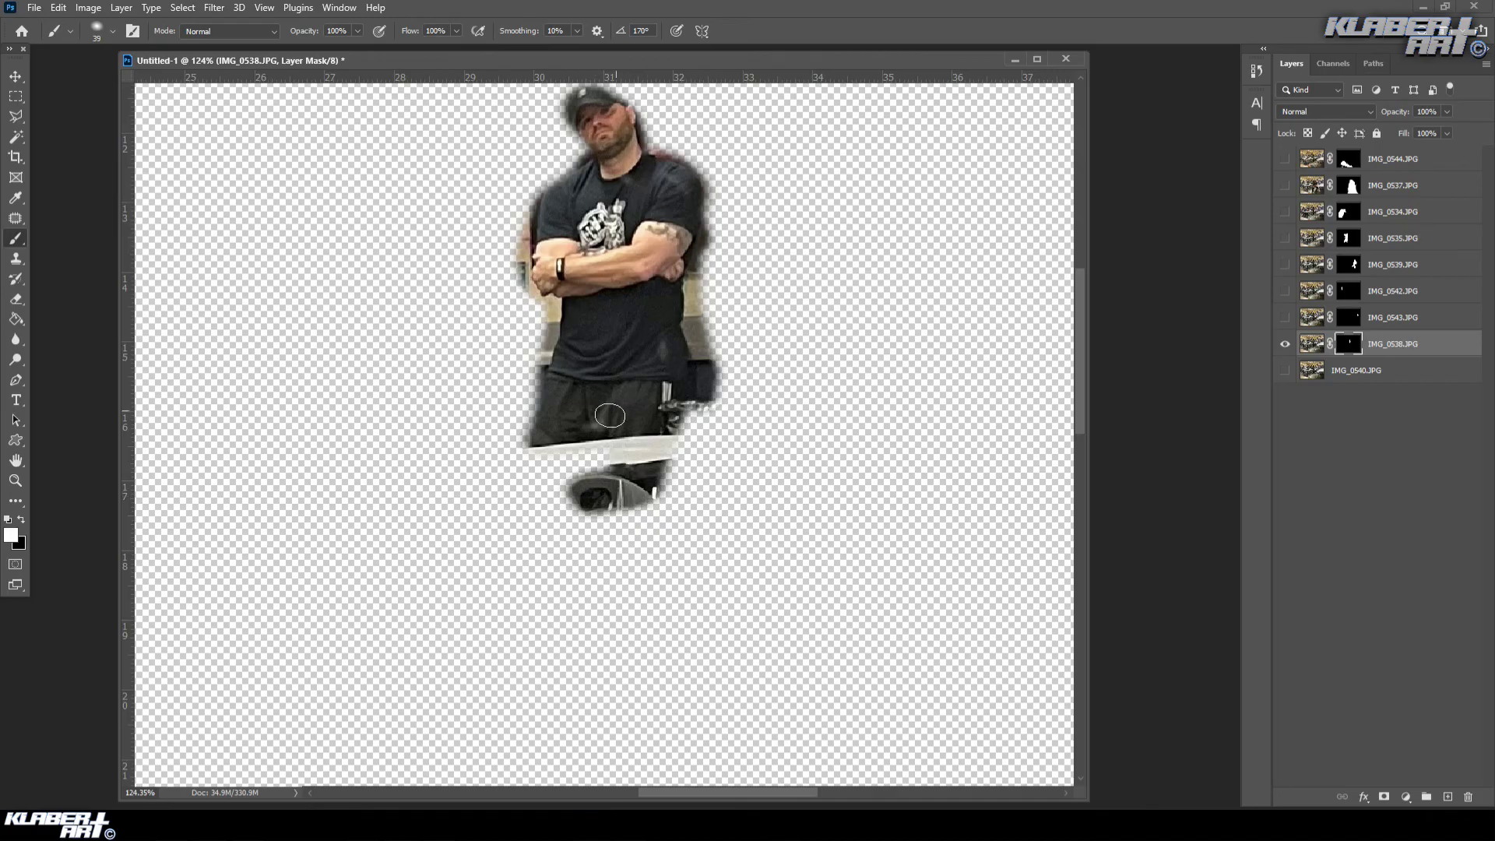
mouse_move(678, 418)
left_mouse_down()
mouse_move(685, 167)
mouse_move(576, 98)
mouse_move(580, 163)
mouse_move(569, 136)
left_mouse_up()
scroll(627, 189, "up", 2)
scroll(626, 189, "up", 1)
left_click_drag(627, 189, 596, 146)
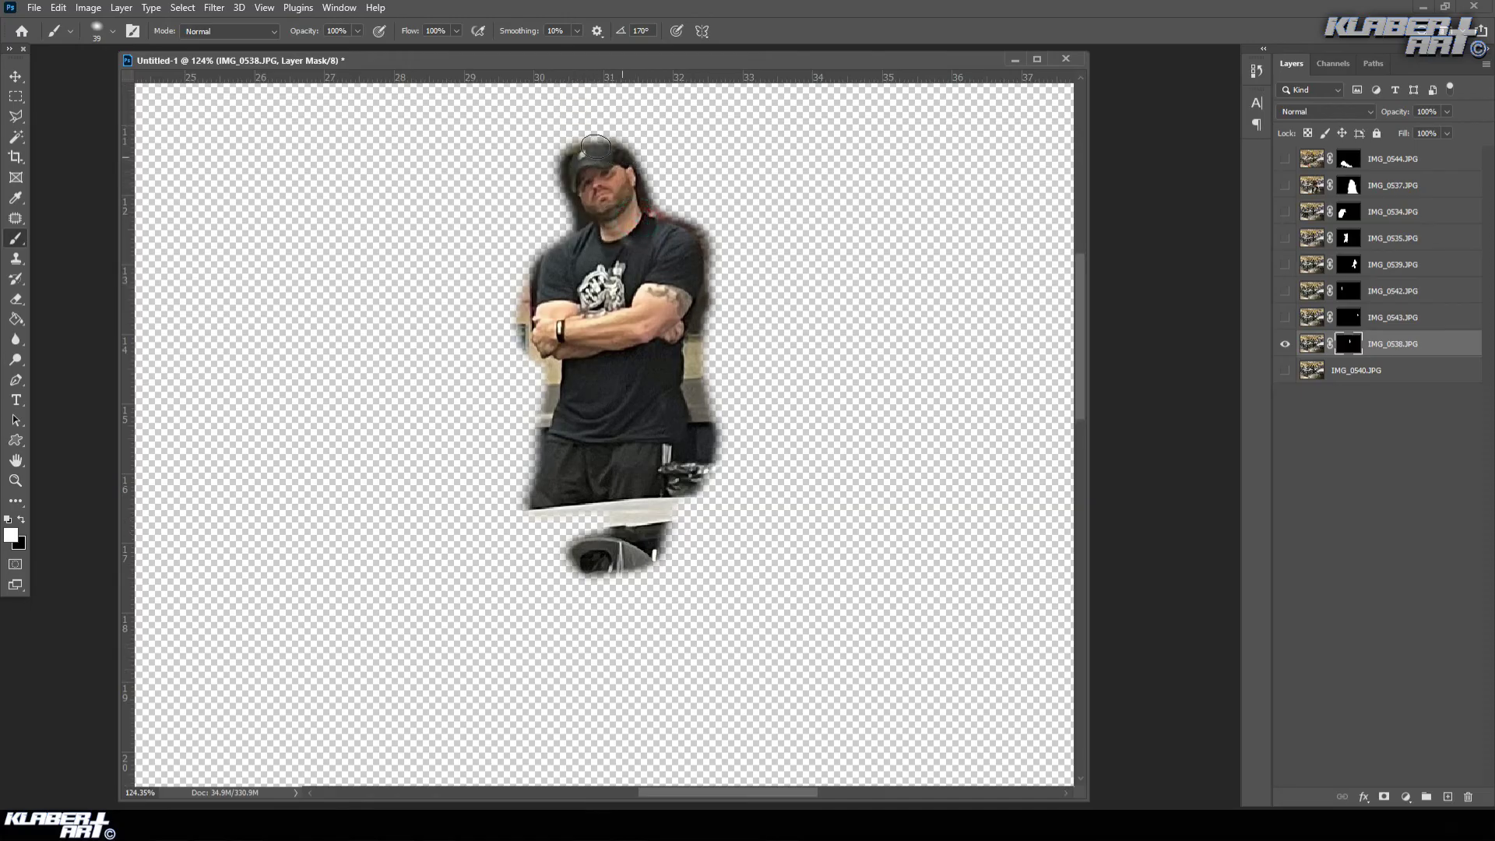
mouse_move(584, 226)
left_mouse_down()
mouse_move(557, 159)
mouse_move(567, 234)
mouse_move(552, 254)
left_mouse_up()
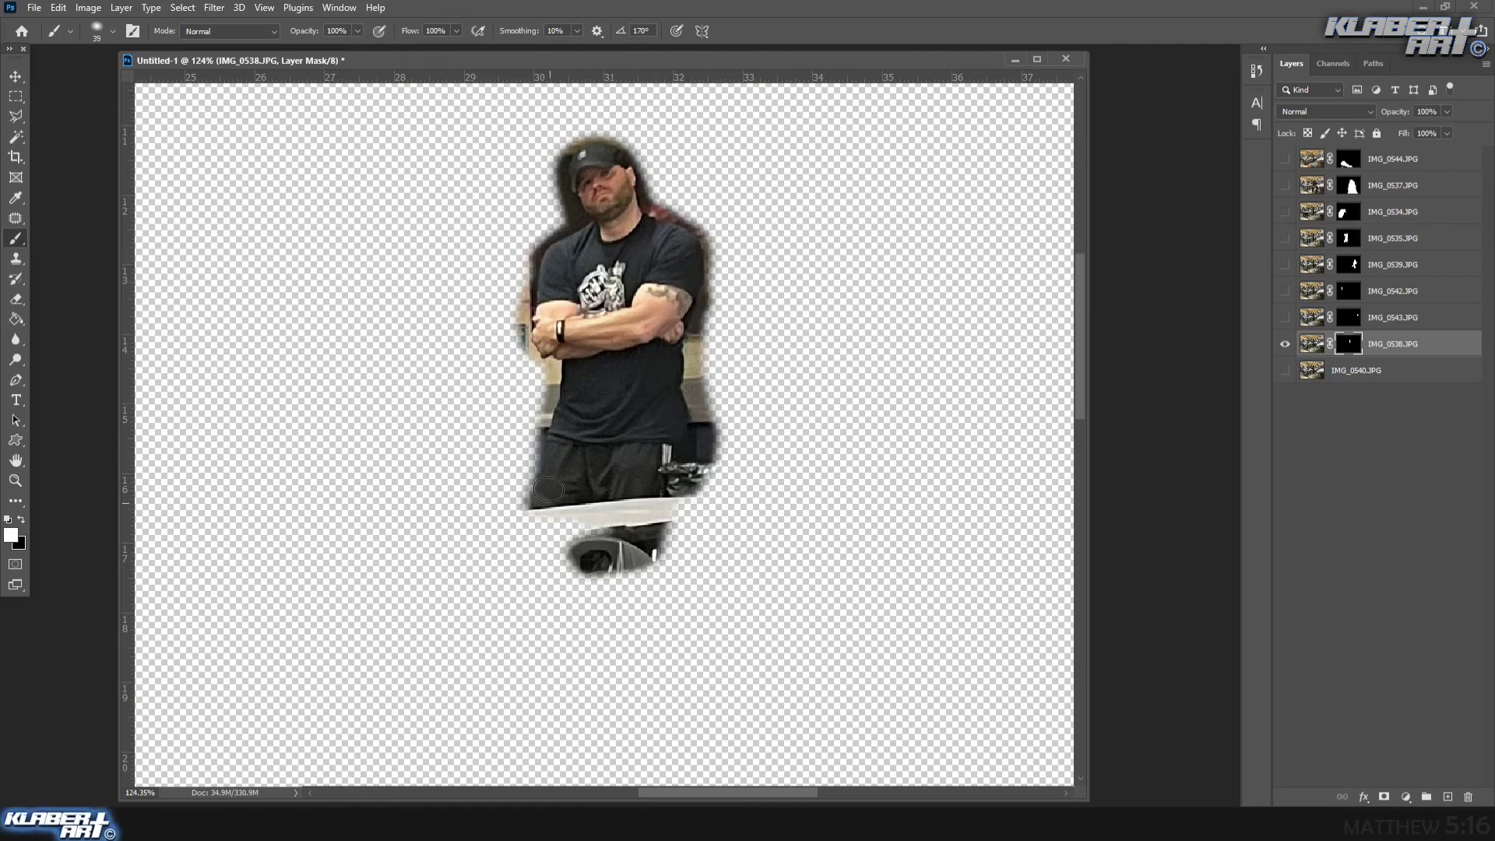
mouse_move(546, 459)
left_mouse_down()
mouse_move(560, 428)
mouse_move(531, 503)
mouse_move(557, 349)
left_mouse_up()
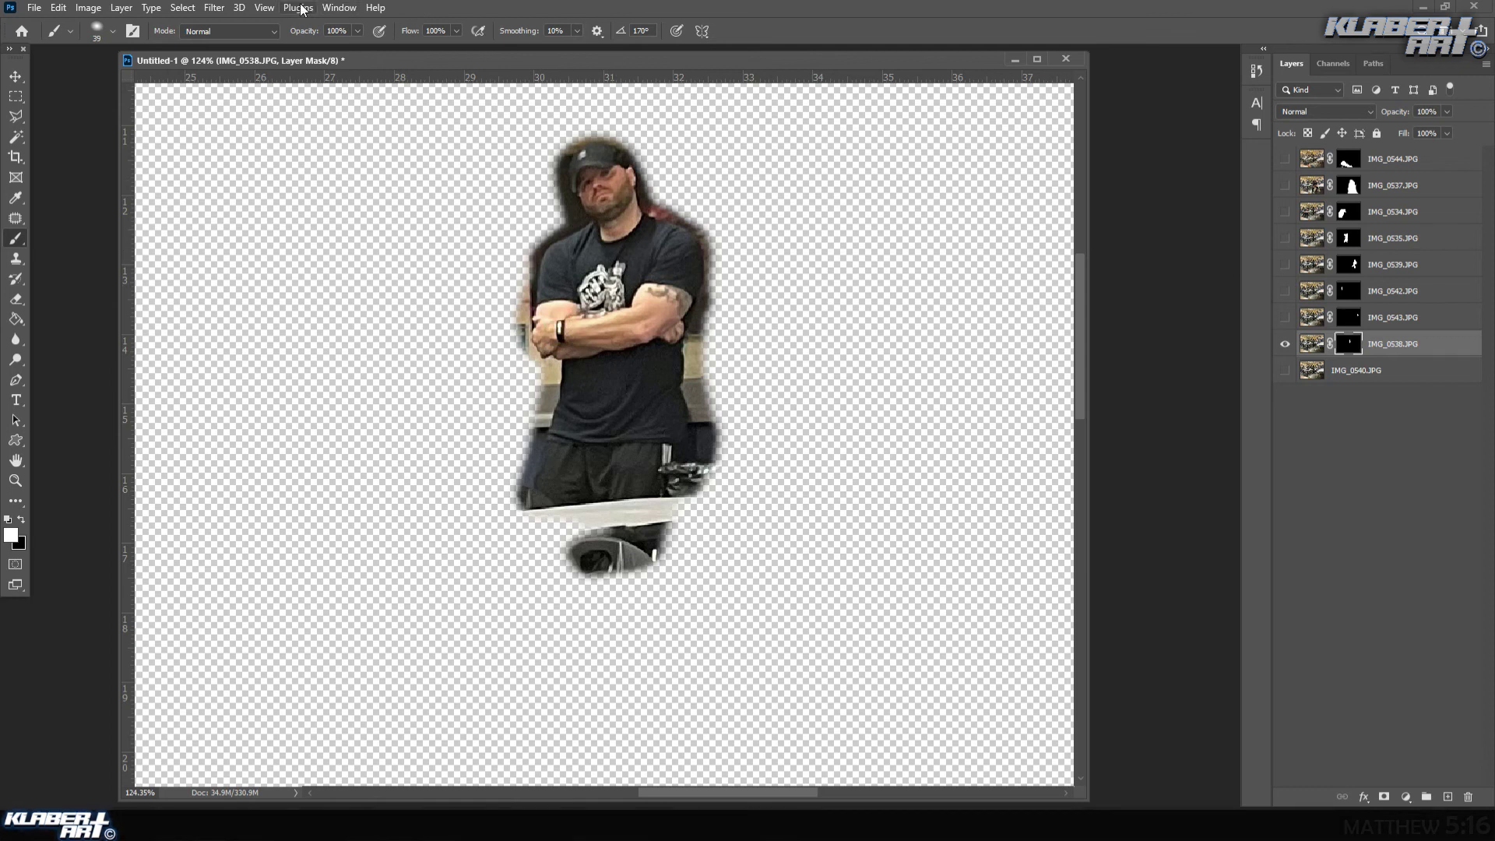
- Show the IMG_0540 background and all masked layers up to IMG_0544, and toggle IMG_0537 to check its overlap with the standing man
left_click(264, 7)
left_click(296, 154)
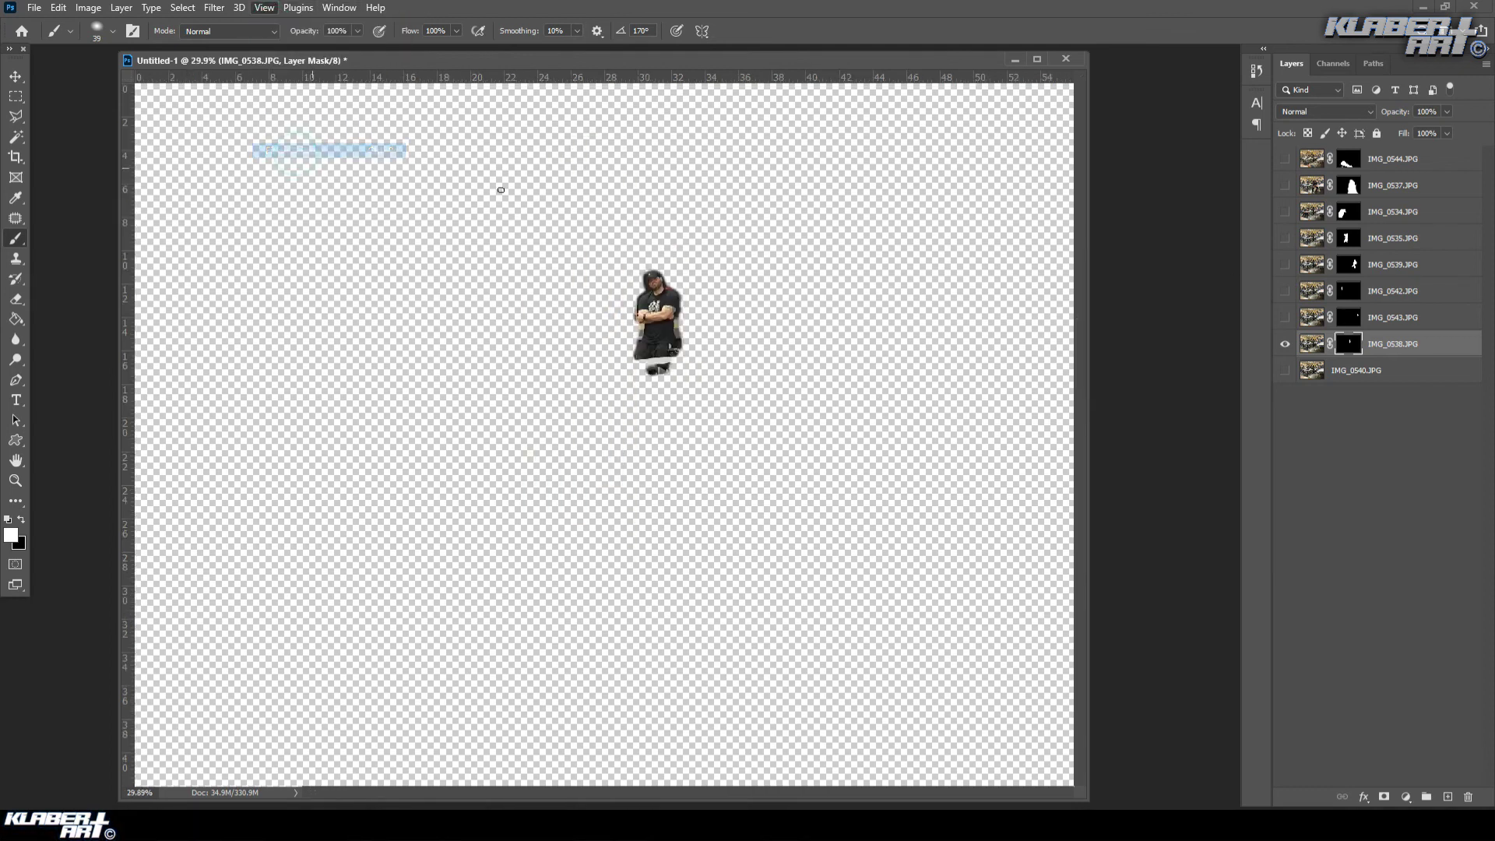
left_click_drag(1285, 371, 1285, 160)
left_click(1286, 185)
left_click(1286, 185)
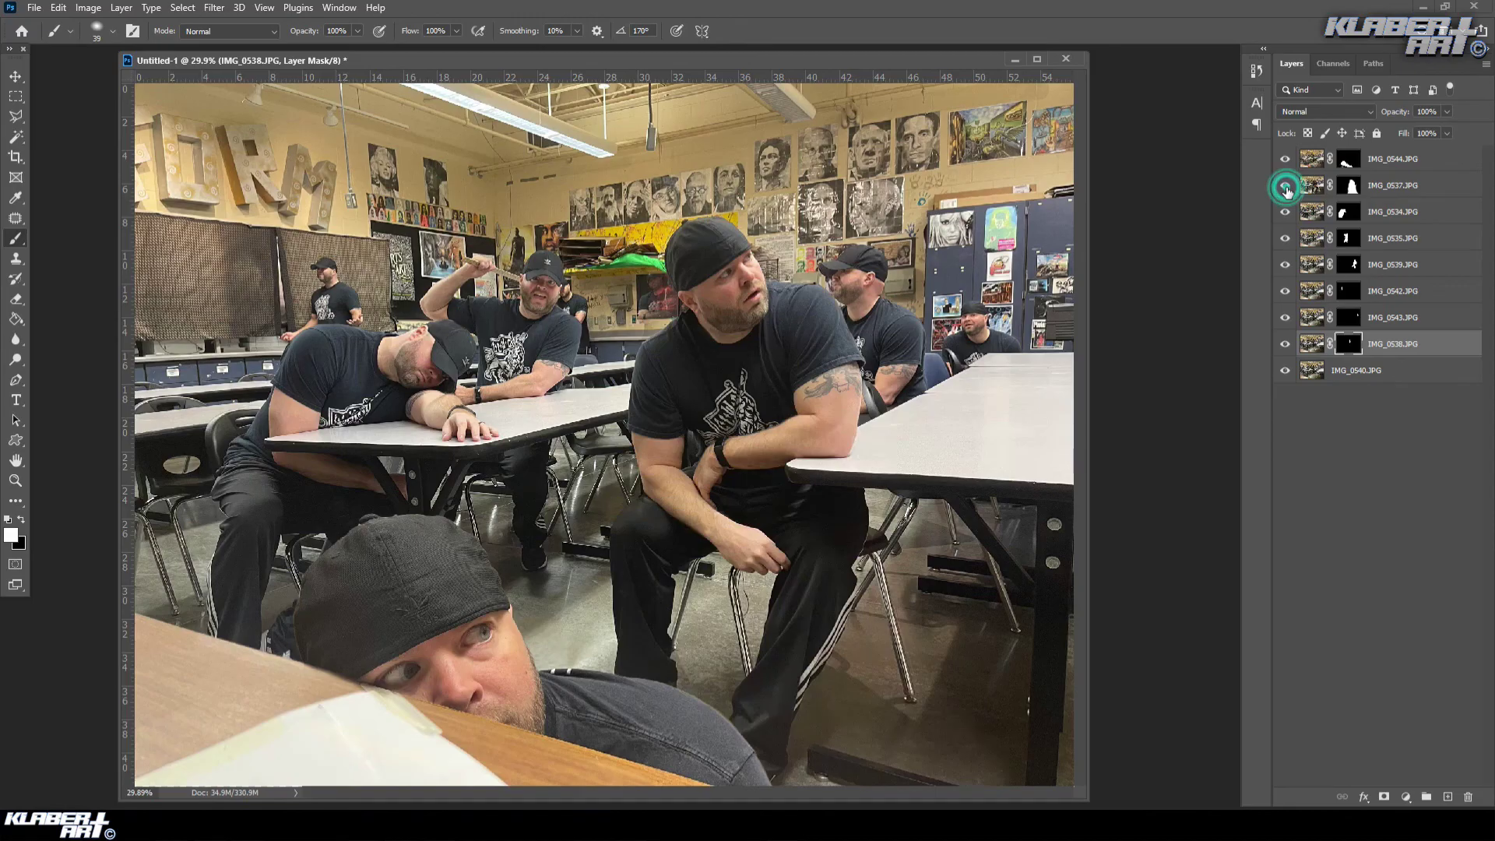
- Target the IMG_0537 mask with black as the foreground colour and set the brush hardness to 76%
left_click(1351, 187)
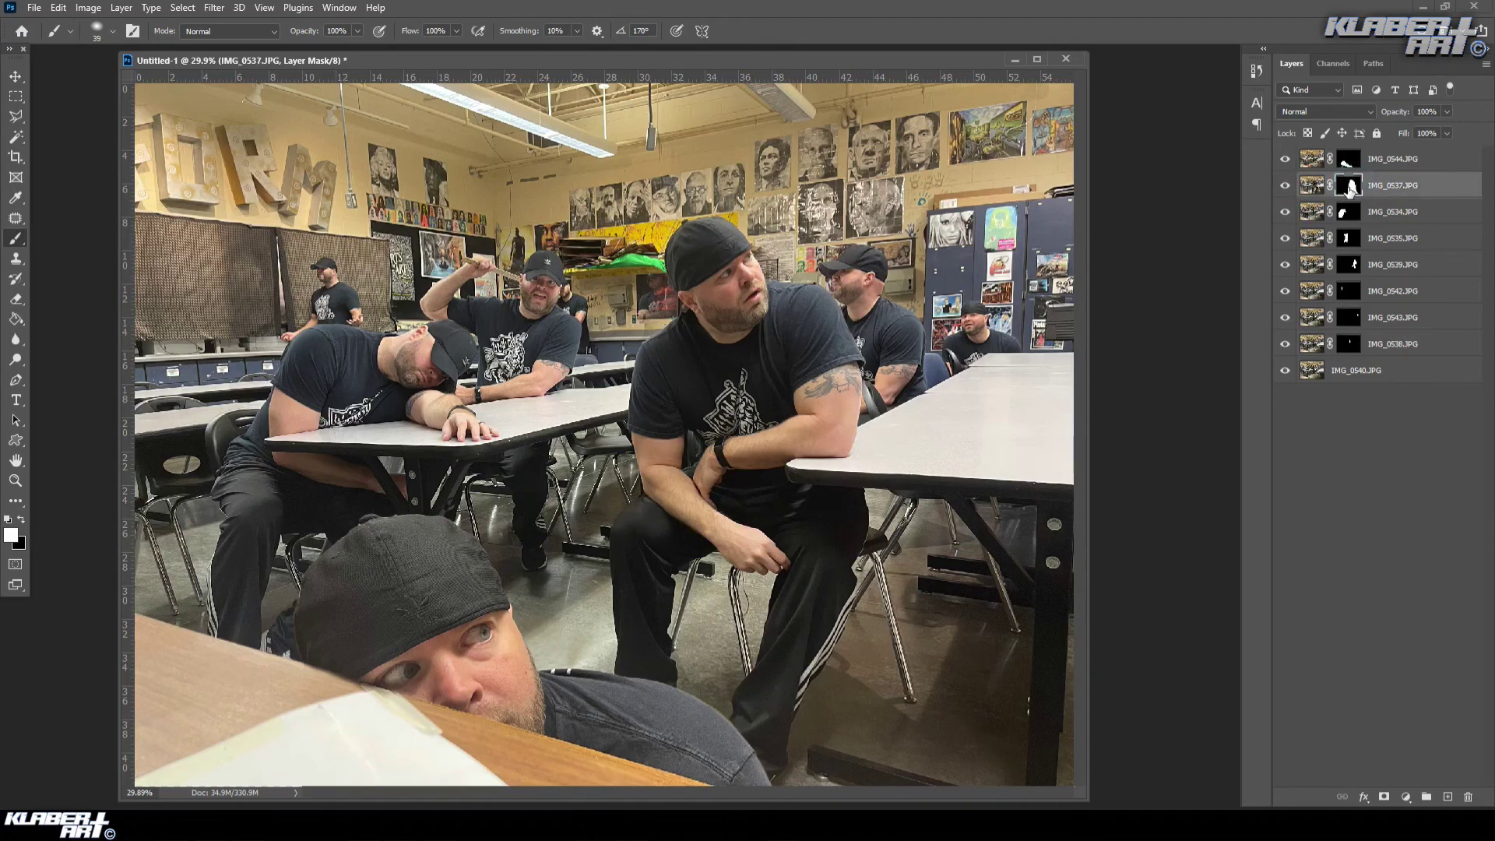
left_click(21, 520)
left_click(16, 479)
left_click_drag(623, 273, 711, 372)
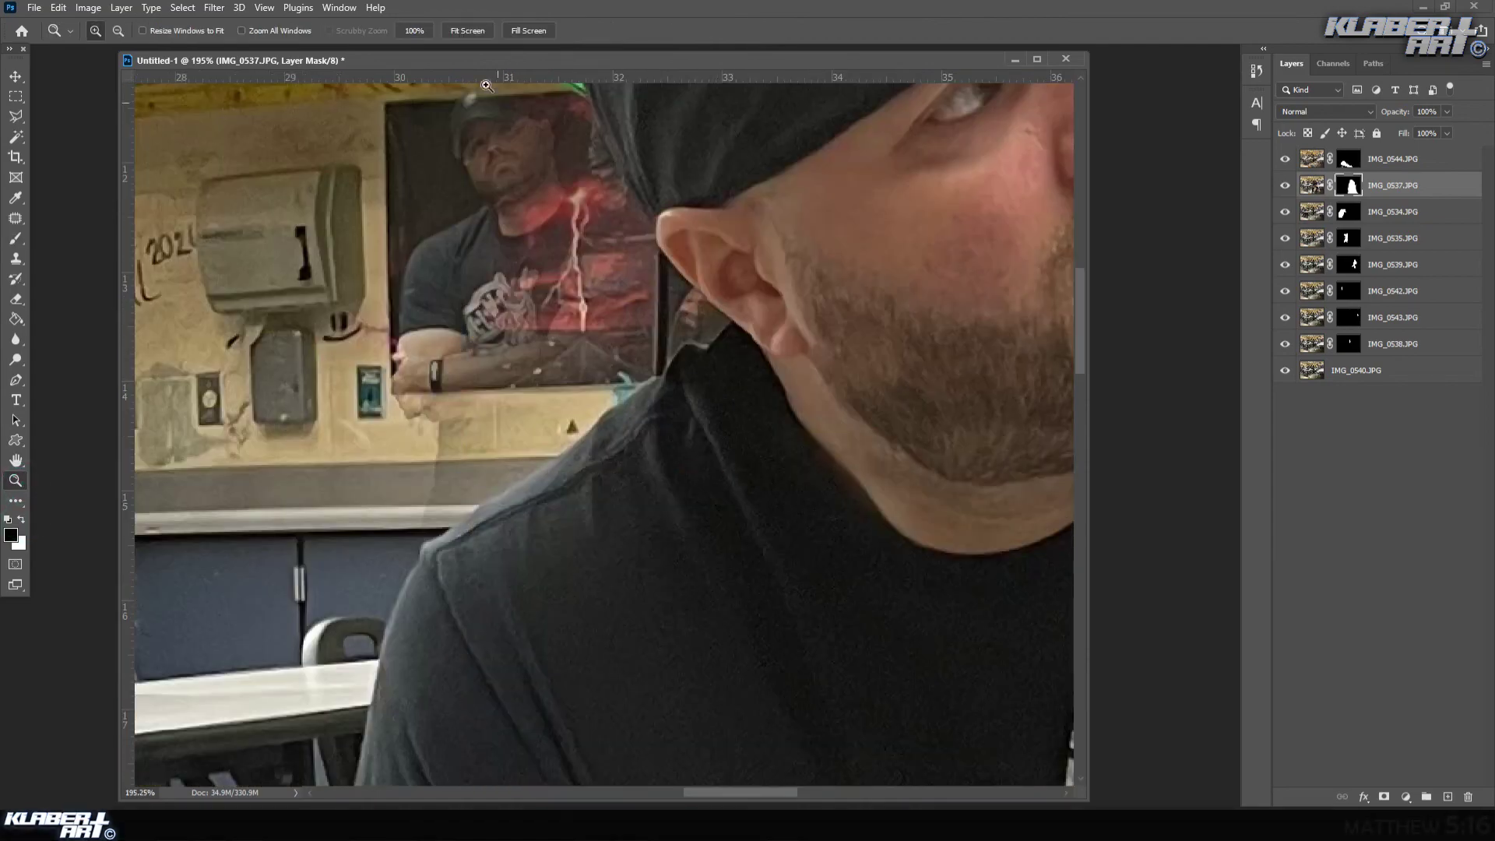
left_click(14, 245)
left_click(100, 33)
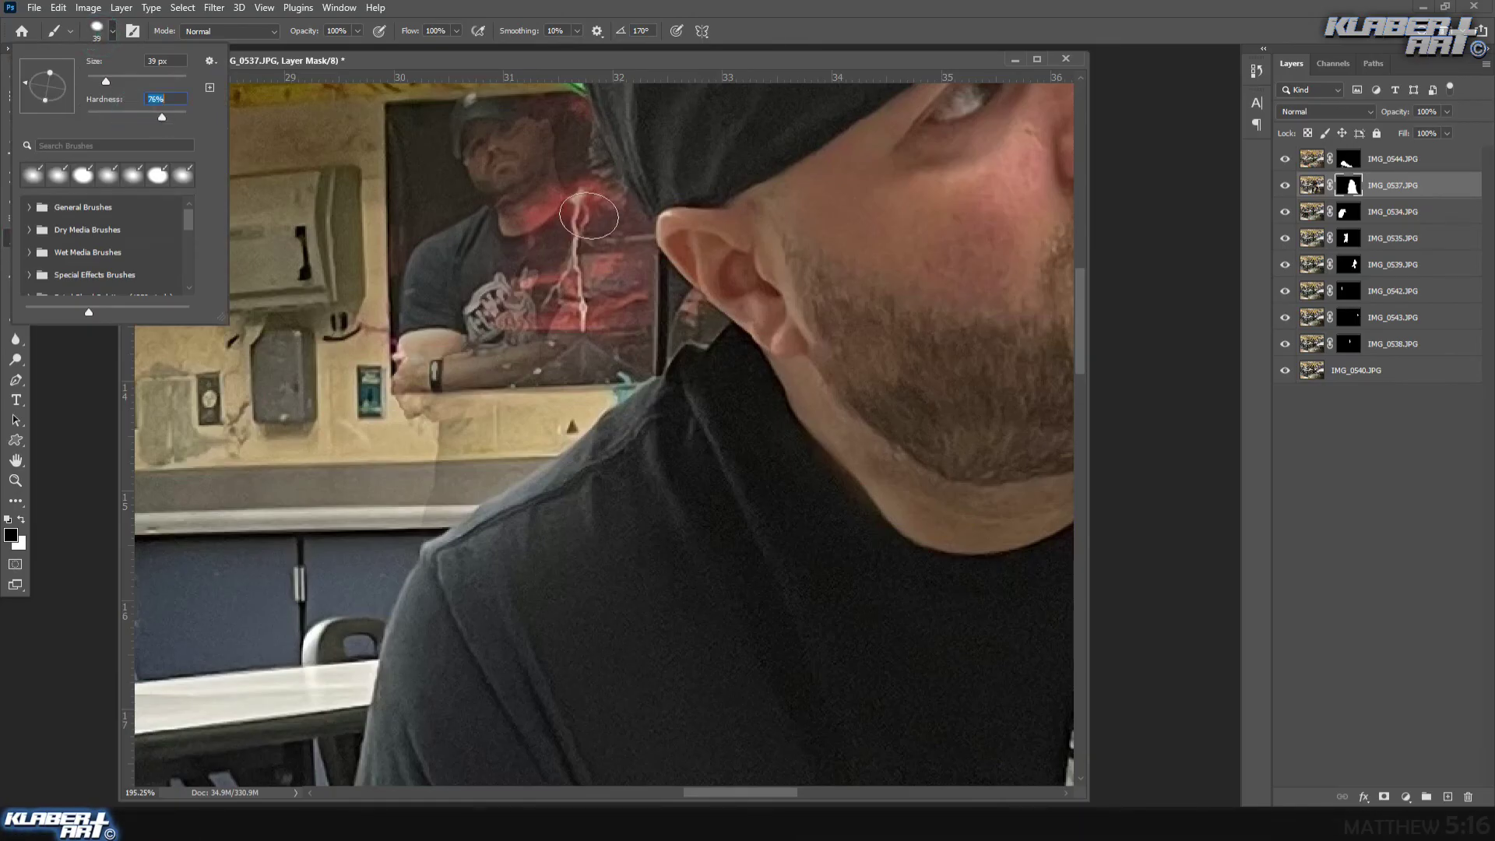
- Paint black on the IMG_0537 mask beside the front man's shoulder to uncover the crossed-arms figure behind, and fit the image on screen
left_click(500, 195)
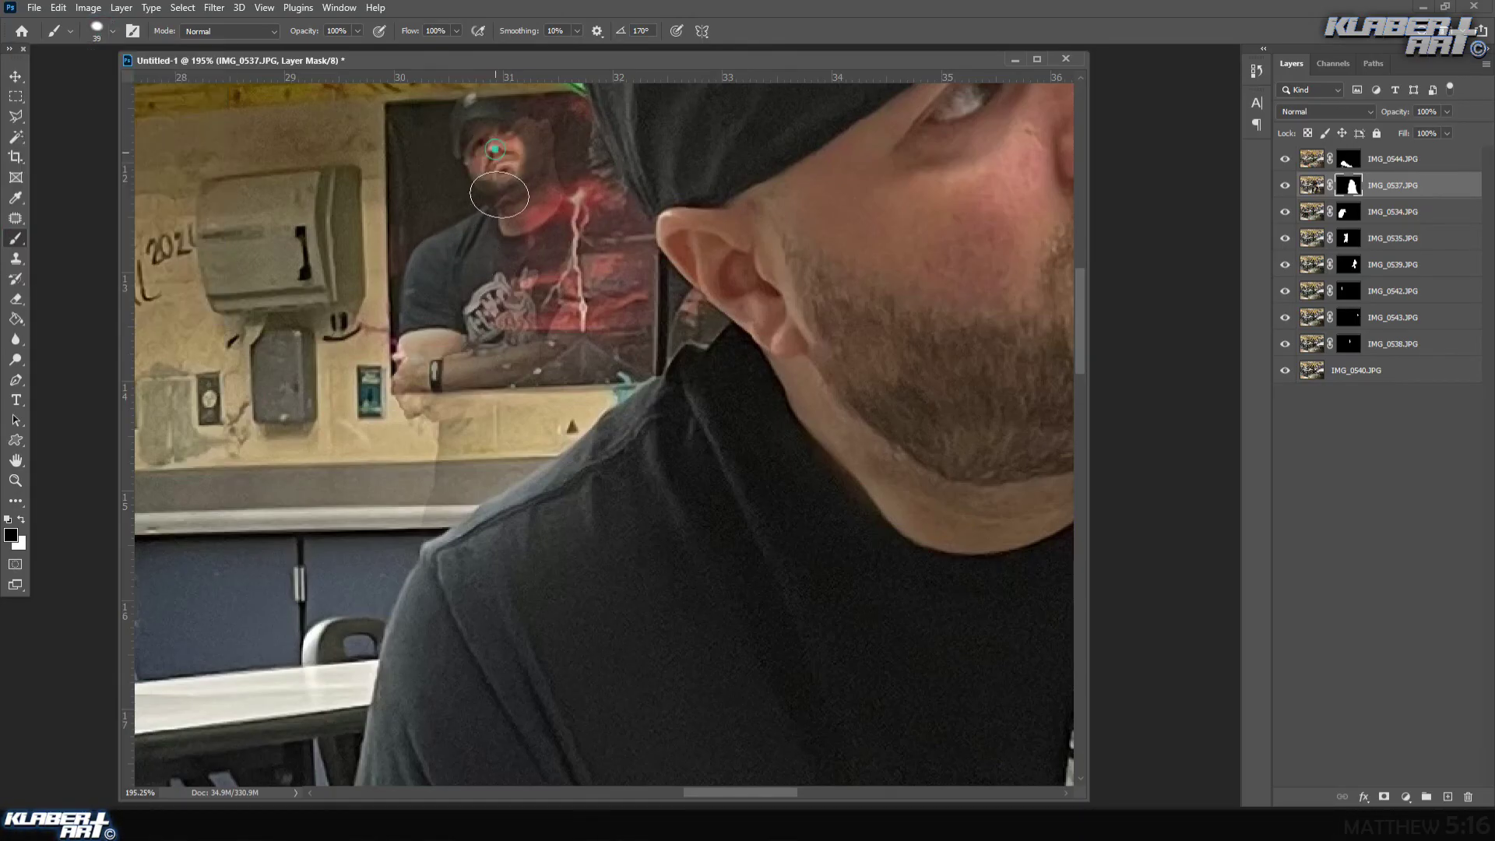
scroll(491, 156, "up", 3)
mouse_move(488, 227)
left_mouse_down()
mouse_move(460, 211)
mouse_move(556, 296)
mouse_move(546, 237)
mouse_move(659, 438)
mouse_move(596, 503)
mouse_move(627, 487)
mouse_move(601, 482)
mouse_move(614, 384)
mouse_move(610, 447)
mouse_move(587, 347)
mouse_move(536, 265)
mouse_move(553, 458)
mouse_move(504, 329)
mouse_move(521, 432)
mouse_move(483, 290)
mouse_move(474, 470)
mouse_move(454, 373)
mouse_move(379, 530)
mouse_move(527, 447)
mouse_move(509, 479)
mouse_move(506, 324)
mouse_move(414, 544)
mouse_move(453, 505)
mouse_move(427, 565)
left_mouse_up()
mouse_move(401, 628)
left_mouse_down()
mouse_move(368, 649)
mouse_move(449, 627)
mouse_move(629, 478)
mouse_move(535, 499)
mouse_move(568, 480)
mouse_move(467, 557)
mouse_move(447, 502)
mouse_move(402, 506)
mouse_move(442, 542)
mouse_move(402, 632)
mouse_move(355, 639)
mouse_move(390, 639)
mouse_move(212, 607)
mouse_move(312, 645)
mouse_move(230, 624)
left_mouse_up()
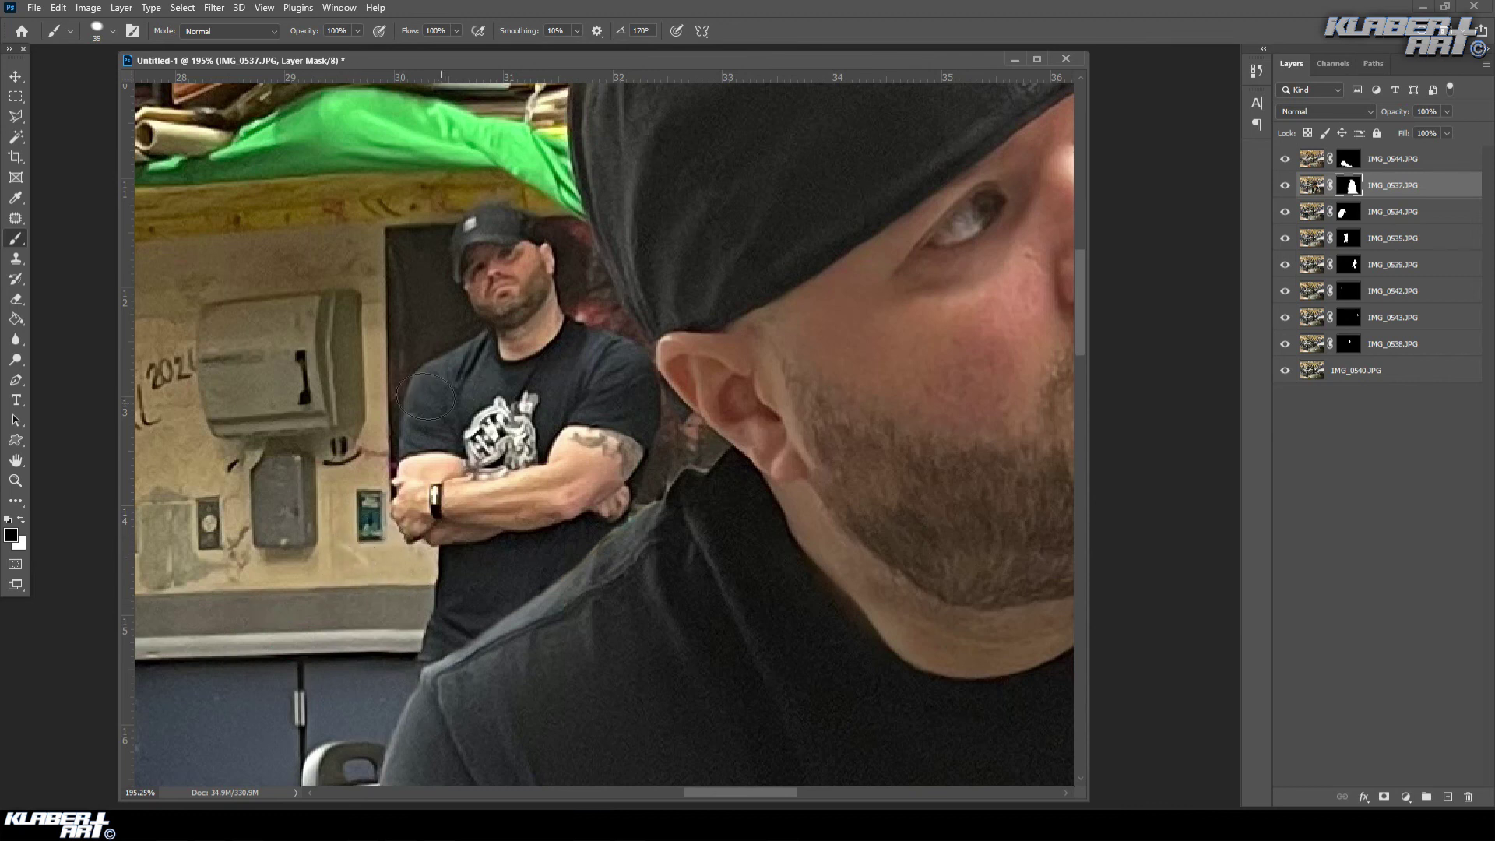
left_click(491, 209)
left_click(267, 9)
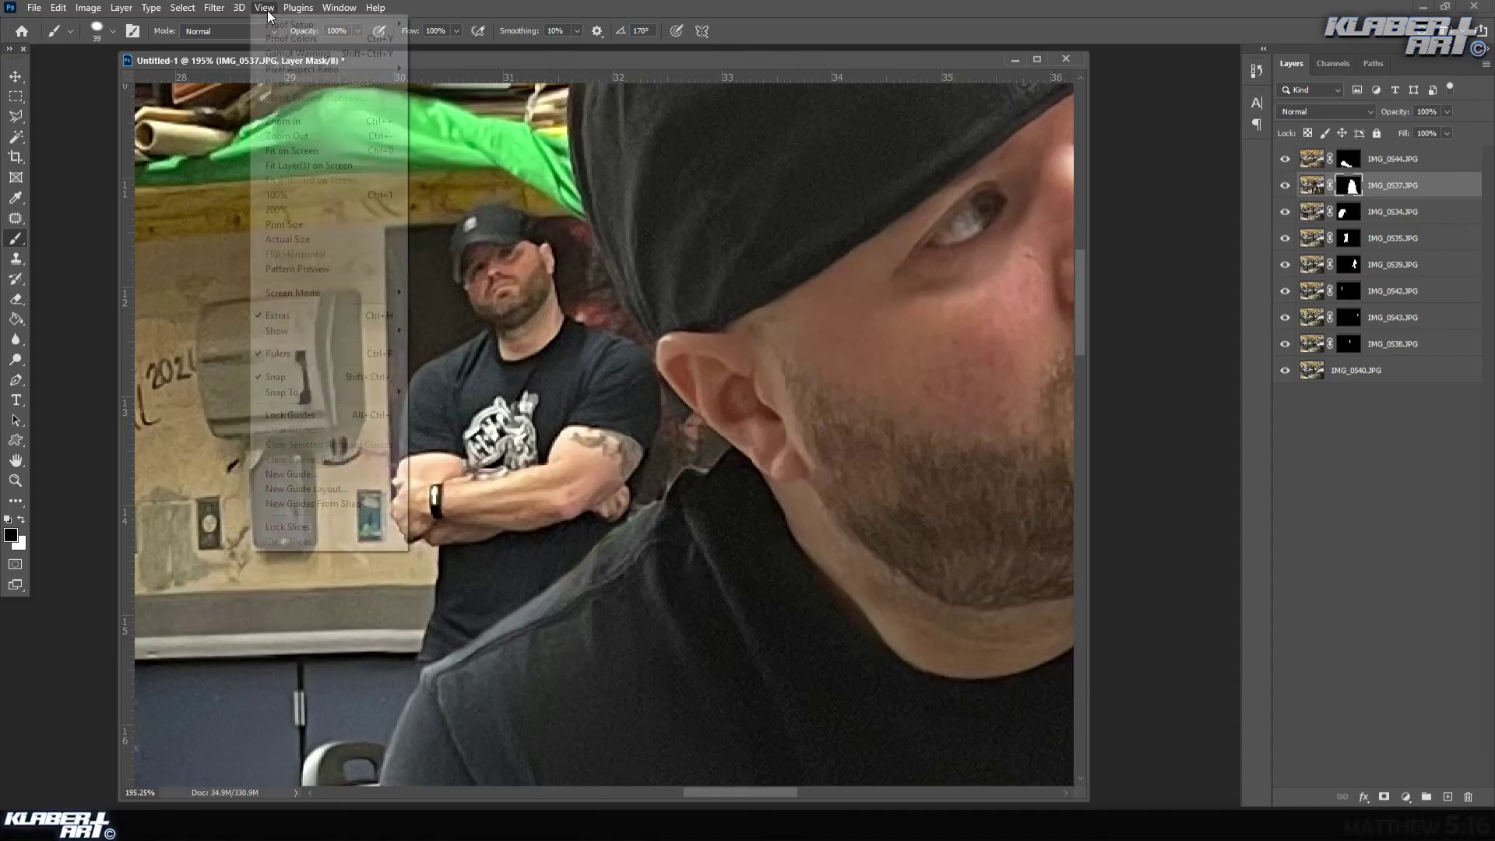
left_click(303, 148)
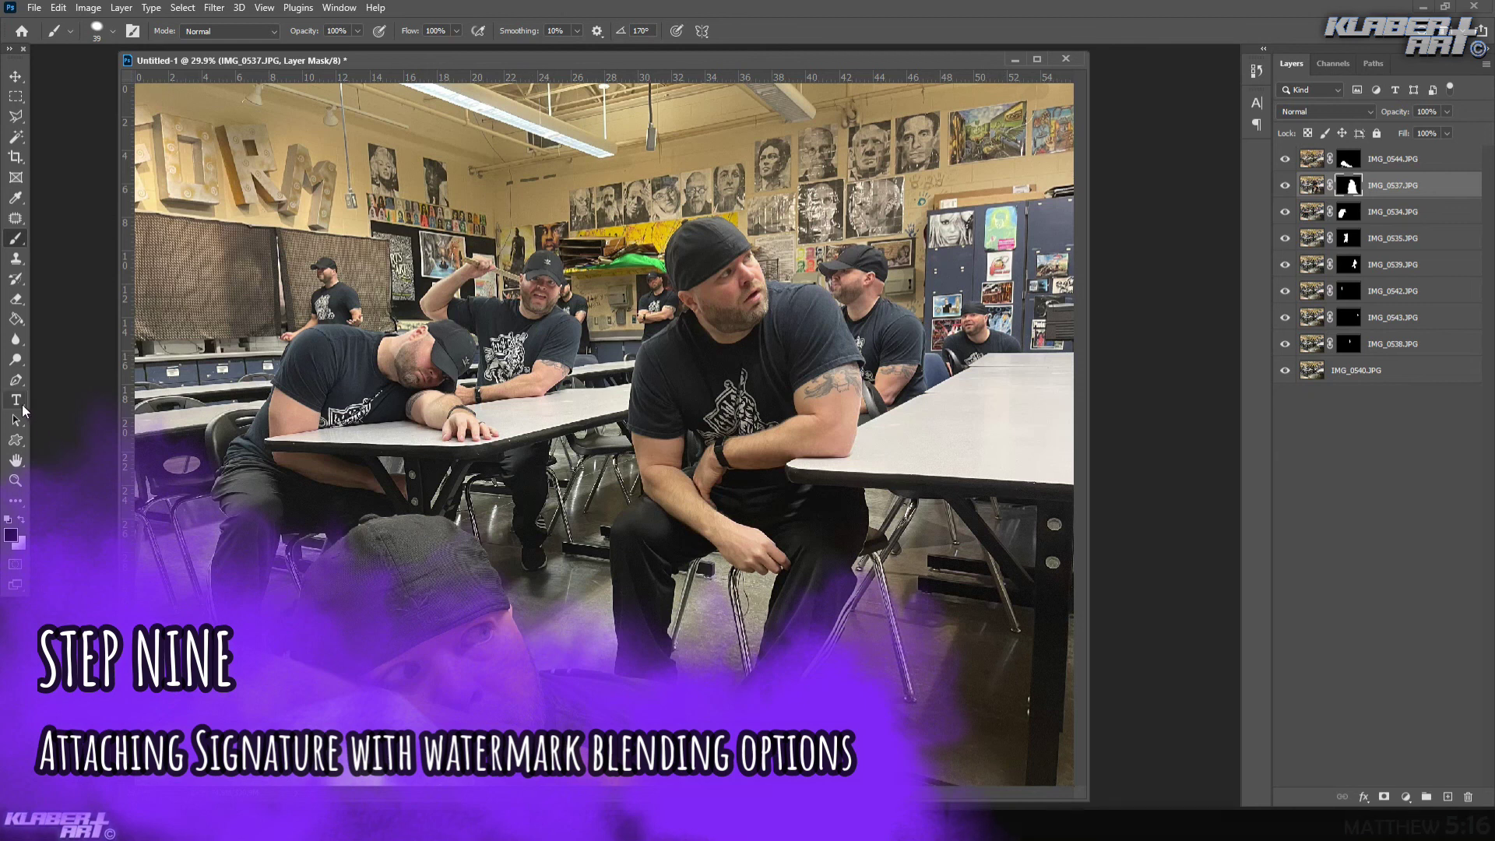
- Add the signature text "MFK" in 72 pt Aero on the floor near the photo's lower-right corner
left_click(18, 404)
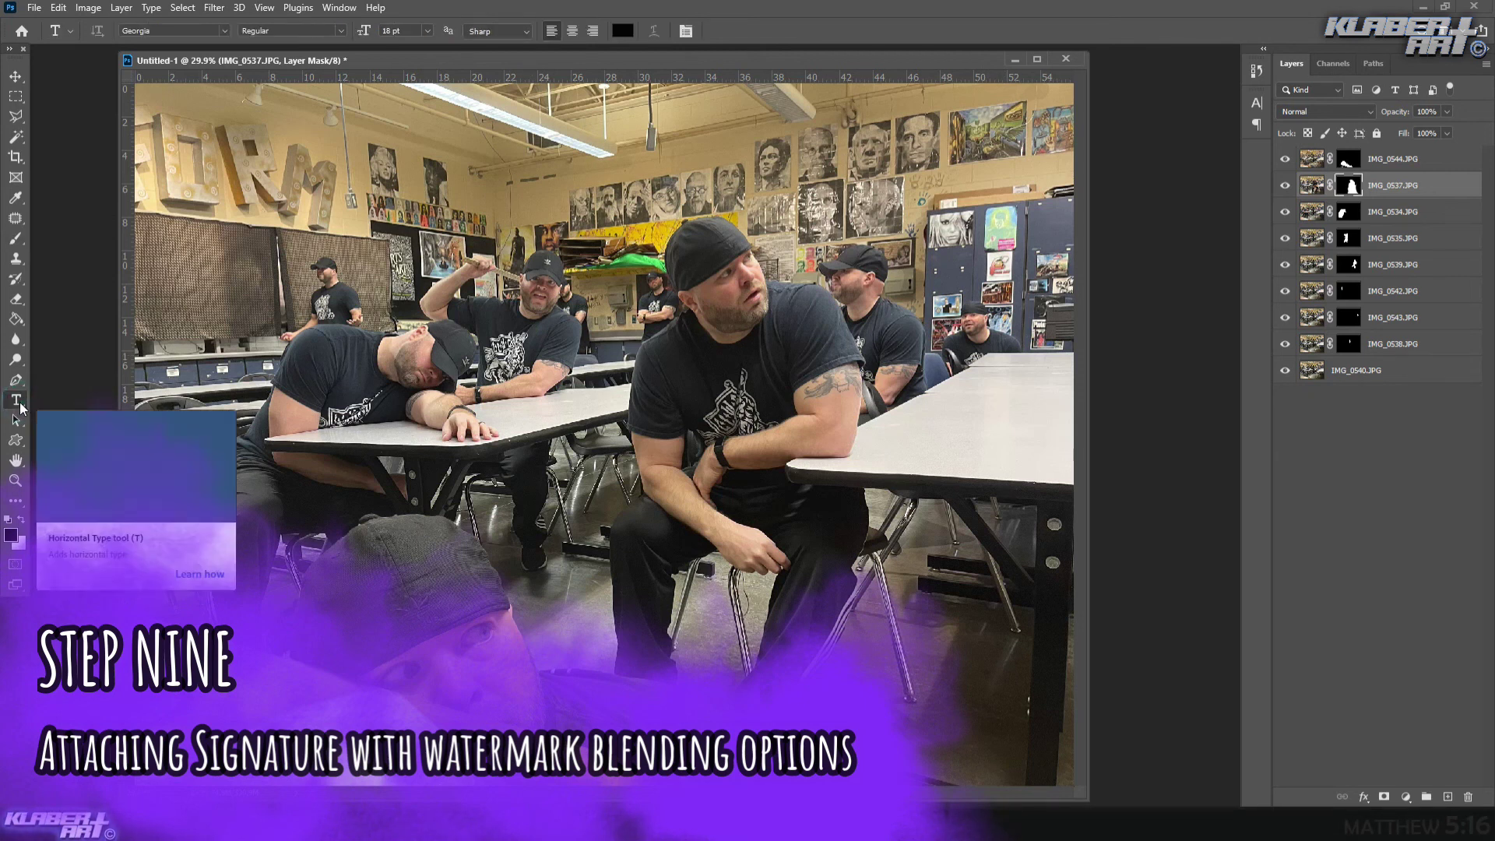
left_click(224, 30)
left_click_drag(423, 283, 426, 117)
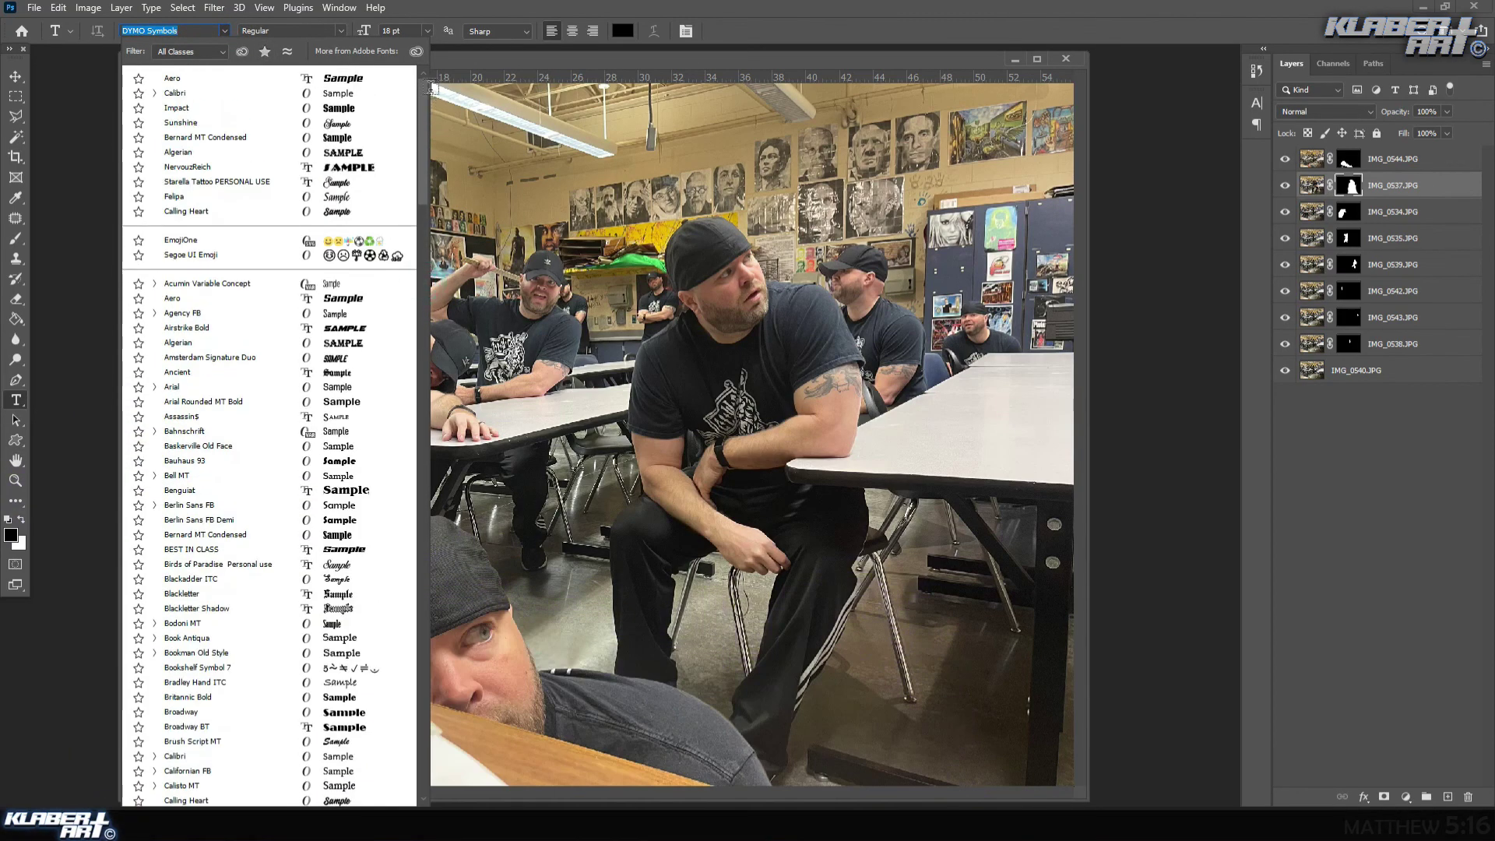
left_click(361, 81)
left_click(889, 746)
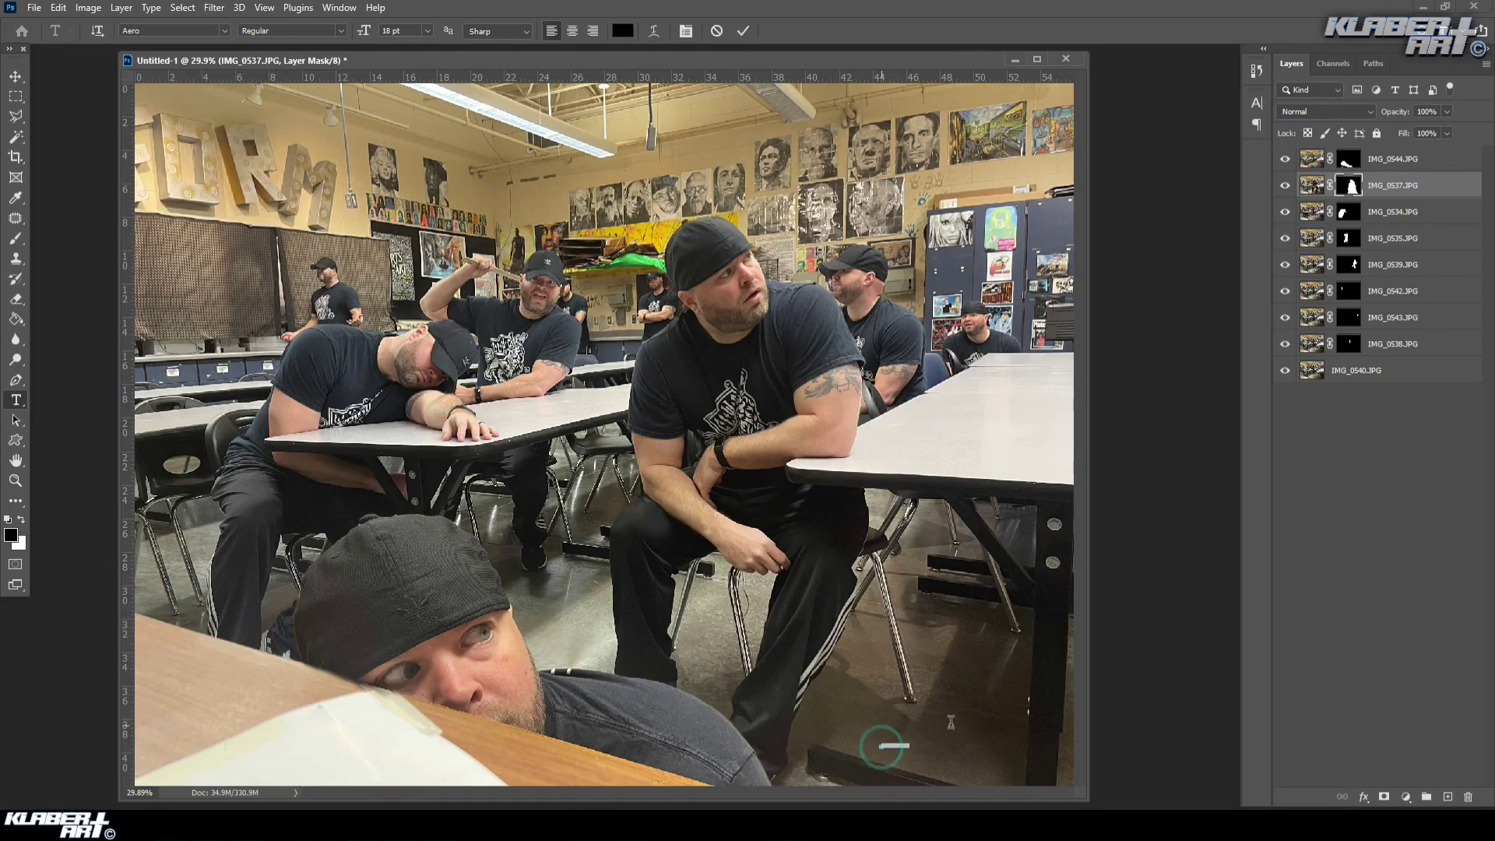
left_click(426, 31)
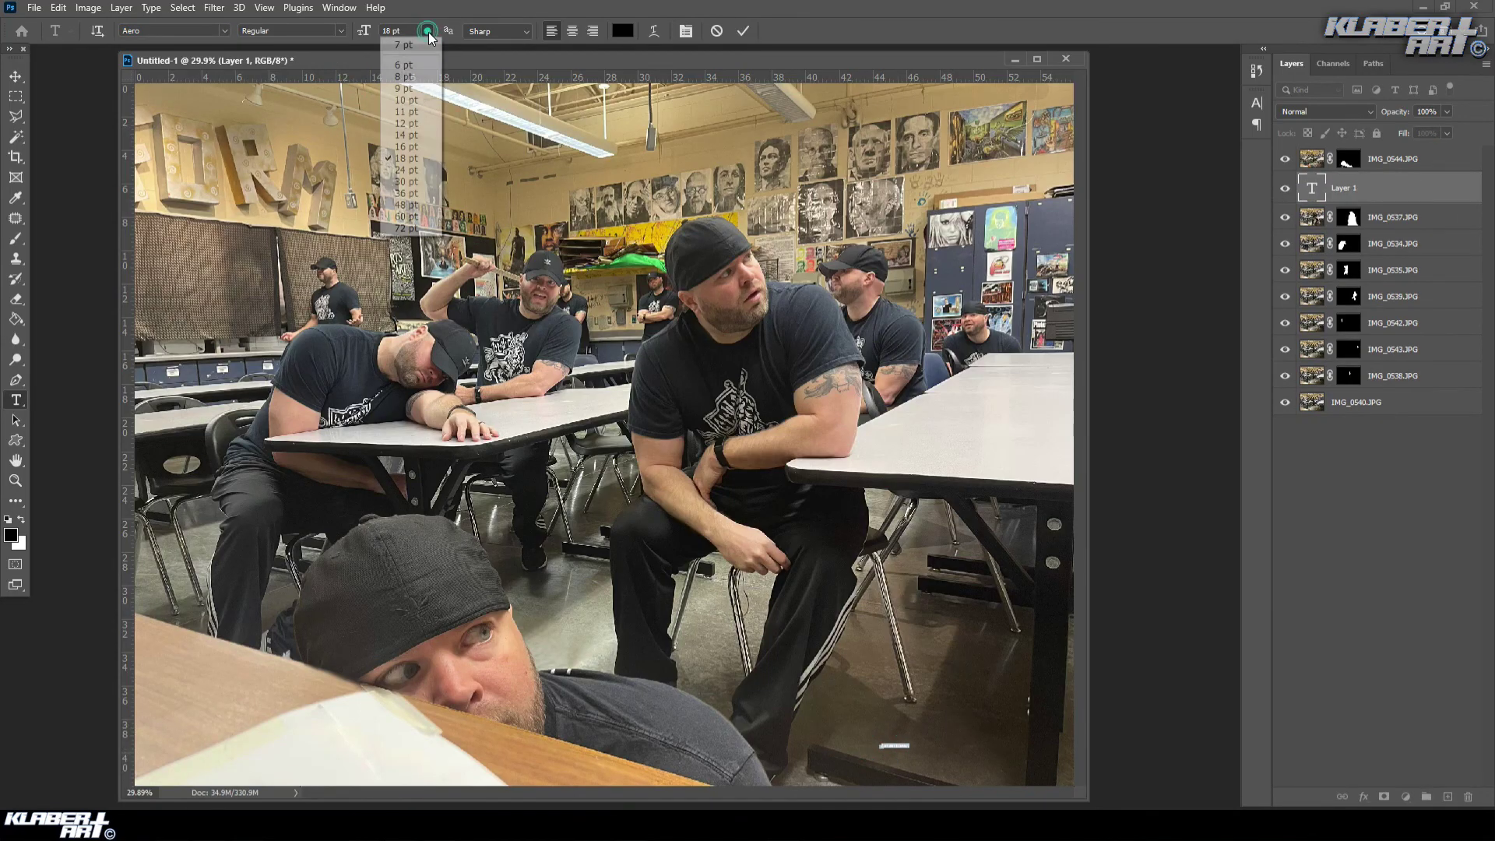
left_click(407, 228)
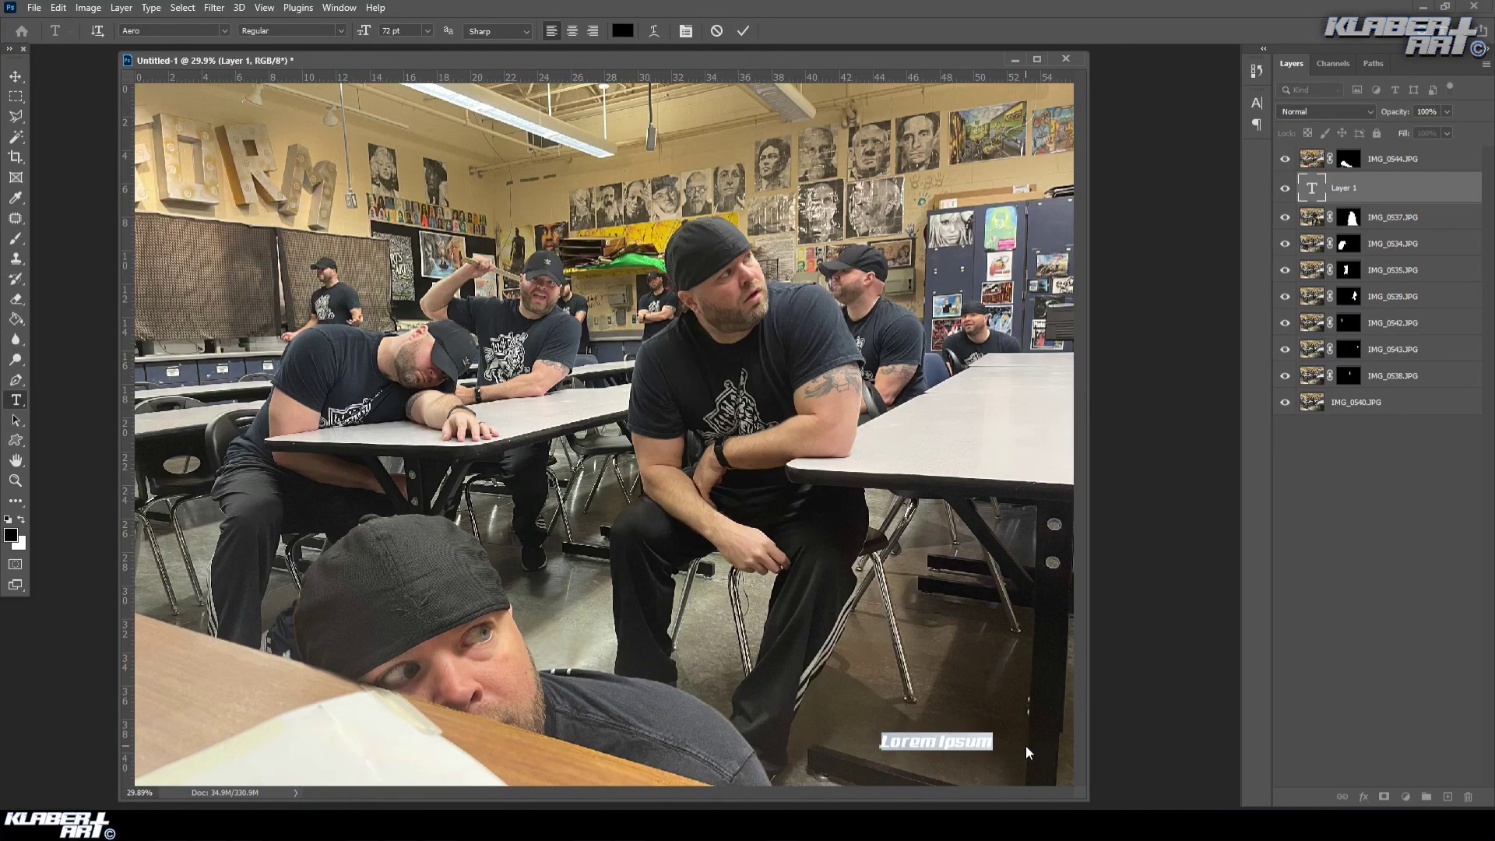
type("MFK")
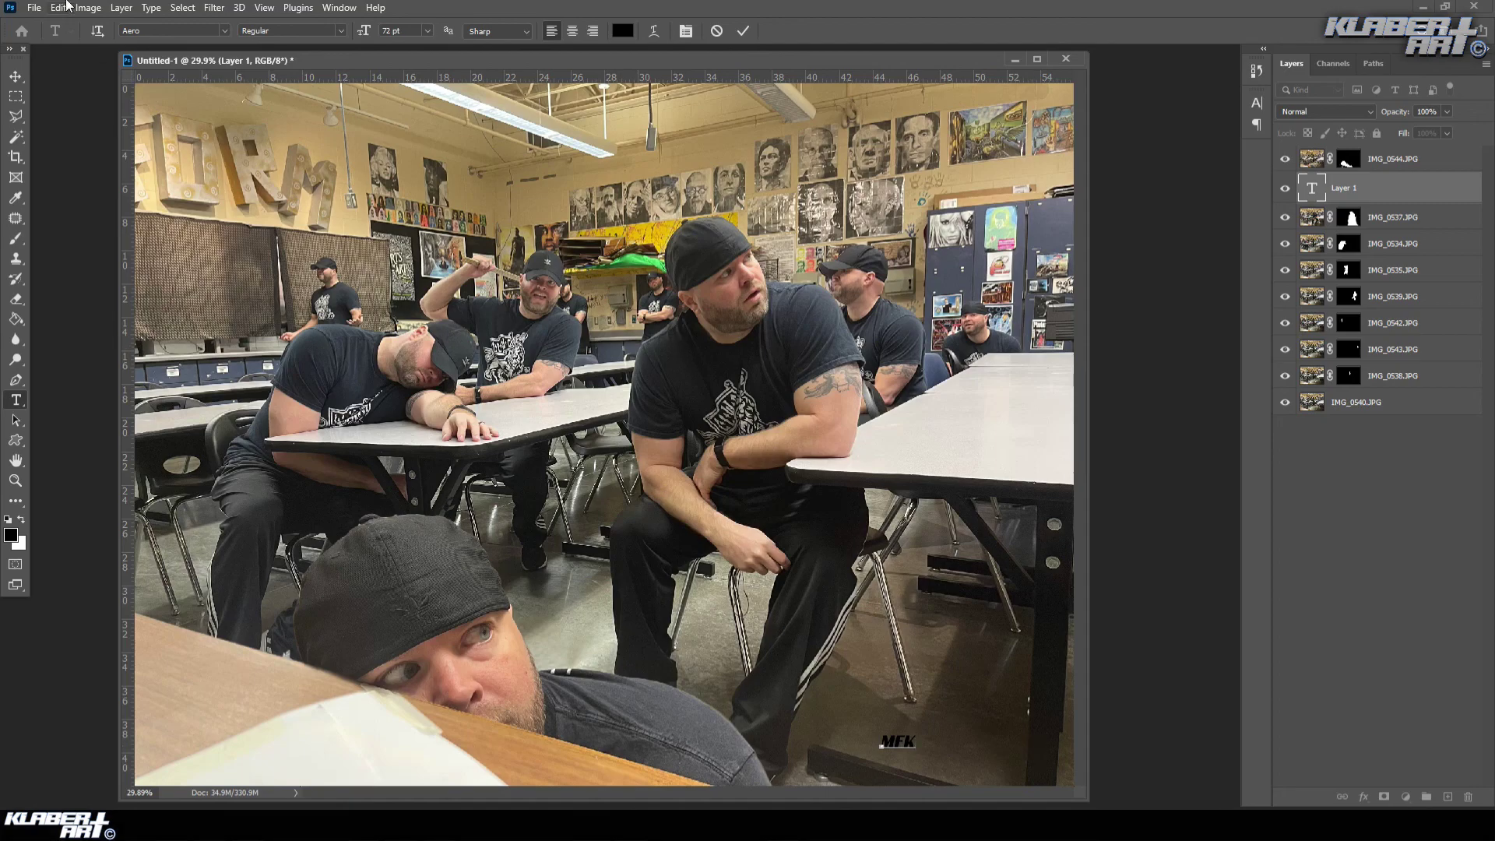
- Enlarge the MFK text to about 248% with Free Transform and reposition it near the photo's lower-right corner
left_click(66, 13)
left_click(86, 348)
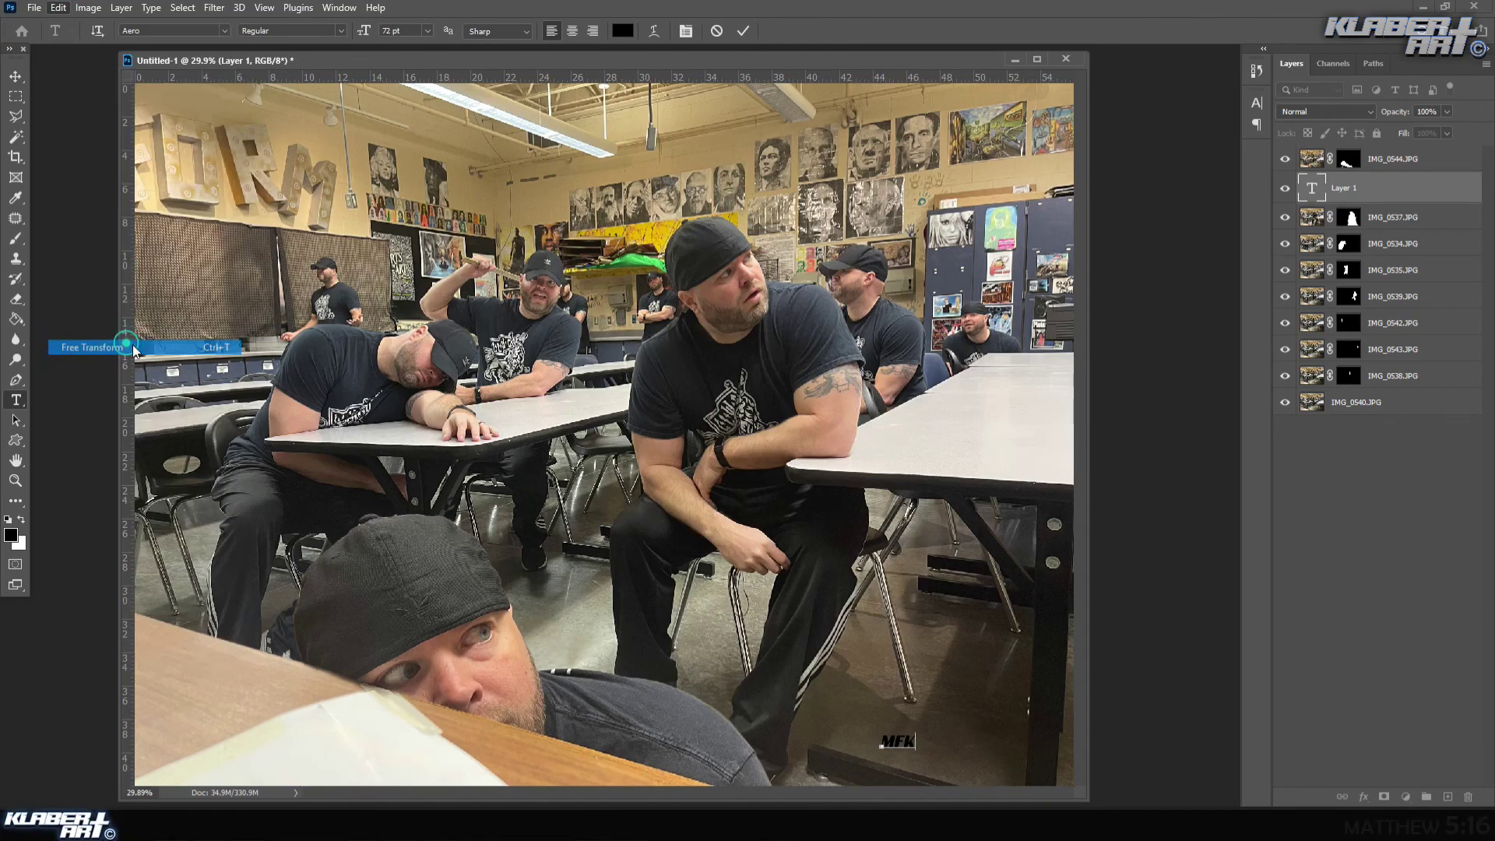
left_click_drag(923, 733, 972, 711)
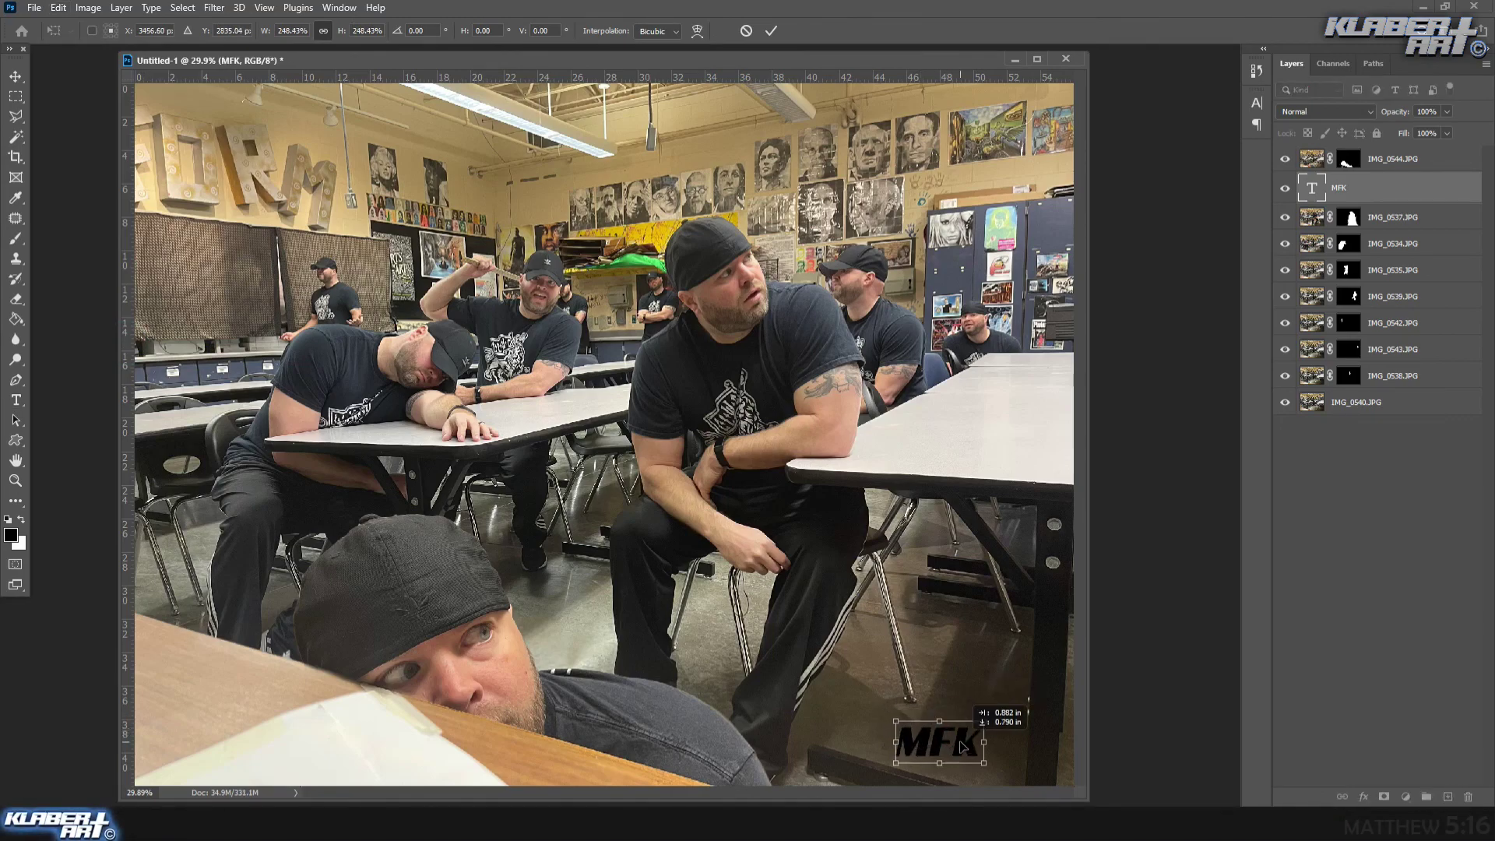
- Append '21 to the signature text and move it closer to the photo's lower-right corner
left_click(16, 400)
left_click(976, 744)
type("'21")
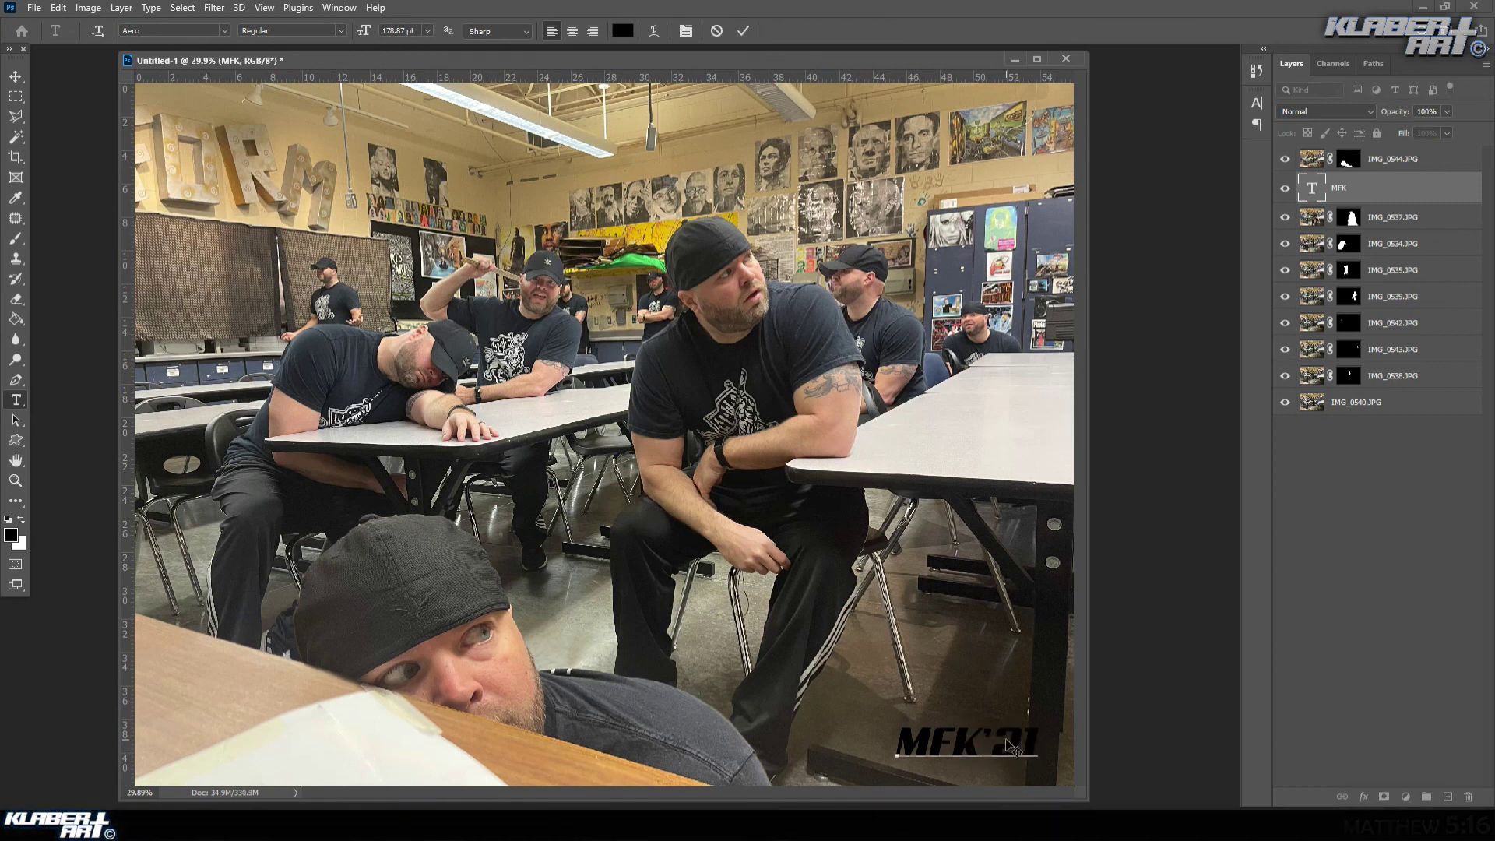
left_click(16, 75)
mouse_move(1012, 734)
left_mouse_down()
mouse_move(1008, 760)
mouse_move(1022, 751)
left_mouse_up()
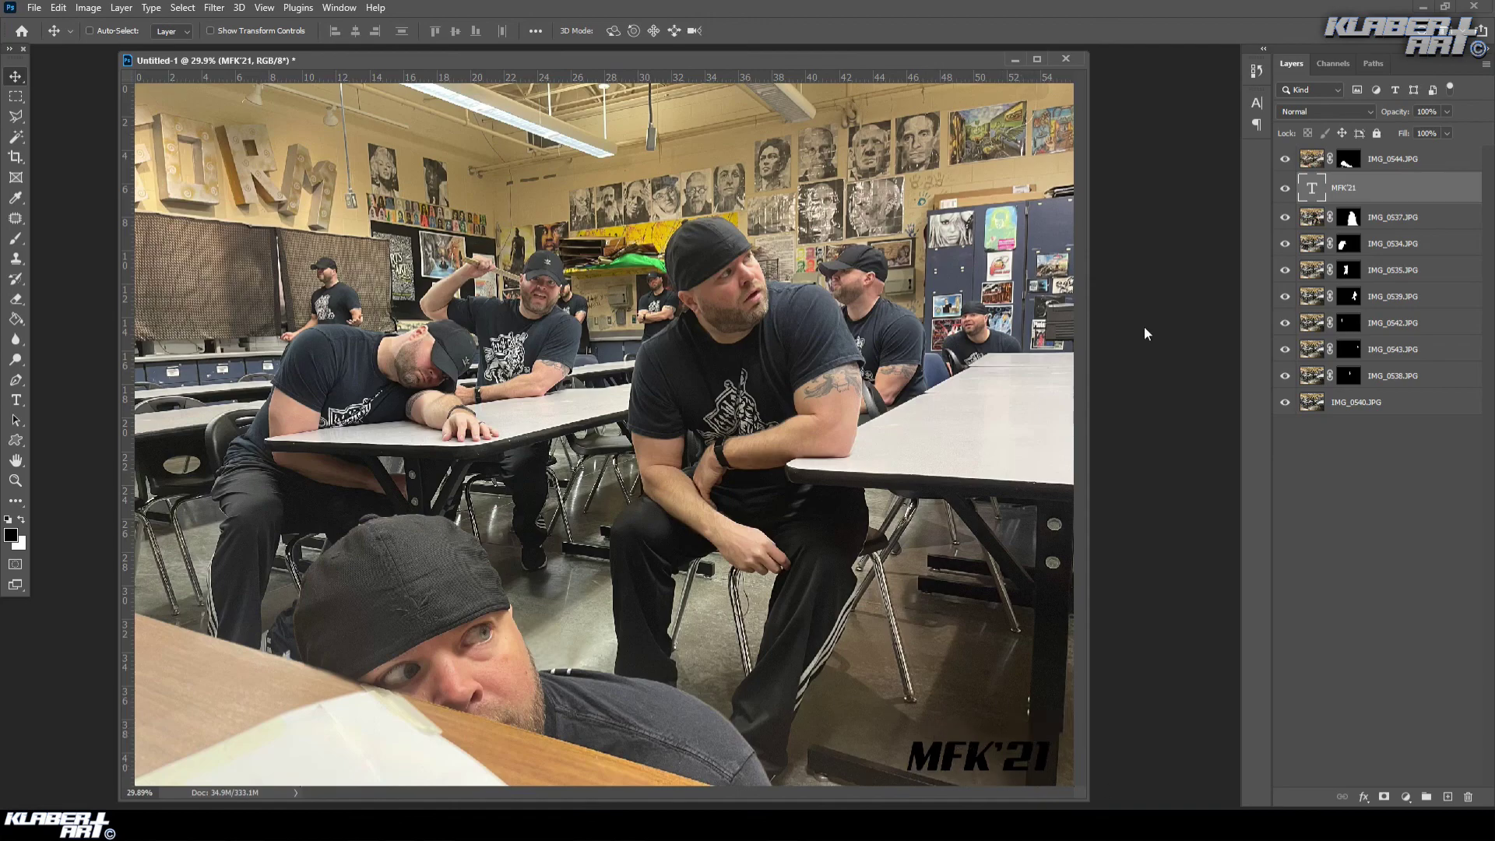
- Give the MFK'21 text layer a Bevel & Emboss effect and an 8 px outside stroke in light gray aaaaaa
right_click(1399, 194)
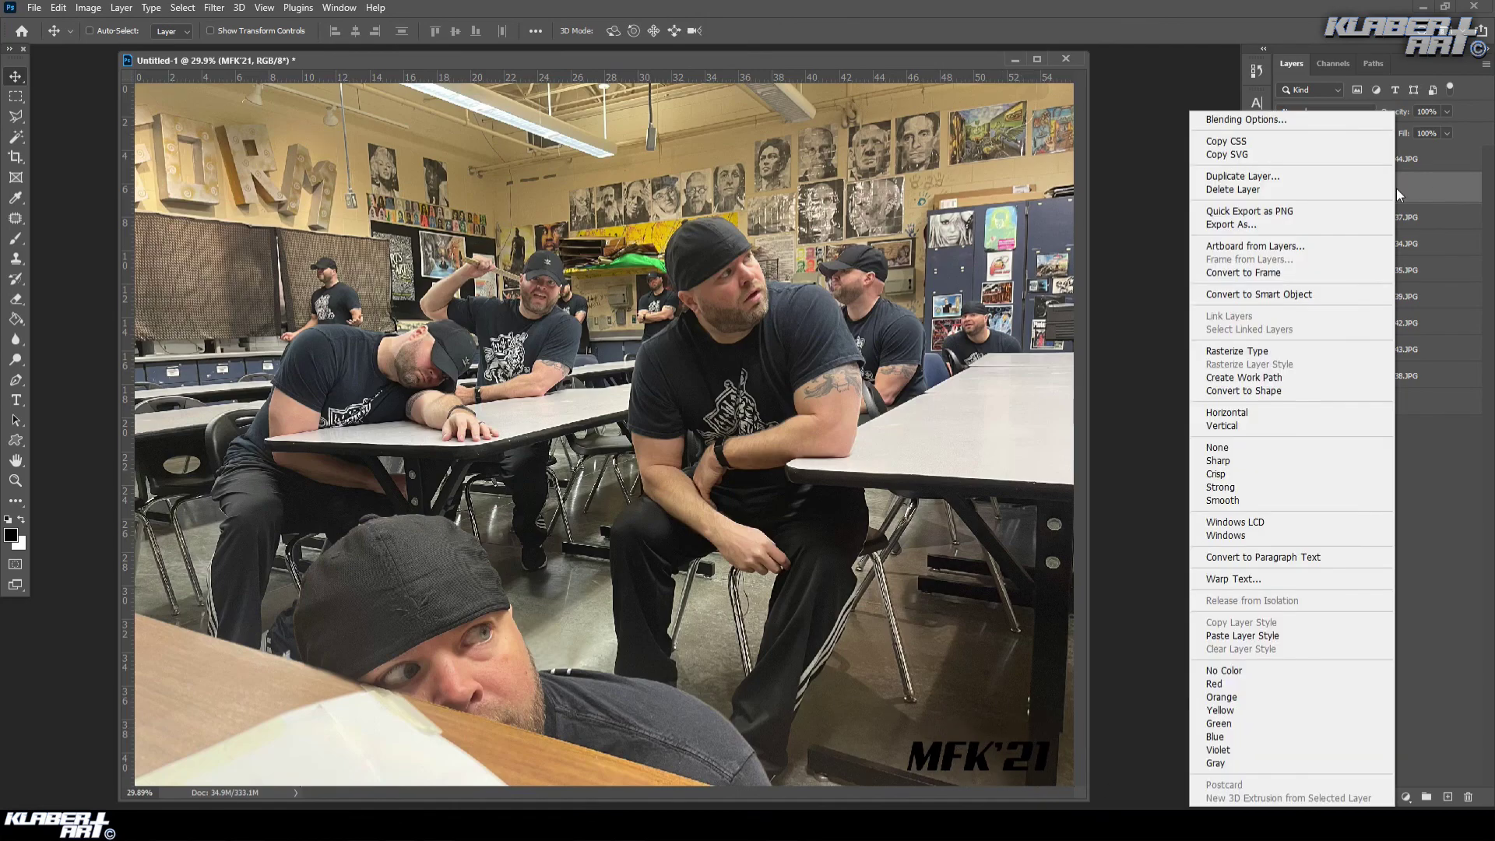
left_click(1282, 122)
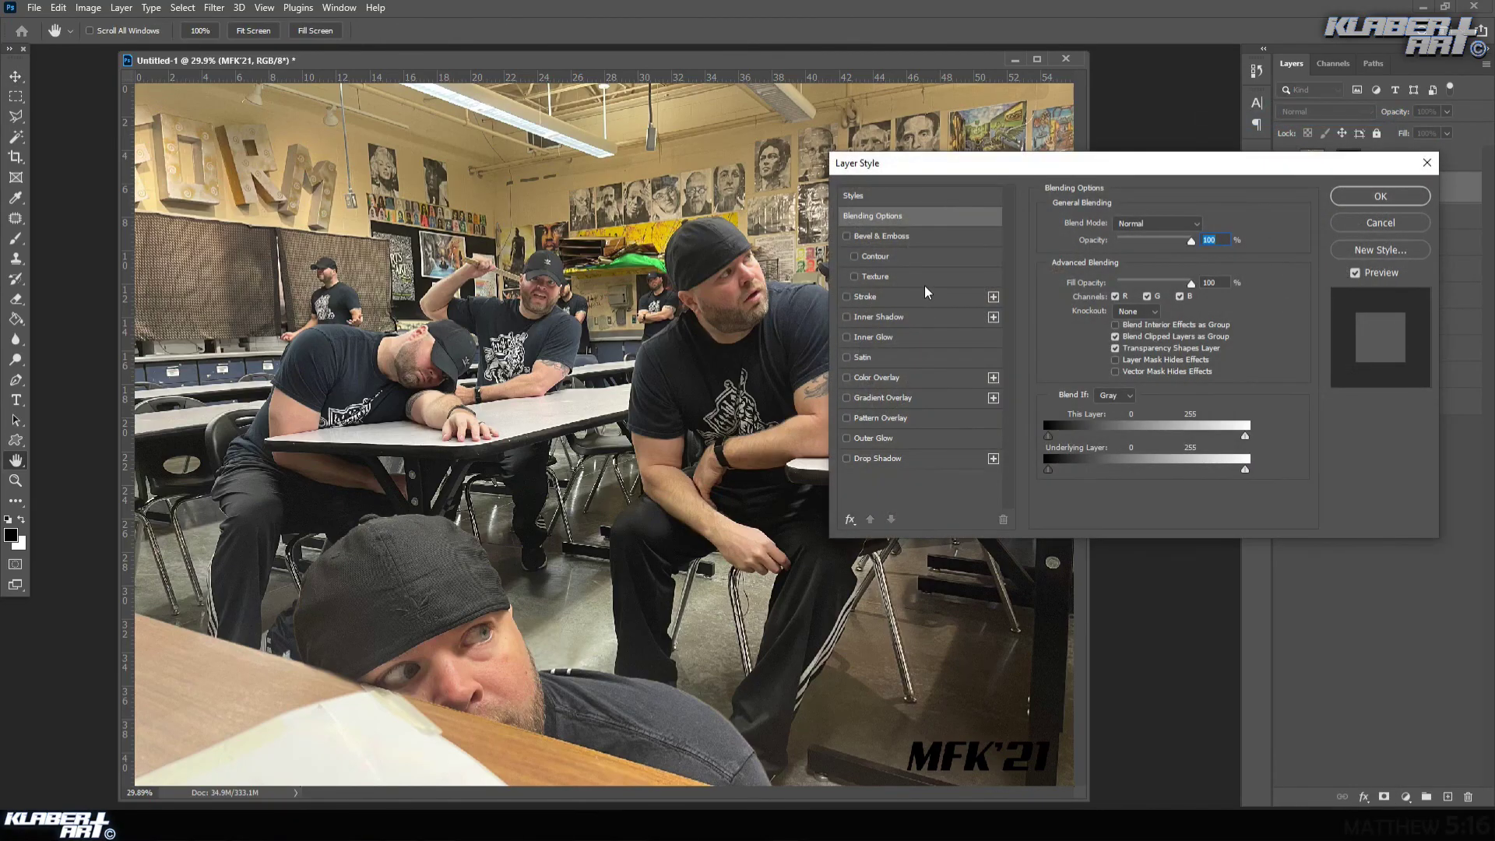
left_click(848, 238)
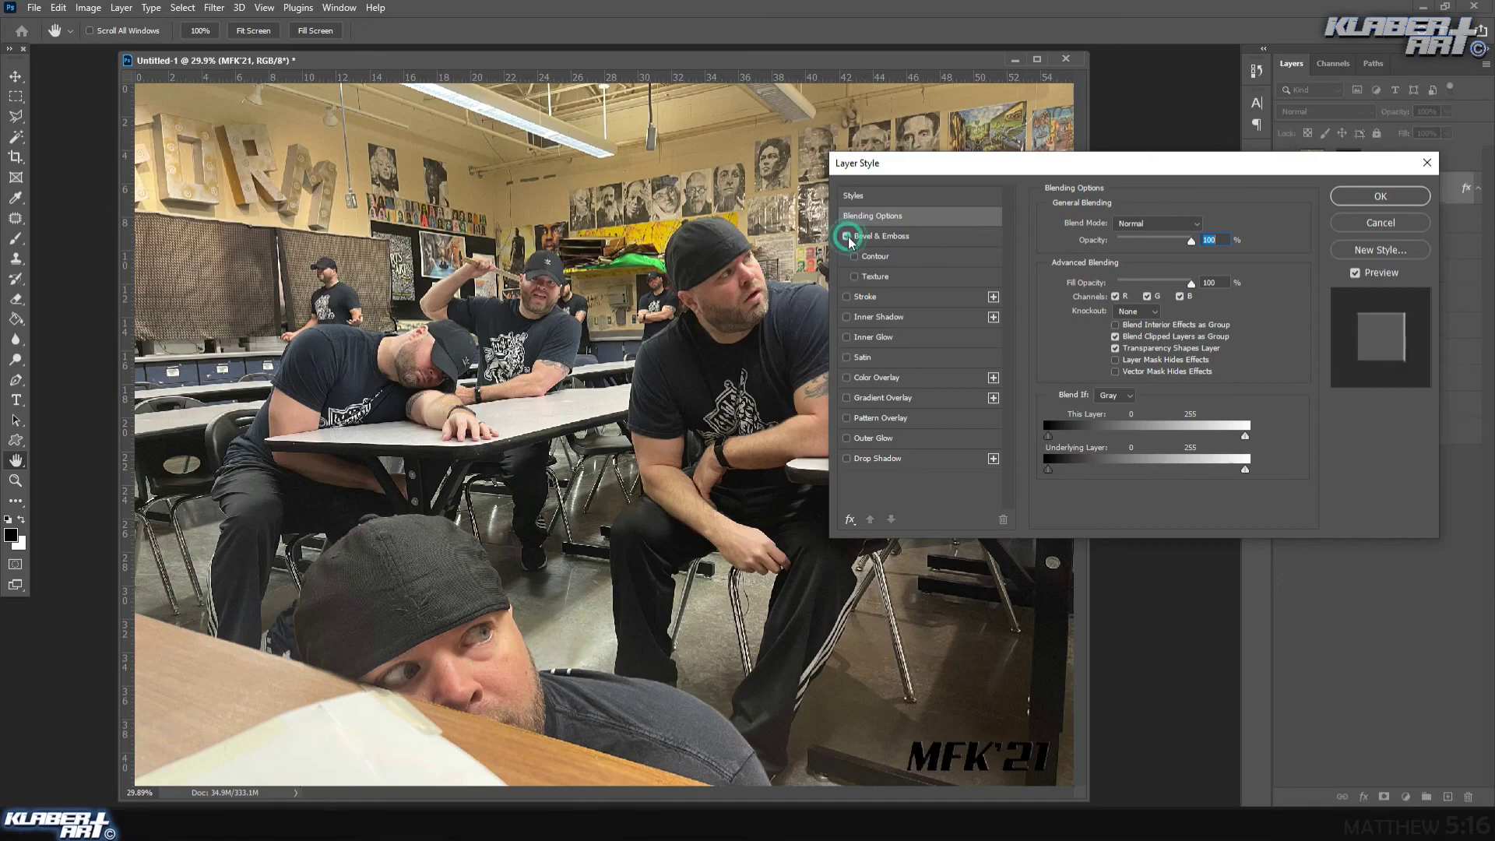
left_click(898, 301)
left_click(1077, 343)
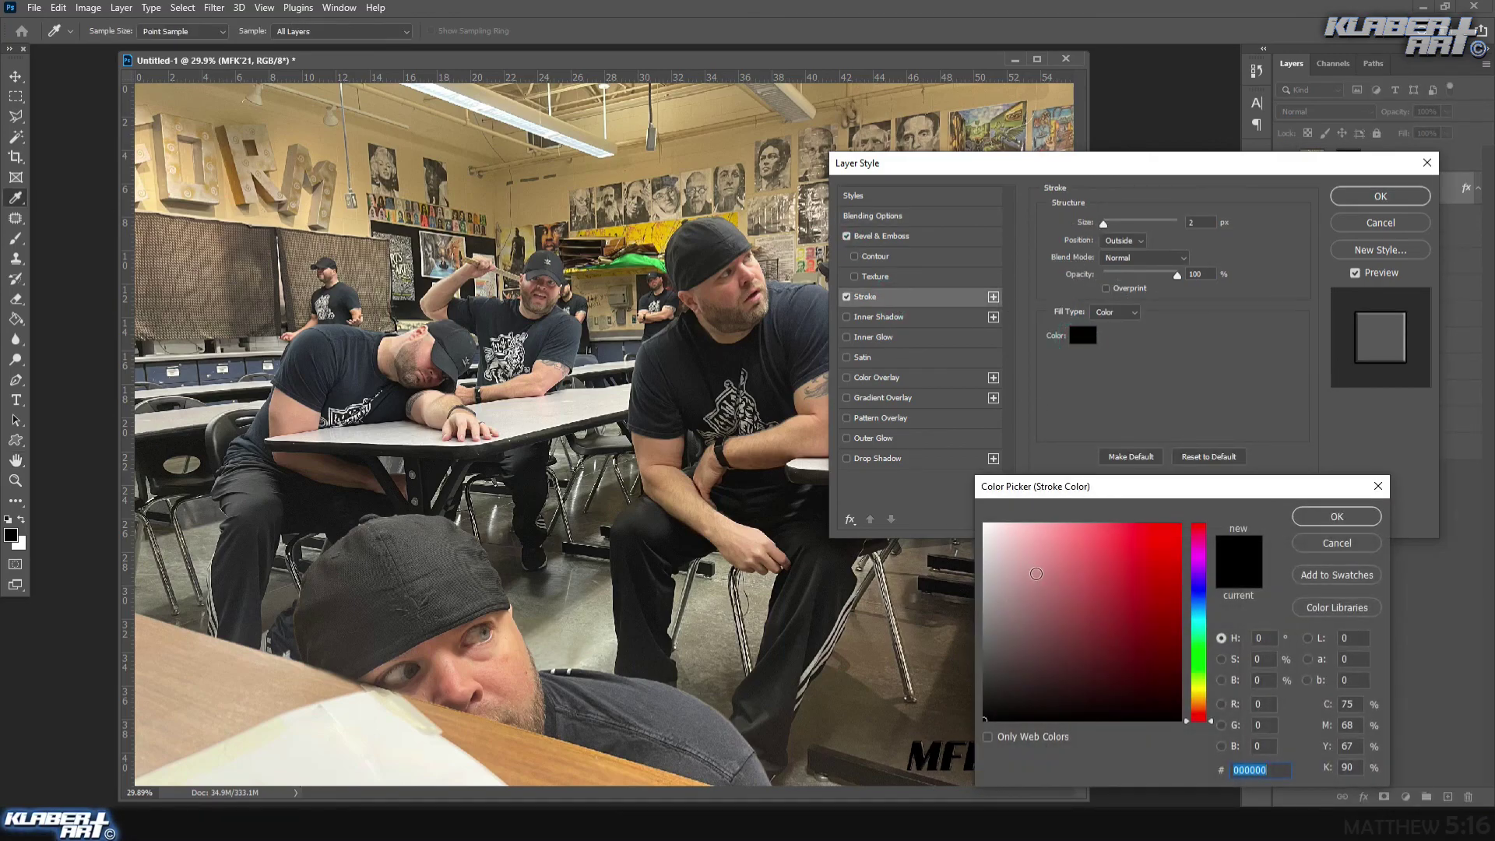
left_click(1036, 572)
left_click(983, 559)
left_click(984, 588)
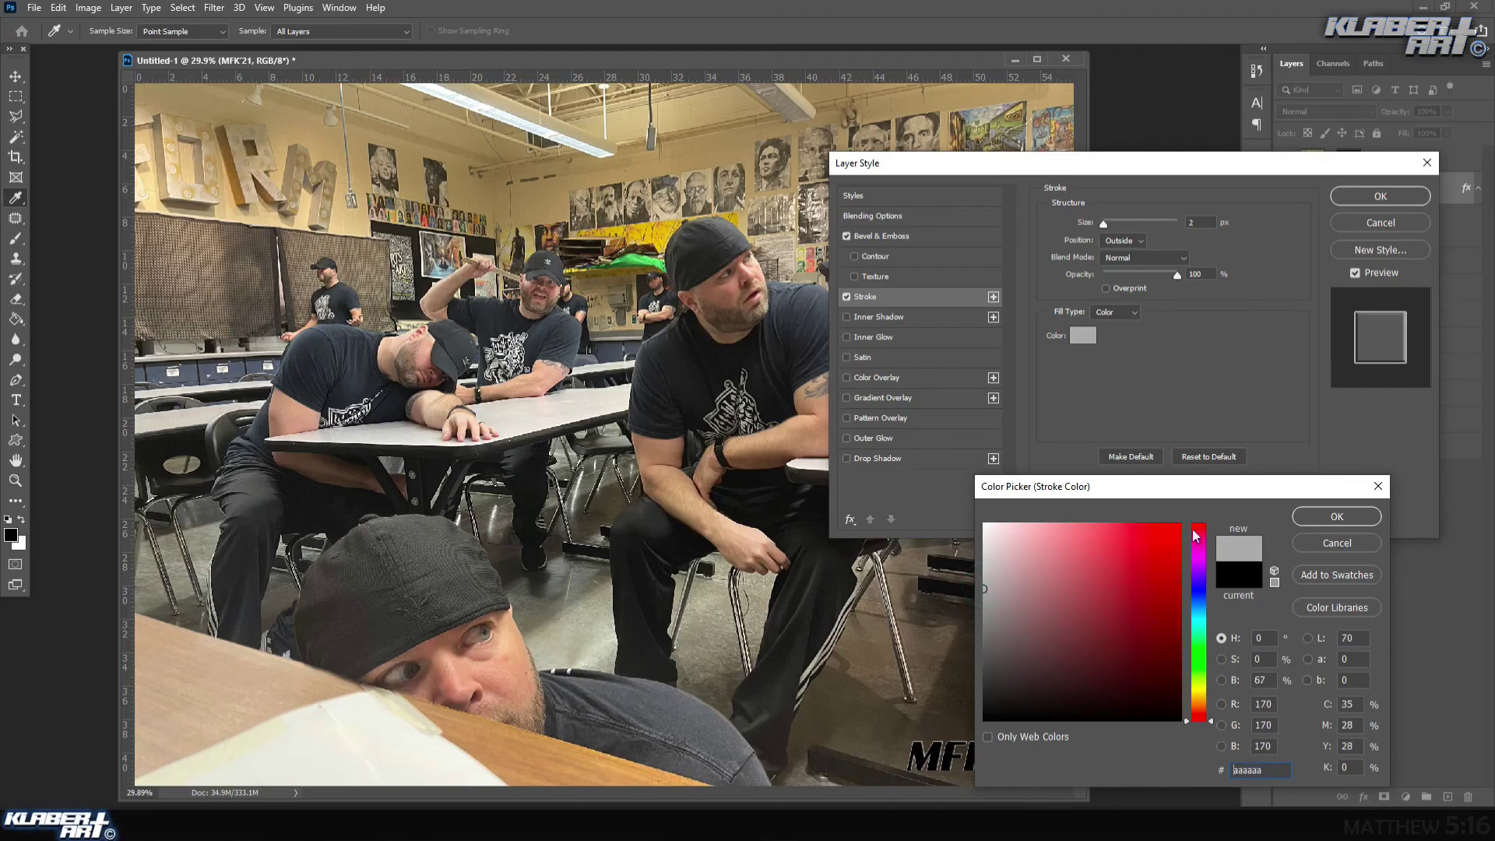
left_click(1322, 527)
left_click_drag(1100, 227, 1110, 227)
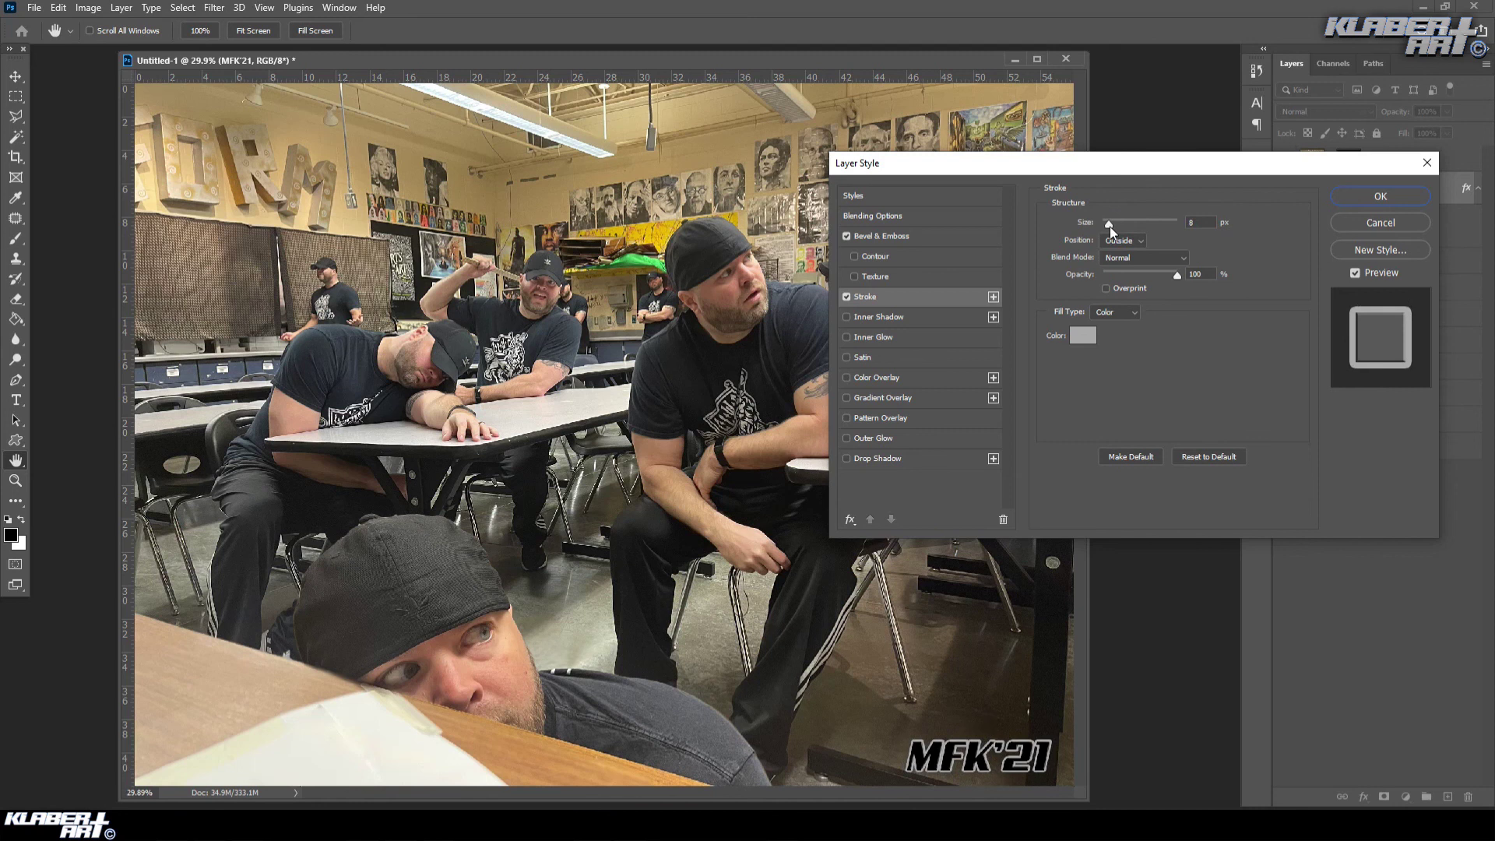
- Add a black drop shadow to the MFK'21 text with 110° angle, 23 px distance and 10 px size, and apply the layer style
left_click(849, 460)
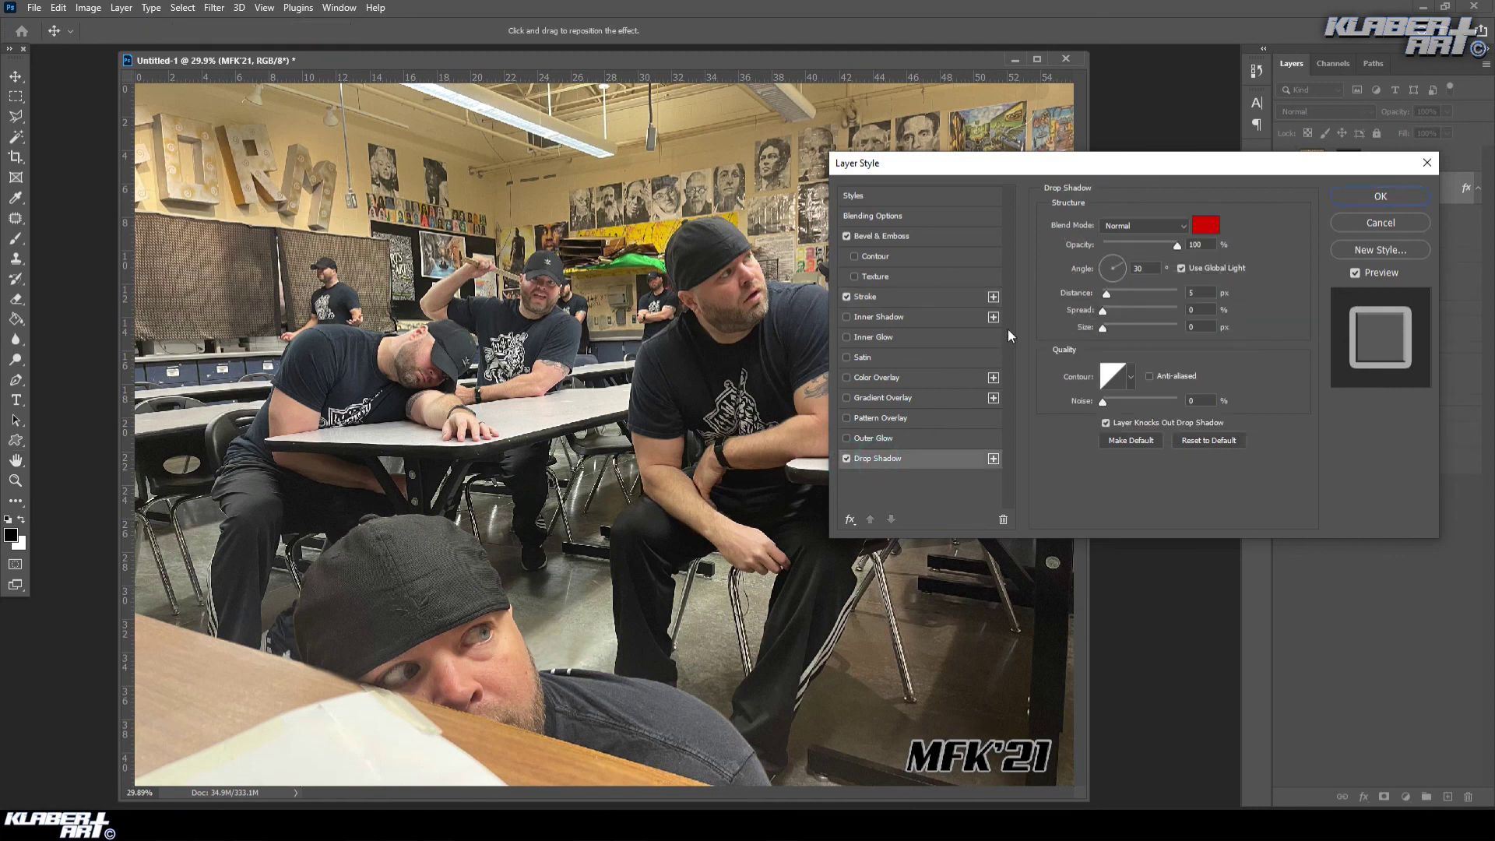
left_click(1205, 225)
left_click_drag(1024, 592, 1222, 750)
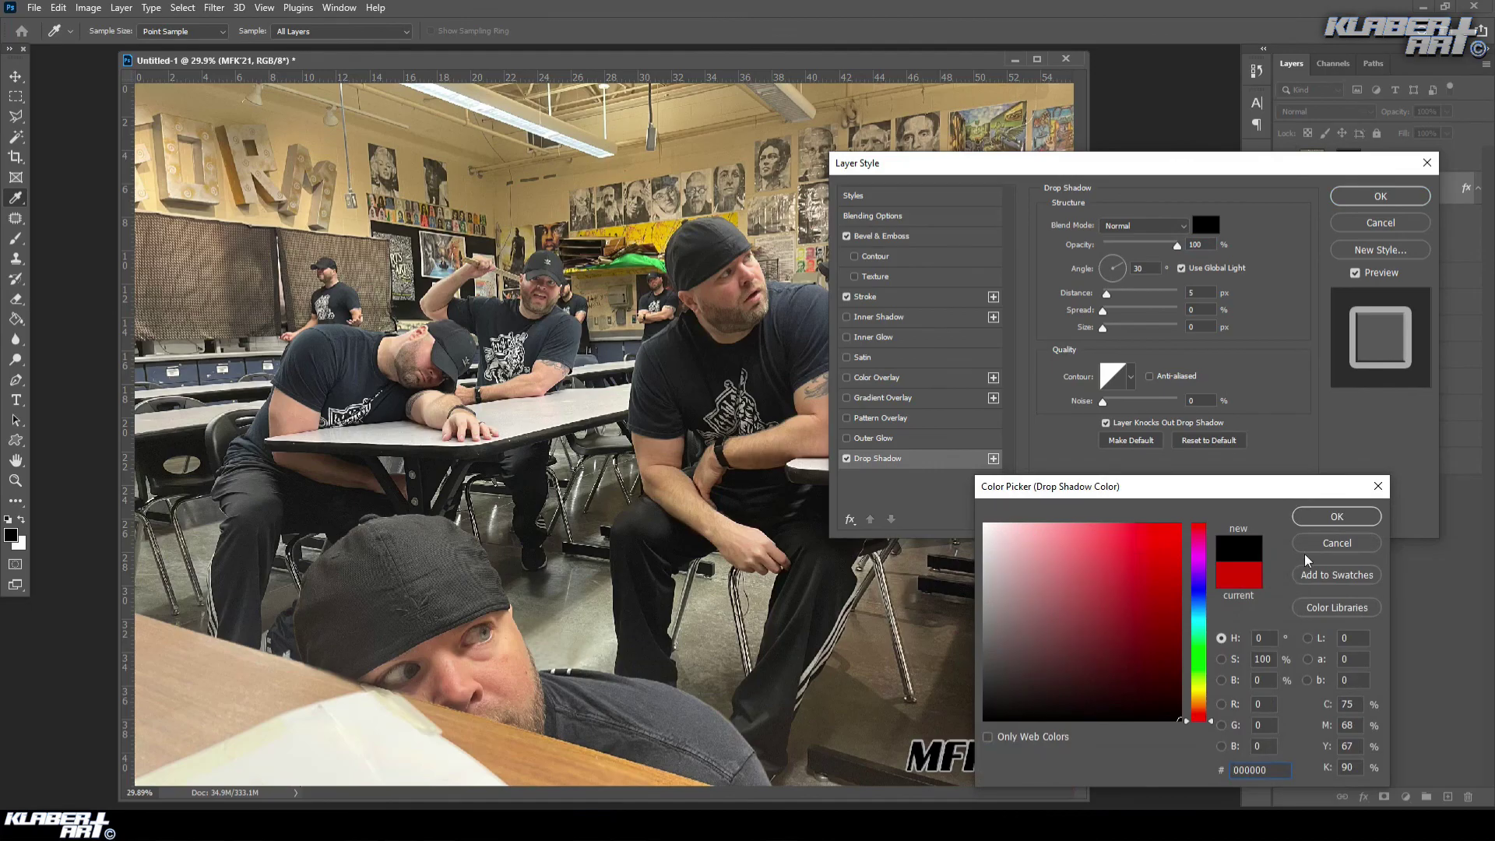
left_click(1336, 515)
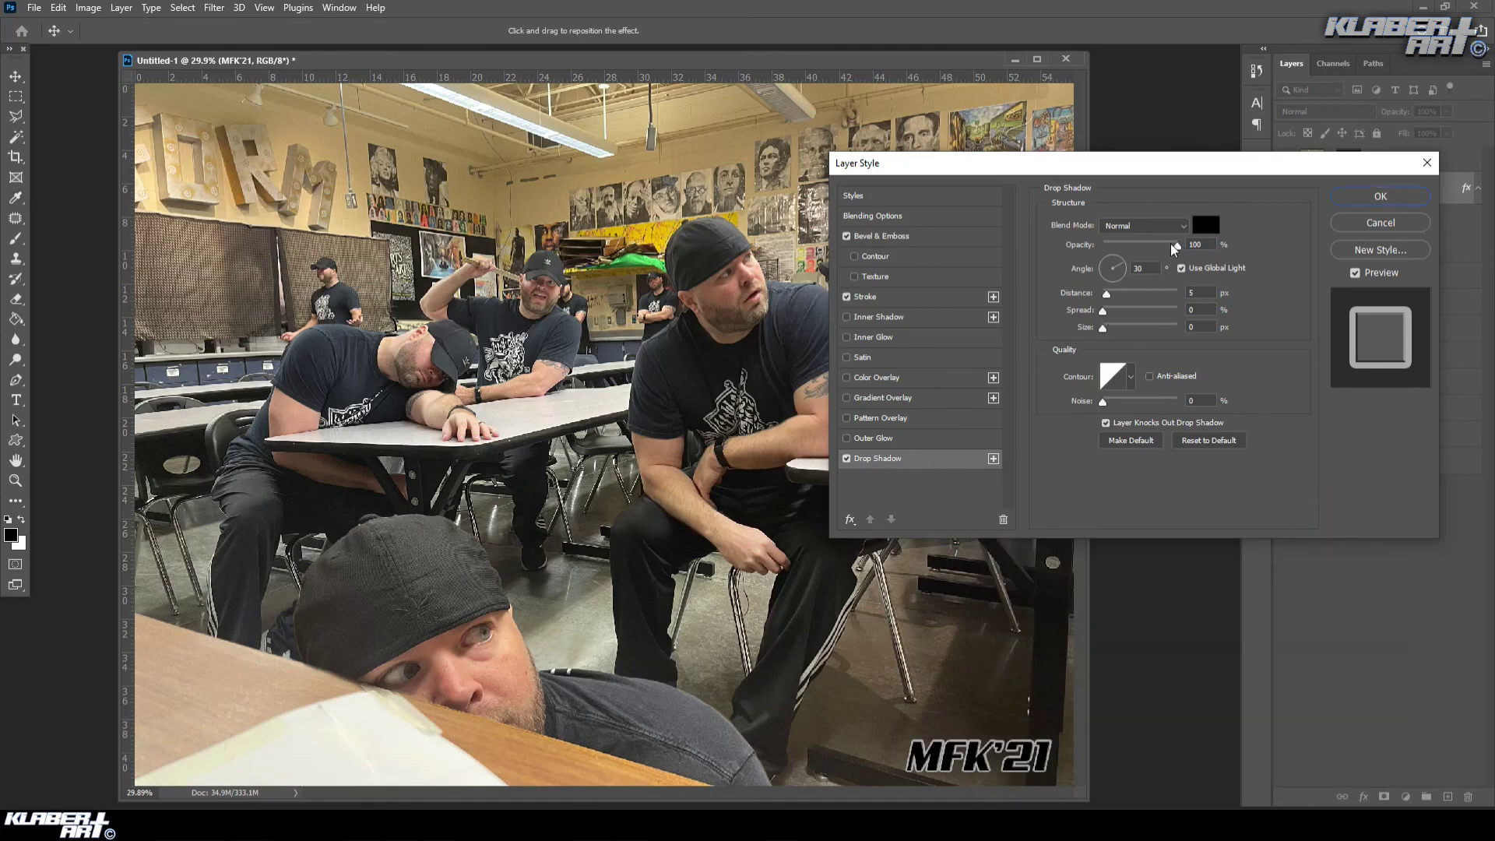
left_click_drag(1107, 294, 1114, 328)
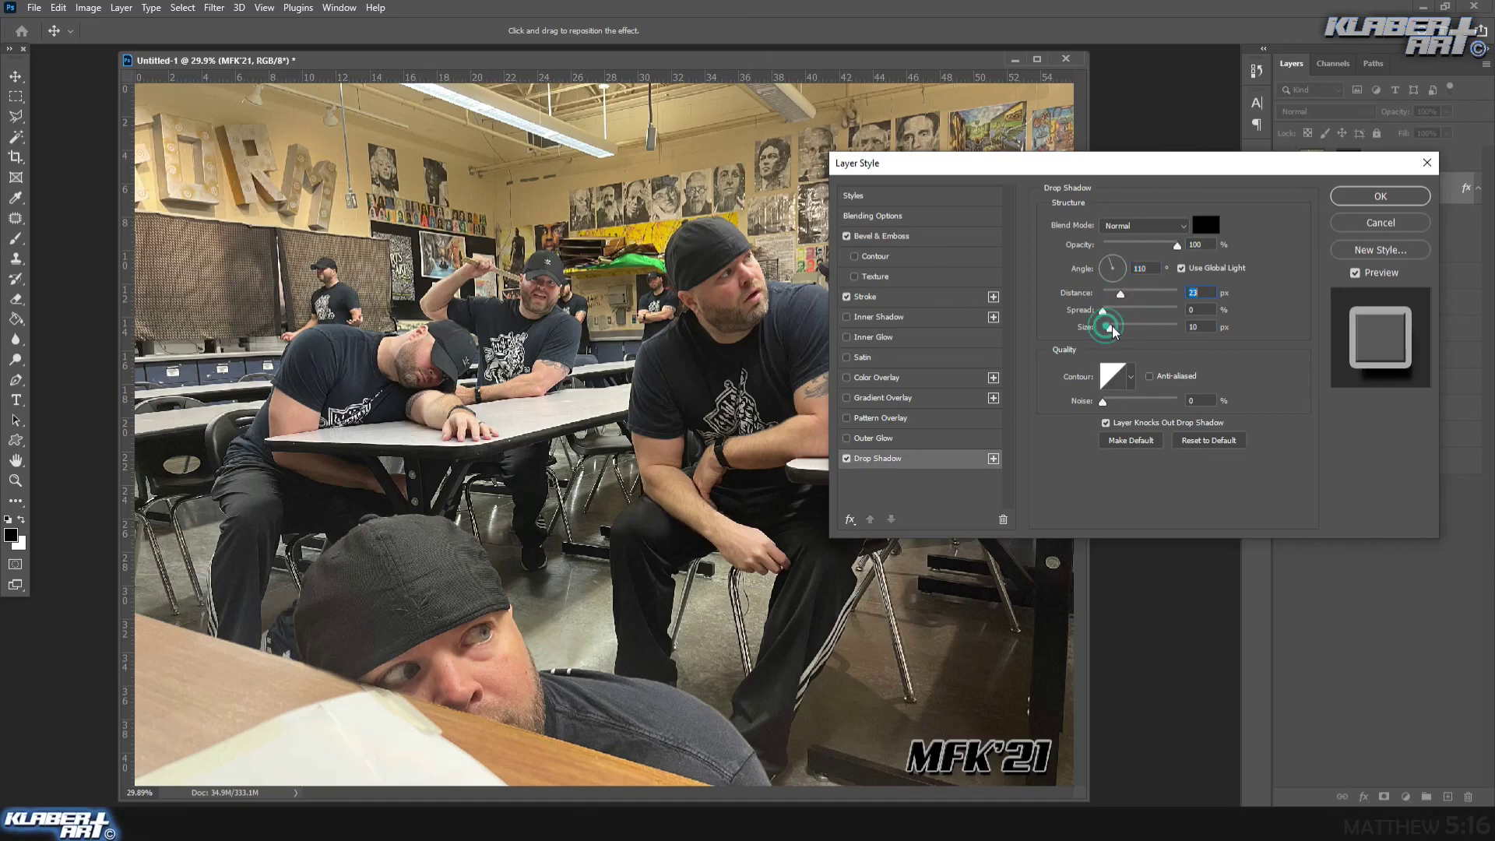
left_click(1345, 198)
- Reduce the MFK'21 layer's fill to 0% and its opacity to 27% for a faint watermark look
left_click(1452, 134)
left_click_drag(1449, 151, 1357, 154)
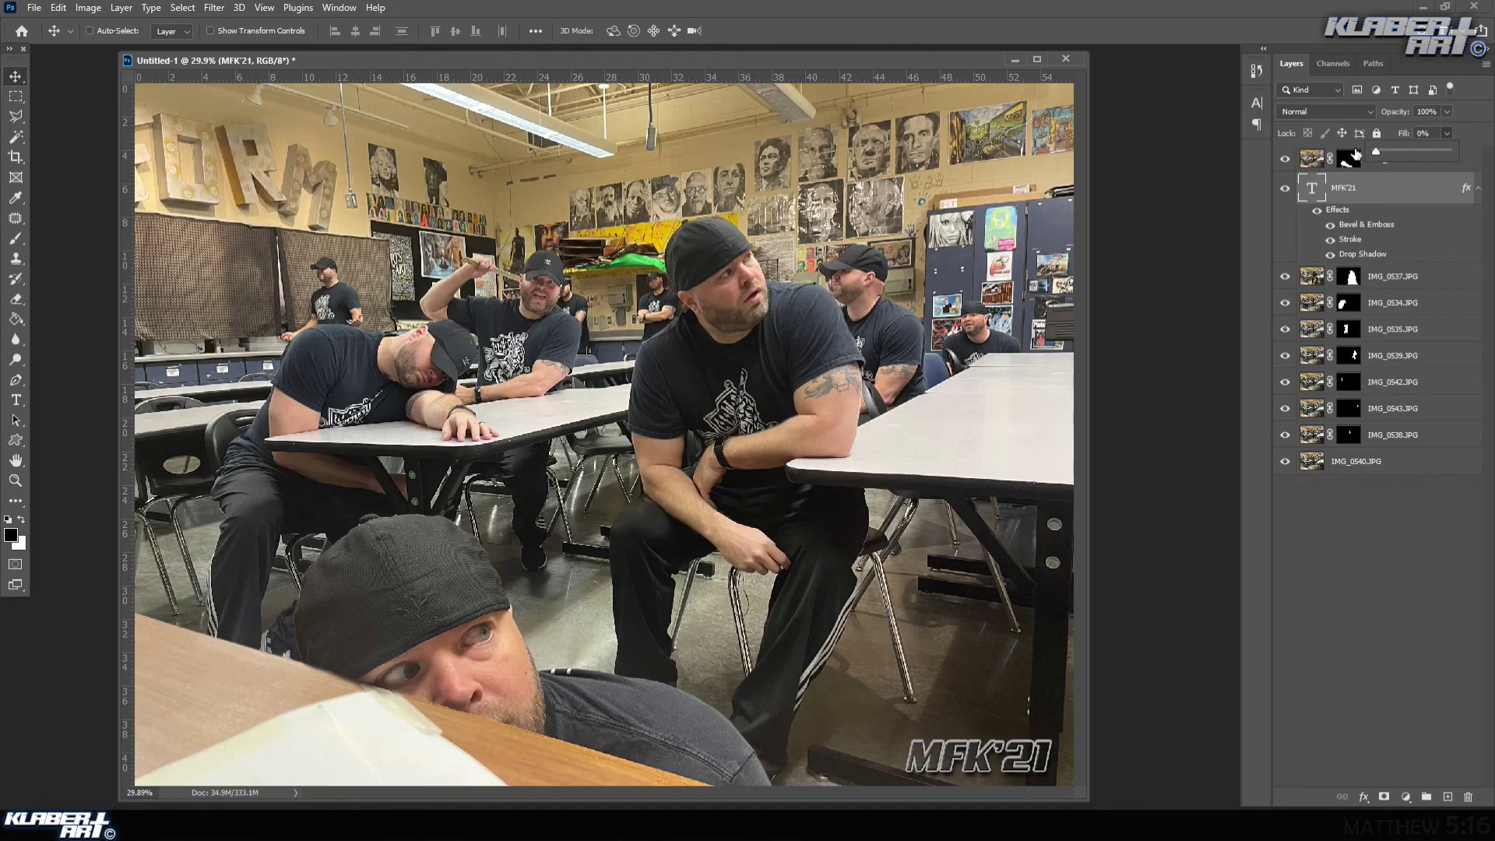
left_click(16, 480)
left_click_drag(903, 715, 1040, 786)
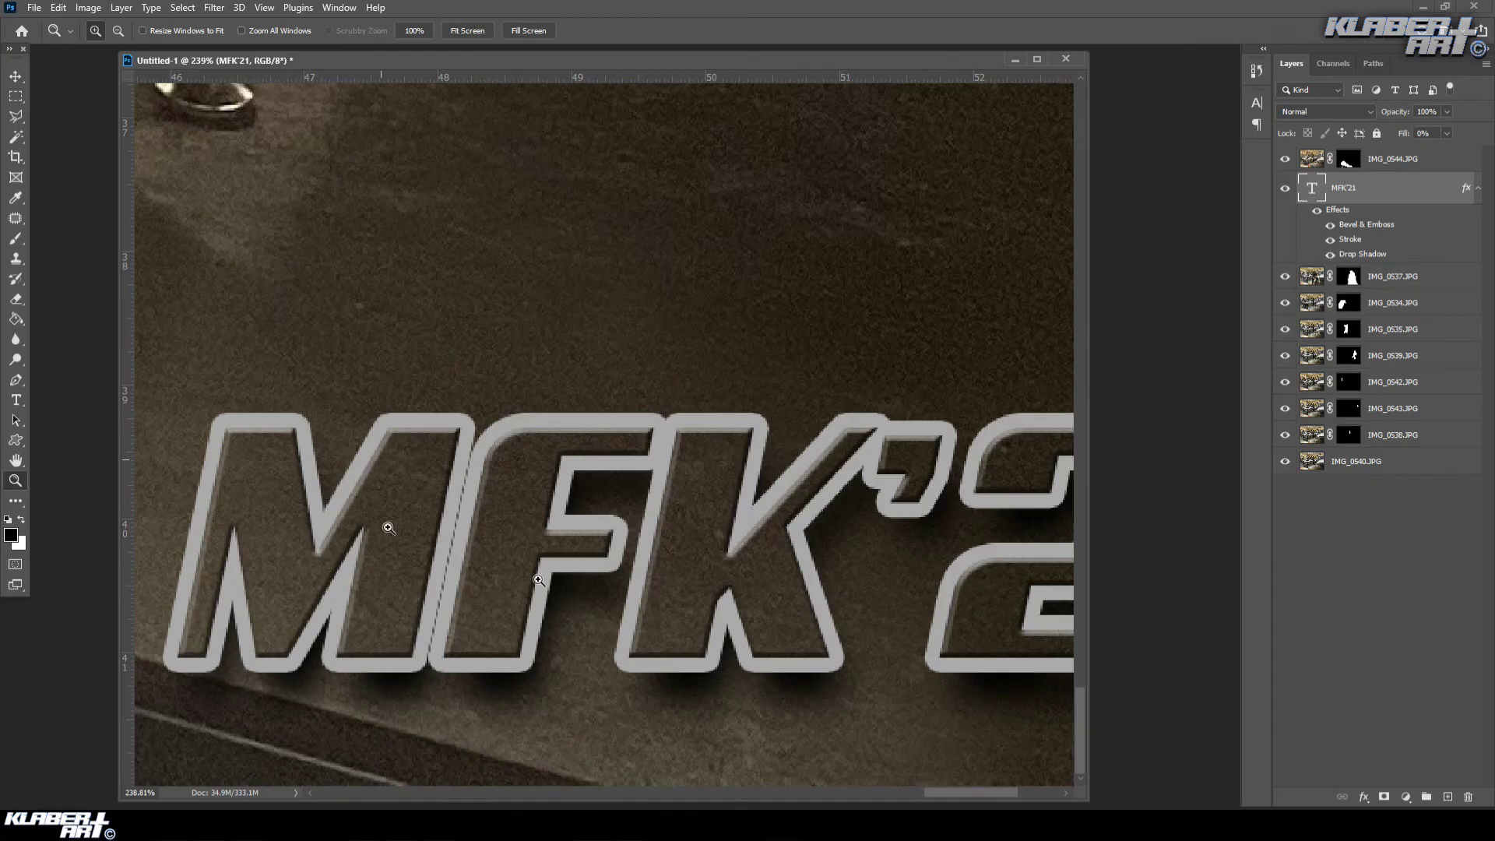
left_click(1446, 112)
left_click_drag(1428, 132, 1396, 131)
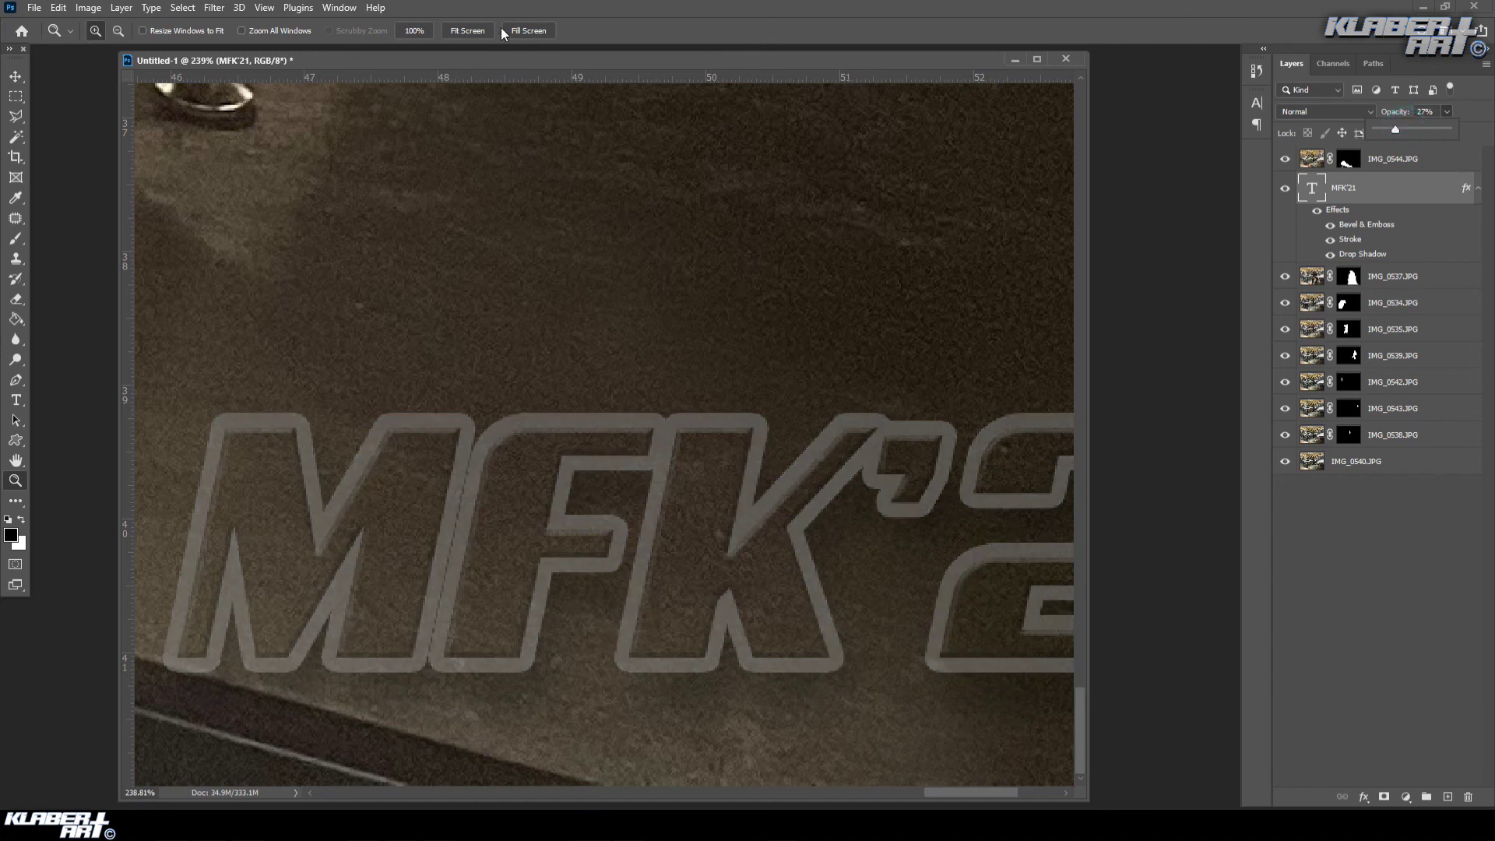
left_click(273, 10)
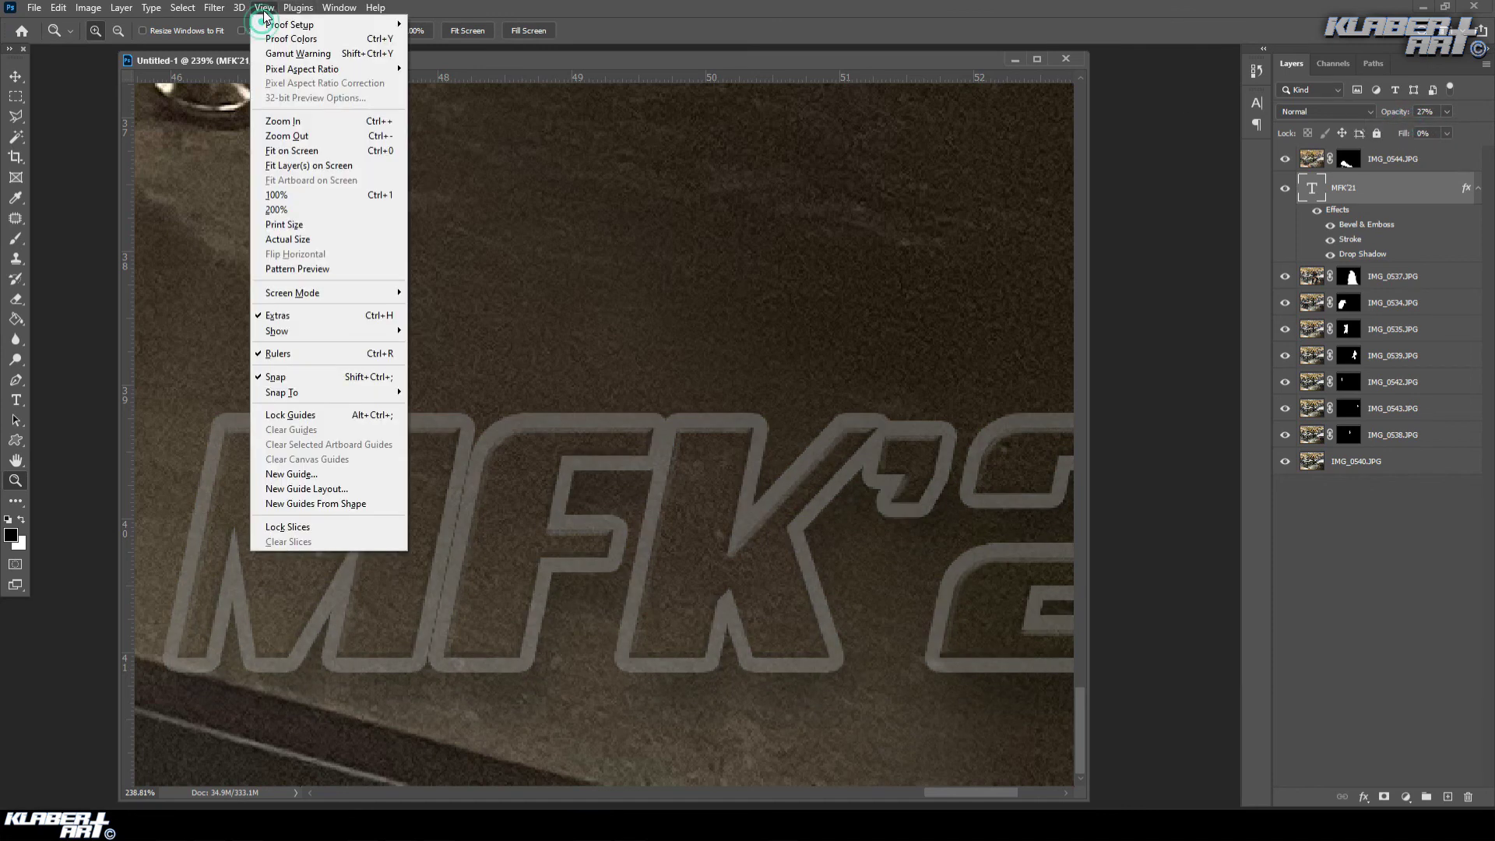
left_click(305, 156)
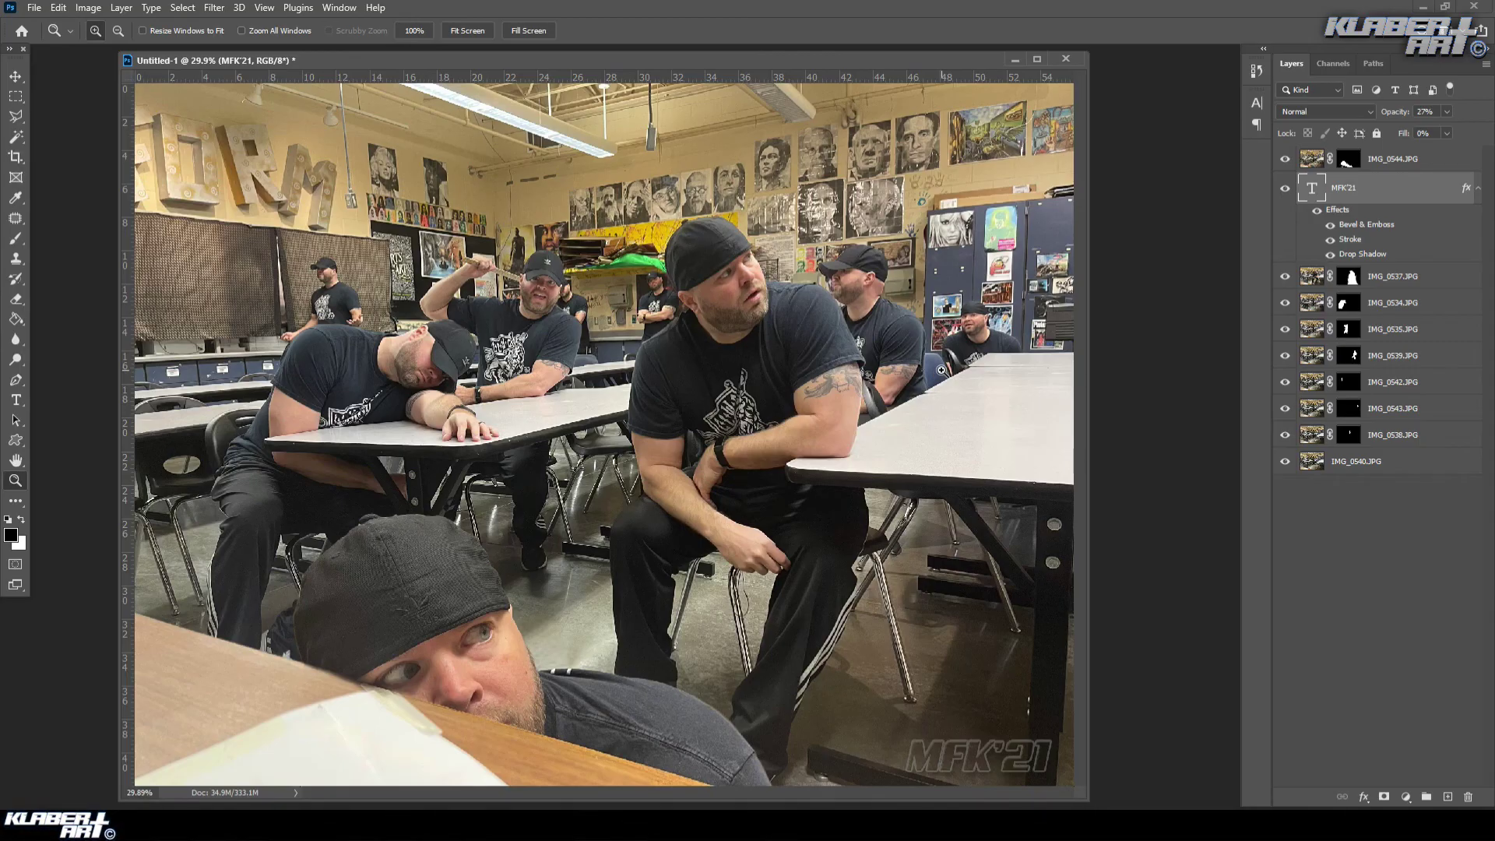
- Save the composite to the Desktop as a JPEG named "multiplicity YOUR NAME" at maximum quality 12, Baseline Optimized
left_click(39, 14)
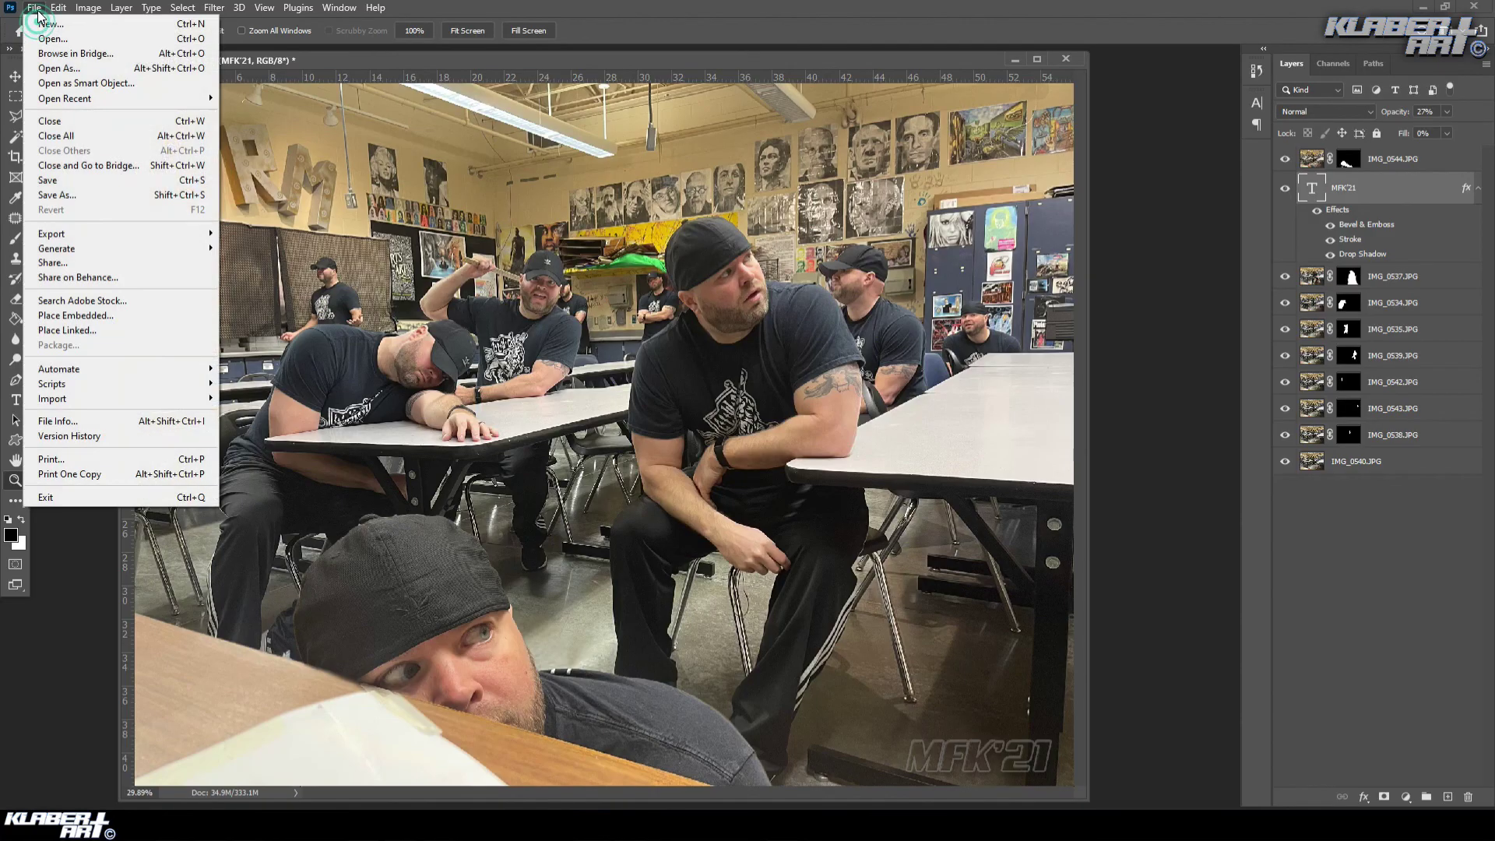
left_click(94, 195)
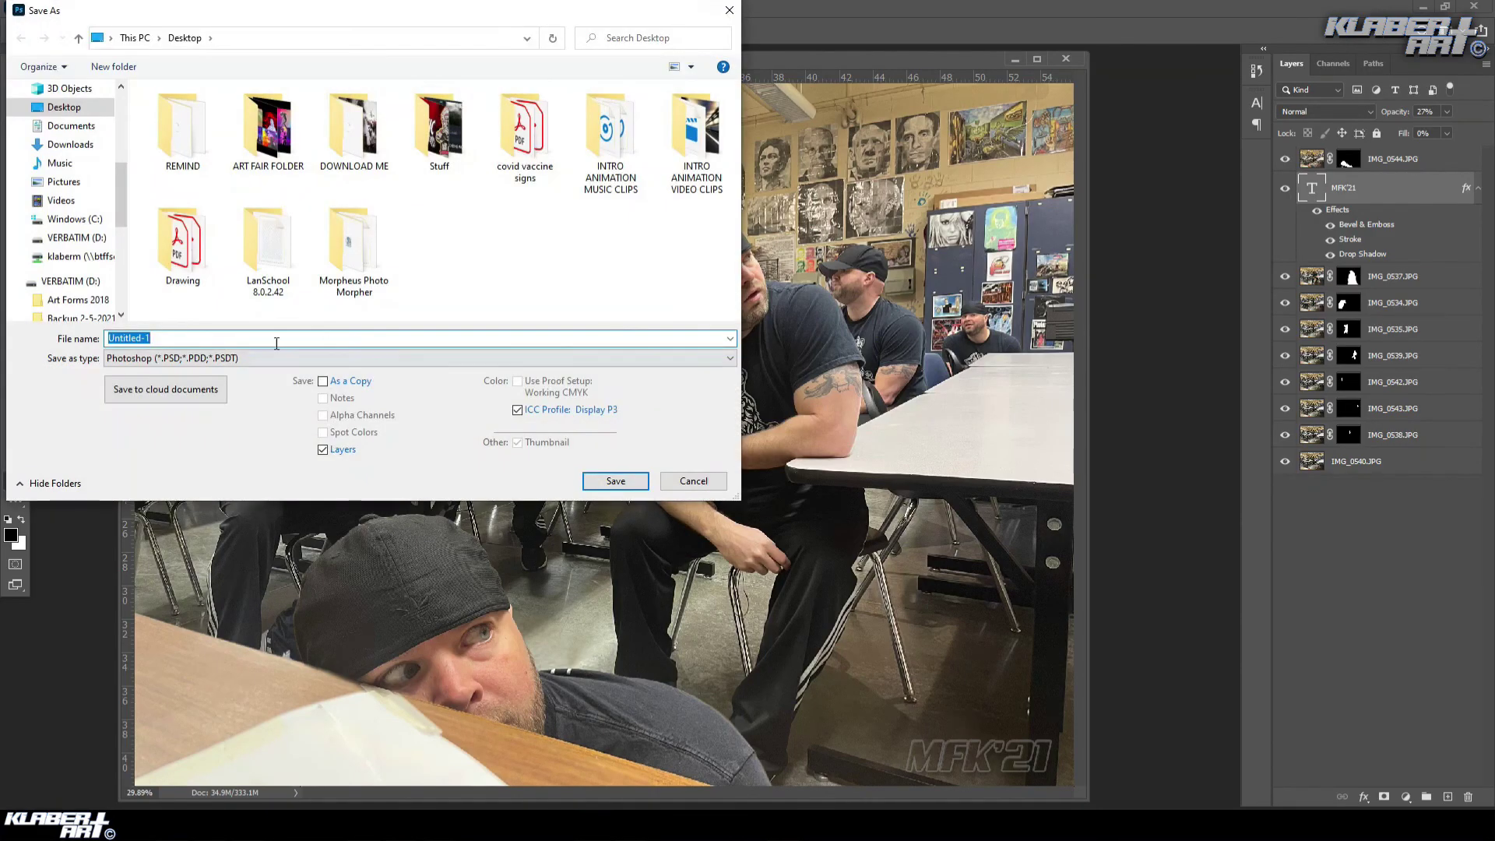
left_click(269, 360)
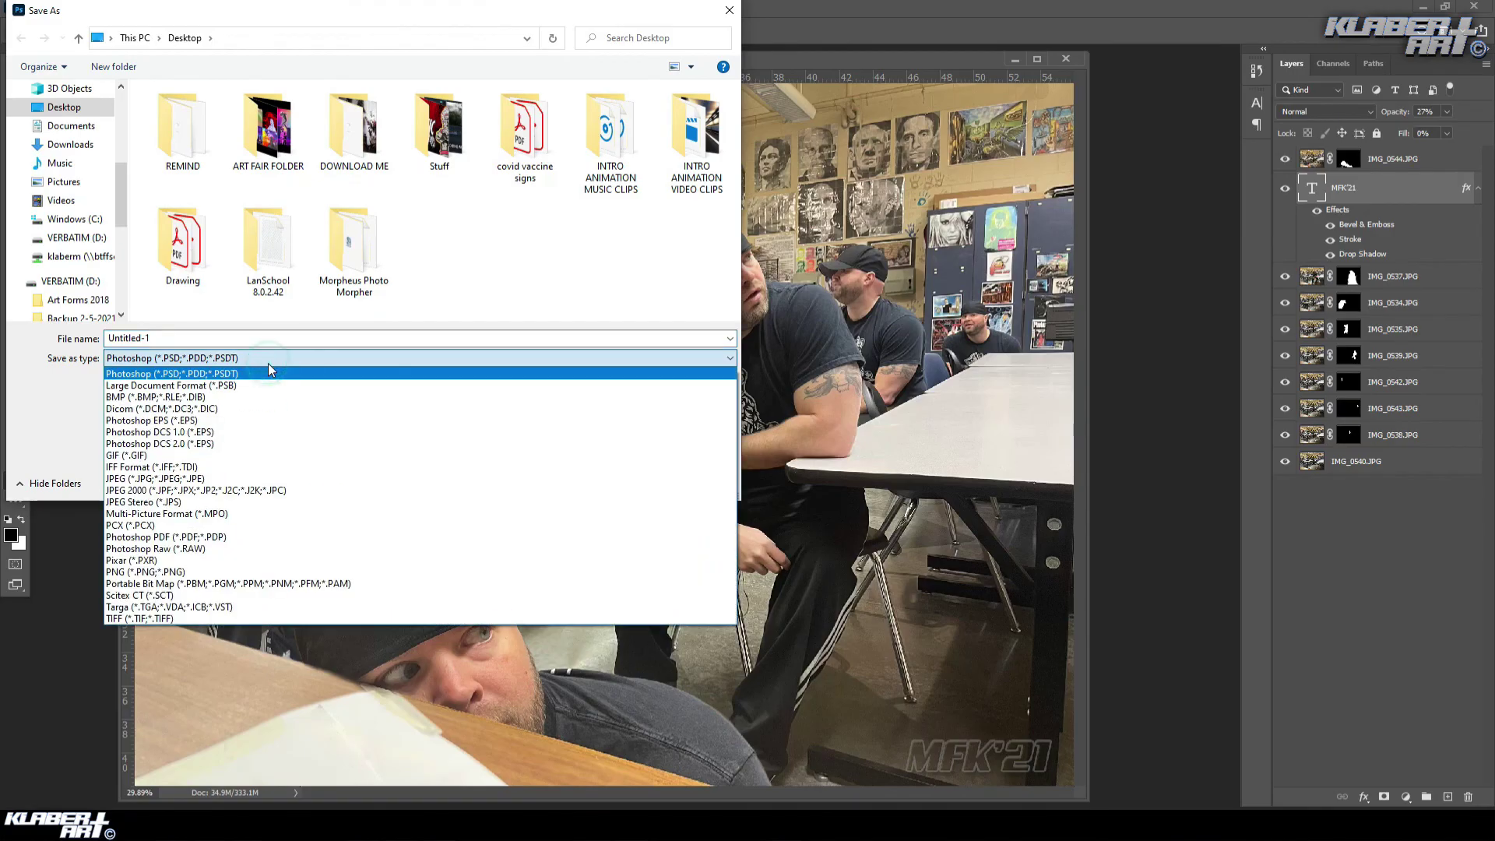
left_click(260, 480)
left_click(160, 336)
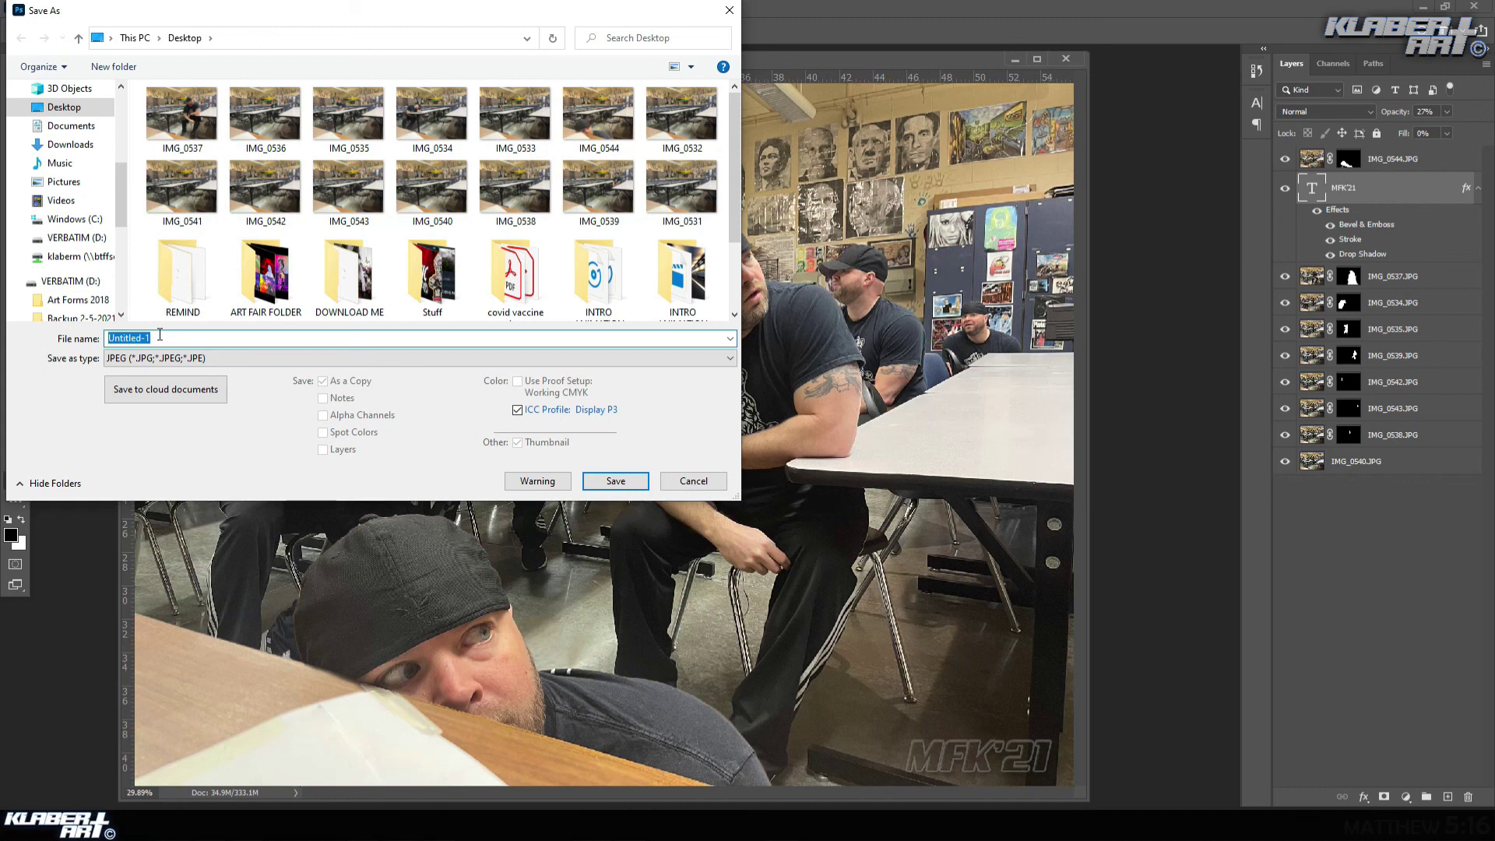
type("multiplicity YOUR NAME")
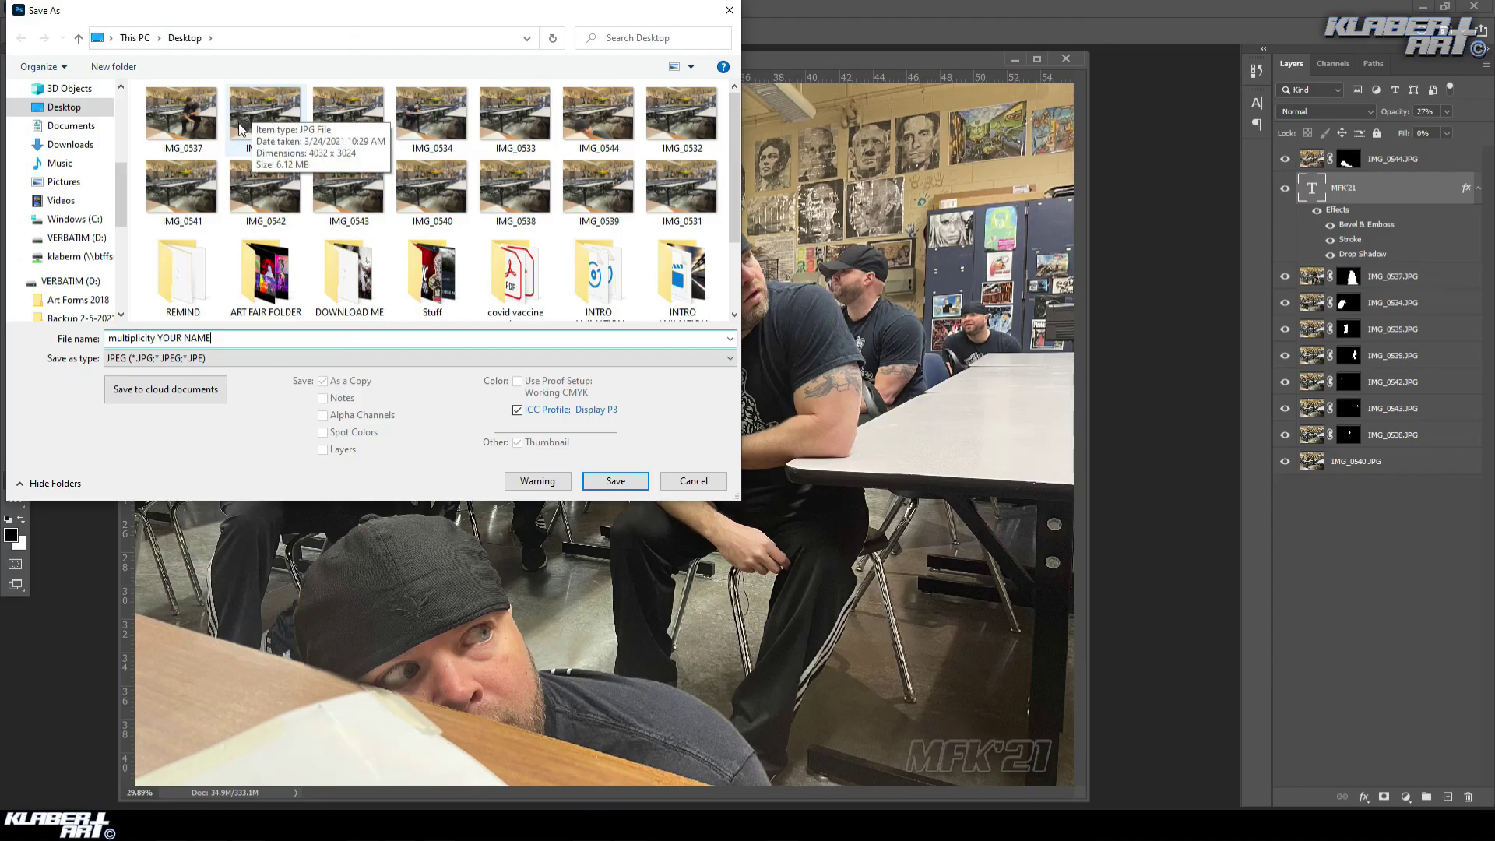
left_click(618, 481)
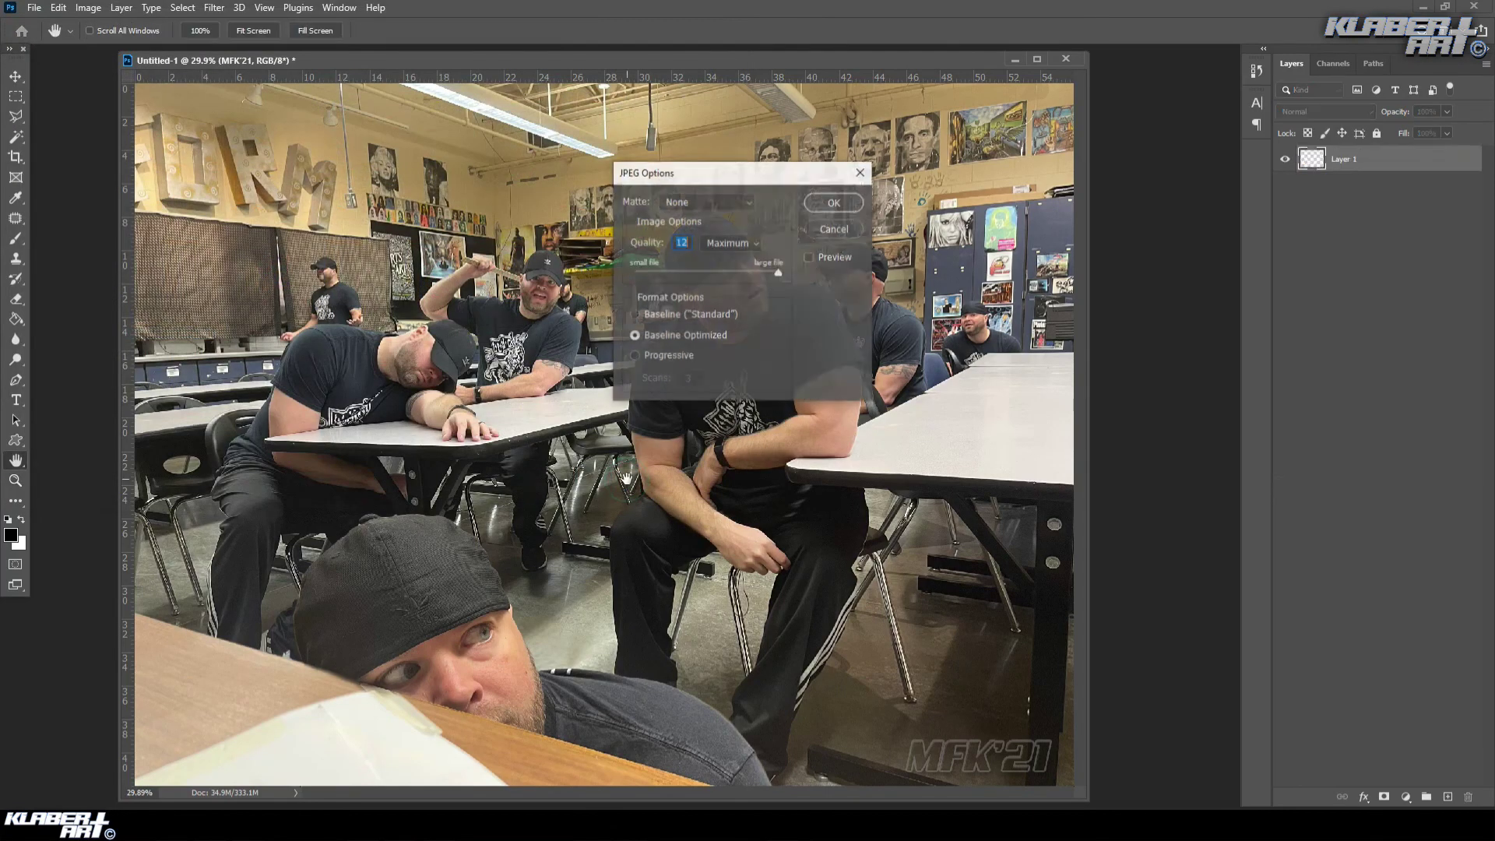
left_click(829, 206)
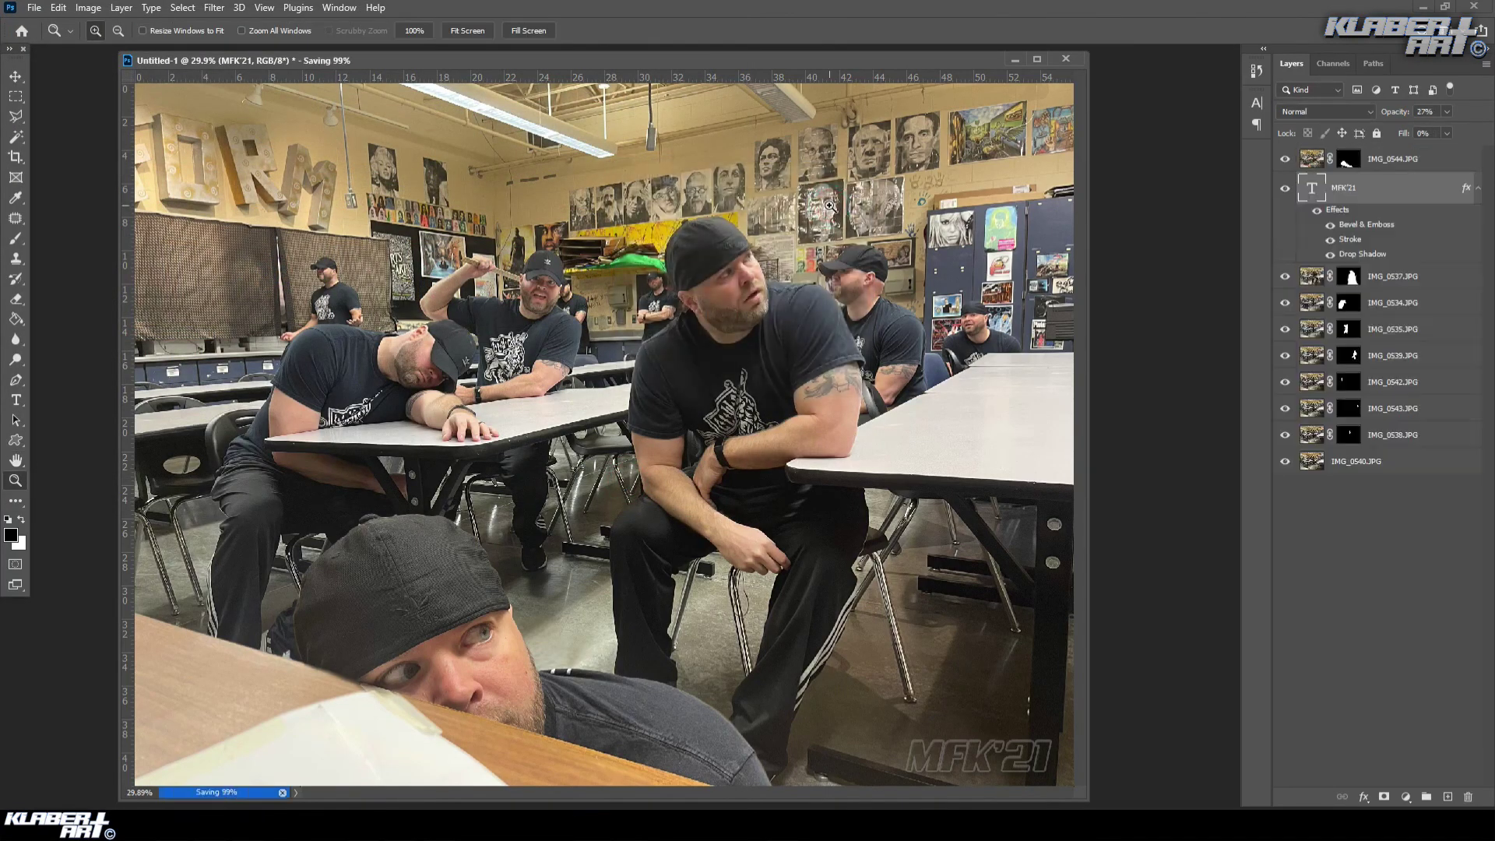